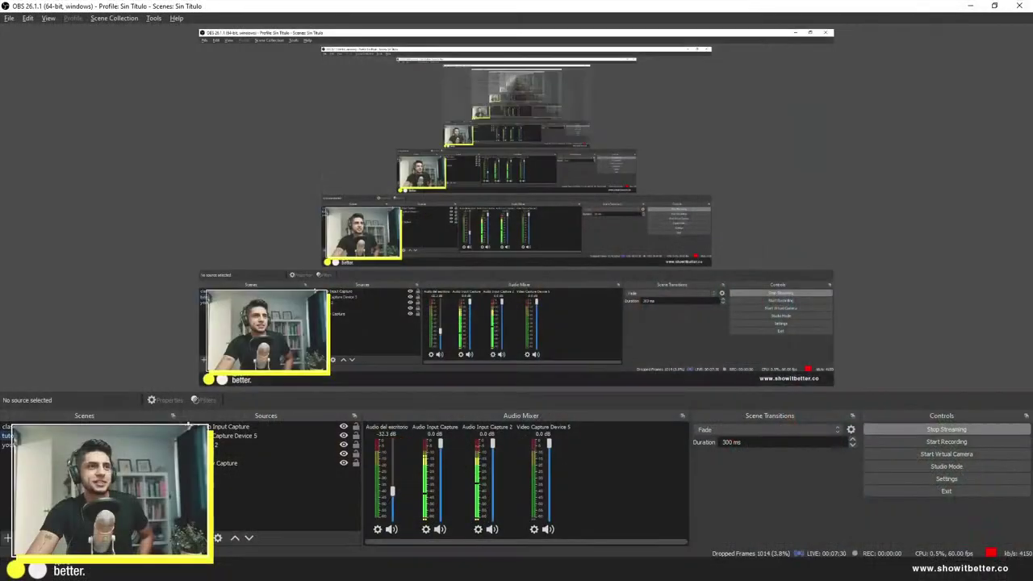
Step: Minimize OBS Studio and switch to Photoshop with the presentation boards open
{"action": "left_click", "coordinate": [972, 6]}
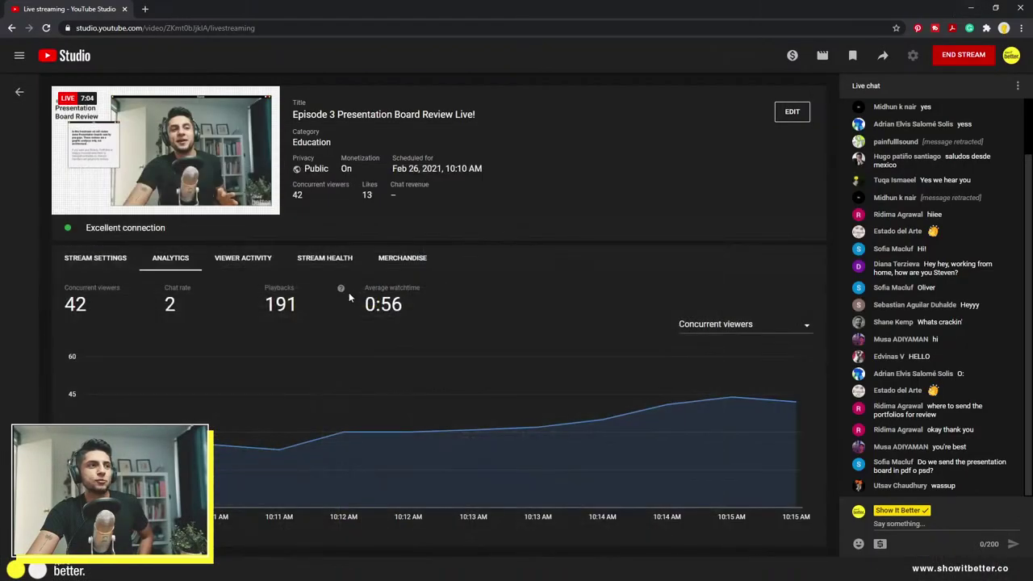
{"action": "key", "text": "alt+Tab"}
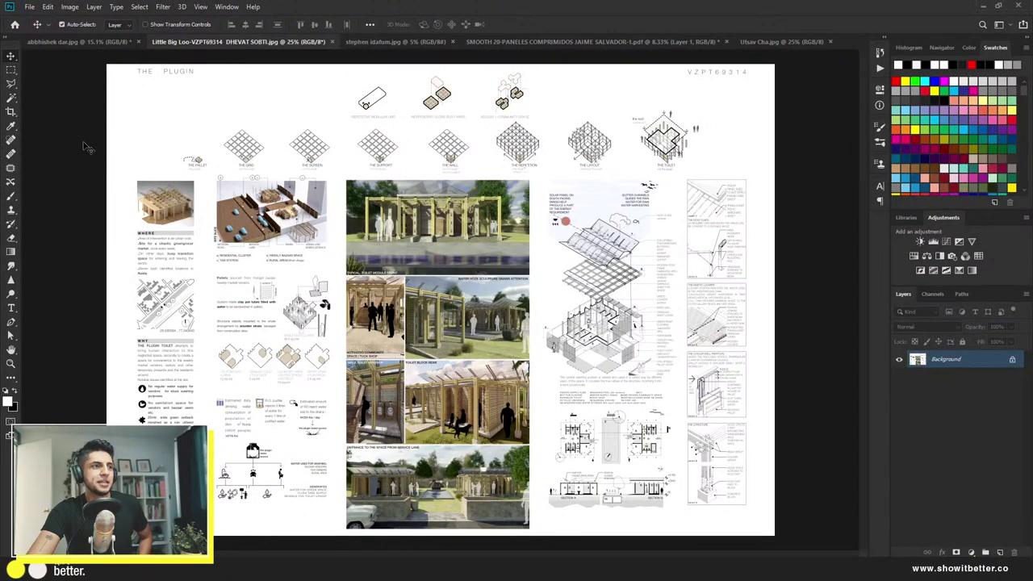
Step: Cycle twice through the tri-loo-gy, THE PLUGIN, UN.RAVEL STUDIOS, SMOOTH and ASHA boards, ending on tri-loo-gy
{"action": "left_click", "coordinate": [68, 42]}
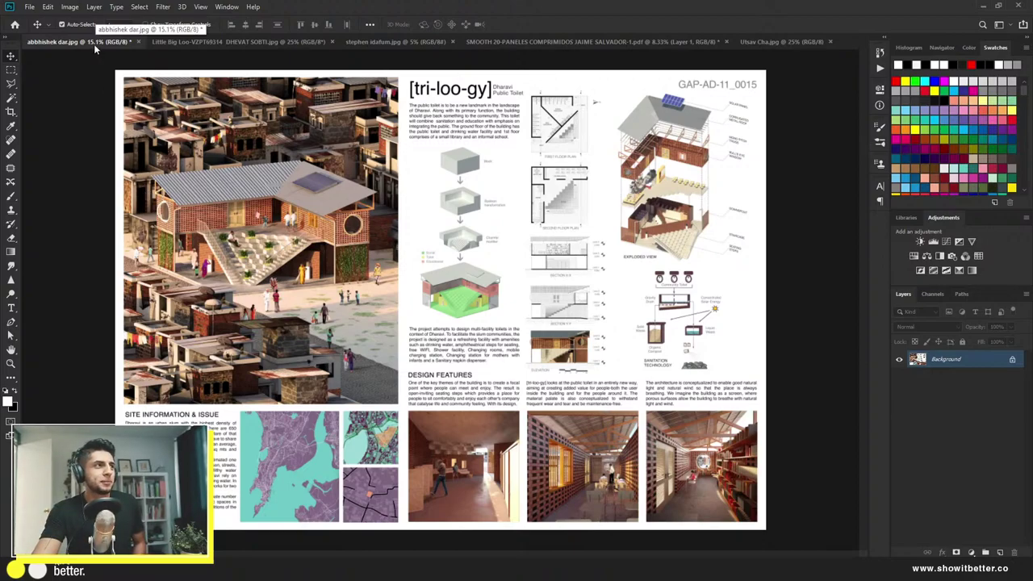
{"action": "left_click", "coordinate": [201, 42]}
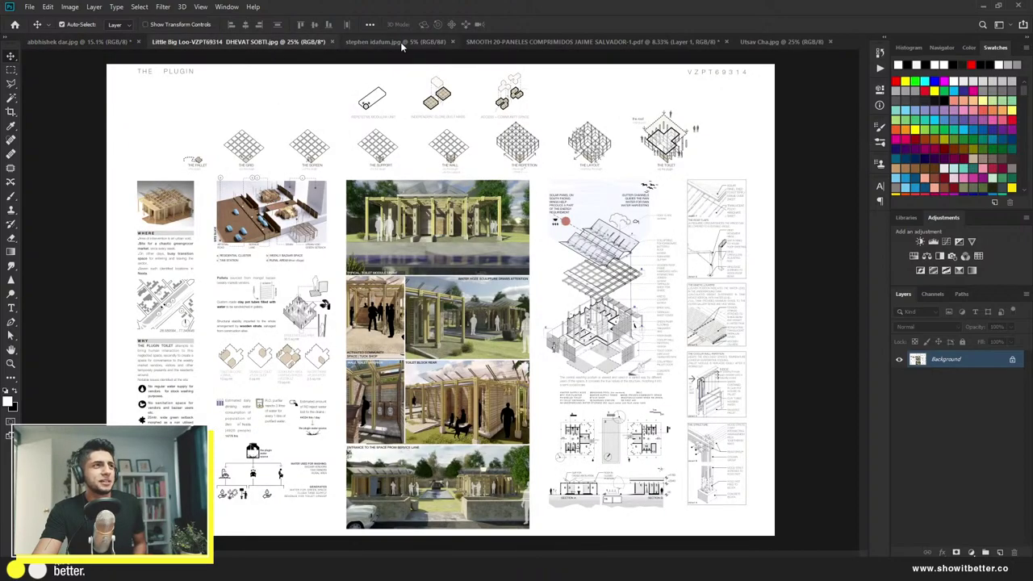
{"action": "left_click", "coordinate": [401, 42]}
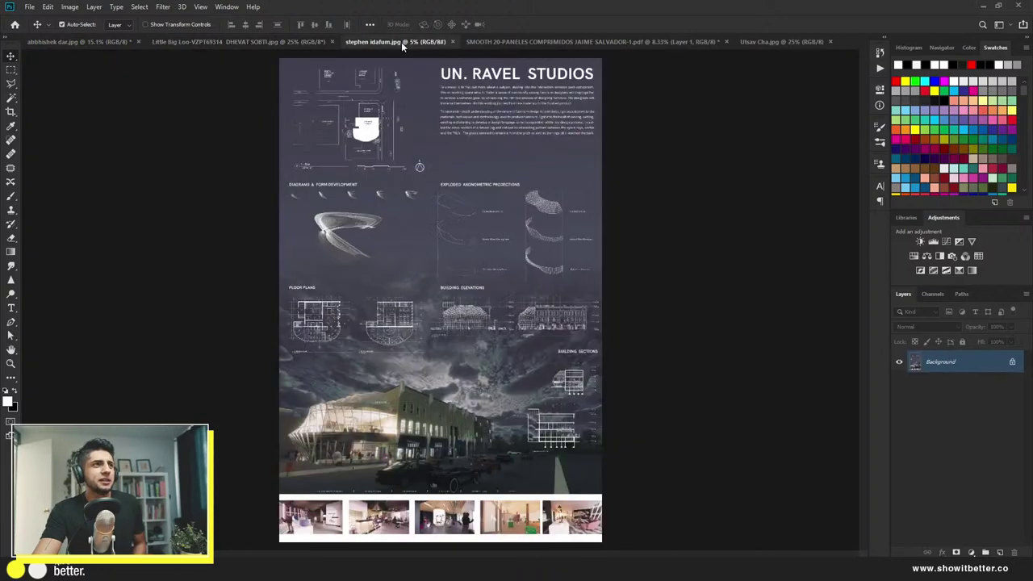
{"action": "left_click", "coordinate": [522, 40]}
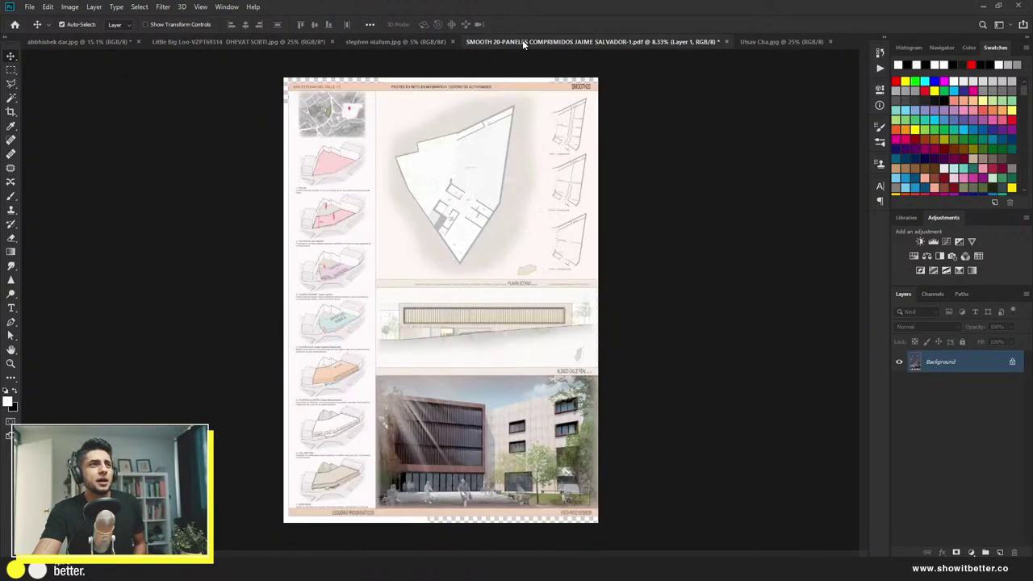
{"action": "left_click", "coordinate": [778, 42]}
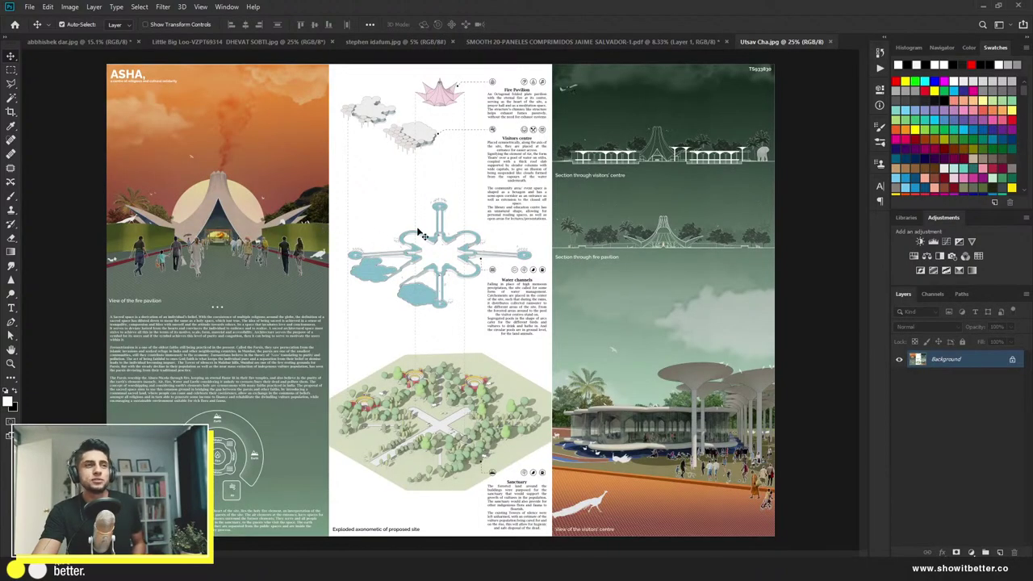
{"action": "left_click", "coordinate": [73, 42]}
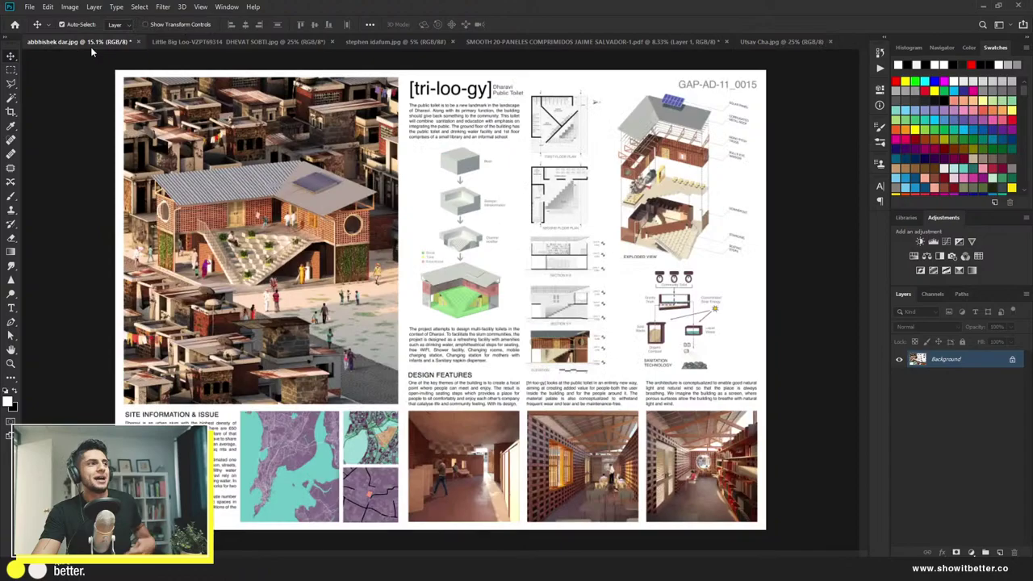
{"action": "left_click", "coordinate": [250, 42]}
{"action": "left_click", "coordinate": [380, 42]}
{"action": "left_click", "coordinate": [548, 42]}
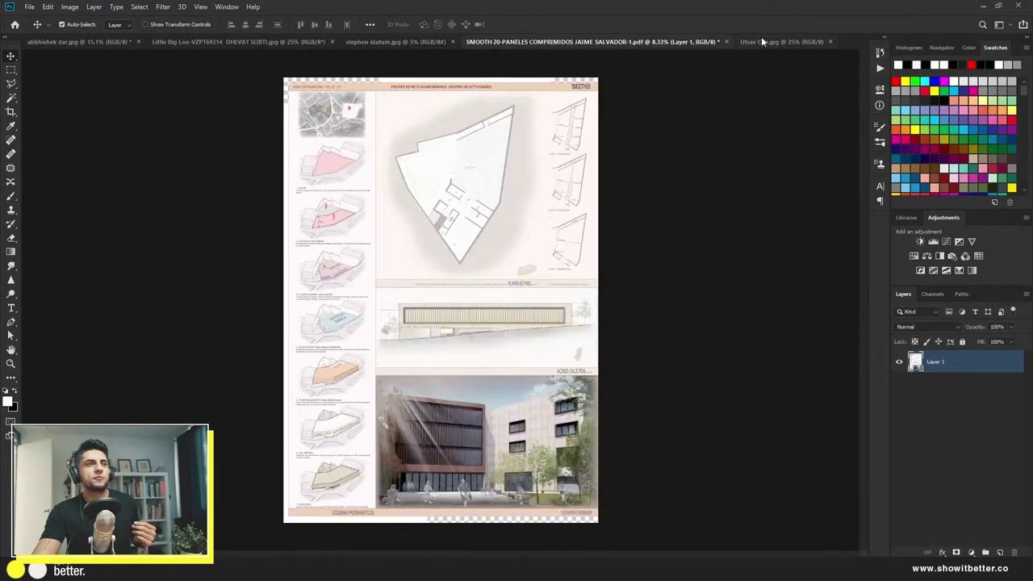
{"action": "left_click", "coordinate": [766, 42]}
{"action": "left_click", "coordinate": [84, 44]}
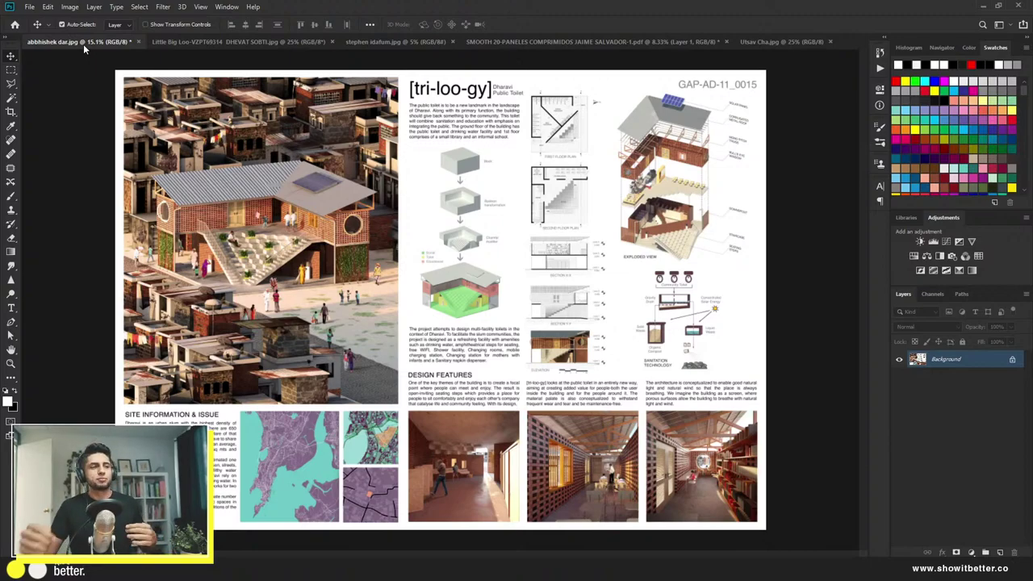
{"action": "scroll", "coordinate": [502, 106], "scroll_direction": "up", "scroll_amount": 3}
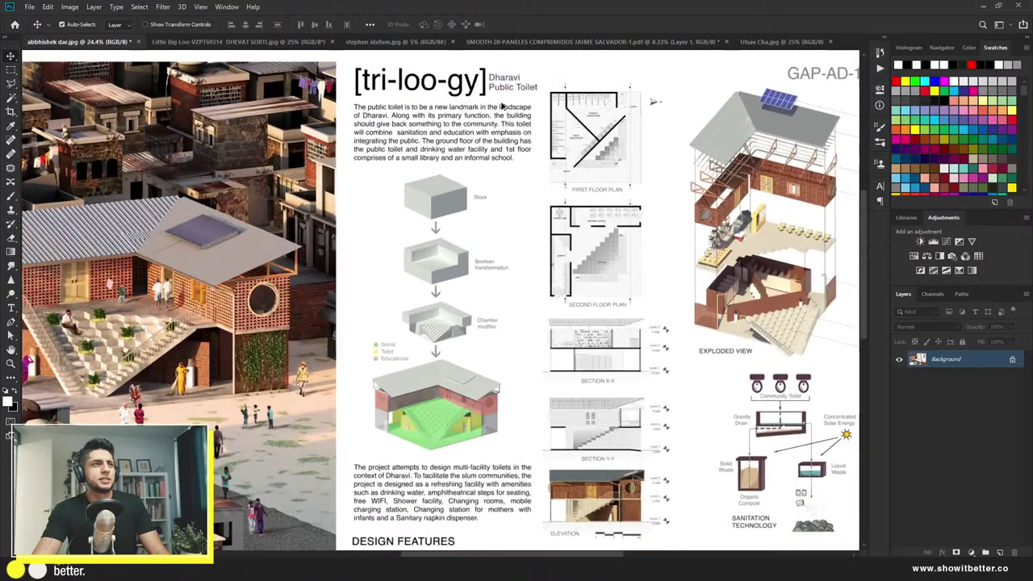
{"action": "scroll", "coordinate": [502, 106], "scroll_direction": "up", "scroll_amount": 3}
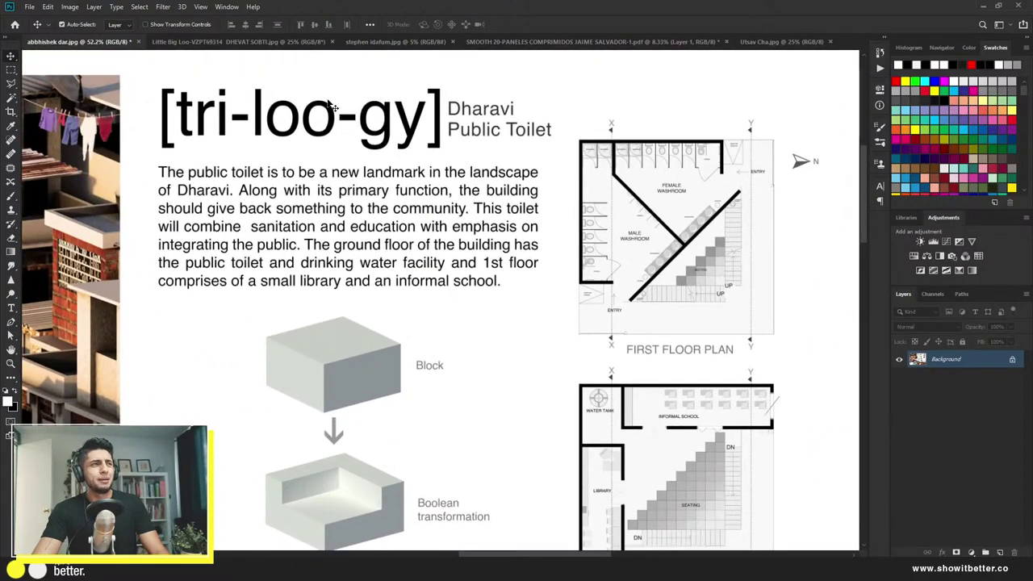
{"action": "left_click", "coordinate": [271, 43]}
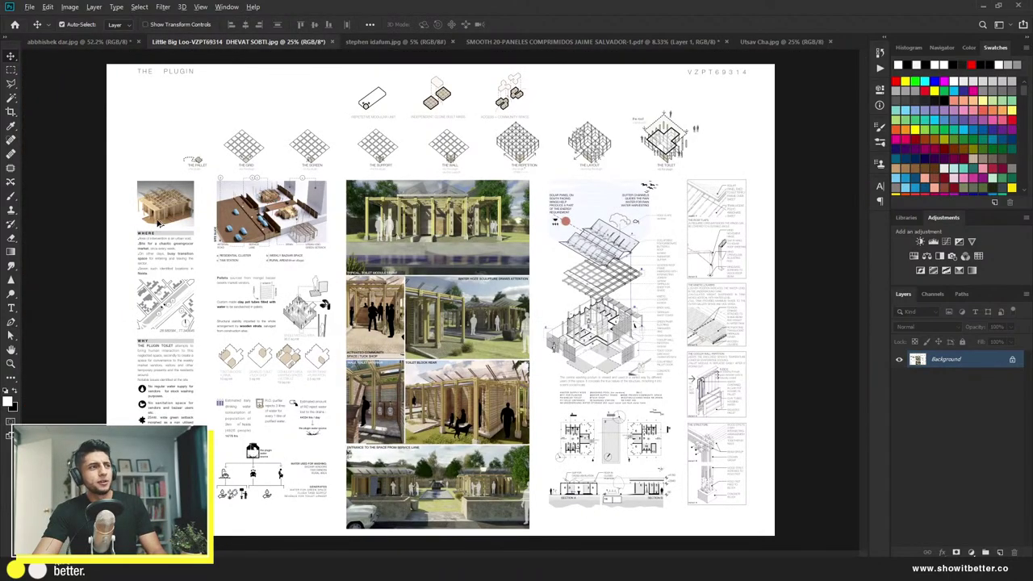
{"action": "scroll", "coordinate": [134, 142], "scroll_direction": "up", "scroll_amount": 3}
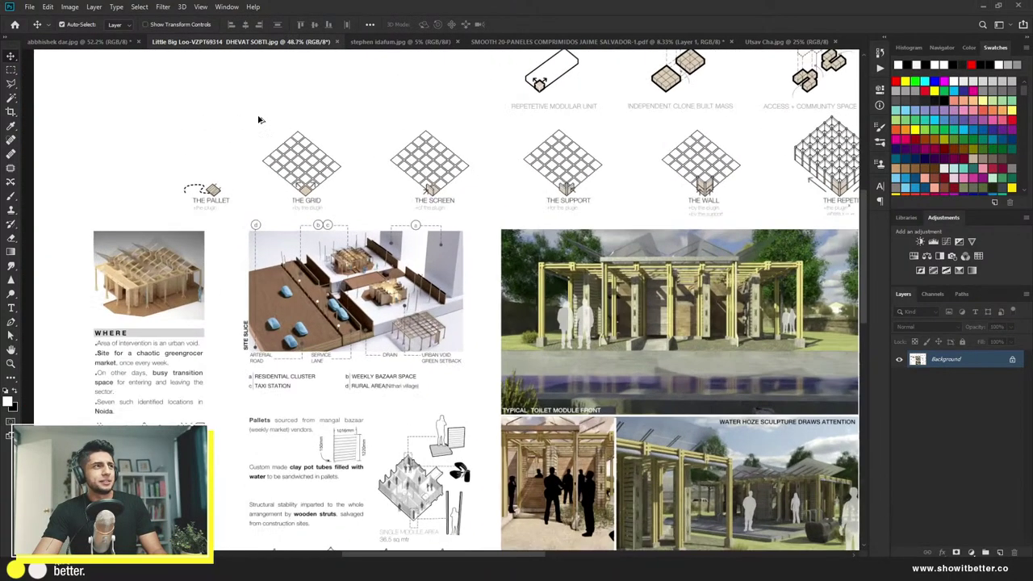
{"action": "scroll", "coordinate": [214, 258], "scroll_direction": "down", "scroll_amount": 2}
{"action": "scroll", "coordinate": [230, 235], "scroll_direction": "down", "scroll_amount": 1}
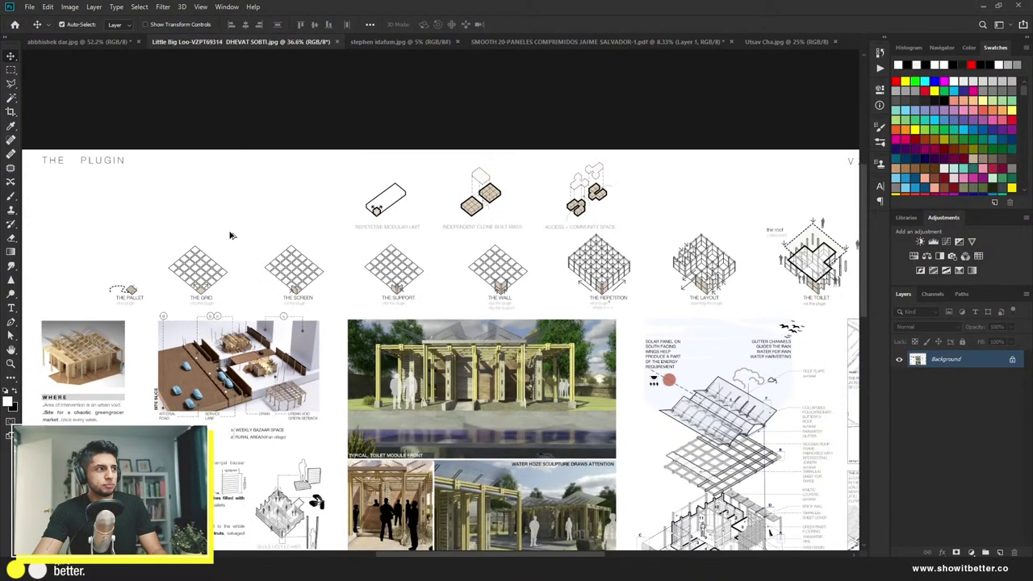
{"action": "scroll", "coordinate": [230, 234], "scroll_direction": "down", "scroll_amount": 1}
{"action": "scroll", "coordinate": [232, 237], "scroll_direction": "up", "scroll_amount": 1}
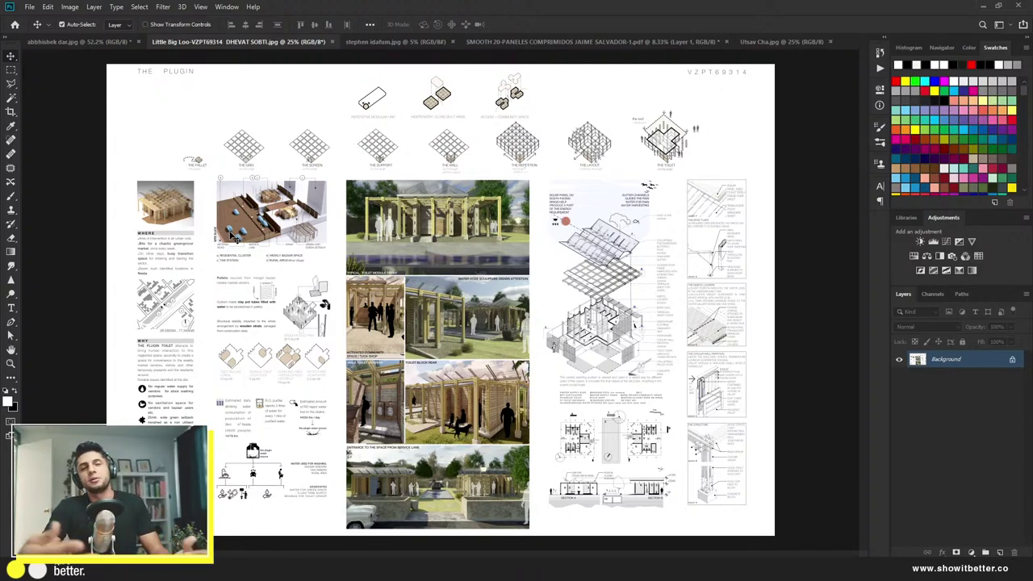
{"action": "left_click", "coordinate": [118, 43]}
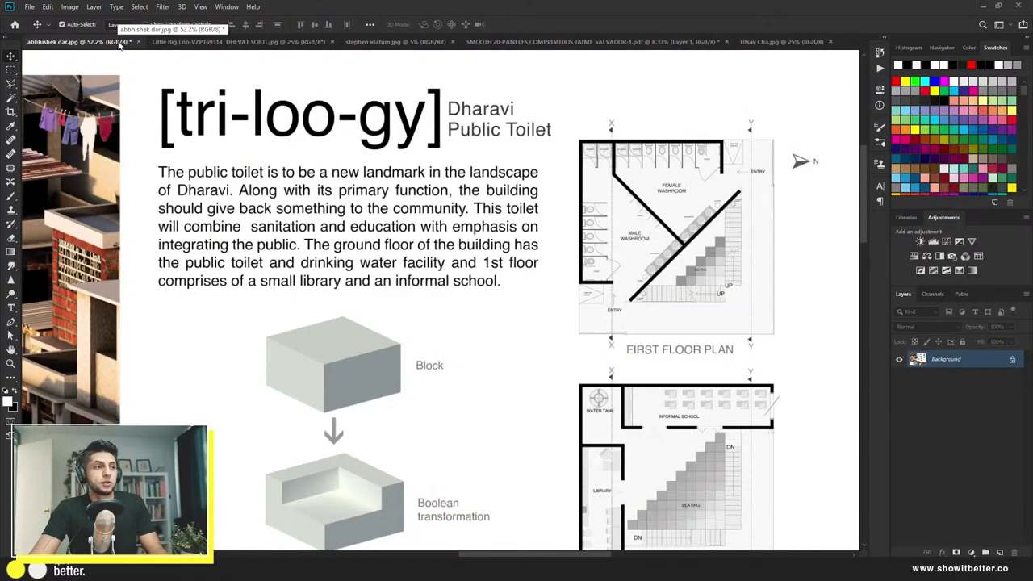
{"action": "scroll", "coordinate": [355, 323], "scroll_direction": "down", "scroll_amount": 6}
{"action": "scroll", "coordinate": [355, 323], "scroll_direction": "up", "scroll_amount": 3}
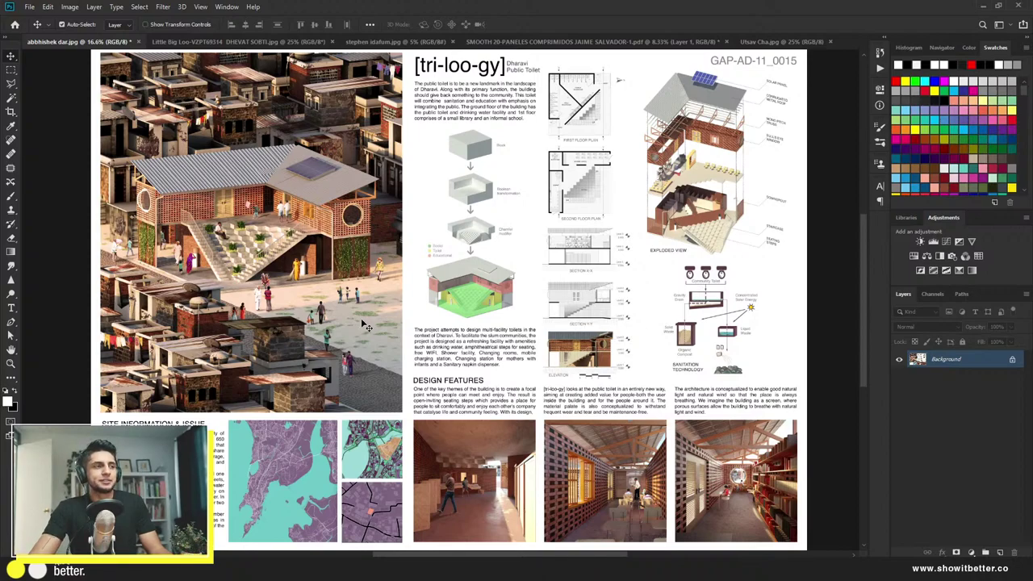
{"action": "scroll", "coordinate": [299, 296], "scroll_direction": "up", "scroll_amount": 1}
{"action": "scroll", "coordinate": [298, 297], "scroll_direction": "up", "scroll_amount": 1}
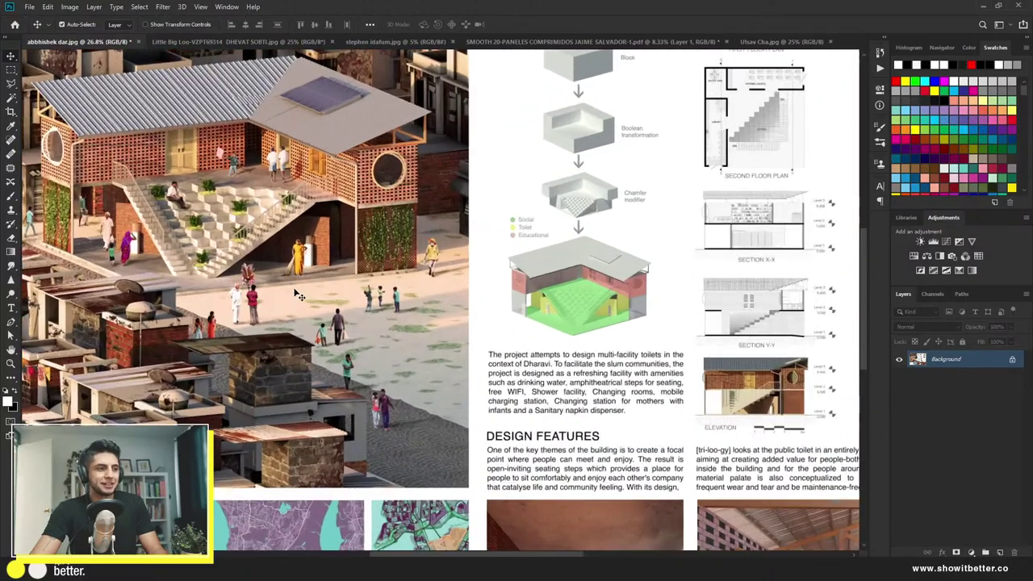
{"action": "scroll", "coordinate": [300, 271], "scroll_direction": "up", "scroll_amount": 1}
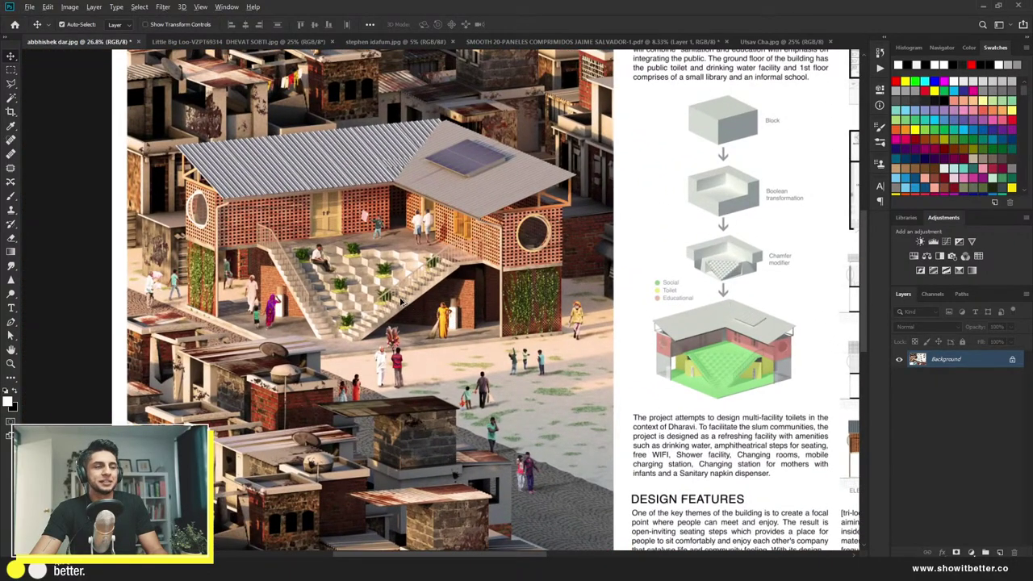
{"action": "scroll", "coordinate": [396, 295], "scroll_direction": "down", "scroll_amount": 3}
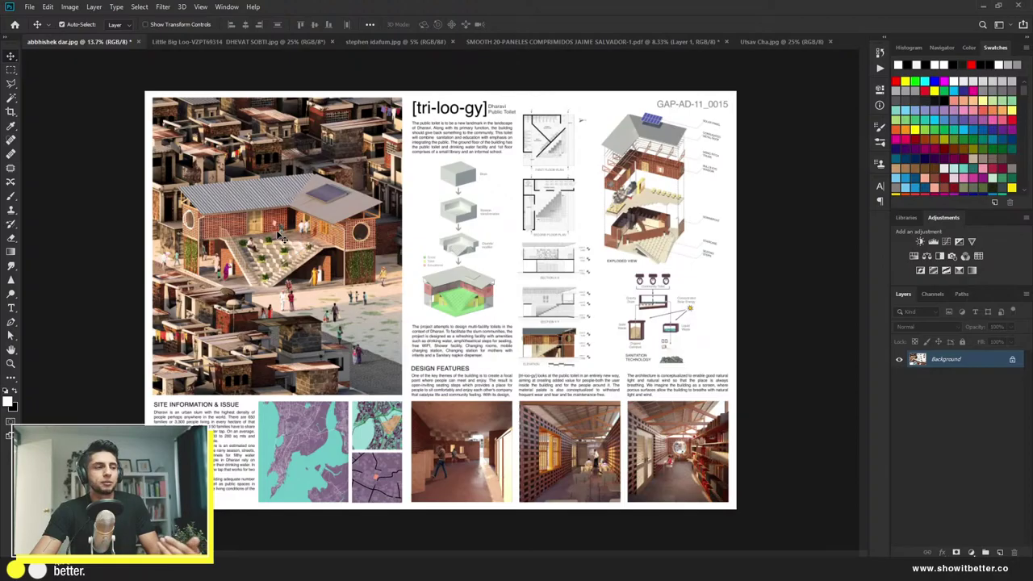
Step: Pan and zoom around the toilet building render, from the stepped seating and rooftops to its full roof
{"action": "scroll", "coordinate": [204, 262], "scroll_direction": "up", "scroll_amount": 10}
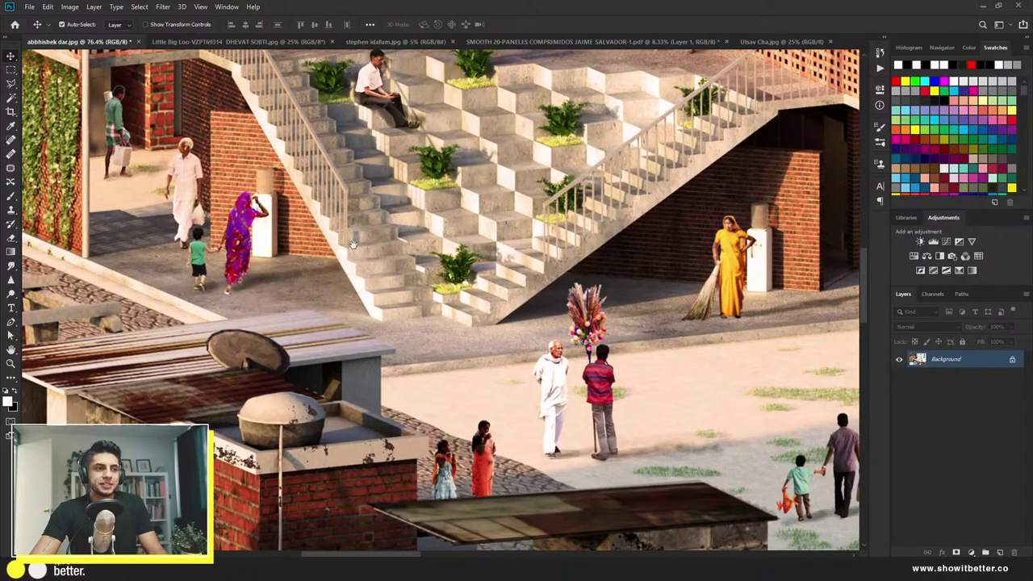
{"action": "left_click_drag", "start_coordinate": [352, 243], "coordinate": [296, 395]}
{"action": "scroll", "coordinate": [298, 379], "scroll_direction": "down", "scroll_amount": 4}
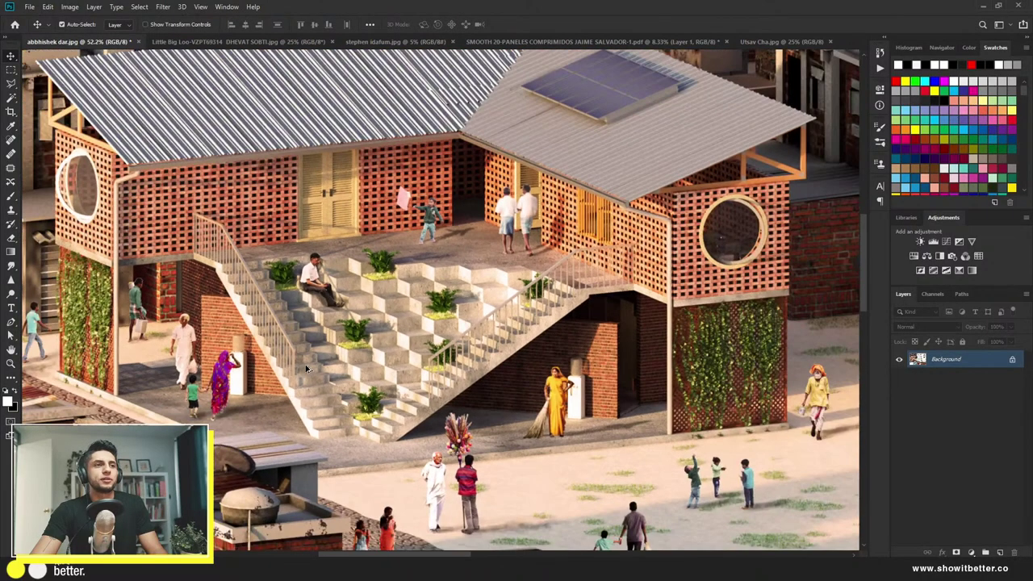
{"action": "scroll", "coordinate": [455, 253], "scroll_direction": "up", "scroll_amount": 2}
{"action": "scroll", "coordinate": [455, 254], "scroll_direction": "down", "scroll_amount": 3}
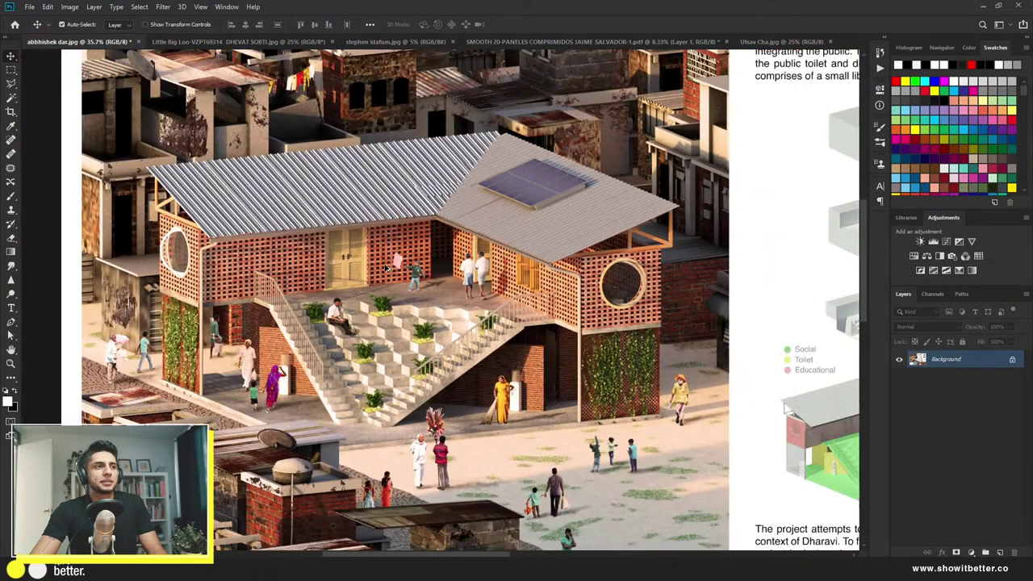
{"action": "scroll", "coordinate": [170, 259], "scroll_direction": "up", "scroll_amount": 4}
{"action": "left_click_drag", "start_coordinate": [169, 259], "coordinate": [243, 438]}
{"action": "left_click_drag", "start_coordinate": [741, 194], "coordinate": [390, 266]}
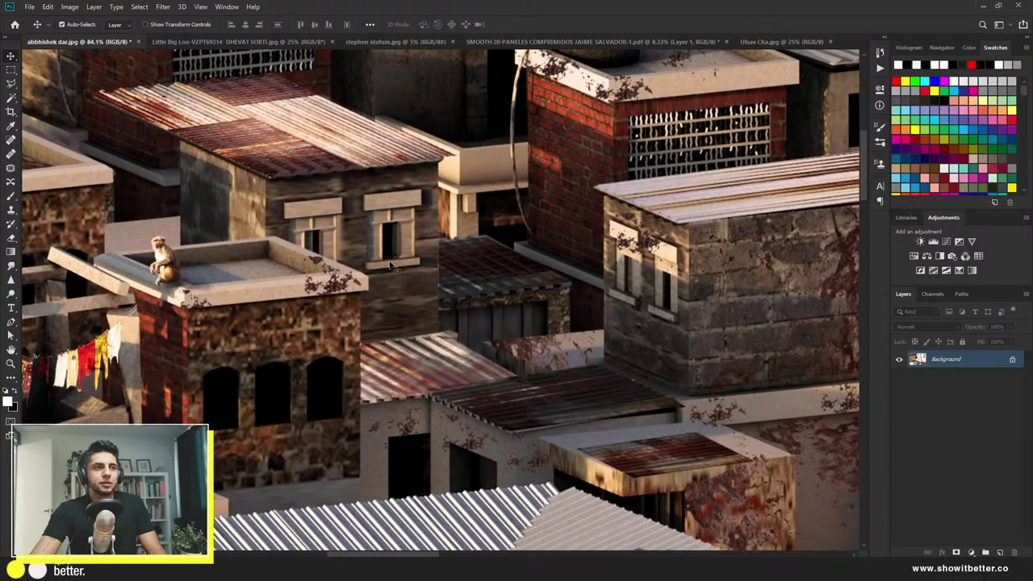
{"action": "scroll", "coordinate": [556, 196], "scroll_direction": "up", "scroll_amount": 2}
{"action": "left_click_drag", "start_coordinate": [589, 206], "coordinate": [270, 303]}
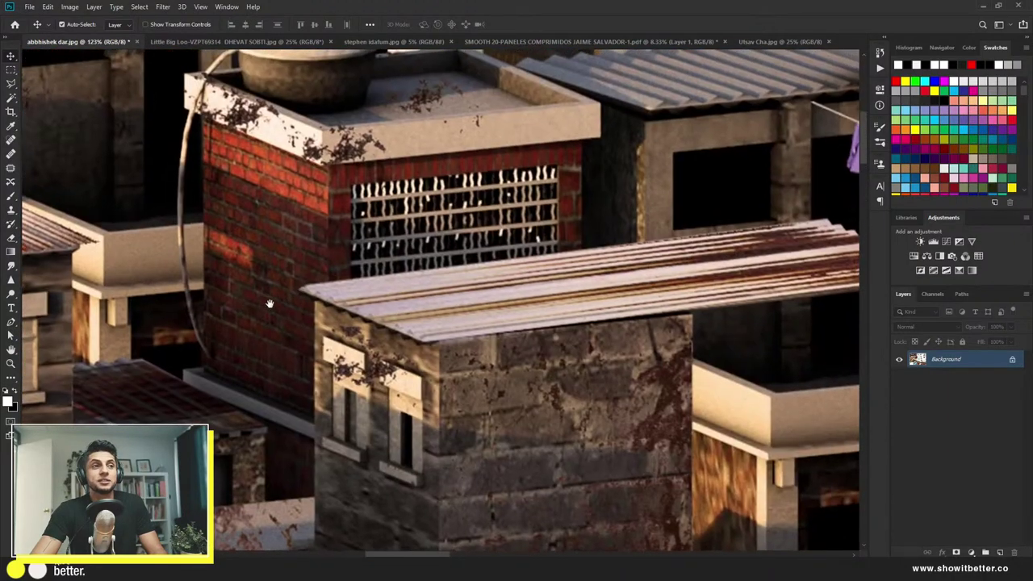
{"action": "scroll", "coordinate": [295, 298], "scroll_direction": "up", "scroll_amount": 1}
{"action": "scroll", "coordinate": [294, 298], "scroll_direction": "down", "scroll_amount": 4}
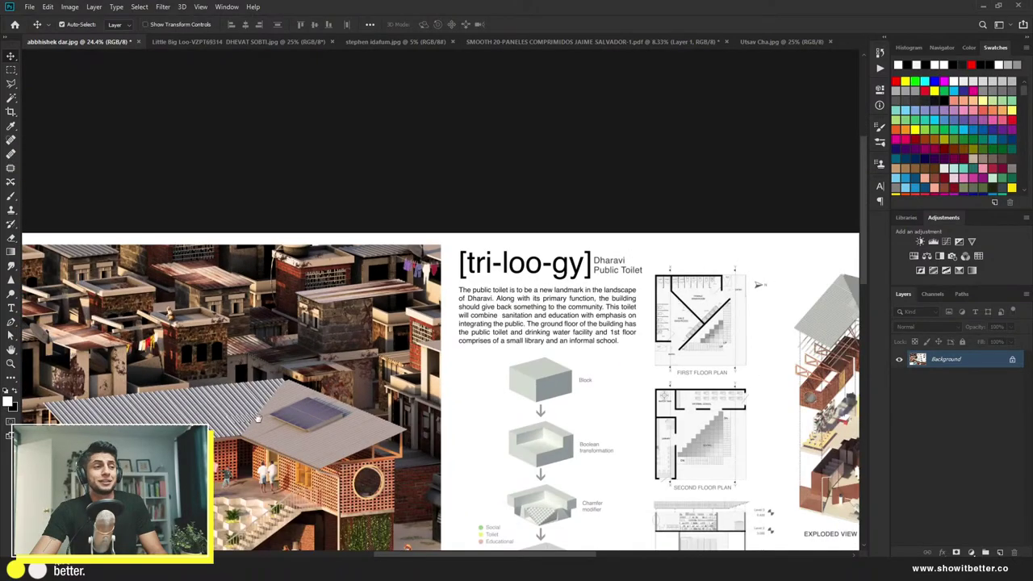
{"action": "left_click_drag", "start_coordinate": [256, 417], "coordinate": [442, 168]}
{"action": "left_click_drag", "start_coordinate": [395, 386], "coordinate": [396, 292]}
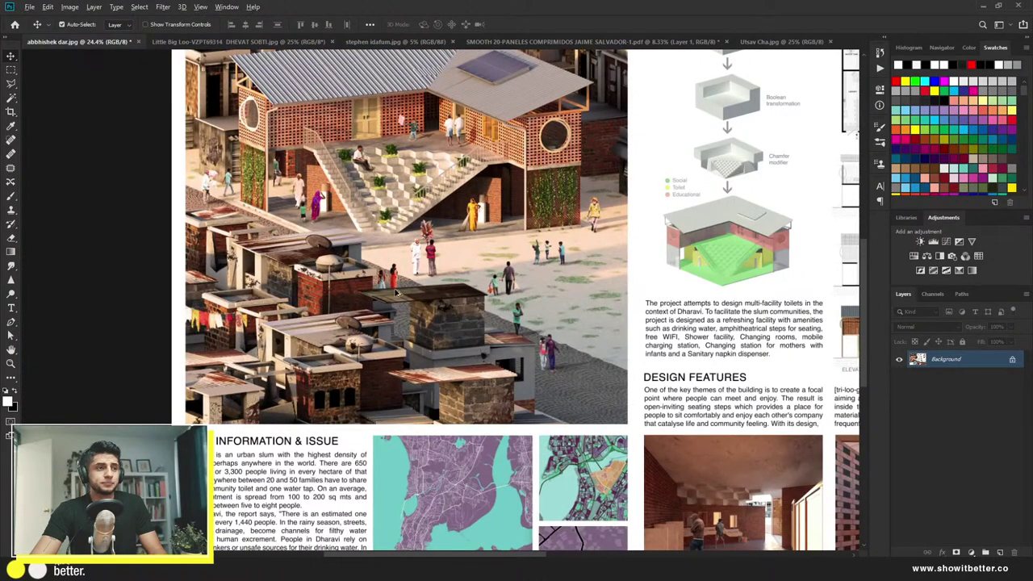
{"action": "scroll", "coordinate": [396, 292], "scroll_direction": "up", "scroll_amount": 4}
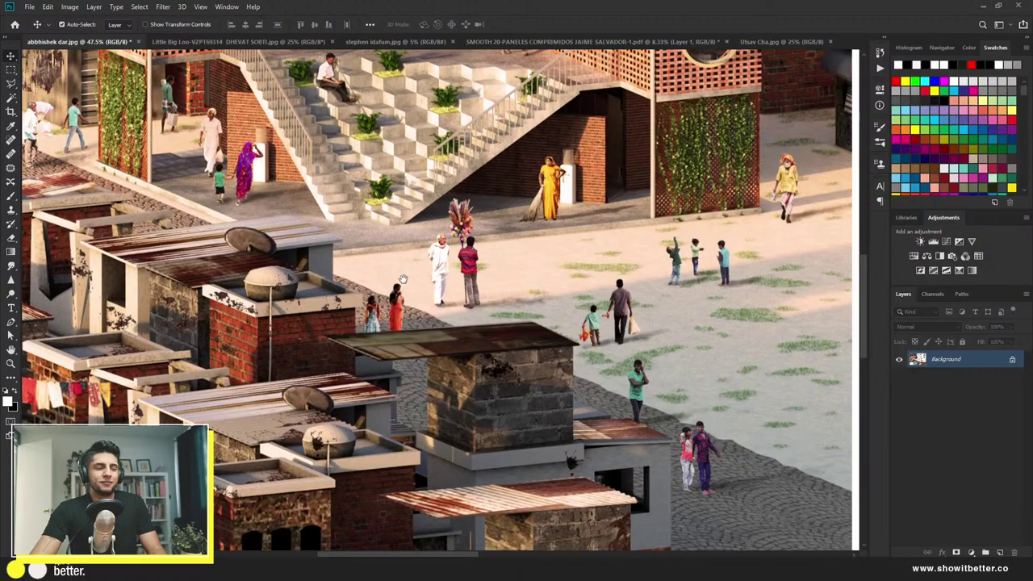
{"action": "left_click_drag", "start_coordinate": [401, 278], "coordinate": [371, 418]}
{"action": "scroll", "coordinate": [275, 202], "scroll_direction": "up", "scroll_amount": 1}
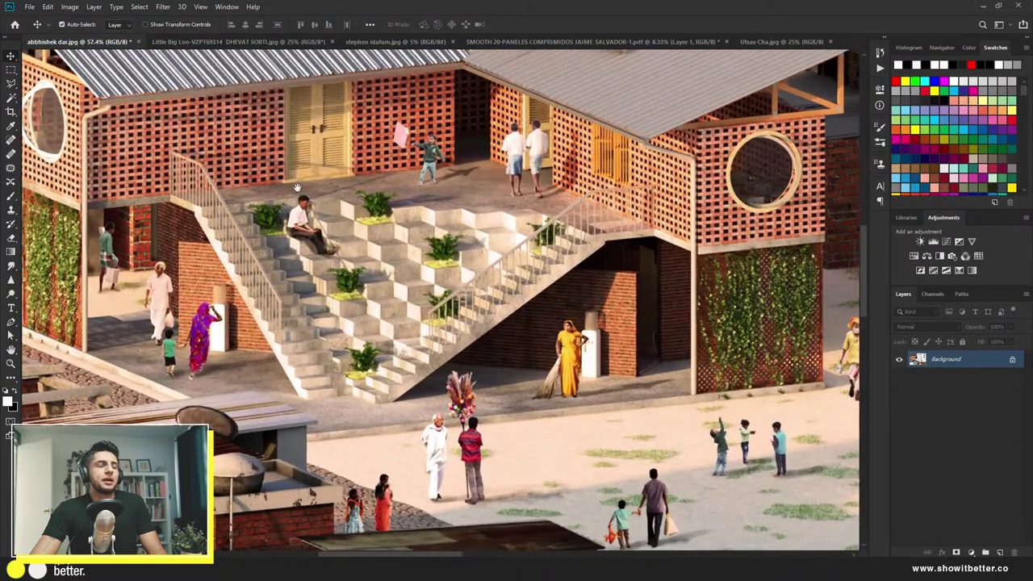
{"action": "left_click_drag", "start_coordinate": [297, 189], "coordinate": [287, 260]}
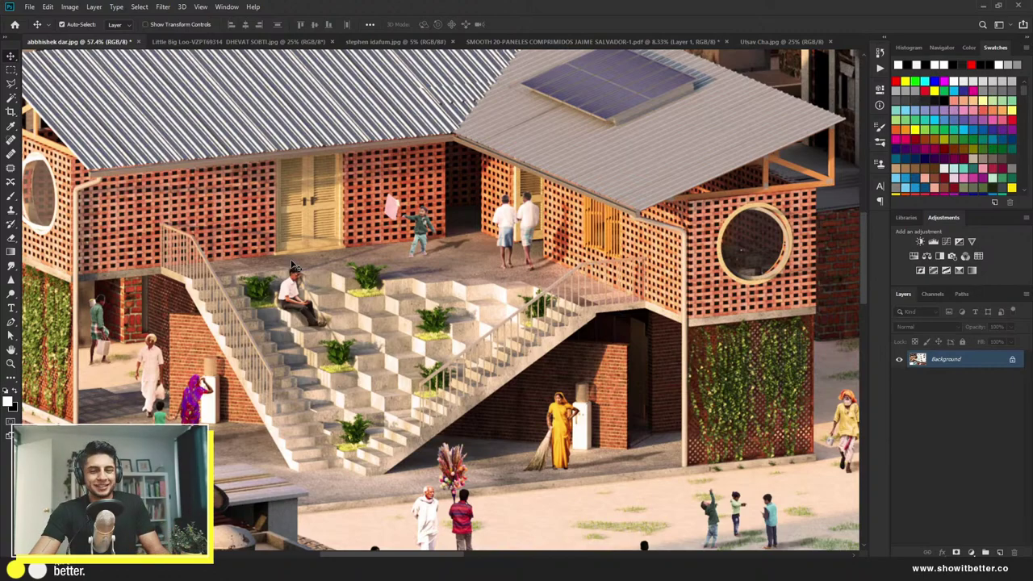
Step: Pan past the diagram column over to the classroom and library brick-interior renders
{"action": "scroll", "coordinate": [309, 270], "scroll_direction": "down", "scroll_amount": 2}
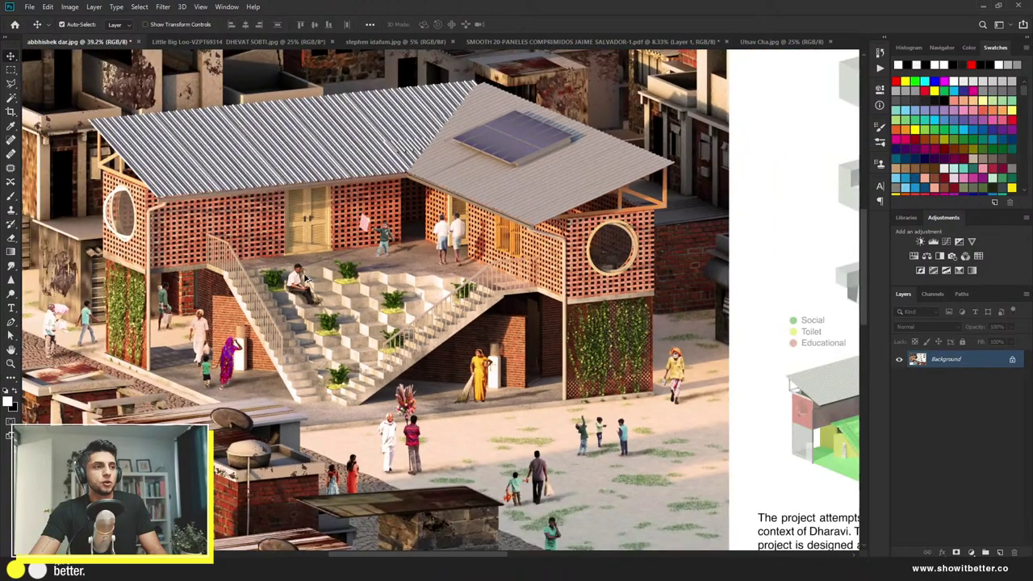
{"action": "left_click_drag", "start_coordinate": [315, 266], "coordinate": [300, 273]}
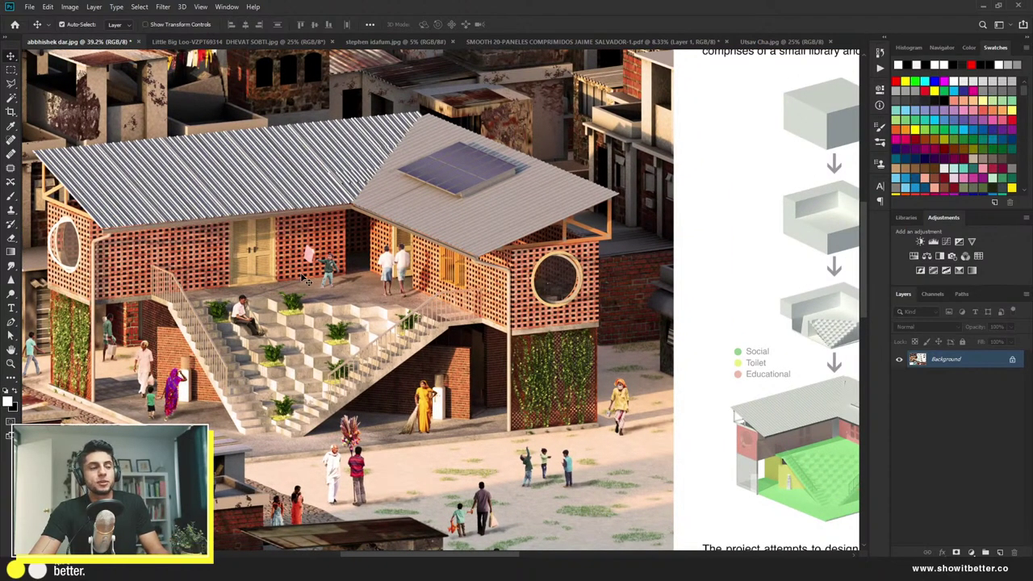
{"action": "scroll", "coordinate": [308, 280], "scroll_direction": "down", "scroll_amount": 5}
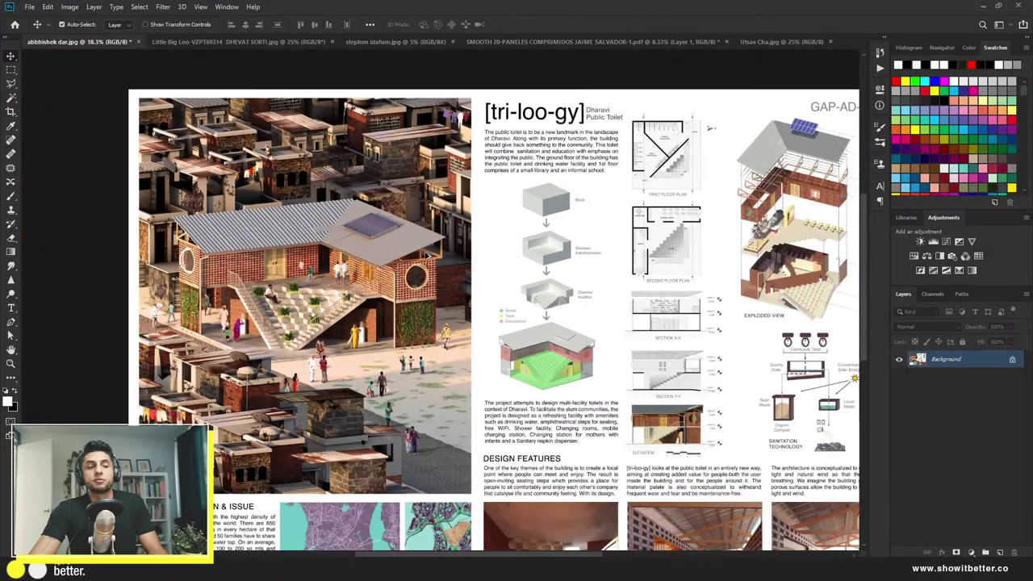
{"action": "scroll", "coordinate": [427, 256], "scroll_direction": "up", "scroll_amount": 3}
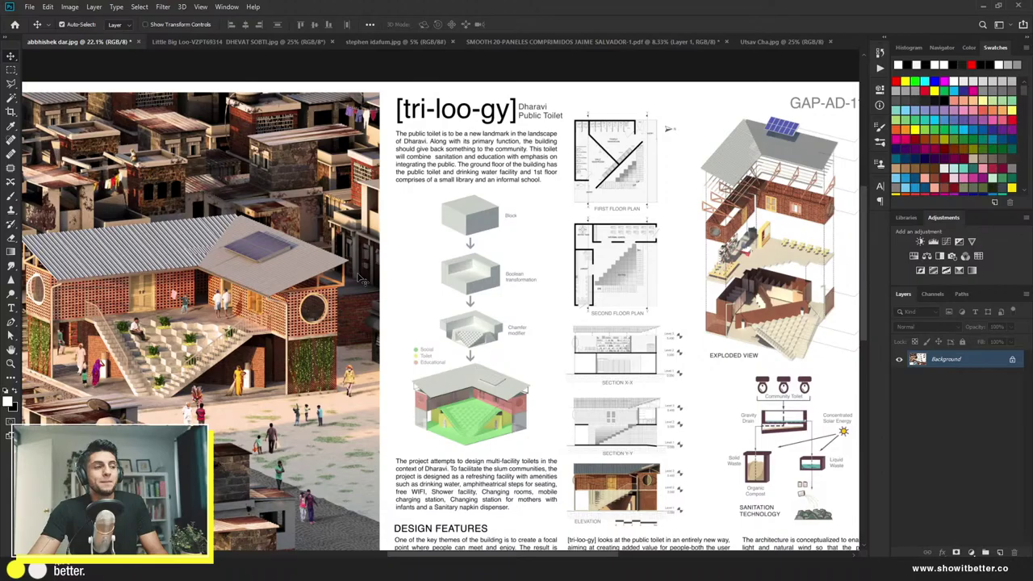
{"action": "scroll", "coordinate": [362, 280], "scroll_direction": "down", "scroll_amount": 3}
{"action": "scroll", "coordinate": [296, 439], "scroll_direction": "up", "scroll_amount": 3}
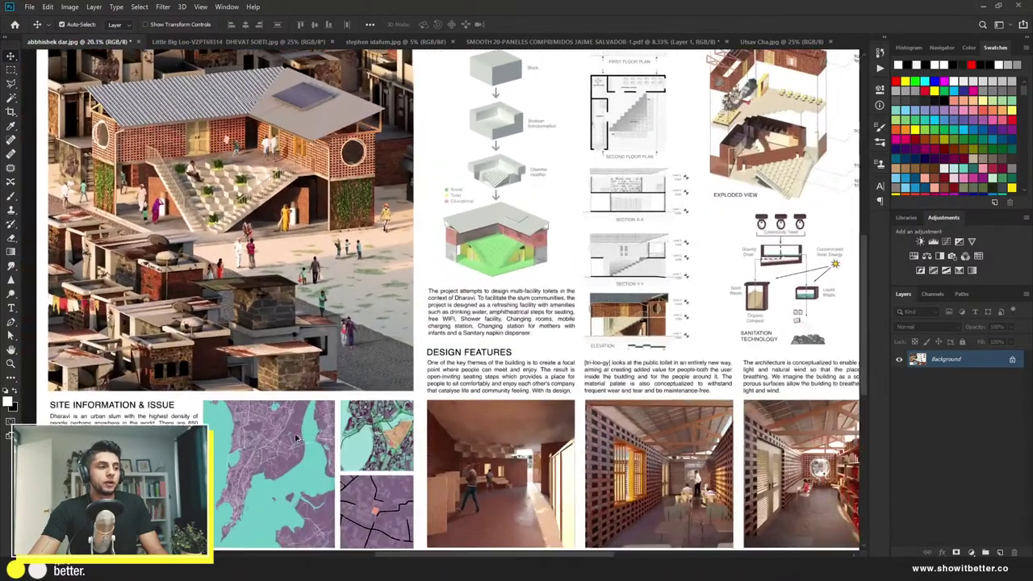
{"action": "scroll", "coordinate": [296, 438], "scroll_direction": "up", "scroll_amount": 5}
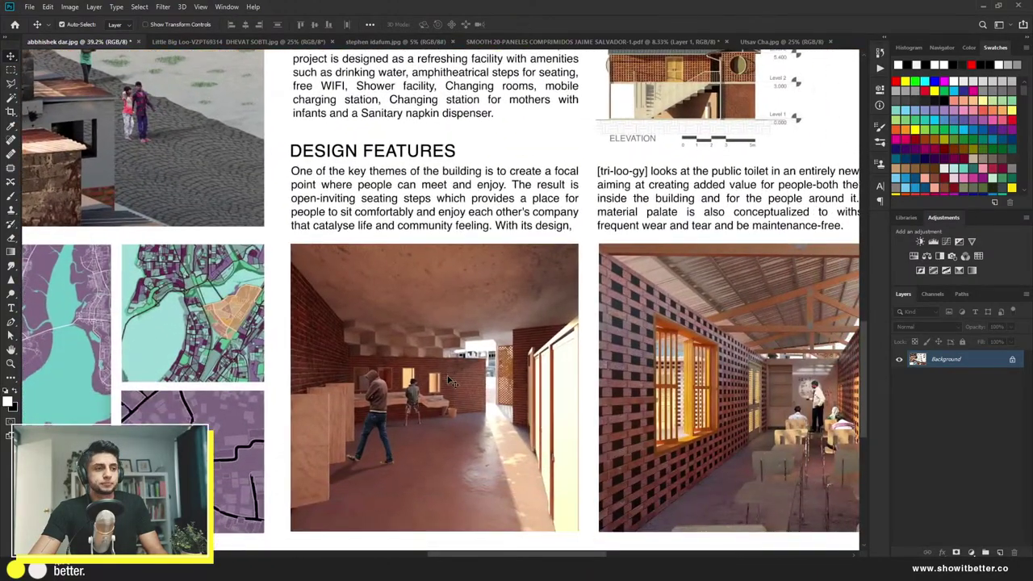
{"action": "scroll", "coordinate": [457, 470], "scroll_direction": "up", "scroll_amount": 3}
{"action": "left_click_drag", "start_coordinate": [629, 400], "coordinate": [346, 373]}
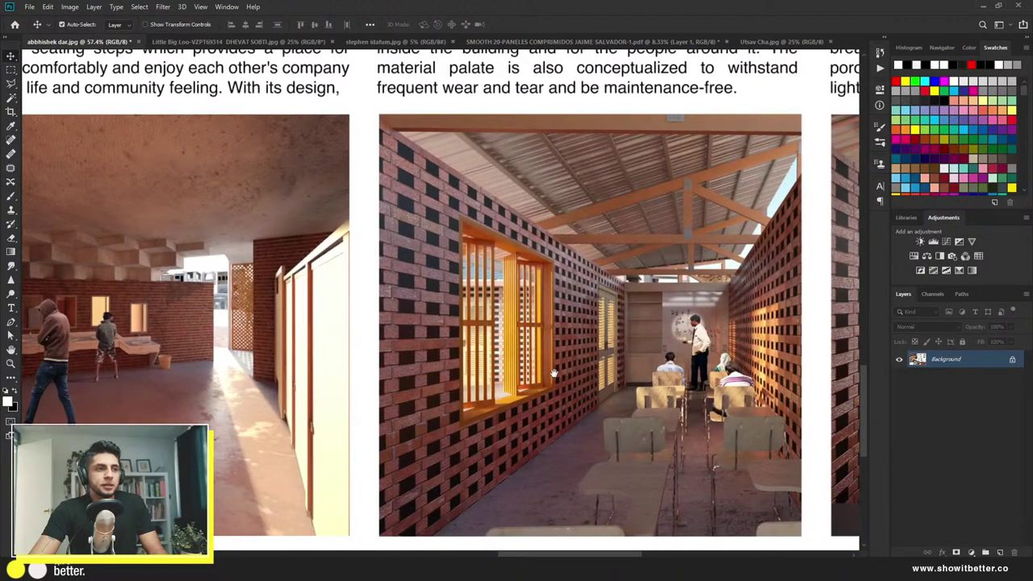
{"action": "left_click_drag", "start_coordinate": [554, 372], "coordinate": [189, 367]}
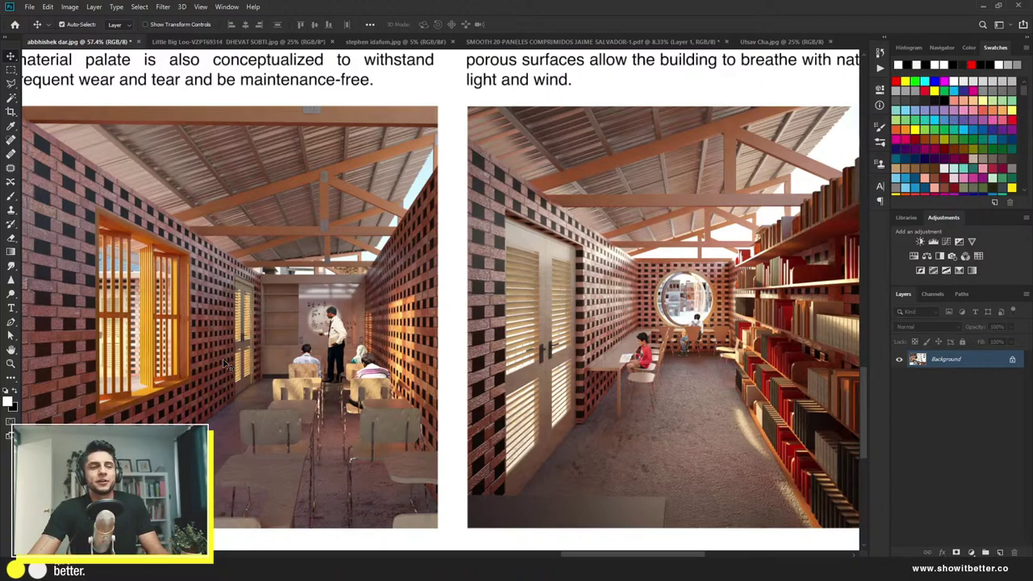
{"action": "scroll", "coordinate": [226, 364], "scroll_direction": "down", "scroll_amount": 3}
{"action": "scroll", "coordinate": [213, 339], "scroll_direction": "up", "scroll_amount": 3}
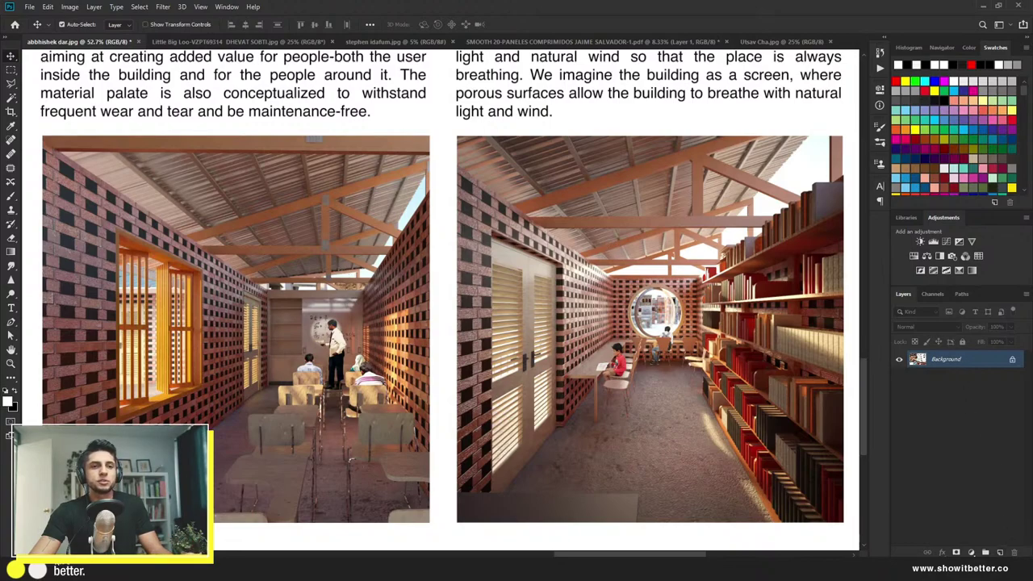
{"action": "left_click", "coordinate": [1000, 551]}
{"action": "key", "text": "b"}
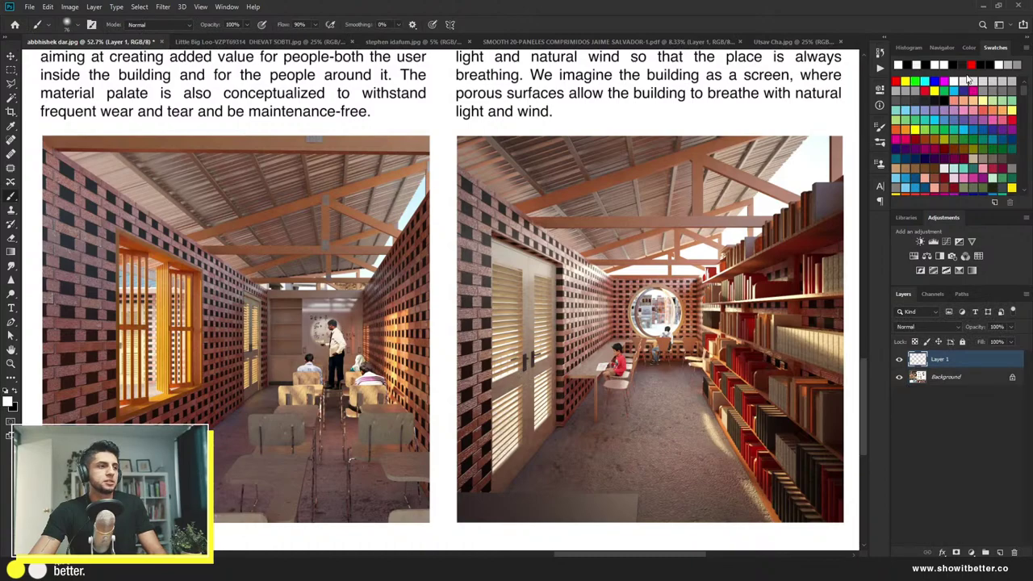
{"action": "left_click", "coordinate": [972, 63]}
{"action": "mouse_move", "coordinate": [329, 196]}
{"action": "left_mouse_down"}
{"action": "mouse_move", "coordinate": [305, 205]}
{"action": "mouse_move", "coordinate": [422, 268]}
{"action": "mouse_move", "coordinate": [397, 206]}
{"action": "left_mouse_up"}
{"action": "left_click", "coordinate": [676, 232]}
{"action": "left_click_drag", "start_coordinate": [628, 239], "coordinate": [698, 251]}
{"action": "key", "text": "ctrl+z"}
{"action": "key", "text": "ctrl+z"}
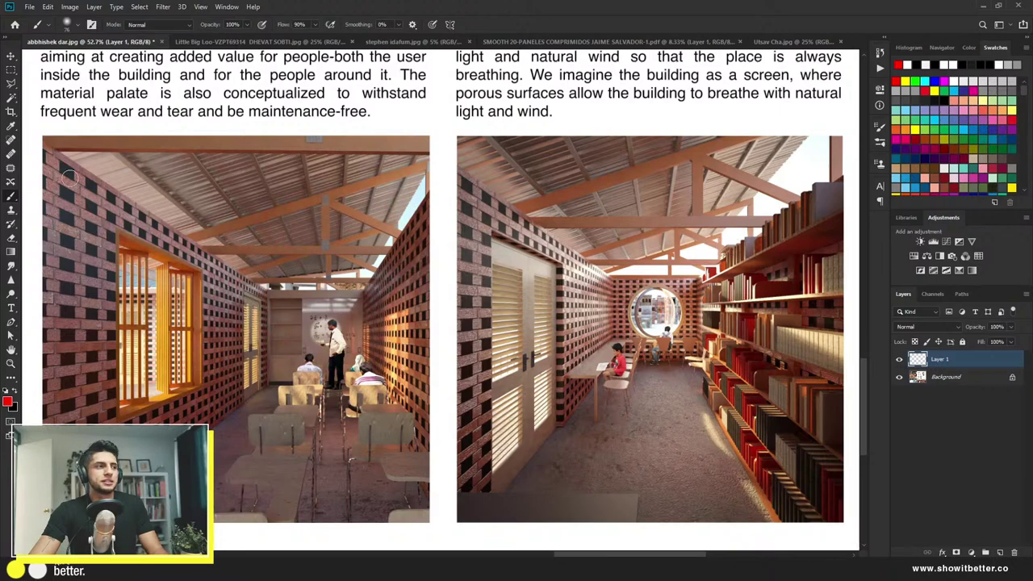
{"action": "left_click_drag", "start_coordinate": [69, 177], "coordinate": [278, 279]}
{"action": "left_click_drag", "start_coordinate": [208, 421], "coordinate": [258, 388]}
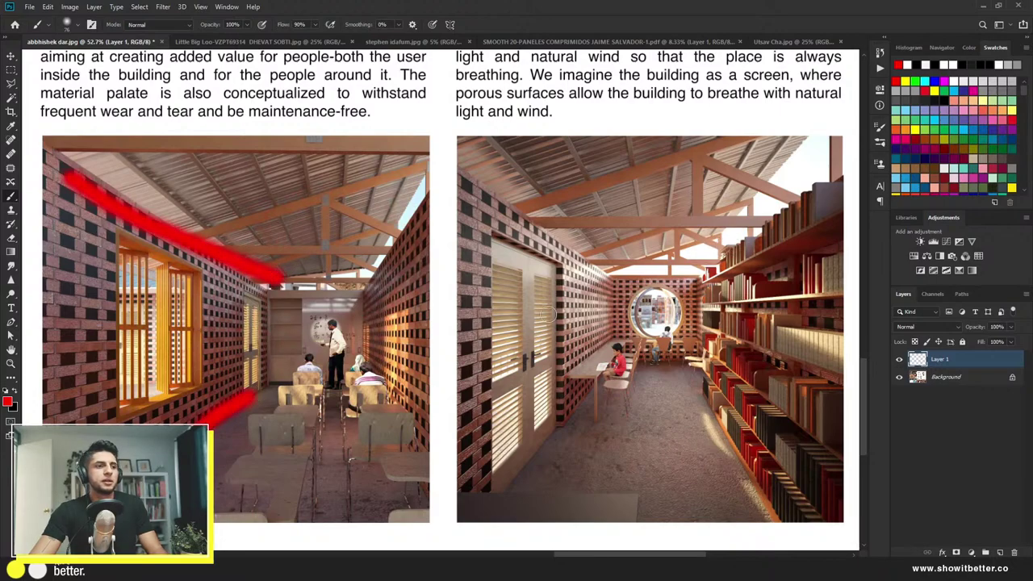
{"action": "left_click_drag", "start_coordinate": [491, 224], "coordinate": [608, 278]}
{"action": "mouse_move", "coordinate": [480, 480]}
{"action": "left_mouse_down"}
{"action": "mouse_move", "coordinate": [583, 417]}
{"action": "mouse_move", "coordinate": [640, 359]}
{"action": "left_mouse_up"}
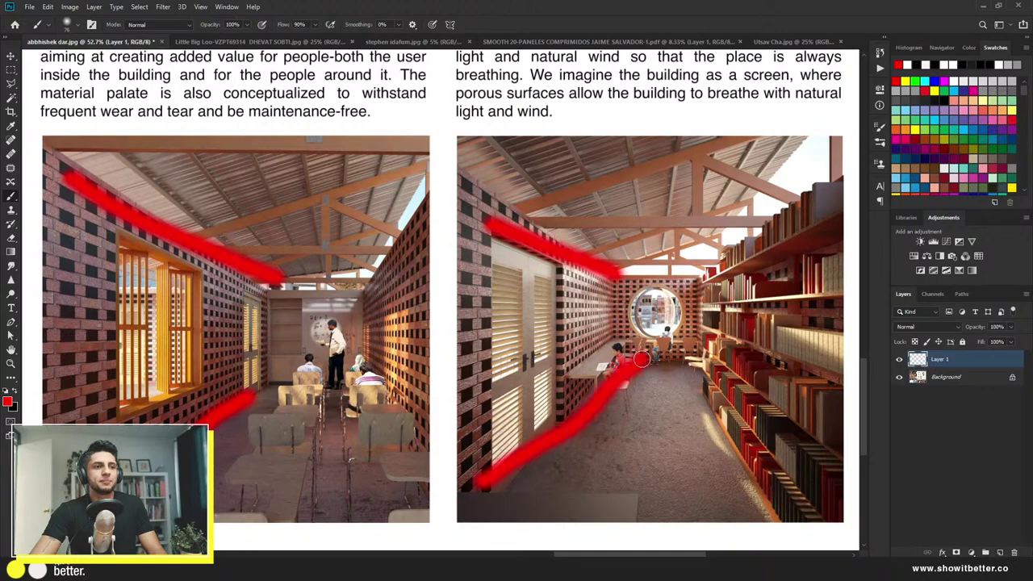
{"action": "left_click_drag", "start_coordinate": [703, 277], "coordinate": [784, 204]}
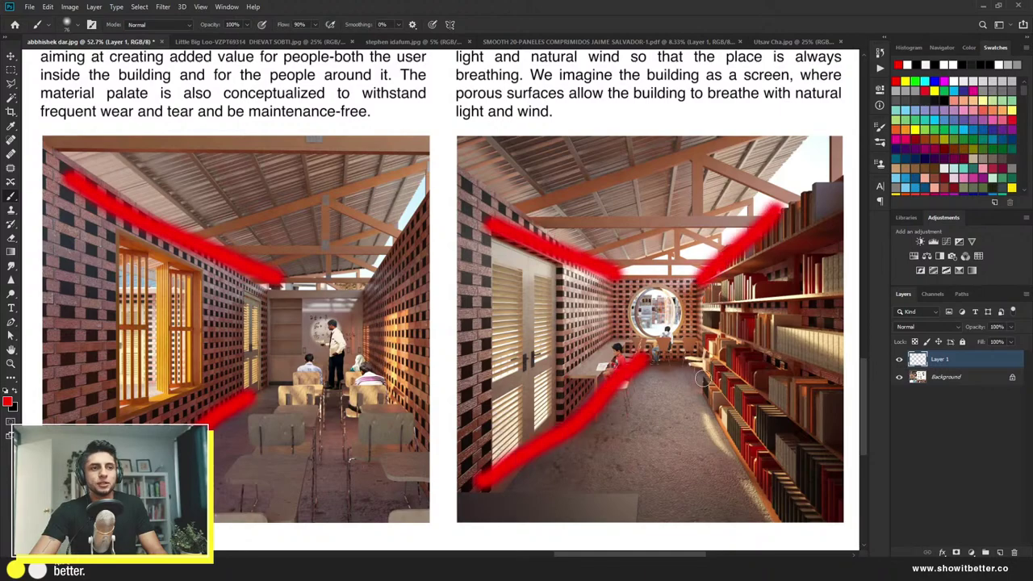
{"action": "left_click_drag", "start_coordinate": [690, 360], "coordinate": [810, 502]}
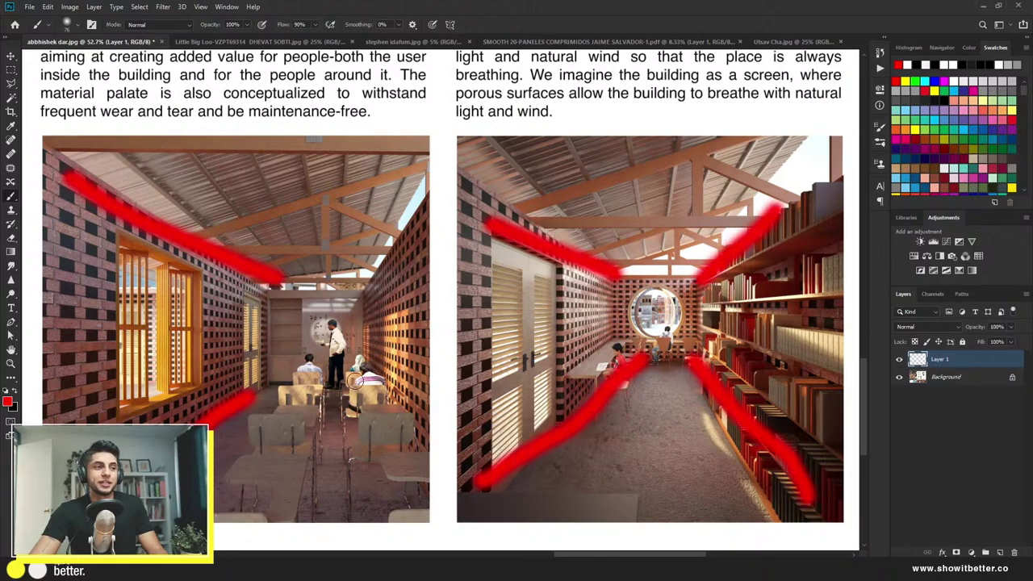
{"action": "mouse_move", "coordinate": [337, 369]}
{"action": "left_mouse_down"}
{"action": "mouse_move", "coordinate": [301, 372]}
{"action": "mouse_move", "coordinate": [250, 508]}
{"action": "mouse_move", "coordinate": [373, 499]}
{"action": "mouse_move", "coordinate": [363, 414]}
{"action": "mouse_move", "coordinate": [322, 382]}
{"action": "left_mouse_up"}
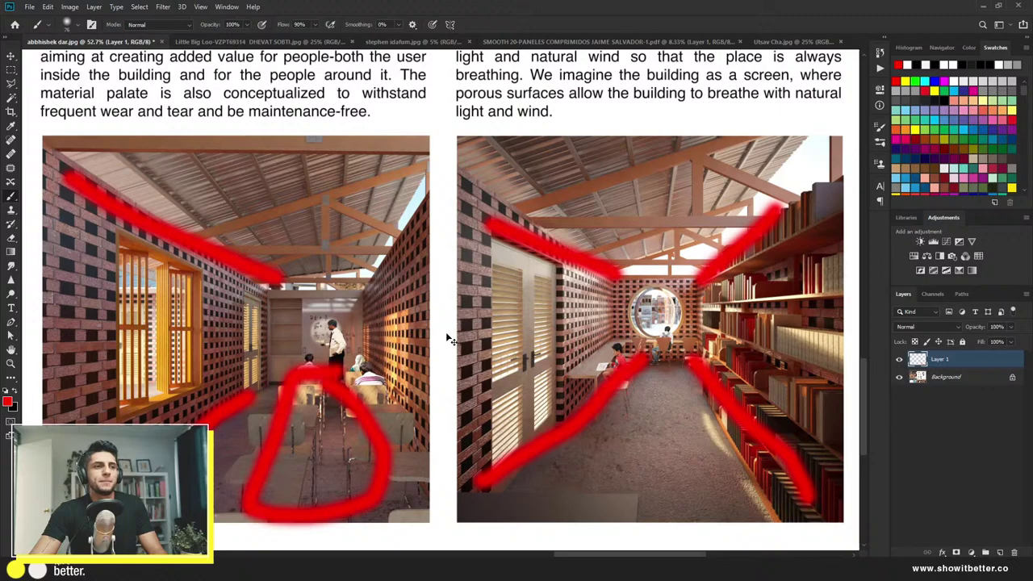
{"action": "key", "text": "ctrl+z"}
{"action": "key", "text": "ctrl+z"}
{"action": "key", "text": "ctrl+z"}
{"action": "key", "text": "ctrl+z"}
{"action": "key", "text": "ctrl+z"}
{"action": "key", "text": "ctrl+z"}
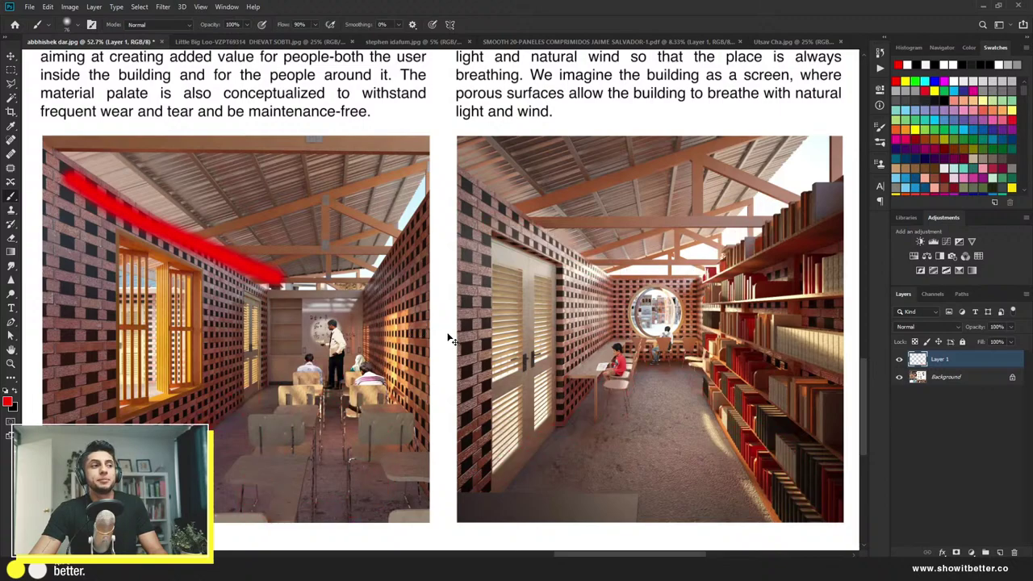
{"action": "key", "text": "ctrl+z"}
{"action": "key", "text": "ctrl+z"}
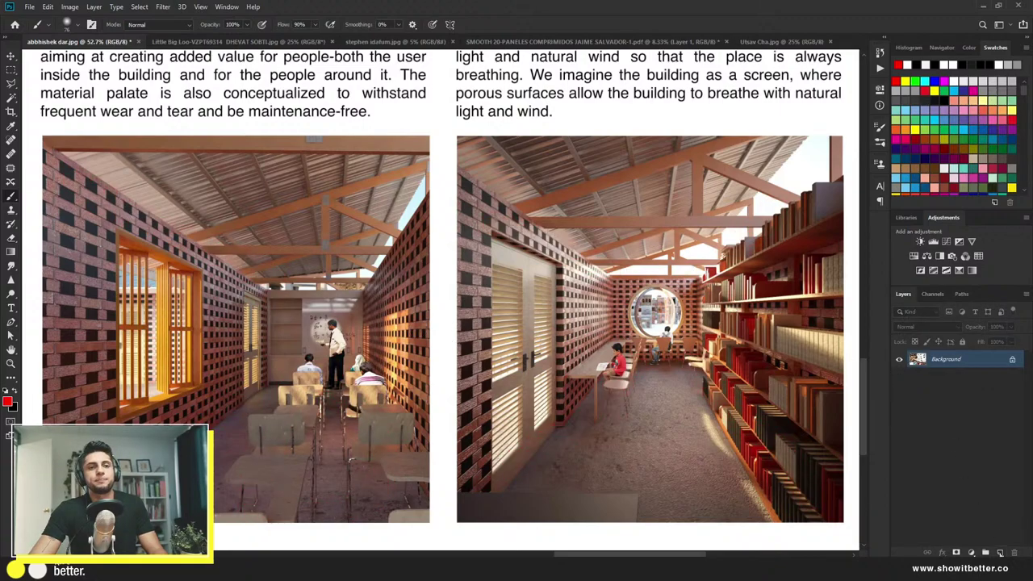
{"action": "left_click", "coordinate": [1000, 551]}
{"action": "right_click", "coordinate": [704, 377]}
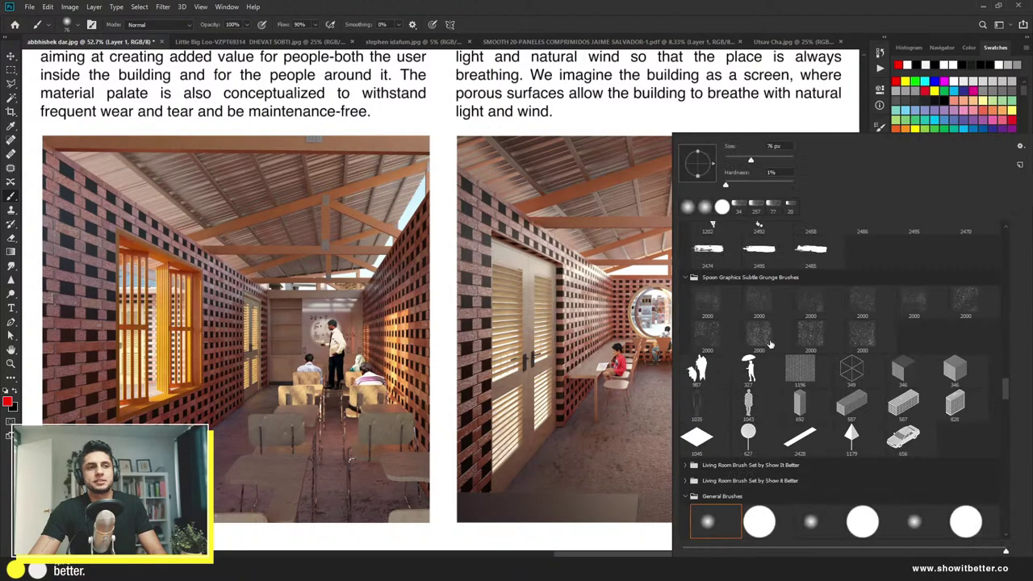
{"action": "left_click", "coordinate": [758, 522]}
{"action": "left_click", "coordinate": [549, 387]}
{"action": "scroll", "coordinate": [551, 385], "scroll_direction": "down", "scroll_amount": 4}
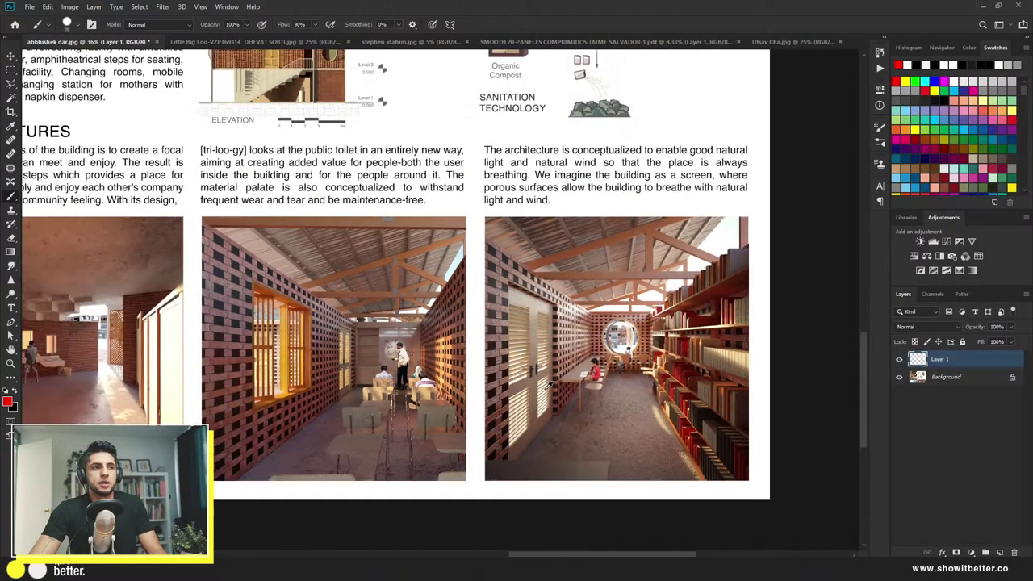
{"action": "scroll", "coordinate": [551, 385], "scroll_direction": "up", "scroll_amount": 4}
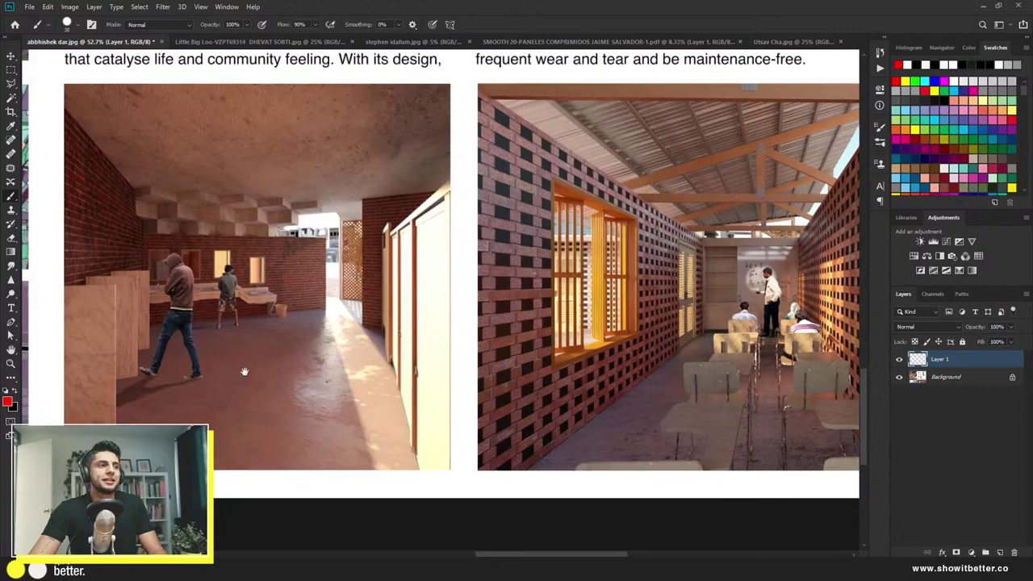
{"action": "left_click_drag", "start_coordinate": [242, 369], "coordinate": [305, 390]}
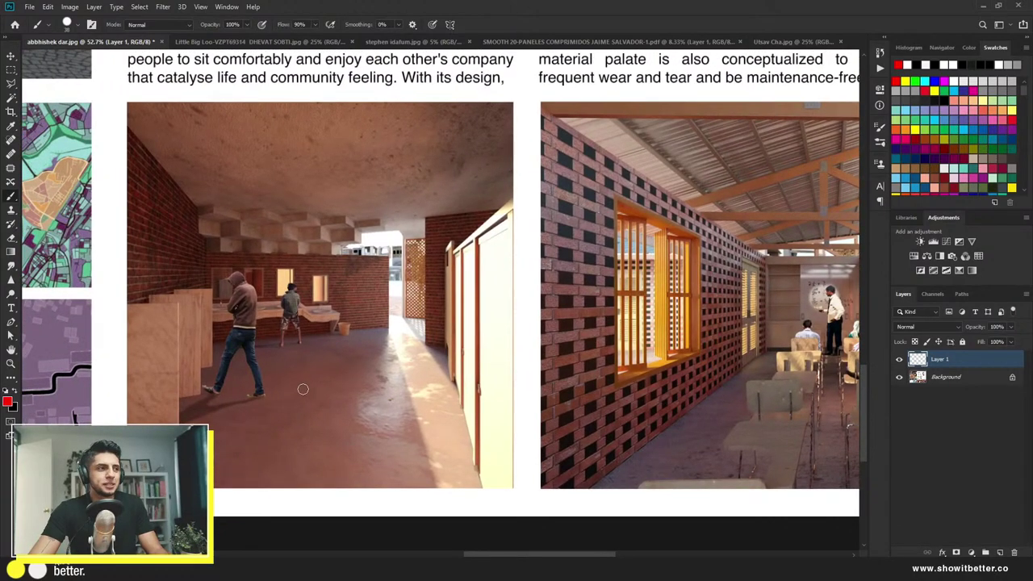
{"action": "scroll", "coordinate": [277, 370], "scroll_direction": "up", "scroll_amount": 1}
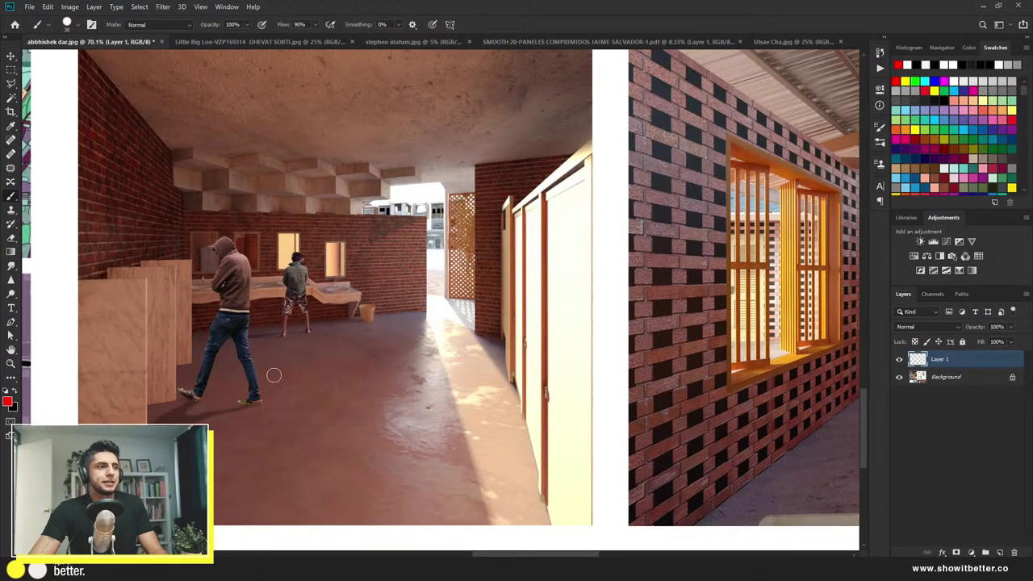
{"action": "left_click_drag", "start_coordinate": [284, 357], "coordinate": [296, 368]}
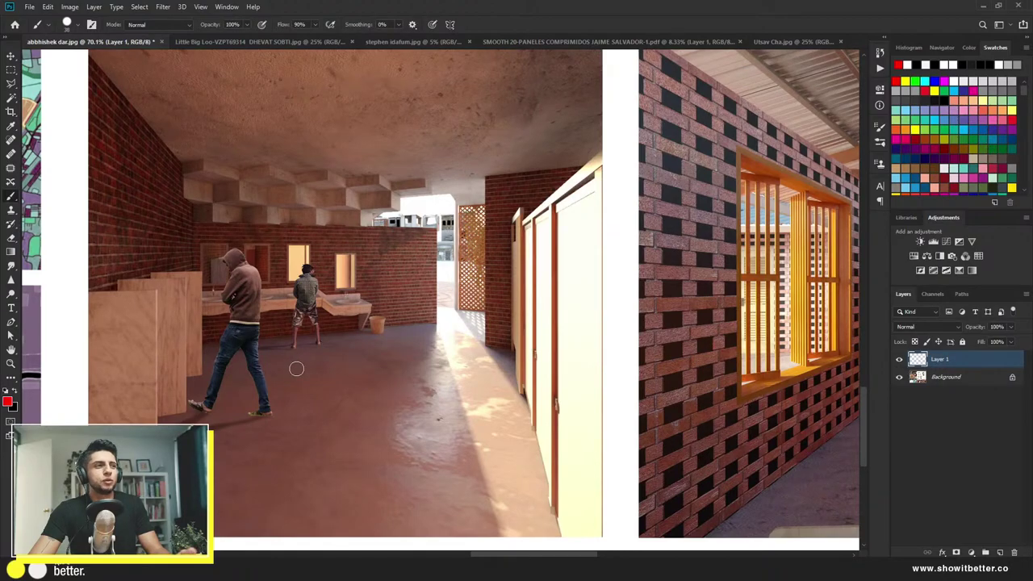
{"action": "scroll", "coordinate": [226, 280], "scroll_direction": "up", "scroll_amount": 3}
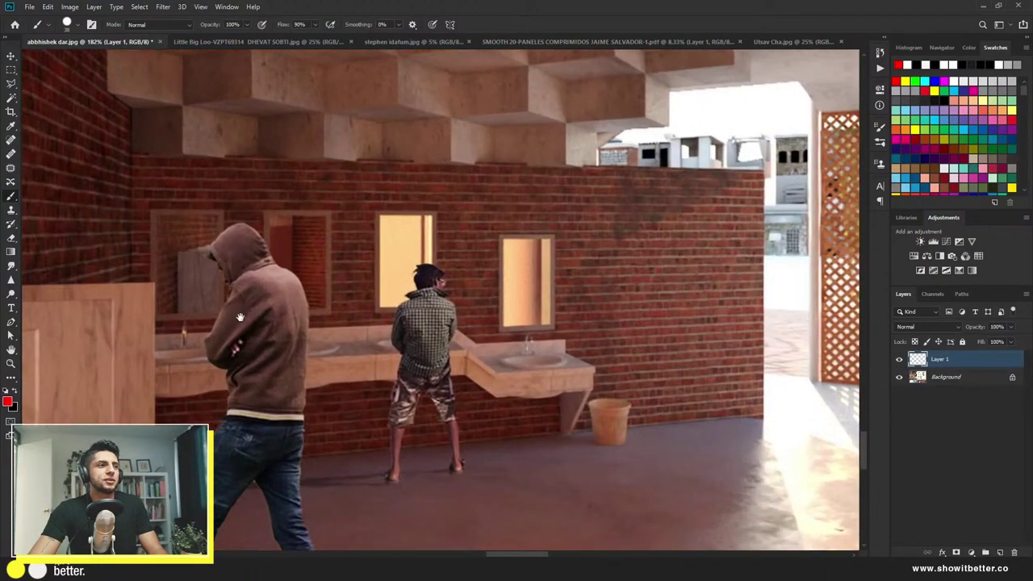
{"action": "left_click_drag", "start_coordinate": [238, 314], "coordinate": [269, 233]}
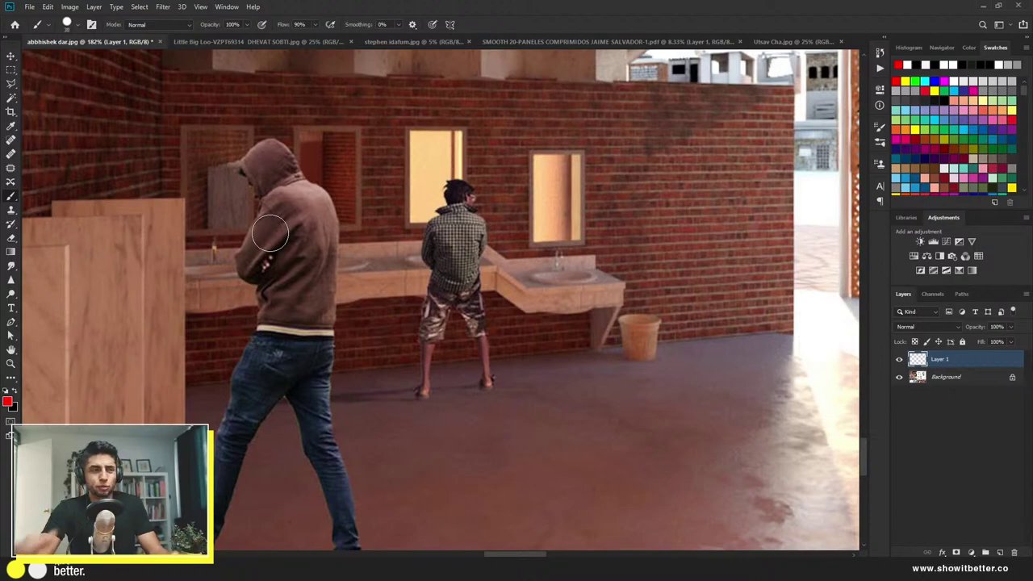
{"action": "scroll", "coordinate": [270, 234], "scroll_direction": "down", "scroll_amount": 2}
{"action": "scroll", "coordinate": [270, 234], "scroll_direction": "down", "scroll_amount": 2}
{"action": "scroll", "coordinate": [278, 232], "scroll_direction": "up", "scroll_amount": 3}
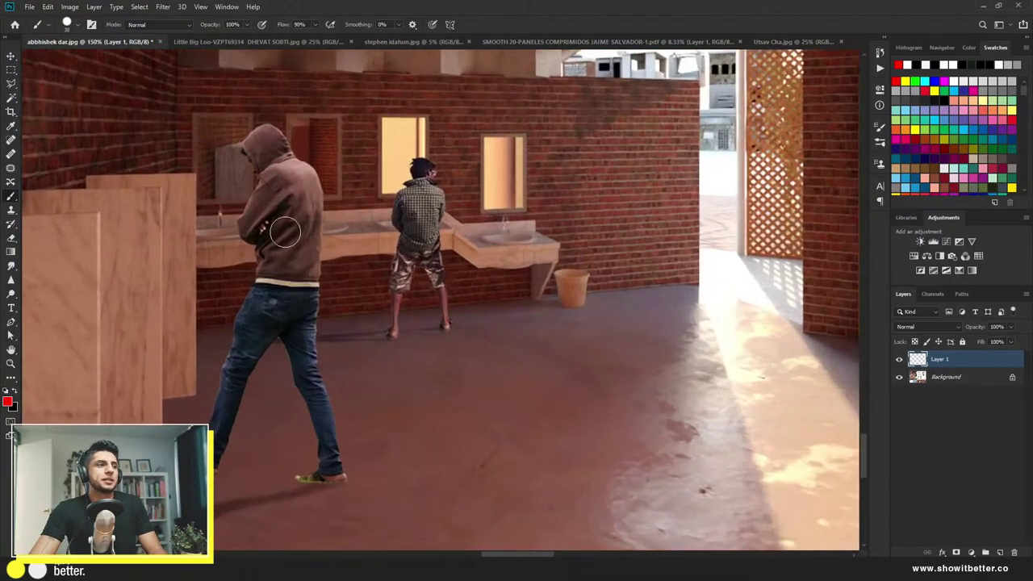
{"action": "scroll", "coordinate": [323, 238], "scroll_direction": "up", "scroll_amount": 1}
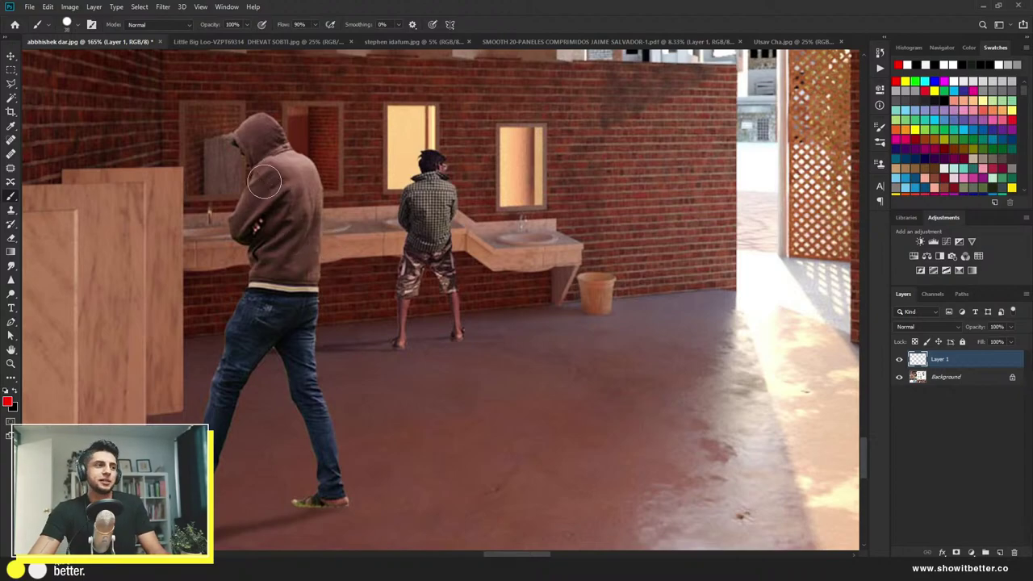
{"action": "scroll", "coordinate": [288, 250], "scroll_direction": "down", "scroll_amount": 2}
{"action": "scroll", "coordinate": [289, 257], "scroll_direction": "down", "scroll_amount": 2}
{"action": "scroll", "coordinate": [285, 259], "scroll_direction": "up", "scroll_amount": 2}
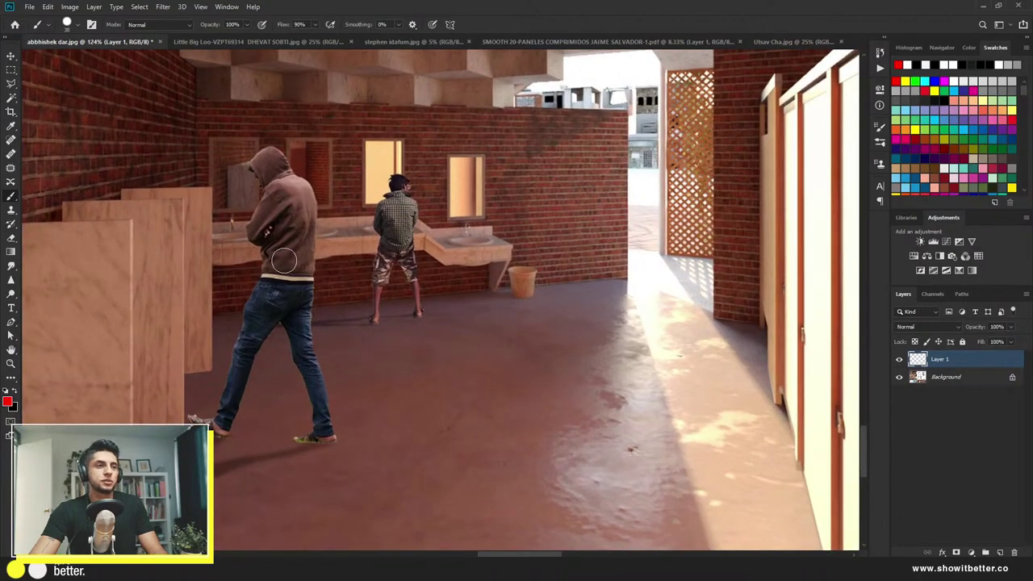
{"action": "left_click_drag", "start_coordinate": [323, 243], "coordinate": [280, 317]}
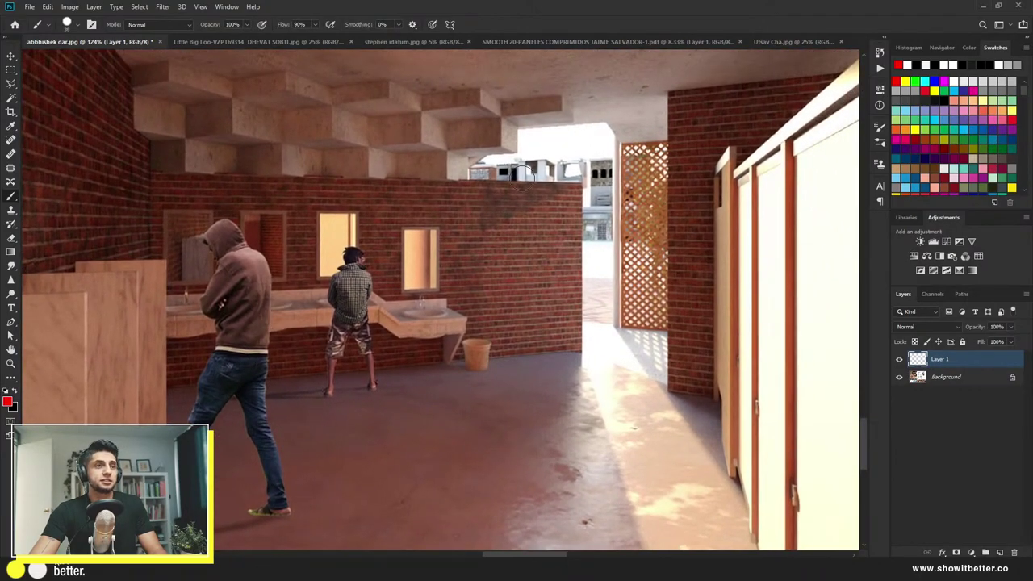
{"action": "scroll", "coordinate": [477, 262], "scroll_direction": "down", "scroll_amount": 8}
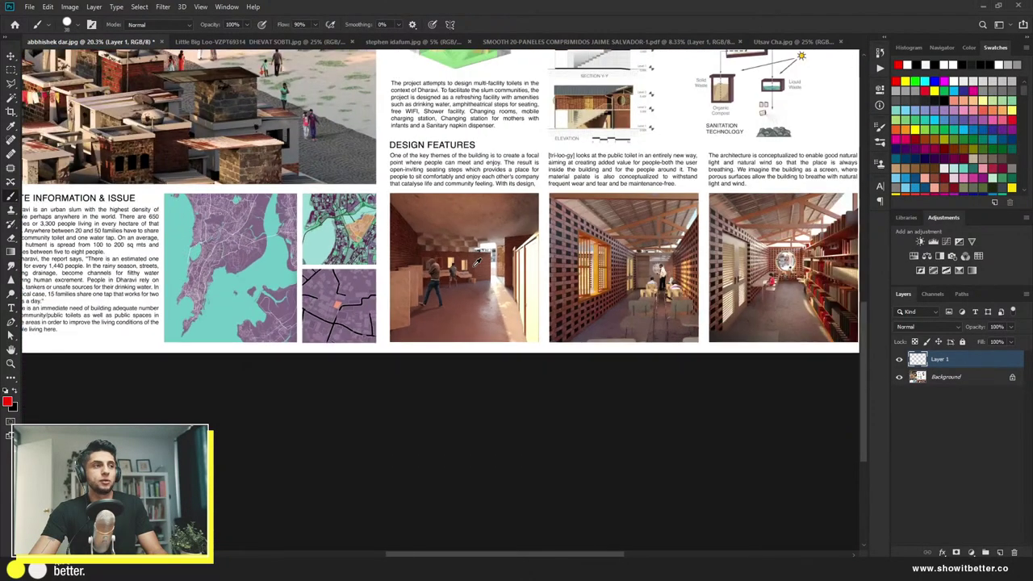
{"action": "scroll", "coordinate": [458, 476], "scroll_direction": "up", "scroll_amount": 8}
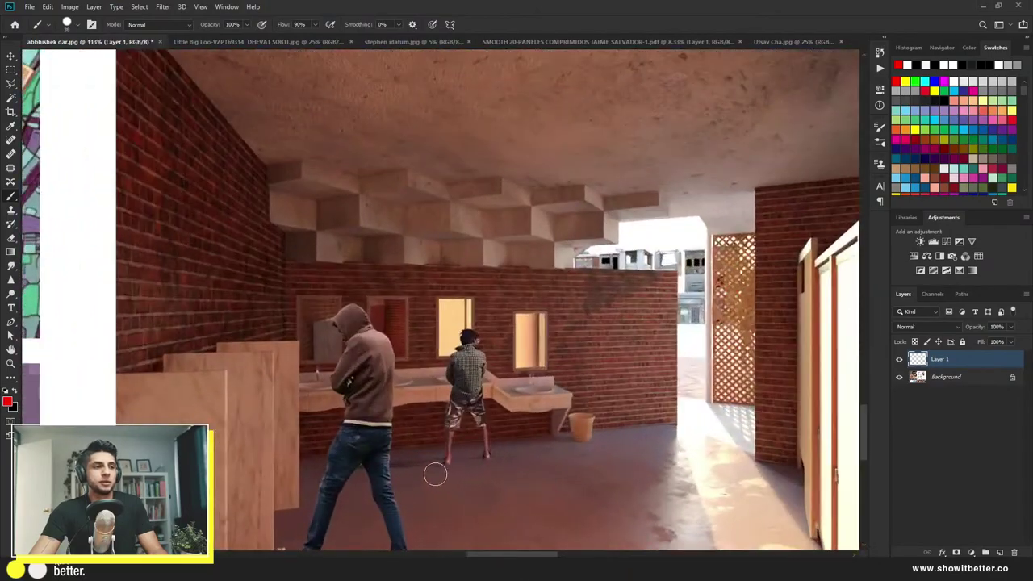
{"action": "left_click_drag", "start_coordinate": [435, 474], "coordinate": [378, 402]}
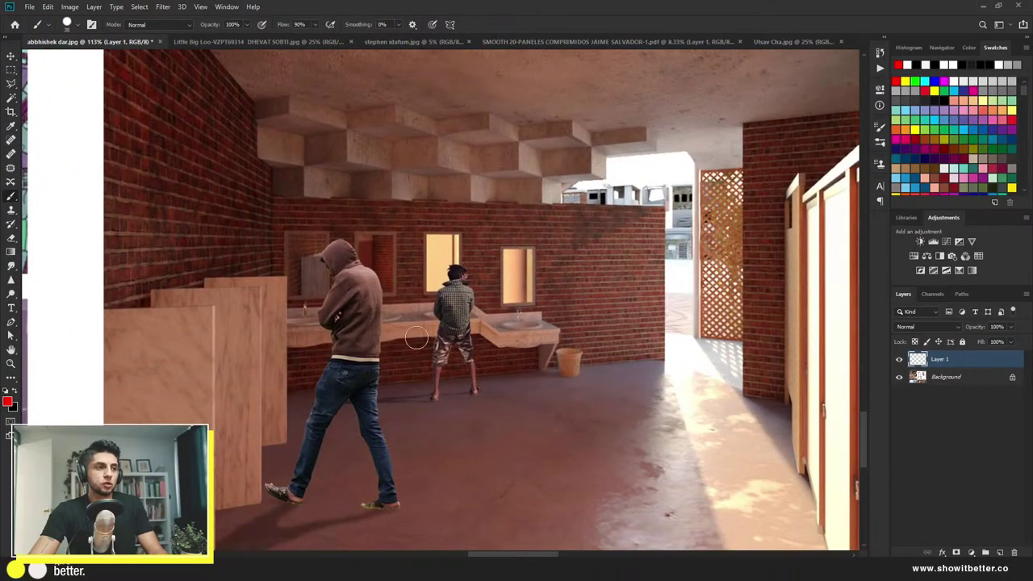
{"action": "scroll", "coordinate": [417, 338], "scroll_direction": "up", "scroll_amount": 5}
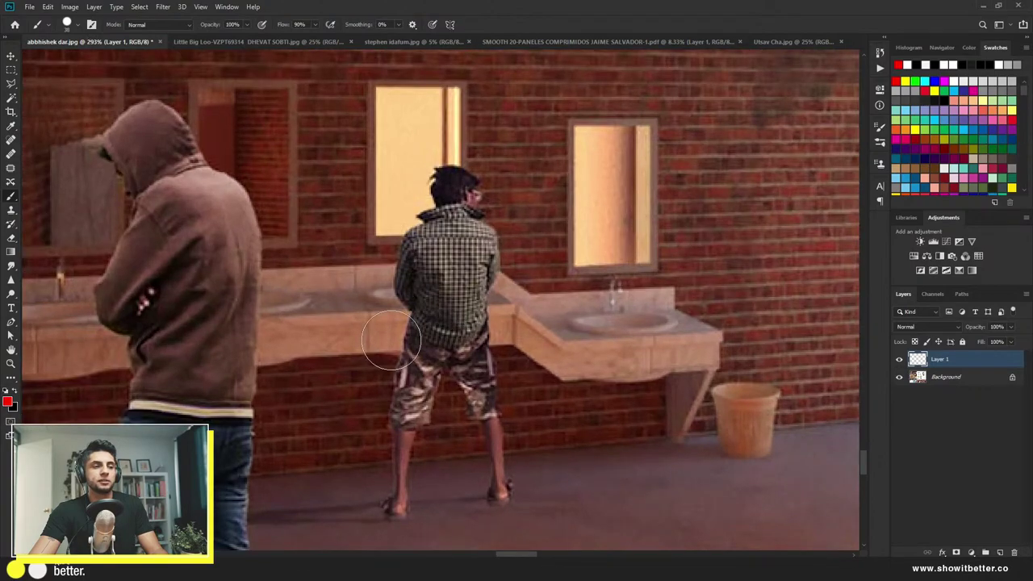
{"action": "scroll", "coordinate": [391, 339], "scroll_direction": "down", "scroll_amount": 6}
{"action": "scroll", "coordinate": [399, 323], "scroll_direction": "up", "scroll_amount": 5}
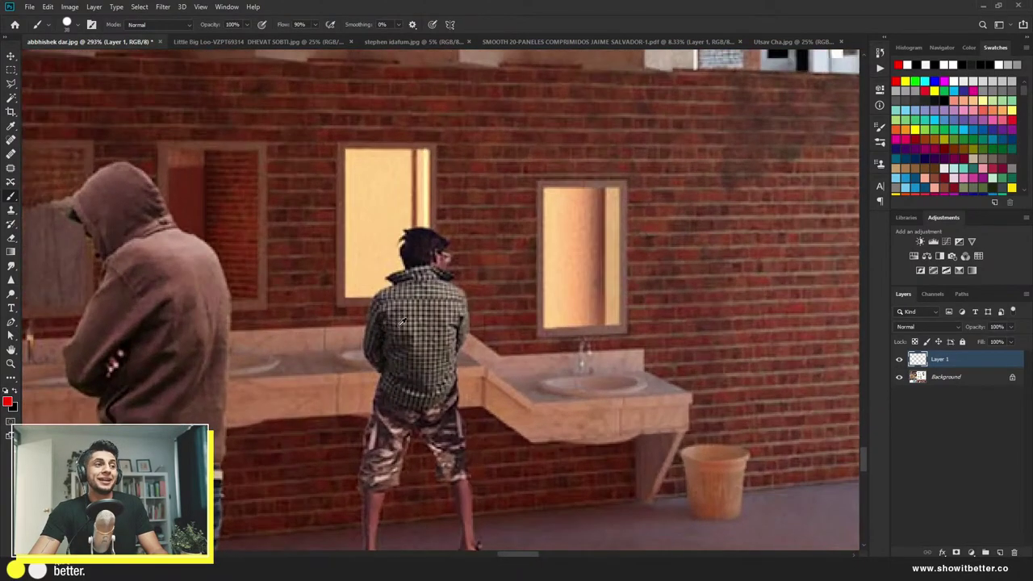
{"action": "right_click", "coordinate": [325, 282], "text": "alt"}
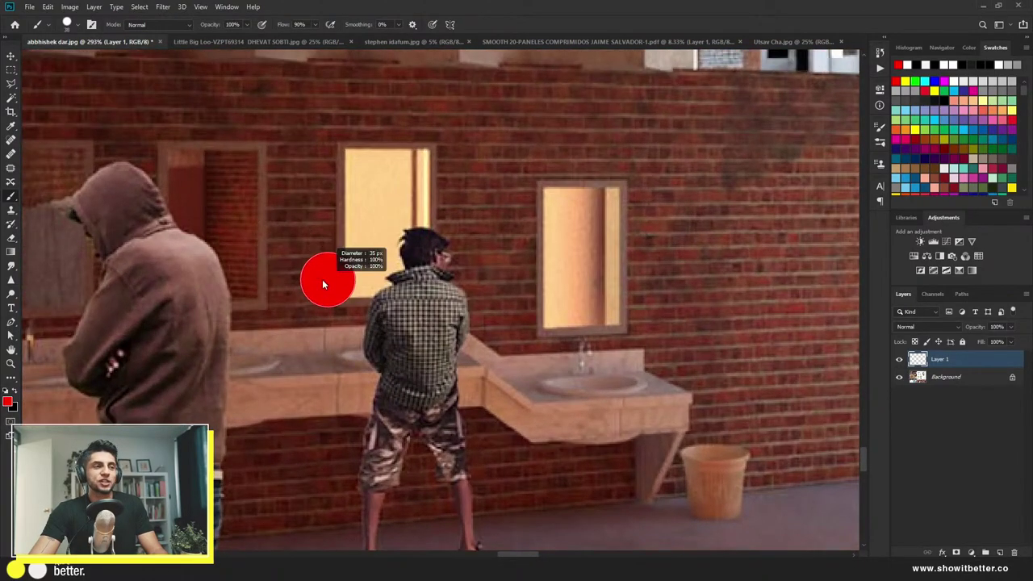
{"action": "left_click_drag", "start_coordinate": [380, 302], "coordinate": [411, 242]}
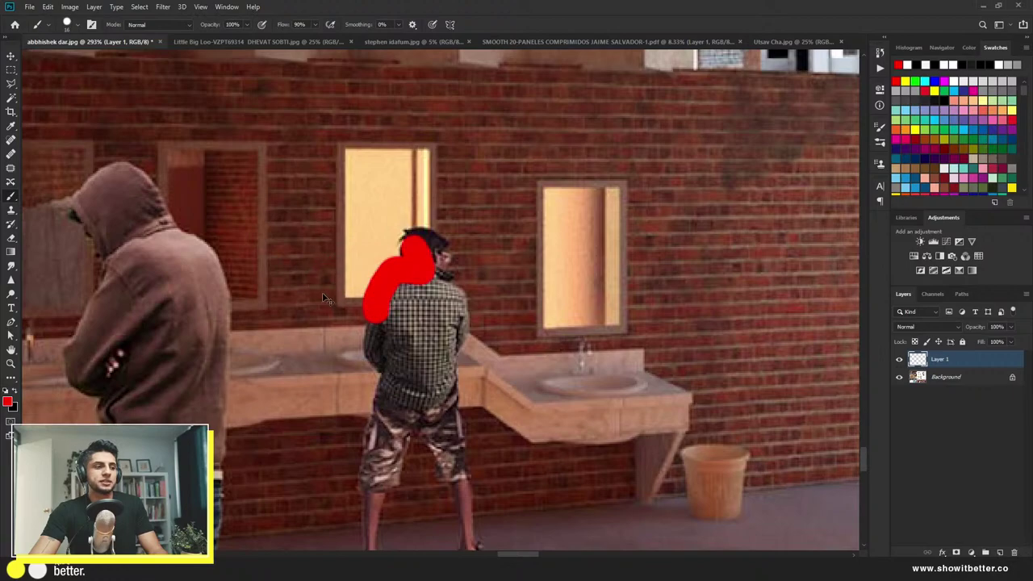
{"action": "key", "text": "ctrl+z"}
{"action": "mouse_move", "coordinate": [230, 212]}
{"action": "left_mouse_down"}
{"action": "mouse_move", "coordinate": [232, 267]}
{"action": "mouse_move", "coordinate": [274, 209]}
{"action": "mouse_move", "coordinate": [307, 213]}
{"action": "mouse_move", "coordinate": [271, 272]}
{"action": "left_mouse_up"}
{"action": "key", "text": "ctrl+z"}
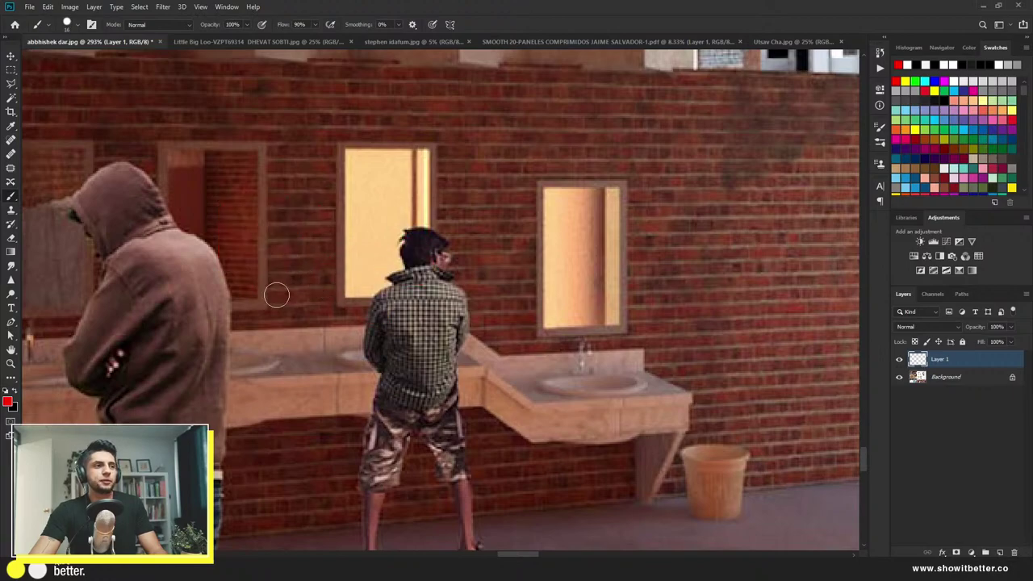
{"action": "scroll", "coordinate": [277, 295], "scroll_direction": "down", "scroll_amount": 5}
{"action": "scroll", "coordinate": [281, 301], "scroll_direction": "down", "scroll_amount": 2}
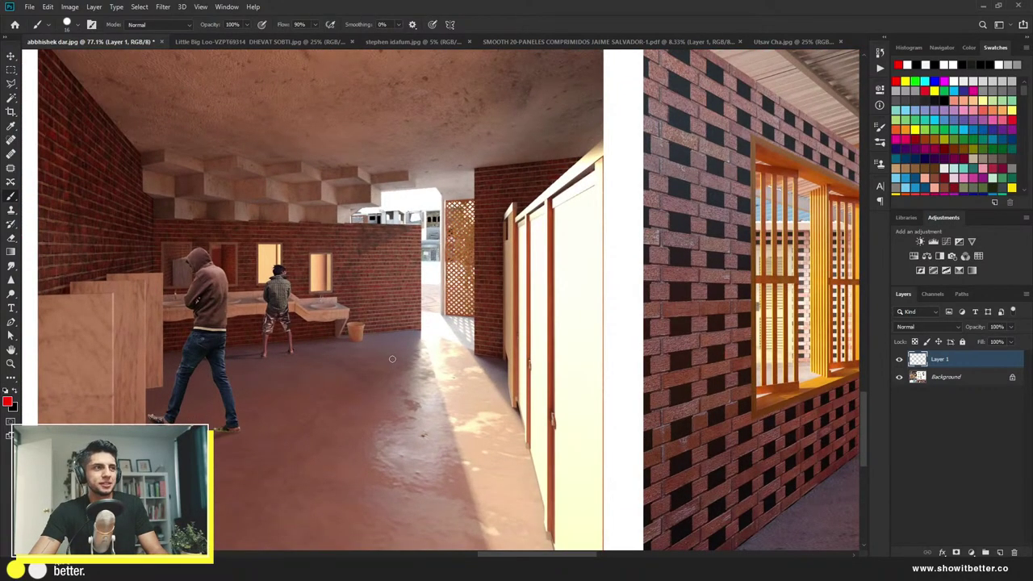
{"action": "scroll", "coordinate": [392, 358], "scroll_direction": "down", "scroll_amount": 3}
{"action": "scroll", "coordinate": [296, 353], "scroll_direction": "up", "scroll_amount": 3}
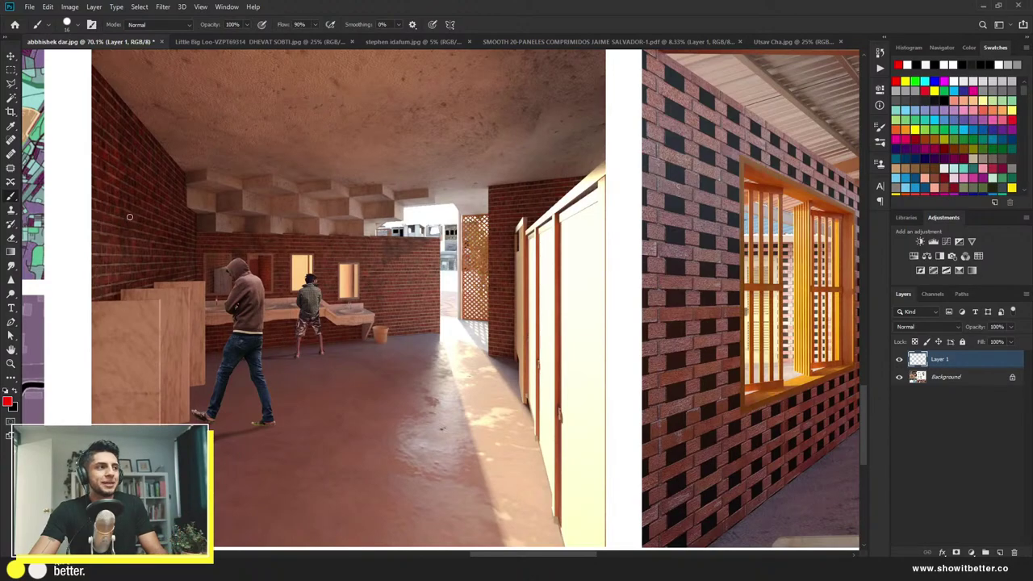
{"action": "left_click_drag", "start_coordinate": [124, 199], "coordinate": [116, 267]}
{"action": "key", "text": "ctrl+z"}
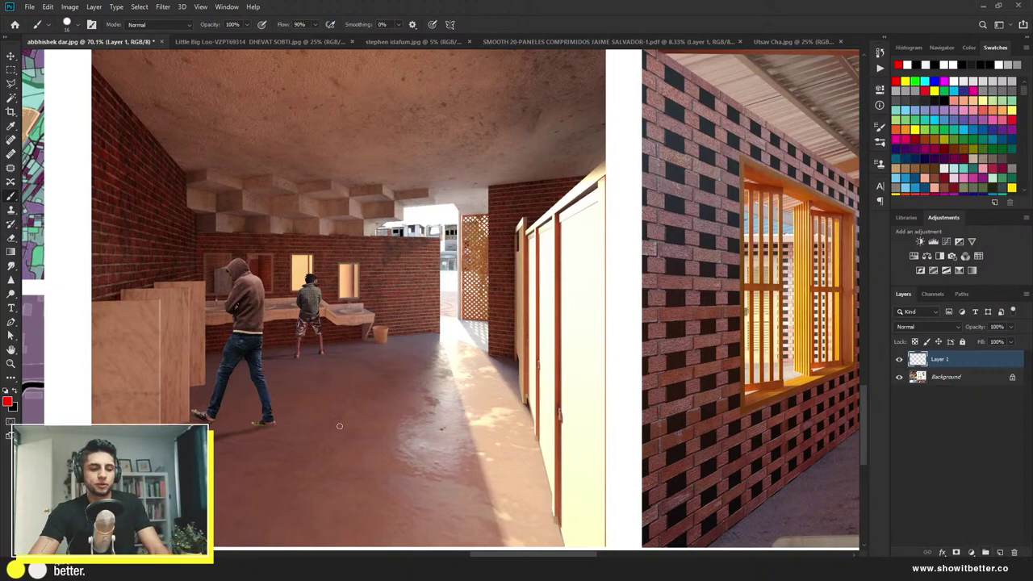
{"action": "key", "text": "t"}
Step: Add a 'mens' text label near the sinks and scale it up considerably
{"action": "left_click", "coordinate": [323, 318]}
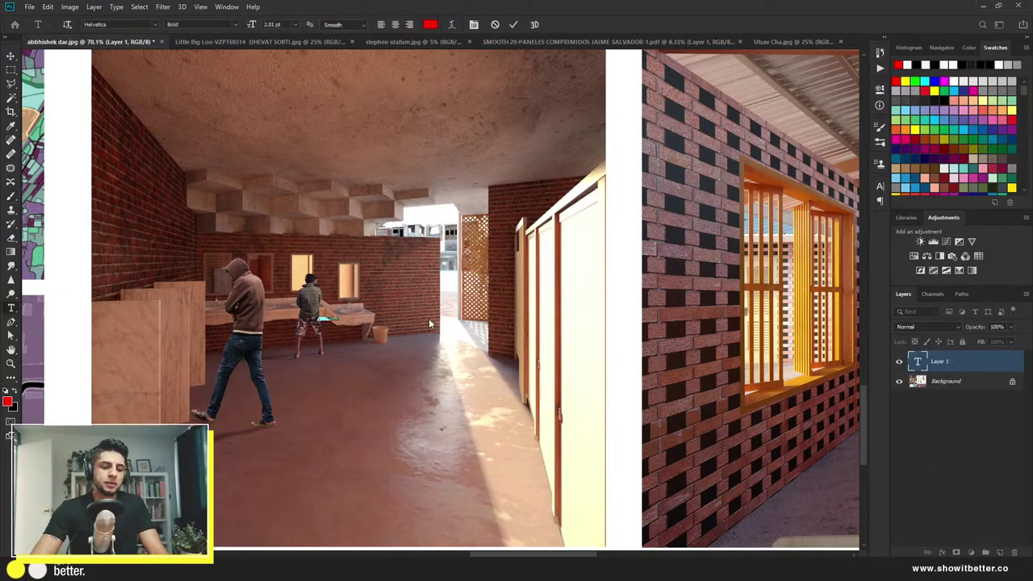
{"action": "key", "text": "Escape"}
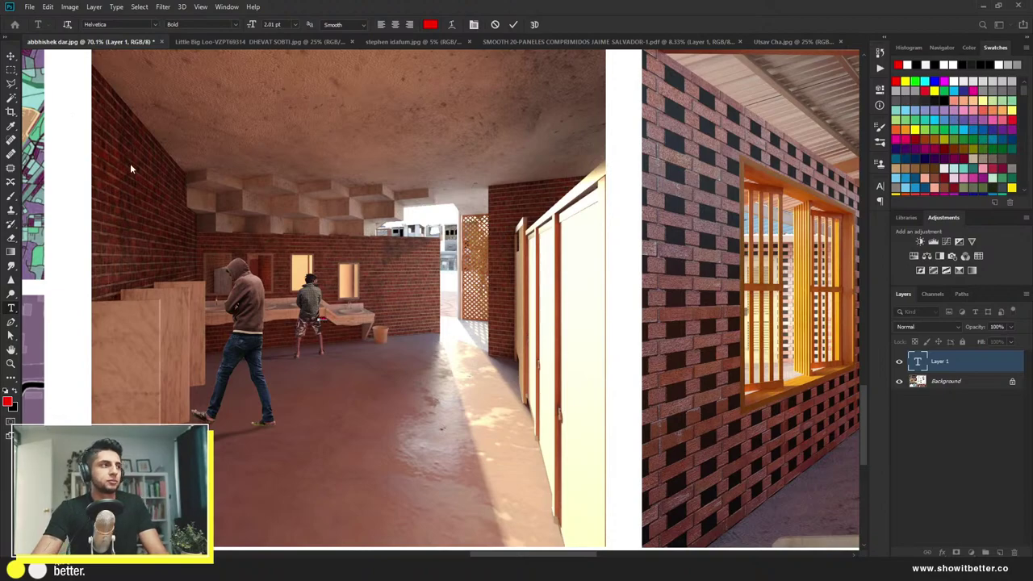
{"action": "left_click", "coordinate": [11, 56]}
{"action": "key", "text": "ctrl+t"}
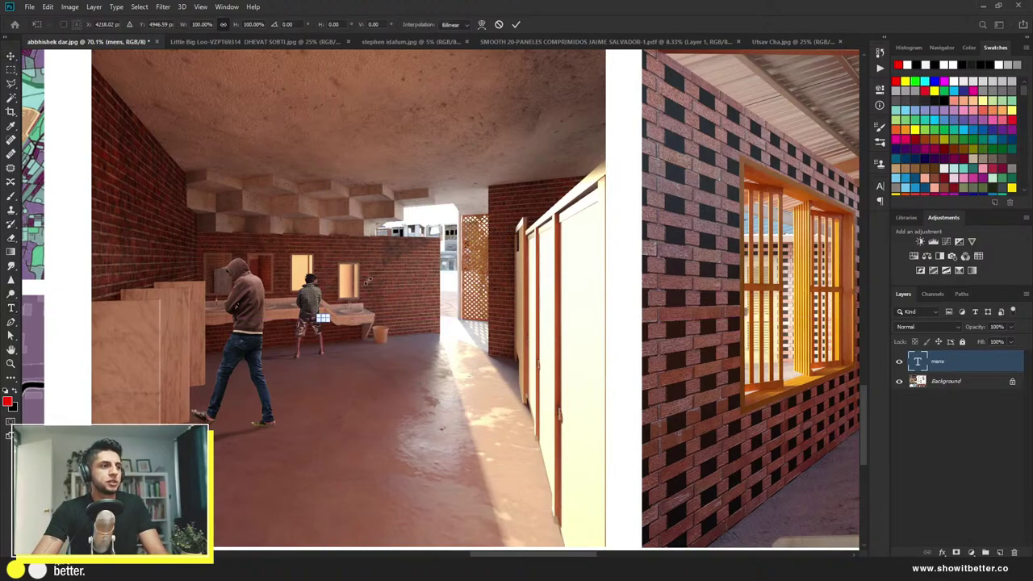
{"action": "left_click_drag", "start_coordinate": [329, 314], "coordinate": [463, 234]}
{"action": "key", "text": "Return"}
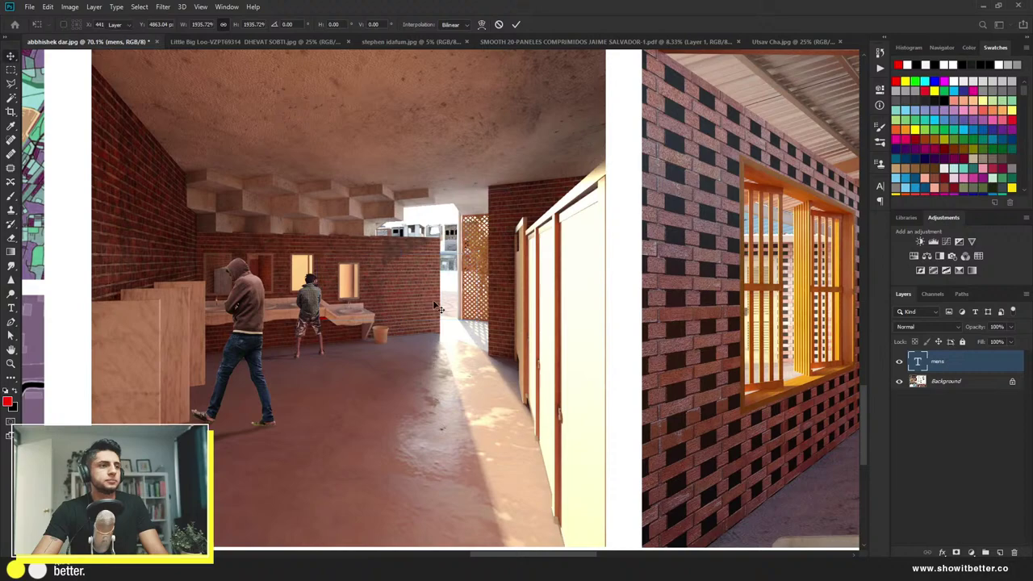
Step: Colour the mens text white (#ffffff) and move it to the render's upper left
{"action": "double_click", "coordinate": [438, 309]}
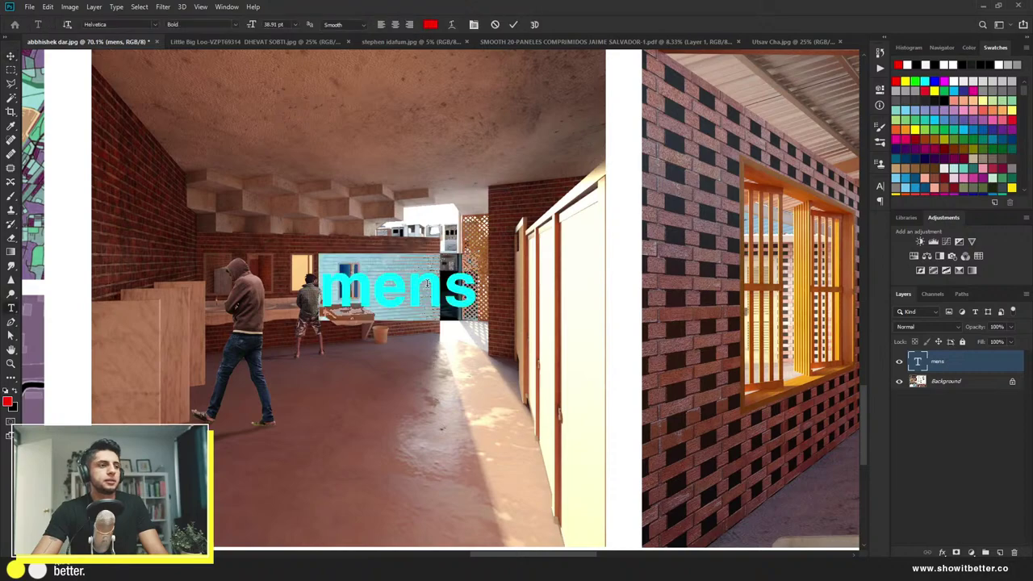
{"action": "left_click", "coordinate": [430, 24]}
{"action": "type", "text": "ffffff"}
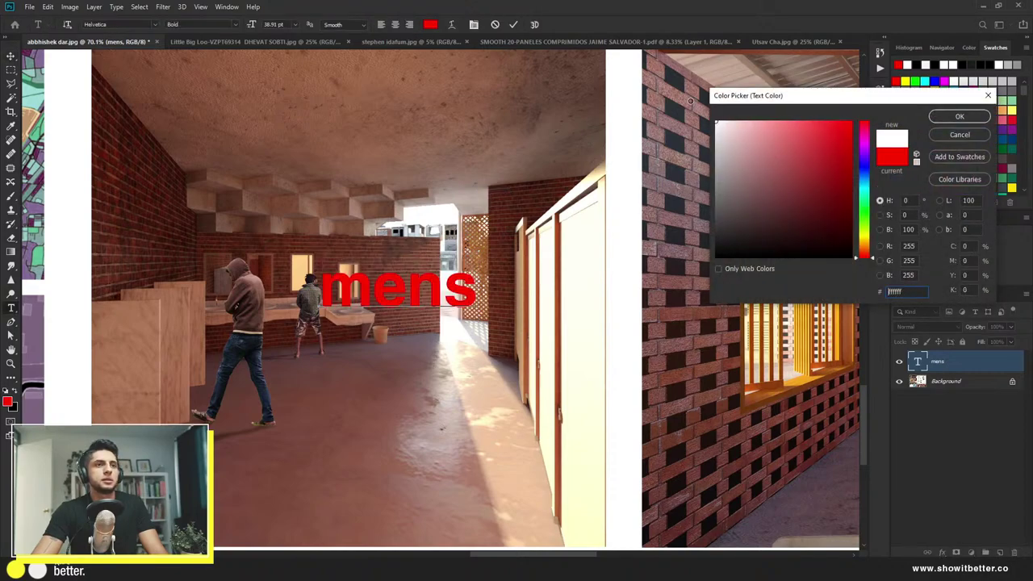
{"action": "left_click", "coordinate": [959, 117]}
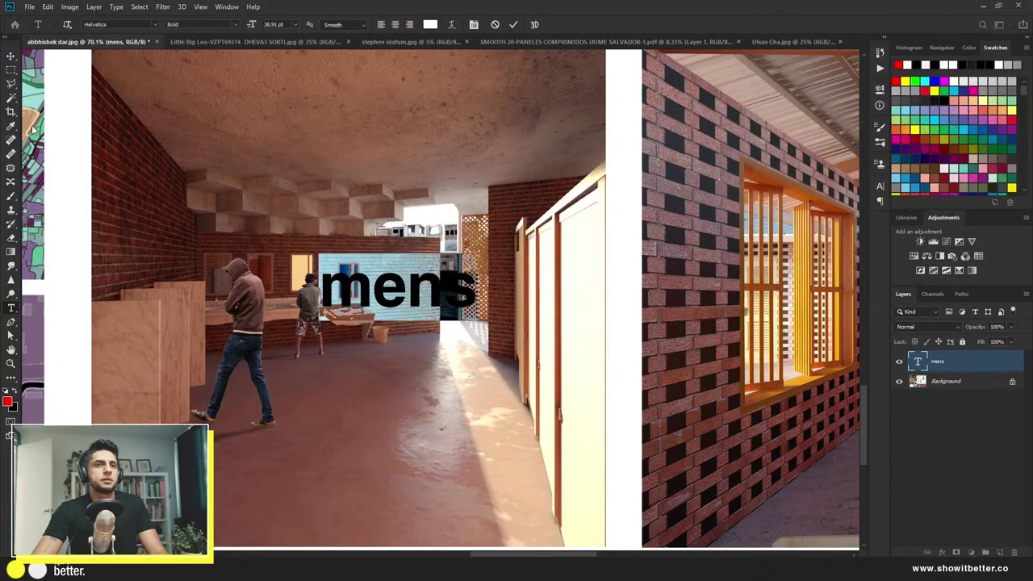
{"action": "left_click", "coordinate": [11, 55]}
{"action": "key", "text": "ctrl+t"}
{"action": "left_click_drag", "start_coordinate": [386, 304], "coordinate": [171, 267]}
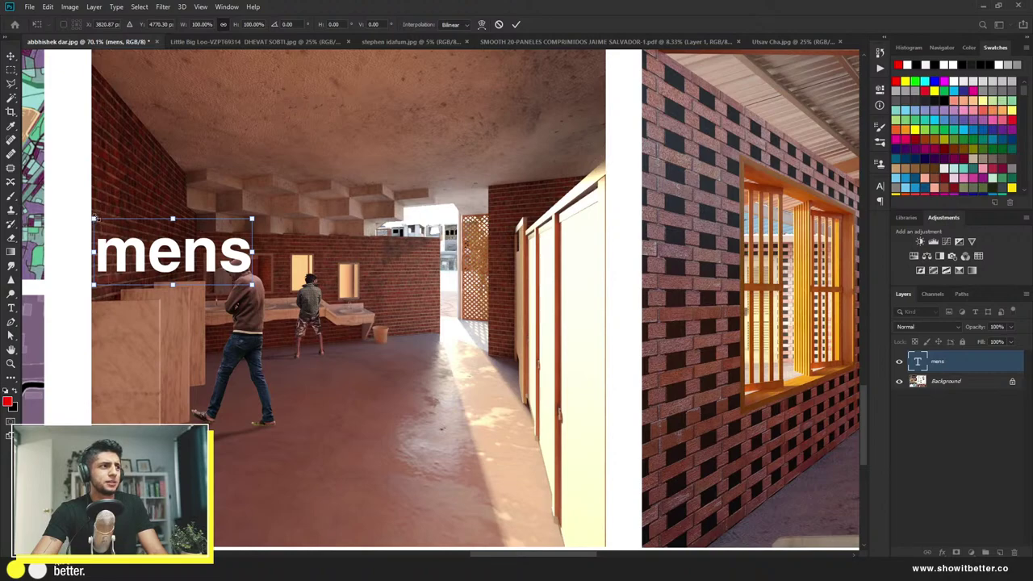
Step: Try rotating and skewing the mens text, cancel it, and rasterize the type layer
{"action": "left_click_drag", "start_coordinate": [95, 223], "coordinate": [95, 176]}
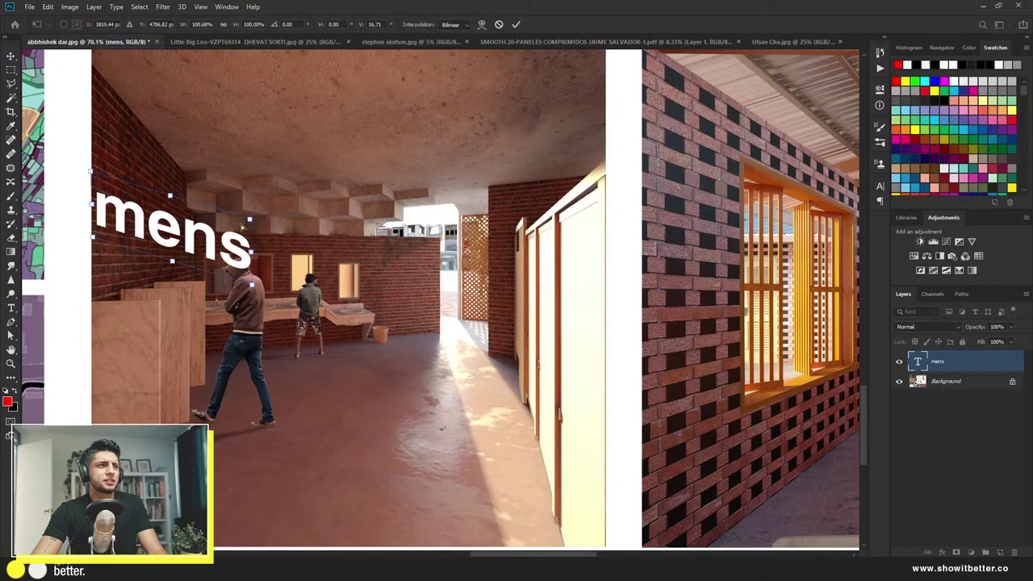
{"action": "left_click_drag", "start_coordinate": [243, 227], "coordinate": [193, 221]}
{"action": "key", "text": "Escape"}
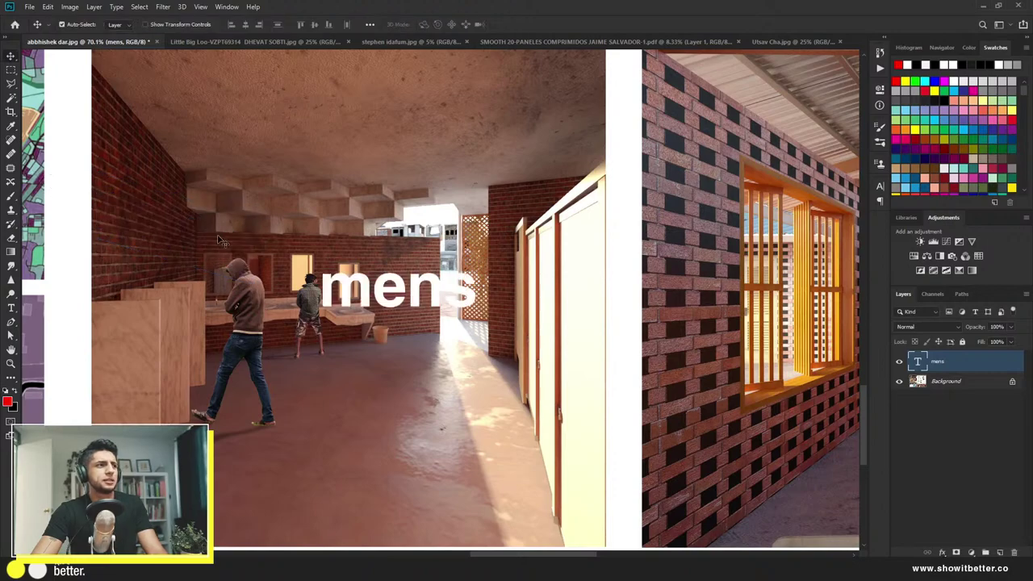
{"action": "right_click", "coordinate": [934, 361]}
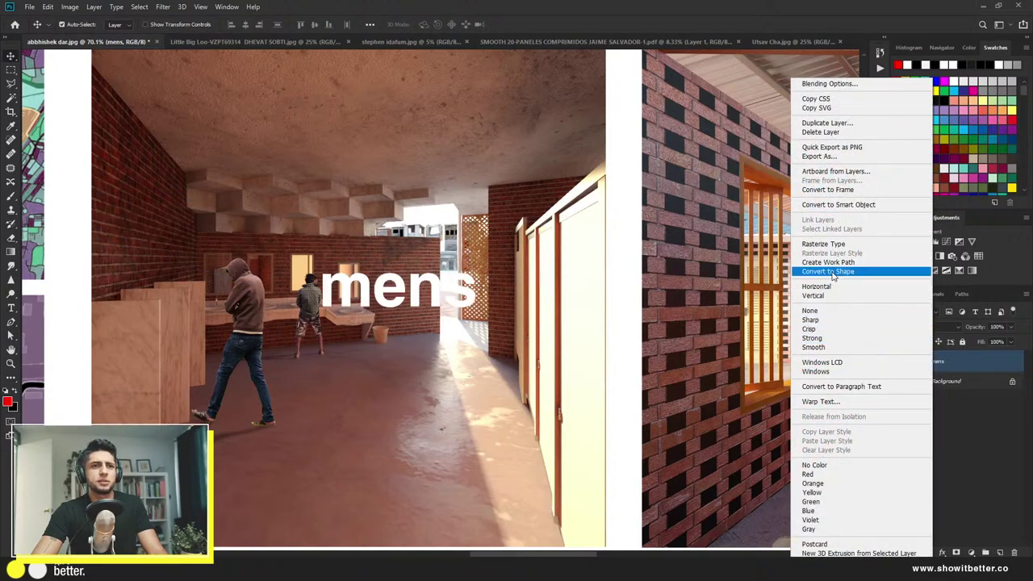
{"action": "left_click", "coordinate": [839, 248]}
Step: Move the rasterized mens onto the left brick wall and drag its corners into a perspective wedge
{"action": "key", "text": "ctrl+t"}
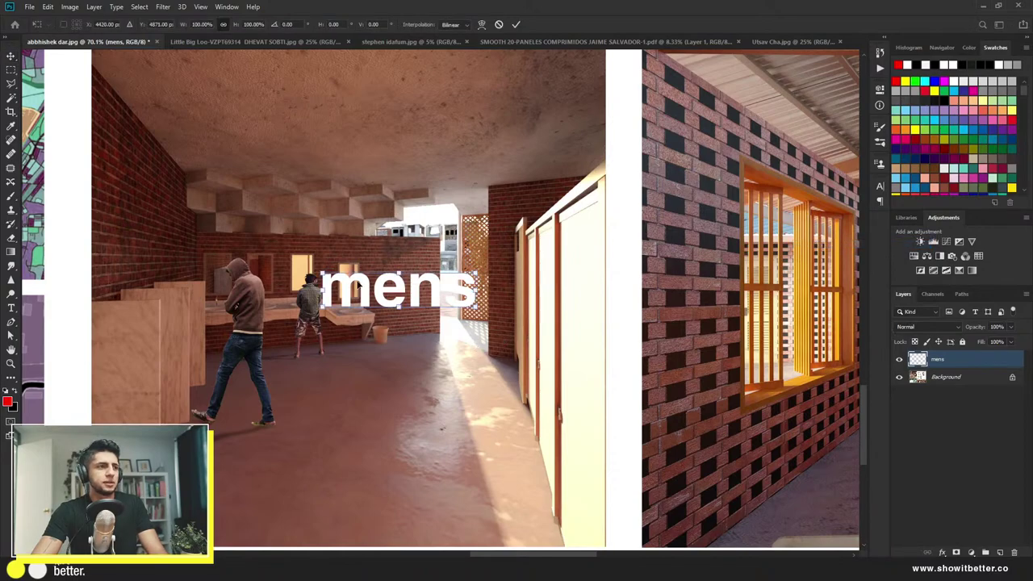
{"action": "left_click_drag", "start_coordinate": [356, 284], "coordinate": [102, 198]}
{"action": "left_click_drag", "start_coordinate": [260, 226], "coordinate": [212, 226]}
{"action": "left_click_drag", "start_coordinate": [103, 200], "coordinate": [100, 192]}
{"action": "left_click_drag", "start_coordinate": [103, 263], "coordinate": [98, 253]}
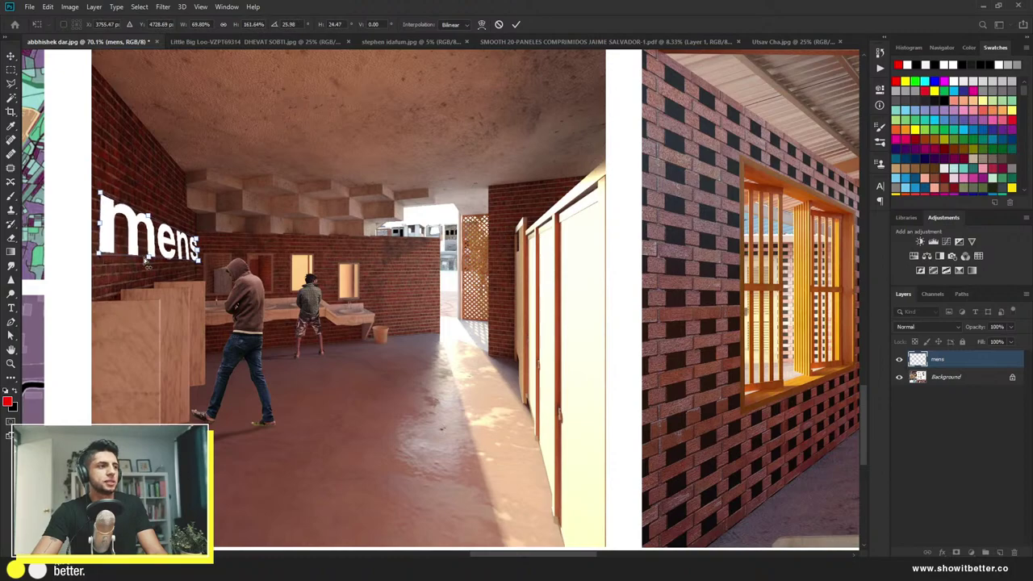
{"action": "left_click_drag", "start_coordinate": [200, 268], "coordinate": [195, 267]}
{"action": "left_click_drag", "start_coordinate": [194, 260], "coordinate": [194, 236]}
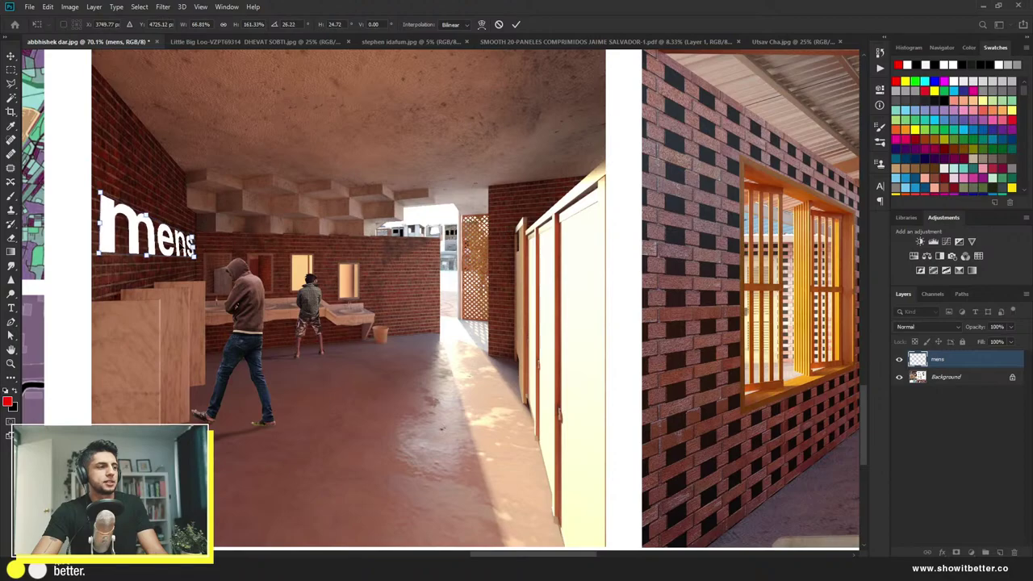
{"action": "key", "text": "Return"}
{"action": "scroll", "coordinate": [141, 236], "scroll_direction": "up", "scroll_amount": 3}
Step: Refine the mens label's corners so it better matches the wall's perspective
{"action": "scroll", "coordinate": [141, 237], "scroll_direction": "up", "scroll_amount": 2}
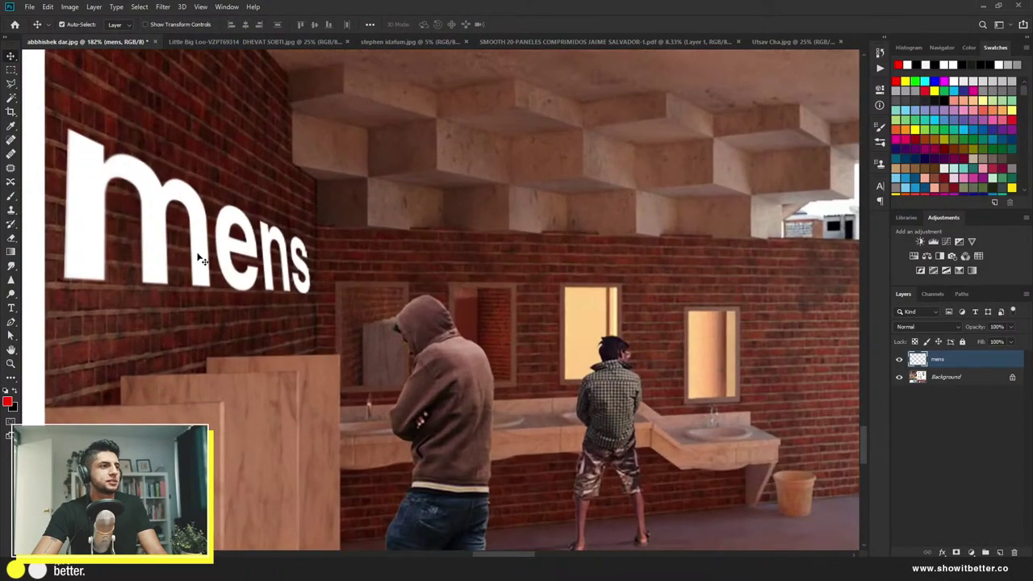
{"action": "key", "text": "ctrl+t"}
{"action": "left_click_drag", "start_coordinate": [312, 295], "coordinate": [304, 292]}
{"action": "left_click_drag", "start_coordinate": [307, 208], "coordinate": [305, 201]}
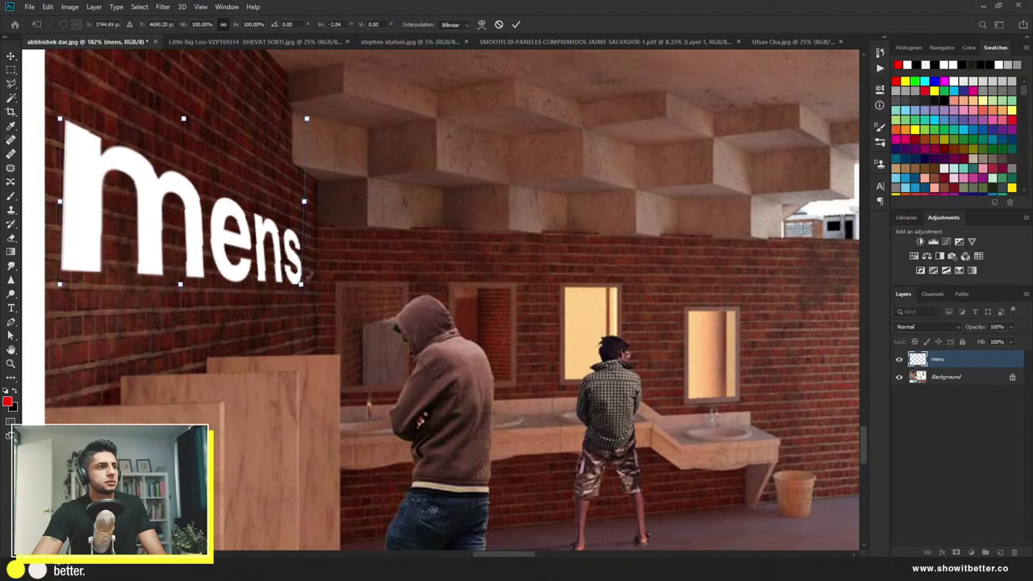
{"action": "left_click_drag", "start_coordinate": [301, 287], "coordinate": [310, 289]}
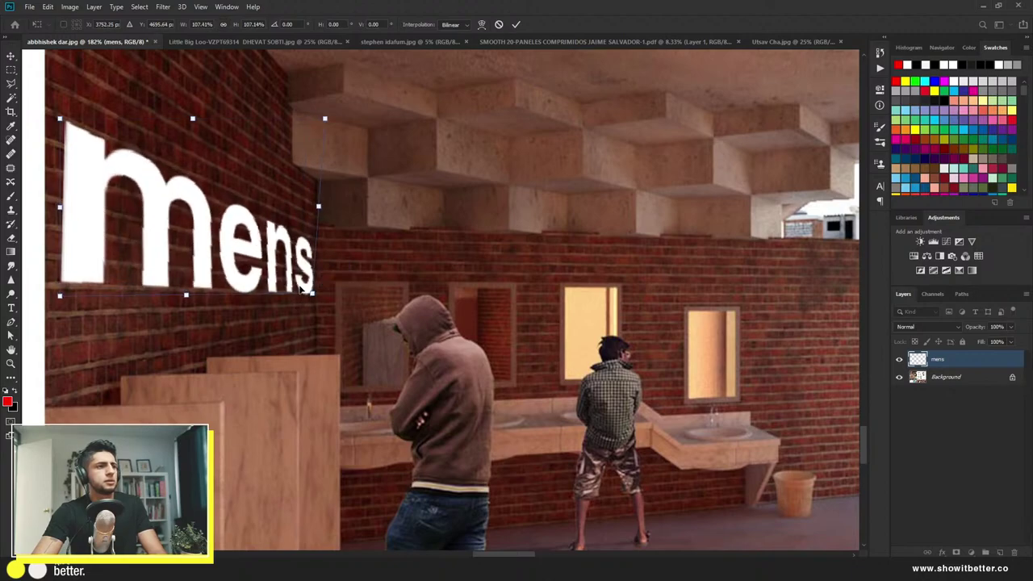
{"action": "key", "text": "Return"}
Step: Lower the mens layer's opacity to 37%
{"action": "left_click_drag", "start_coordinate": [975, 329], "coordinate": [941, 332]}
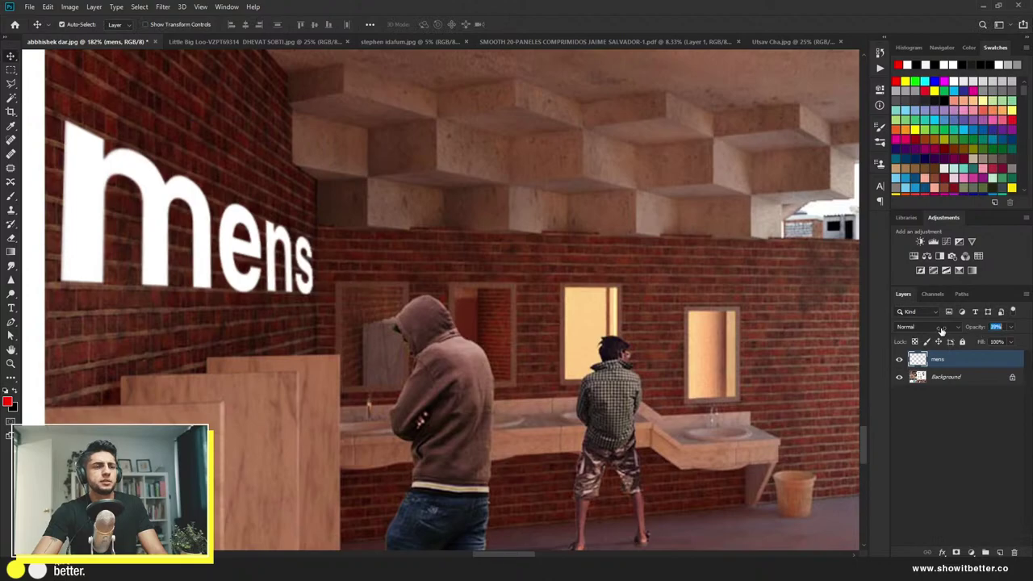
{"action": "scroll", "coordinate": [494, 331], "scroll_direction": "down", "scroll_amount": 3}
{"action": "scroll", "coordinate": [494, 332], "scroll_direction": "down", "scroll_amount": 5}
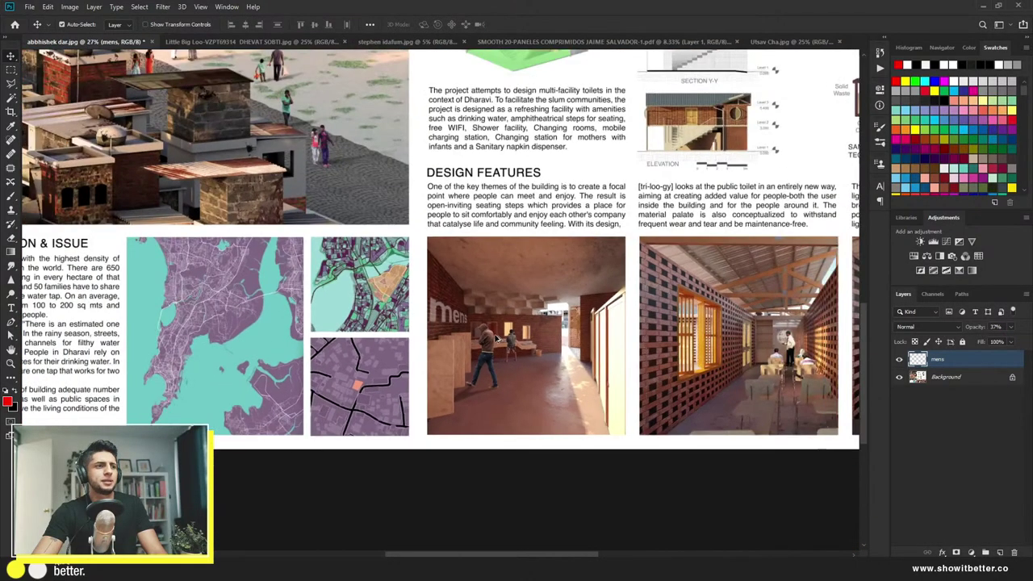
{"action": "scroll", "coordinate": [498, 337], "scroll_direction": "up", "scroll_amount": 3}
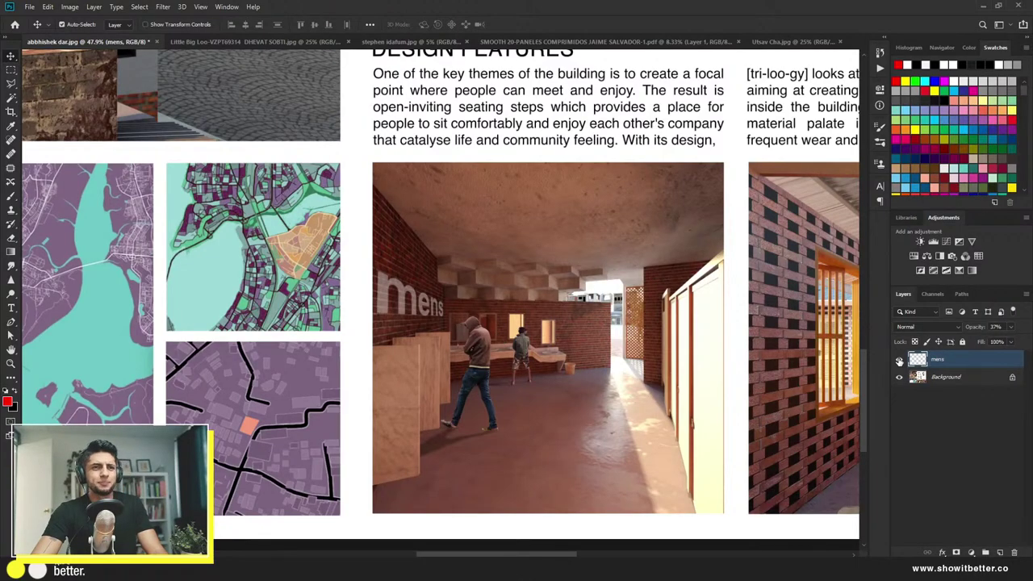
Step: Hide the mens text layer to view the render without it
{"action": "left_click", "coordinate": [899, 360]}
{"action": "scroll", "coordinate": [575, 333], "scroll_direction": "up", "scroll_amount": 3}
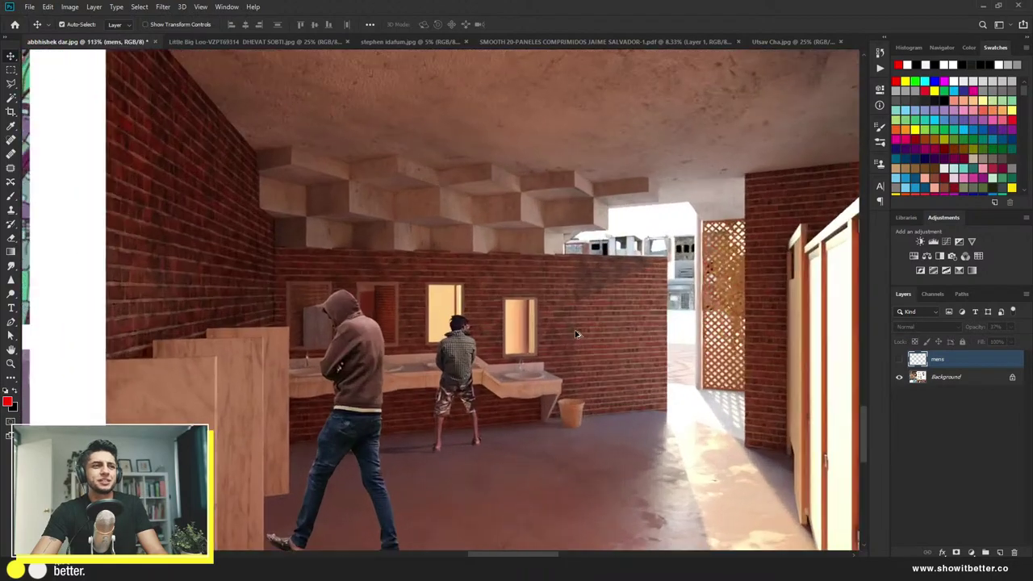
{"action": "scroll", "coordinate": [575, 334], "scroll_direction": "down", "scroll_amount": 5}
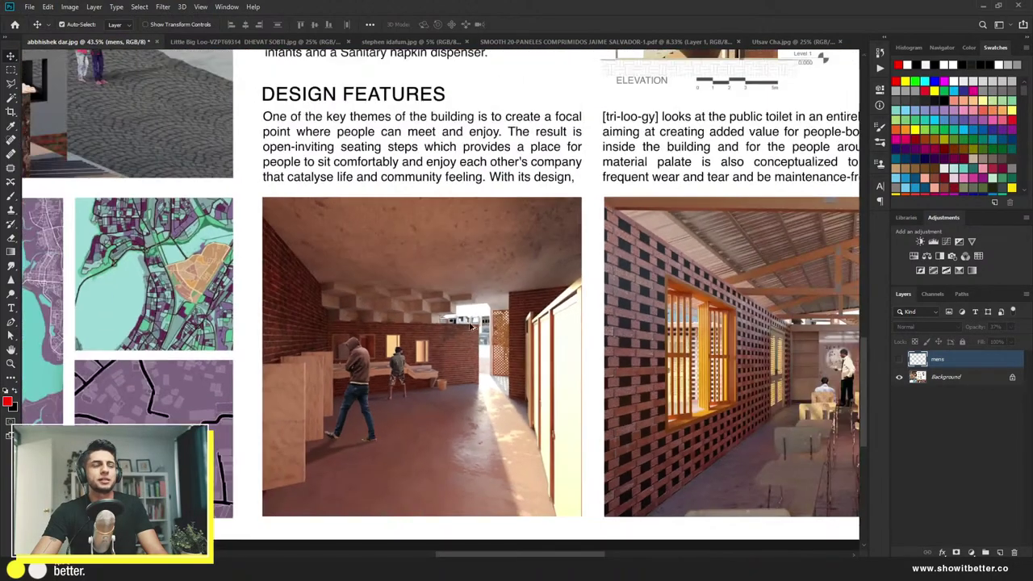
{"action": "scroll", "coordinate": [470, 326], "scroll_direction": "down", "scroll_amount": 4}
{"action": "scroll", "coordinate": [280, 472], "scroll_direction": "up", "scroll_amount": 1}
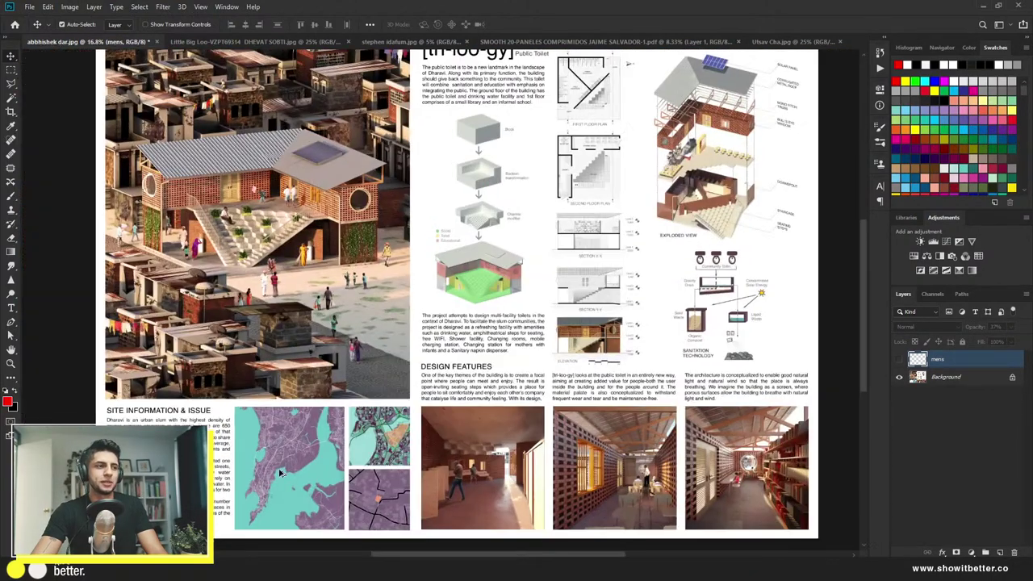
{"action": "scroll", "coordinate": [234, 510], "scroll_direction": "up", "scroll_amount": 3}
{"action": "scroll", "coordinate": [323, 476], "scroll_direction": "down", "scroll_amount": 2}
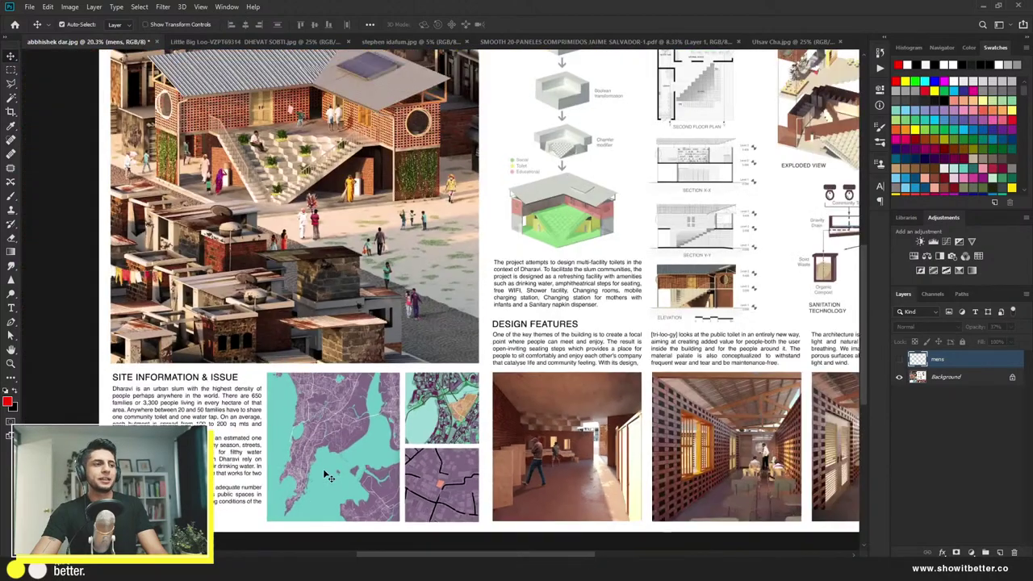
{"action": "scroll", "coordinate": [329, 476], "scroll_direction": "down", "scroll_amount": 1}
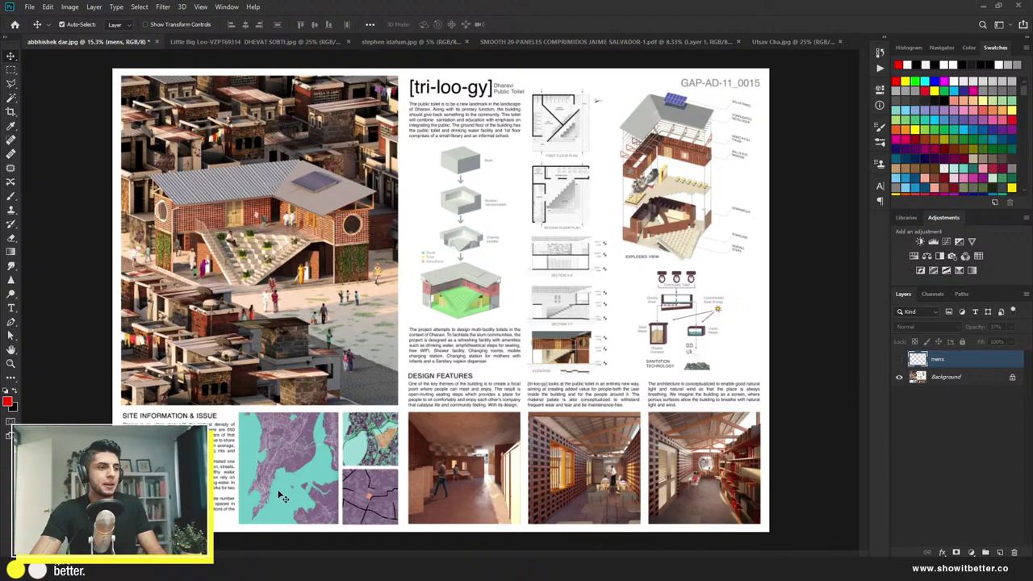
Step: Reselect the mens layer and add a new empty layer above it
{"action": "left_click", "coordinate": [957, 376]}
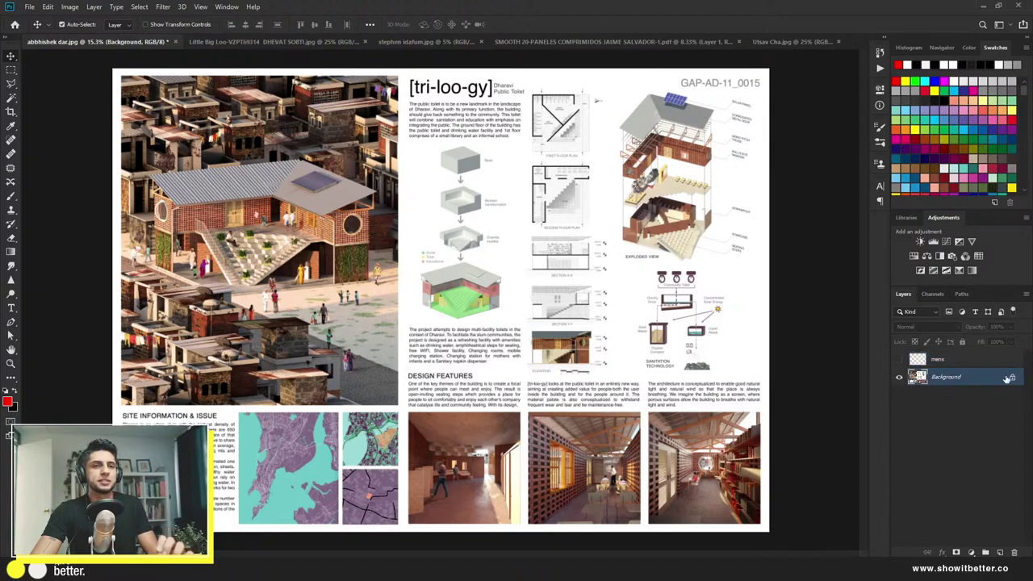
{"action": "left_click", "coordinate": [1001, 360]}
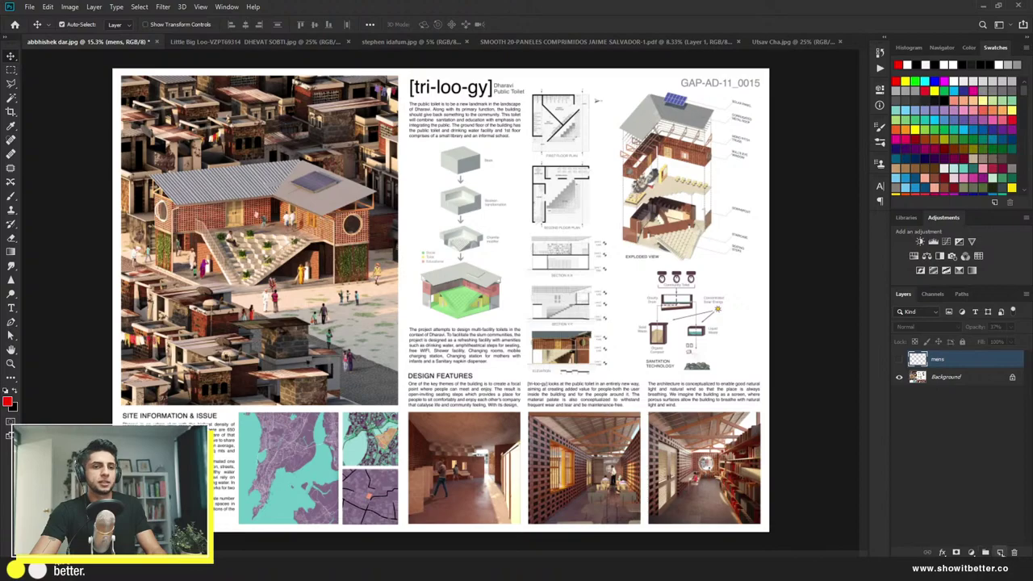
{"action": "key", "text": "ctrl+shift+alt+n"}
{"action": "key", "text": "b"}
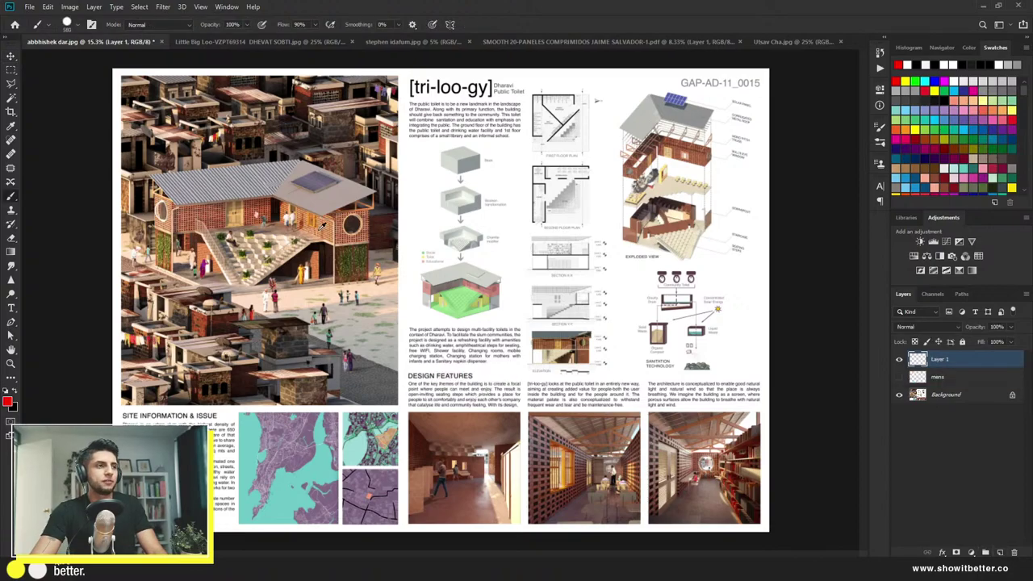
Step: Paint huge brown, grey and white dabs sampled from the board, redoing the grey one slightly higher
{"action": "left_click", "coordinate": [352, 228], "text": "alt"}
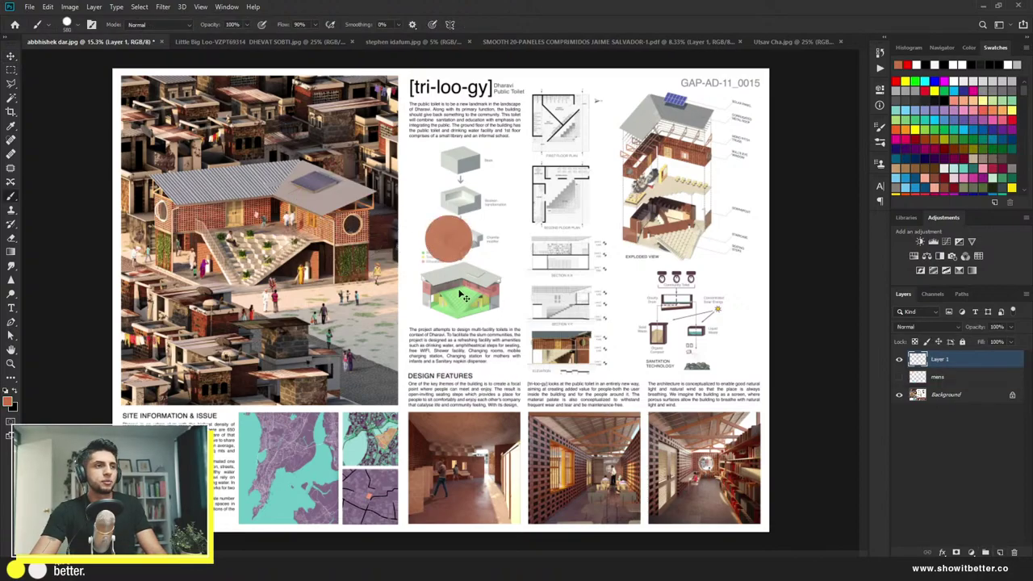
{"action": "left_click_drag", "start_coordinate": [441, 269], "coordinate": [504, 276]}
{"action": "left_click", "coordinate": [593, 226]}
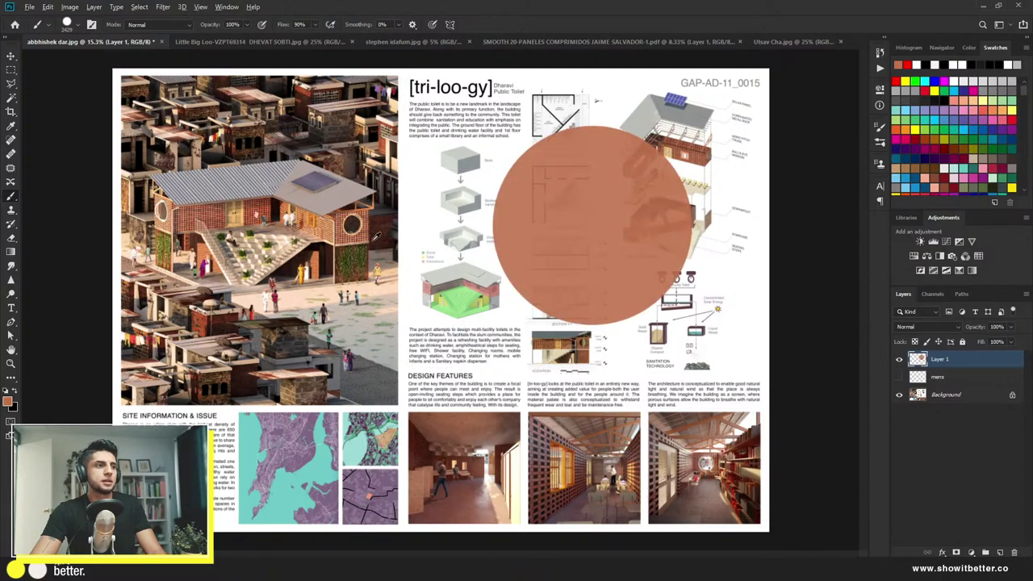
{"action": "left_click_drag", "start_coordinate": [372, 241], "coordinate": [331, 236]}
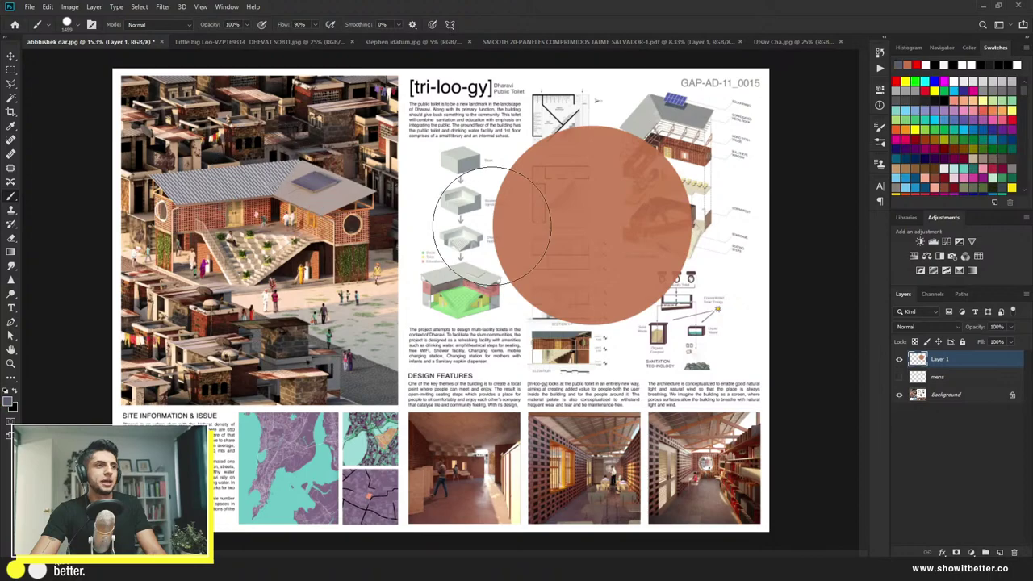
{"action": "left_click_drag", "start_coordinate": [591, 331], "coordinate": [606, 344]}
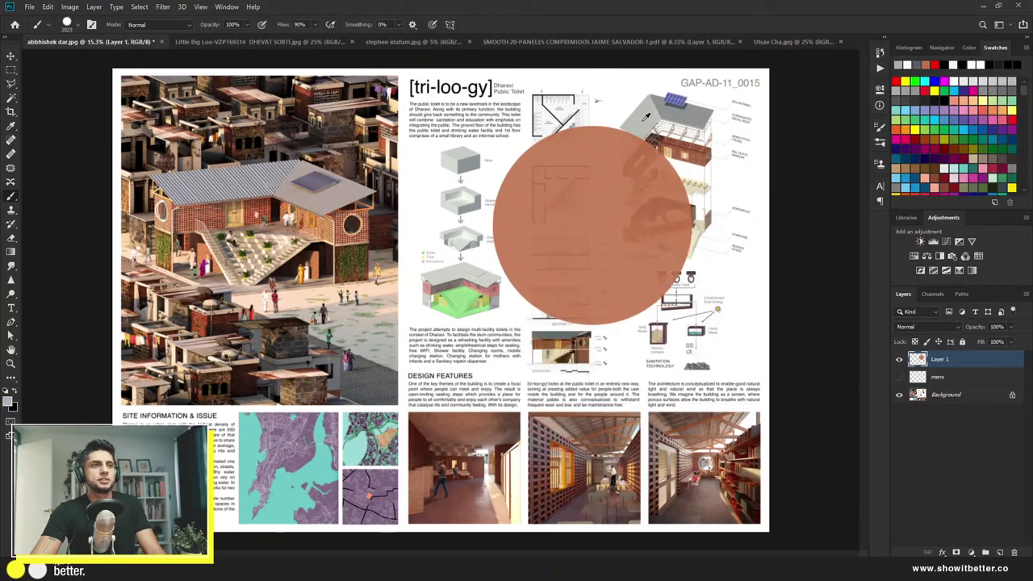
{"action": "left_click", "coordinate": [601, 399]}
{"action": "key", "text": "ctrl+z"}
{"action": "left_click", "coordinate": [586, 353]}
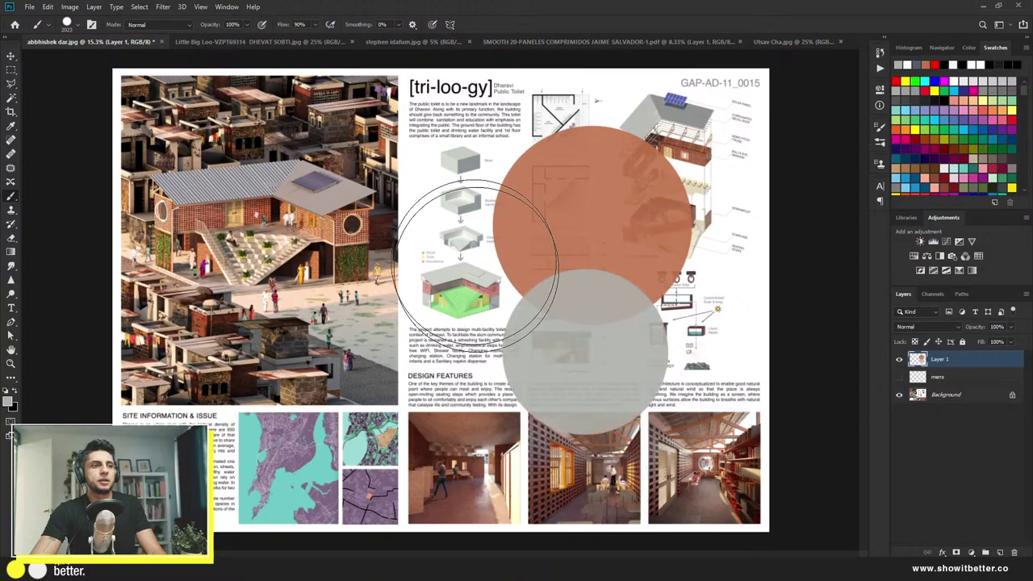
{"action": "left_click", "coordinate": [426, 188], "text": "alt"}
{"action": "left_click", "coordinate": [579, 146]}
Step: Add green, teal and purple dabs sampled from the board and site map; the salmon dab is undone
{"action": "left_click_drag", "start_coordinate": [564, 222], "coordinate": [541, 229]}
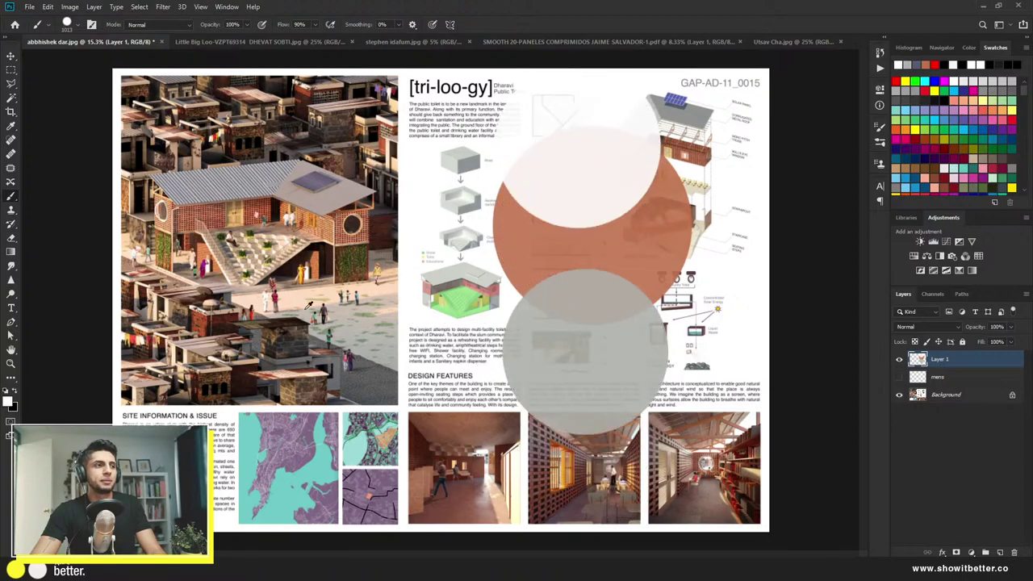
{"action": "left_click", "coordinate": [269, 242], "text": "alt"}
{"action": "left_click", "coordinate": [494, 181]}
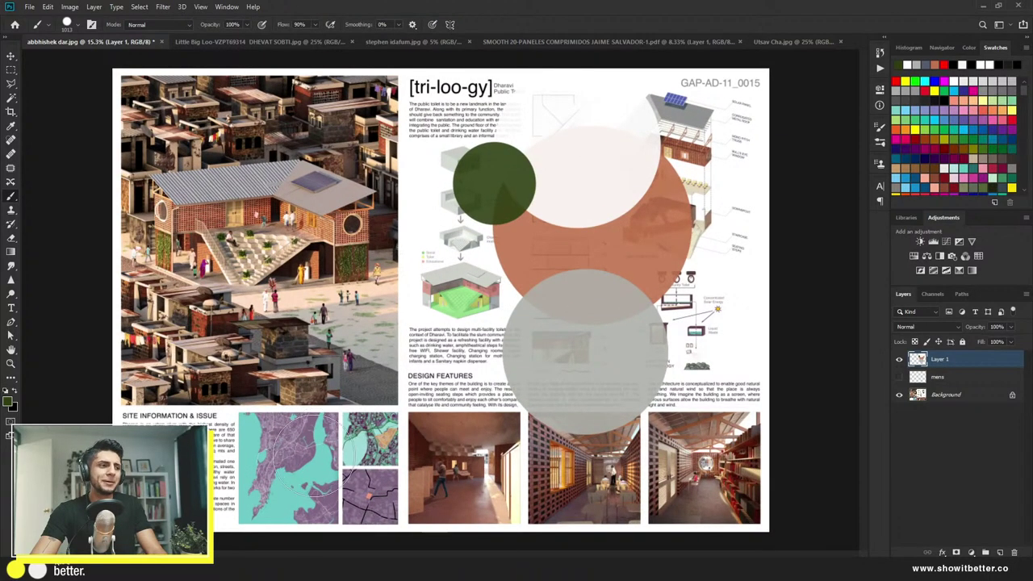
{"action": "left_click", "coordinate": [311, 467], "text": "alt"}
{"action": "left_click_drag", "start_coordinate": [431, 343], "coordinate": [432, 343]}
{"action": "left_click", "coordinate": [456, 256]}
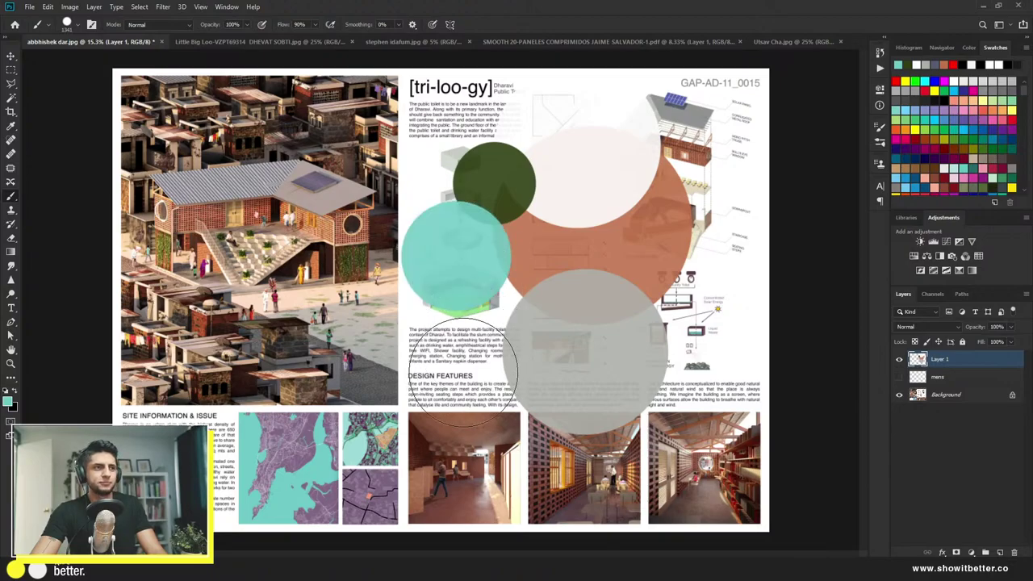
{"action": "left_click", "coordinate": [314, 449], "text": "alt"}
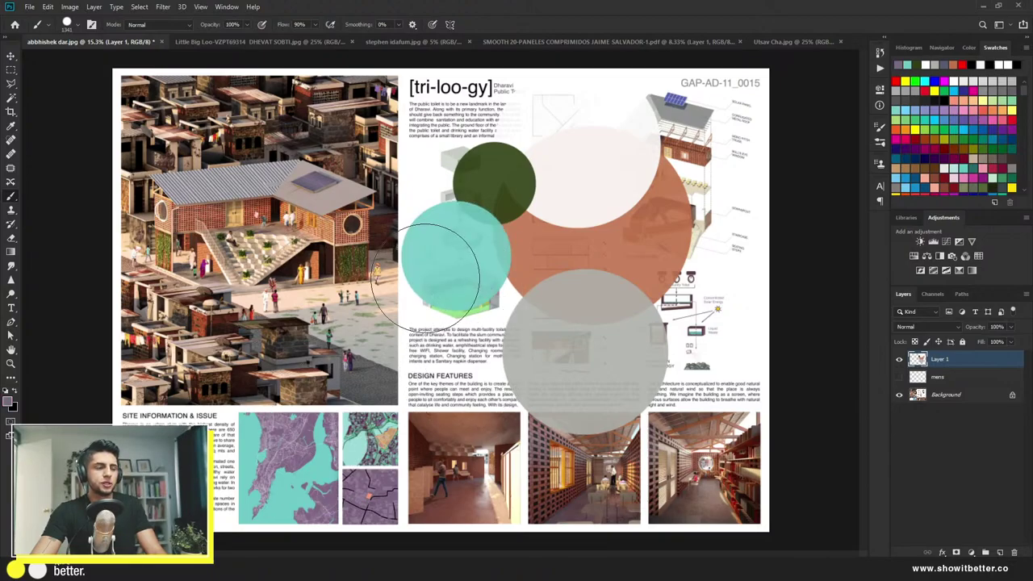
{"action": "left_click", "coordinate": [425, 278]}
{"action": "scroll", "coordinate": [395, 395], "scroll_direction": "up", "scroll_amount": 3}
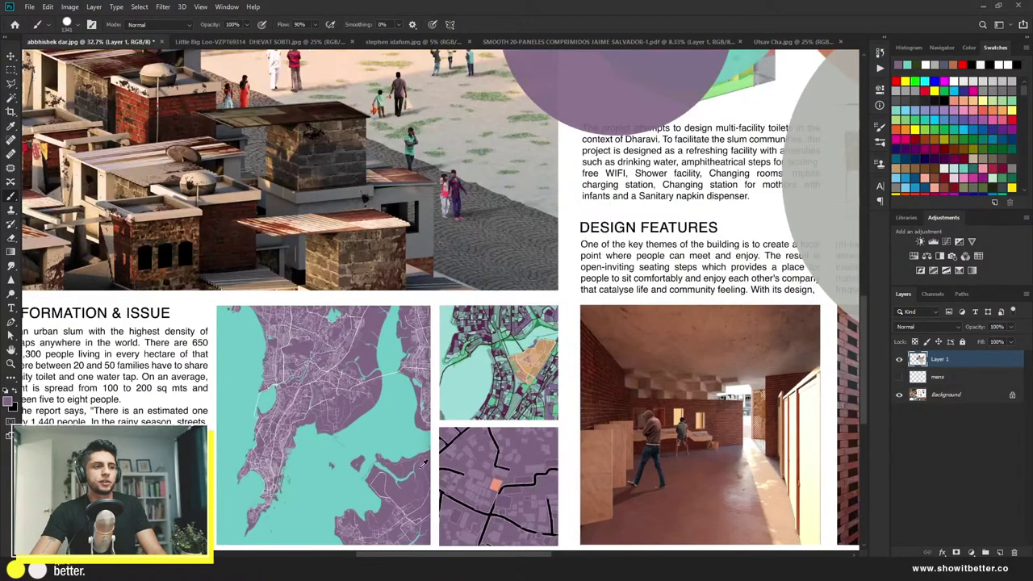
{"action": "left_click", "coordinate": [496, 482], "text": "alt"}
{"action": "scroll", "coordinate": [497, 482], "scroll_direction": "down", "scroll_amount": 3}
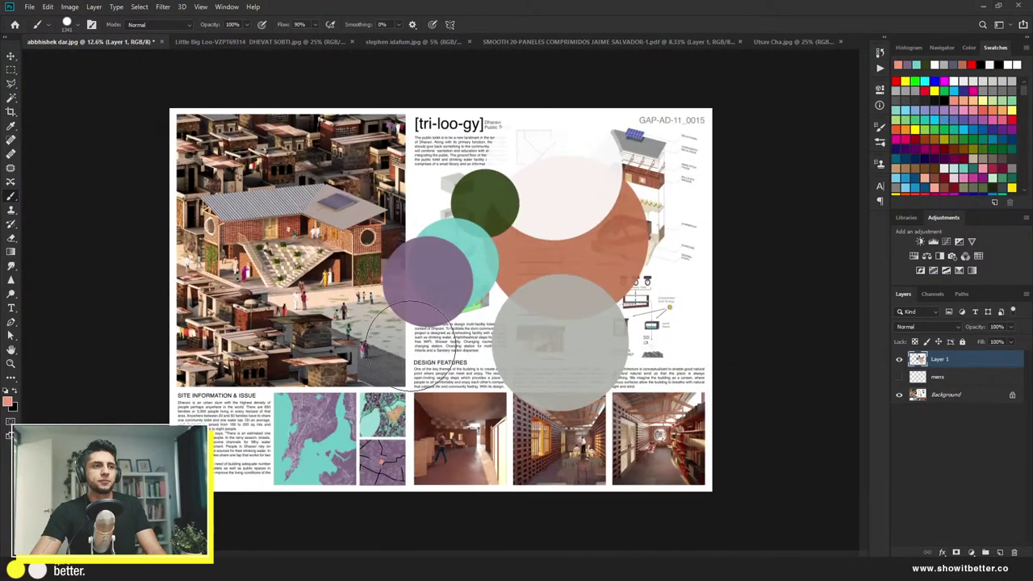
{"action": "left_click", "coordinate": [411, 343]}
{"action": "key", "text": "ctrl+z"}
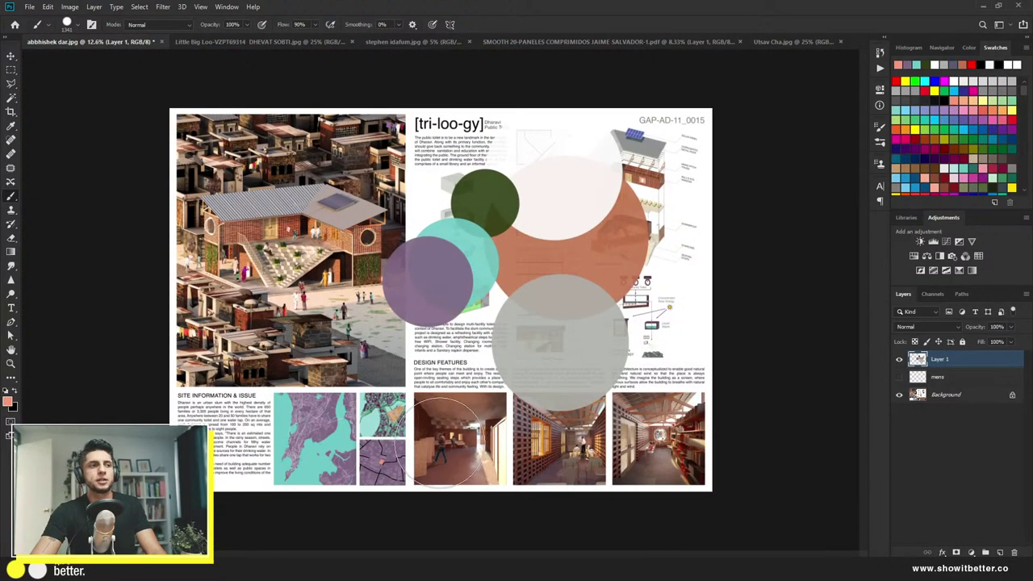
Step: Hide the painted circles layer, unlock the Background and add a new empty layer
{"action": "key", "text": "v"}
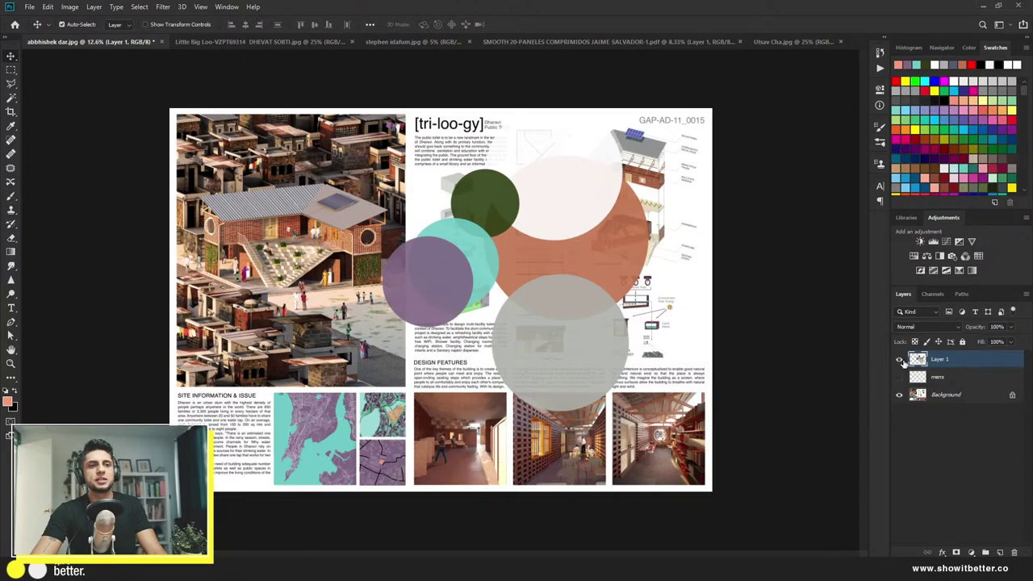
{"action": "left_click", "coordinate": [898, 359]}
{"action": "left_click", "coordinate": [936, 396]}
{"action": "key", "text": "ctrl+plus"}
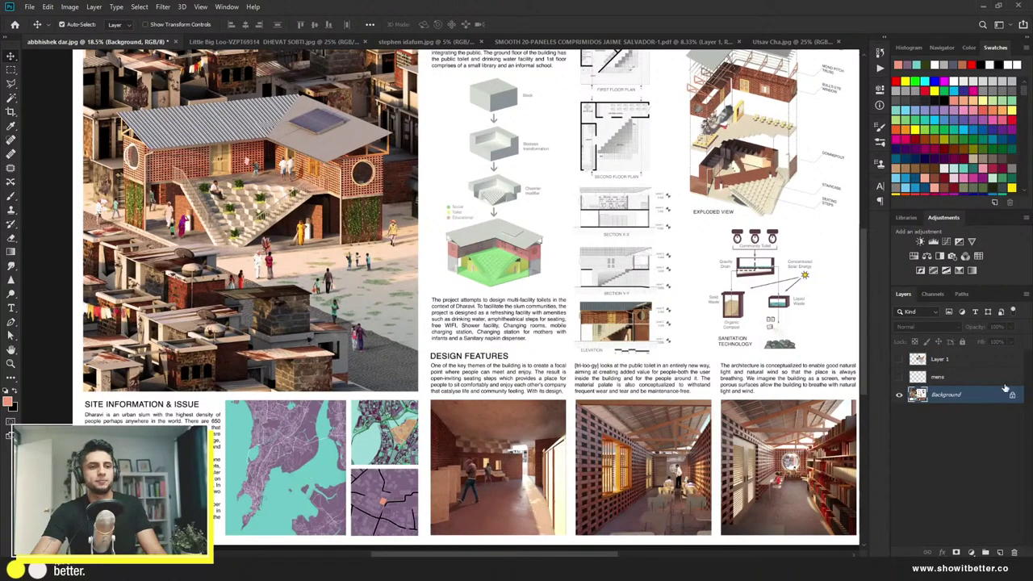
{"action": "left_click", "coordinate": [1012, 394]}
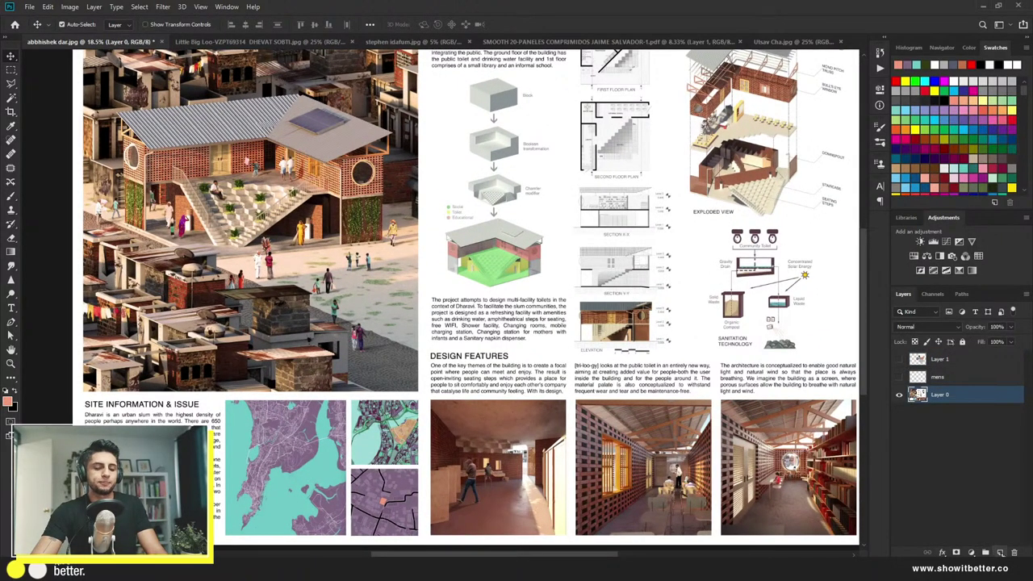
{"action": "key", "text": "ctrl+shift+alt+n"}
Step: Select the lower-left site maps with a rectangle and add a Hue/Saturation adjustment to them
{"action": "key", "text": "m"}
{"action": "scroll", "coordinate": [247, 435], "scroll_direction": "up", "scroll_amount": 3}
{"action": "scroll", "coordinate": [226, 360], "scroll_direction": "down", "scroll_amount": 1}
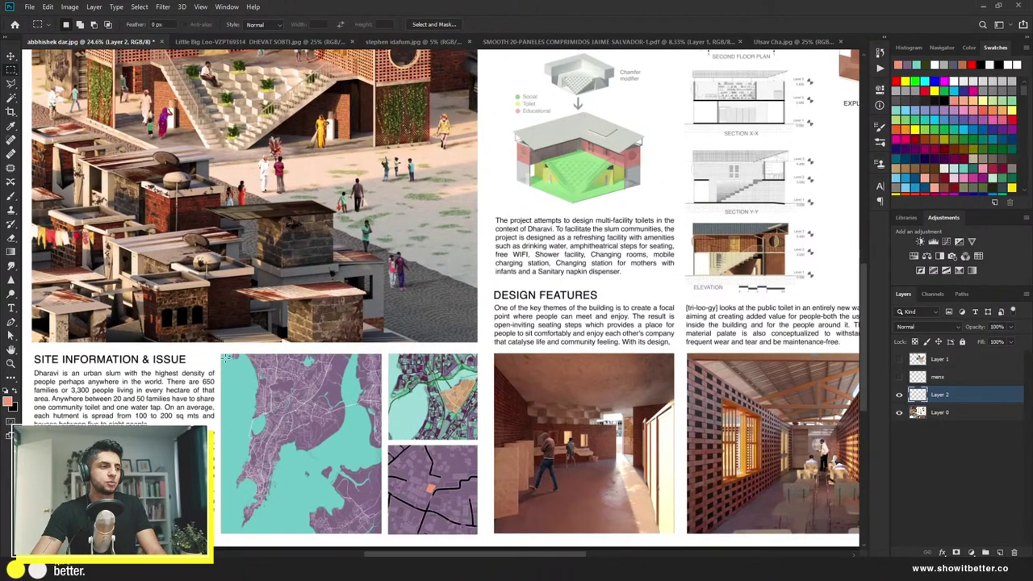
{"action": "left_click_drag", "start_coordinate": [220, 353], "coordinate": [480, 535]}
{"action": "scroll", "coordinate": [452, 484], "scroll_direction": "down", "scroll_amount": 5}
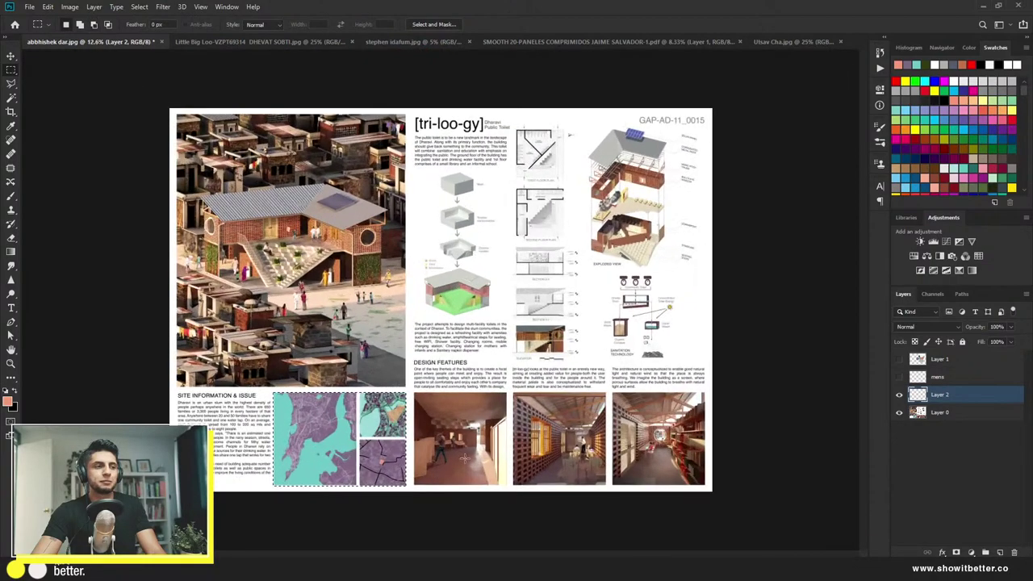
{"action": "left_click", "coordinate": [914, 256]}
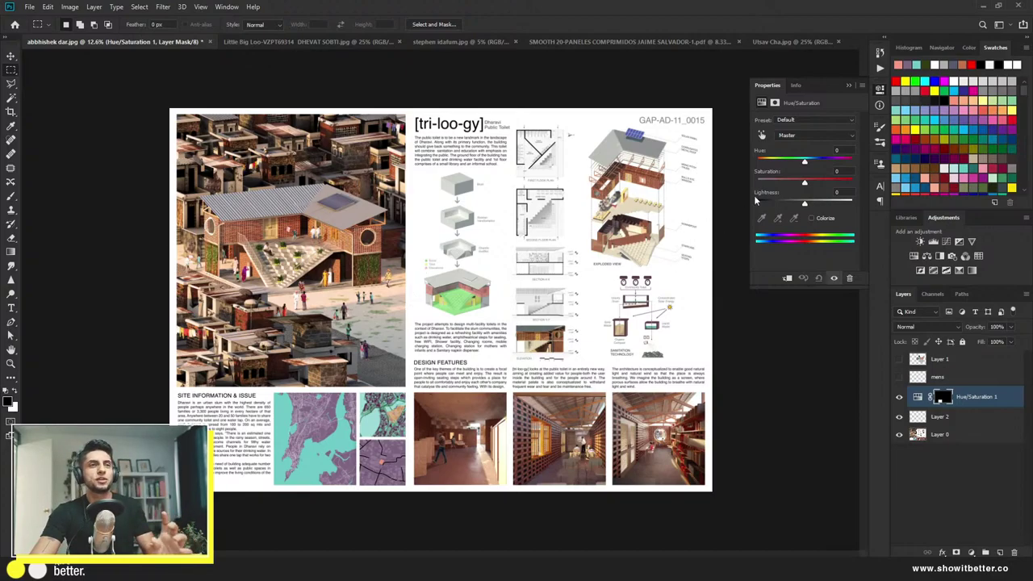
Step: Colorize the maps' Hue/Saturation tint toward green and add a Brightness/Contrast adjustment above it
{"action": "left_click", "coordinate": [811, 219]}
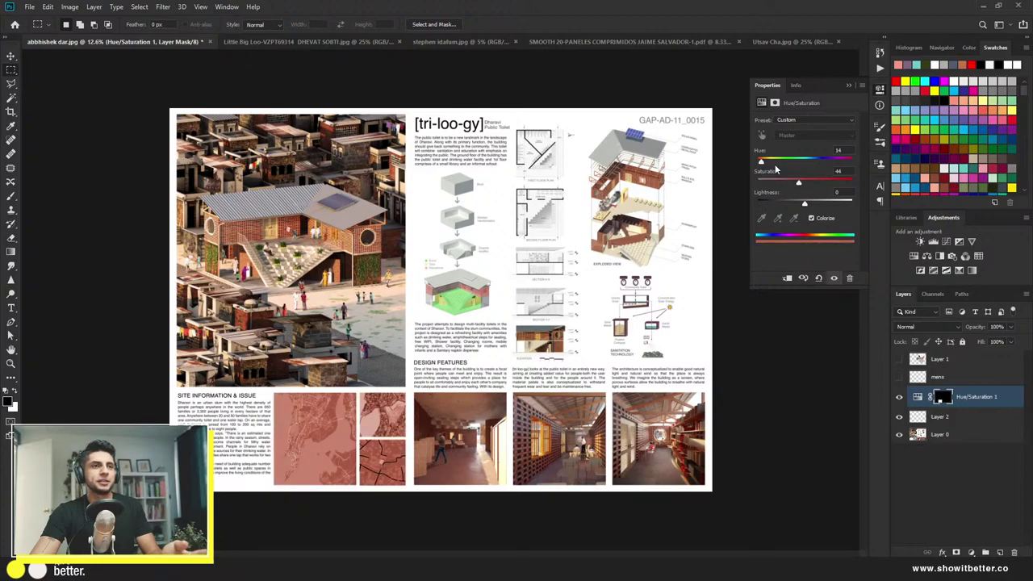
{"action": "left_click_drag", "start_coordinate": [774, 162], "coordinate": [791, 164]}
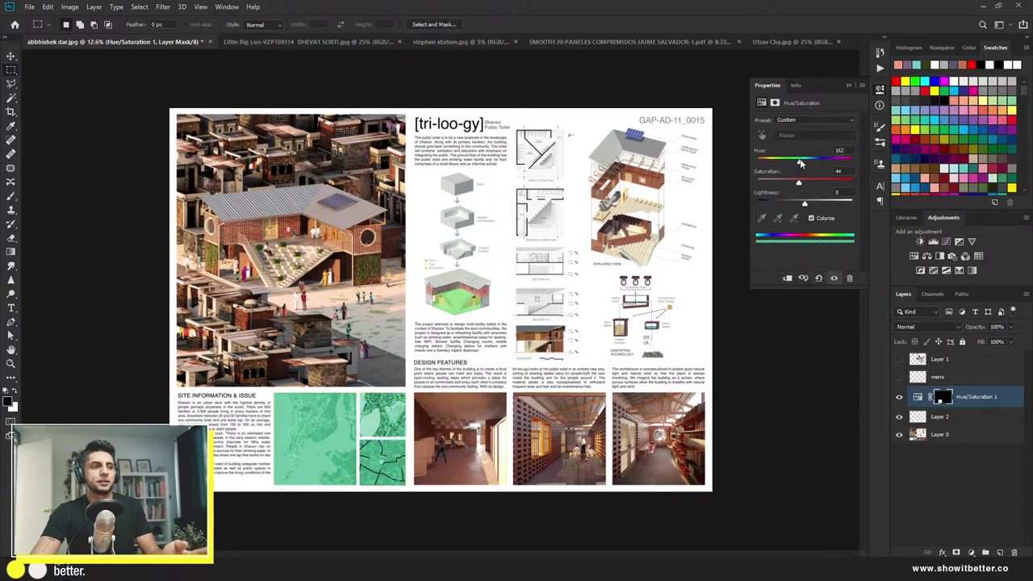
{"action": "left_click", "coordinate": [879, 91]}
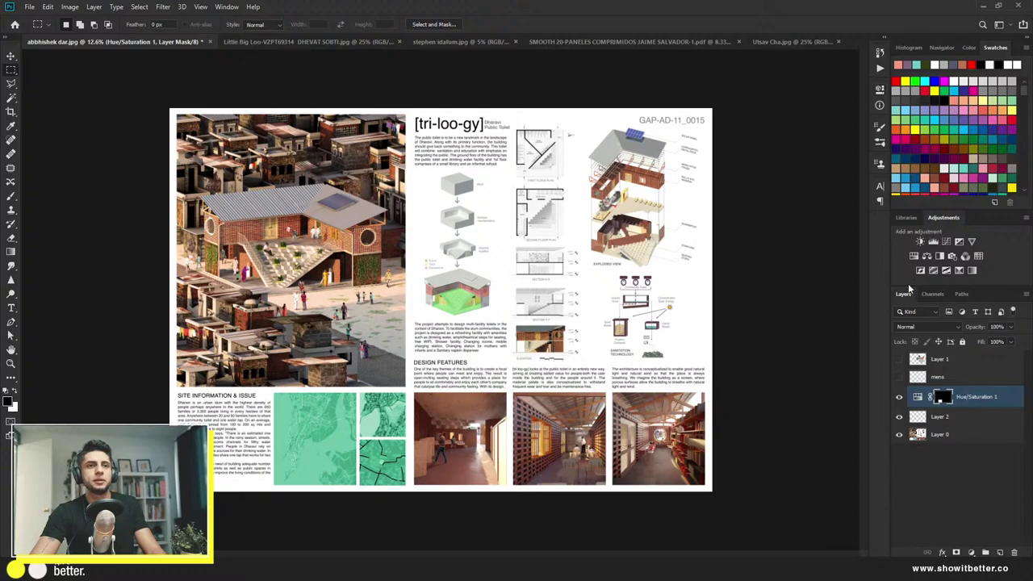
{"action": "left_click", "coordinate": [919, 241]}
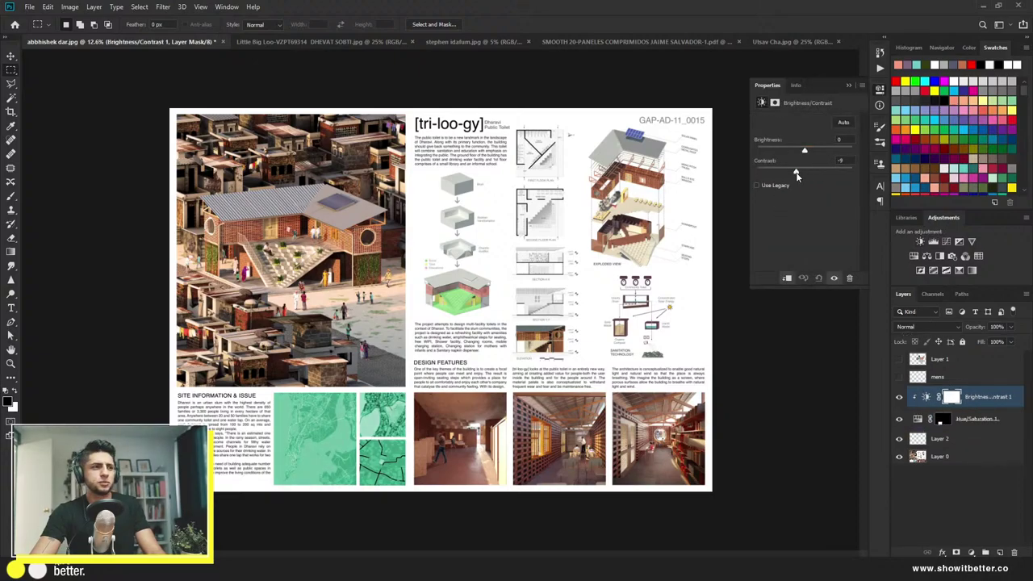
{"action": "left_click", "coordinate": [768, 180]}
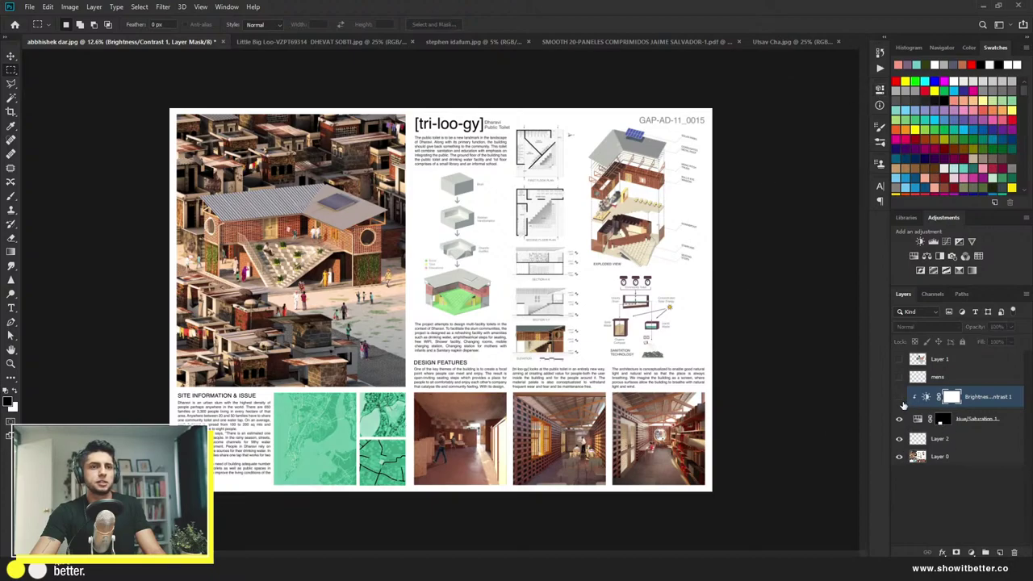
Step: Reopen the Hue/Saturation settings and settle the tint on Hue 180, Saturation 17
{"action": "double_click", "coordinate": [919, 420]}
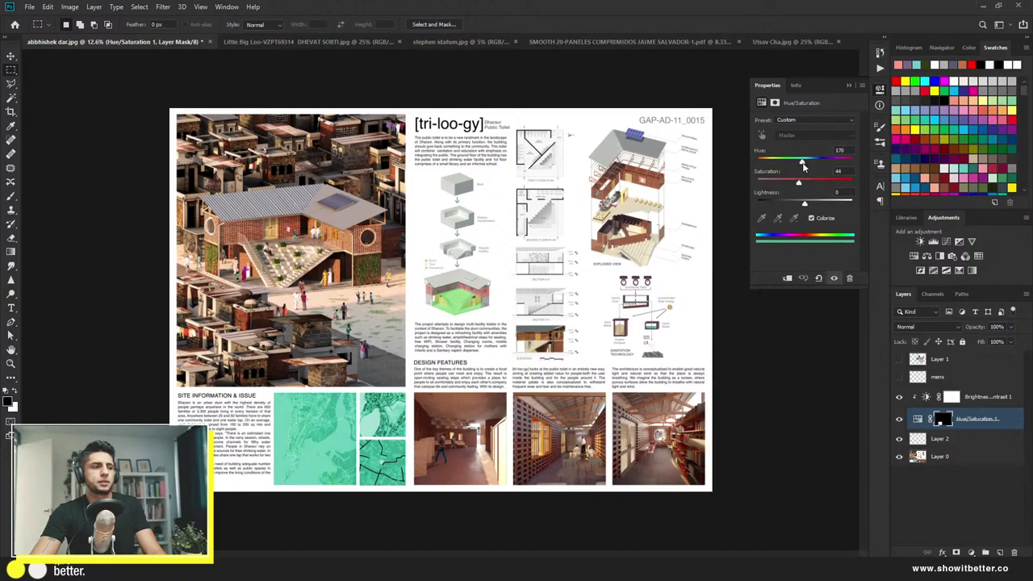
{"action": "left_click_drag", "start_coordinate": [804, 164], "coordinate": [781, 185]}
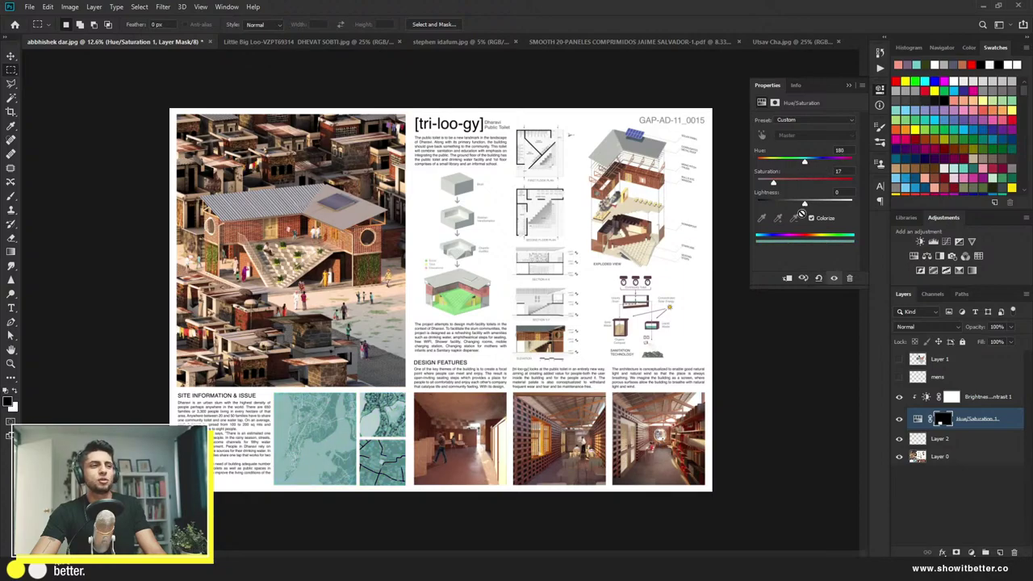
{"action": "left_click", "coordinate": [880, 92]}
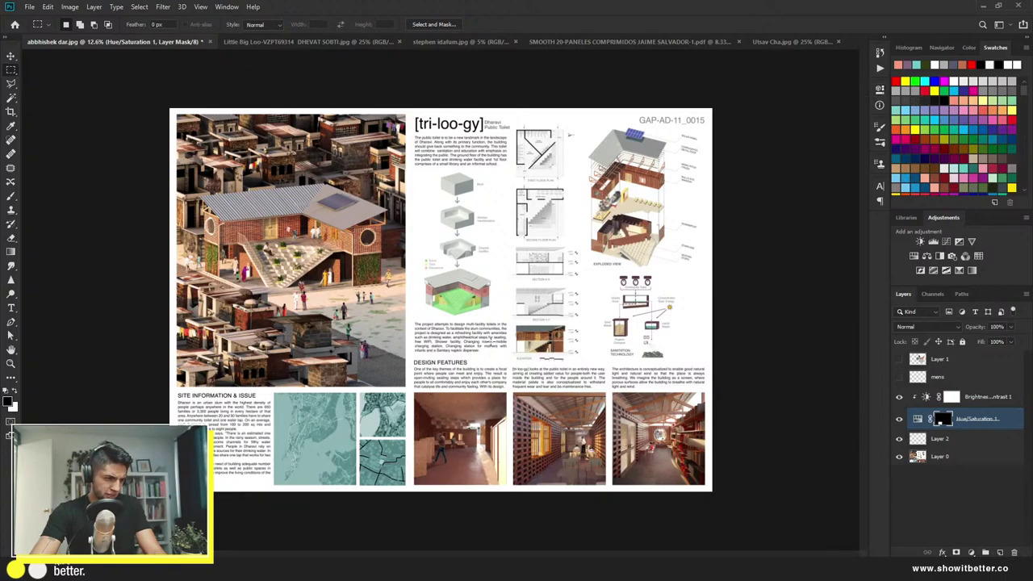
{"action": "scroll", "coordinate": [353, 373], "scroll_direction": "down", "scroll_amount": 5}
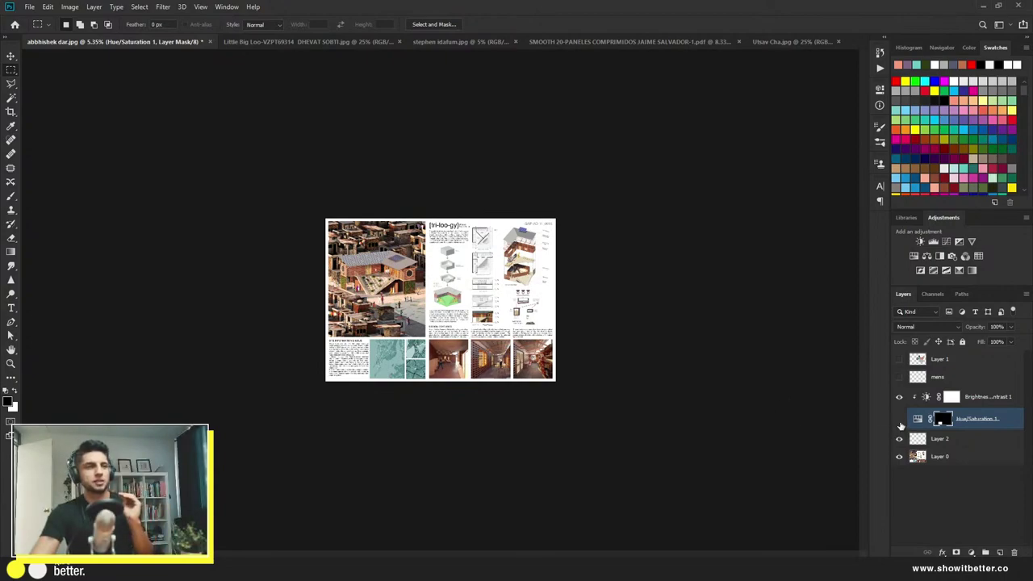
{"action": "left_click", "coordinate": [900, 422]}
{"action": "left_click", "coordinate": [899, 421]}
{"action": "left_click", "coordinate": [900, 421]}
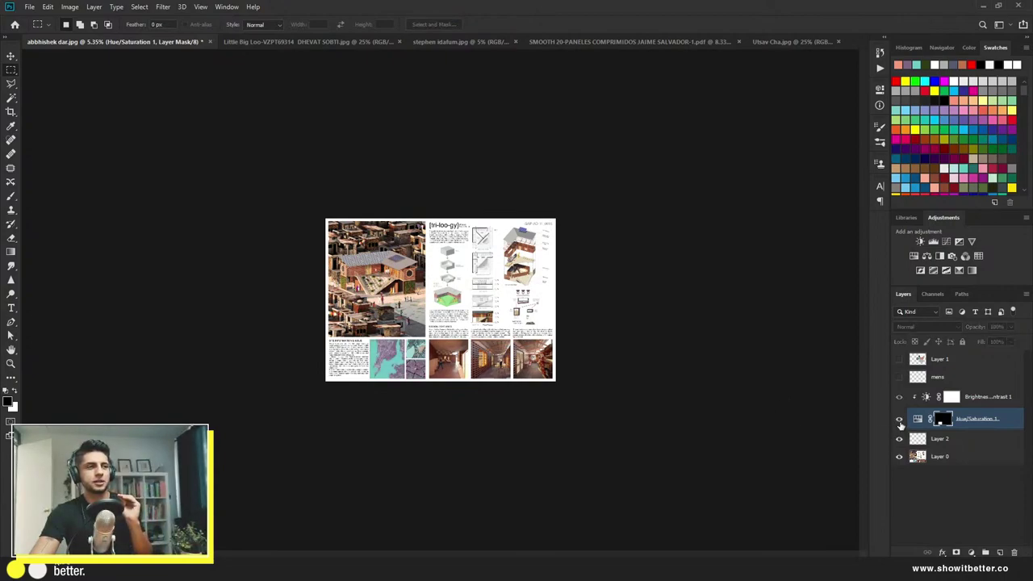
{"action": "left_click", "coordinate": [900, 421]}
{"action": "left_click", "coordinate": [900, 421]}
{"action": "left_click", "coordinate": [900, 422]}
{"action": "left_click", "coordinate": [899, 421]}
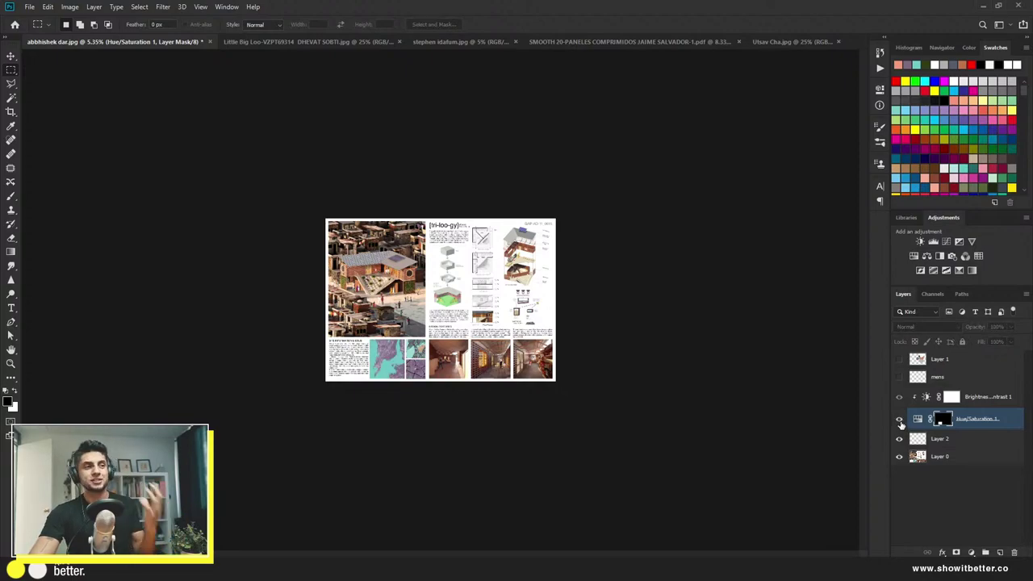
{"action": "left_click", "coordinate": [900, 421]}
{"action": "left_click", "coordinate": [899, 421]}
{"action": "left_click", "coordinate": [900, 421]}
{"action": "left_click", "coordinate": [899, 422]}
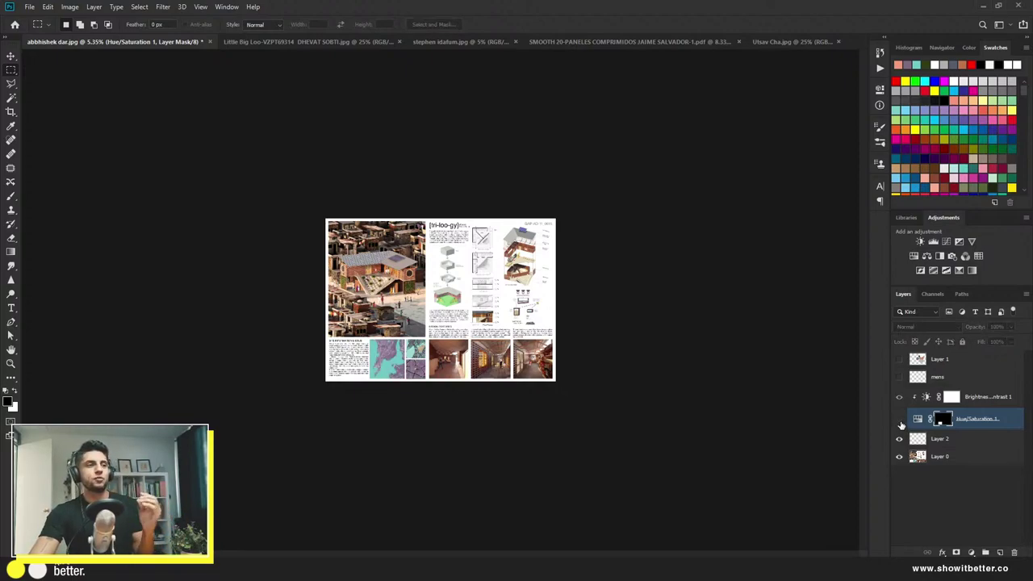
{"action": "left_click", "coordinate": [899, 421]}
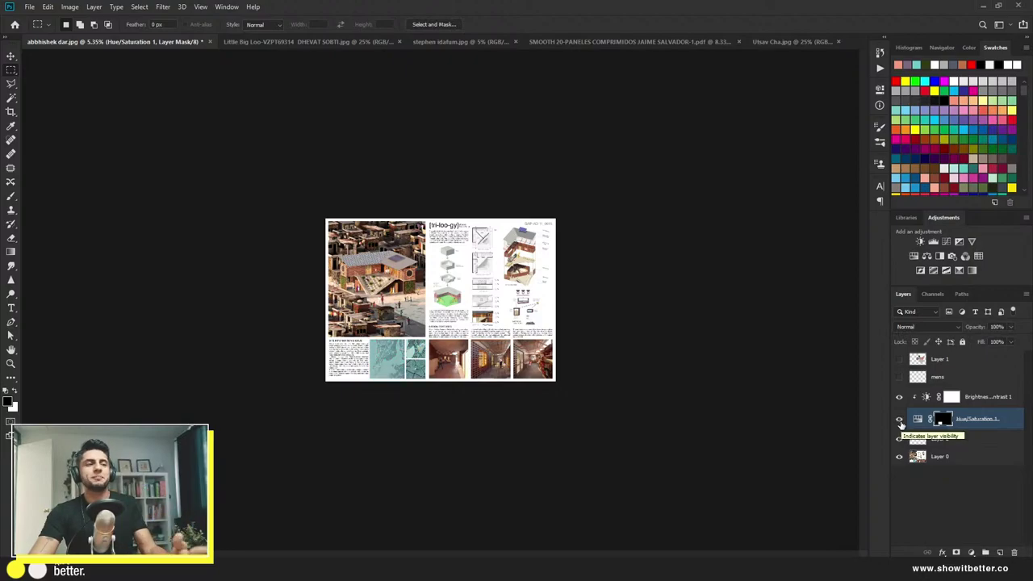
{"action": "scroll", "coordinate": [420, 352], "scroll_direction": "up", "scroll_amount": 5}
{"action": "key", "text": "v"}
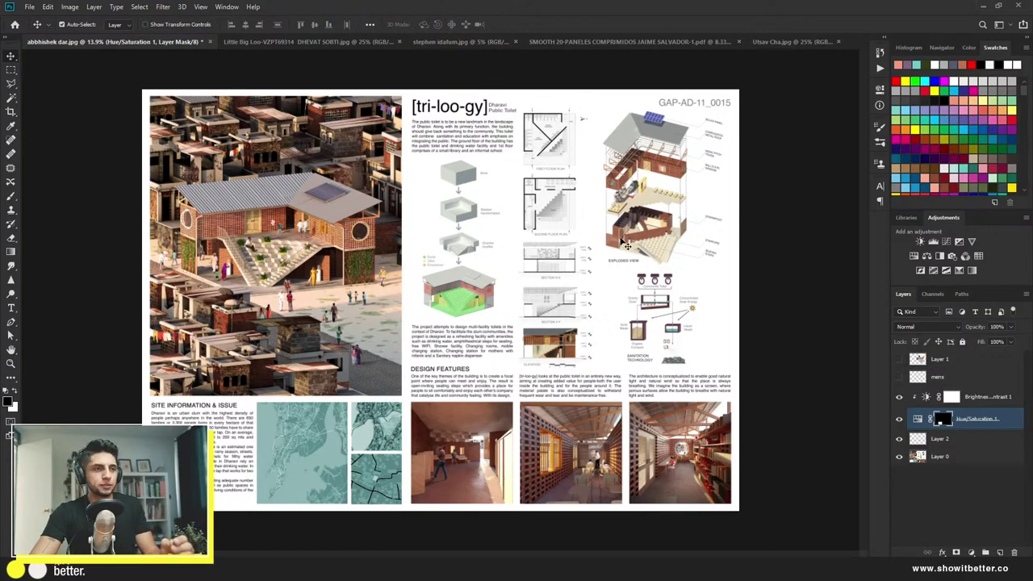
{"action": "scroll", "coordinate": [693, 203], "scroll_direction": "up", "scroll_amount": 5}
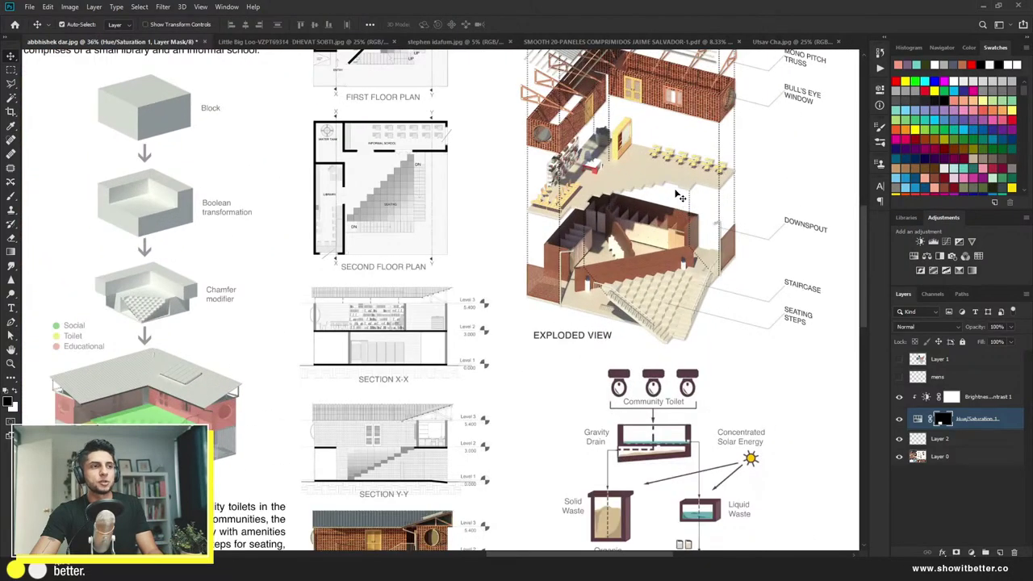
{"action": "left_click_drag", "start_coordinate": [695, 203], "coordinate": [708, 227]}
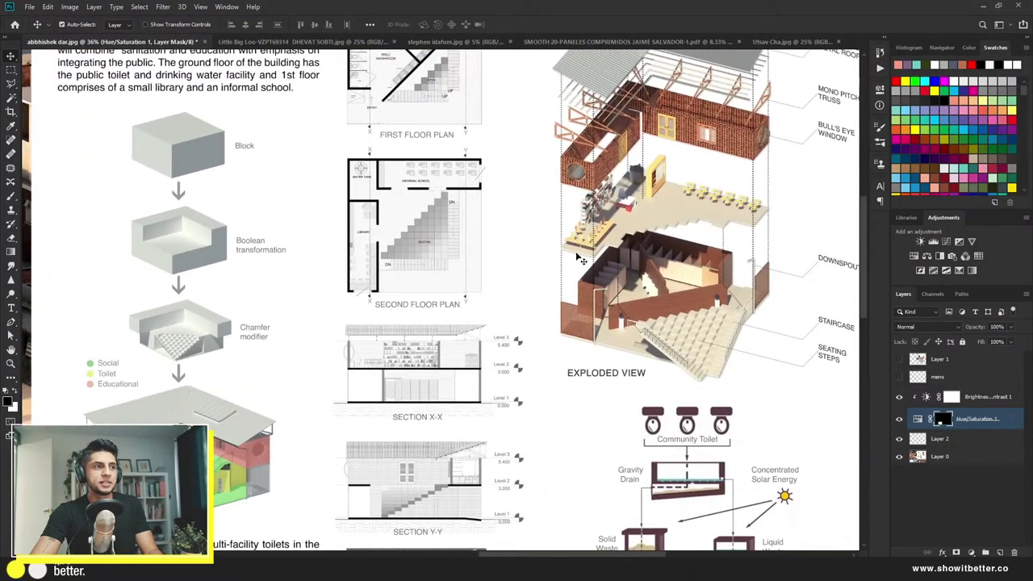
{"action": "scroll", "coordinate": [381, 304], "scroll_direction": "up", "scroll_amount": 2}
{"action": "left_click_drag", "start_coordinate": [383, 302], "coordinate": [561, 244]}
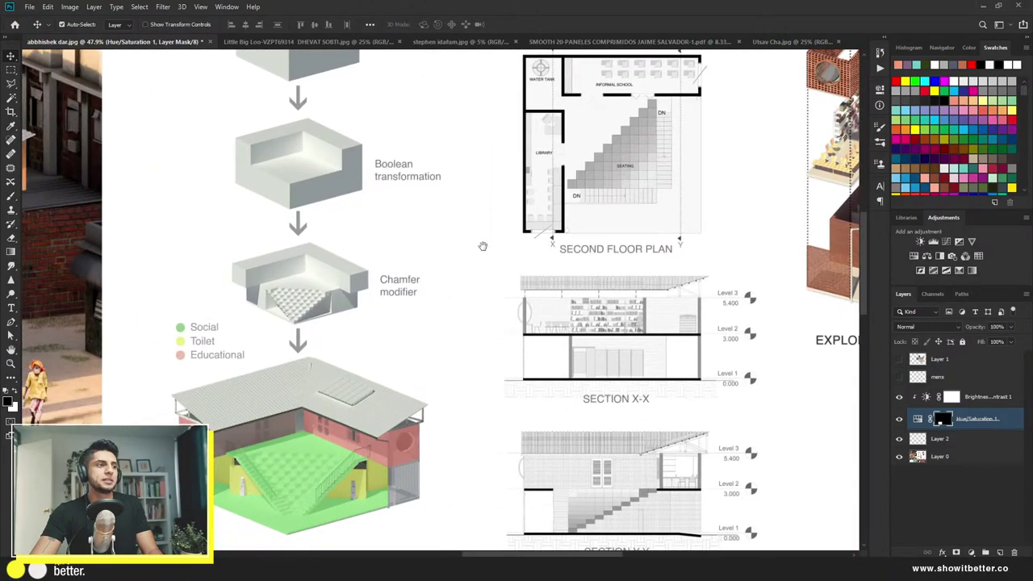
{"action": "scroll", "coordinate": [482, 242], "scroll_direction": "down", "scroll_amount": 3}
{"action": "scroll", "coordinate": [600, 393], "scroll_direction": "up", "scroll_amount": 2}
{"action": "left_click_drag", "start_coordinate": [599, 394], "coordinate": [523, 294]}
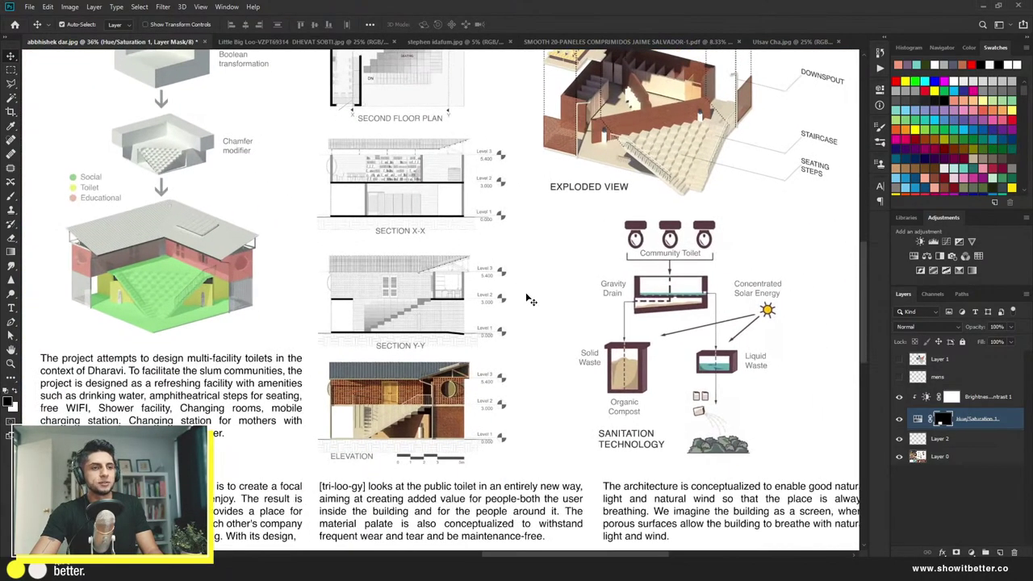
{"action": "scroll", "coordinate": [523, 294], "scroll_direction": "down", "scroll_amount": 3}
{"action": "scroll", "coordinate": [249, 434], "scroll_direction": "up", "scroll_amount": 1}
{"action": "scroll", "coordinate": [172, 439], "scroll_direction": "up", "scroll_amount": 1}
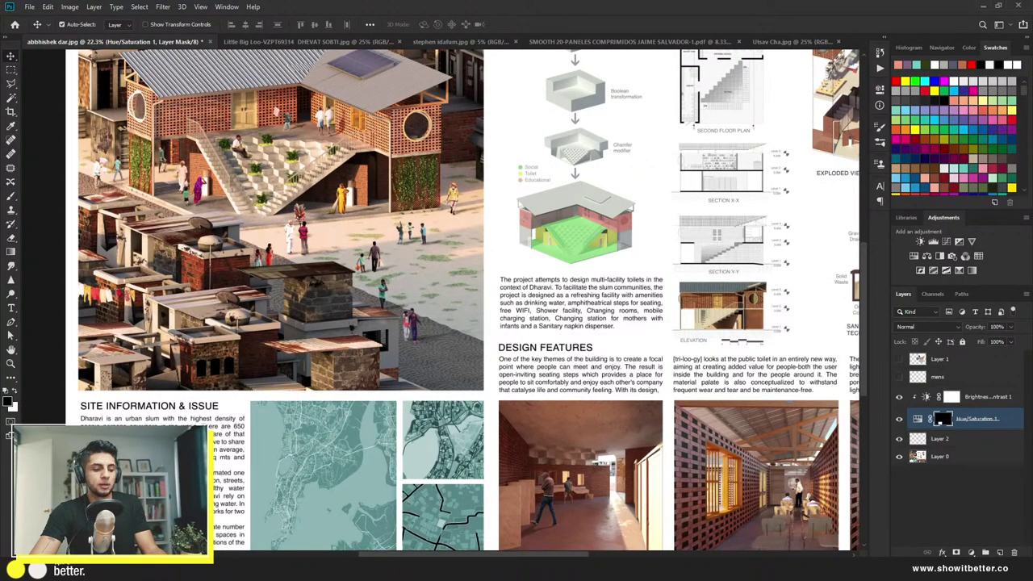
{"action": "scroll", "coordinate": [330, 367], "scroll_direction": "down", "scroll_amount": 3}
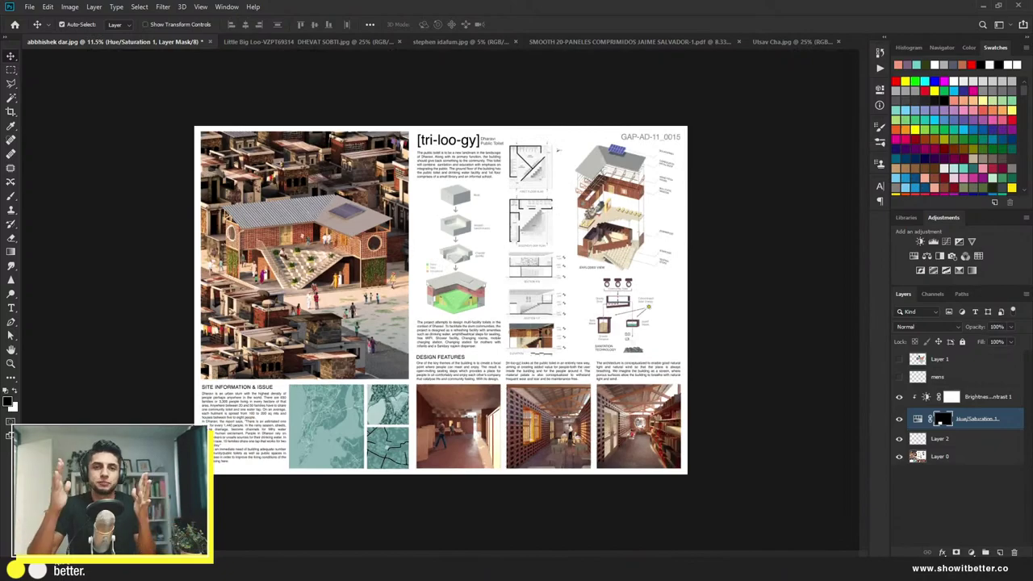
Step: Add a new layer above the mens layer and set up a smaller red brush
{"action": "left_click", "coordinate": [966, 376]}
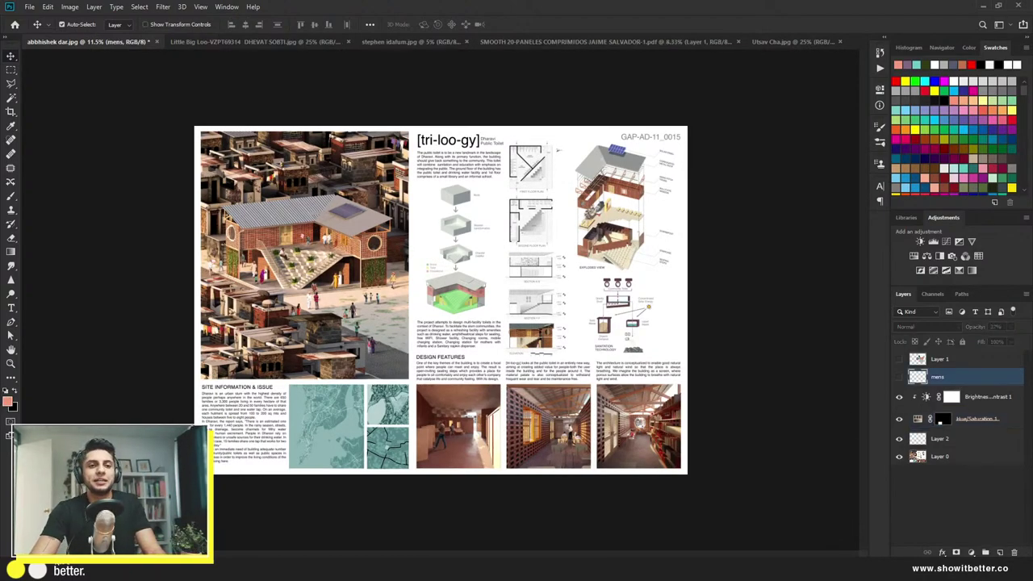
{"action": "left_click", "coordinate": [1000, 552]}
{"action": "key", "text": "b"}
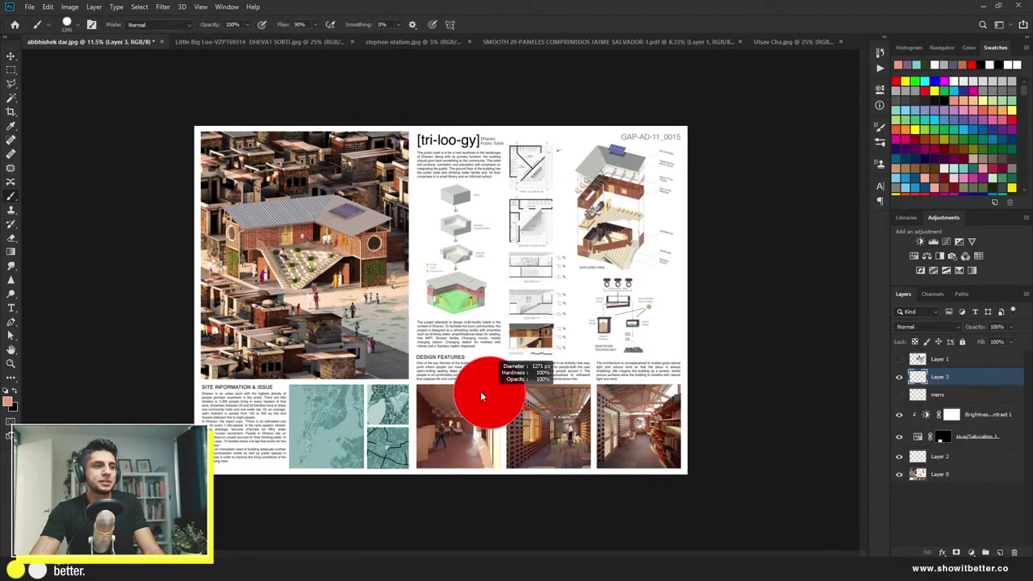
{"action": "left_click", "coordinate": [972, 65]}
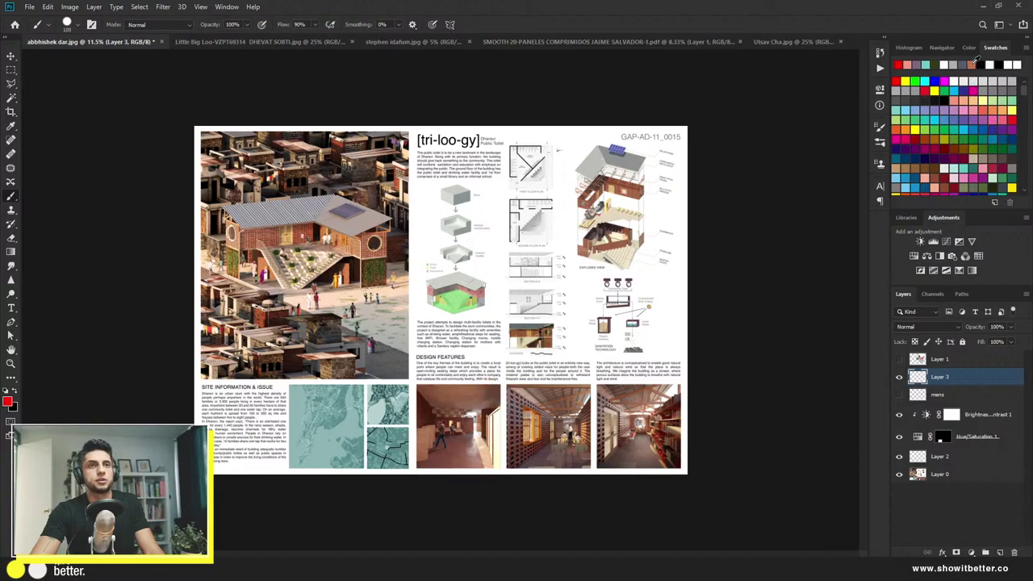
{"action": "key", "text": "bracketleft"}
{"action": "key", "text": "bracketleft"}
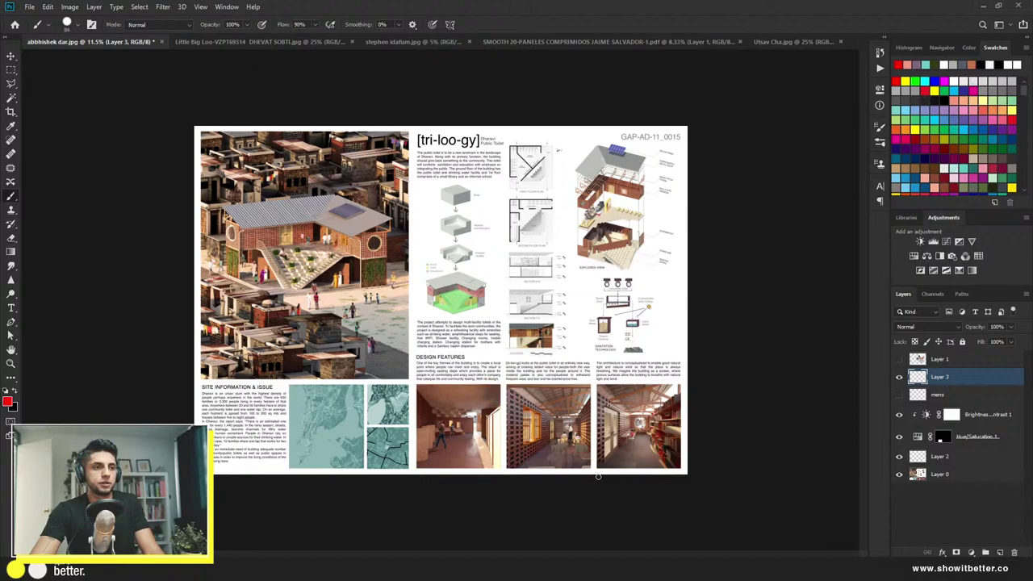
Step: Paint three straight red vertical lines between the columns and one horizontal line across the board
{"action": "left_click_drag", "start_coordinate": [597, 477], "coordinate": [593, 91]}
{"action": "key", "text": "ctrl+z"}
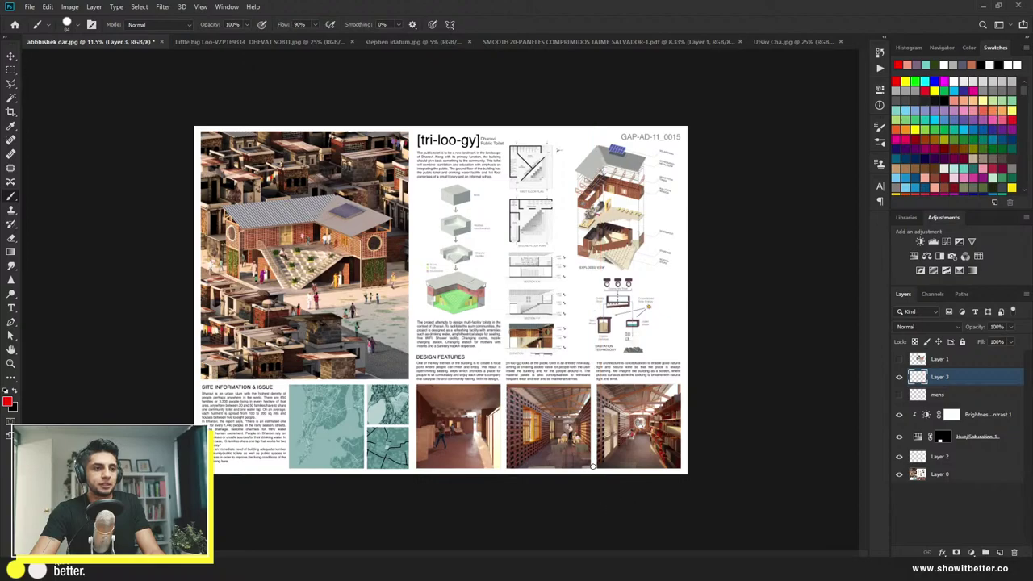
{"action": "left_click_drag", "start_coordinate": [595, 467], "coordinate": [594, 123]}
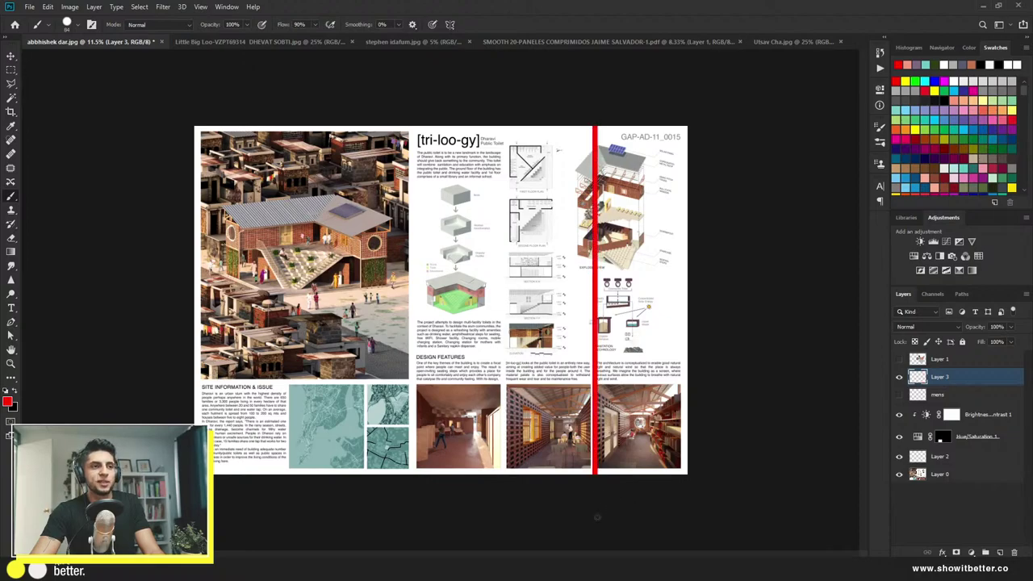
{"action": "mouse_move", "coordinate": [503, 434]}
{"action": "left_mouse_down"}
{"action": "mouse_move", "coordinate": [503, 129]}
{"action": "mouse_move", "coordinate": [503, 544]}
{"action": "left_mouse_up"}
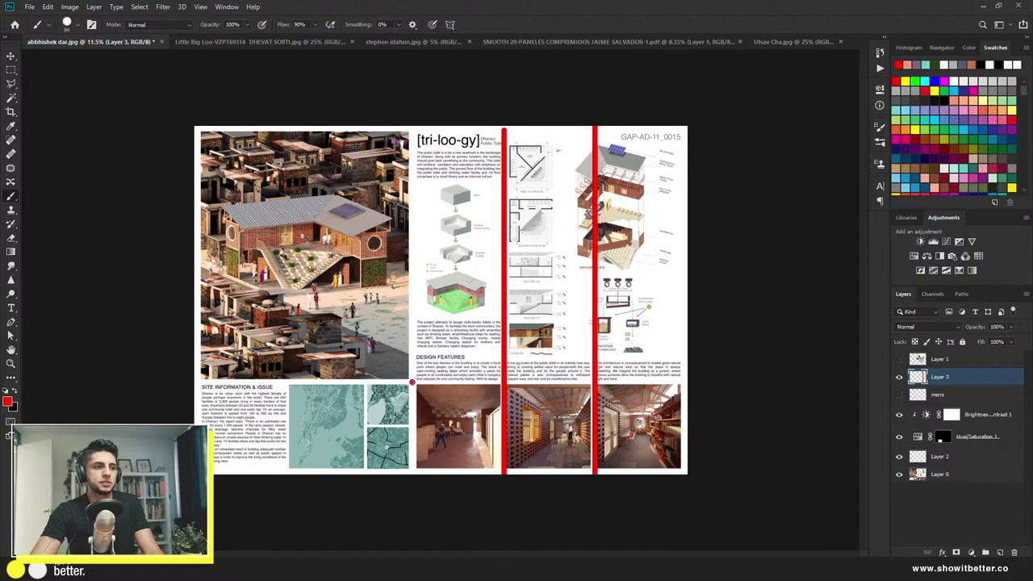
{"action": "mouse_move", "coordinate": [411, 381]}
{"action": "left_mouse_down"}
{"action": "mouse_move", "coordinate": [413, 81]}
{"action": "mouse_move", "coordinate": [412, 484]}
{"action": "left_mouse_up"}
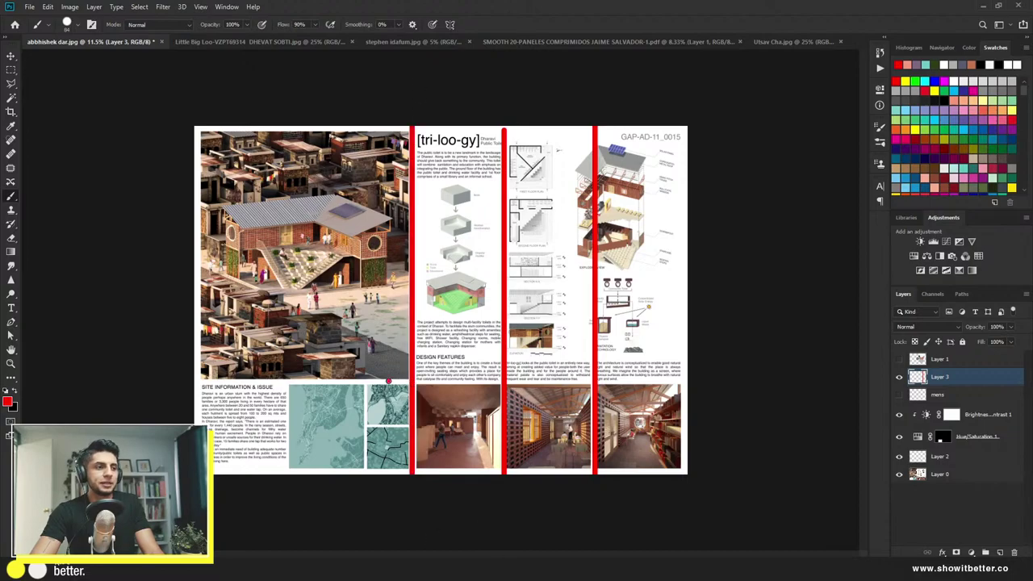
{"action": "mouse_move", "coordinate": [388, 380]}
{"action": "left_mouse_down"}
{"action": "mouse_move", "coordinate": [152, 384]}
{"action": "mouse_move", "coordinate": [685, 389]}
{"action": "left_mouse_up"}
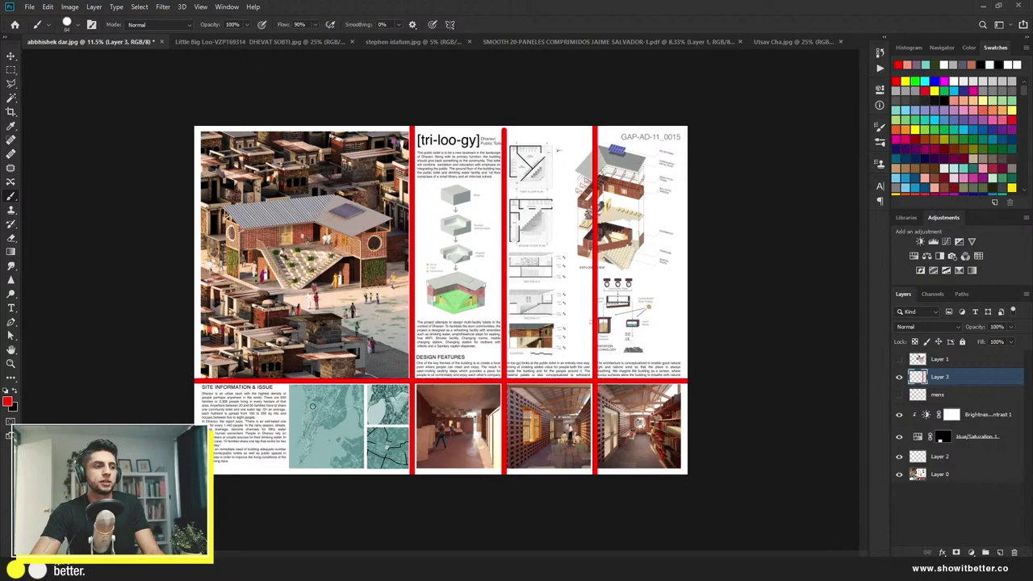
{"action": "key", "text": "v"}
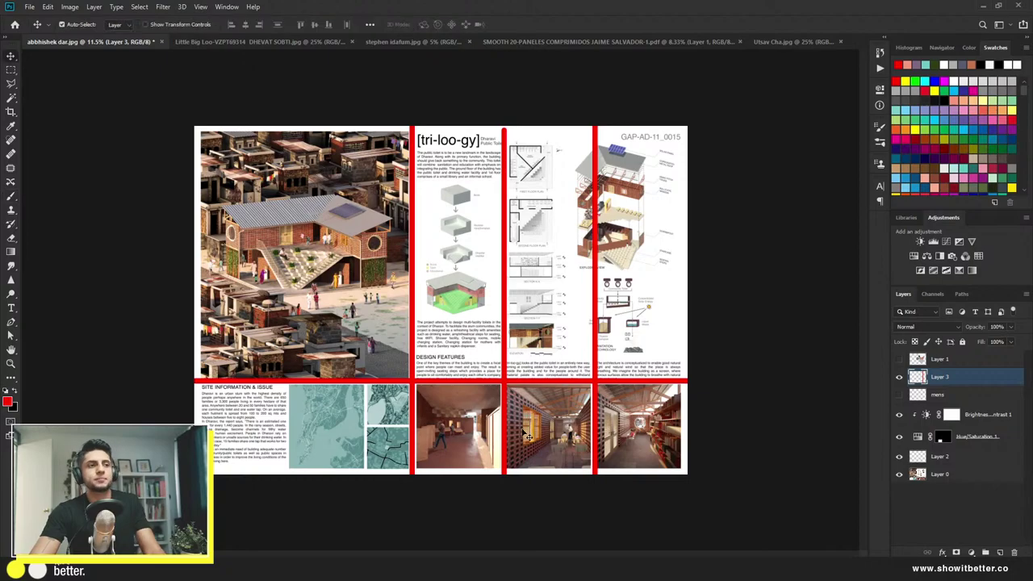
Step: Hide Layer 3's red grid, check the board, then select Layer 0 with the Rectangular Marquee
{"action": "left_click", "coordinate": [900, 378]}
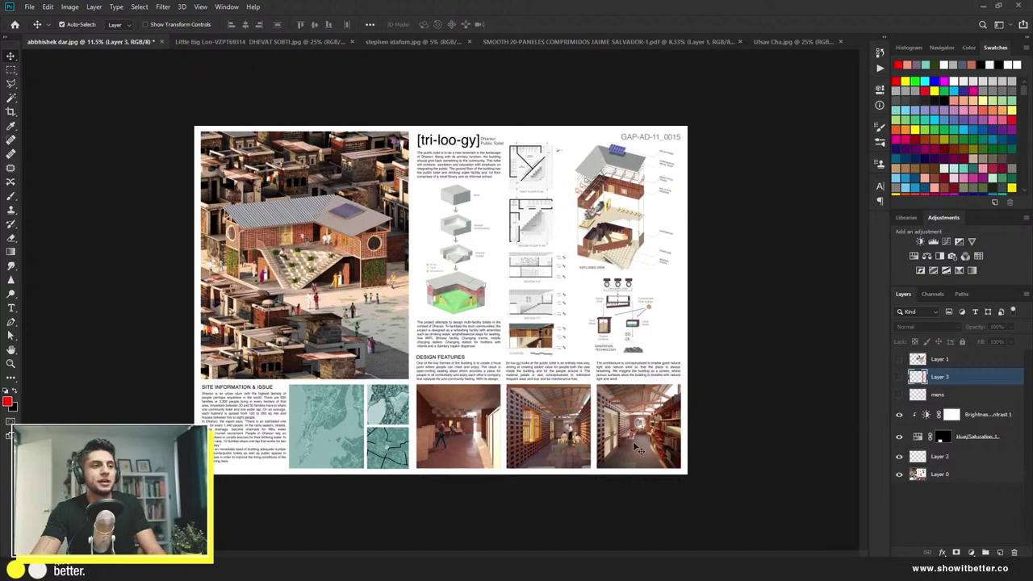
{"action": "scroll", "coordinate": [366, 434], "scroll_direction": "up", "scroll_amount": 2}
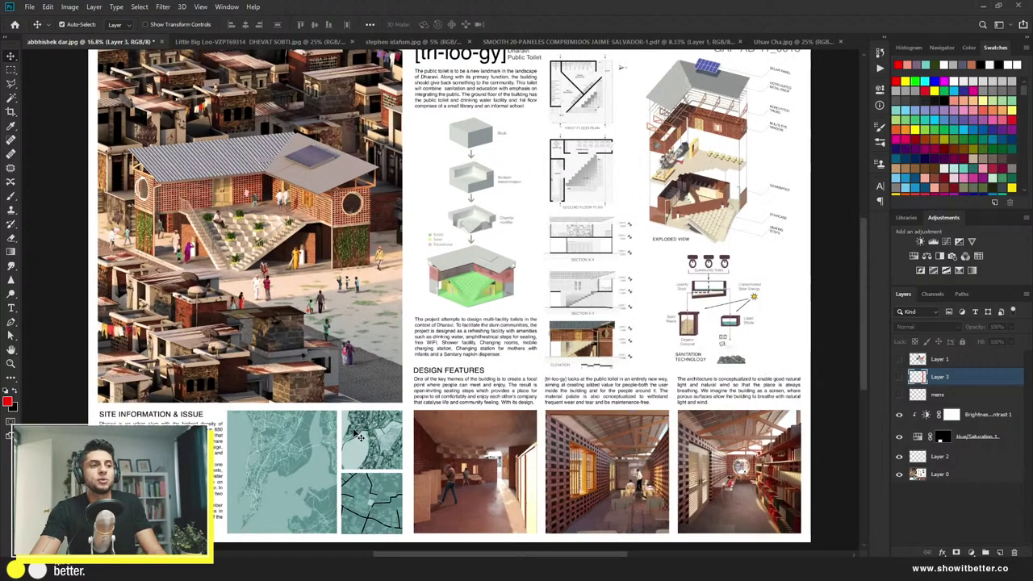
{"action": "scroll", "coordinate": [356, 434], "scroll_direction": "down", "scroll_amount": 2}
{"action": "scroll", "coordinate": [347, 436], "scroll_direction": "up", "scroll_amount": 1}
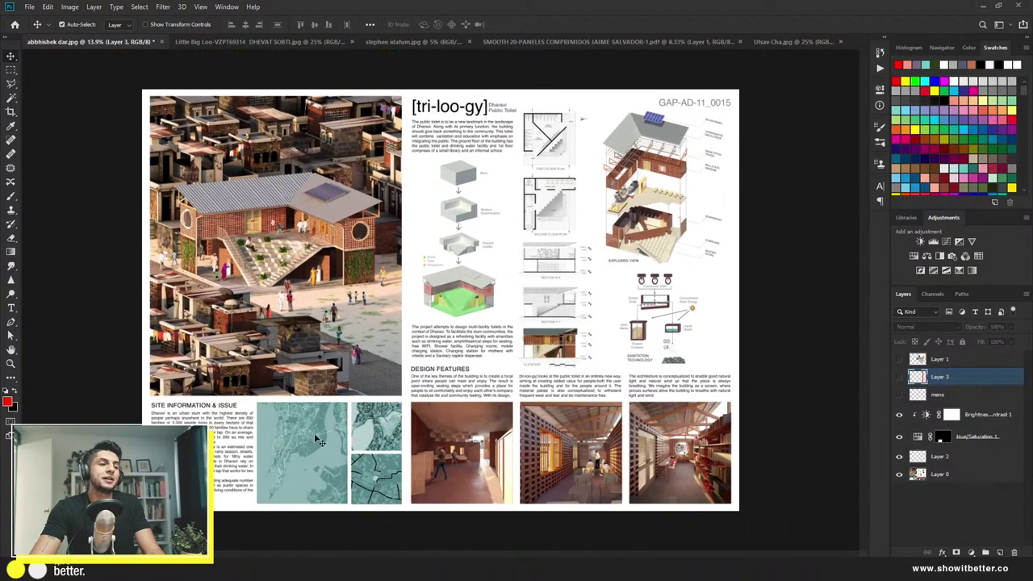
{"action": "left_click", "coordinate": [946, 478]}
{"action": "key", "text": "m"}
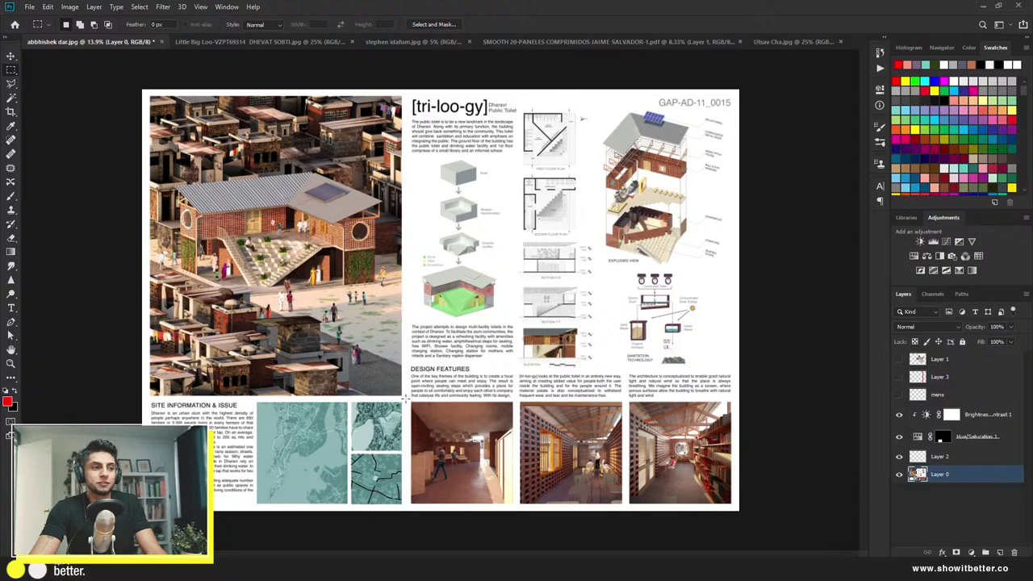
Step: Fill the rightmost interior photo with white on a new cover-up layer
{"action": "left_click_drag", "start_coordinate": [407, 398], "coordinate": [509, 477]}
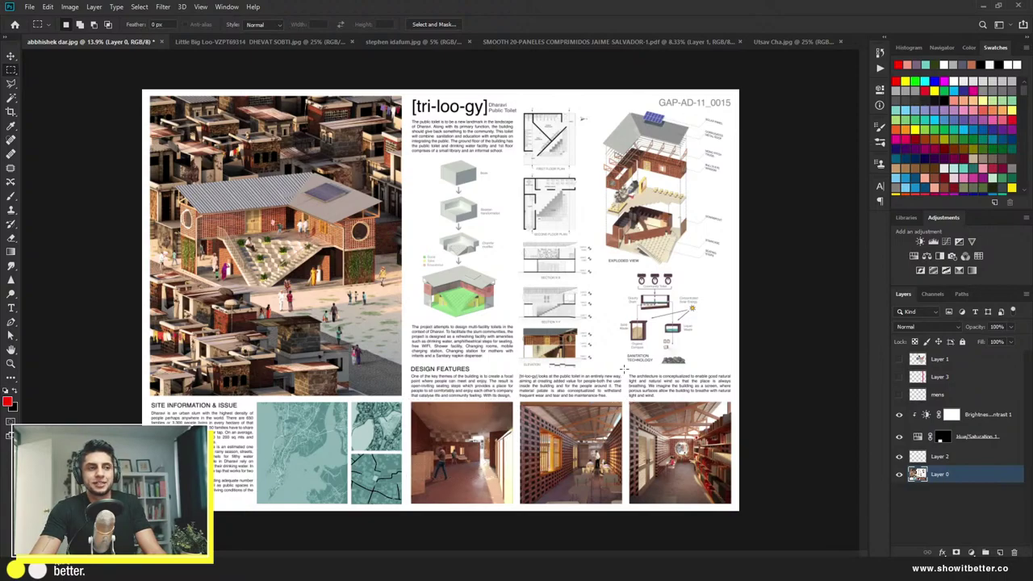
{"action": "left_click_drag", "start_coordinate": [624, 368], "coordinate": [736, 508]}
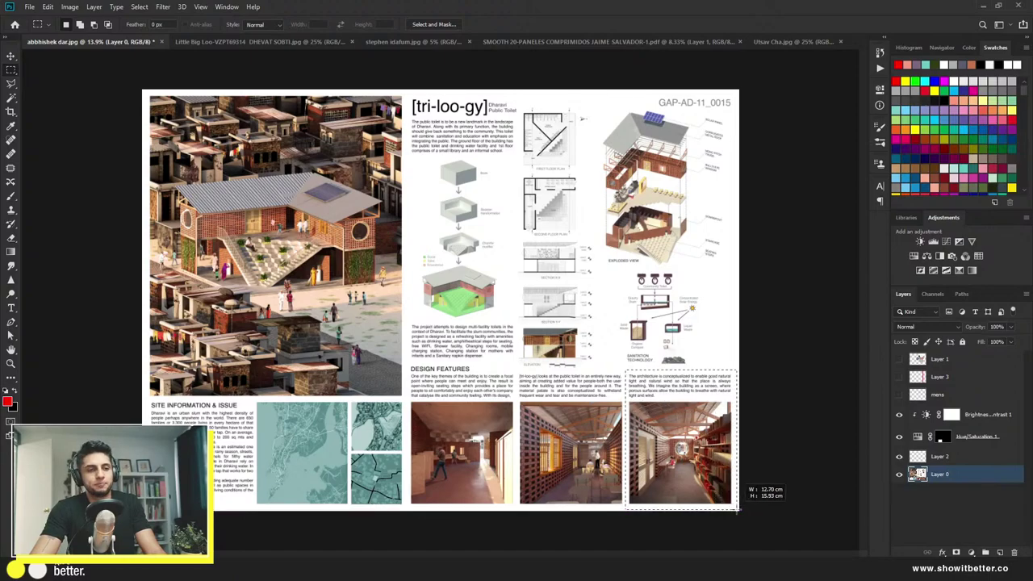
{"action": "left_click", "coordinate": [977, 361]}
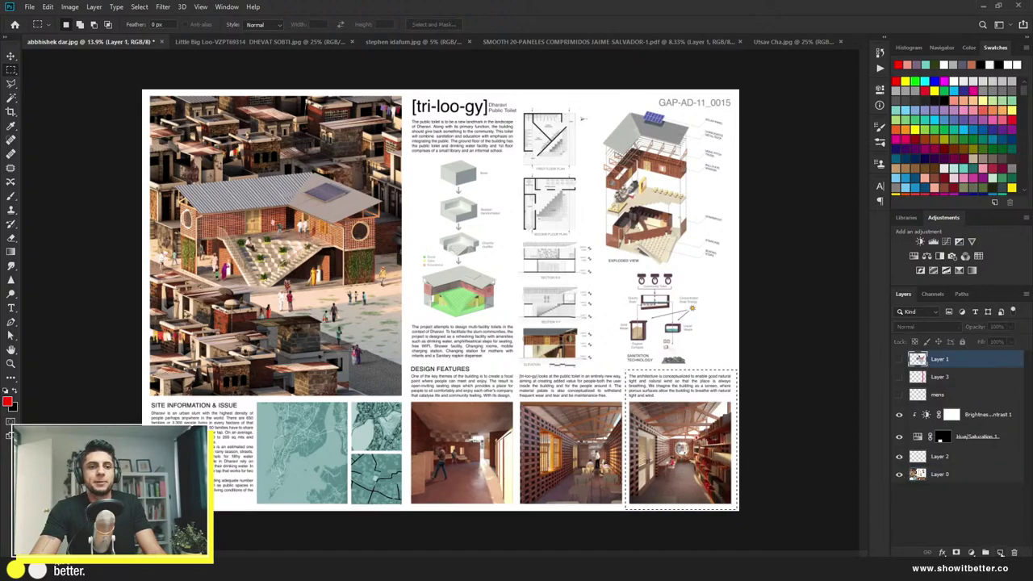
{"action": "key", "text": "ctrl+shift+alt+n"}
{"action": "key", "text": "g"}
{"action": "key", "text": "d"}
{"action": "key", "text": "x"}
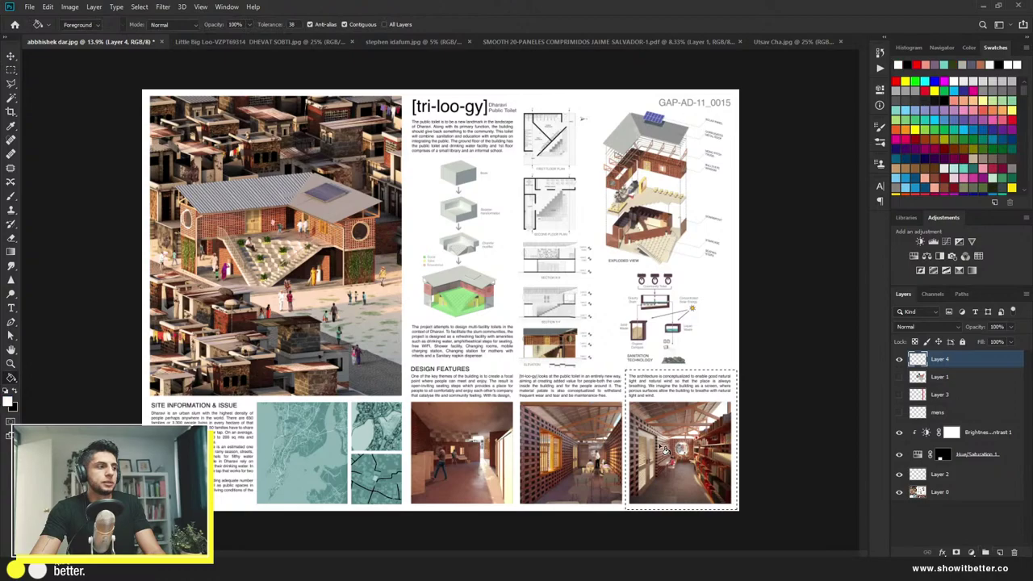
{"action": "left_click", "coordinate": [663, 448]}
{"action": "key", "text": "v"}
{"action": "key", "text": "ctrl+d"}
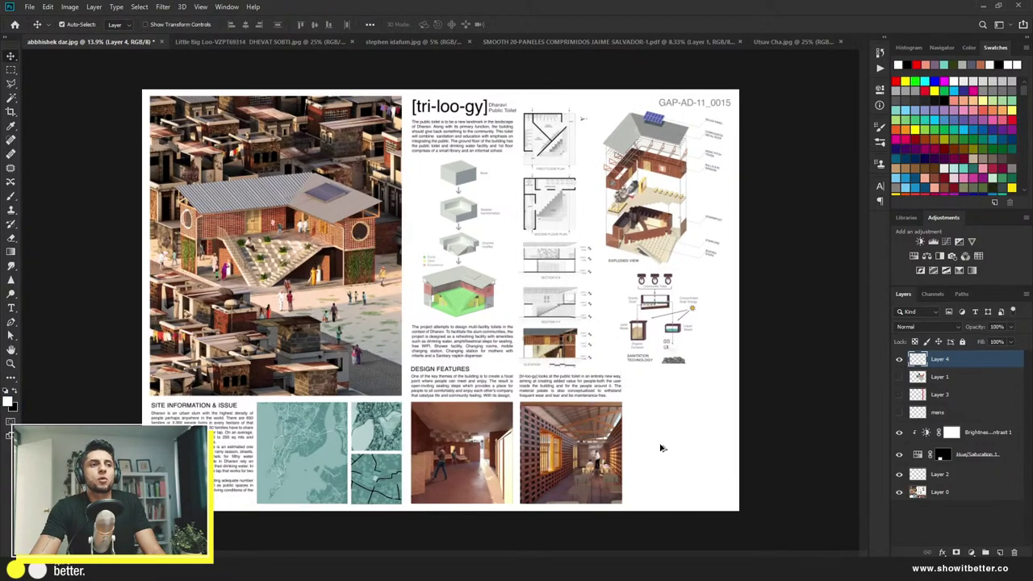
Step: Select the Design Features text block and brush it out with white
{"action": "key", "text": "m"}
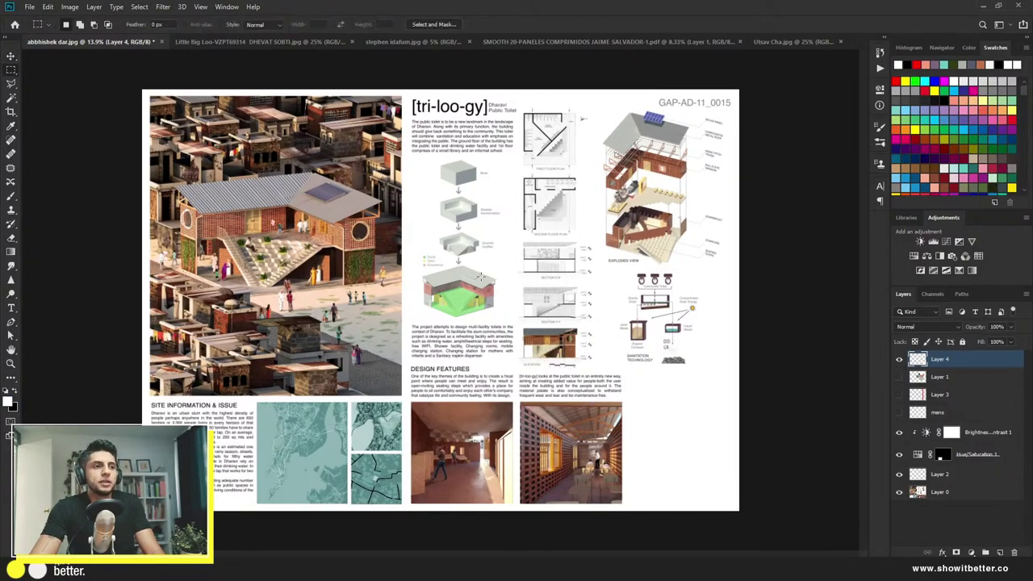
{"action": "left_click_drag", "start_coordinate": [408, 364], "coordinate": [628, 398]}
{"action": "key", "text": "b"}
{"action": "left_click", "coordinate": [518, 380]}
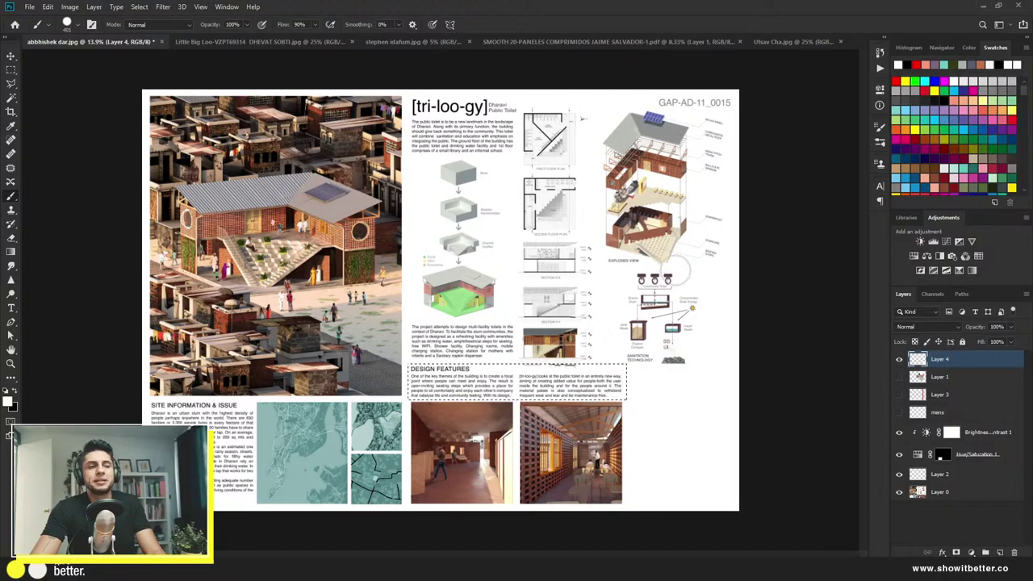
{"action": "mouse_move", "coordinate": [602, 402]}
{"action": "left_mouse_down"}
{"action": "mouse_move", "coordinate": [430, 394]}
{"action": "mouse_move", "coordinate": [513, 377]}
{"action": "left_mouse_up"}
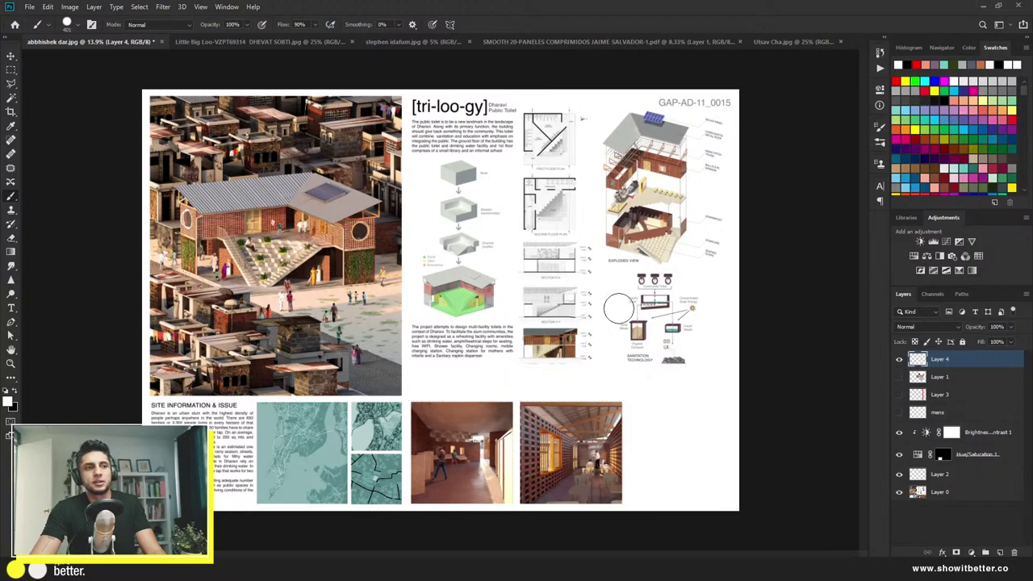
{"action": "key", "text": "v"}
Step: Scale the exploded-view diagram on Layer 0 up to about 103%
{"action": "left_click", "coordinate": [652, 214]}
{"action": "key", "text": "m"}
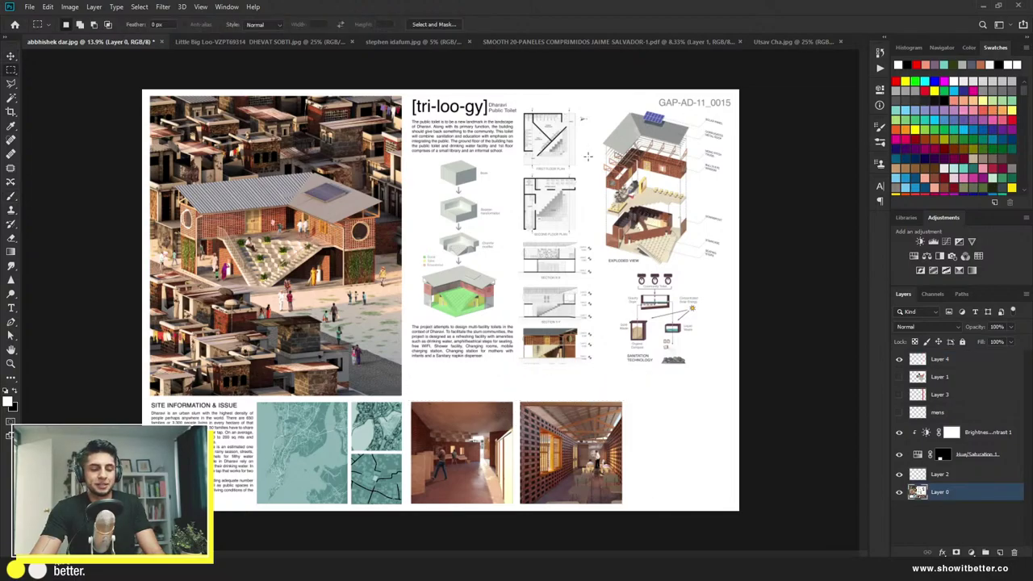
{"action": "left_click_drag", "start_coordinate": [593, 106], "coordinate": [746, 400]}
{"action": "key", "text": "ctrl+t"}
{"action": "key", "text": "Return"}
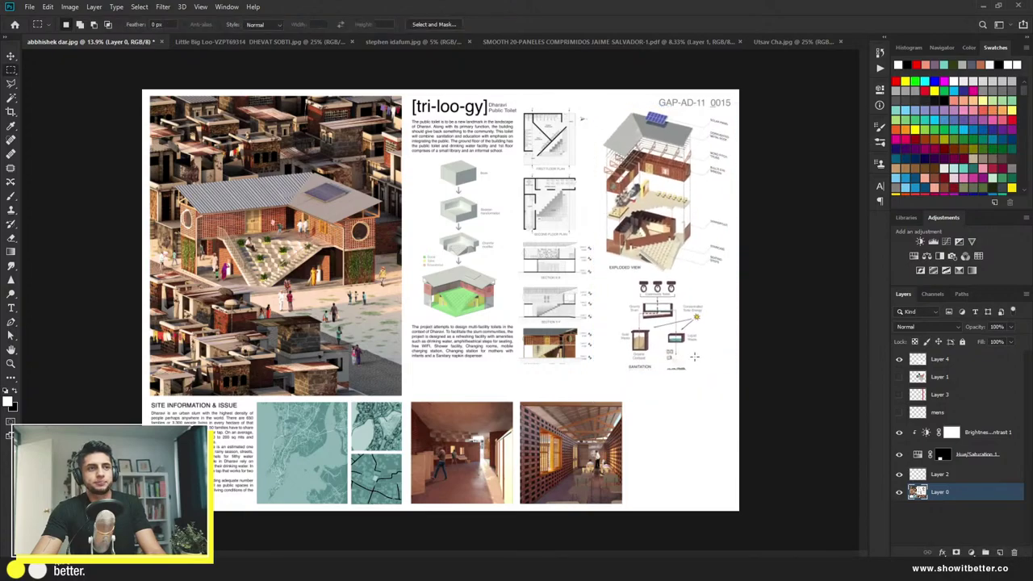
{"action": "scroll", "coordinate": [669, 342], "scroll_direction": "down", "scroll_amount": 4}
{"action": "scroll", "coordinate": [588, 337], "scroll_direction": "up", "scroll_amount": 1}
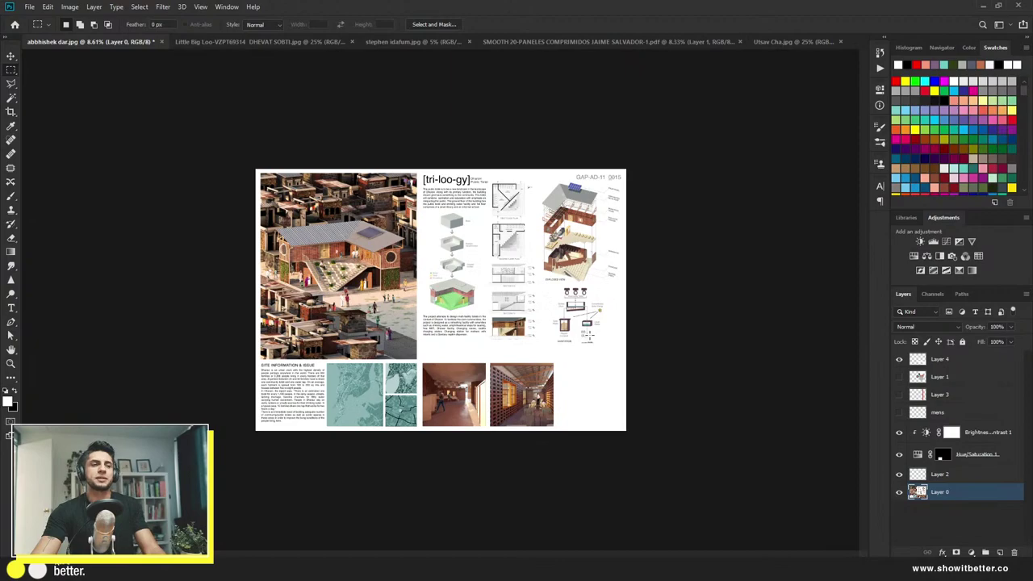
Step: Hide Layer 4's white cover-up, zoom in, and switch to the Little Big Loo Plugin board
{"action": "left_click", "coordinate": [899, 360]}
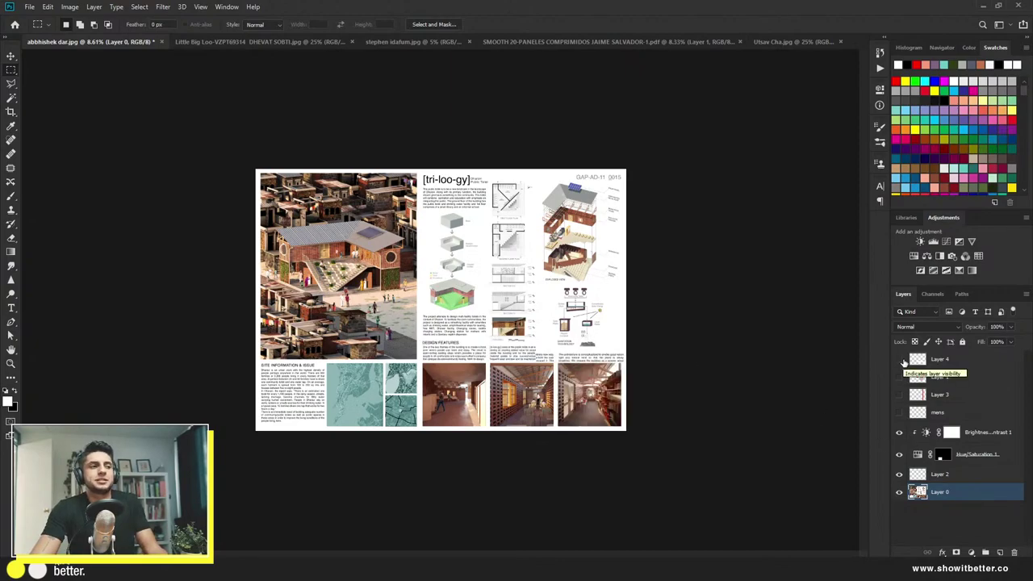
{"action": "key", "text": "ctrl+plus"}
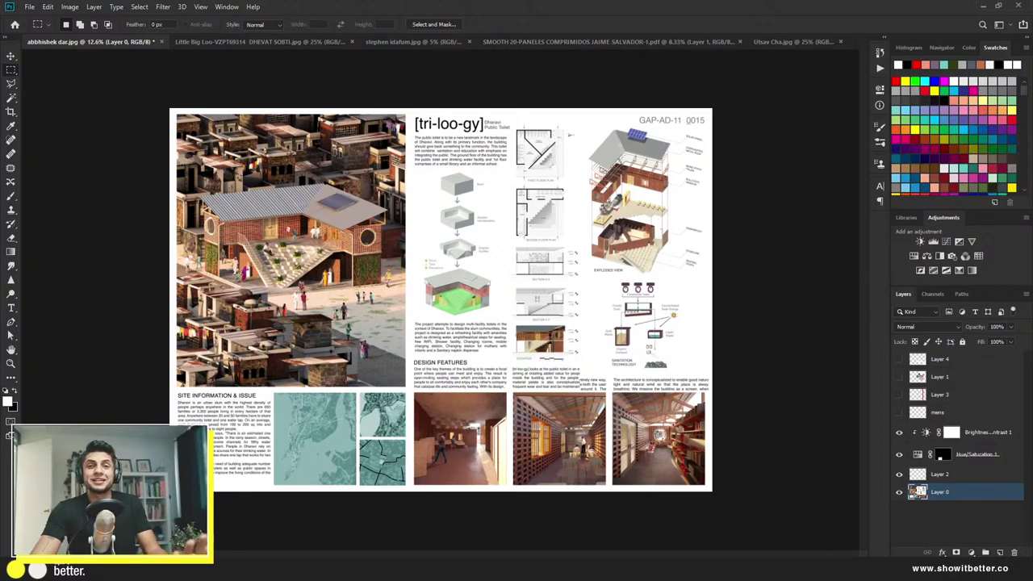
{"action": "left_click", "coordinate": [247, 44]}
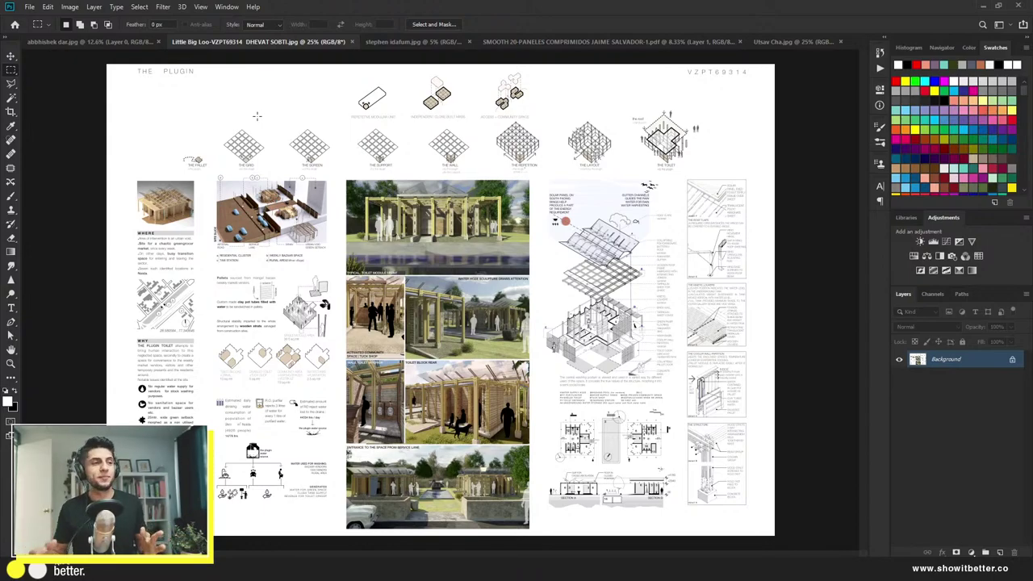
Step: Zoom around the Plugin board and flip to the tri-loo-gy board and back to compare
{"action": "left_click", "coordinate": [10, 56]}
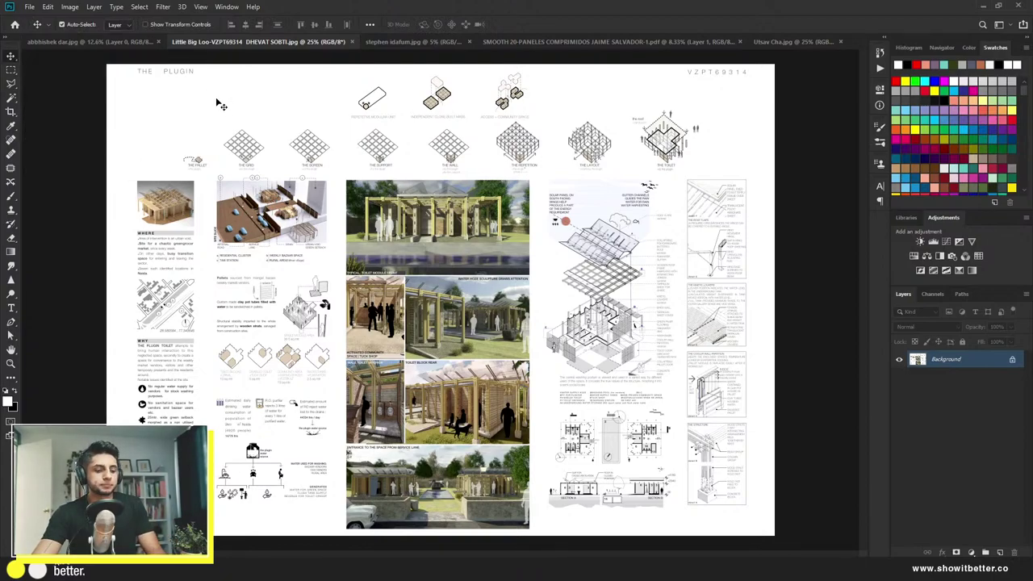
{"action": "scroll", "coordinate": [252, 266], "scroll_direction": "up", "scroll_amount": 1}
{"action": "scroll", "coordinate": [252, 266], "scroll_direction": "down", "scroll_amount": 2}
{"action": "scroll", "coordinate": [252, 266], "scroll_direction": "up", "scroll_amount": 2}
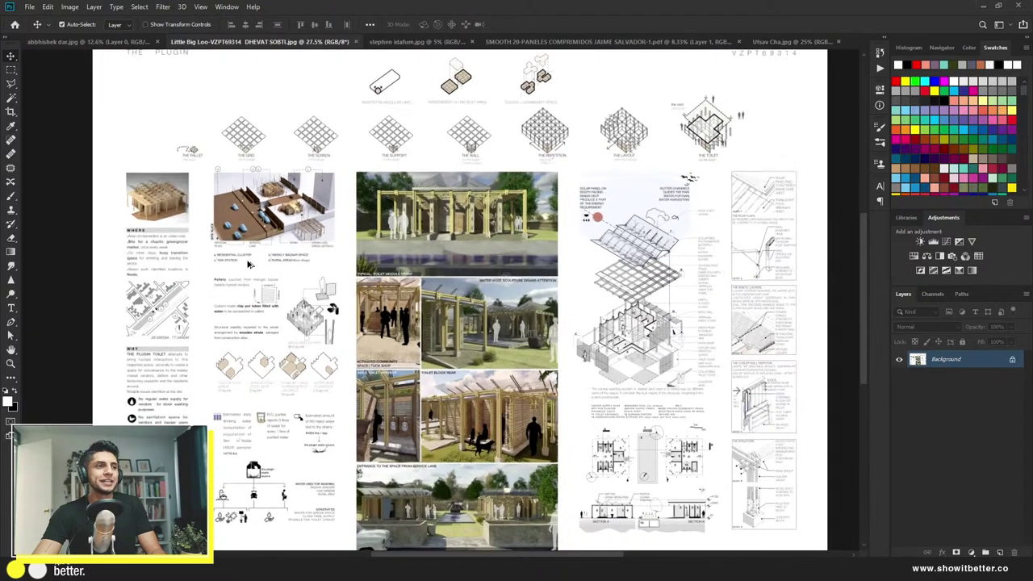
{"action": "scroll", "coordinate": [253, 267], "scroll_direction": "down", "scroll_amount": 2}
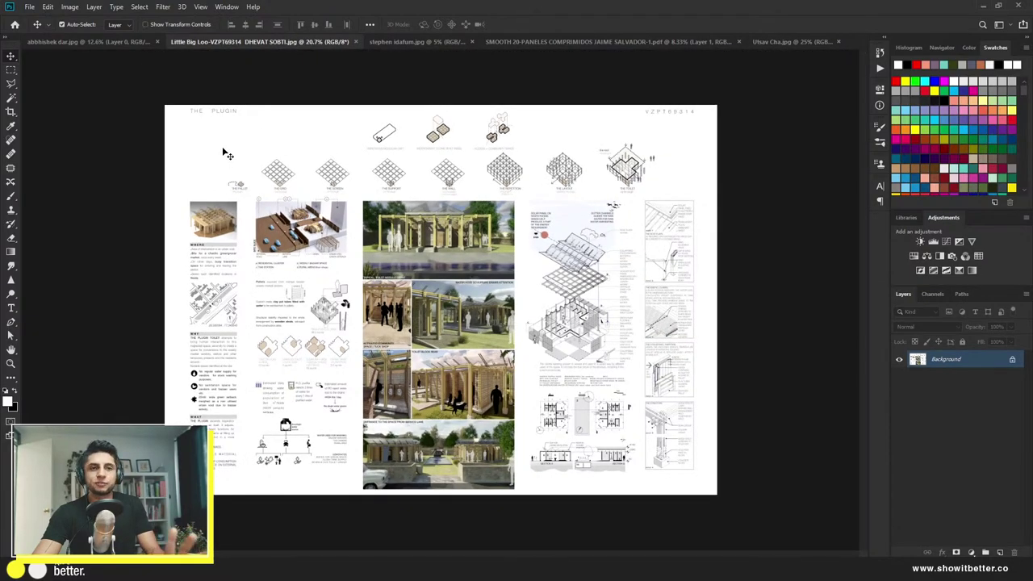
{"action": "left_click", "coordinate": [105, 44]}
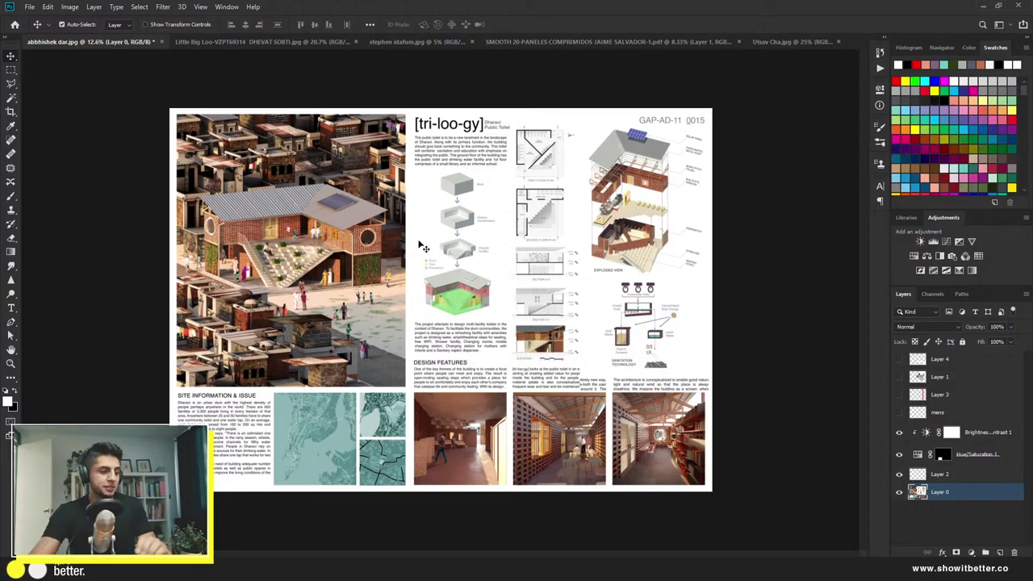
{"action": "left_click", "coordinate": [295, 48]}
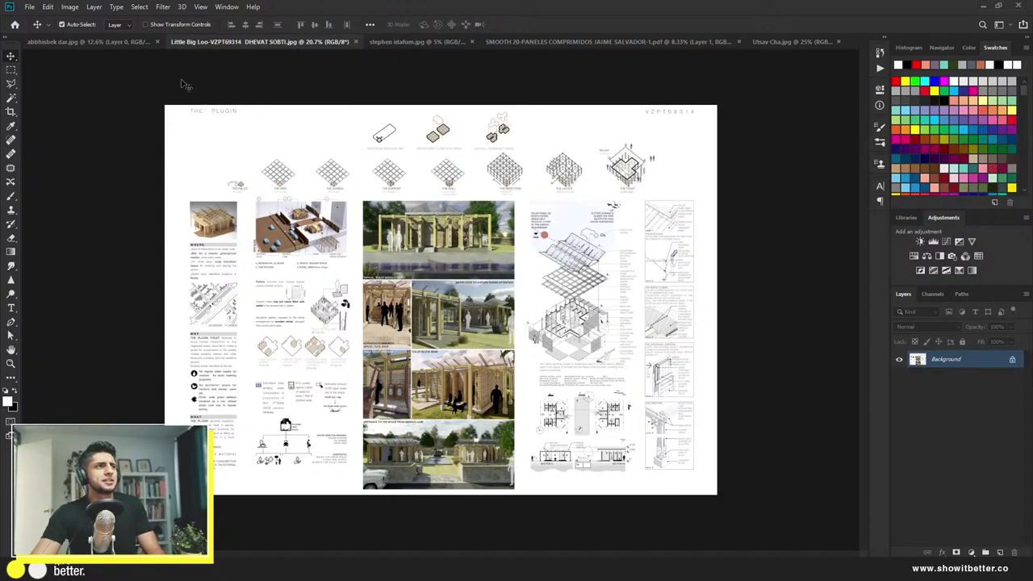
Step: Zoom in and out on the Plugin board, then add a blank layer for markup
{"action": "scroll", "coordinate": [173, 89], "scroll_direction": "up", "scroll_amount": 3}
{"action": "scroll", "coordinate": [156, 85], "scroll_direction": "up", "scroll_amount": 2}
{"action": "scroll", "coordinate": [156, 131], "scroll_direction": "up", "scroll_amount": 1}
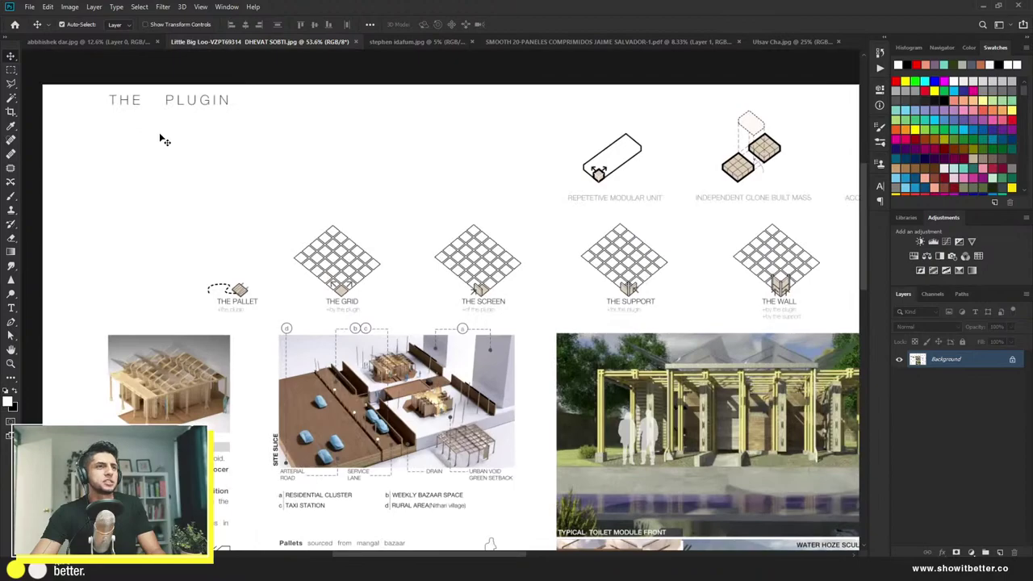
{"action": "scroll", "coordinate": [149, 149], "scroll_direction": "down", "scroll_amount": 3}
{"action": "scroll", "coordinate": [149, 149], "scroll_direction": "down", "scroll_amount": 3}
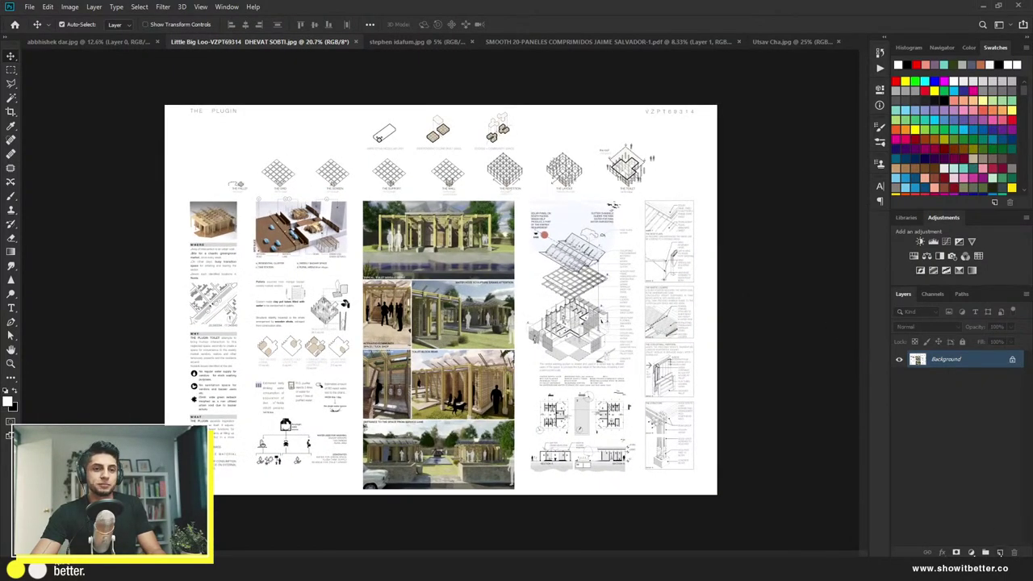
{"action": "key", "text": "ctrl+shift+alt+n"}
Step: Pick red from Swatches and paint trial strokes around the board's margins, undoing the last two
{"action": "key", "text": "b"}
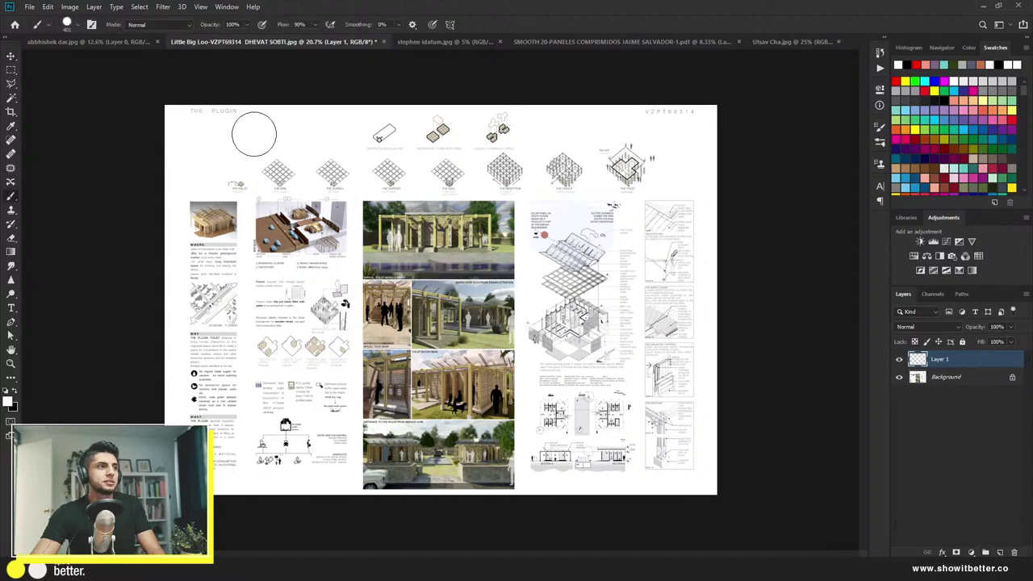
{"action": "left_click", "coordinate": [901, 79]}
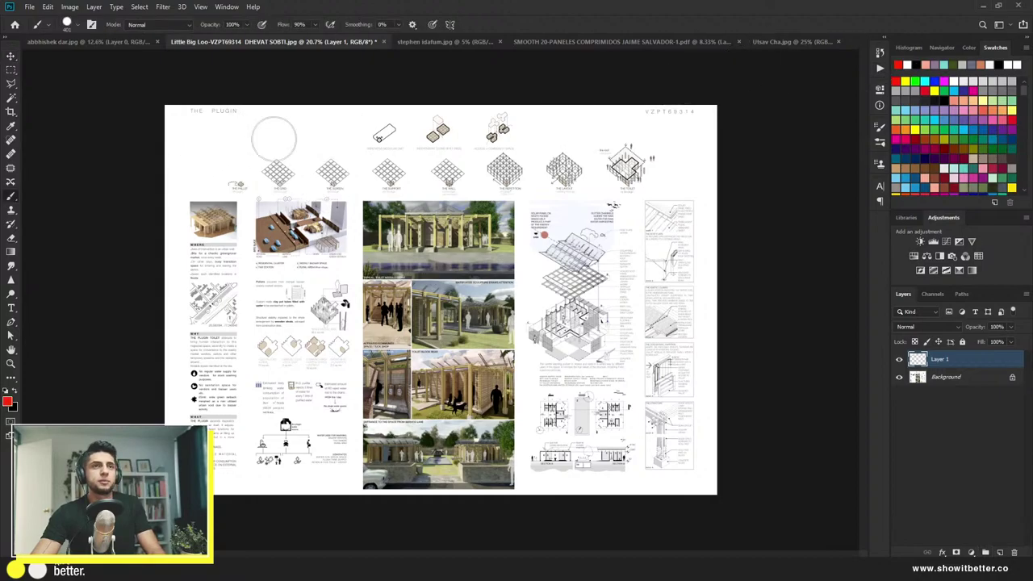
{"action": "left_click_drag", "start_coordinate": [191, 149], "coordinate": [335, 138]}
{"action": "mouse_move", "coordinate": [561, 136]}
{"action": "left_mouse_down"}
{"action": "mouse_move", "coordinate": [624, 131]}
{"action": "mouse_move", "coordinate": [679, 146]}
{"action": "mouse_move", "coordinate": [723, 212]}
{"action": "mouse_move", "coordinate": [727, 511]}
{"action": "mouse_move", "coordinate": [709, 500]}
{"action": "mouse_move", "coordinate": [698, 511]}
{"action": "mouse_move", "coordinate": [541, 504]}
{"action": "mouse_move", "coordinate": [648, 497]}
{"action": "mouse_move", "coordinate": [554, 502]}
{"action": "left_mouse_up"}
{"action": "mouse_move", "coordinate": [312, 495]}
{"action": "left_mouse_down"}
{"action": "mouse_move", "coordinate": [329, 489]}
{"action": "mouse_move", "coordinate": [212, 484]}
{"action": "left_mouse_up"}
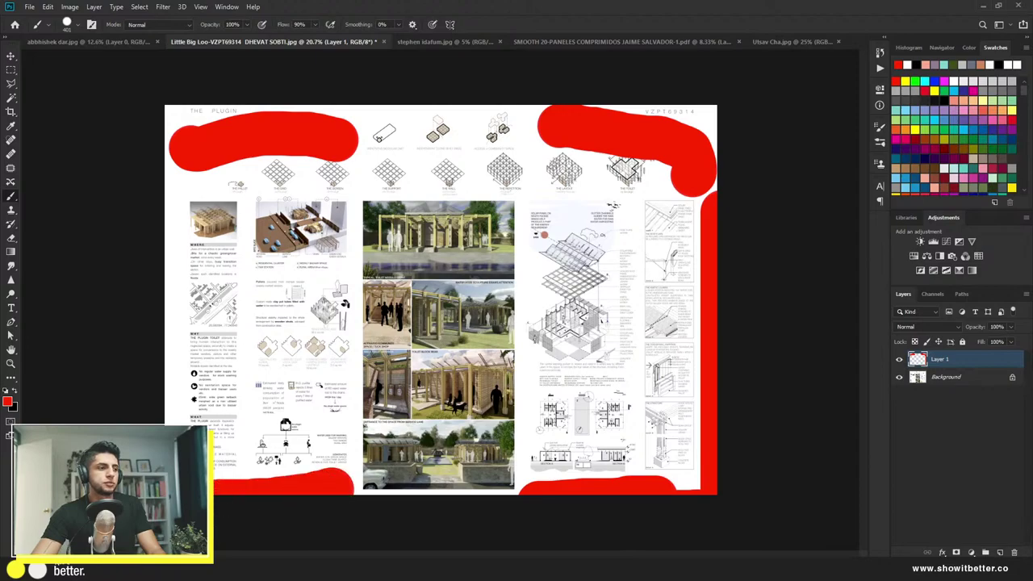
{"action": "left_click_drag", "start_coordinate": [174, 440], "coordinate": [139, 101]}
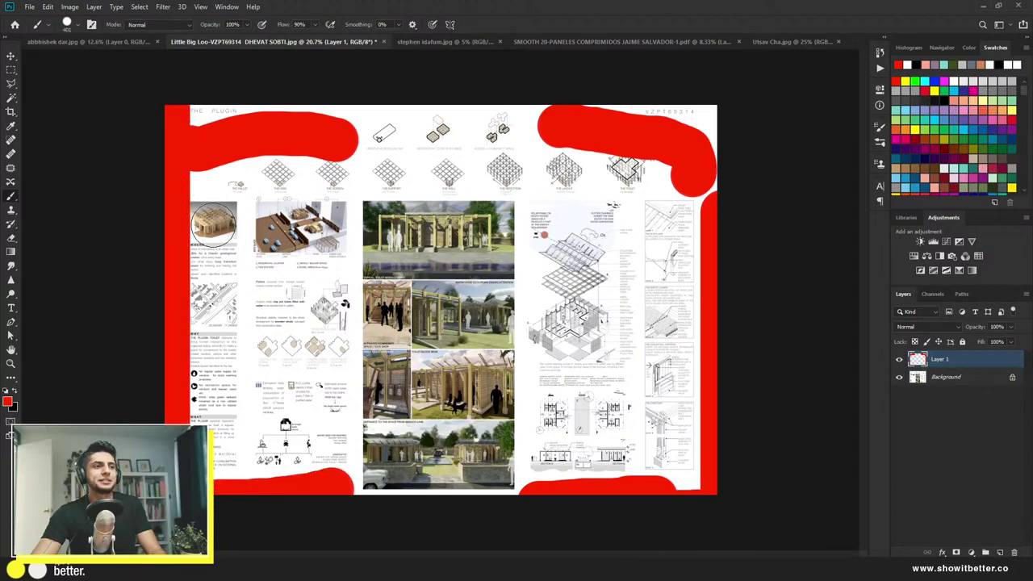
{"action": "key", "text": "ctrl+z"}
{"action": "key", "text": "ctrl+z"}
{"action": "key", "text": "ctrl+z"}
{"action": "key", "text": "ctrl+z"}
{"action": "key", "text": "ctrl+z"}
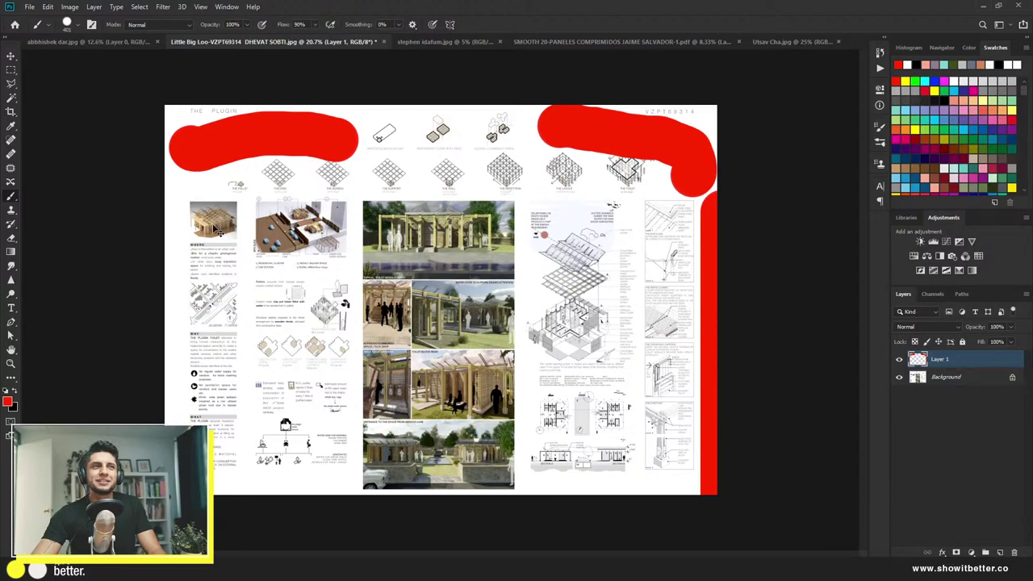
{"action": "key", "text": "ctrl+z"}
Step: Resize the brush to about 159 px and test red lines down the left edge, undoing them
{"action": "left_click_drag", "start_coordinate": [222, 198], "coordinate": [197, 198]}
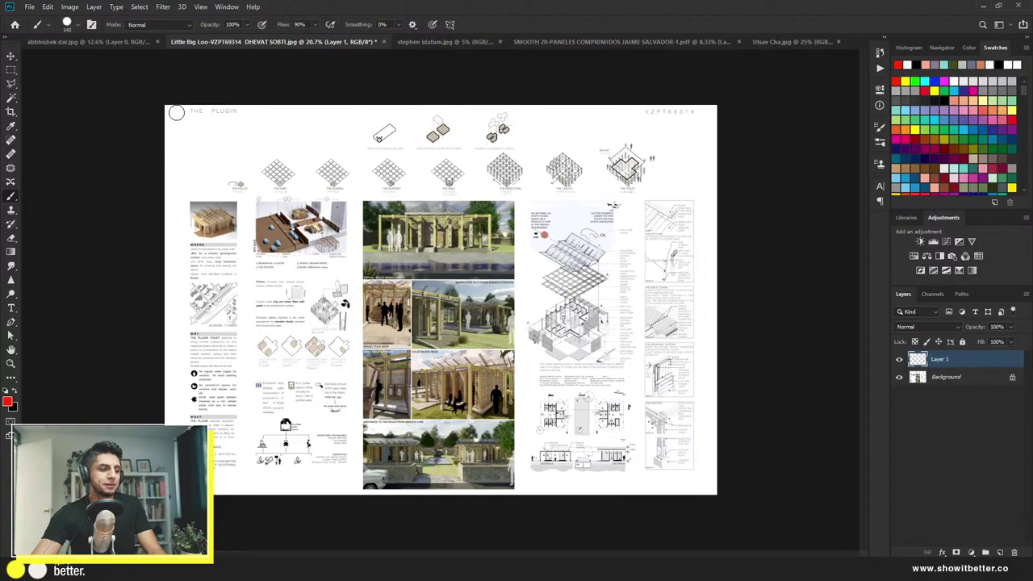
{"action": "left_click_drag", "start_coordinate": [176, 113], "coordinate": [176, 252]}
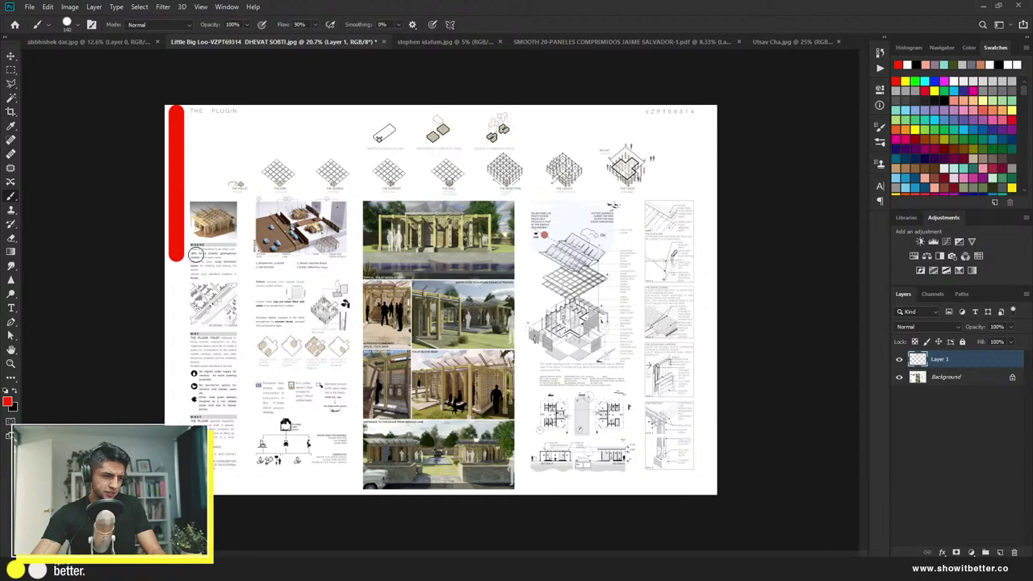
{"action": "left_click_drag", "start_coordinate": [175, 260], "coordinate": [176, 424]}
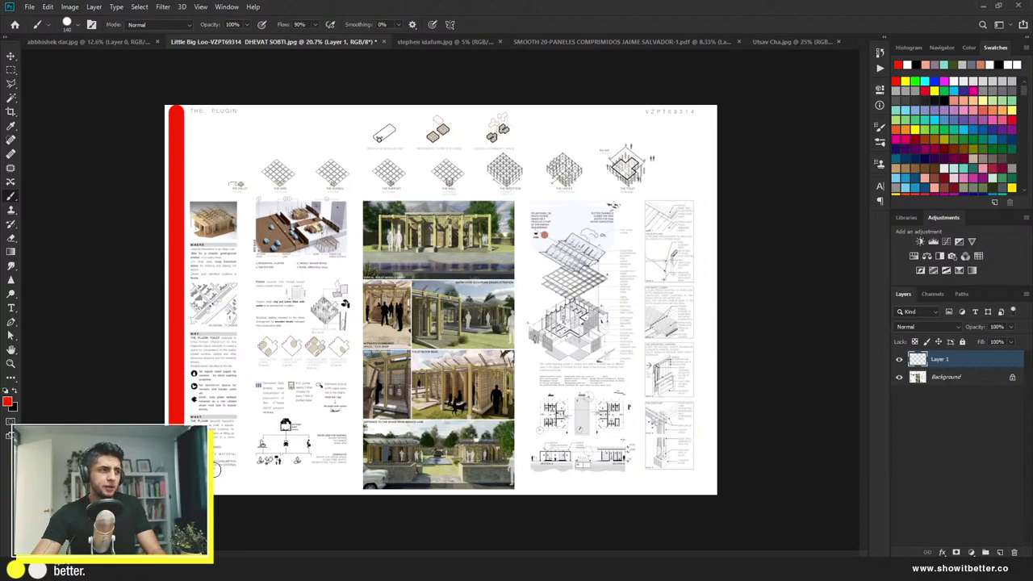
{"action": "key", "text": "ctrl+z"}
{"action": "right_click", "coordinate": [180, 138], "text": "alt"}
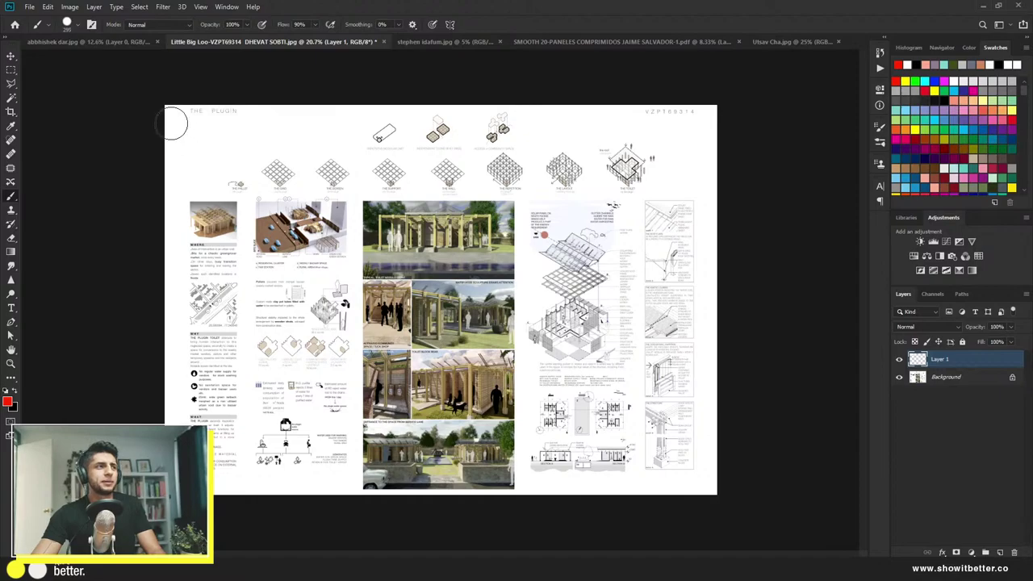
{"action": "left_click_drag", "start_coordinate": [173, 120], "coordinate": [175, 423]}
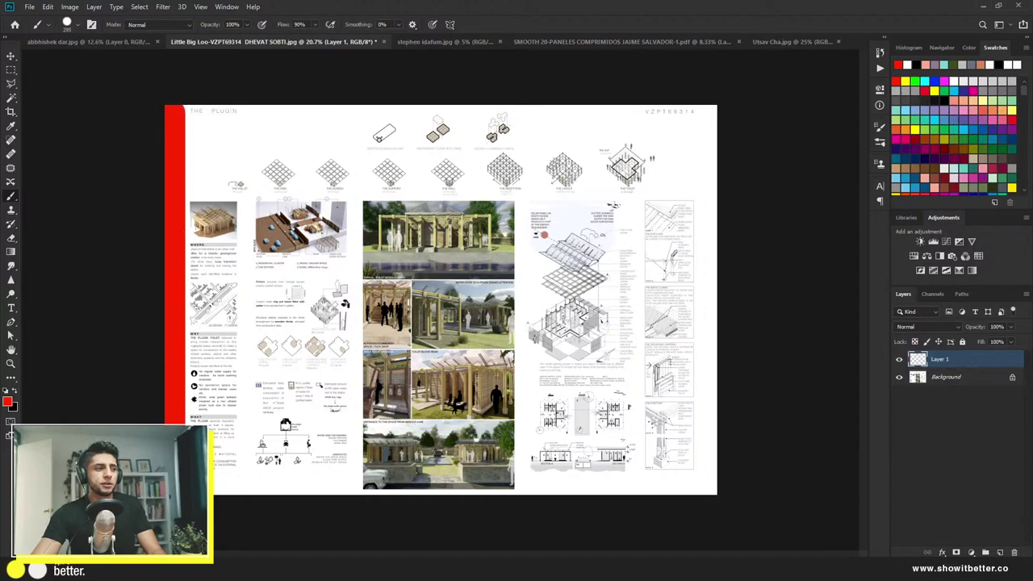
{"action": "key", "text": "ctrl+z"}
Step: Test red strokes along the bottom and top edges with a much smaller brush, then undo them
{"action": "left_click_drag", "start_coordinate": [213, 484], "coordinate": [705, 476]}
{"action": "key", "text": "ctrl+z"}
{"action": "key", "text": "ctrl+z"}
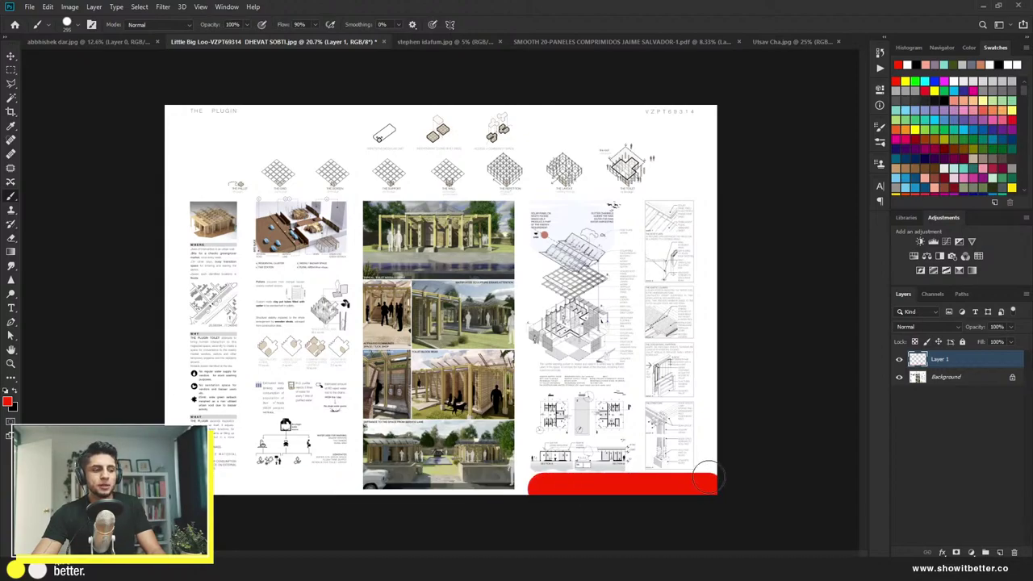
{"action": "key", "text": "ctrl+z"}
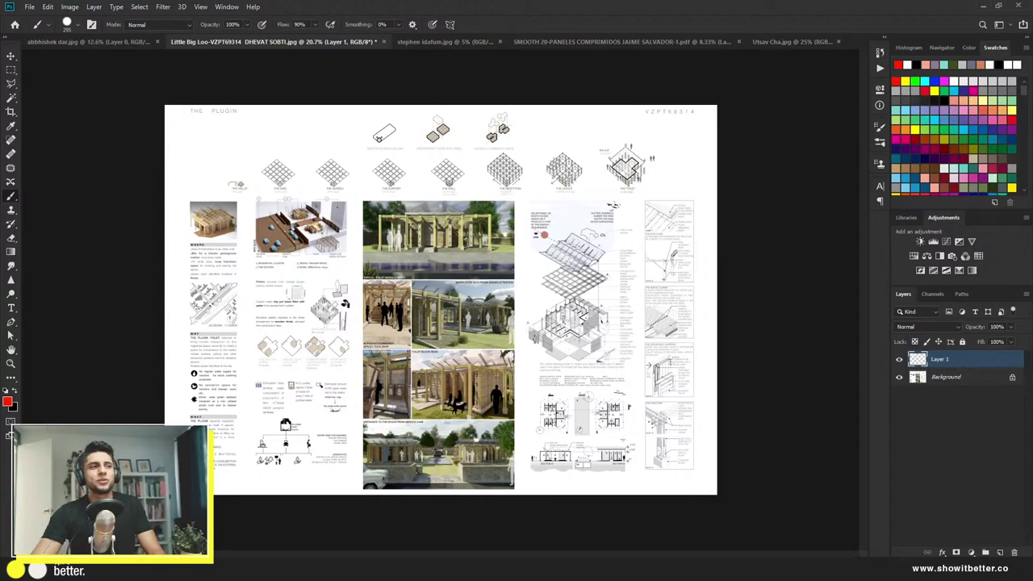
{"action": "key", "text": "bracketleft"}
{"action": "key", "text": "bracketleft"}
{"action": "key", "text": "bracketleft"}
{"action": "key", "text": "bracketleft"}
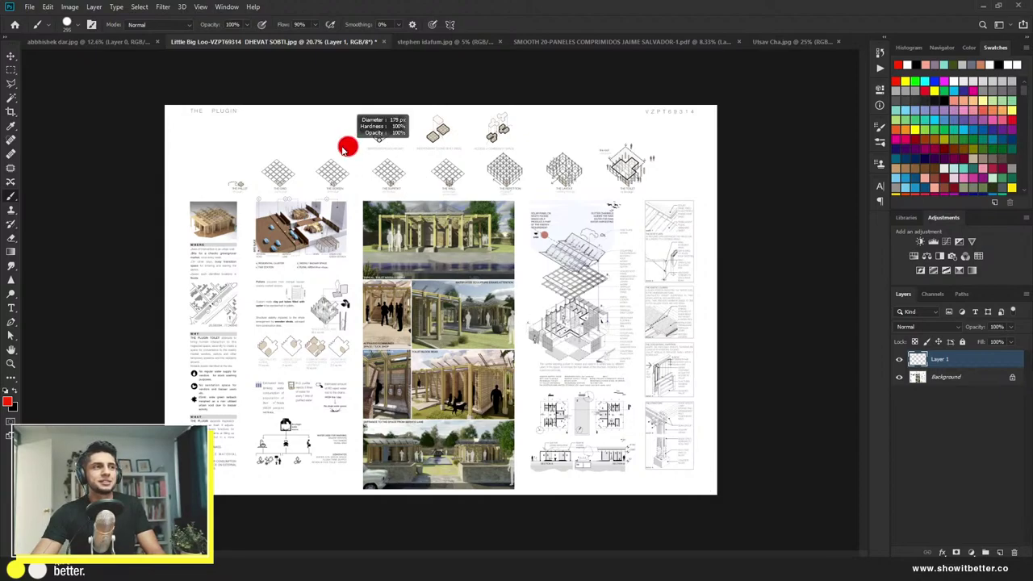
{"action": "mouse_move", "coordinate": [359, 115]}
{"action": "left_mouse_down"}
{"action": "mouse_move", "coordinate": [305, 145]}
{"action": "mouse_move", "coordinate": [182, 163]}
{"action": "mouse_move", "coordinate": [175, 198]}
{"action": "mouse_move", "coordinate": [184, 407]}
{"action": "mouse_move", "coordinate": [281, 473]}
{"action": "mouse_move", "coordinate": [339, 476]}
{"action": "mouse_move", "coordinate": [358, 502]}
{"action": "mouse_move", "coordinate": [531, 475]}
{"action": "mouse_move", "coordinate": [686, 475]}
{"action": "mouse_move", "coordinate": [697, 448]}
{"action": "mouse_move", "coordinate": [695, 196]}
{"action": "mouse_move", "coordinate": [663, 187]}
{"action": "mouse_move", "coordinate": [659, 160]}
{"action": "mouse_move", "coordinate": [595, 138]}
{"action": "left_mouse_up"}
{"action": "left_click_drag", "start_coordinate": [516, 107], "coordinate": [369, 111]}
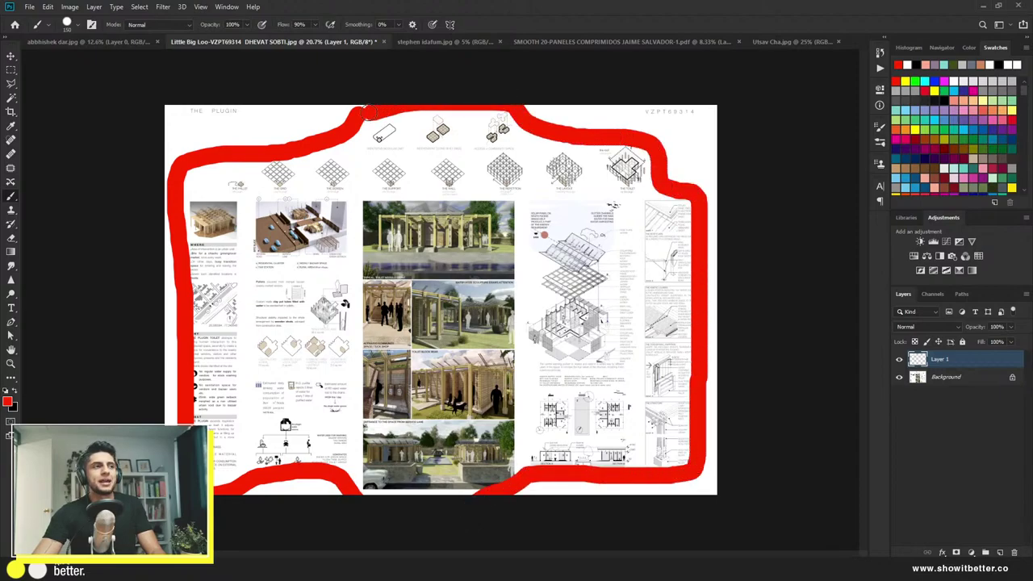
{"action": "key", "text": "ctrl+z"}
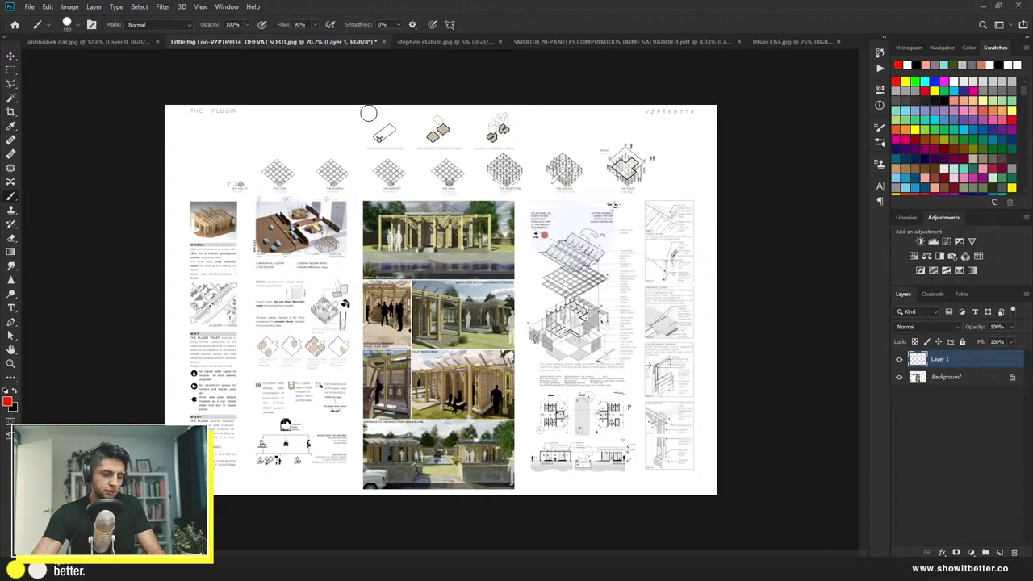
{"action": "key", "text": "v"}
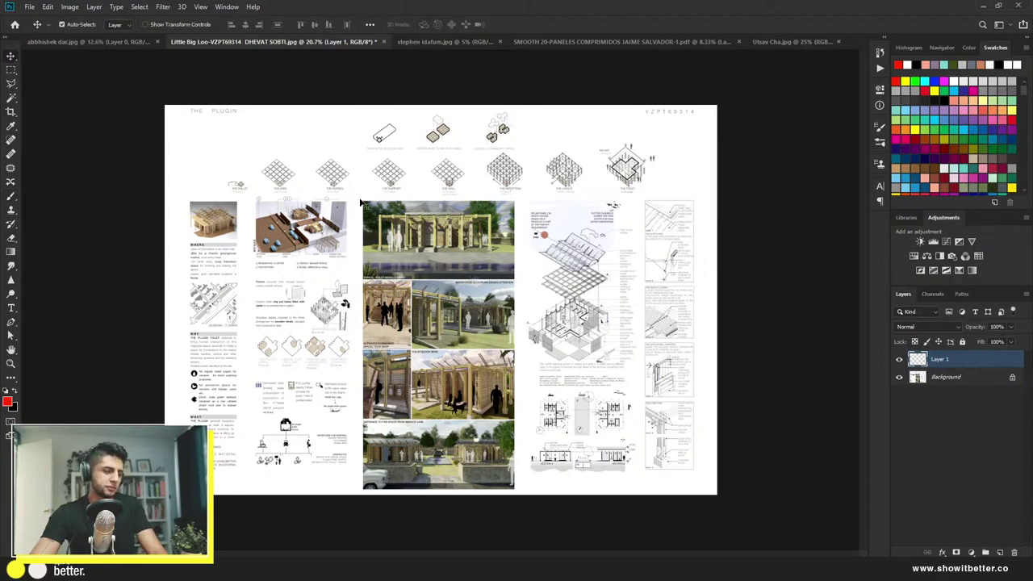
{"action": "scroll", "coordinate": [362, 202], "scroll_direction": "up", "scroll_amount": 5}
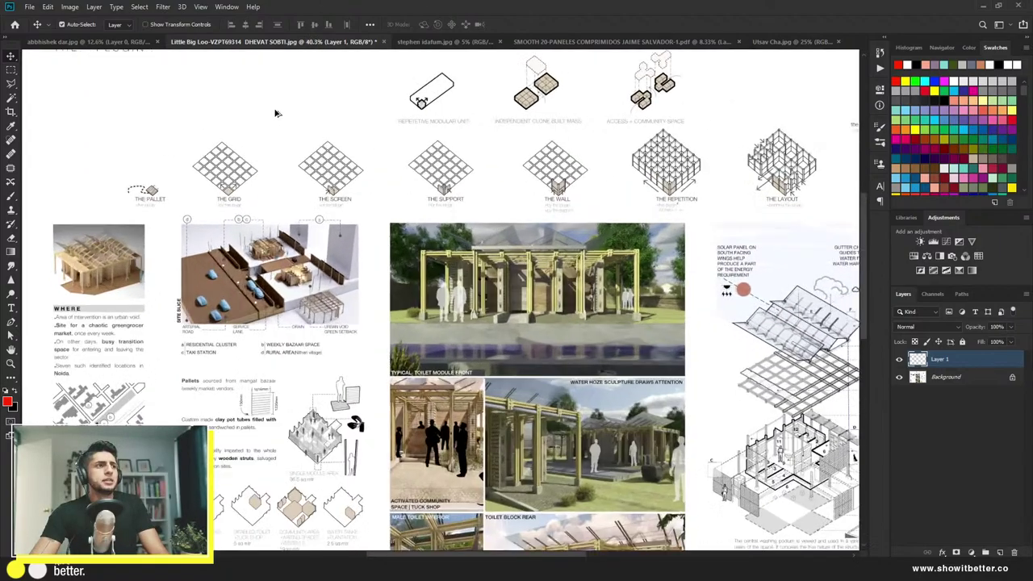
{"action": "scroll", "coordinate": [354, 174], "scroll_direction": "up", "scroll_amount": 1}
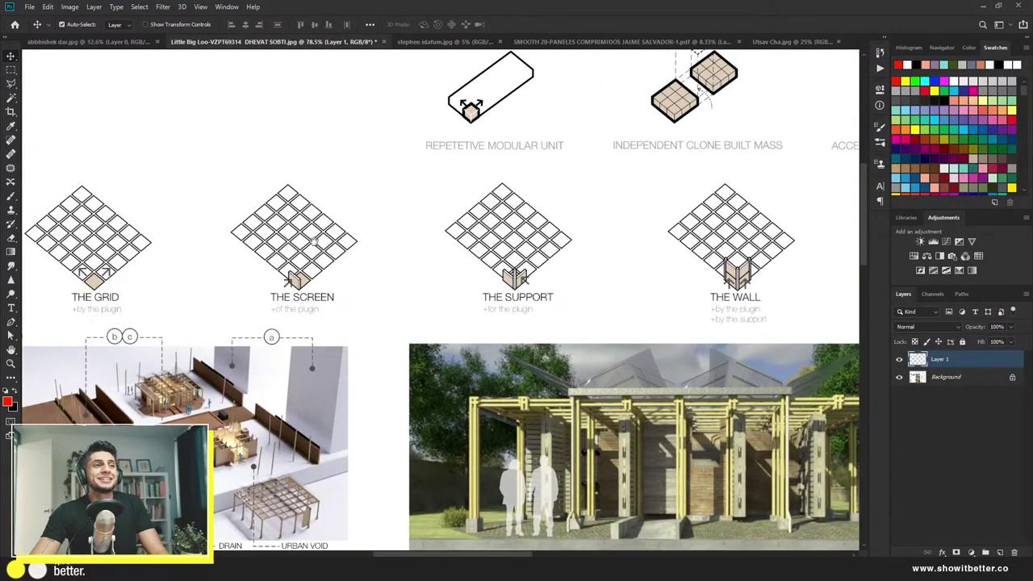
{"action": "left_click_drag", "start_coordinate": [315, 239], "coordinate": [267, 268]}
{"action": "scroll", "coordinate": [271, 274], "scroll_direction": "down", "scroll_amount": 2}
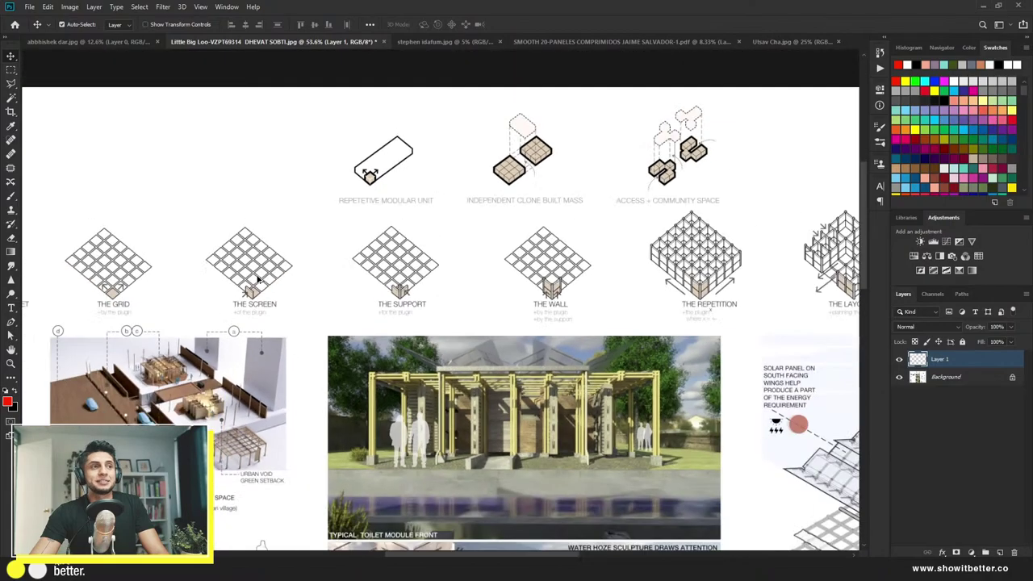
{"action": "scroll", "coordinate": [311, 244], "scroll_direction": "up", "scroll_amount": 3}
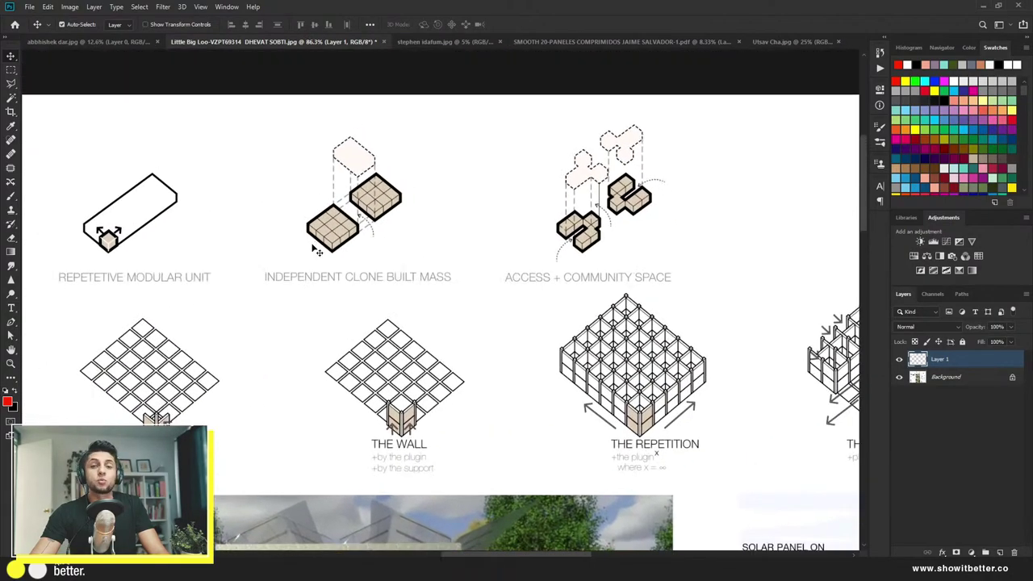
{"action": "scroll", "coordinate": [317, 251], "scroll_direction": "down", "scroll_amount": 4}
{"action": "scroll", "coordinate": [510, 343], "scroll_direction": "down", "scroll_amount": 3}
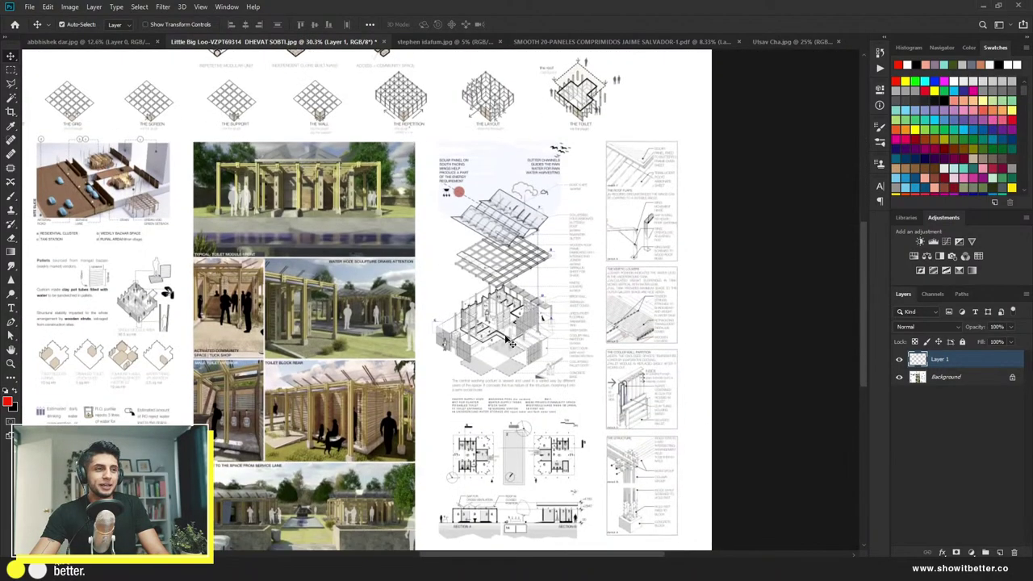
{"action": "scroll", "coordinate": [510, 342], "scroll_direction": "up", "scroll_amount": 4}
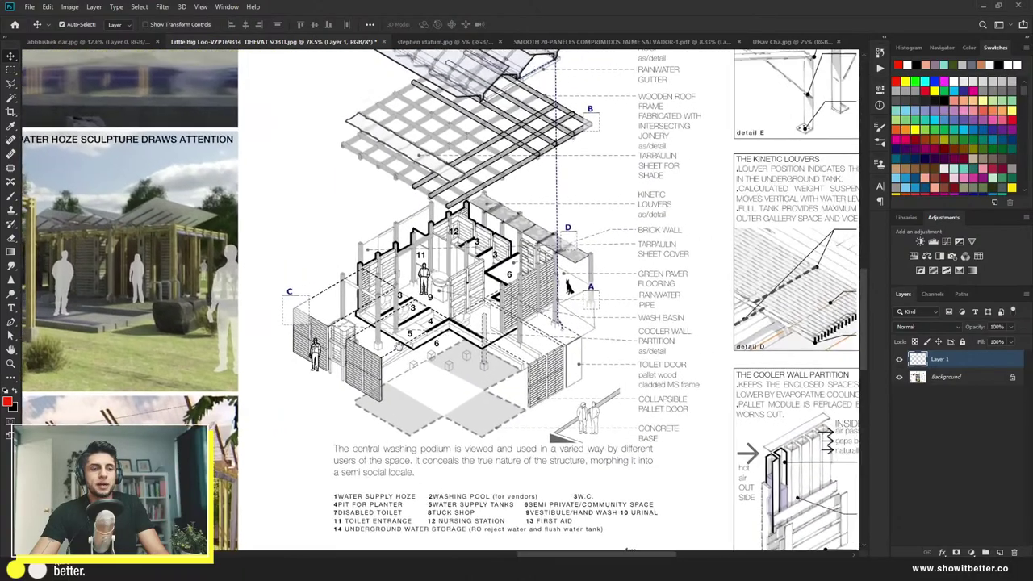
{"action": "mouse_move", "coordinate": [687, 313]}
{"action": "left_mouse_down"}
{"action": "mouse_move", "coordinate": [437, 388]}
{"action": "mouse_move", "coordinate": [437, 322]}
{"action": "mouse_move", "coordinate": [460, 213]}
{"action": "left_mouse_up"}
{"action": "mouse_move", "coordinate": [449, 354]}
{"action": "left_mouse_down"}
{"action": "mouse_move", "coordinate": [442, 371]}
{"action": "mouse_move", "coordinate": [564, 347]}
{"action": "mouse_move", "coordinate": [613, 258]}
{"action": "mouse_move", "coordinate": [516, 339]}
{"action": "mouse_move", "coordinate": [454, 311]}
{"action": "left_mouse_up"}
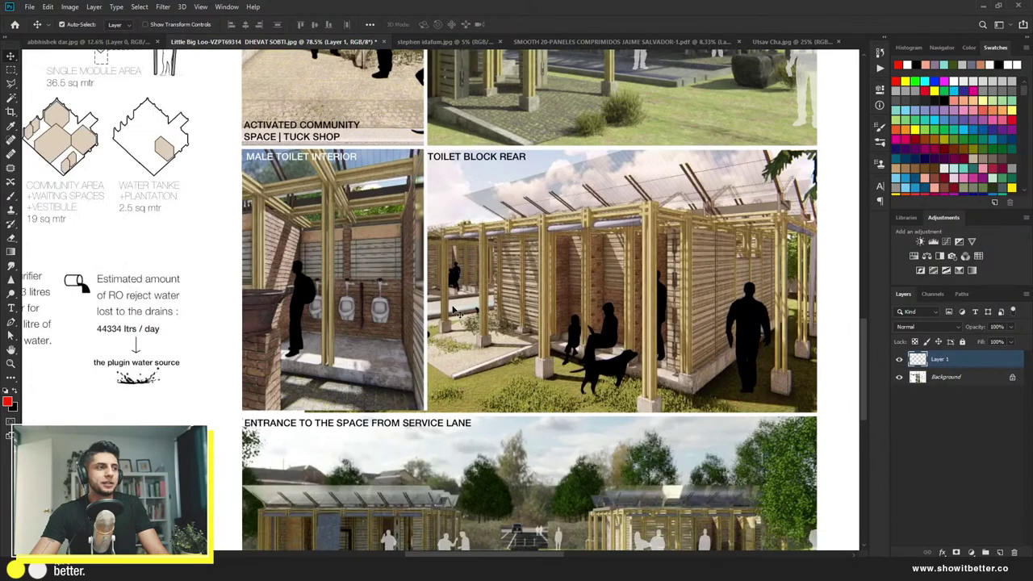
{"action": "scroll", "coordinate": [454, 311], "scroll_direction": "down", "scroll_amount": 5}
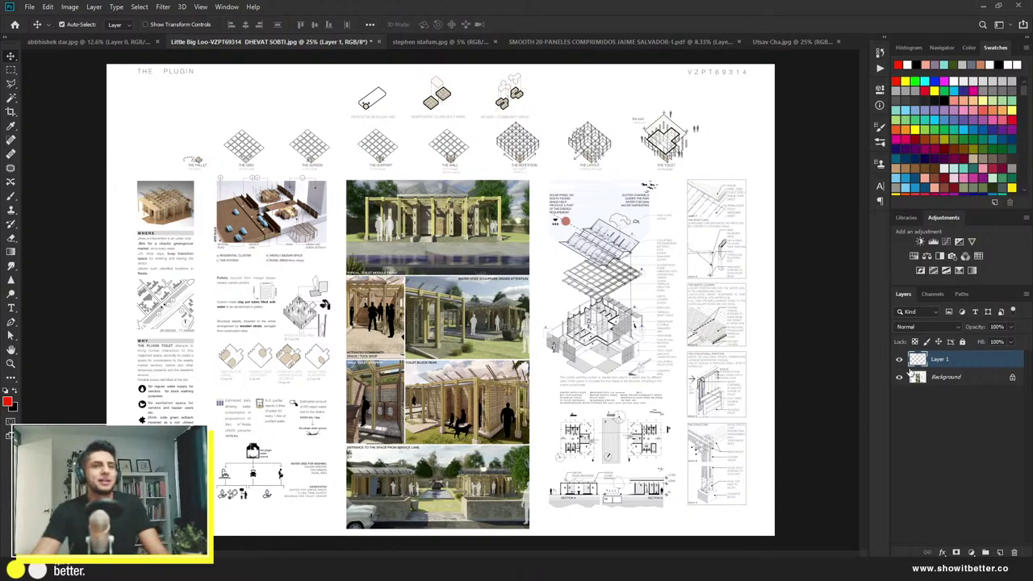
Step: Unlock and duplicate the board layer, then copy the top row of grid diagrams to Layer 2
{"action": "left_click", "coordinate": [1012, 377]}
{"action": "key", "text": "ctrl+j"}
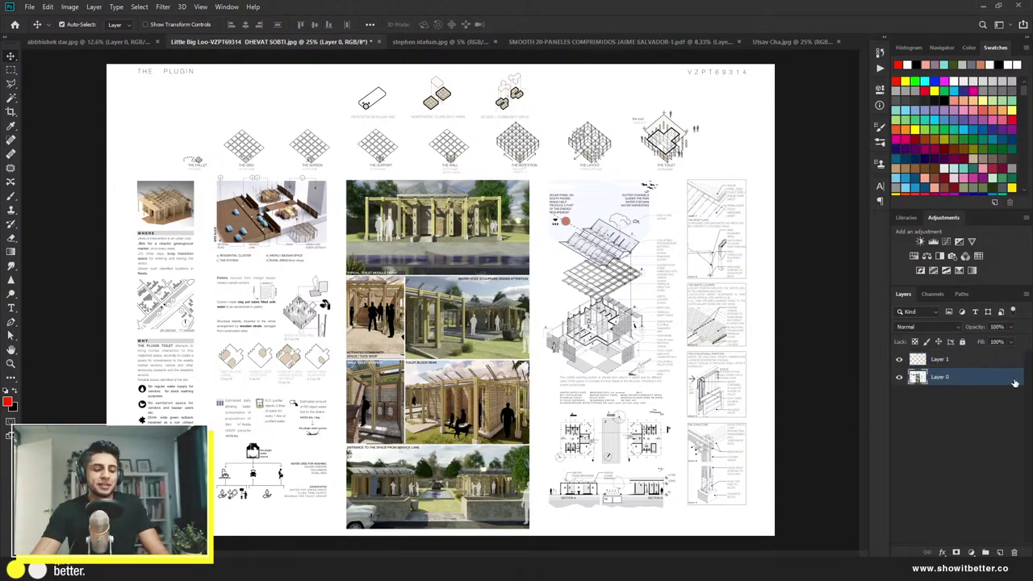
{"action": "key", "text": "m"}
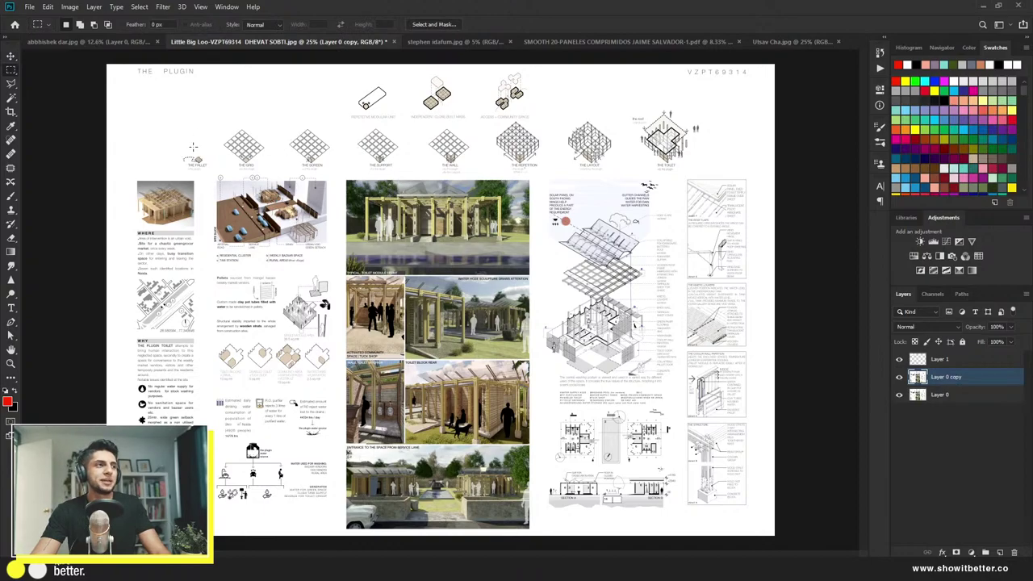
{"action": "left_click_drag", "start_coordinate": [177, 124], "coordinate": [719, 170]}
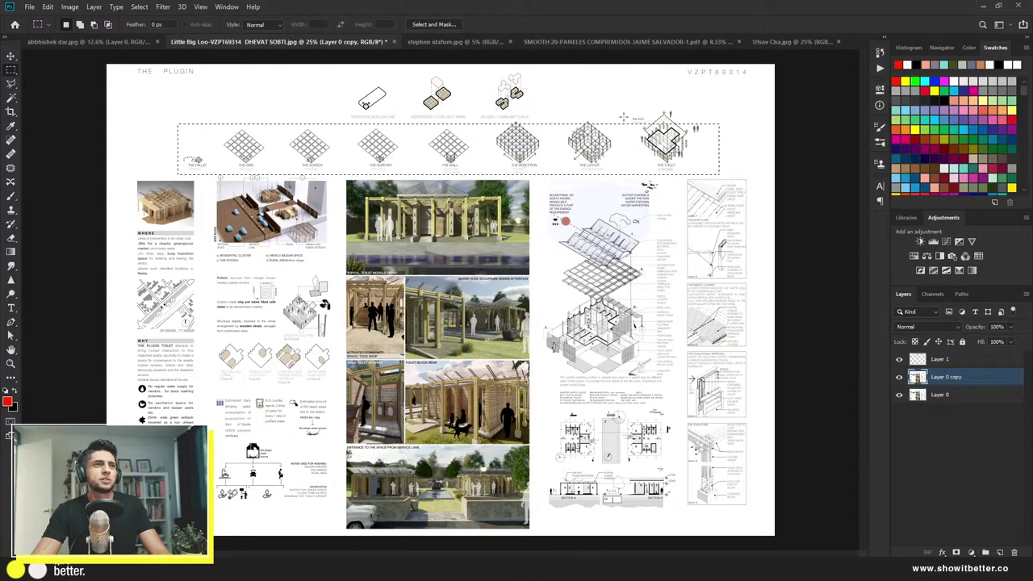
{"action": "left_click_drag", "start_coordinate": [622, 102], "coordinate": [718, 159]}
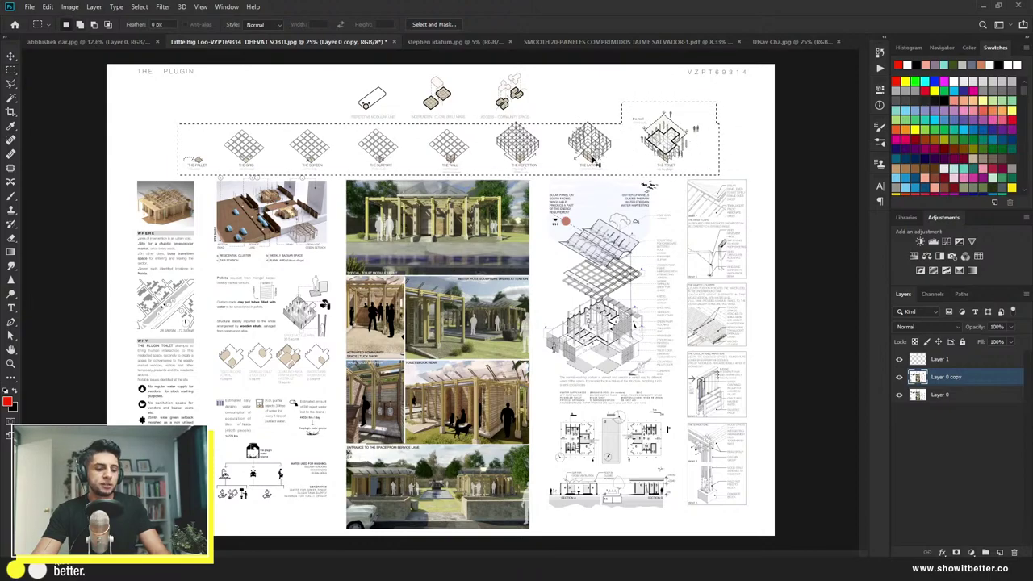
{"action": "key", "text": "ctrl+t"}
{"action": "key", "text": "Return"}
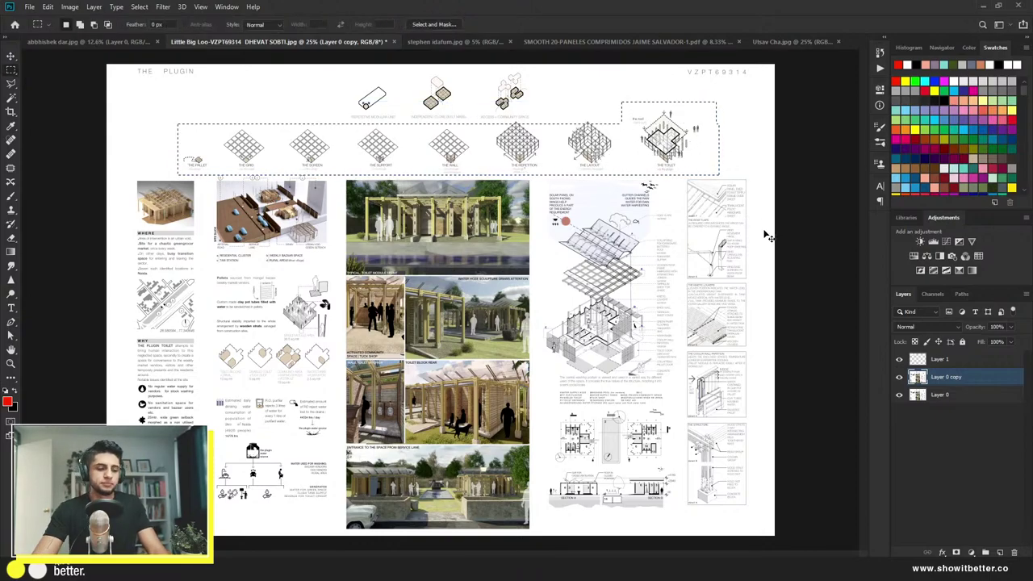
{"action": "key", "text": "ctrl+j"}
Step: Test-shift the grid diagram row left and back, then marquee the three top icons
{"action": "key", "text": "ctrl+t"}
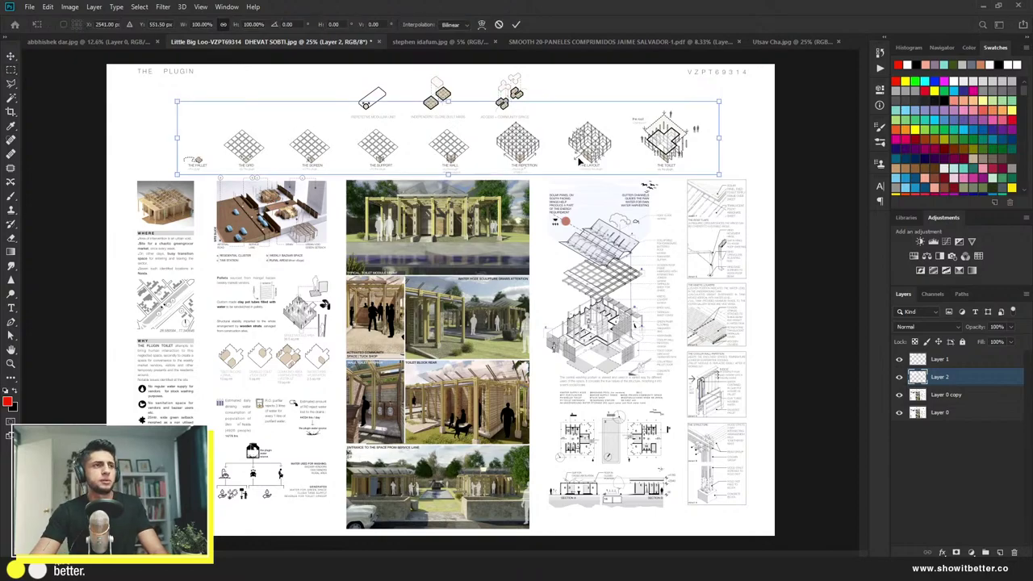
{"action": "left_click_drag", "start_coordinate": [574, 157], "coordinate": [569, 150]}
{"action": "key", "text": "Return"}
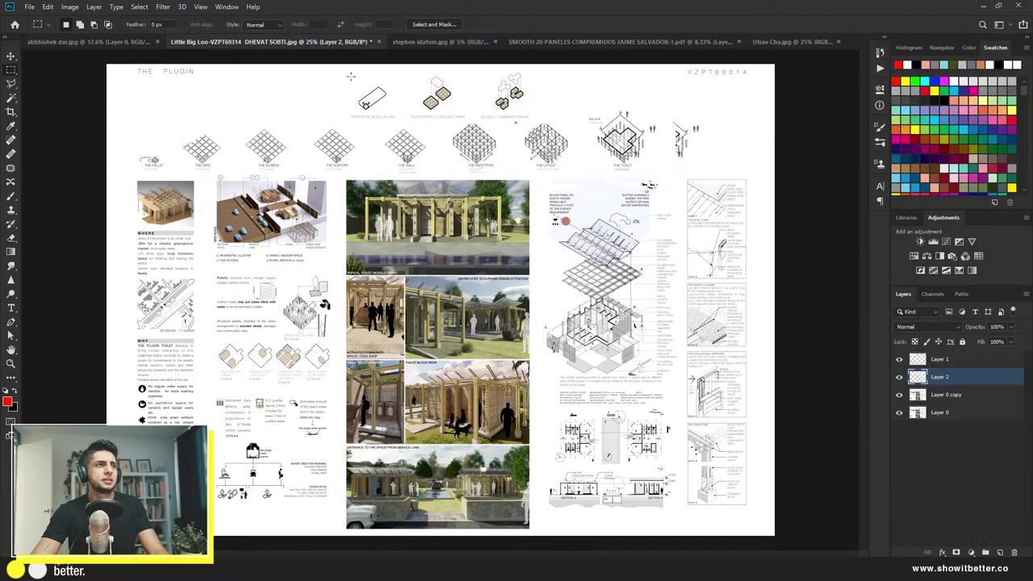
{"action": "left_click_drag", "start_coordinate": [340, 66], "coordinate": [537, 127]}
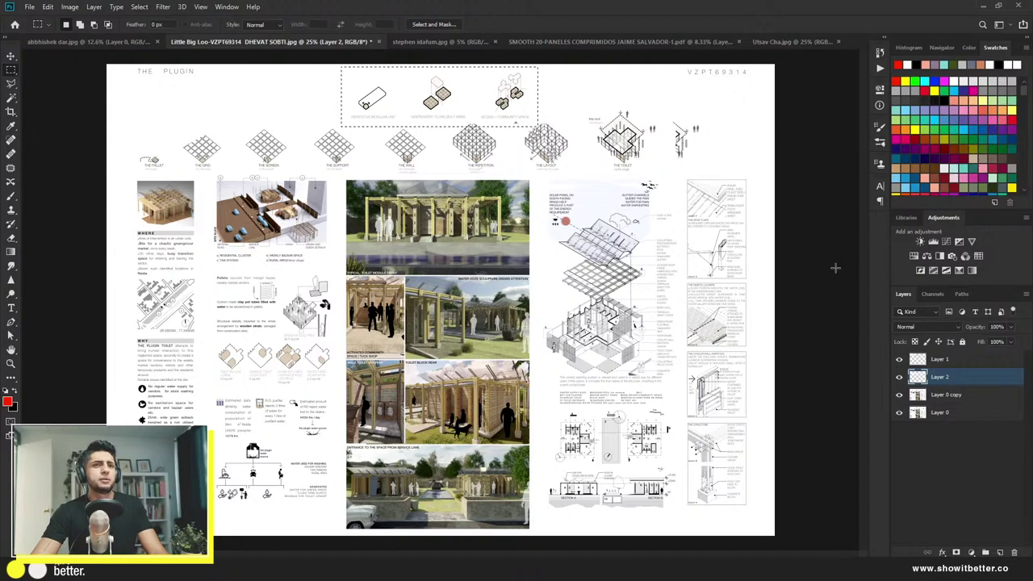
Step: Copy the three icons onto Layer 3, move them toward the left edge, and stack it above Layer 2
{"action": "left_click", "coordinate": [942, 395]}
{"action": "key", "text": "ctrl+j"}
{"action": "key", "text": "ctrl+t"}
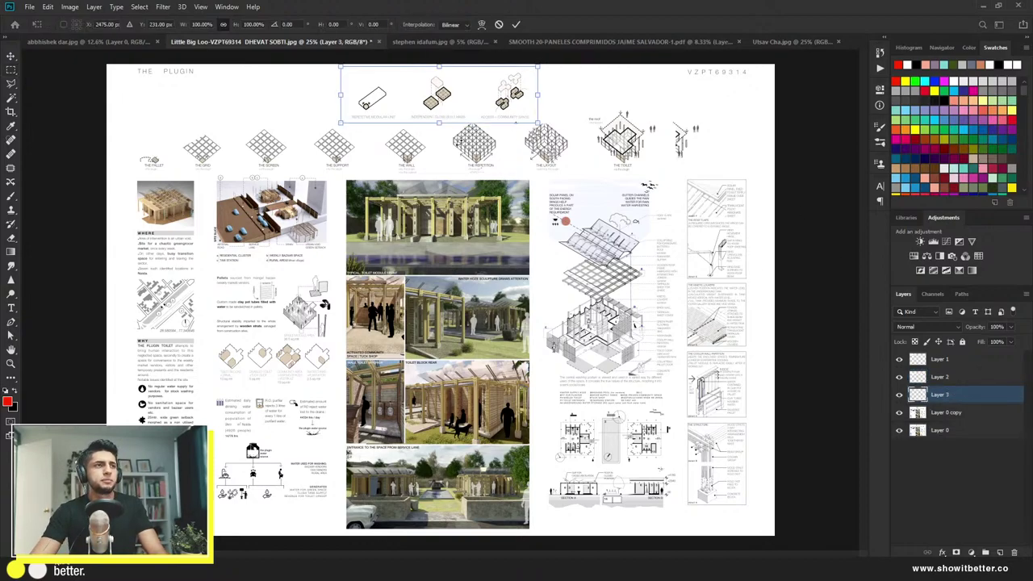
{"action": "left_click_drag", "start_coordinate": [504, 112], "coordinate": [298, 113]}
{"action": "key", "text": "Return"}
{"action": "left_click_drag", "start_coordinate": [968, 401], "coordinate": [953, 386]}
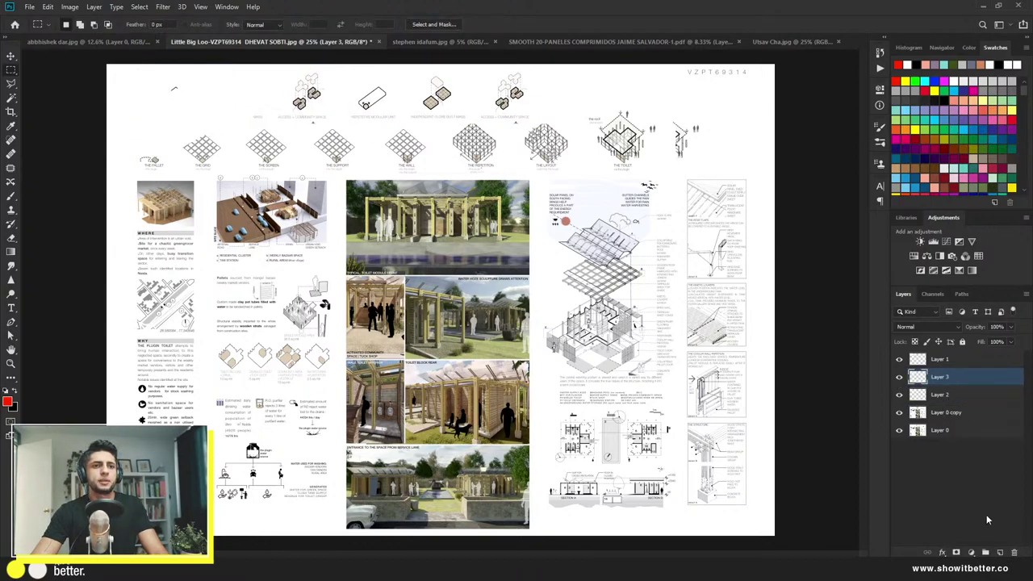
Step: Add a new layer and test red and white strokes over the toilet diagram, undoing both
{"action": "left_click", "coordinate": [1001, 552]}
{"action": "key", "text": "b"}
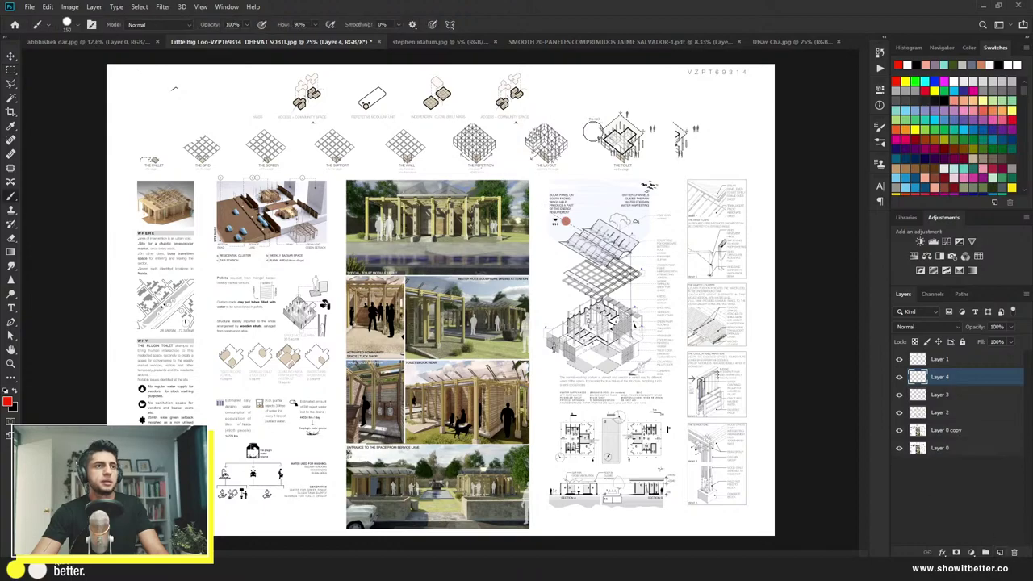
{"action": "mouse_move", "coordinate": [612, 137]}
{"action": "left_mouse_down"}
{"action": "mouse_move", "coordinate": [655, 135]}
{"action": "mouse_move", "coordinate": [468, 141]}
{"action": "left_mouse_up"}
{"action": "key", "text": "ctrl+z"}
{"action": "key", "text": "x"}
{"action": "key", "text": "ctrl+z"}
Step: Add another layer, test-move the icon copy left and back, hide Layer 3, and nudge the top diagrams
{"action": "left_click", "coordinate": [950, 430]}
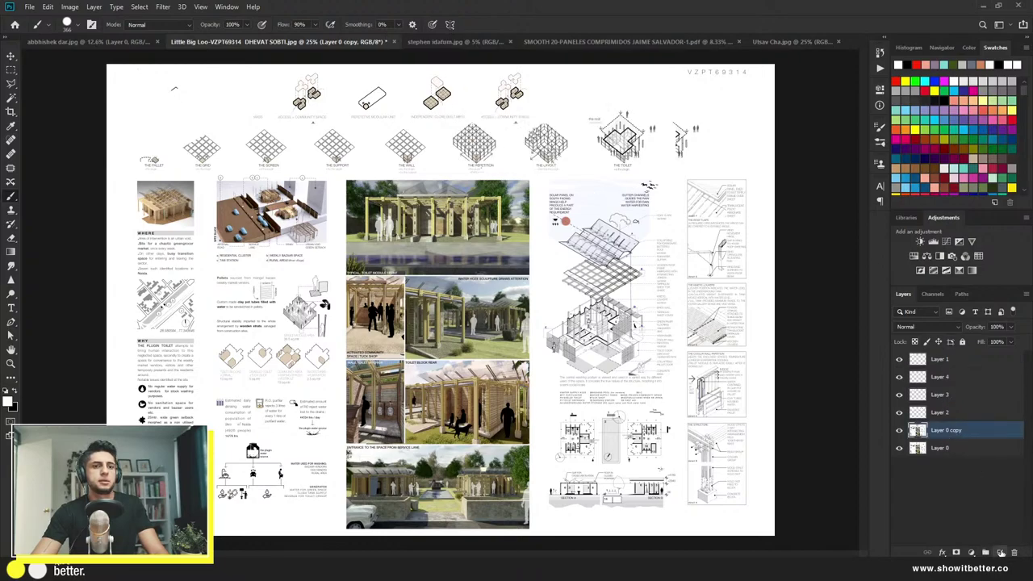
{"action": "left_click", "coordinate": [1001, 552]}
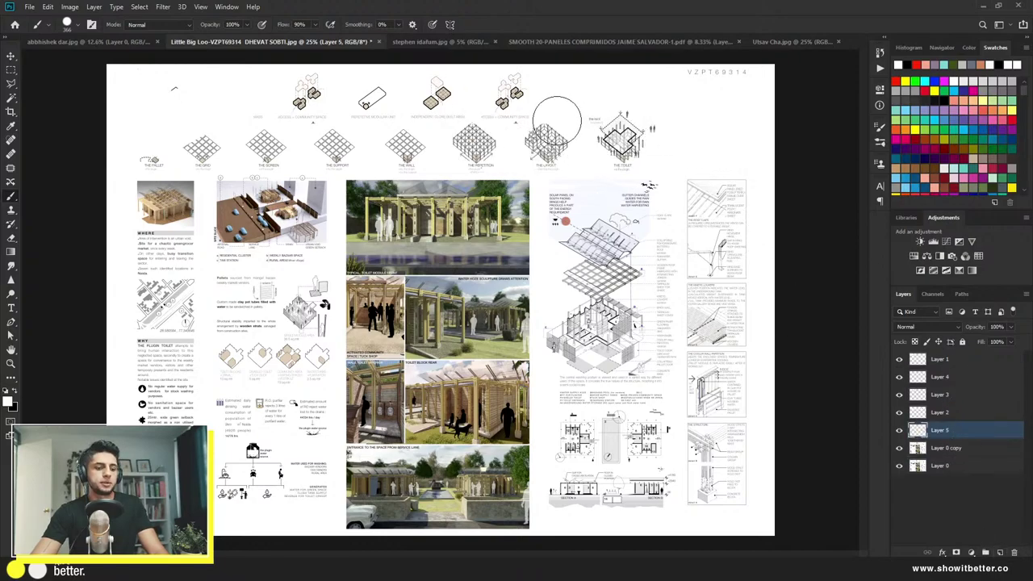
{"action": "key", "text": "v"}
{"action": "left_click_drag", "start_coordinate": [305, 104], "coordinate": [242, 80]}
{"action": "key", "text": "ctrl+z"}
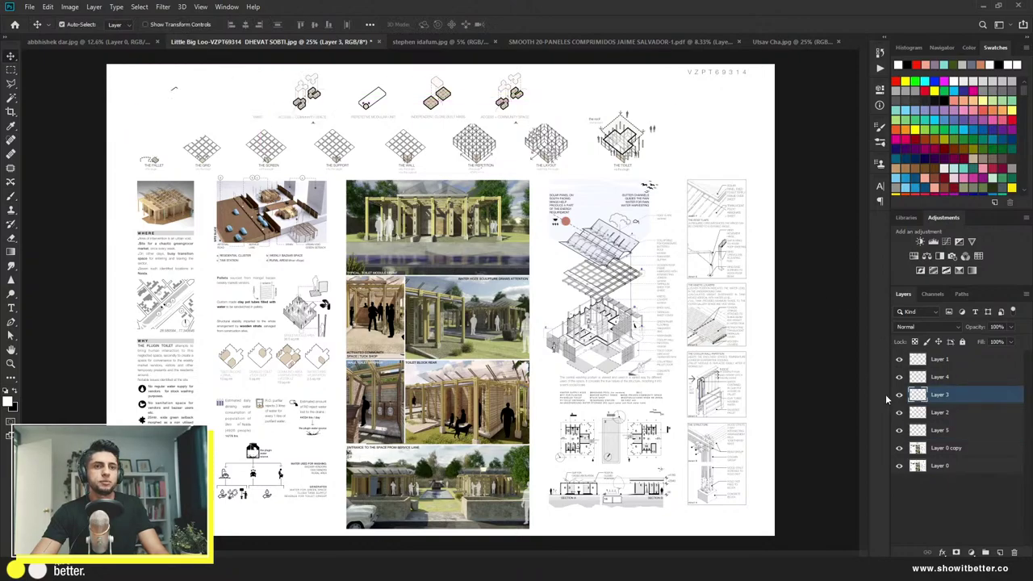
{"action": "left_click", "coordinate": [898, 396]}
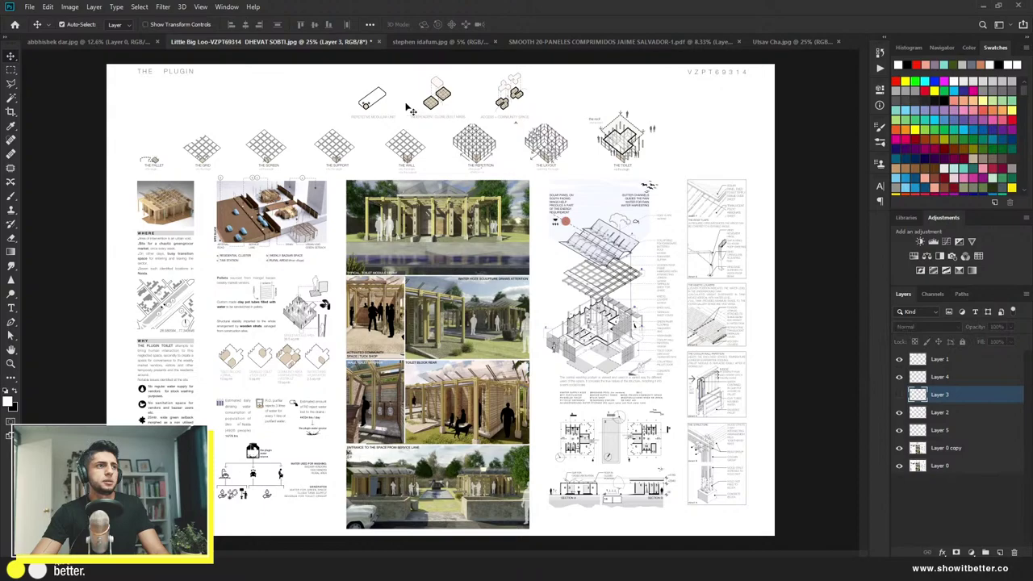
{"action": "left_click_drag", "start_coordinate": [430, 105], "coordinate": [370, 107]}
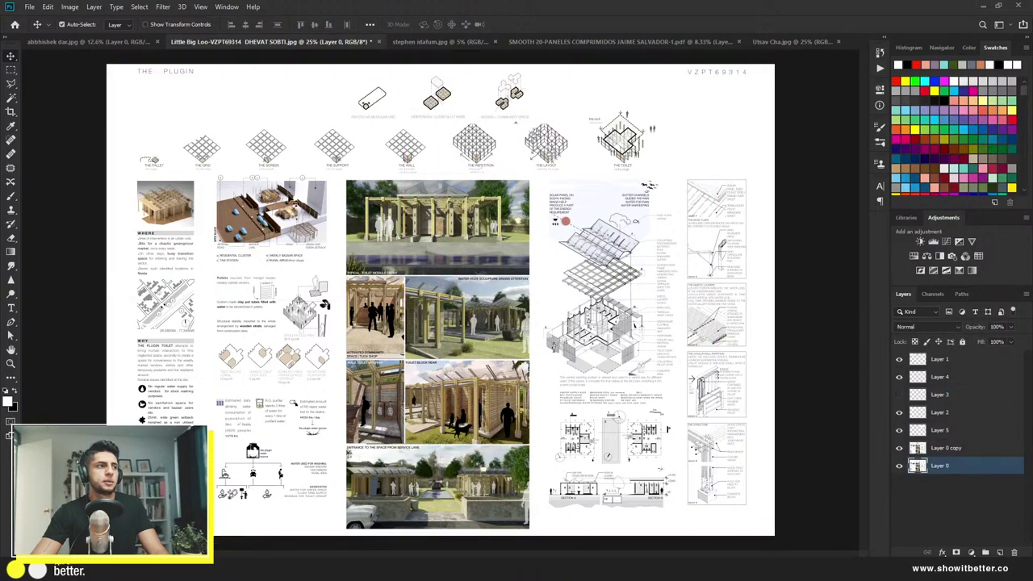
{"action": "left_click", "coordinate": [406, 257]}
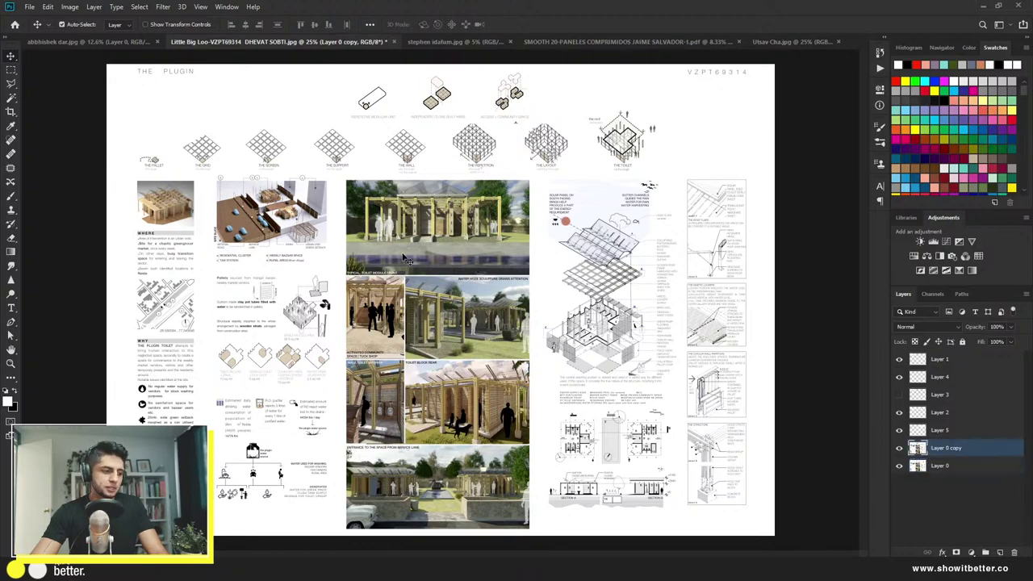
{"action": "key", "text": "m"}
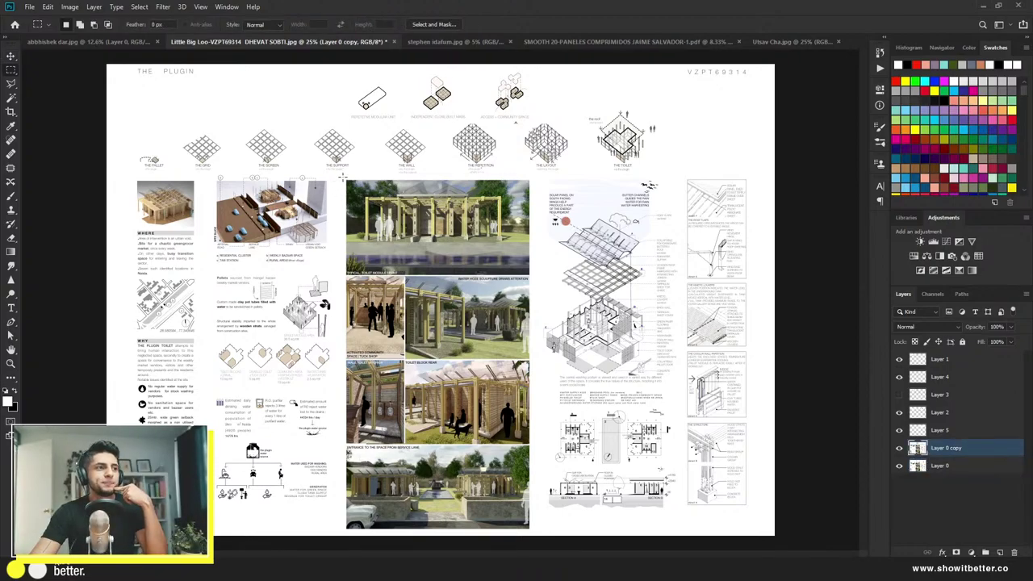
Step: Copy the pavilion render column onto a new Layer 6 at the top of the stack
{"action": "left_click_drag", "start_coordinate": [344, 178], "coordinate": [533, 530]}
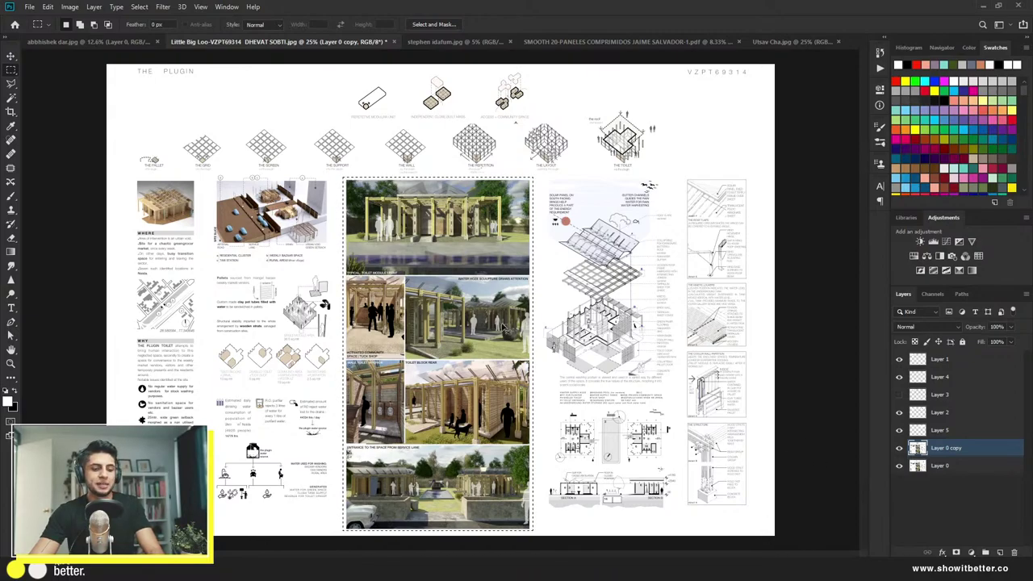
{"action": "key", "text": "ctrl+j"}
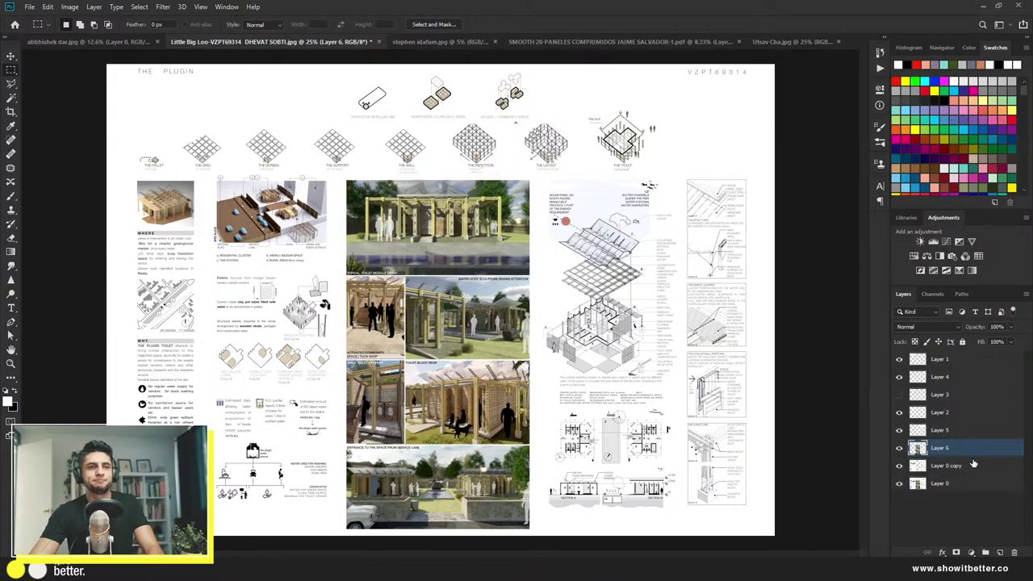
{"action": "left_click_drag", "start_coordinate": [962, 450], "coordinate": [960, 359]}
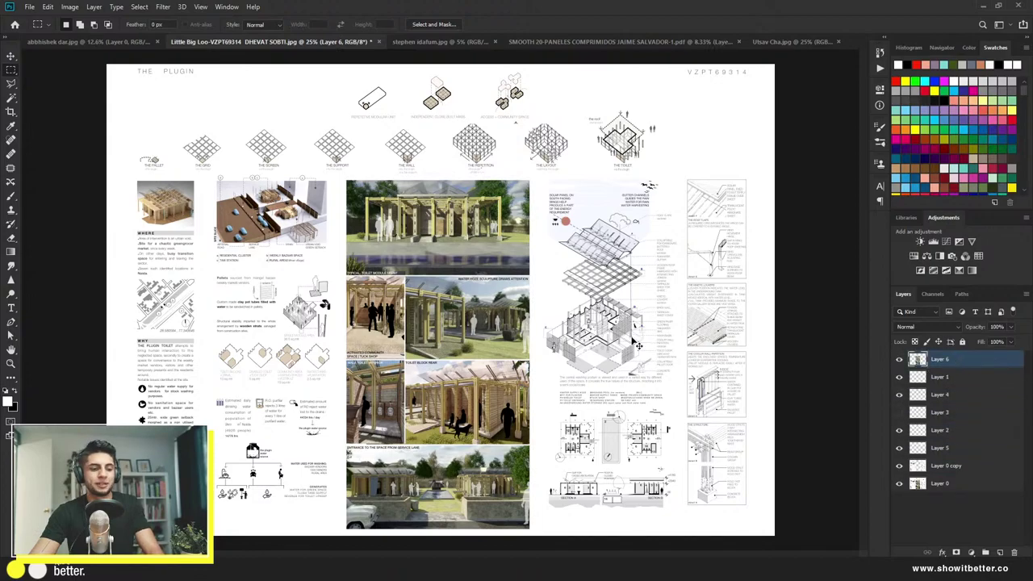
Step: Test-slide the render column right then left, cancelling and undoing both moves
{"action": "key", "text": "ctrl+t"}
{"action": "left_click_drag", "start_coordinate": [468, 323], "coordinate": [691, 321]}
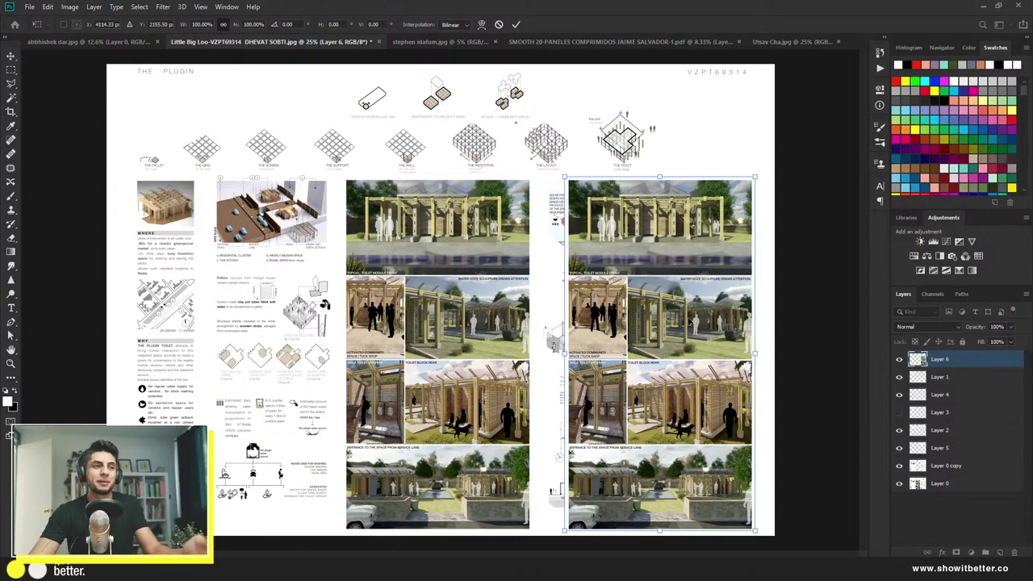
{"action": "key", "text": "Escape"}
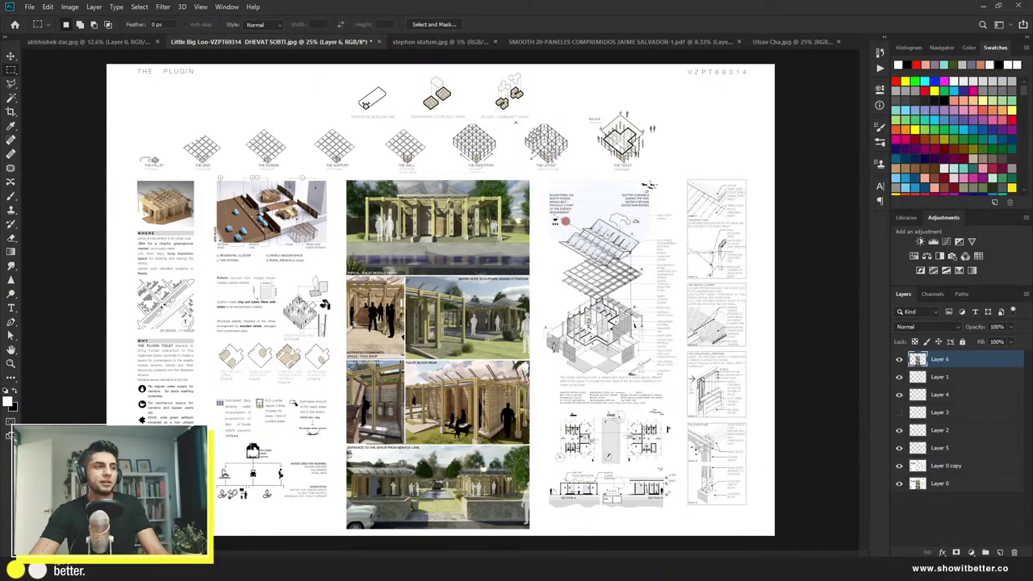
{"action": "key", "text": "v"}
{"action": "left_click_drag", "start_coordinate": [402, 315], "coordinate": [191, 301]}
{"action": "key", "text": "ctrl+z"}
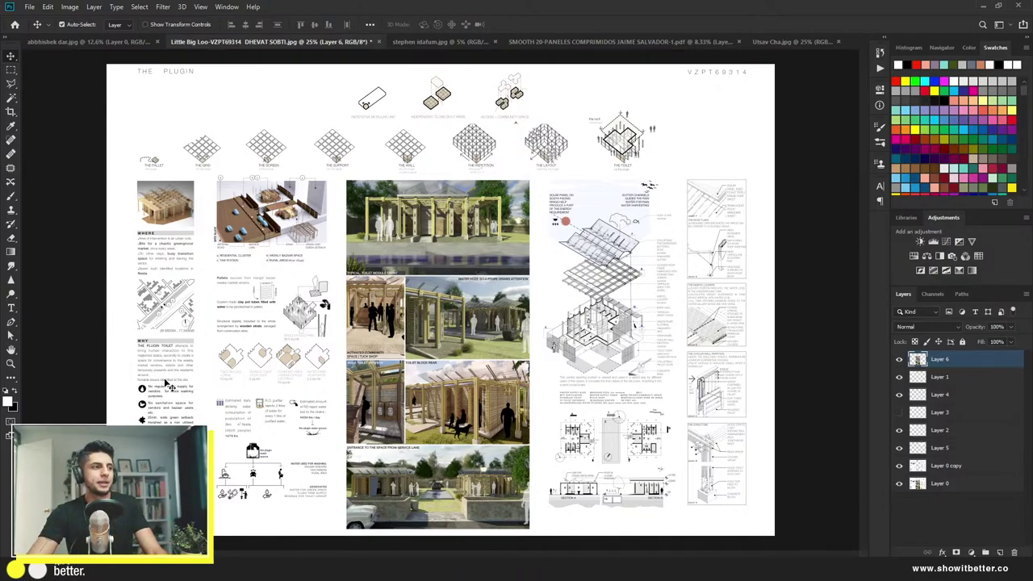
{"action": "scroll", "coordinate": [165, 384], "scroll_direction": "up", "scroll_amount": 3}
{"action": "scroll", "coordinate": [139, 367], "scroll_direction": "up", "scroll_amount": 5}
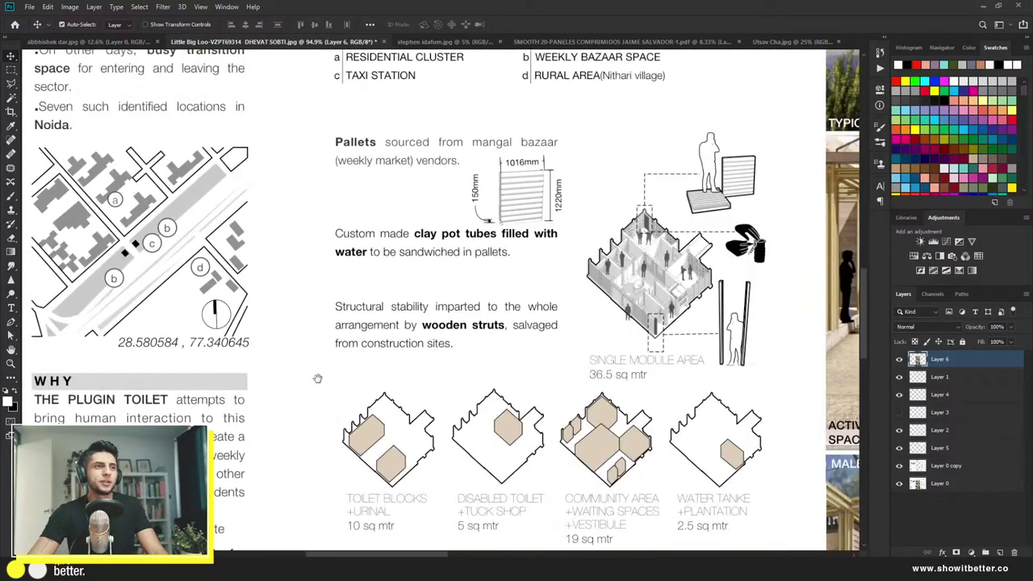
{"action": "scroll", "coordinate": [414, 320], "scroll_direction": "down", "scroll_amount": 2}
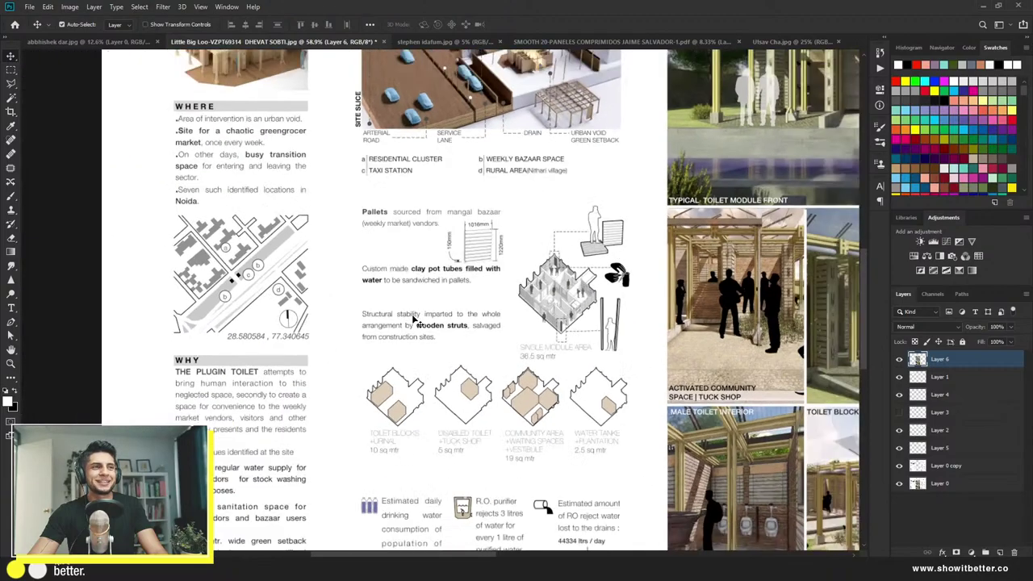
{"action": "scroll", "coordinate": [414, 321], "scroll_direction": "down", "scroll_amount": 4}
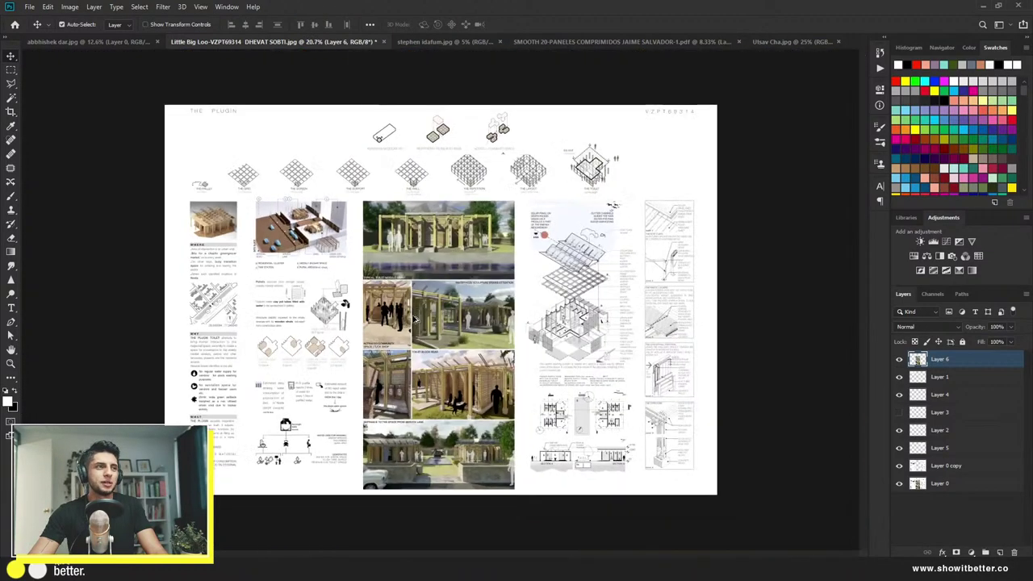
{"action": "scroll", "coordinate": [342, 331], "scroll_direction": "up", "scroll_amount": 3}
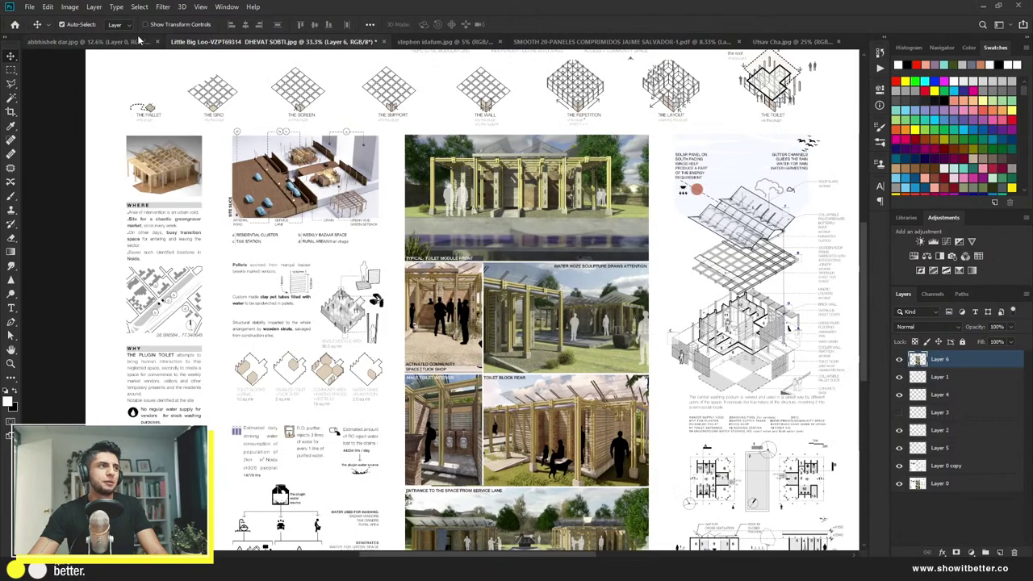
{"action": "left_click", "coordinate": [132, 41]}
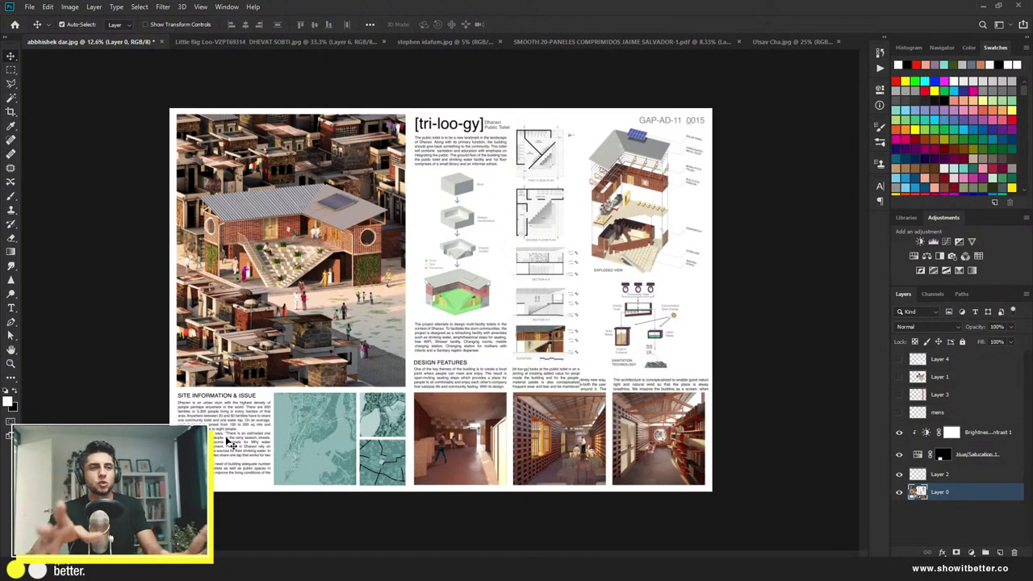
{"action": "left_click", "coordinate": [257, 42]}
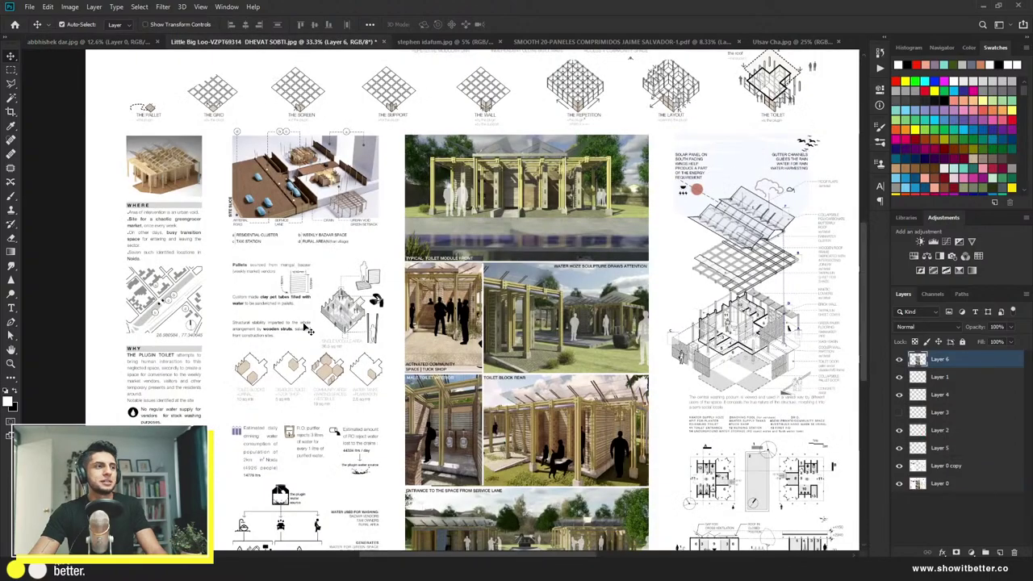
{"action": "scroll", "coordinate": [309, 331], "scroll_direction": "down", "scroll_amount": 2}
{"action": "scroll", "coordinate": [242, 355], "scroll_direction": "up", "scroll_amount": 1}
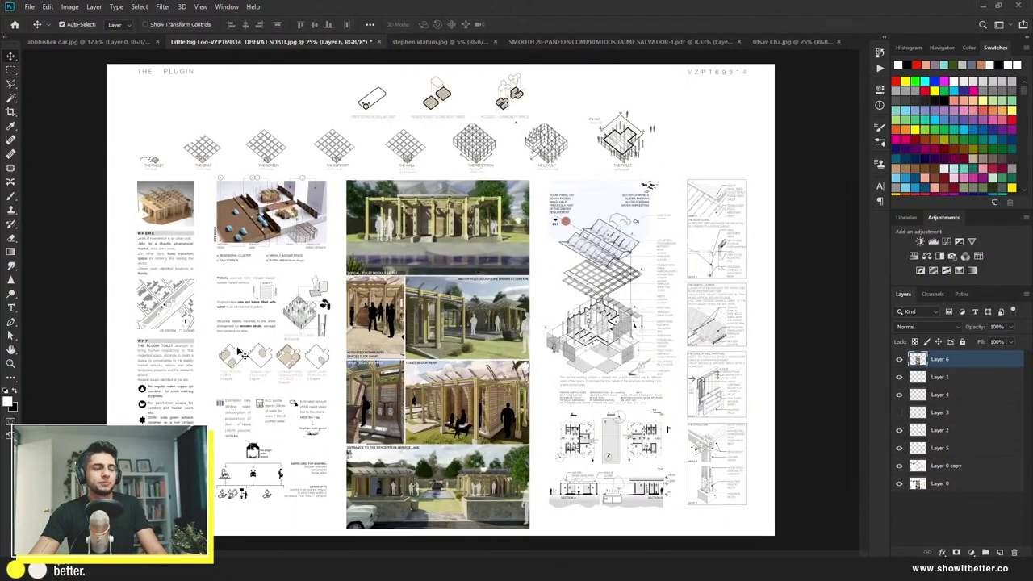
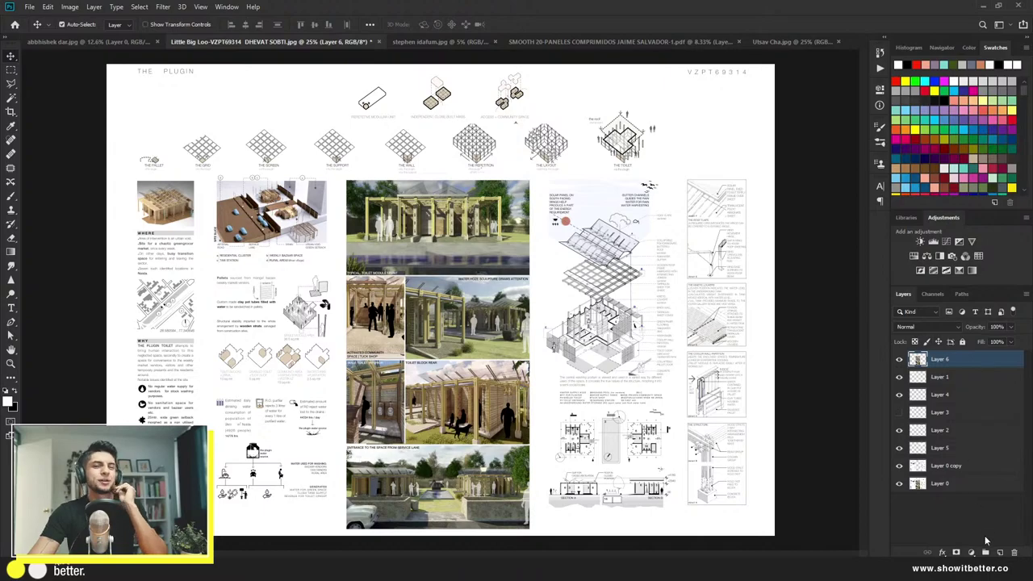
Step: Add a new layer filled with white and move it down the stack just above Layer 0
{"action": "left_click", "coordinate": [999, 552]}
{"action": "key", "text": "g"}
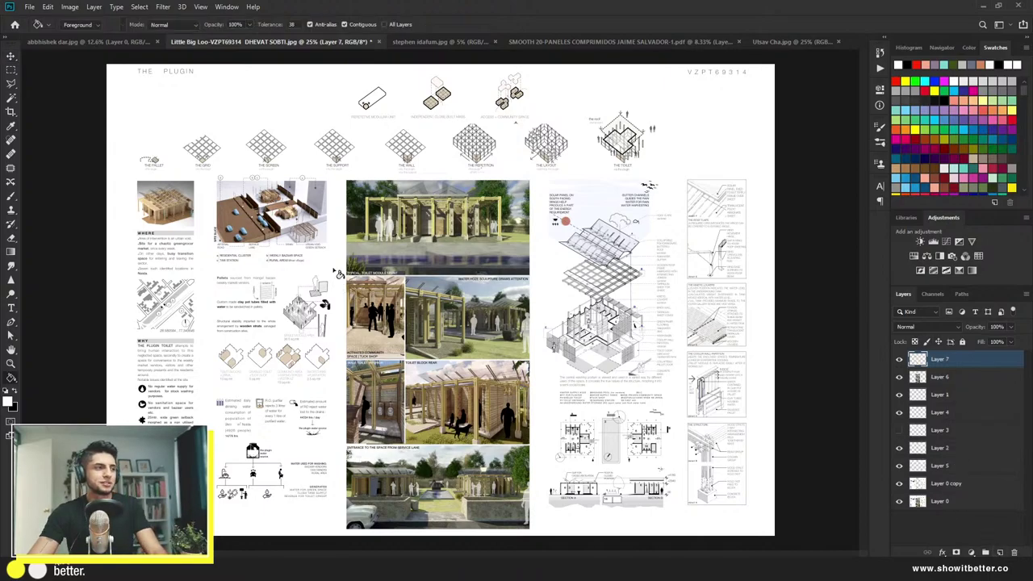
{"action": "left_click", "coordinate": [336, 272]}
{"action": "key", "text": "v"}
{"action": "left_click", "coordinate": [899, 359]}
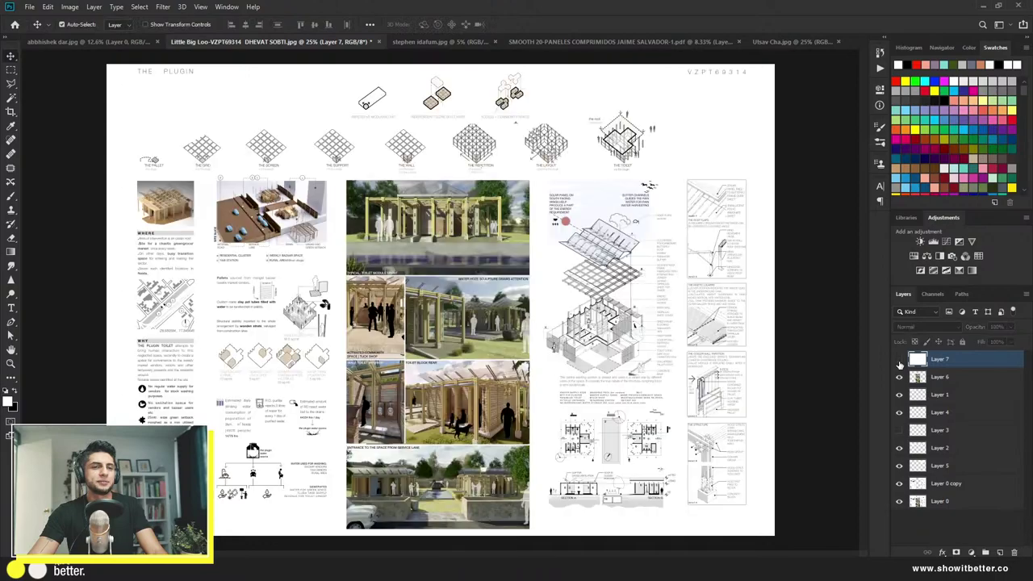
{"action": "left_click", "coordinate": [898, 359]}
{"action": "left_click_drag", "start_coordinate": [940, 394], "coordinate": [951, 492]}
Step: Hide Layers 6, 1, 4 and the white layer, leaving Layer 0 active
{"action": "left_click_drag", "start_coordinate": [900, 359], "coordinate": [900, 401]}
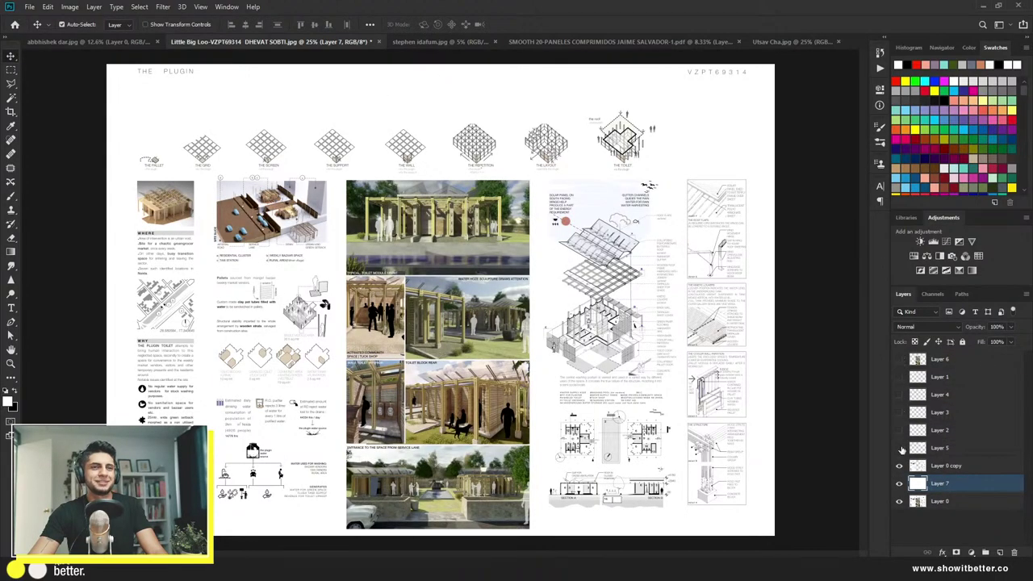
{"action": "left_click", "coordinate": [899, 483]}
{"action": "left_click", "coordinate": [939, 501]}
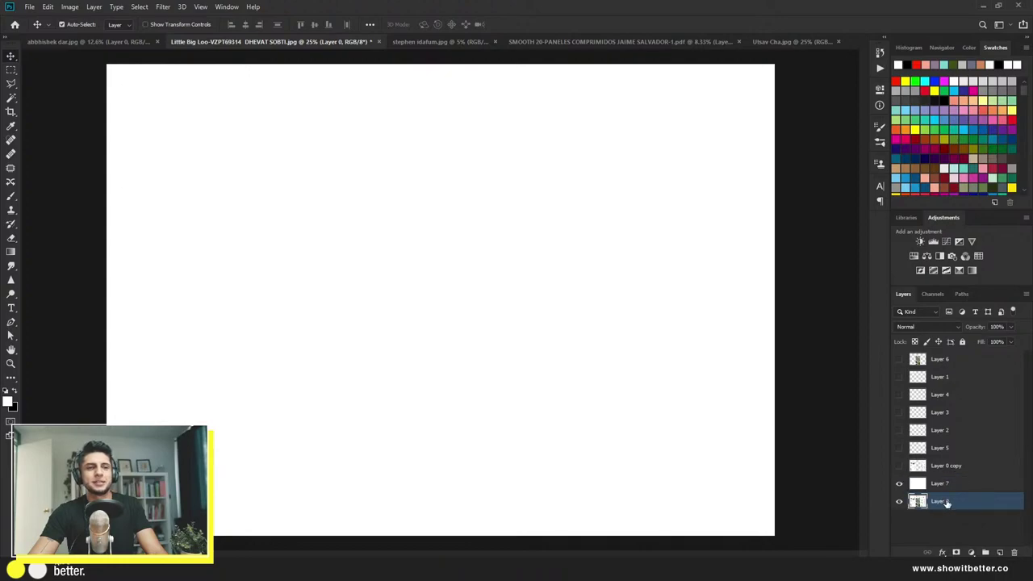
{"action": "left_click", "coordinate": [900, 483]}
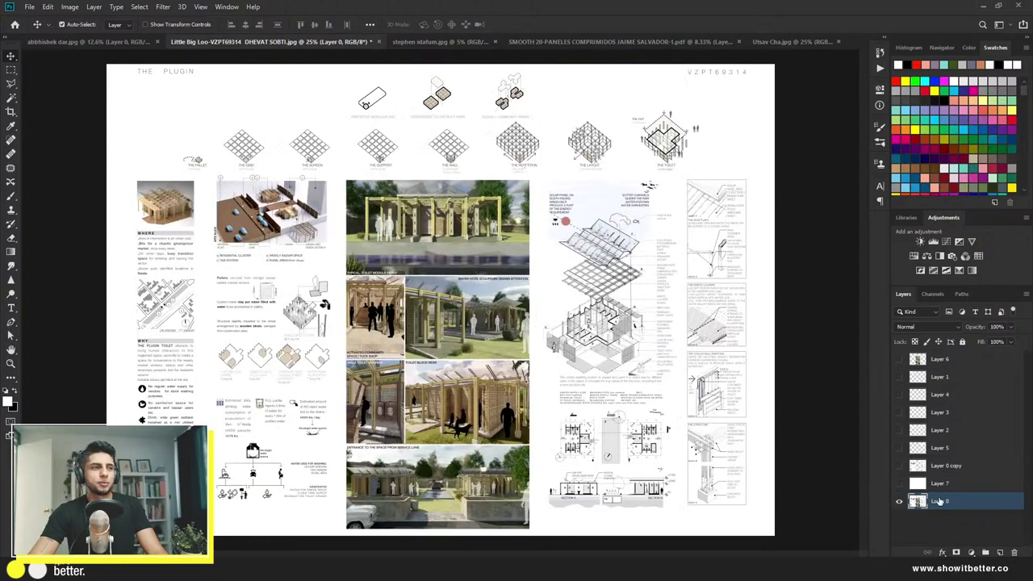
Step: Cut the centre photo column onto its own hidden layer
{"action": "key", "text": "m"}
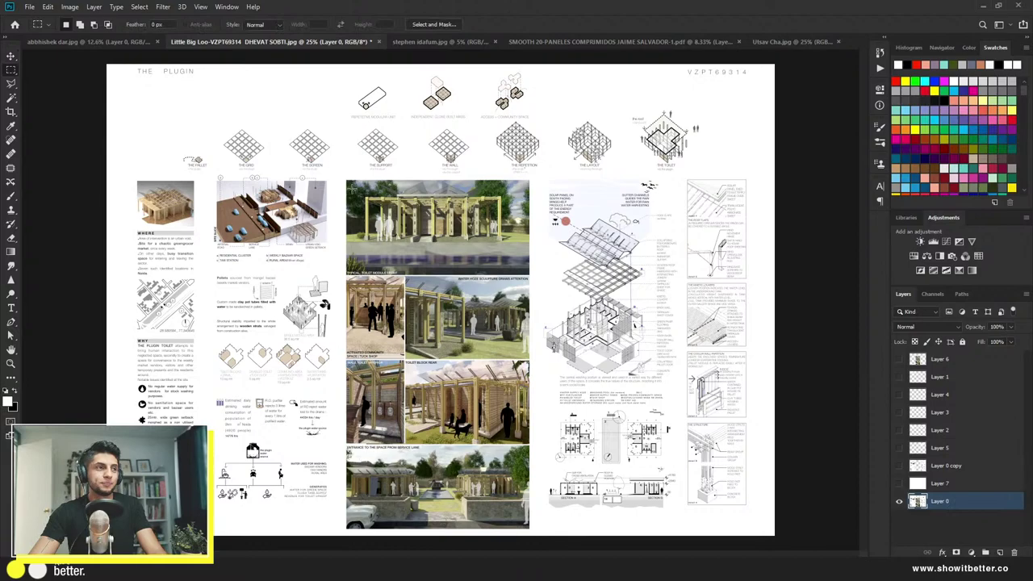
{"action": "left_click_drag", "start_coordinate": [344, 172], "coordinate": [529, 444]}
{"action": "left_click_drag", "start_coordinate": [541, 545], "coordinate": [536, 543]}
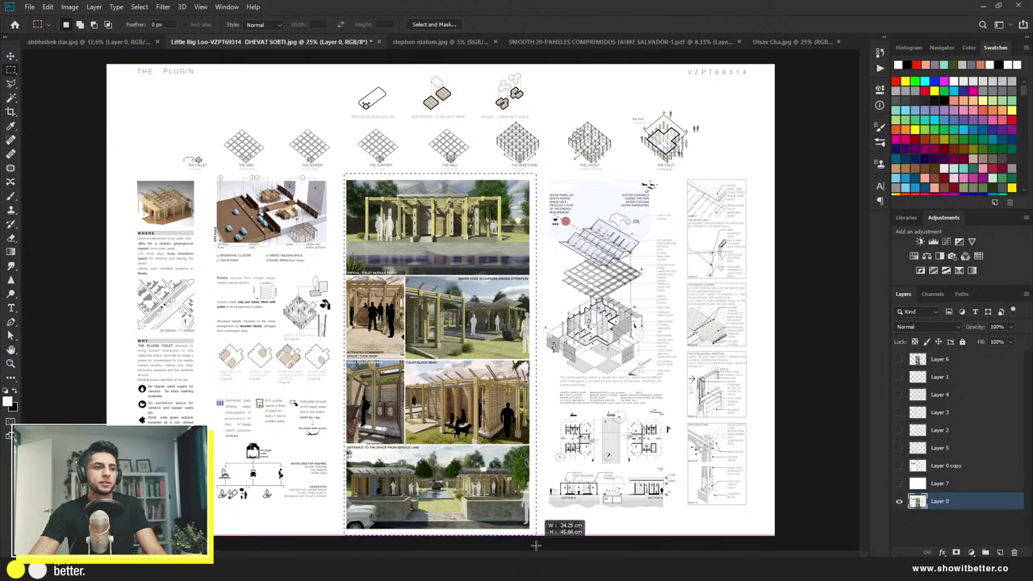
{"action": "key", "text": "ctrl+j"}
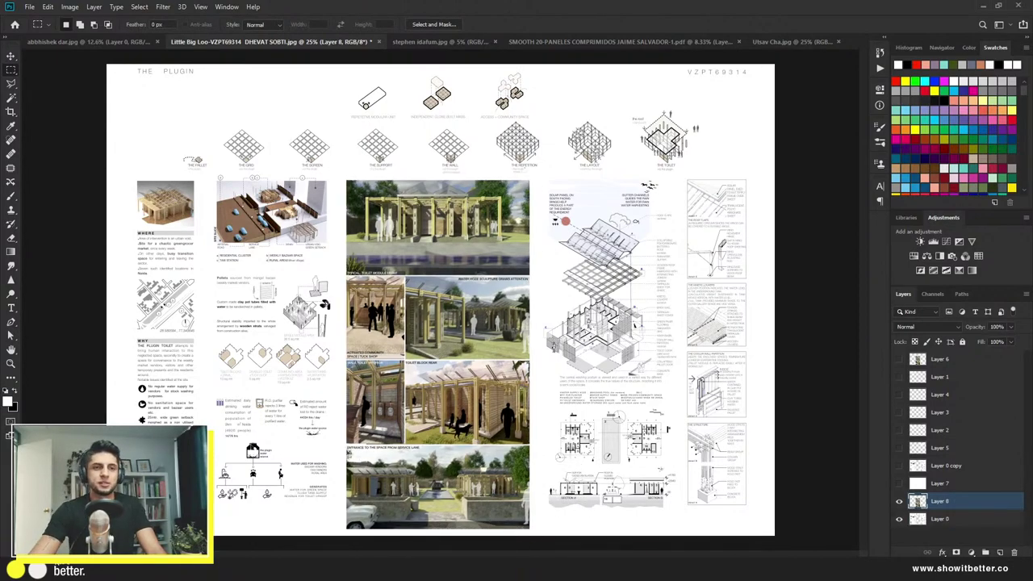
{"action": "left_click", "coordinate": [900, 501]}
{"action": "left_click", "coordinate": [941, 521]}
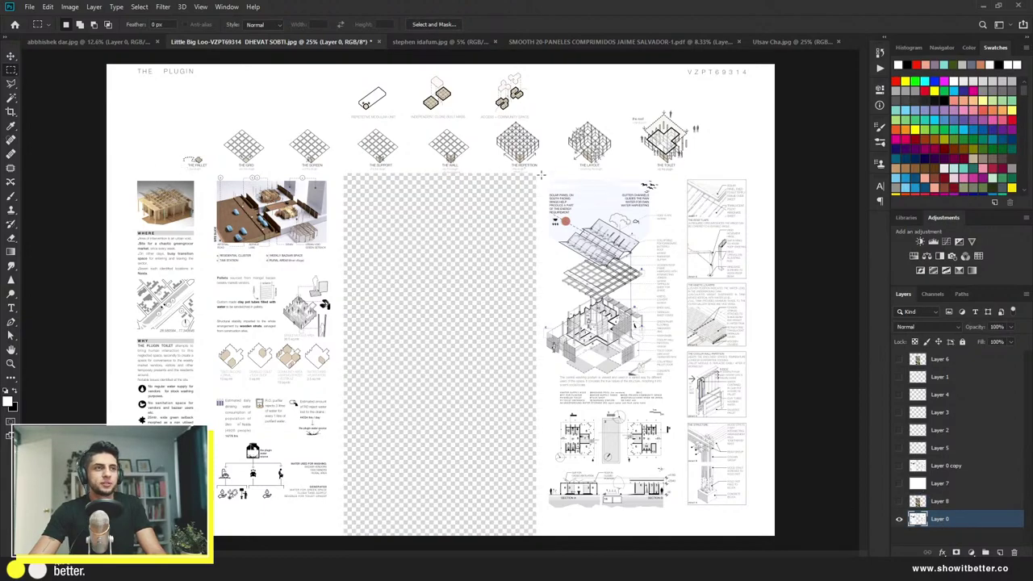
Step: Cut the right-hand diagram column onto its own hidden layer
{"action": "left_click_drag", "start_coordinate": [541, 174], "coordinate": [565, 211]}
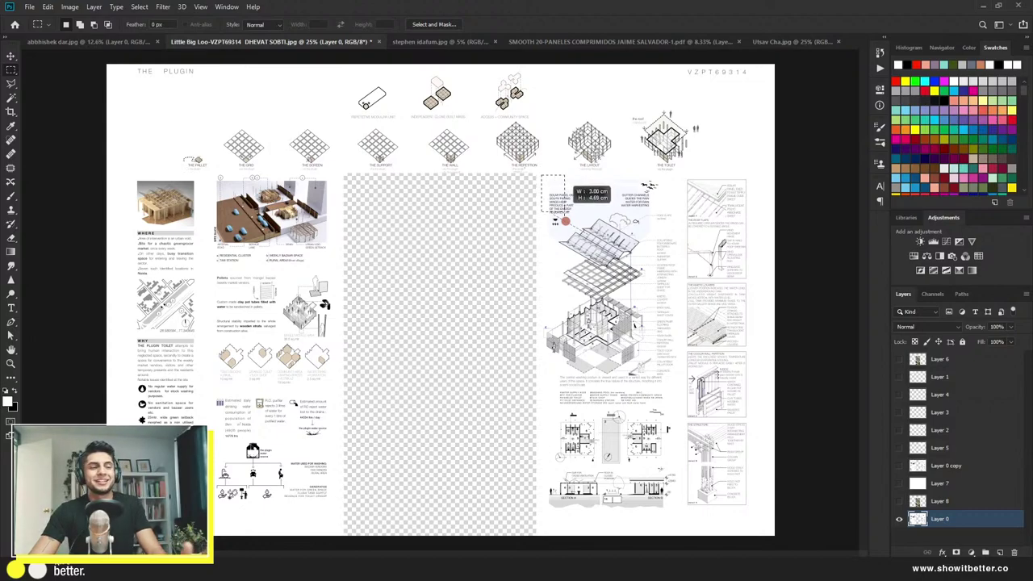
{"action": "left_click_drag", "start_coordinate": [565, 212], "coordinate": [755, 518]}
{"action": "key", "text": "ctrl+j"}
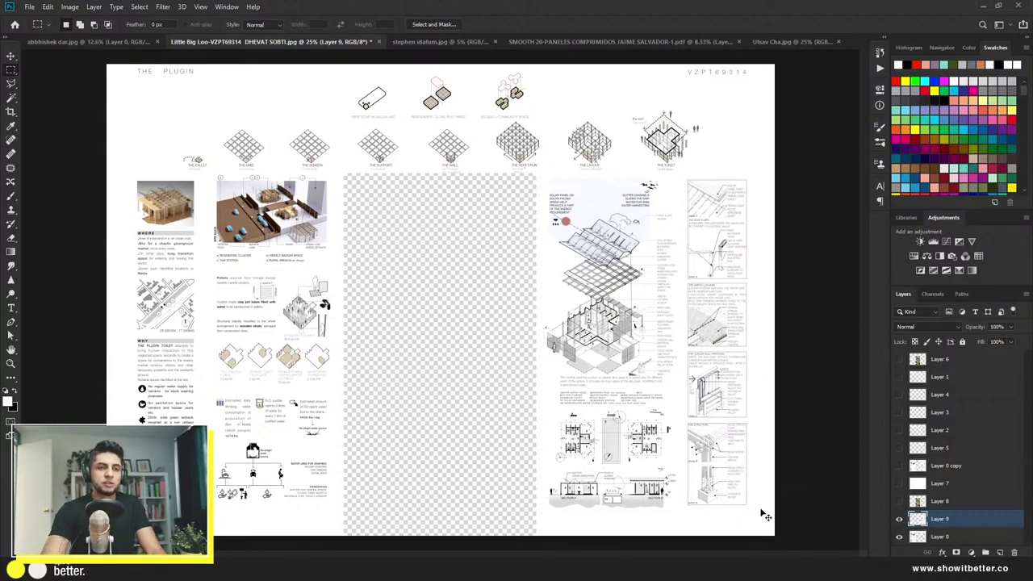
{"action": "left_click", "coordinate": [900, 519]}
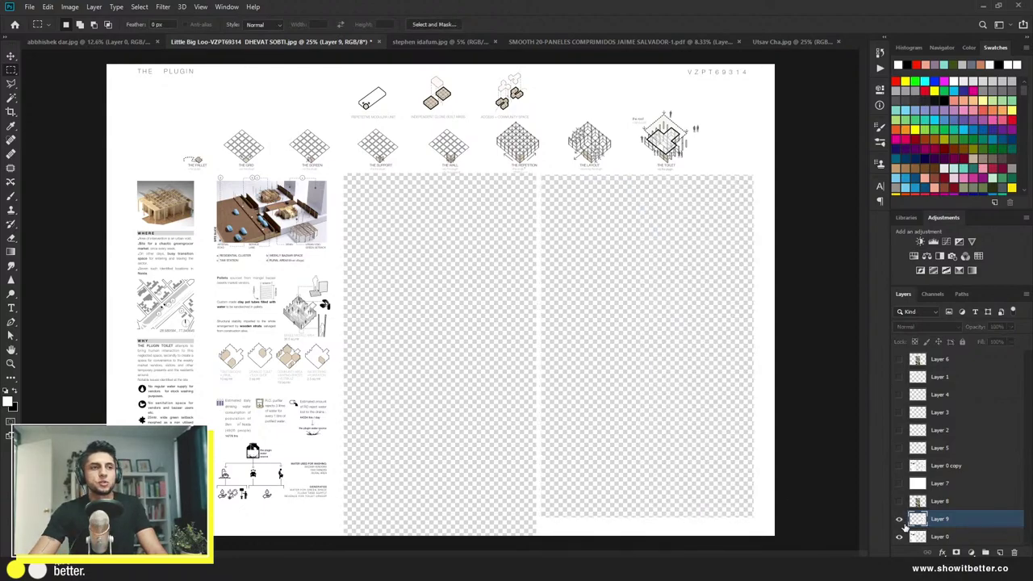
{"action": "left_click", "coordinate": [900, 519]}
{"action": "left_click", "coordinate": [900, 519]}
{"action": "left_click", "coordinate": [936, 535]}
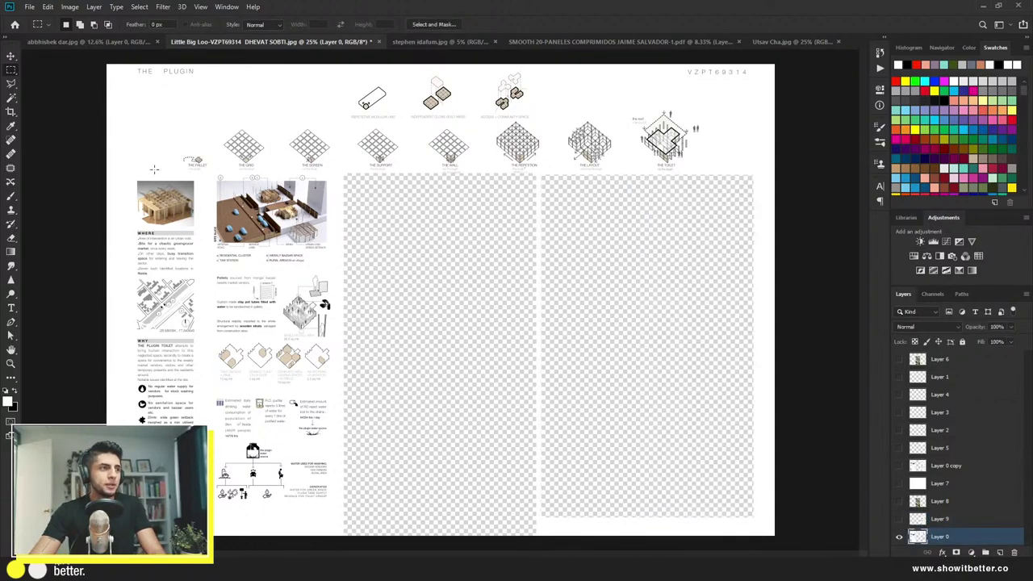
Step: Cut the left column of text and diagrams onto its own hidden layer
{"action": "left_click_drag", "start_coordinate": [127, 172], "coordinate": [338, 532]}
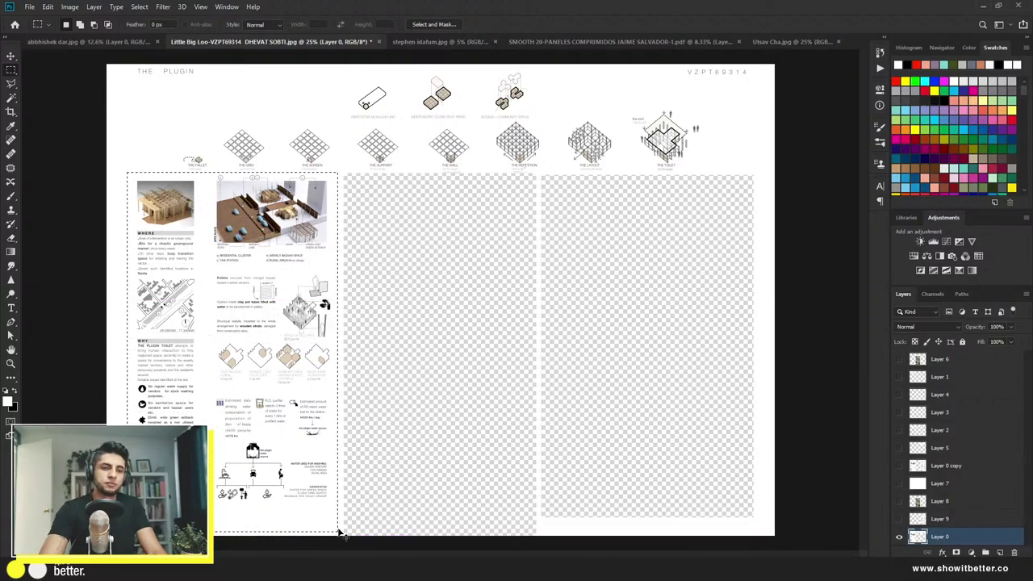
{"action": "key", "text": "ctrl+j"}
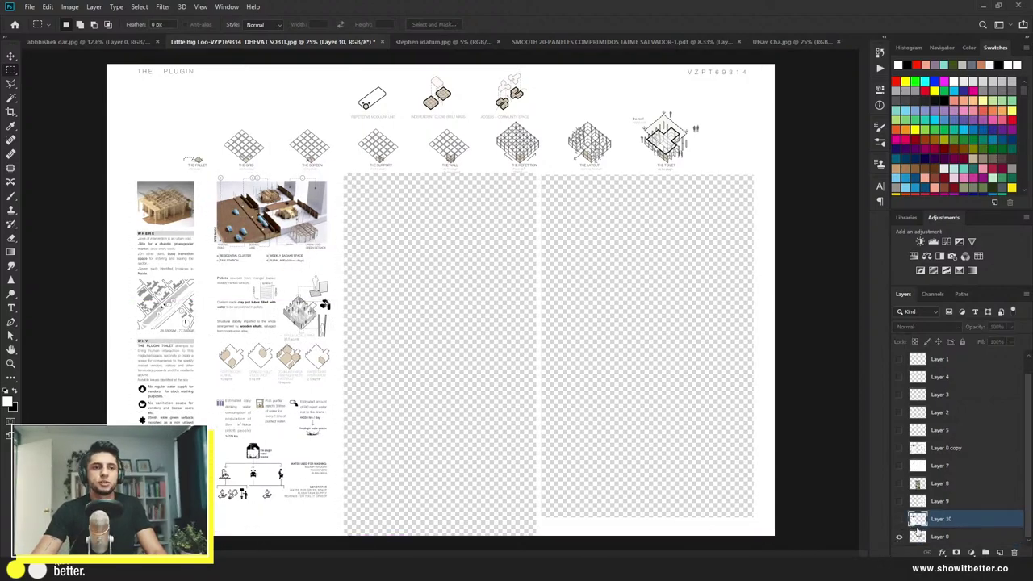
{"action": "key", "text": "Delete"}
{"action": "key", "text": "alt+bracketleft"}
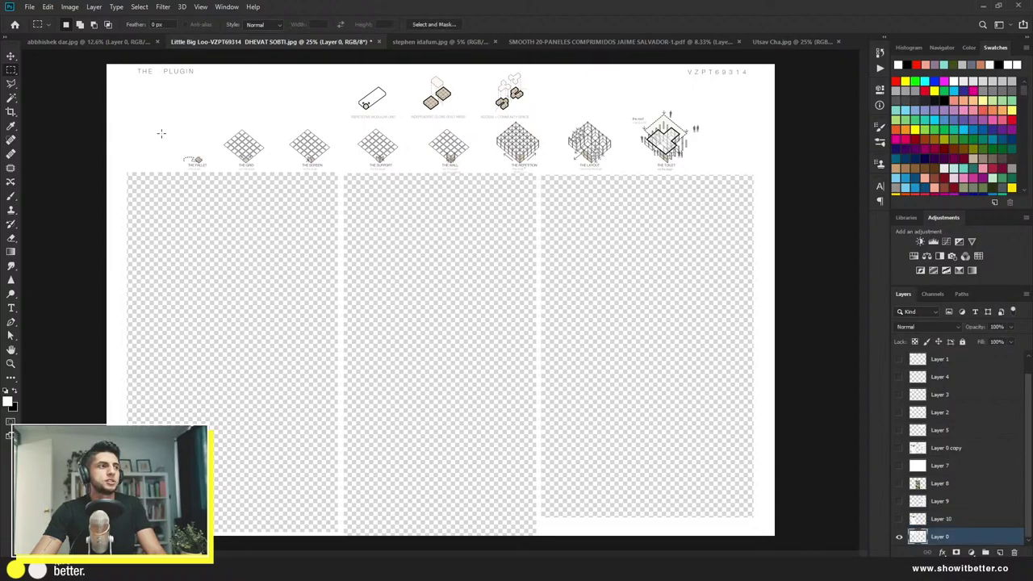
Step: Cut the row of seven grid diagrams, including the toilet diagram, onto a hidden layer
{"action": "left_click_drag", "start_coordinate": [163, 117], "coordinate": [708, 172]}
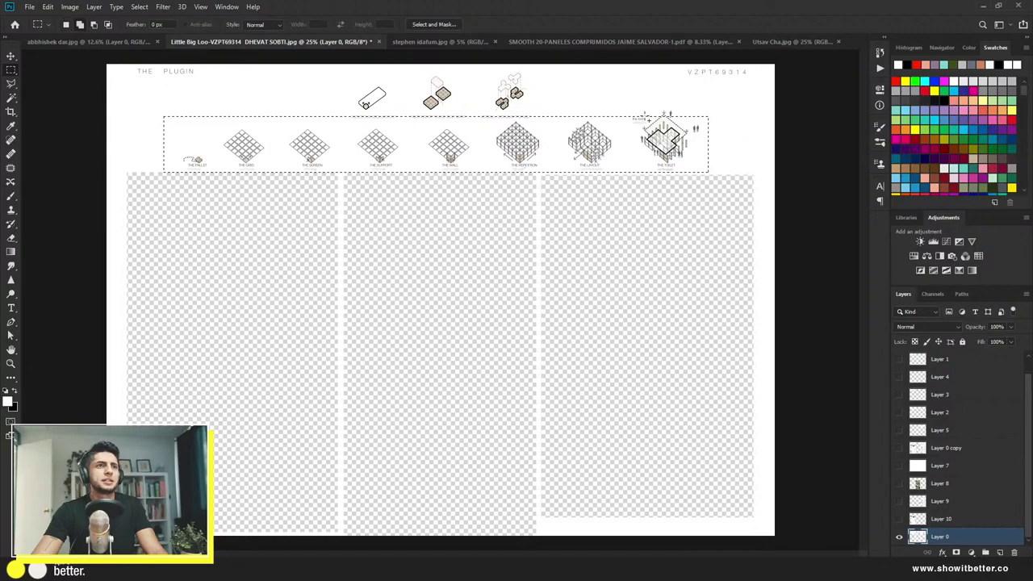
{"action": "left_click_drag", "start_coordinate": [630, 102], "coordinate": [707, 146]}
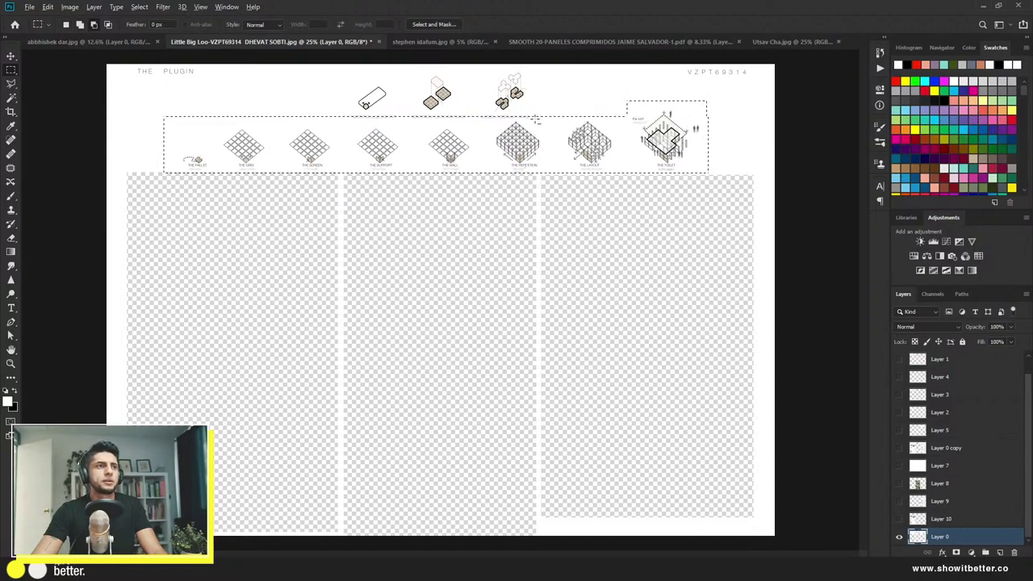
{"action": "left_click_drag", "start_coordinate": [534, 117], "coordinate": [329, 89]}
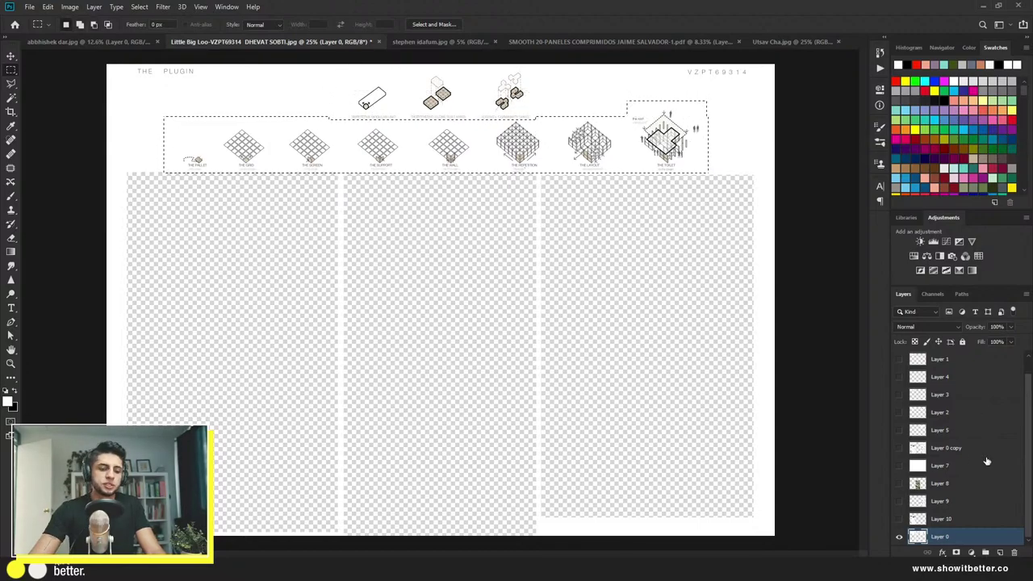
{"action": "key", "text": "ctrl+j"}
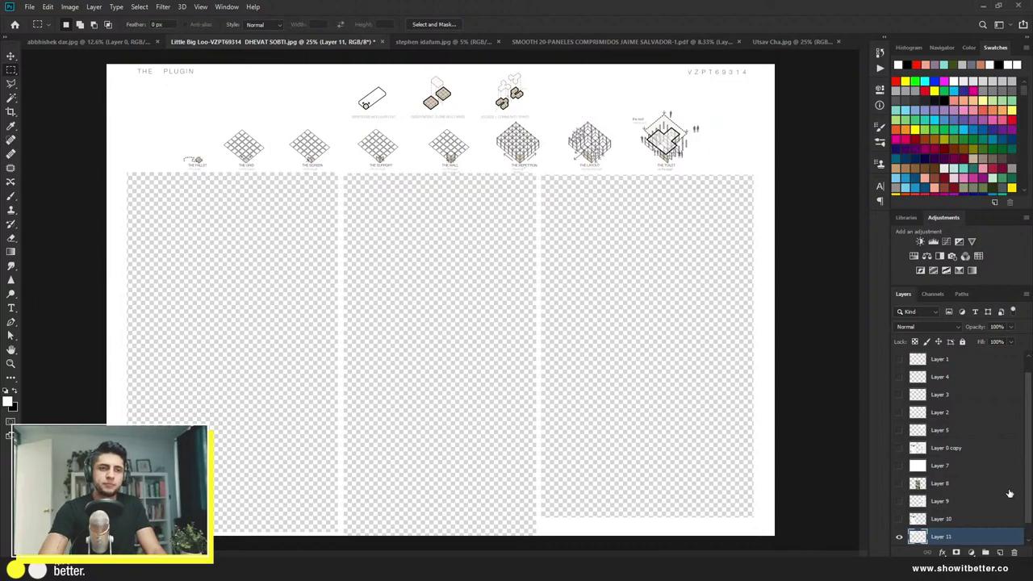
{"action": "left_click", "coordinate": [900, 519]}
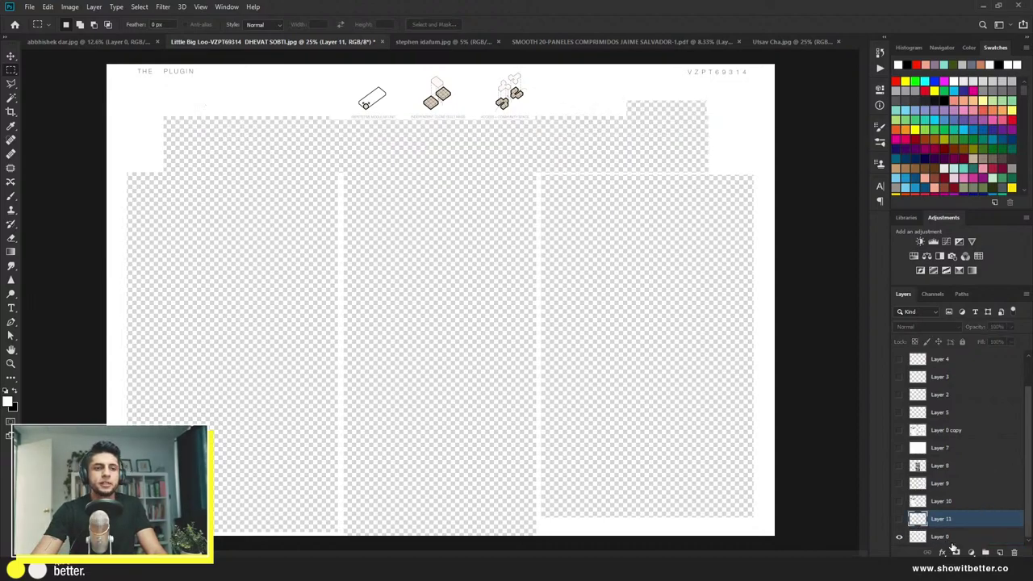
{"action": "left_click", "coordinate": [937, 537]}
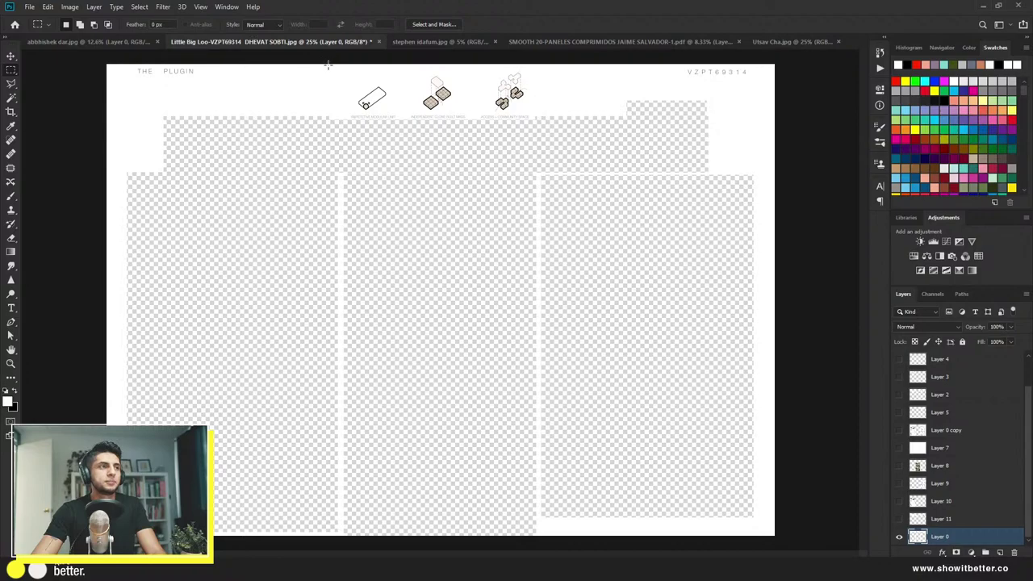
Step: Cut the three top diagrams onto a hidden layer and move the white layer beneath the cut-outs
{"action": "left_click_drag", "start_coordinate": [338, 63], "coordinate": [544, 122]}
{"action": "key", "text": "ctrl+j"}
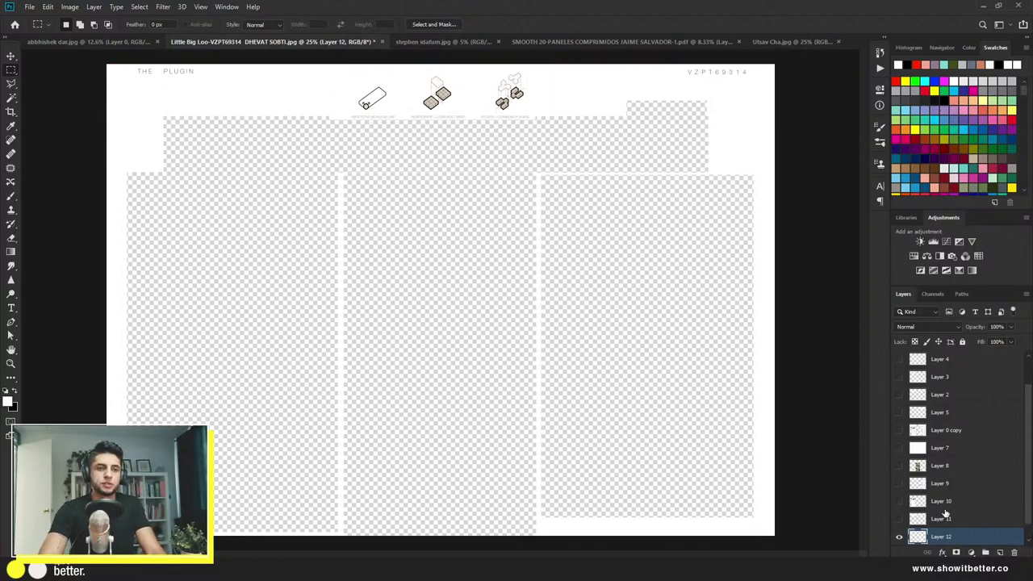
{"action": "scroll", "coordinate": [947, 512], "scroll_direction": "down", "scroll_amount": 1}
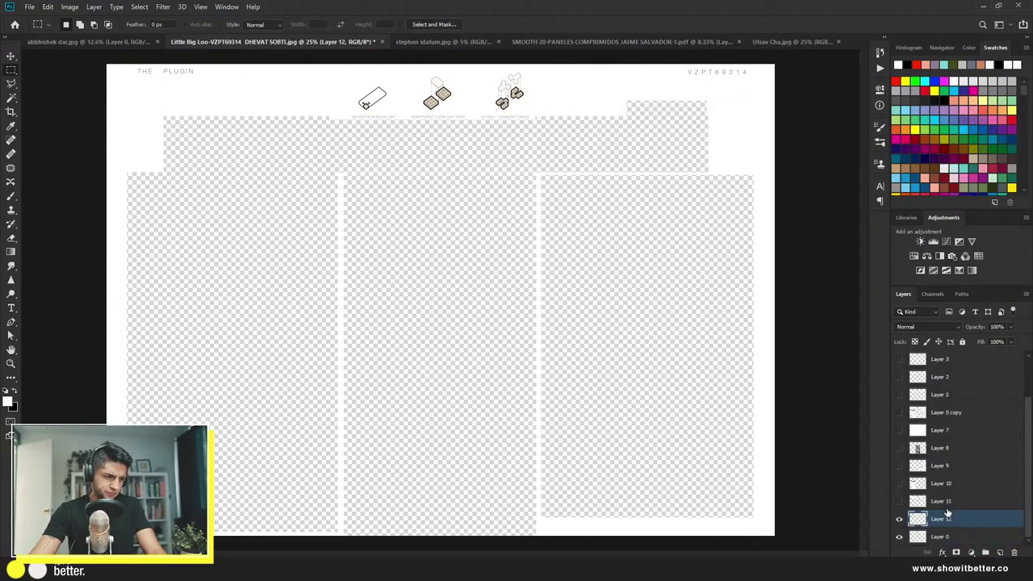
{"action": "left_click_drag", "start_coordinate": [899, 519], "coordinate": [900, 535]}
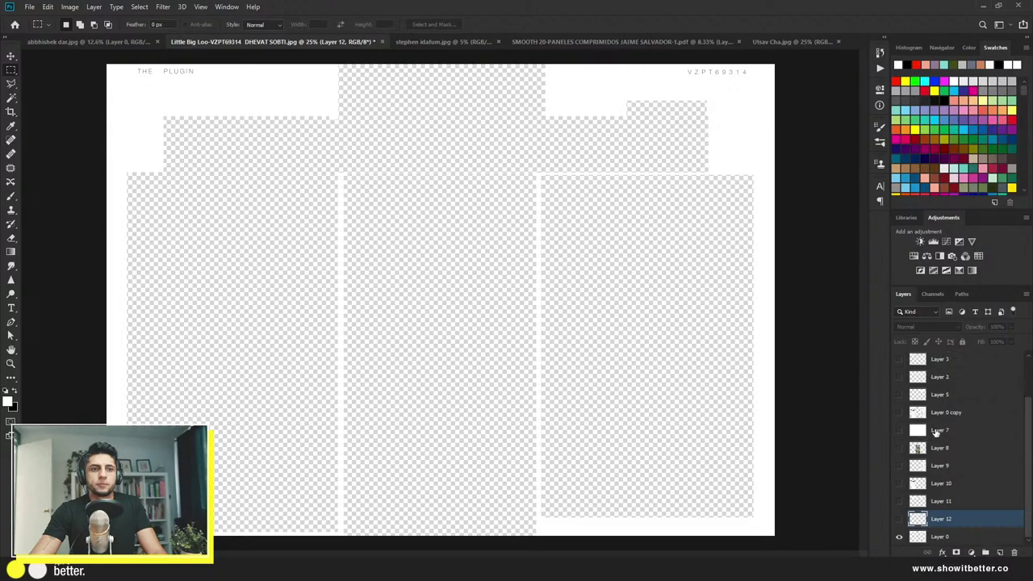
{"action": "left_click_drag", "start_coordinate": [934, 432], "coordinate": [966, 530]}
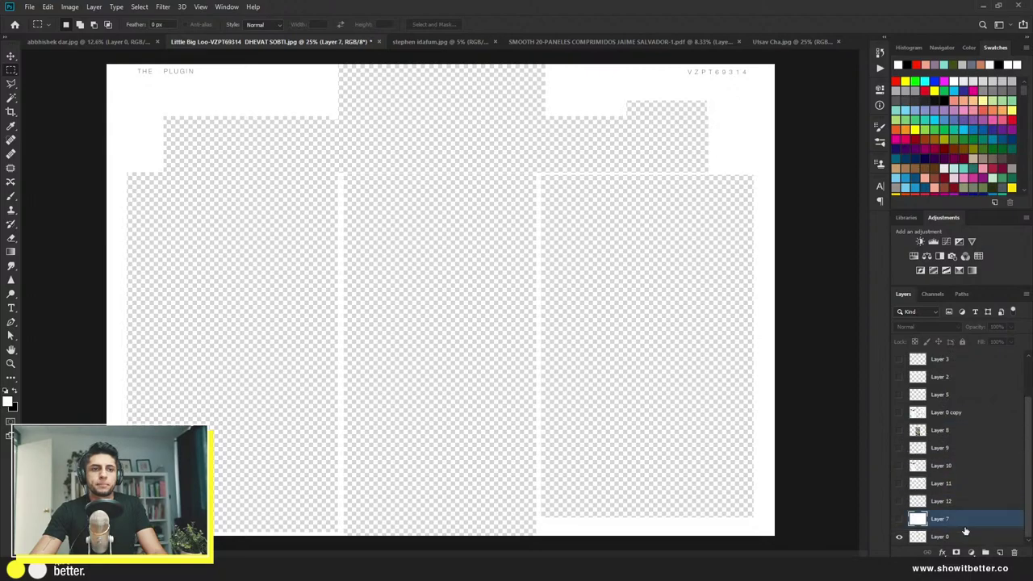
Step: Make the white fill, both diagram rows, all three columns and the Layer 0 copy visible
{"action": "left_click", "coordinate": [898, 519]}
{"action": "left_click", "coordinate": [898, 501]}
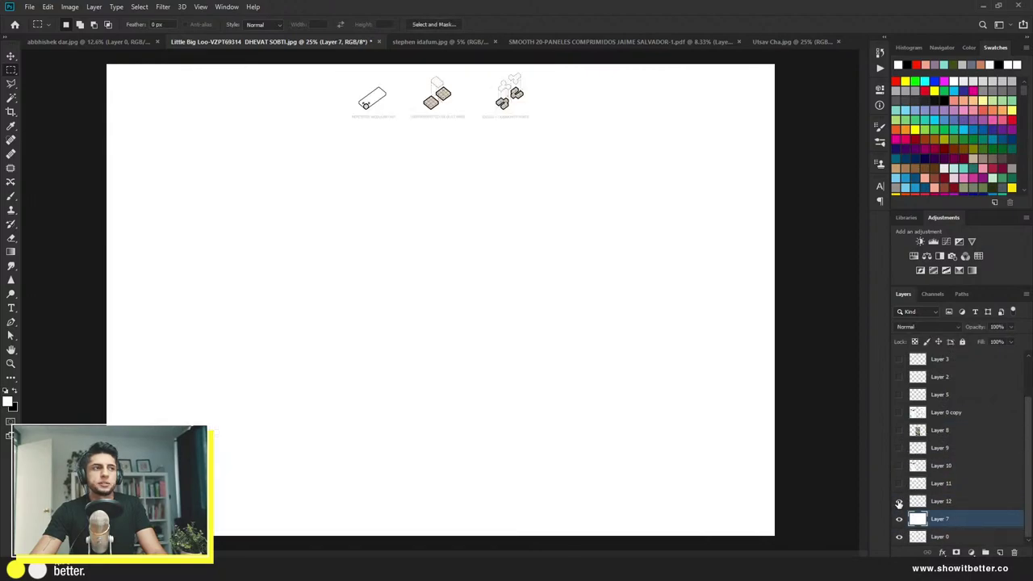
{"action": "left_click", "coordinate": [900, 484]}
{"action": "left_click", "coordinate": [898, 466]}
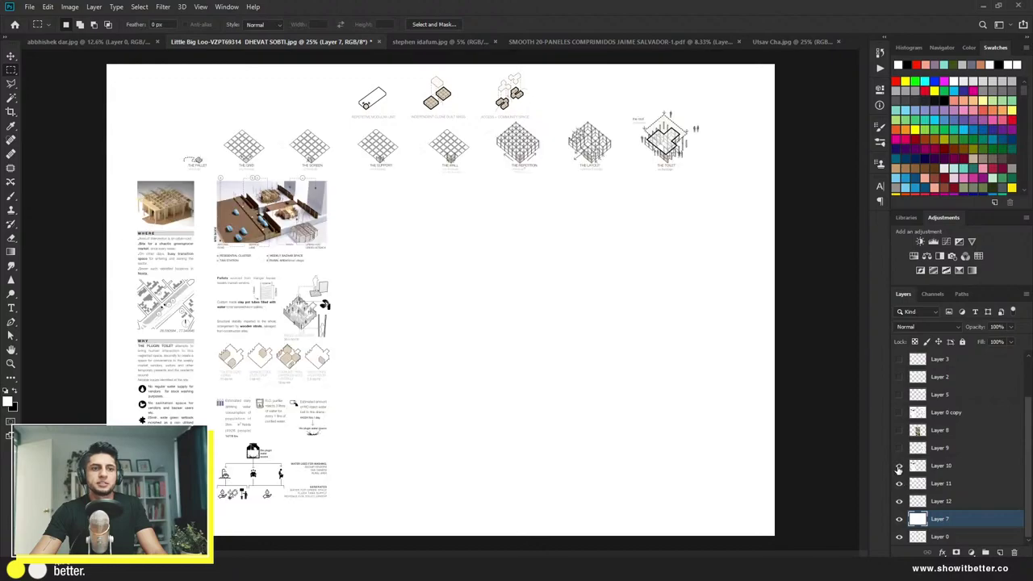
{"action": "left_click", "coordinate": [899, 449]}
{"action": "left_click", "coordinate": [899, 431]}
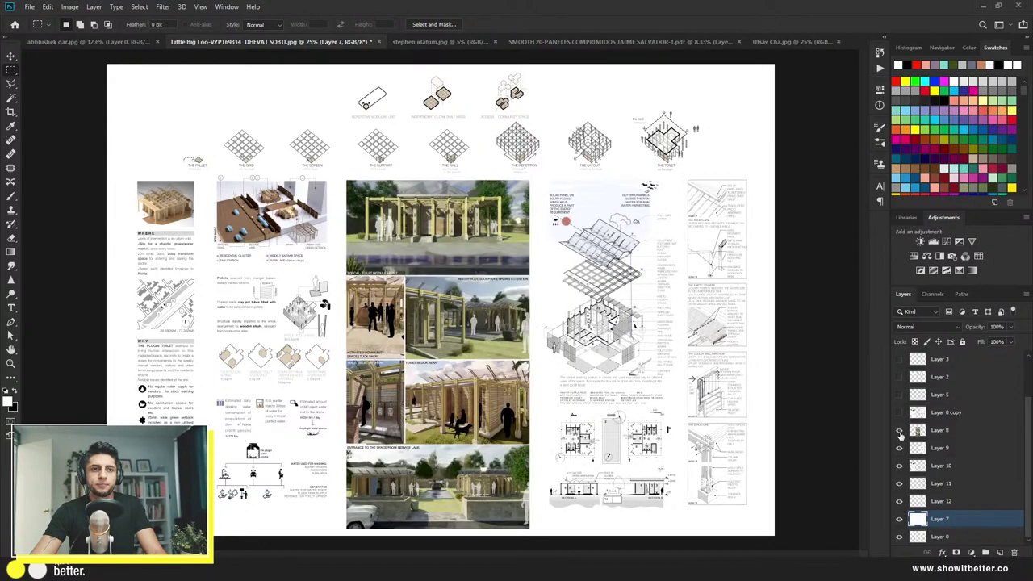
{"action": "left_click", "coordinate": [901, 418]}
{"action": "left_click", "coordinate": [899, 412]}
Step: Move the photo collage to the board's right and the drawing sheet to the centre
{"action": "left_click", "coordinate": [941, 432]}
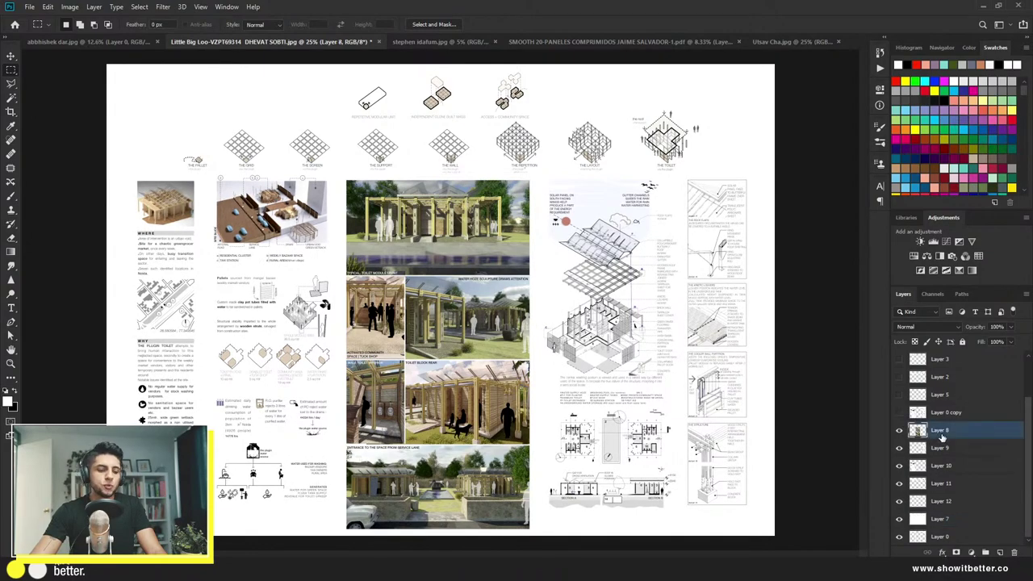
{"action": "key", "text": "v"}
{"action": "left_click_drag", "start_coordinate": [457, 319], "coordinate": [704, 311]}
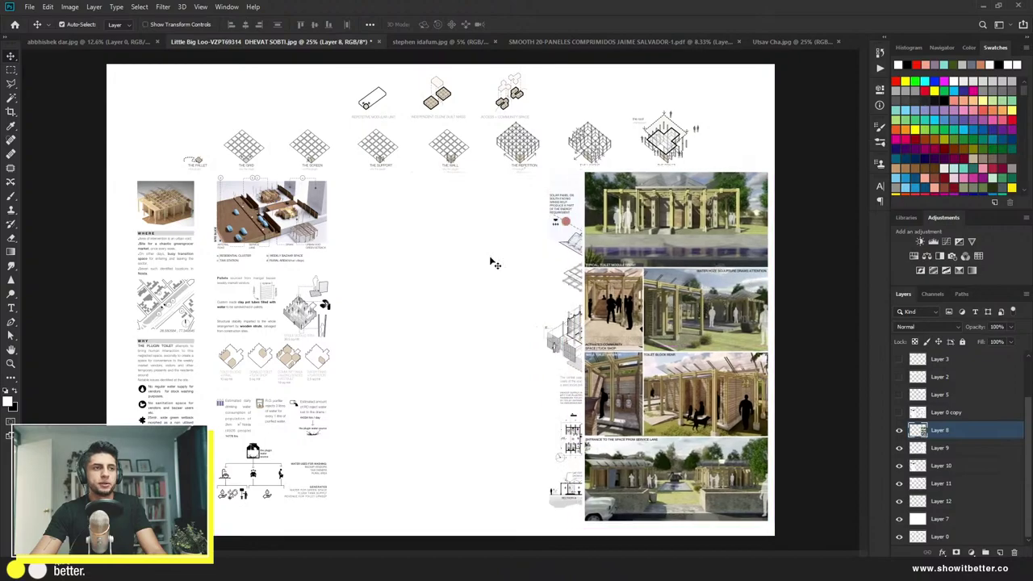
{"action": "left_click_drag", "start_coordinate": [575, 228], "coordinate": [386, 227]}
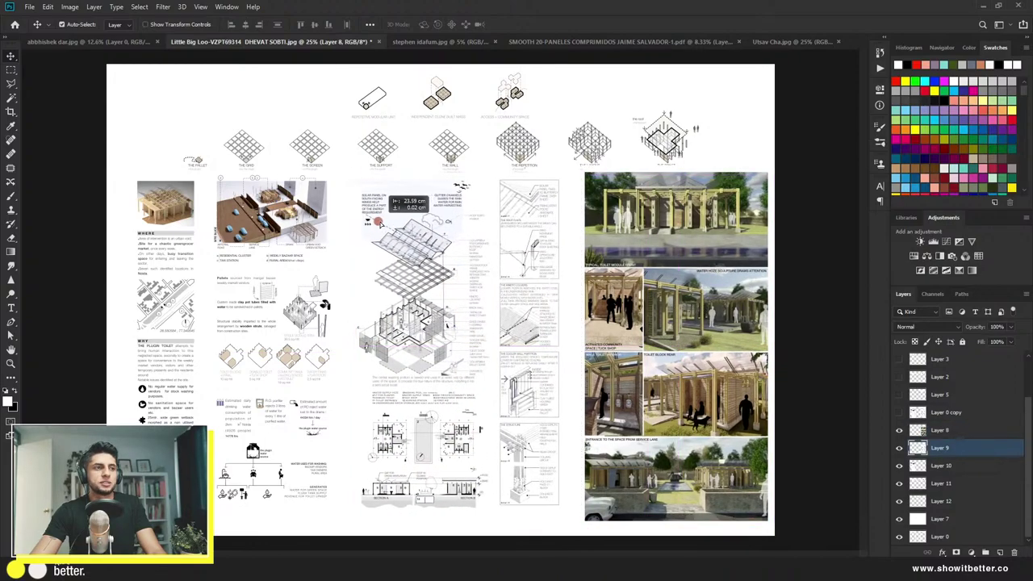
Step: Shift the icon rows, left text column, drawings column and photo column leftward
{"action": "left_click_drag", "start_coordinate": [461, 118], "coordinate": [251, 95]}
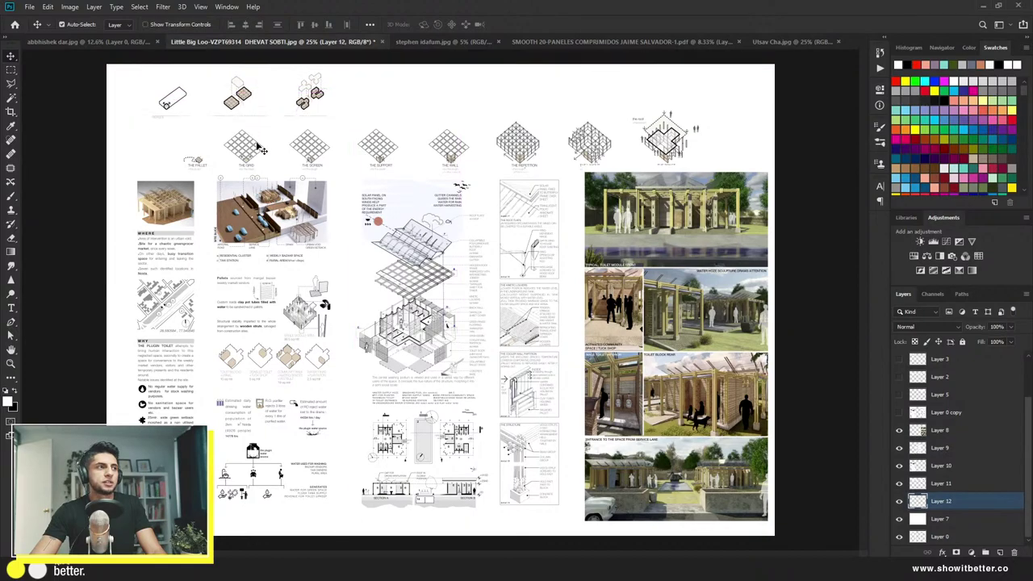
{"action": "left_click_drag", "start_coordinate": [260, 150], "coordinate": [226, 154]}
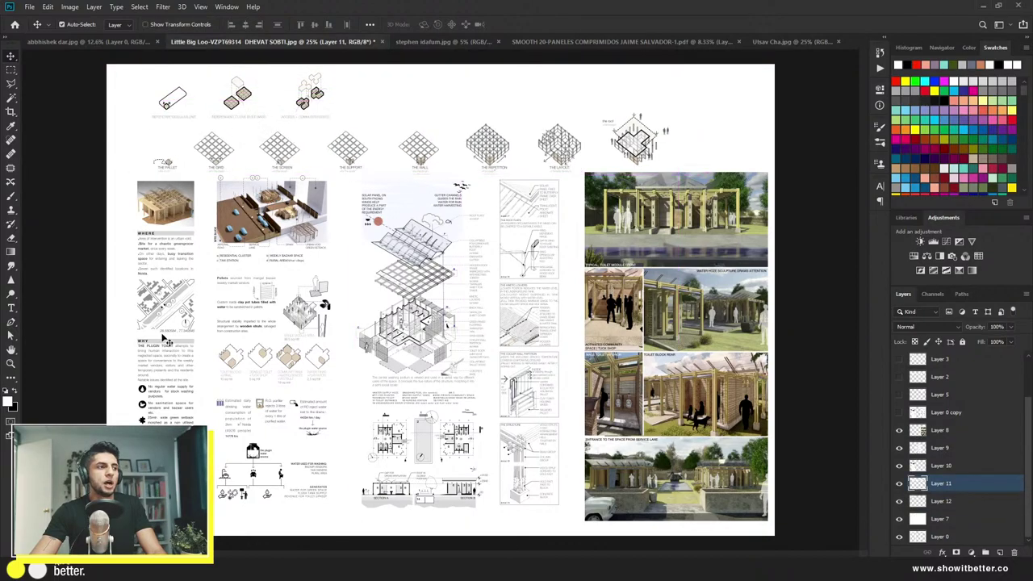
{"action": "left_click_drag", "start_coordinate": [165, 242], "coordinate": [144, 264]}
{"action": "left_click_drag", "start_coordinate": [394, 486], "coordinate": [358, 505]}
{"action": "left_click_drag", "start_coordinate": [622, 459], "coordinate": [570, 463]}
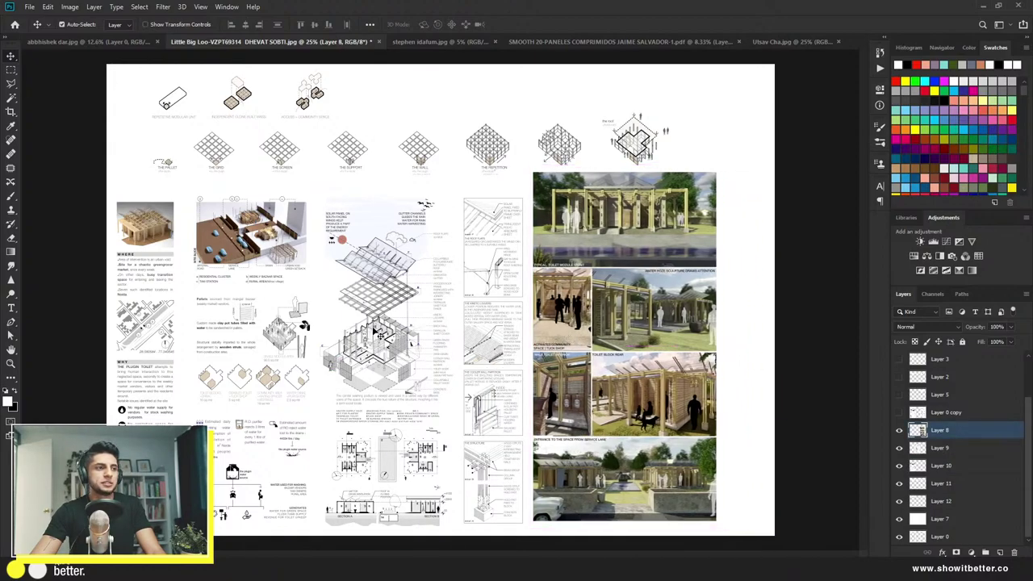
Step: Scale the three content column layers together to about 108%
{"action": "left_click", "coordinate": [373, 331], "text": "shift"}
{"action": "left_click", "coordinate": [280, 298], "text": "shift"}
{"action": "key", "text": "ctrl+t"}
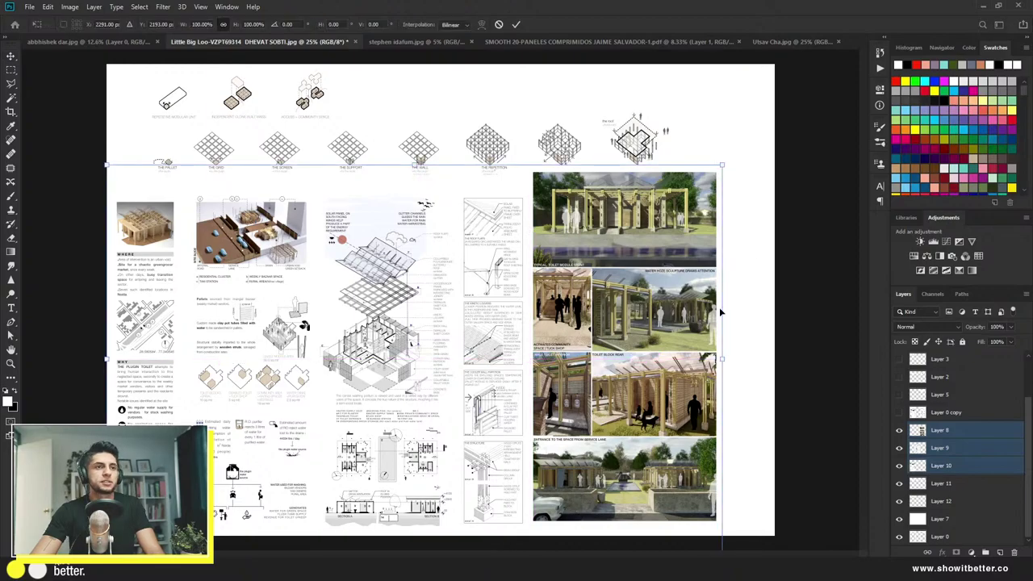
{"action": "left_click_drag", "start_coordinate": [724, 320], "coordinate": [721, 317]}
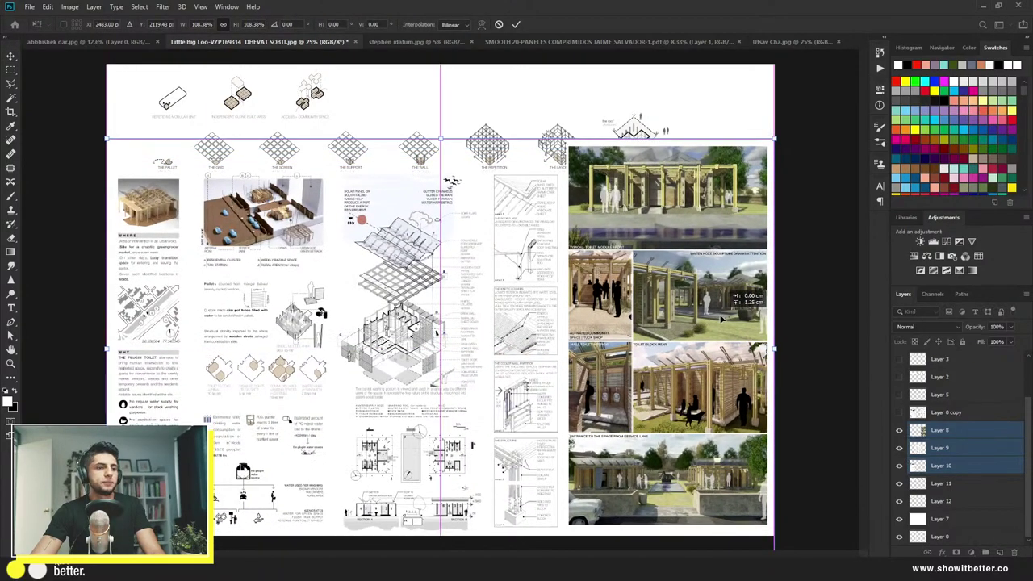
{"action": "key", "text": "Return"}
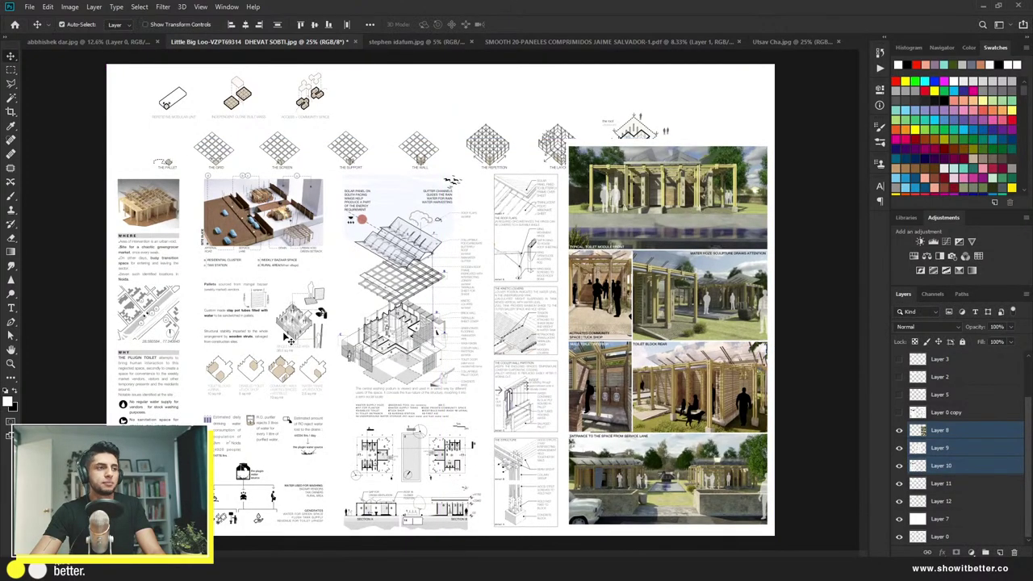
Step: Move the grid diagram row left and shrink it to about 84%
{"action": "left_click_drag", "start_coordinate": [498, 167], "coordinate": [464, 158]}
{"action": "key", "text": "ctrl+t"}
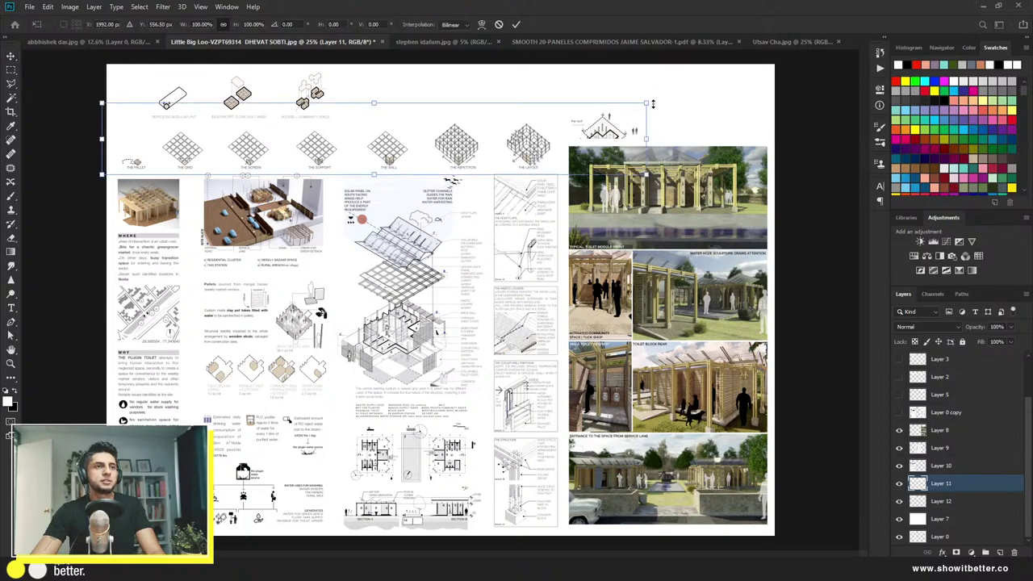
{"action": "left_click_drag", "start_coordinate": [653, 103], "coordinate": [565, 117]}
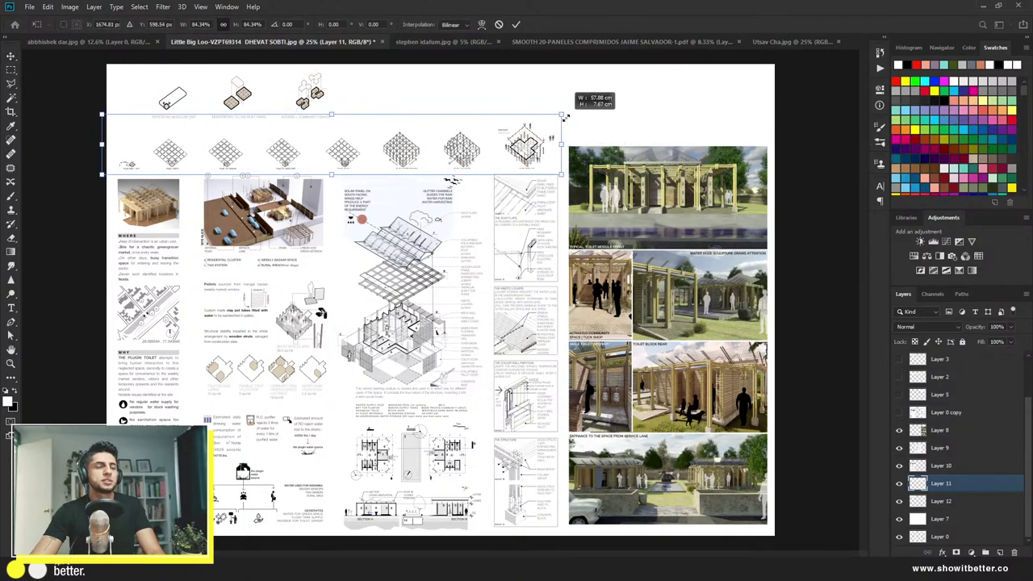
{"action": "key", "text": "Return"}
Step: Shrink the top icons to about 84% and move them down and right
{"action": "left_click", "coordinate": [311, 110]}
{"action": "key", "text": "ctrl+t"}
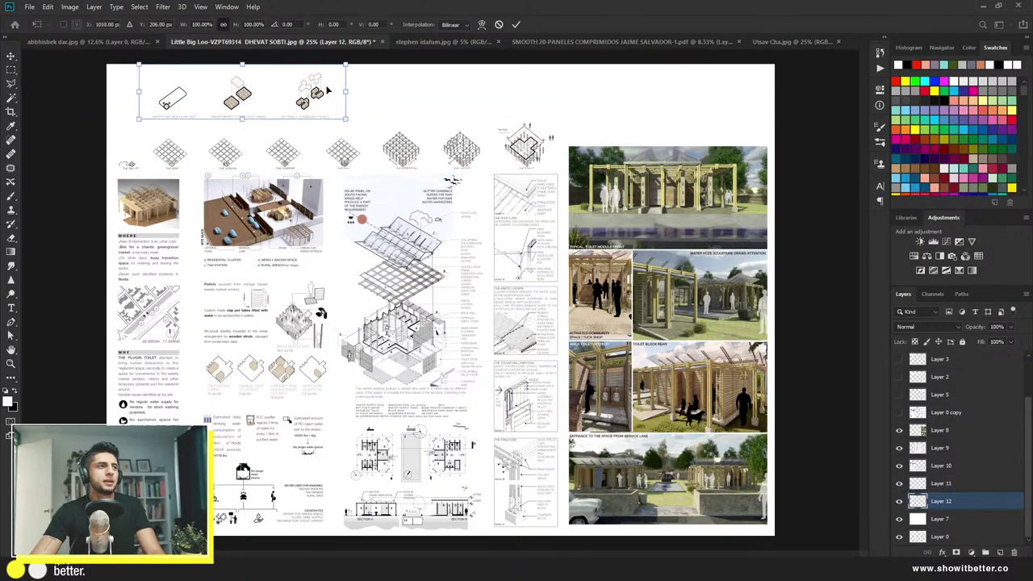
{"action": "left_click_drag", "start_coordinate": [345, 63], "coordinate": [315, 74]}
{"action": "left_click_drag", "start_coordinate": [280, 108], "coordinate": [260, 133]}
{"action": "key", "text": "Return"}
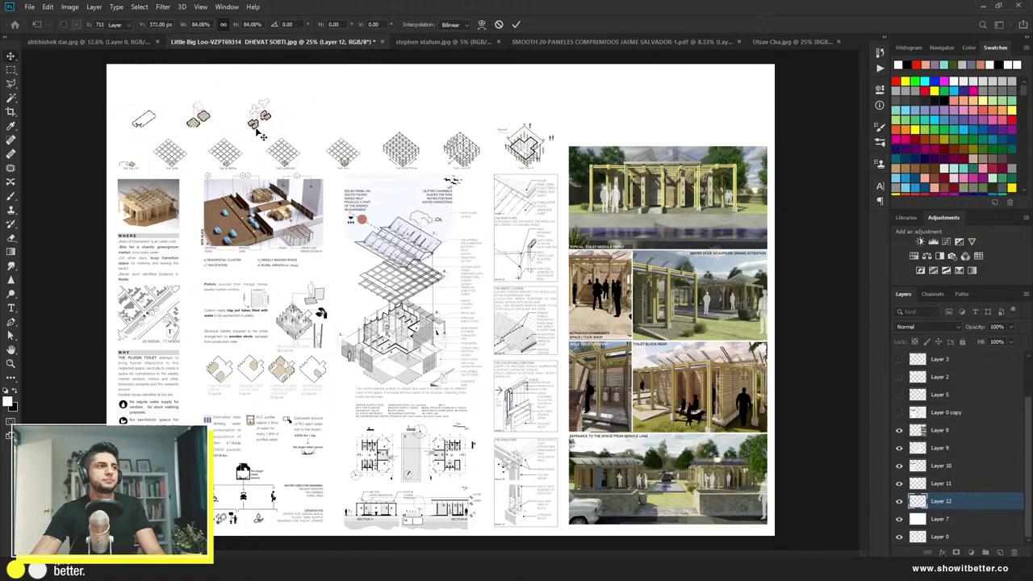
{"action": "scroll", "coordinate": [928, 516], "scroll_direction": "up", "scroll_amount": 2}
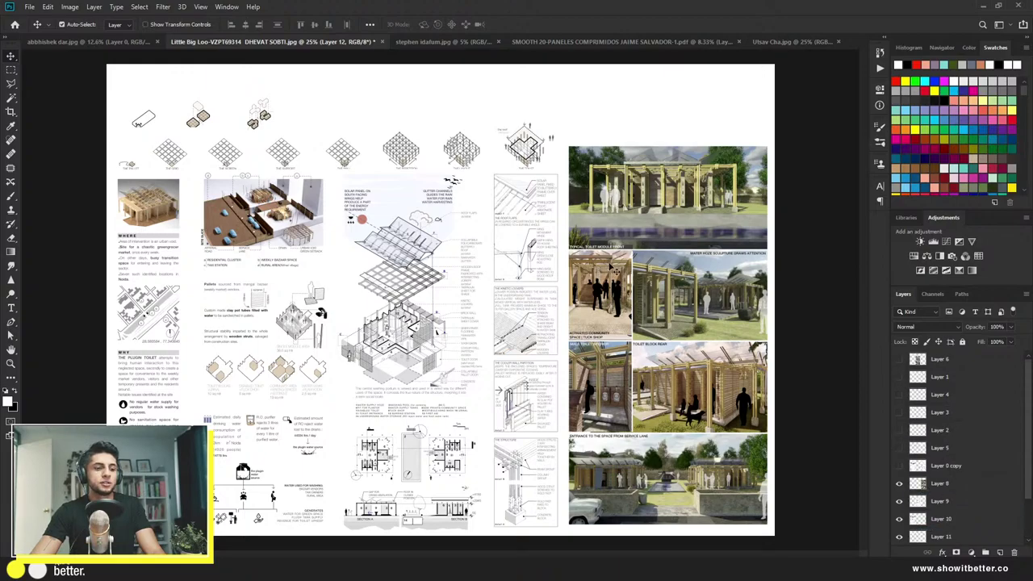
Step: Add the title 'The Plugin' near the top and enlarge it to about 13 cm wide
{"action": "key", "text": "t"}
{"action": "left_click", "coordinate": [327, 111]}
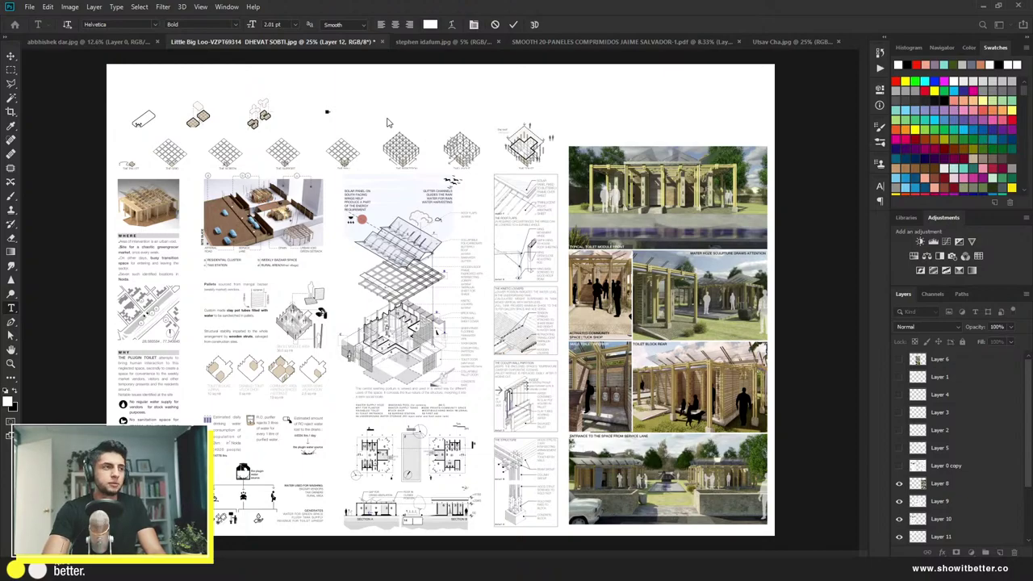
{"action": "type", "text": "The Plugin"}
{"action": "key", "text": "ctrl+Return"}
{"action": "key", "text": "ctrl+t"}
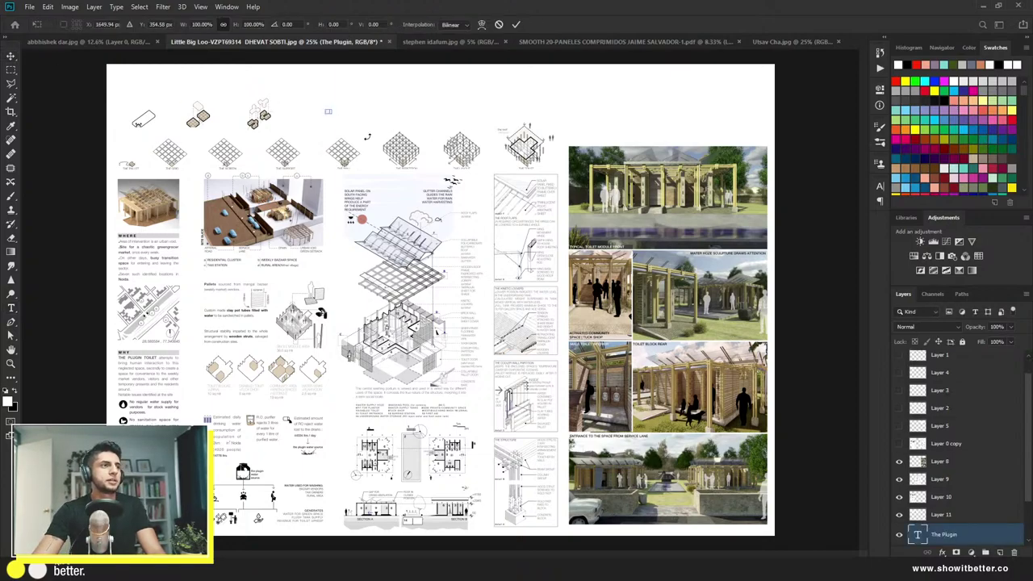
{"action": "left_click_drag", "start_coordinate": [336, 117], "coordinate": [445, 137]}
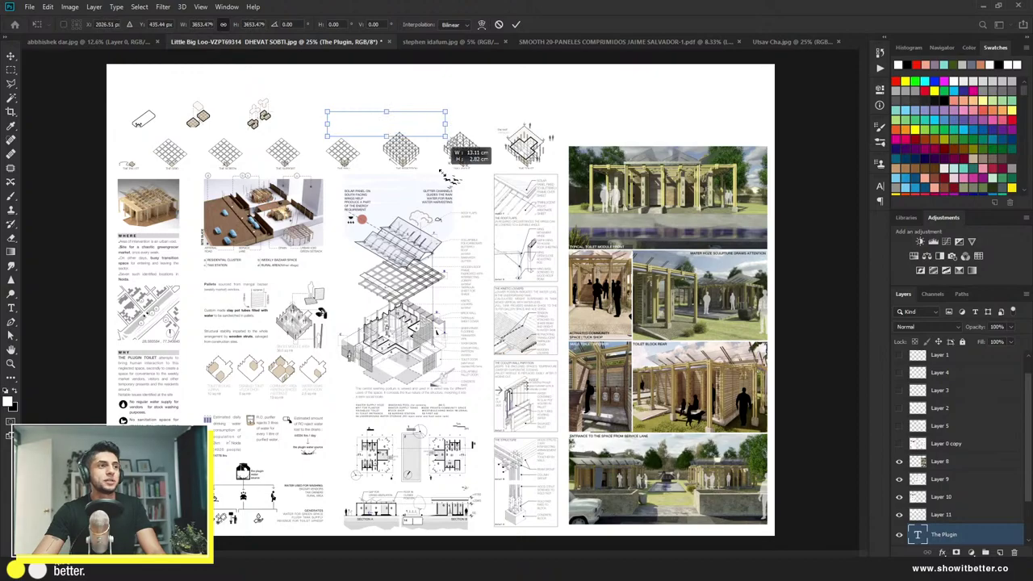
{"action": "key", "text": "Return"}
Step: Set the title text colour to black
{"action": "key", "text": "t"}
{"action": "left_click", "coordinate": [401, 124]}
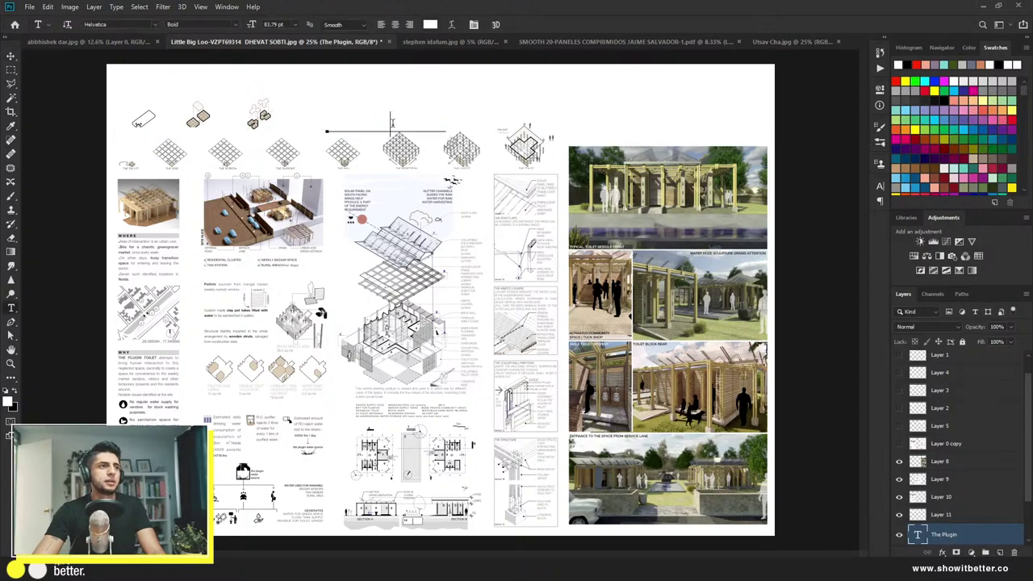
{"action": "key", "text": "ctrl+a"}
{"action": "left_click", "coordinate": [430, 24]}
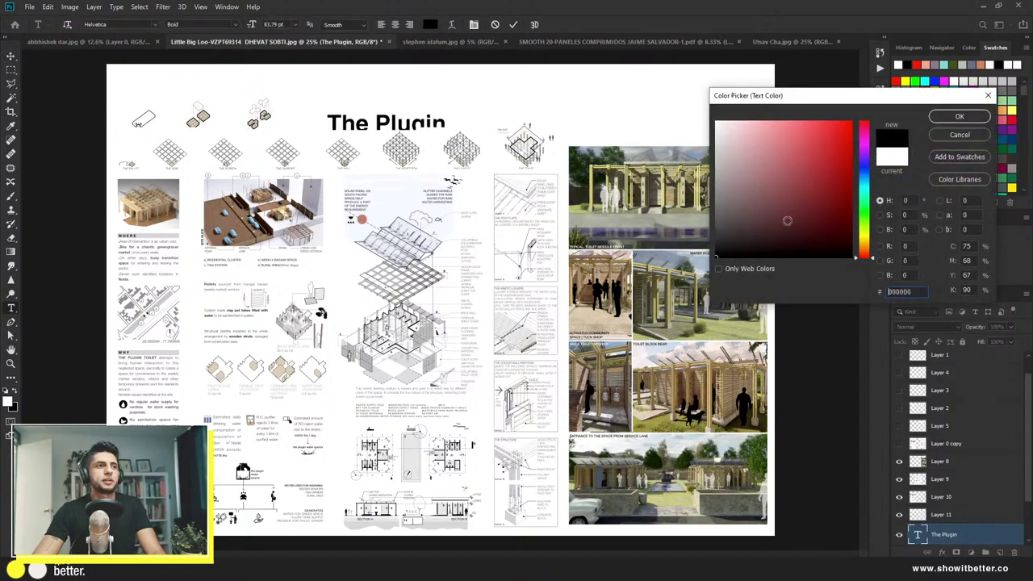
{"action": "left_click", "coordinate": [956, 118]}
{"action": "left_click", "coordinate": [11, 56]}
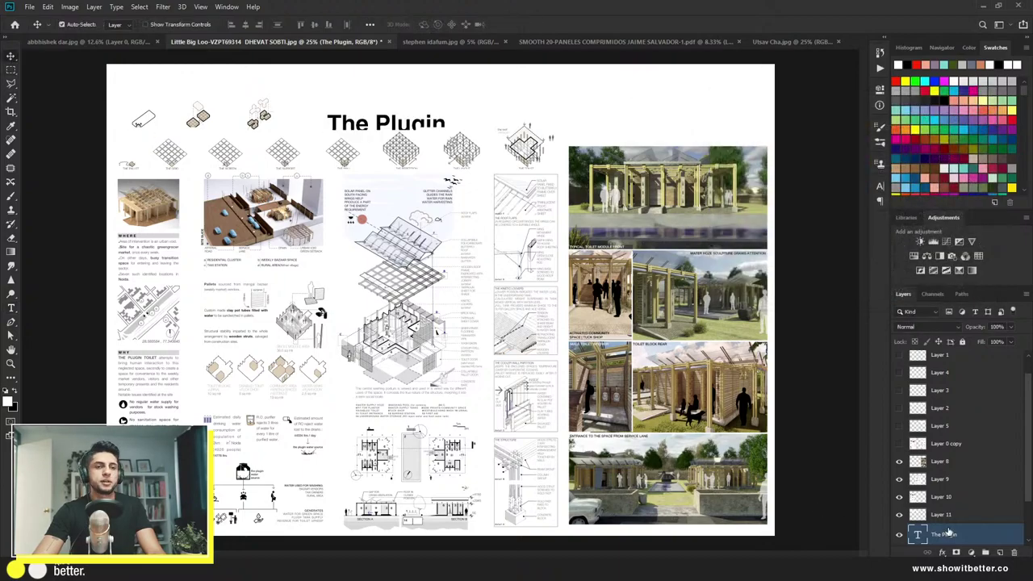
Step: Place the title layer above the photo column, move it top-left and shrink it to about 94%
{"action": "left_click_drag", "start_coordinate": [961, 534], "coordinate": [960, 457]}
{"action": "key", "text": "ctrl+t"}
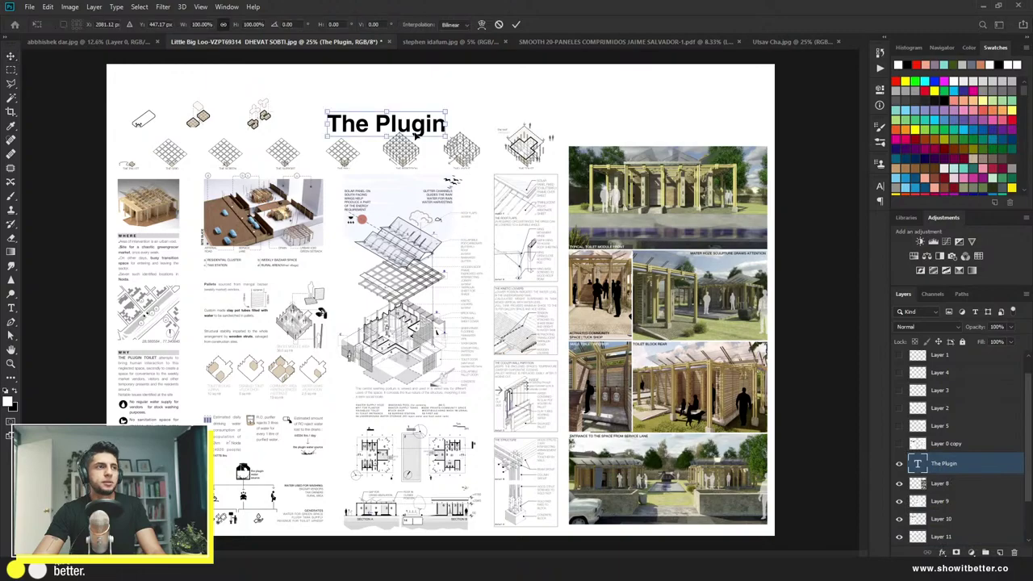
{"action": "left_click_drag", "start_coordinate": [427, 120], "coordinate": [222, 85]}
{"action": "key", "text": "Return"}
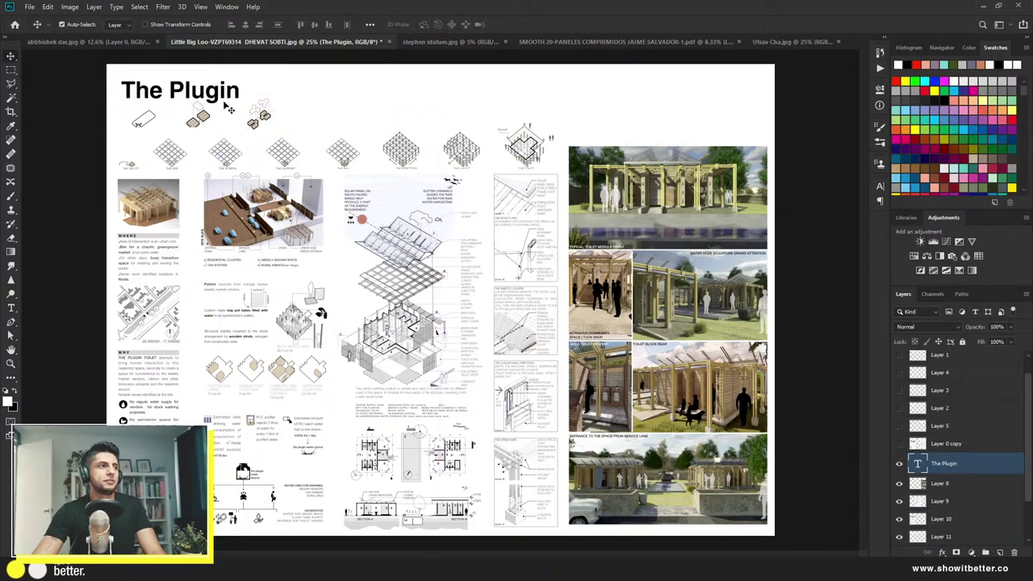
{"action": "key", "text": "ctrl+t"}
{"action": "left_click_drag", "start_coordinate": [237, 102], "coordinate": [210, 87]}
{"action": "key", "text": "Return"}
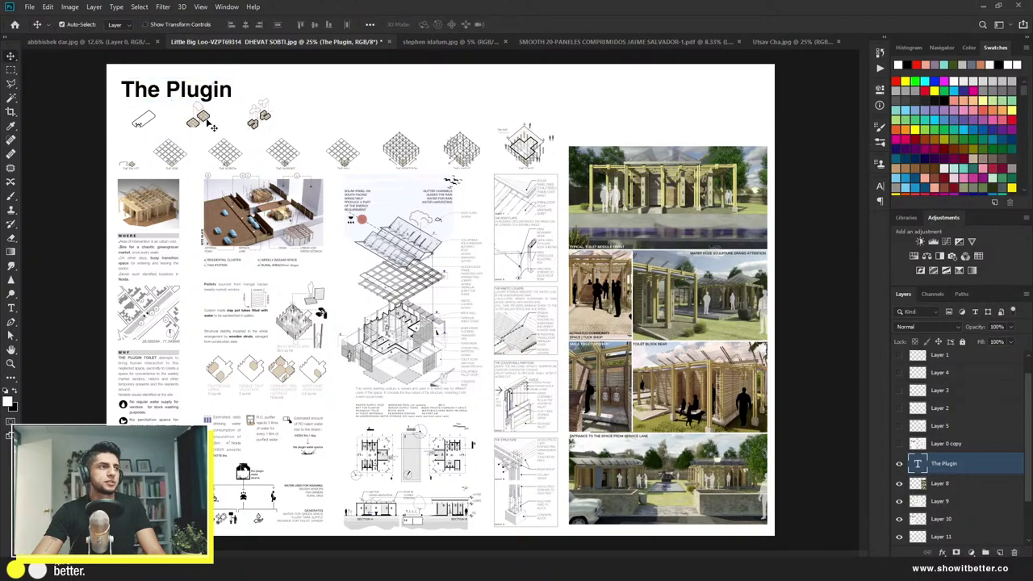
{"action": "key", "text": "ctrl+minus"}
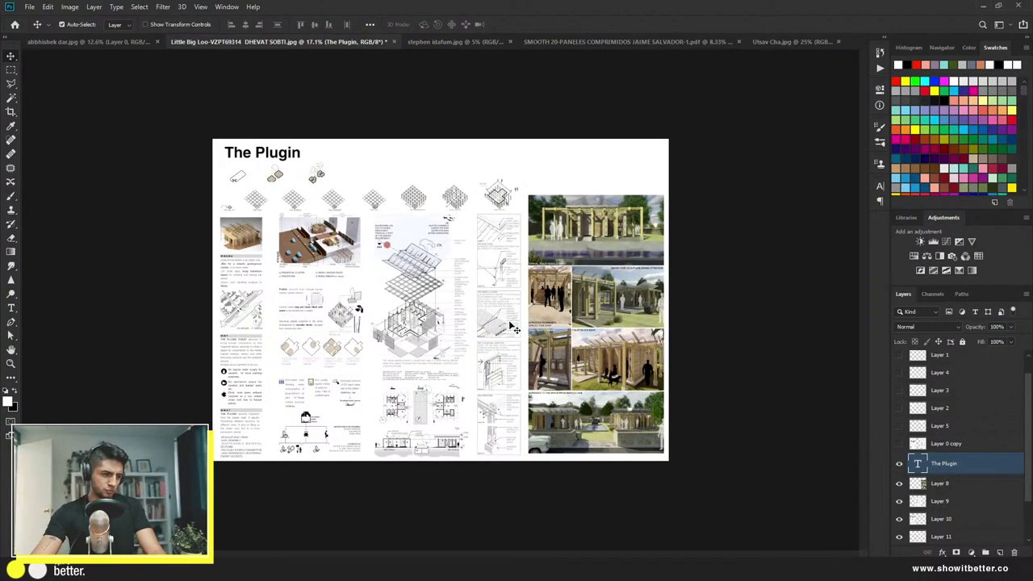
{"action": "key", "text": "alt+Tab"}
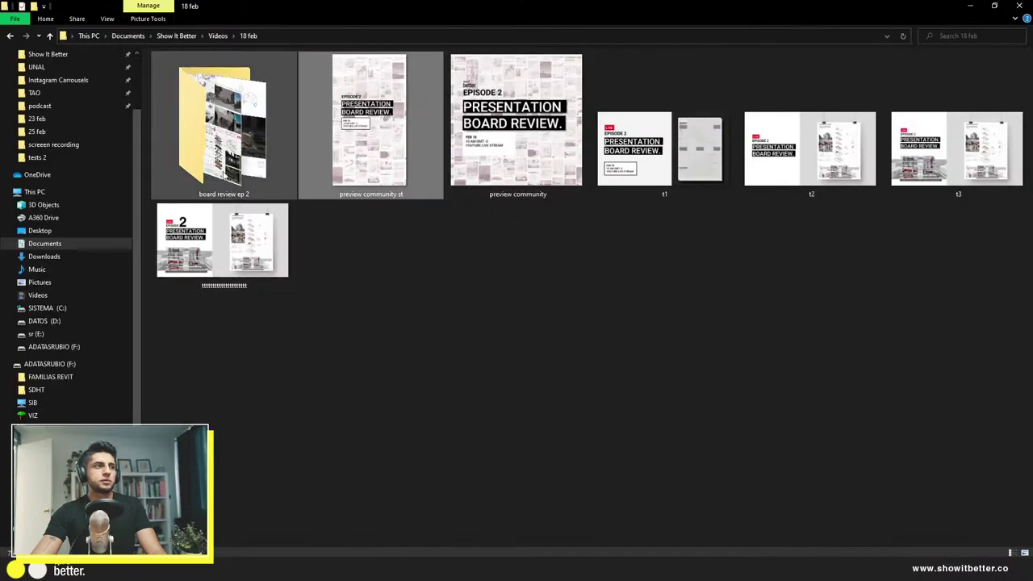
Step: Open Videos > 25 feb and drag the Little Big Loo board image onto the Photoshop canvas
{"action": "left_click", "coordinate": [218, 35]}
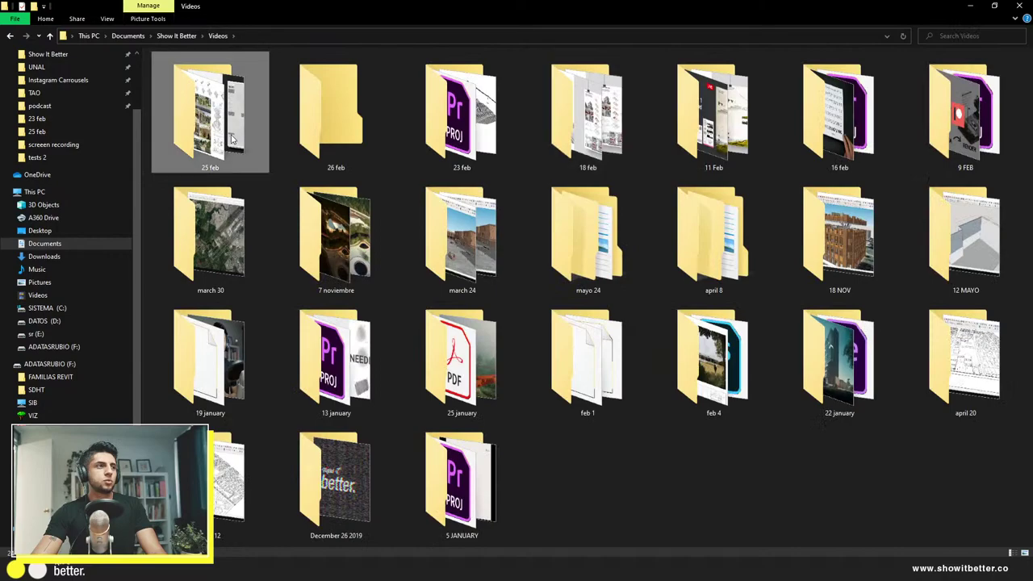
{"action": "double_click", "coordinate": [256, 165]}
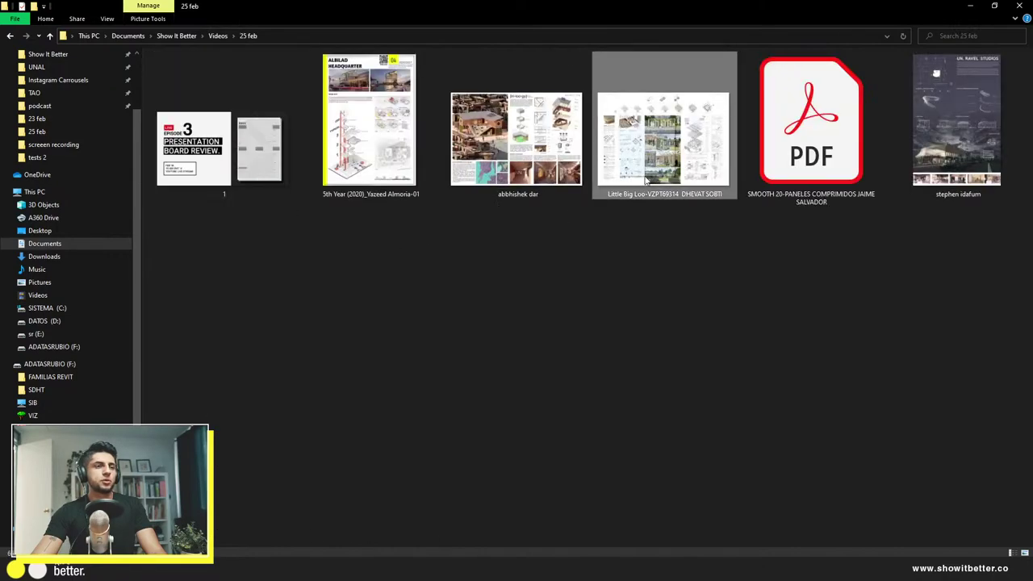
{"action": "key", "text": "alt+Tab"}
{"action": "left_click_drag", "start_coordinate": [573, 262], "coordinate": [503, 309]}
Step: Confirm the placed original board and hide it to compare against the edit
{"action": "key", "text": "Return"}
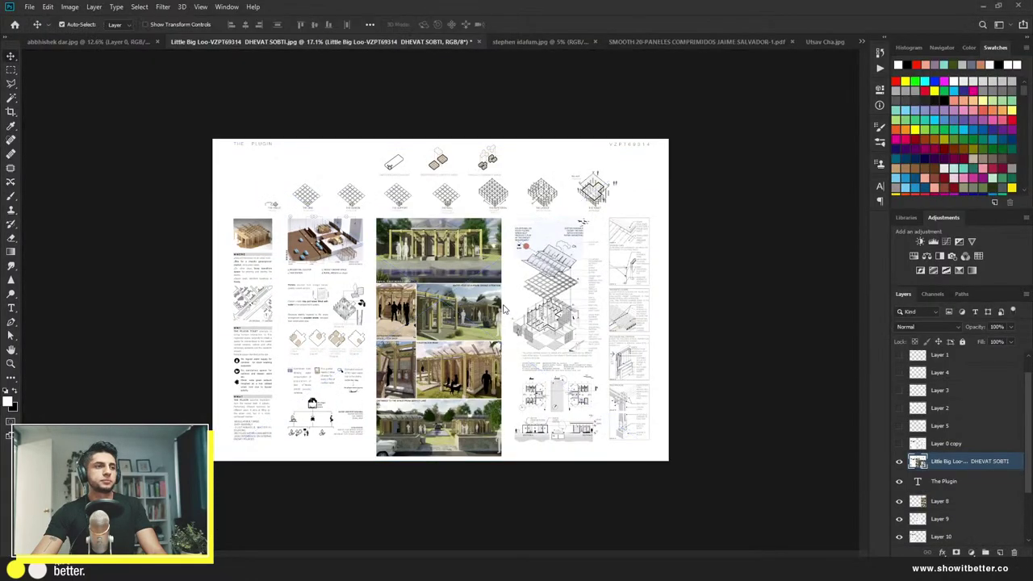
{"action": "left_click", "coordinate": [898, 463]}
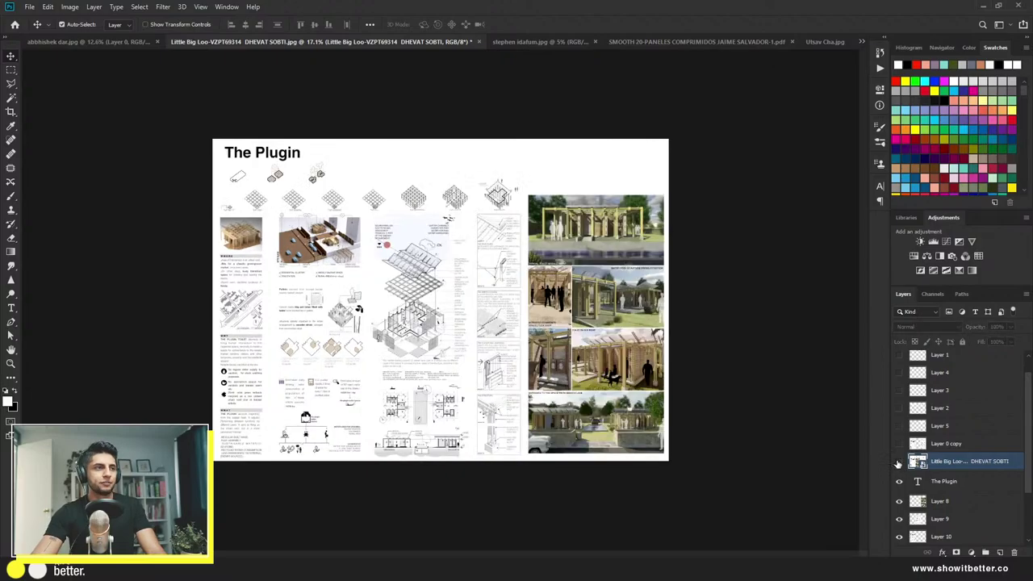
{"action": "key", "text": "ctrl+plus"}
{"action": "key", "text": "ctrl+plus"}
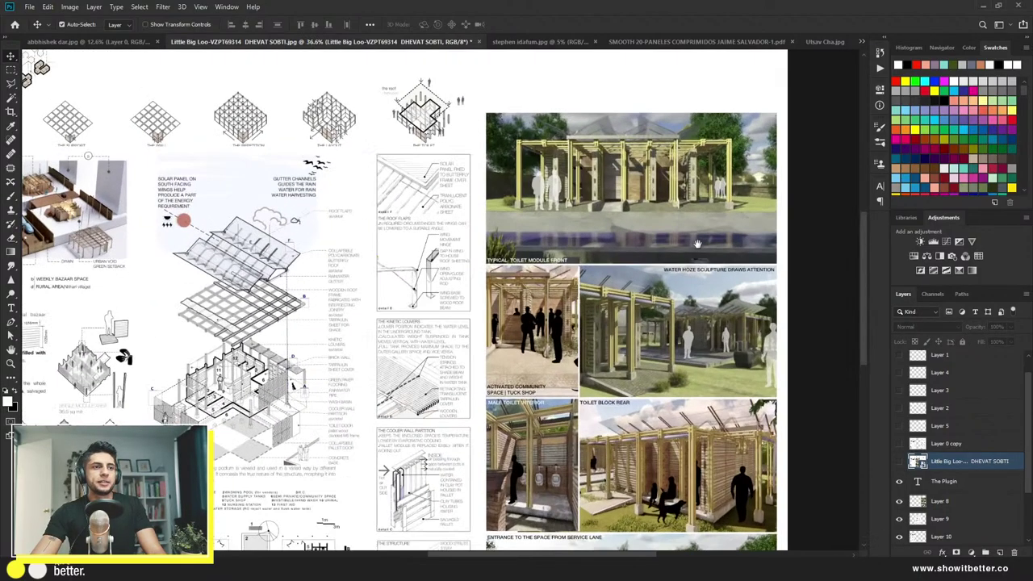
{"action": "scroll", "coordinate": [745, 222], "scroll_direction": "up", "scroll_amount": 1}
{"action": "left_click_drag", "start_coordinate": [745, 222], "coordinate": [624, 343]}
{"action": "scroll", "coordinate": [585, 319], "scroll_direction": "down", "scroll_amount": 2}
{"action": "scroll", "coordinate": [597, 347], "scroll_direction": "up", "scroll_amount": 1}
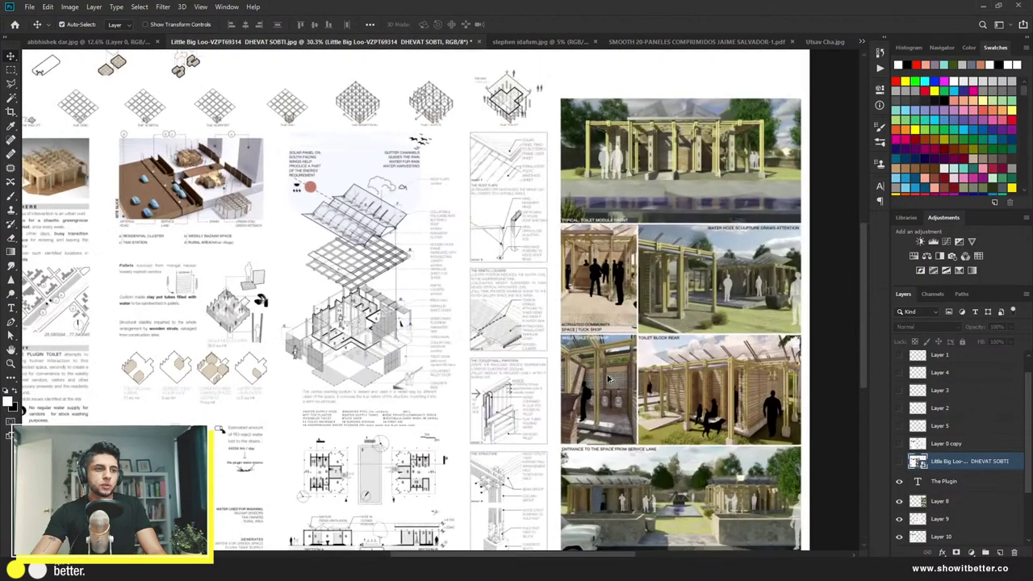
{"action": "scroll", "coordinate": [609, 379], "scroll_direction": "down", "scroll_amount": 1}
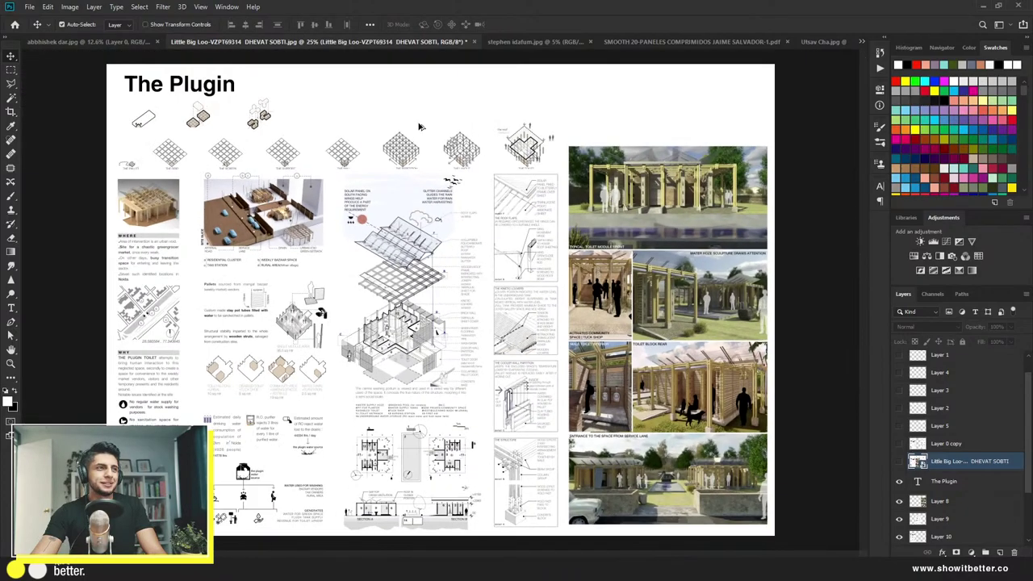
{"action": "scroll", "coordinate": [419, 126], "scroll_direction": "up", "scroll_amount": 1}
{"action": "left_click_drag", "start_coordinate": [255, 134], "coordinate": [350, 159]}
Step: Move the small icon row up beside the title and shrink the grid icon row to 80%
{"action": "left_click_drag", "start_coordinate": [355, 229], "coordinate": [695, 166]}
{"action": "key", "text": "ctrl+t"}
{"action": "scroll", "coordinate": [755, 137], "scroll_direction": "down", "scroll_amount": 1}
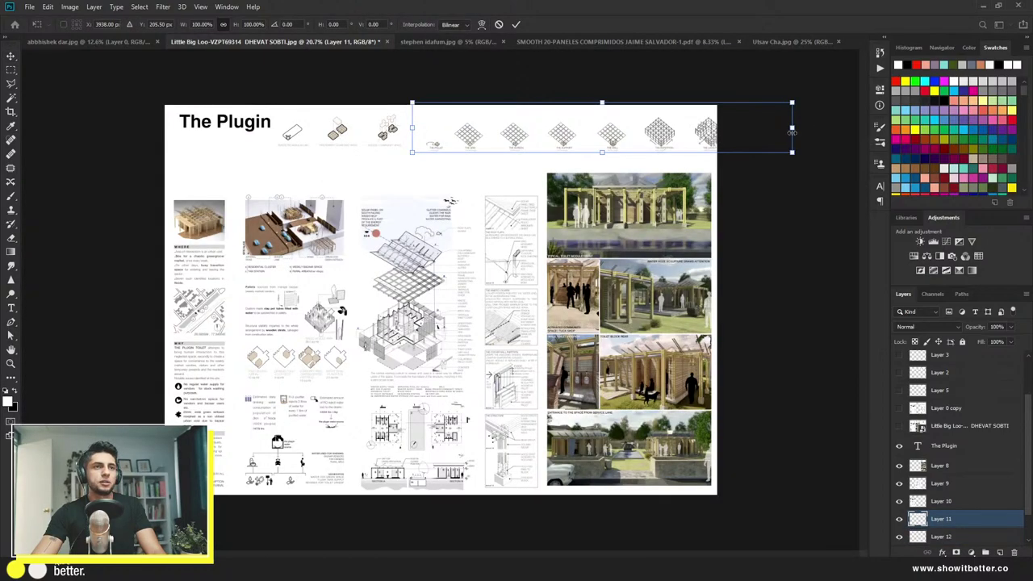
{"action": "left_click_drag", "start_coordinate": [793, 129], "coordinate": [716, 129]}
{"action": "key", "text": "Return"}
{"action": "scroll", "coordinate": [203, 166], "scroll_direction": "up", "scroll_amount": 1}
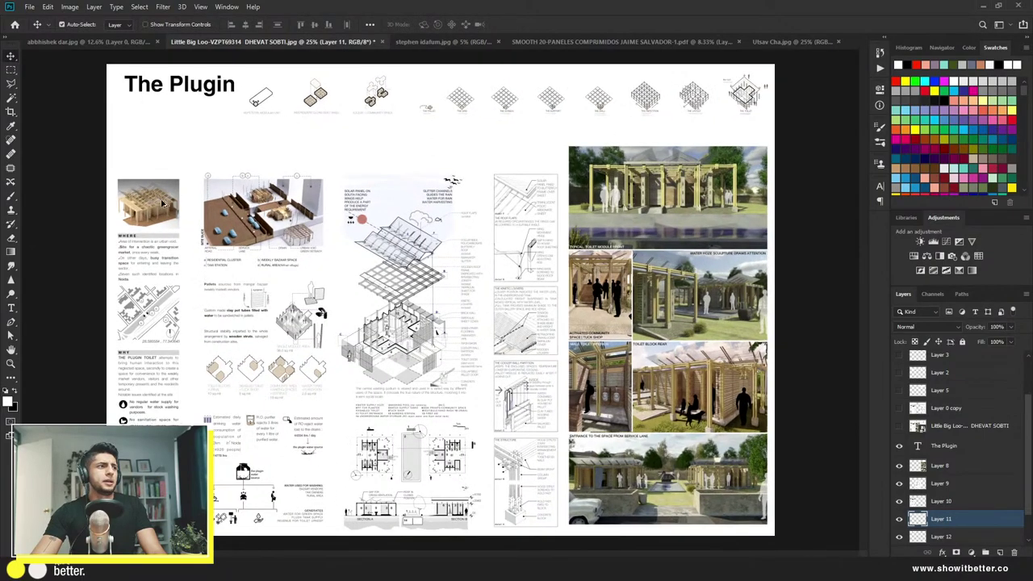
Step: Move the left column block and the exploded diagram upward
{"action": "left_click", "coordinate": [151, 211], "text": "ctrl"}
{"action": "key", "text": "ctrl+t"}
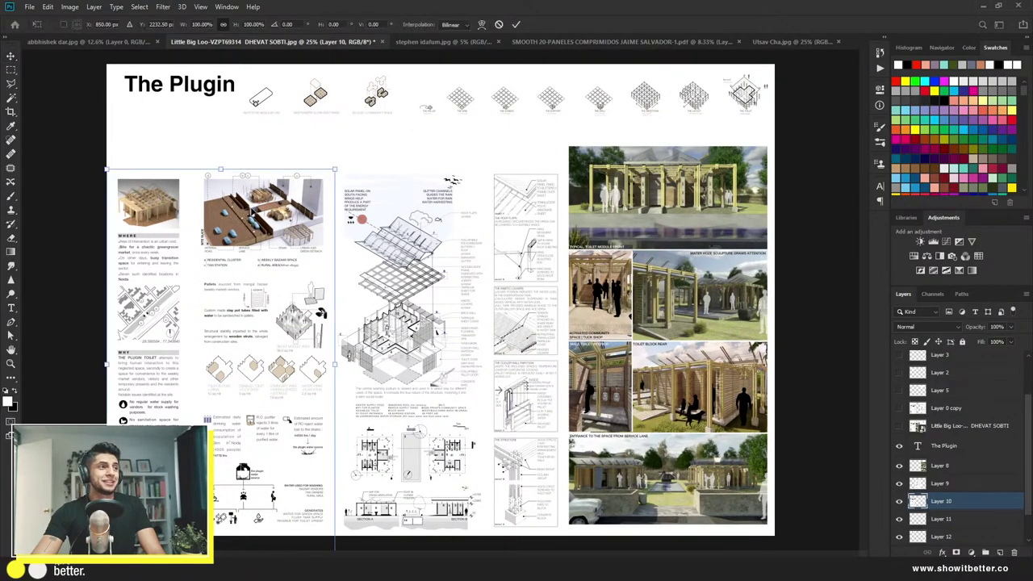
{"action": "left_click_drag", "start_coordinate": [253, 211], "coordinate": [255, 164]}
{"action": "key", "text": "Return"}
{"action": "left_click_drag", "start_coordinate": [381, 214], "coordinate": [384, 173]}
Step: Raise the photo column, shrink it to about 94% and realign it along the right edge
{"action": "left_click", "coordinate": [613, 198]}
{"action": "left_click_drag", "start_coordinate": [613, 198], "coordinate": [614, 181]}
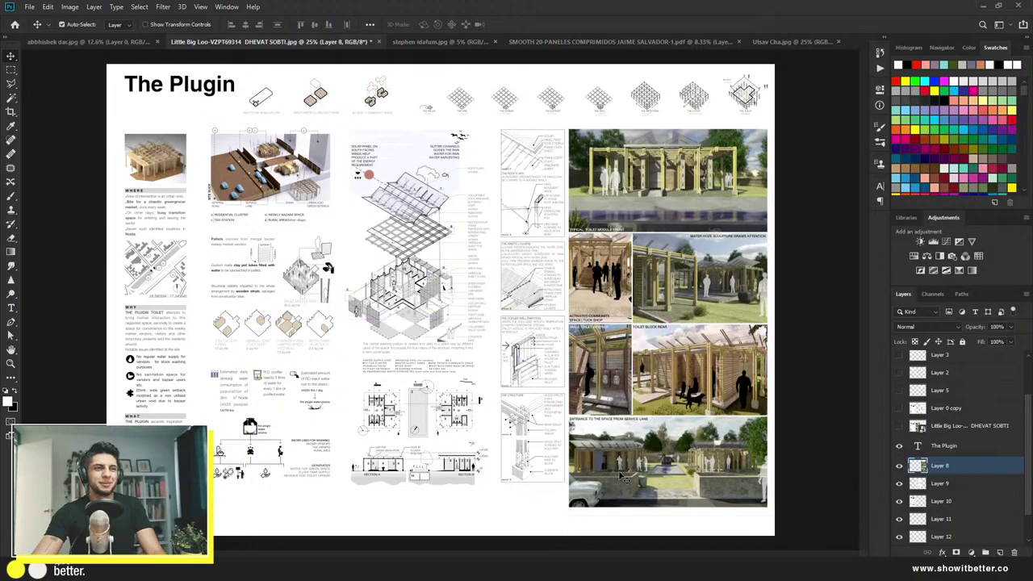
{"action": "key", "text": "ctrl+t"}
{"action": "left_click_drag", "start_coordinate": [667, 512], "coordinate": [668, 489]}
{"action": "key", "text": "Return"}
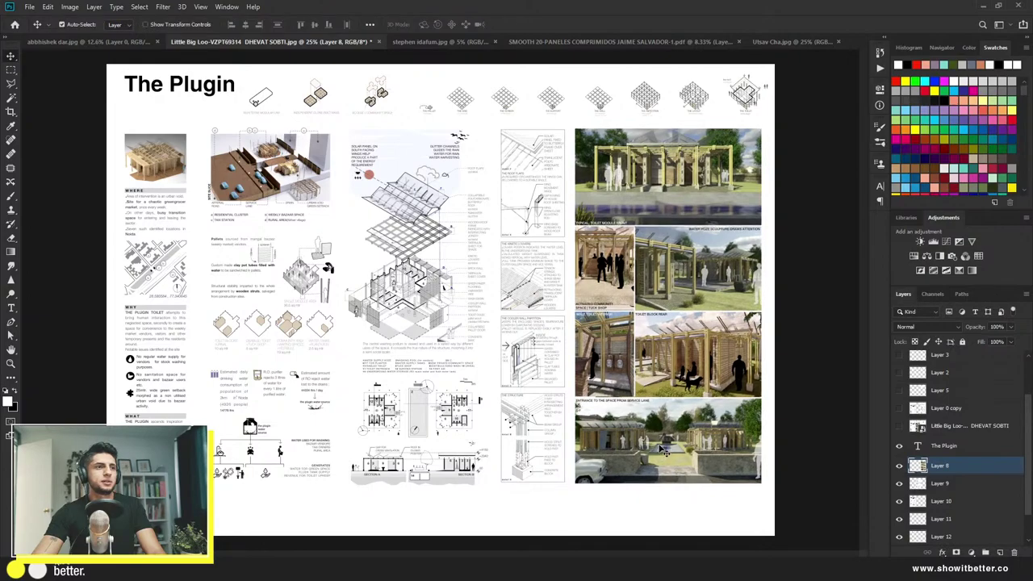
{"action": "left_click_drag", "start_coordinate": [658, 452], "coordinate": [658, 466]}
Step: Copy the exploded axonometric from Layer 9 onto its own layer using a rectangular selection
{"action": "scroll", "coordinate": [292, 476], "scroll_direction": "up", "scroll_amount": 3}
{"action": "scroll", "coordinate": [292, 476], "scroll_direction": "up", "scroll_amount": 1}
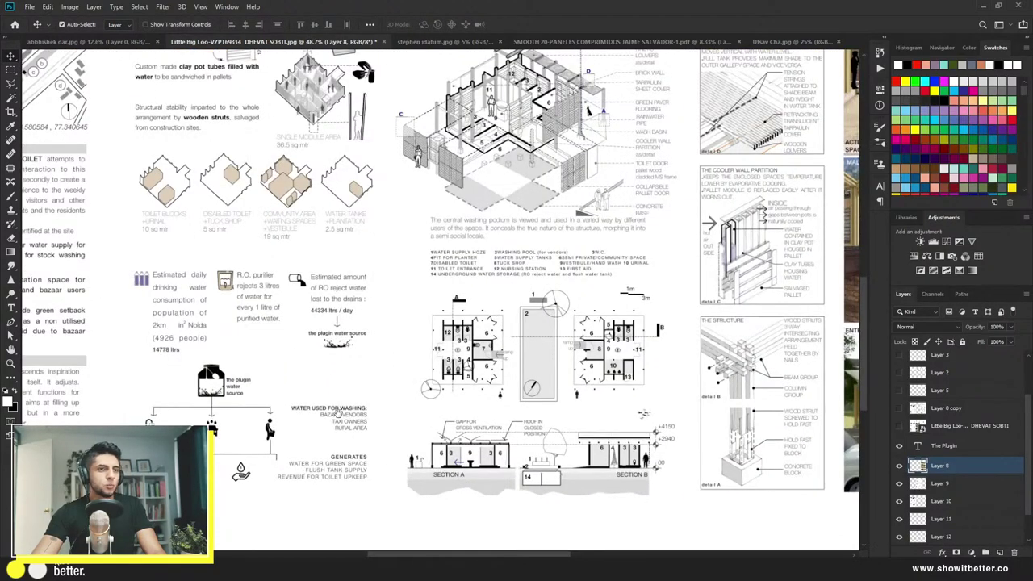
{"action": "left_click_drag", "start_coordinate": [337, 411], "coordinate": [330, 477]}
{"action": "scroll", "coordinate": [390, 389], "scroll_direction": "down", "scroll_amount": 2}
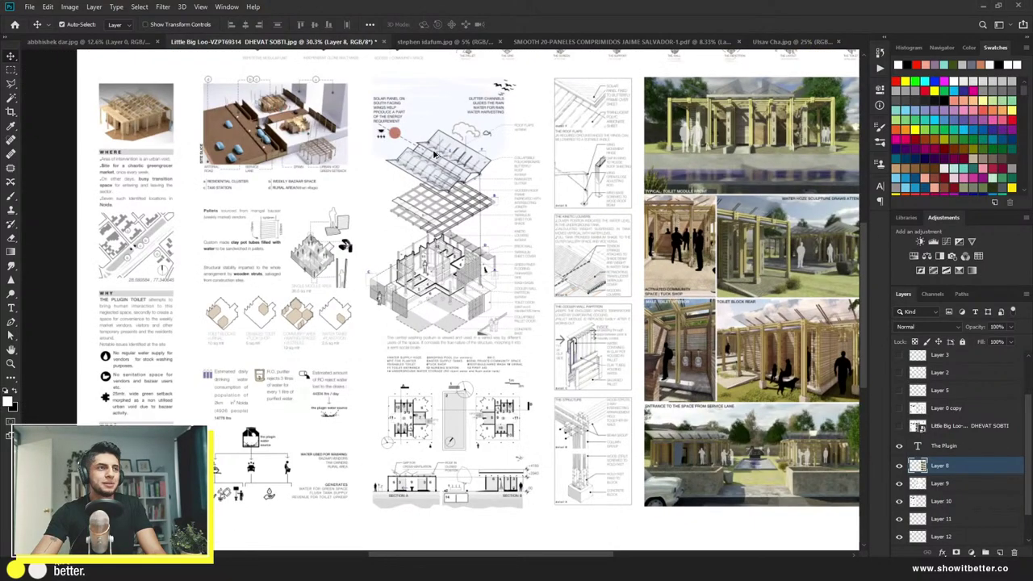
{"action": "scroll", "coordinate": [434, 153], "scroll_direction": "up", "scroll_amount": 4}
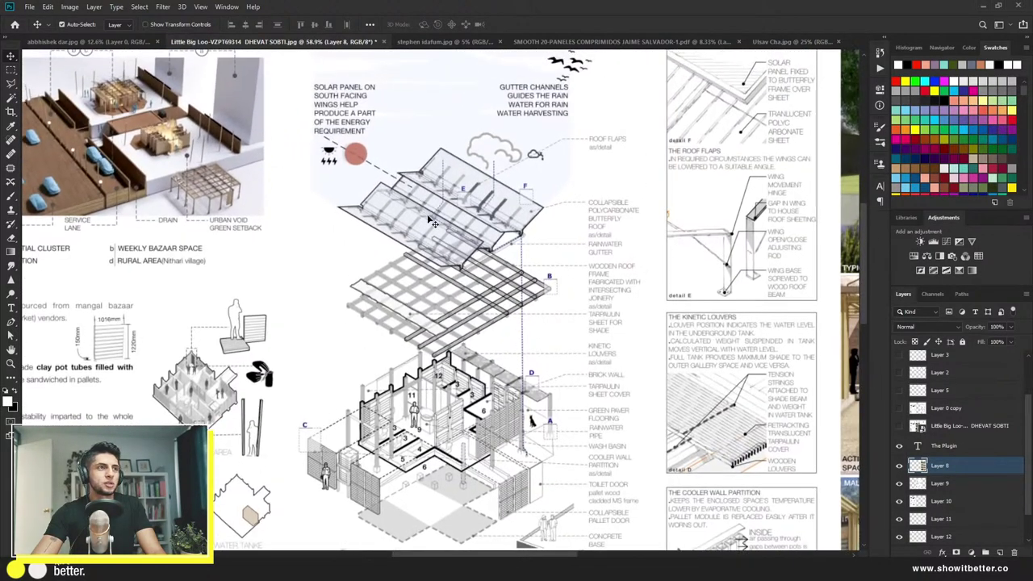
{"action": "scroll", "coordinate": [433, 222], "scroll_direction": "down", "scroll_amount": 2}
{"action": "left_click", "coordinate": [432, 337]}
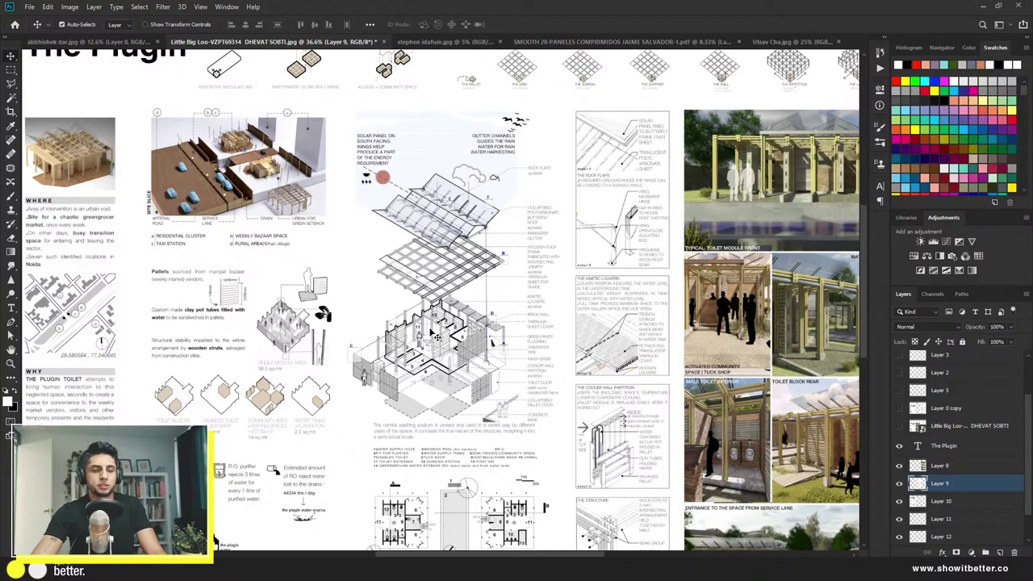
{"action": "key", "text": "m"}
{"action": "left_click_drag", "start_coordinate": [339, 419], "coordinate": [520, 168]}
{"action": "left_click_drag", "start_coordinate": [530, 109], "coordinate": [527, 101]}
{"action": "key", "text": "ctrl+j"}
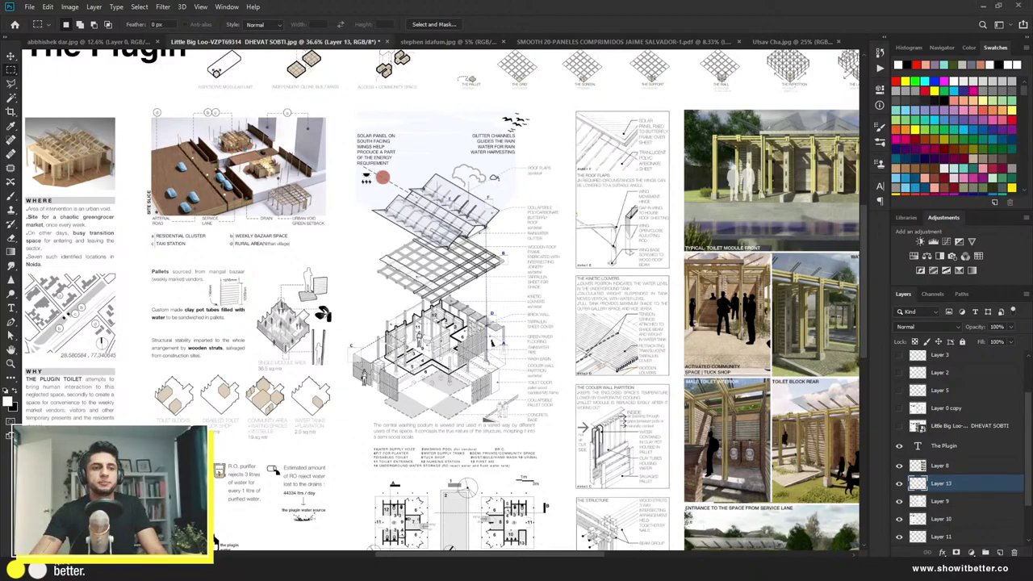
Step: Scale the copied axonometric up to about 119% and make its layer visible
{"action": "key", "text": "ctrl+minus"}
{"action": "key", "text": "v"}
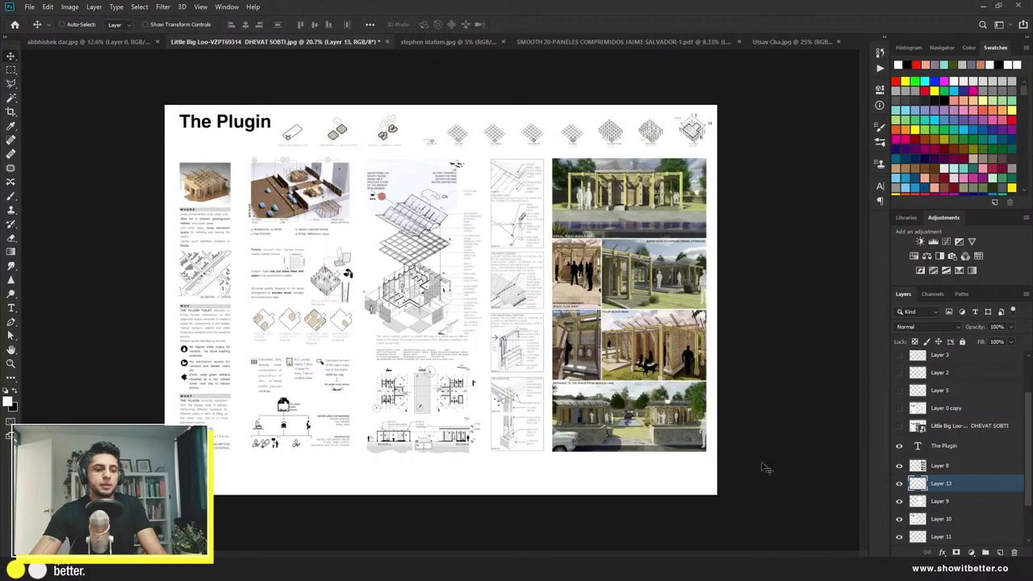
{"action": "key", "text": "ctrl+t"}
{"action": "mouse_move", "coordinate": [458, 333]}
{"action": "left_mouse_down"}
{"action": "mouse_move", "coordinate": [508, 436]}
{"action": "mouse_move", "coordinate": [512, 472]}
{"action": "mouse_move", "coordinate": [448, 290]}
{"action": "mouse_move", "coordinate": [476, 331]}
{"action": "mouse_move", "coordinate": [499, 341]}
{"action": "left_mouse_up"}
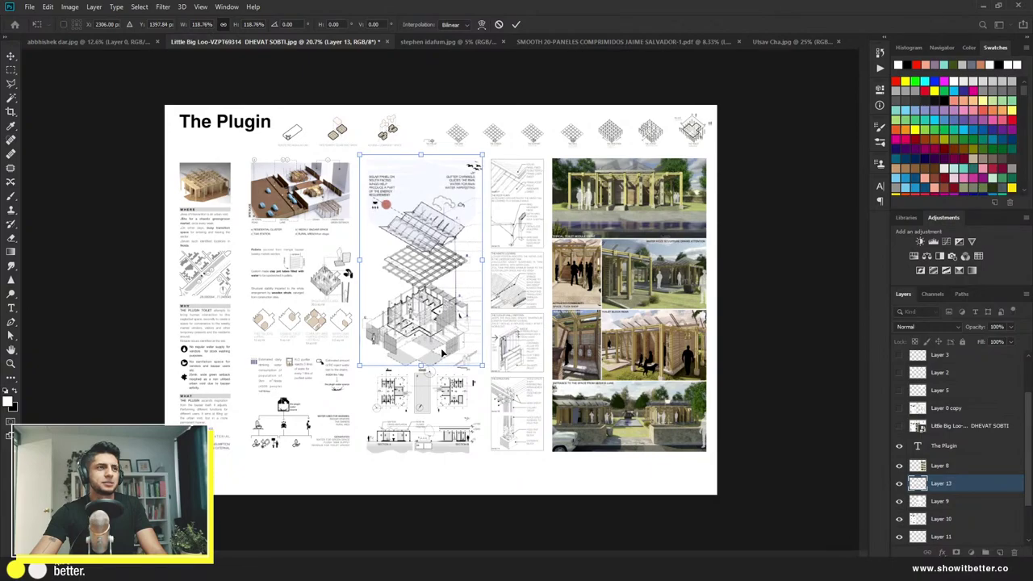
{"action": "key", "text": "Return"}
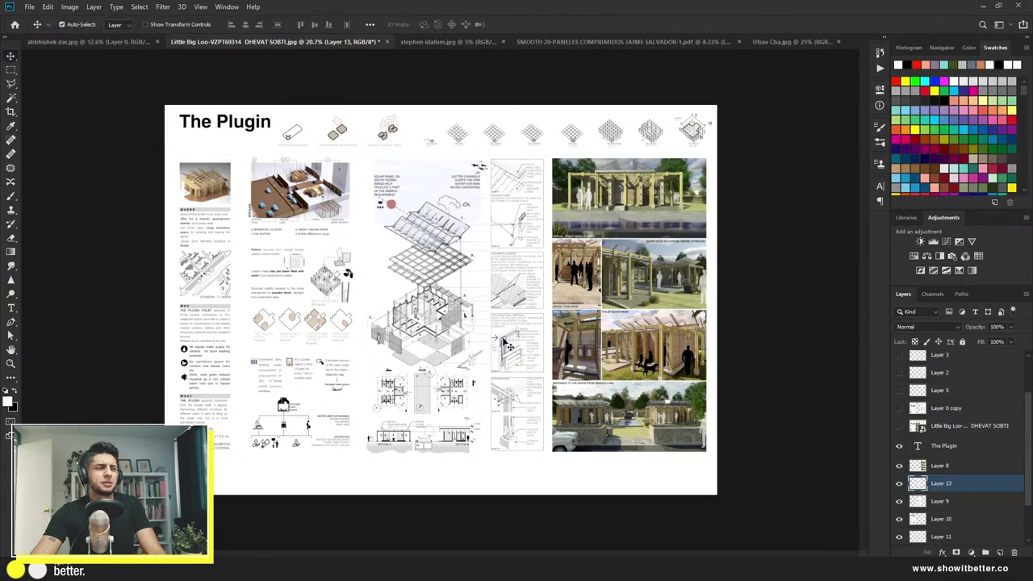
{"action": "scroll", "coordinate": [431, 272], "scroll_direction": "up", "scroll_amount": 8}
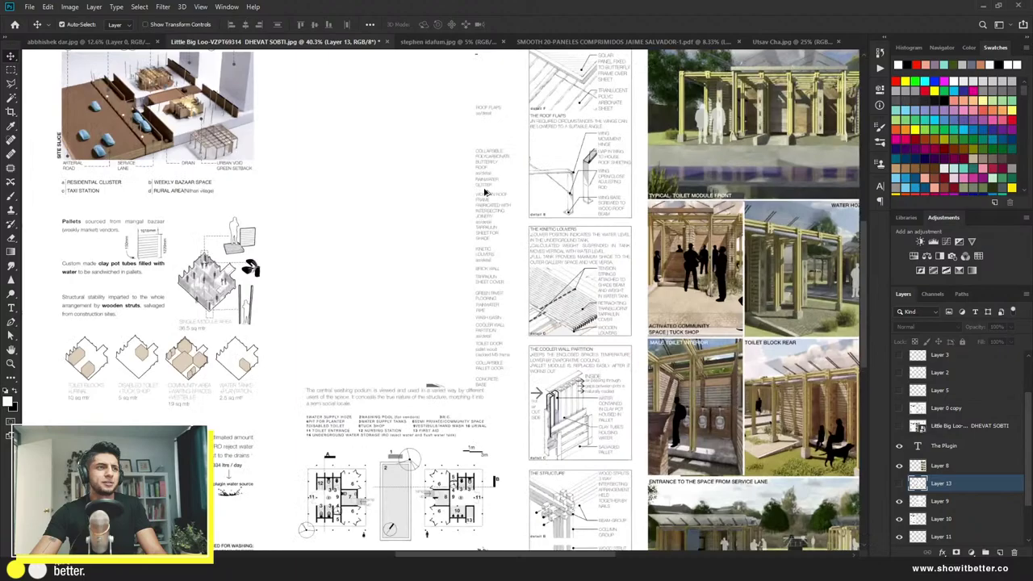
{"action": "scroll", "coordinate": [484, 180], "scroll_direction": "down", "scroll_amount": 4}
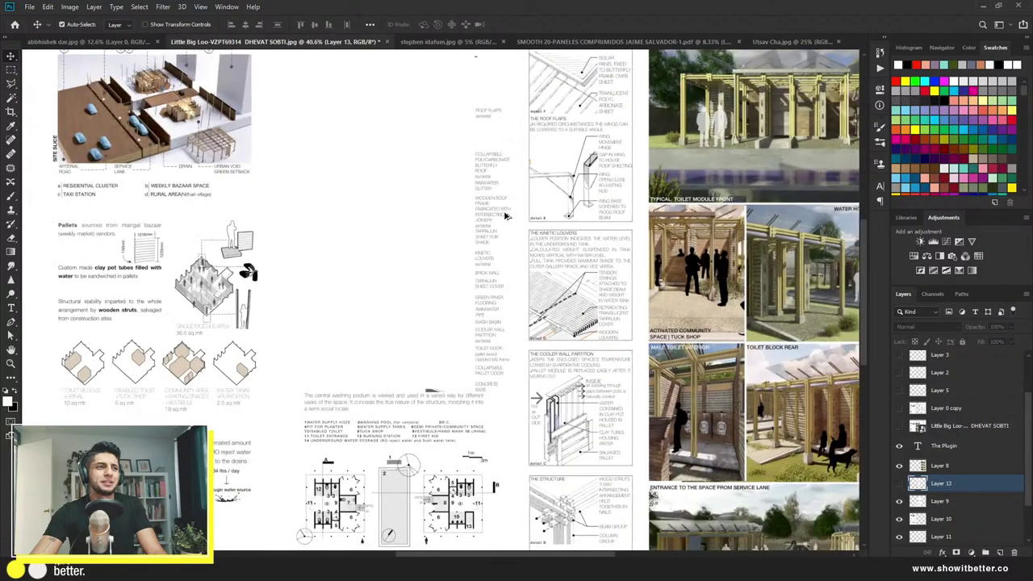
{"action": "left_click", "coordinate": [899, 483]}
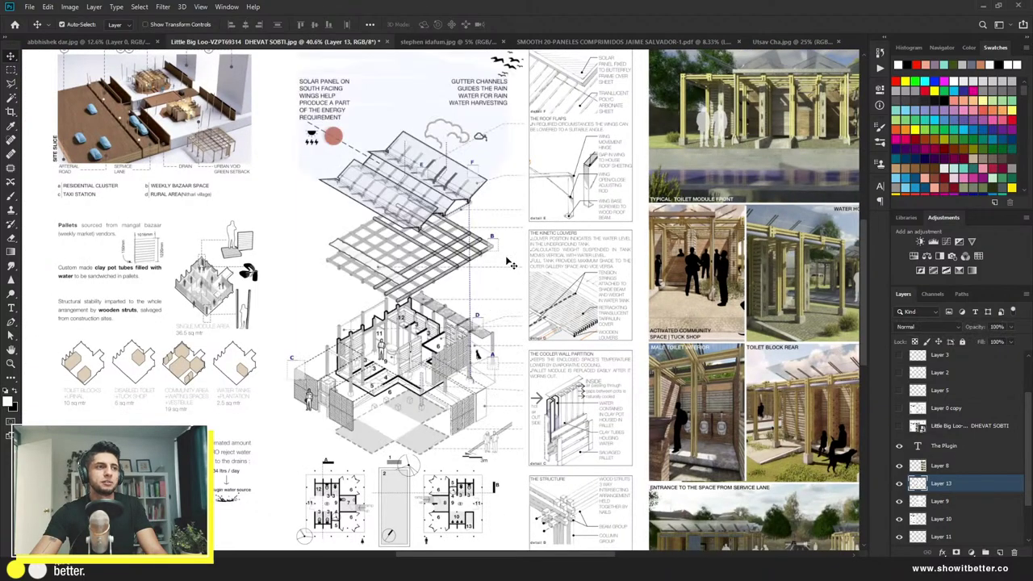
{"action": "scroll", "coordinate": [476, 332], "scroll_direction": "down", "scroll_amount": 3}
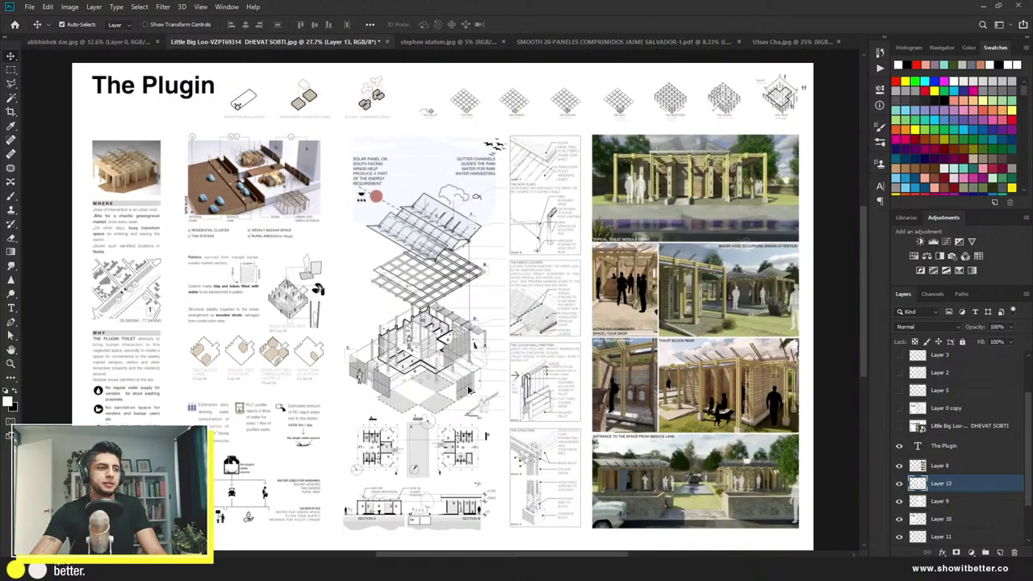
{"action": "scroll", "coordinate": [410, 478], "scroll_direction": "up", "scroll_amount": 3}
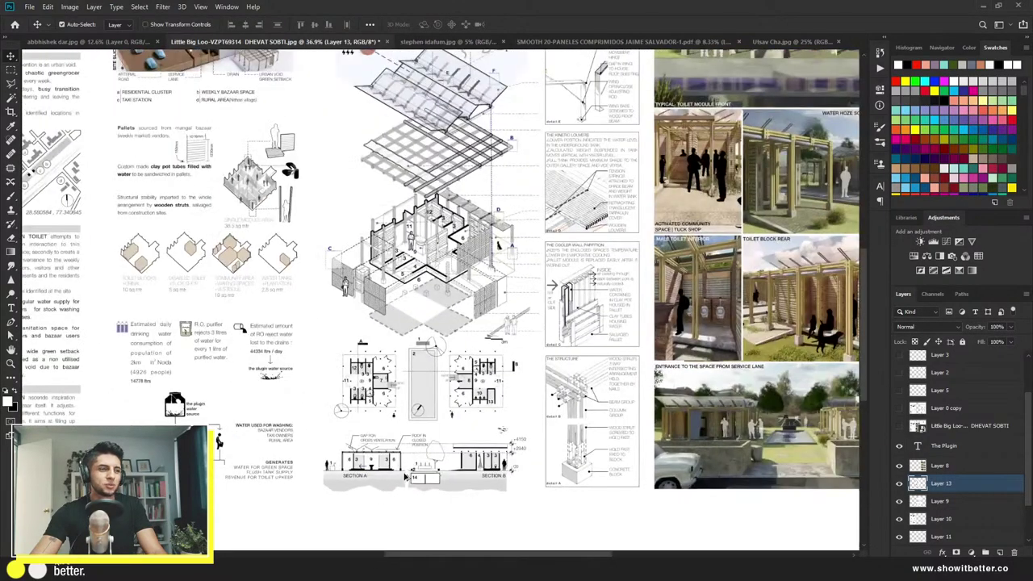
{"action": "left_click", "coordinate": [365, 471]}
Step: Copy the Section A and B drawings onto a new layer via a rectangular selection
{"action": "key", "text": "m"}
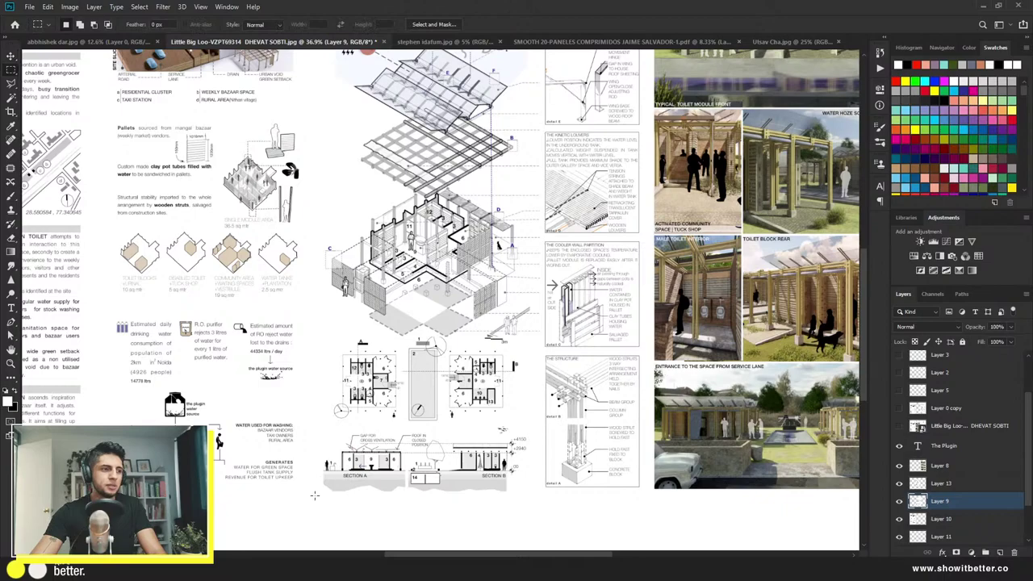
{"action": "left_click_drag", "start_coordinate": [314, 495], "coordinate": [533, 424]}
{"action": "left_click", "coordinate": [900, 519]}
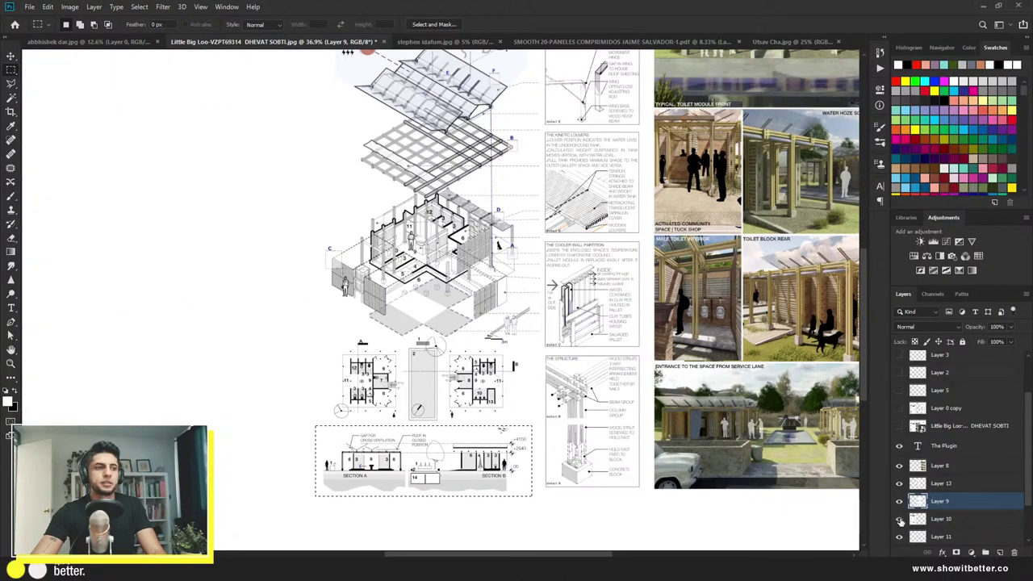
{"action": "left_click", "coordinate": [899, 518]}
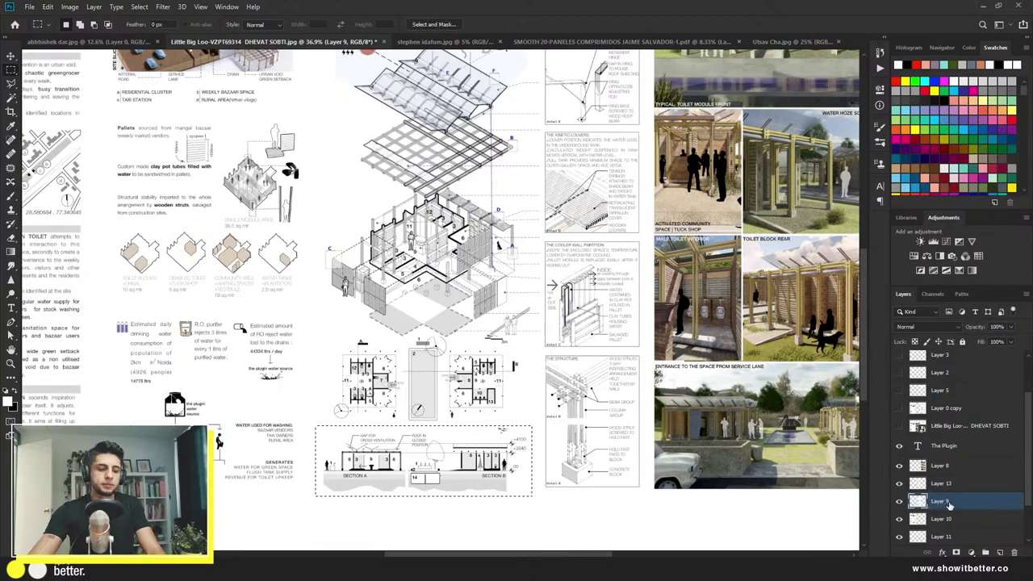
{"action": "key", "text": "ctrl+j"}
Step: Enlarge the copied sections to about 145% and move them lower
{"action": "key", "text": "ctrl+0"}
{"action": "key", "text": "ctrl+t"}
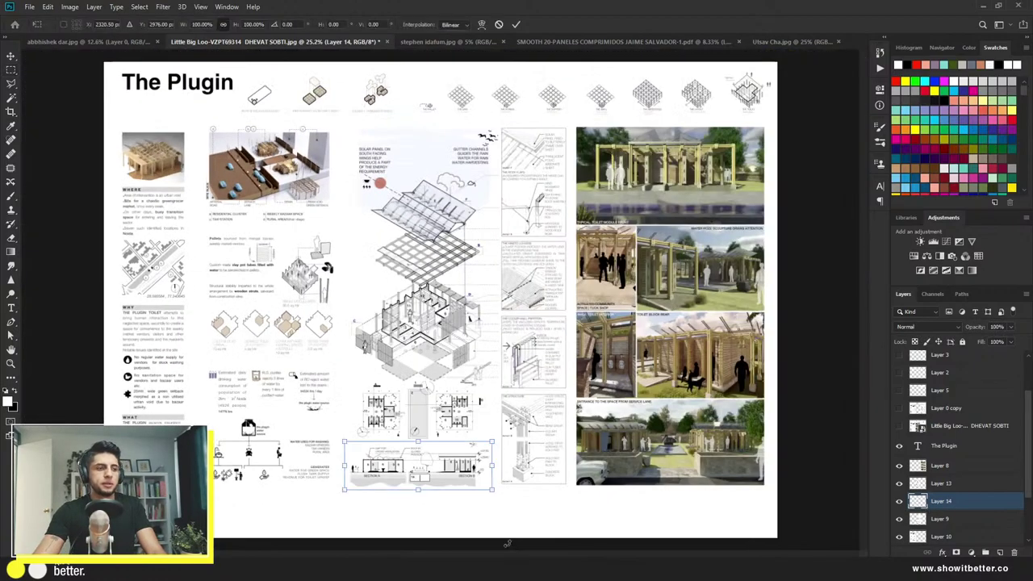
{"action": "left_click_drag", "start_coordinate": [493, 489], "coordinate": [502, 509]}
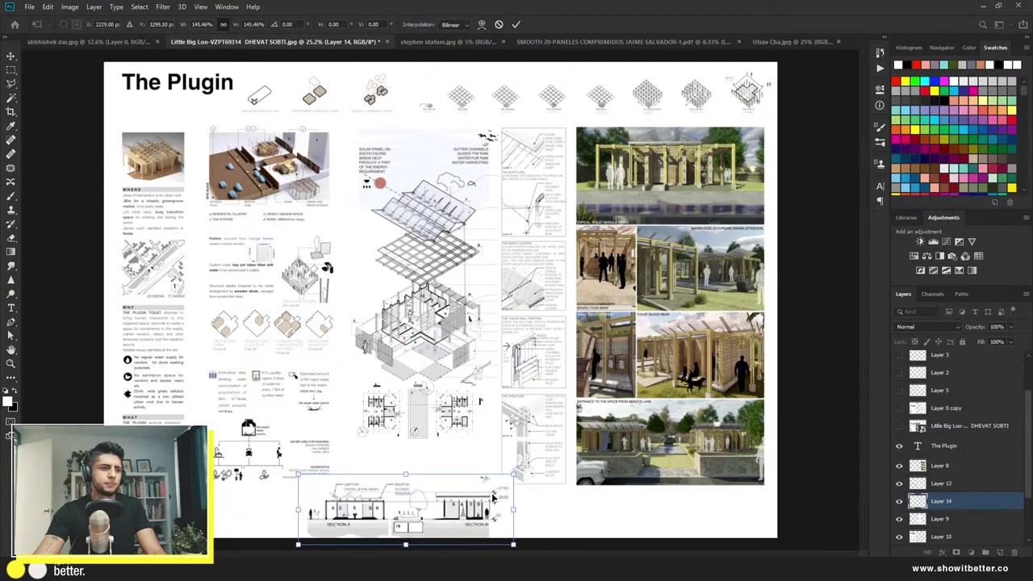
{"action": "key", "text": "Return"}
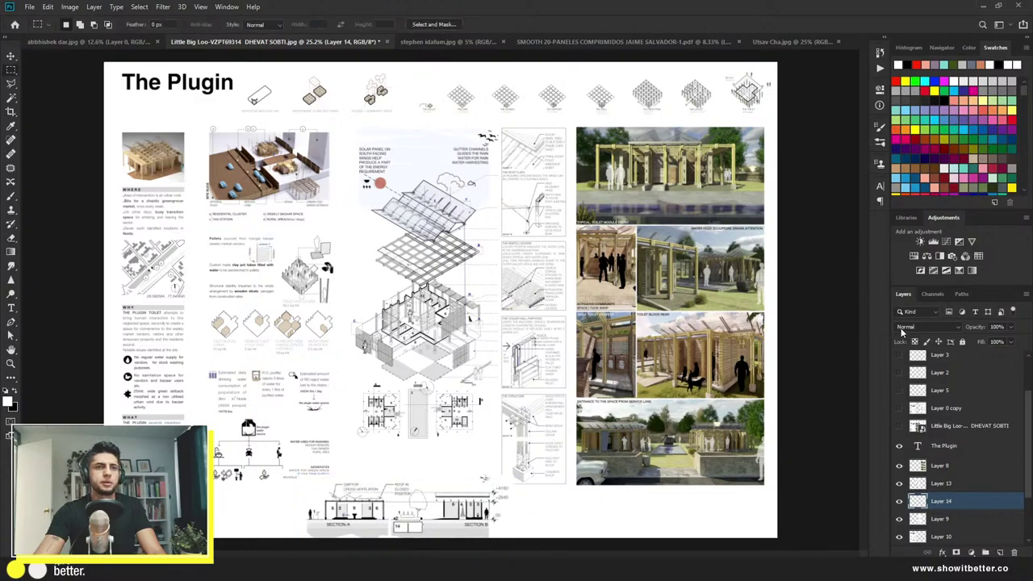
Step: Set the sections' blend mode to Multiply and align them along the board's bottom
{"action": "left_click", "coordinate": [902, 333]}
{"action": "left_click", "coordinate": [910, 337]}
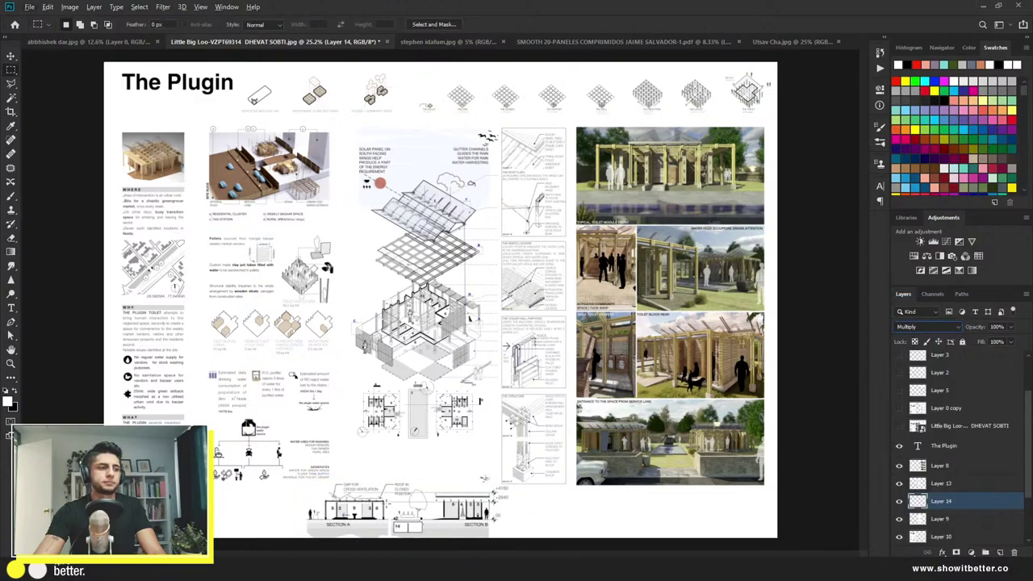
{"action": "key", "text": "v"}
{"action": "scroll", "coordinate": [404, 525], "scroll_direction": "down", "scroll_amount": 2}
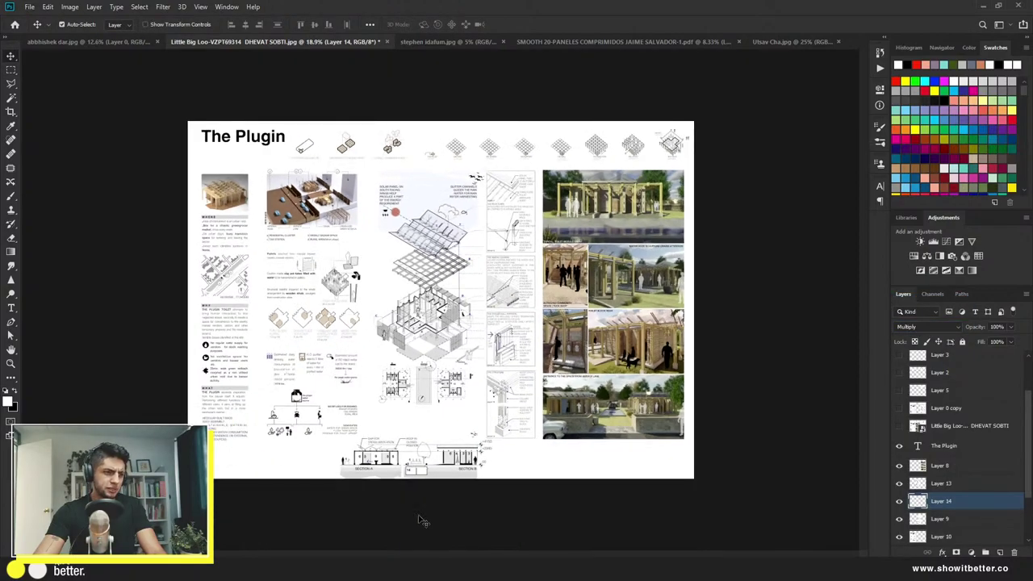
{"action": "mouse_move", "coordinate": [458, 480]}
{"action": "left_mouse_down"}
{"action": "mouse_move", "coordinate": [316, 478]}
{"action": "mouse_move", "coordinate": [478, 478]}
{"action": "left_mouse_up"}
{"action": "scroll", "coordinate": [379, 335], "scroll_direction": "up", "scroll_amount": 3}
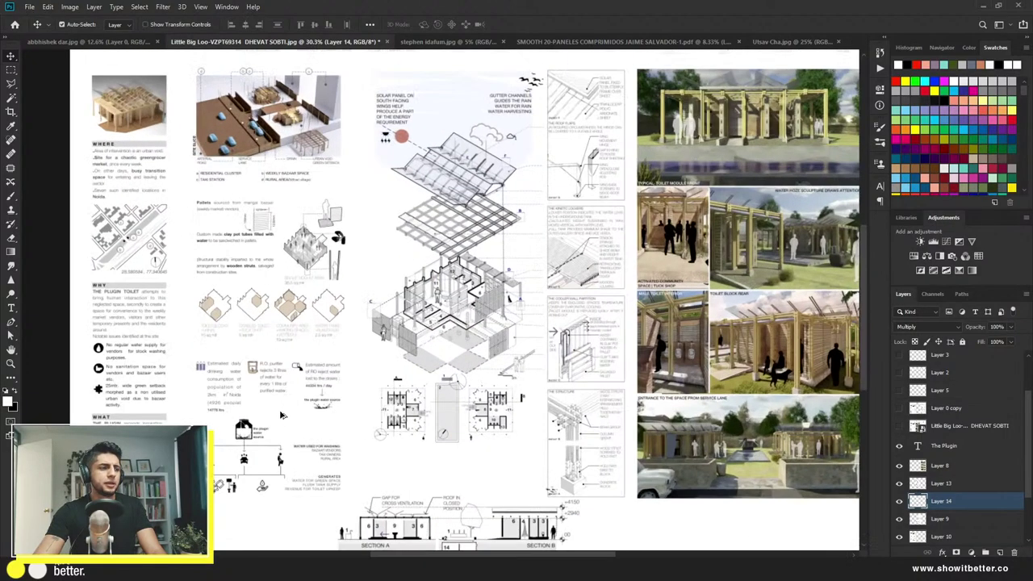
{"action": "key", "text": "ctrl+0"}
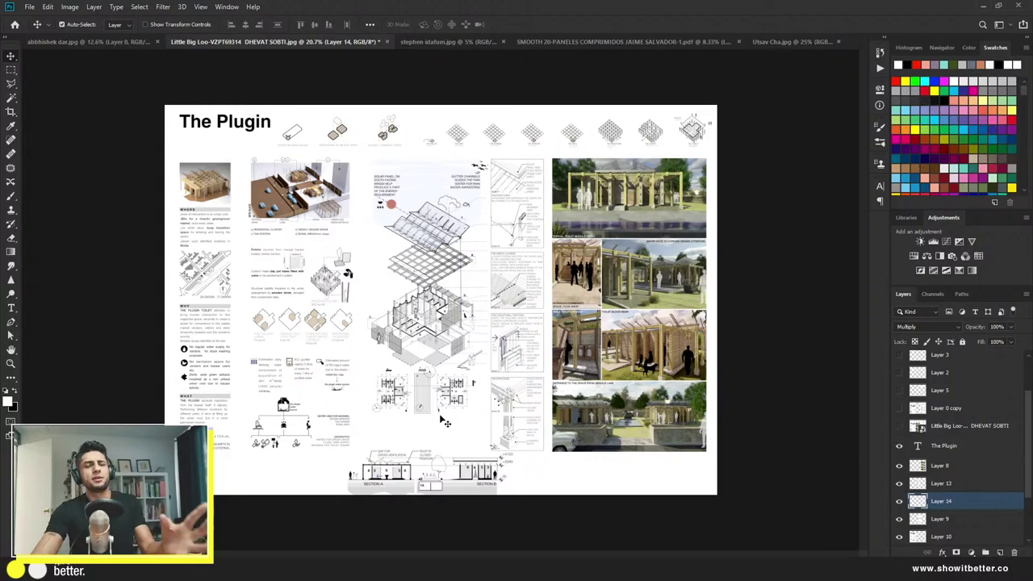
Step: Break the title onto two lines, 'The' above 'Plugin'
{"action": "left_click_drag", "start_coordinate": [251, 123], "coordinate": [250, 132]}
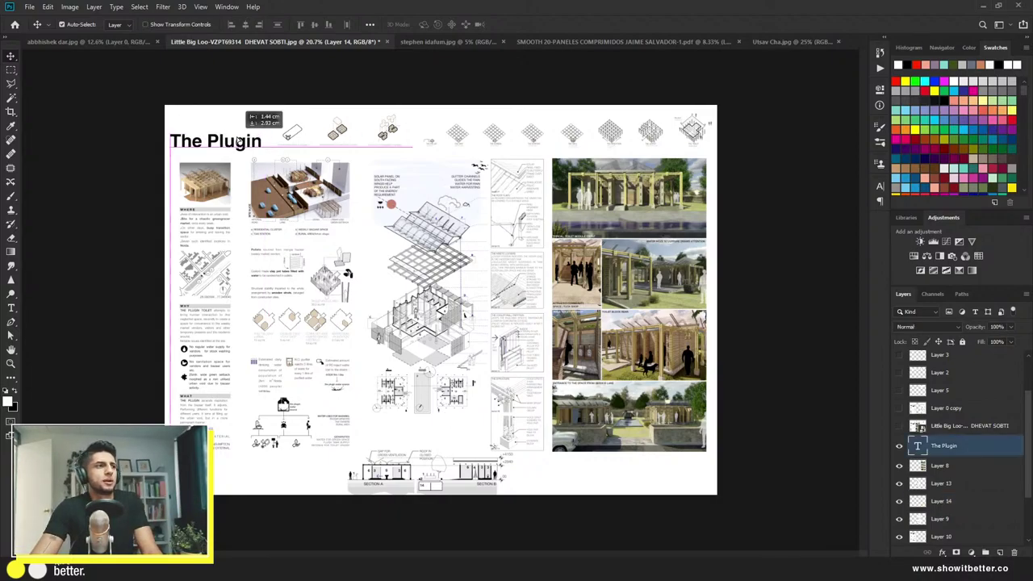
{"action": "key", "text": "t"}
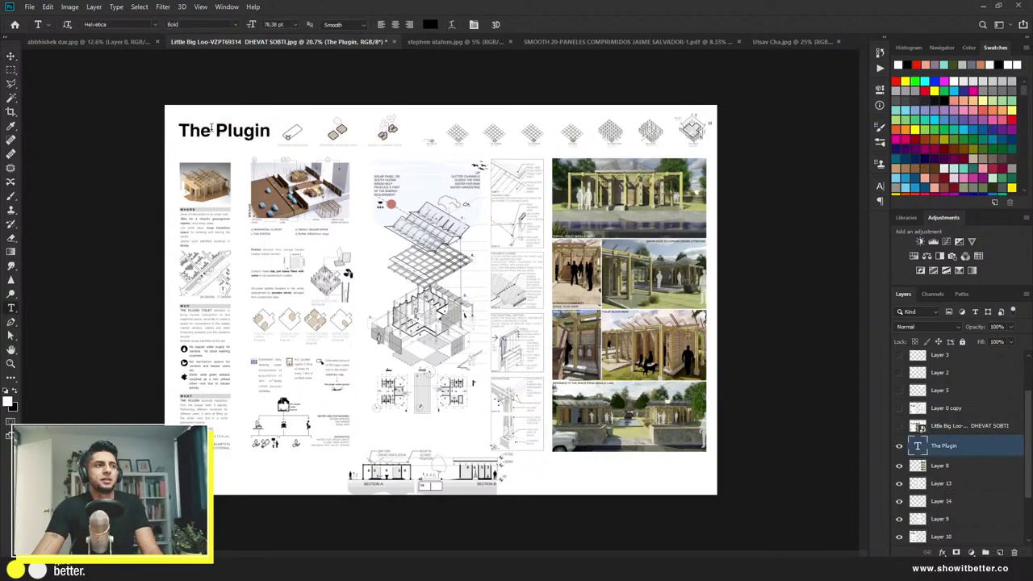
{"action": "left_click", "coordinate": [217, 129]}
{"action": "key", "text": "Return"}
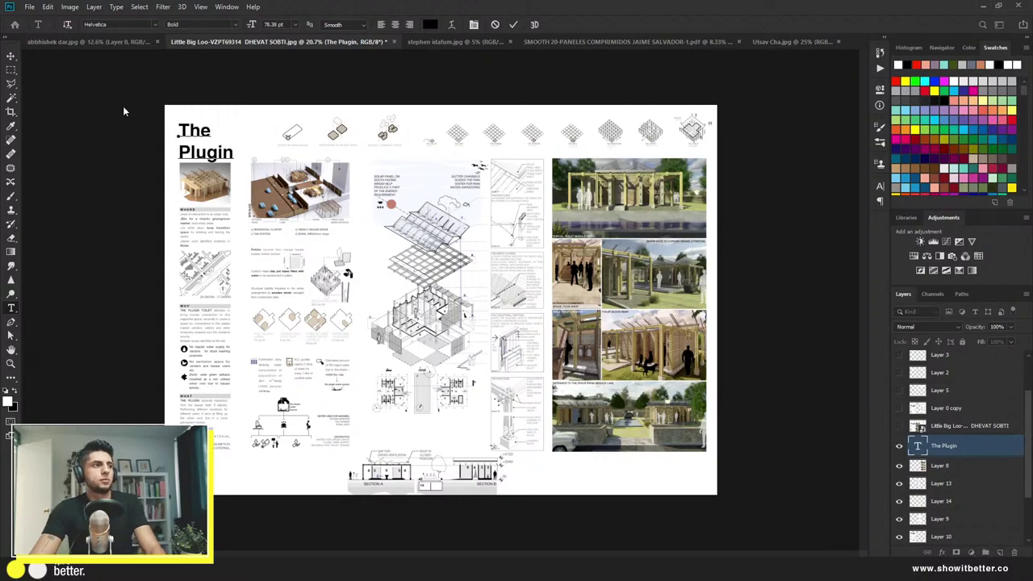
{"action": "left_click", "coordinate": [12, 56]}
Step: Scale the two-line title up to about 115%
{"action": "key", "text": "ctrl+t"}
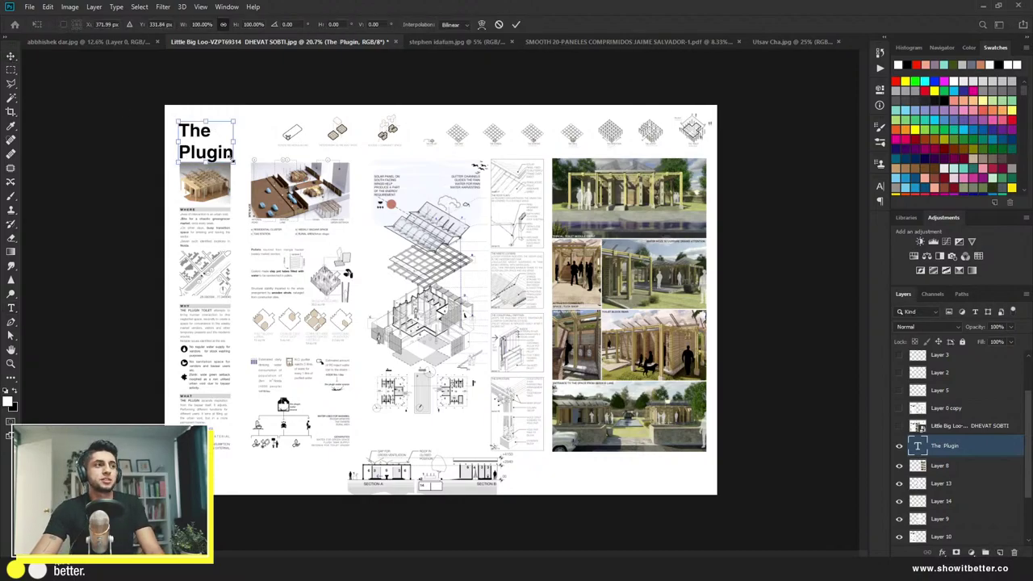
{"action": "left_click_drag", "start_coordinate": [233, 119], "coordinate": [242, 114]}
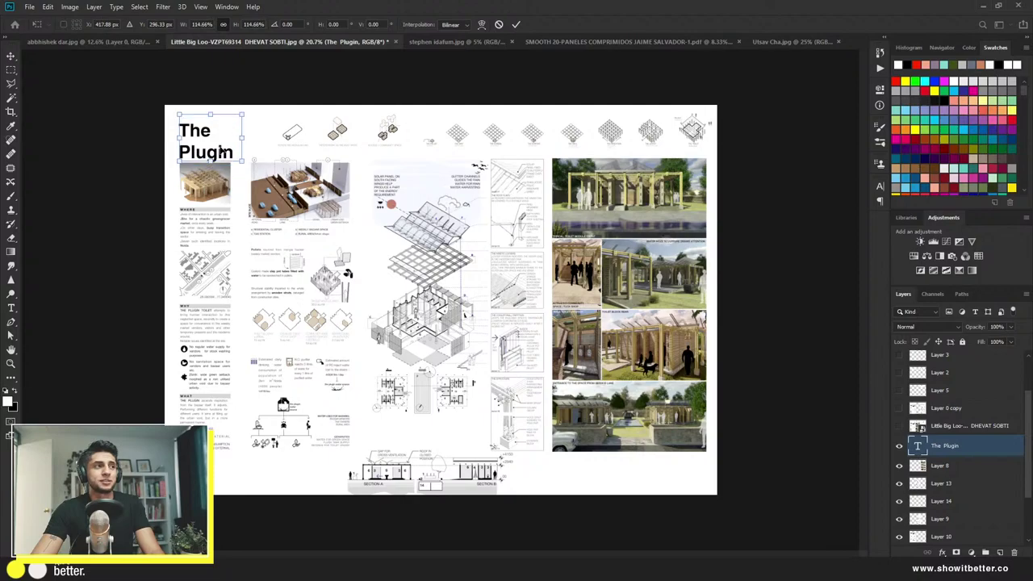
{"action": "key", "text": "Return"}
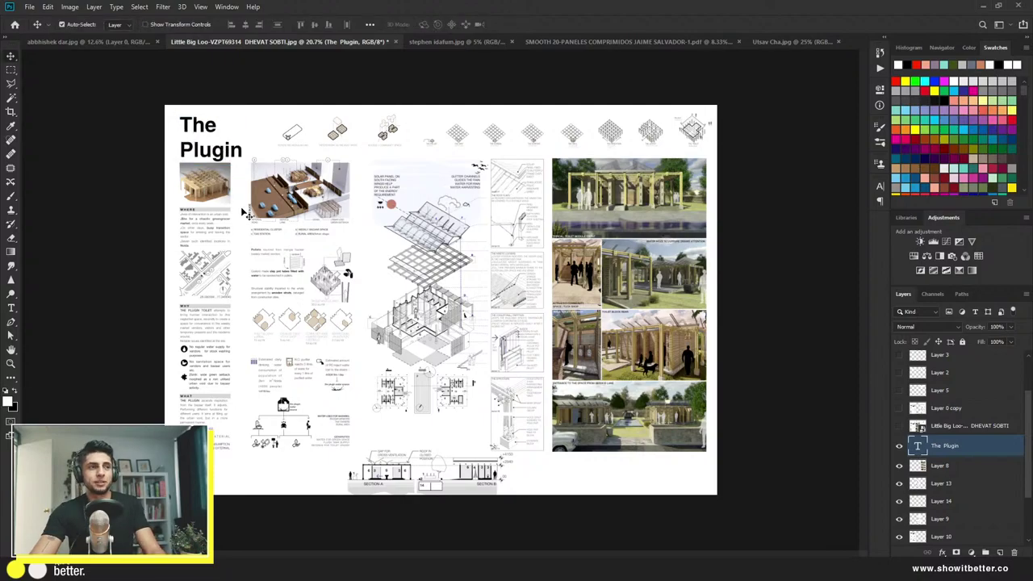
{"action": "key", "text": "ctrl+minus"}
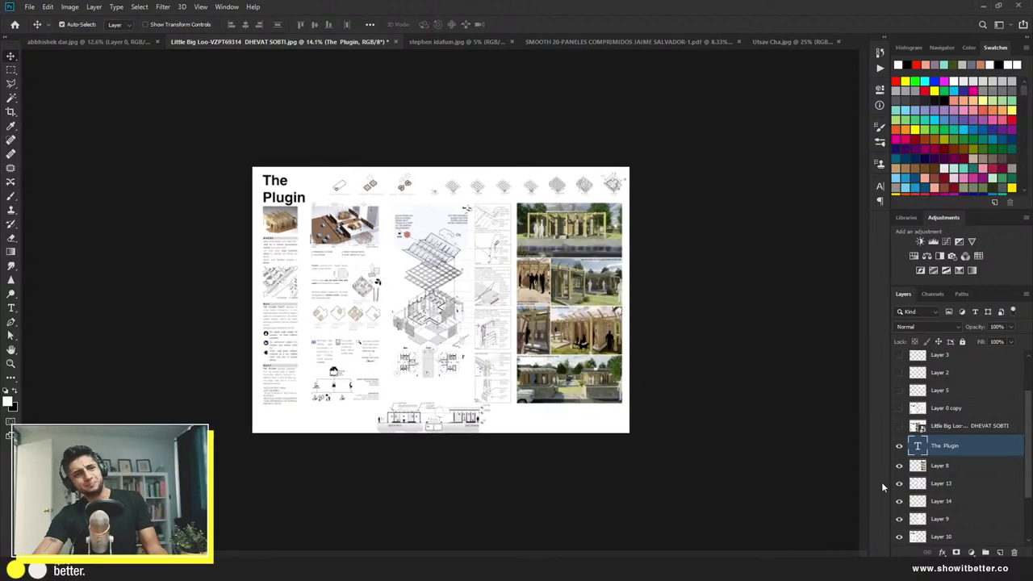
{"action": "left_click", "coordinate": [900, 427]}
{"action": "left_click", "coordinate": [900, 426]}
{"action": "left_click", "coordinate": [901, 427]}
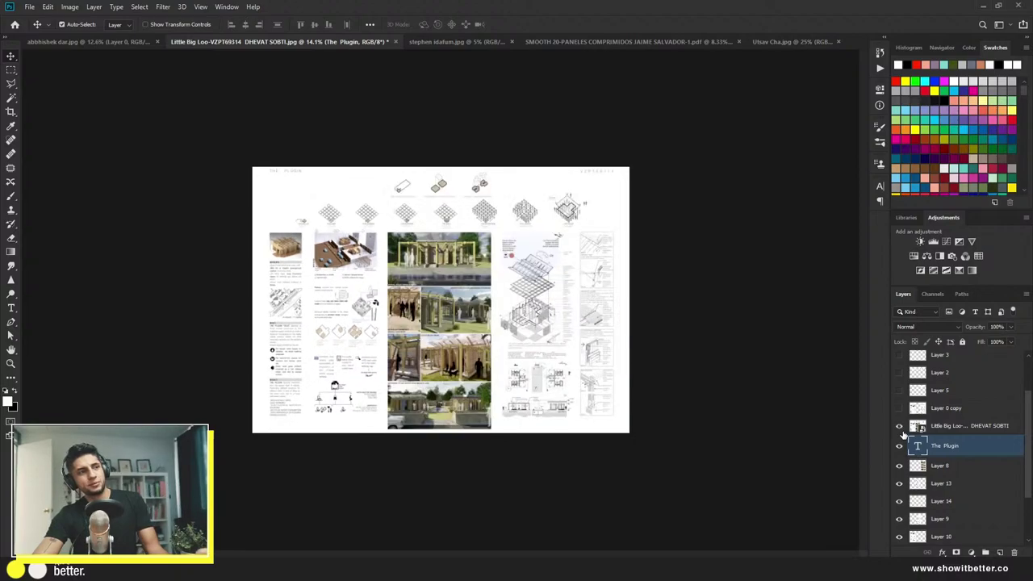
{"action": "left_click", "coordinate": [901, 427]}
{"action": "left_click", "coordinate": [900, 427]}
{"action": "left_click", "coordinate": [900, 426]}
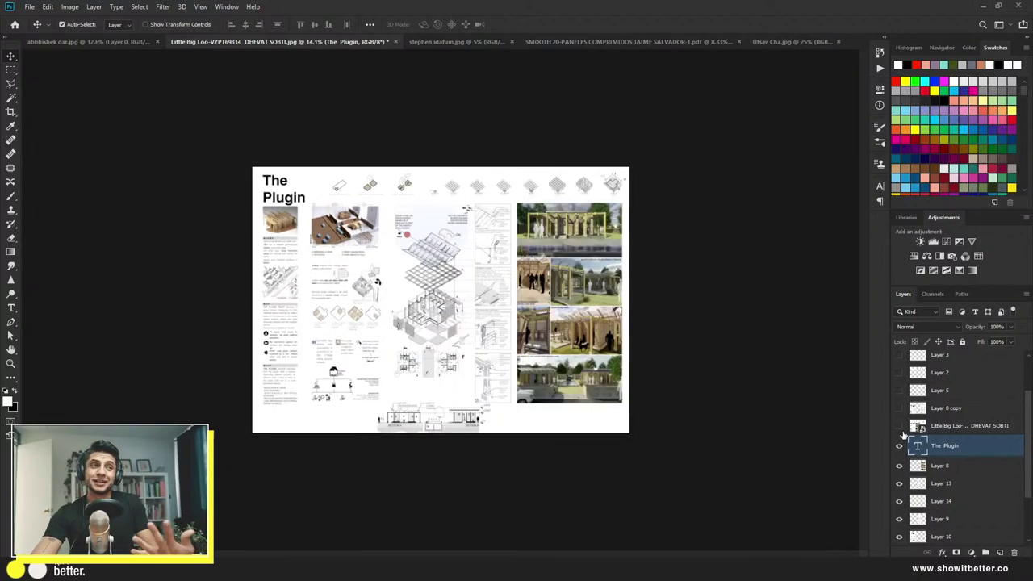
{"action": "left_click", "coordinate": [901, 427]}
{"action": "left_click", "coordinate": [901, 427]}
{"action": "left_click", "coordinate": [900, 427]}
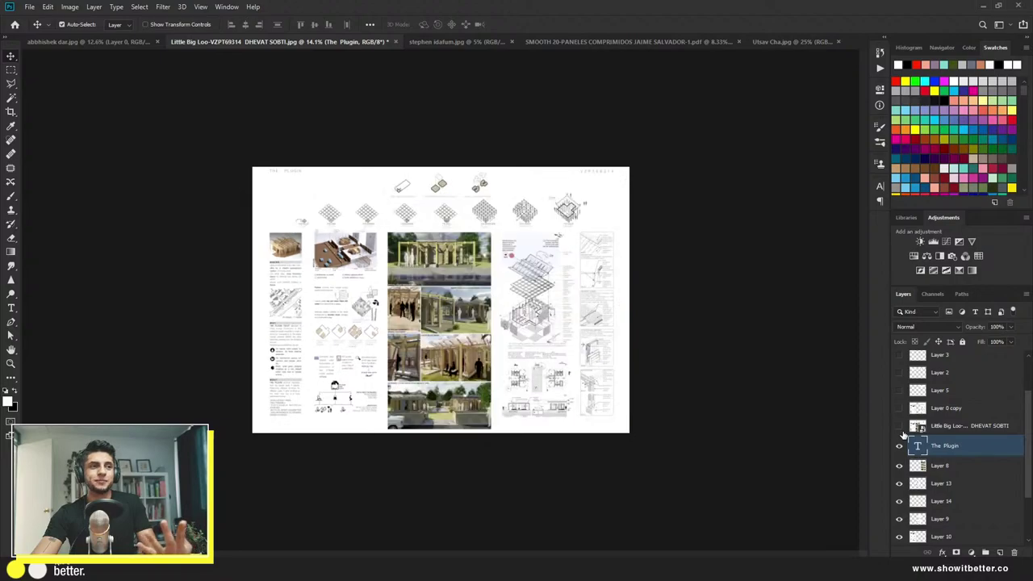
{"action": "left_click", "coordinate": [900, 427]}
{"action": "left_click", "coordinate": [900, 427]}
{"action": "left_click", "coordinate": [900, 426]}
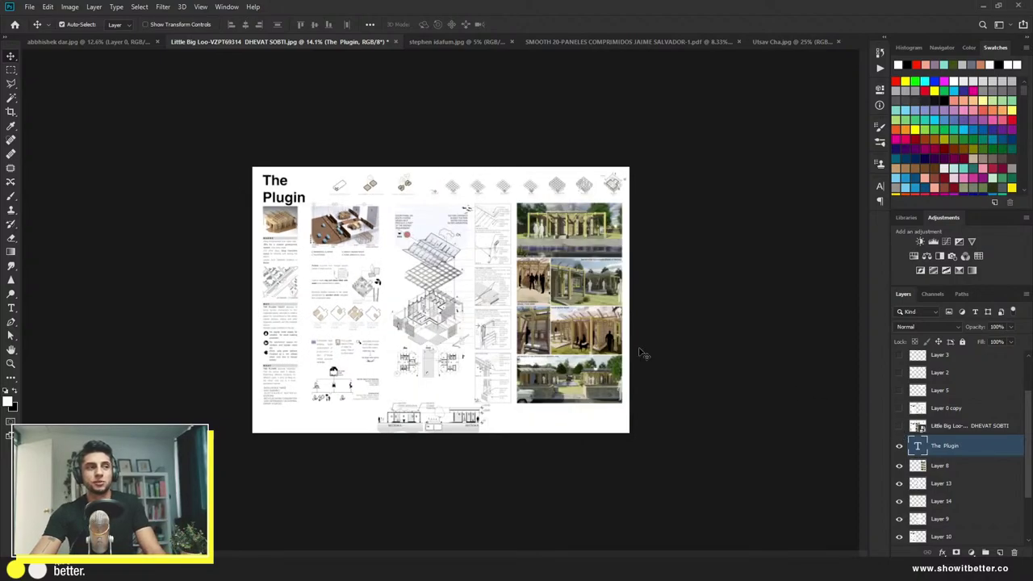
{"action": "key", "text": "ctrl+plus"}
{"action": "scroll", "coordinate": [586, 276], "scroll_direction": "up", "scroll_amount": 1}
{"action": "left_click", "coordinate": [676, 187]}
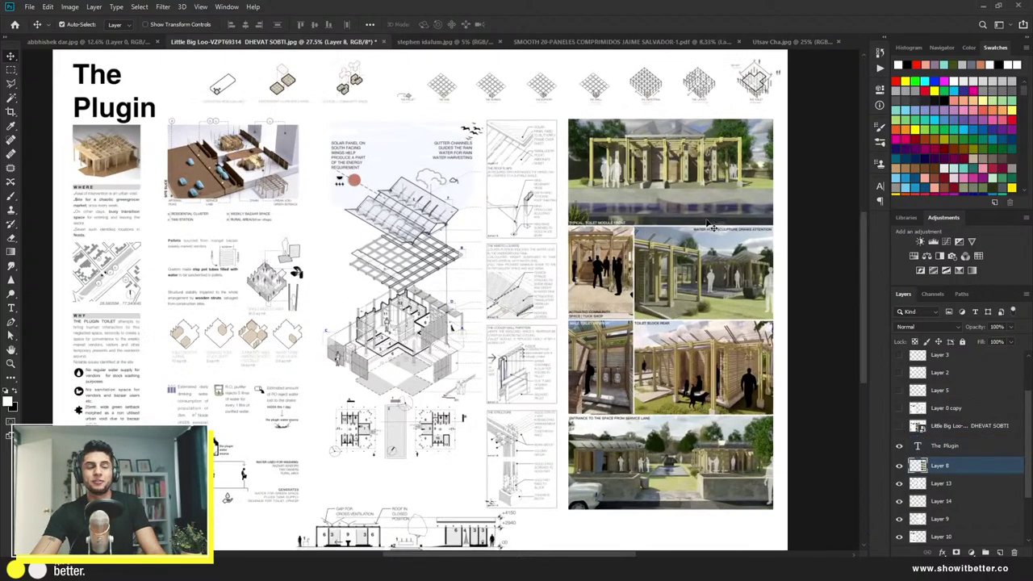
Step: Add a Color Lookup adjustment clipped to Layer 8 and choose to load a 3D LUT
{"action": "left_click", "coordinate": [977, 256]}
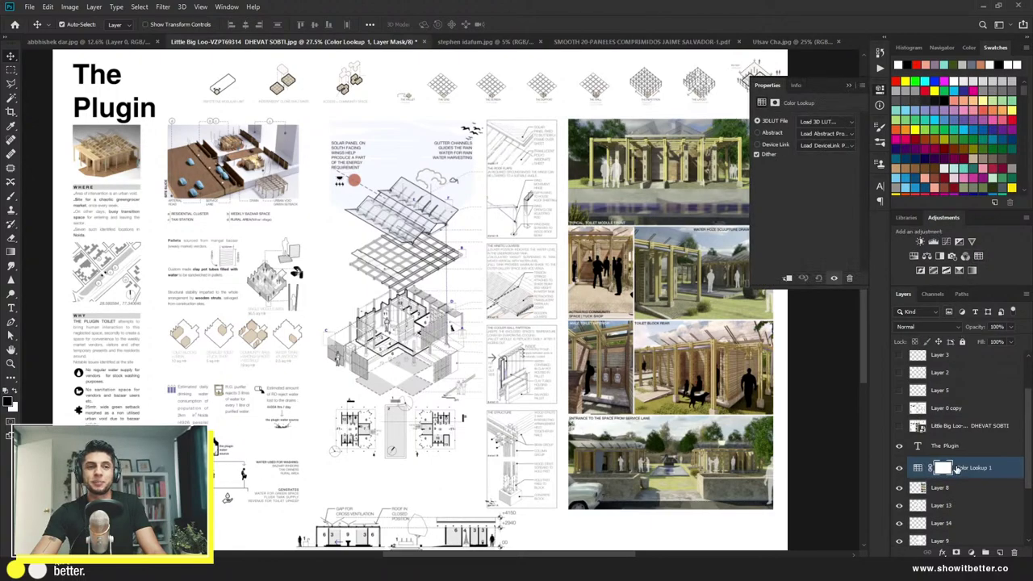
{"action": "left_click", "coordinate": [976, 474], "text": "alt"}
{"action": "left_click", "coordinate": [825, 121]}
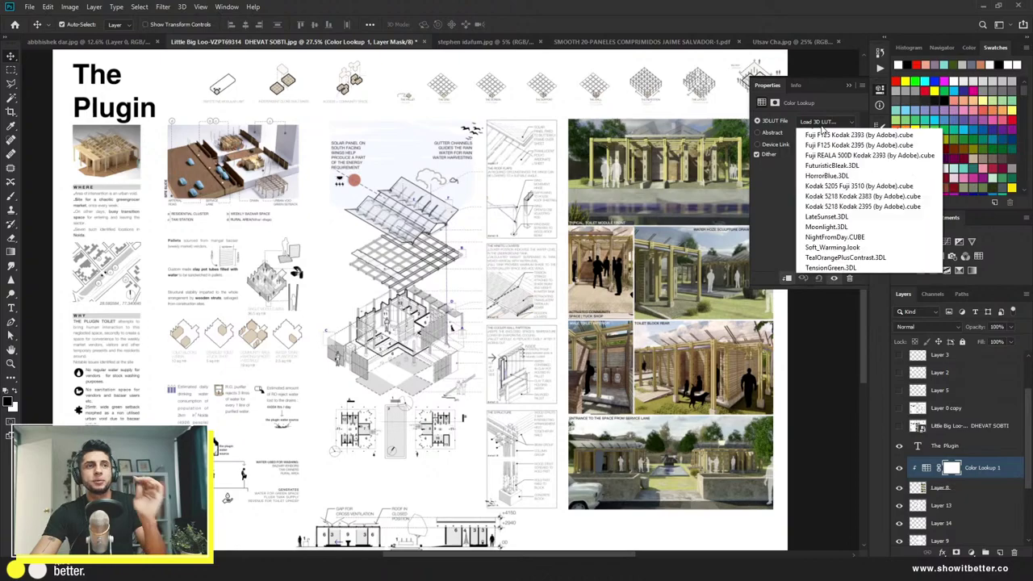
{"action": "left_click", "coordinate": [821, 133]}
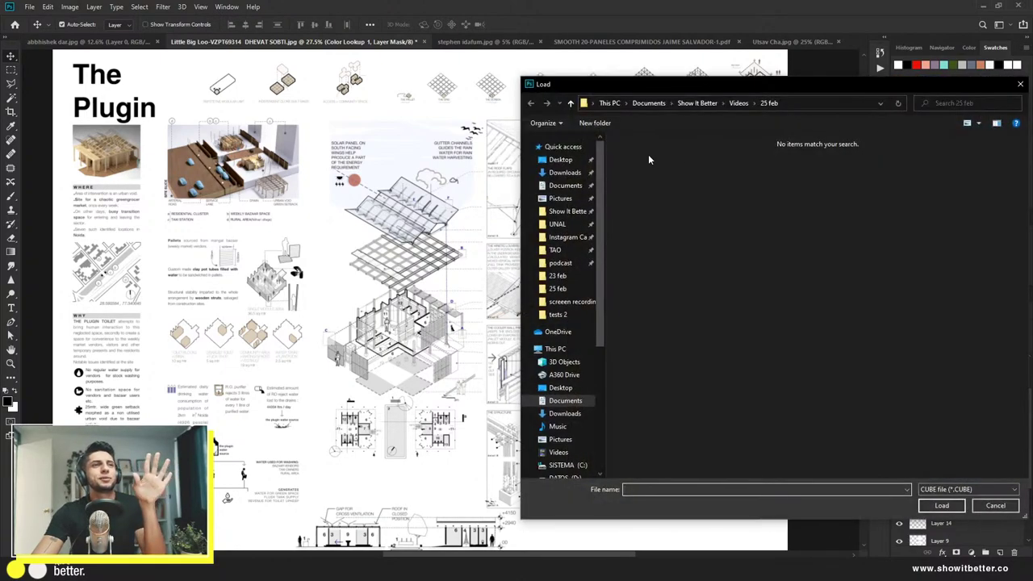
Step: Load Heulandite - Rec709.cube from the Lutify.me Color Grading LUTs folder
{"action": "scroll", "coordinate": [565, 403], "scroll_direction": "down", "scroll_amount": 3}
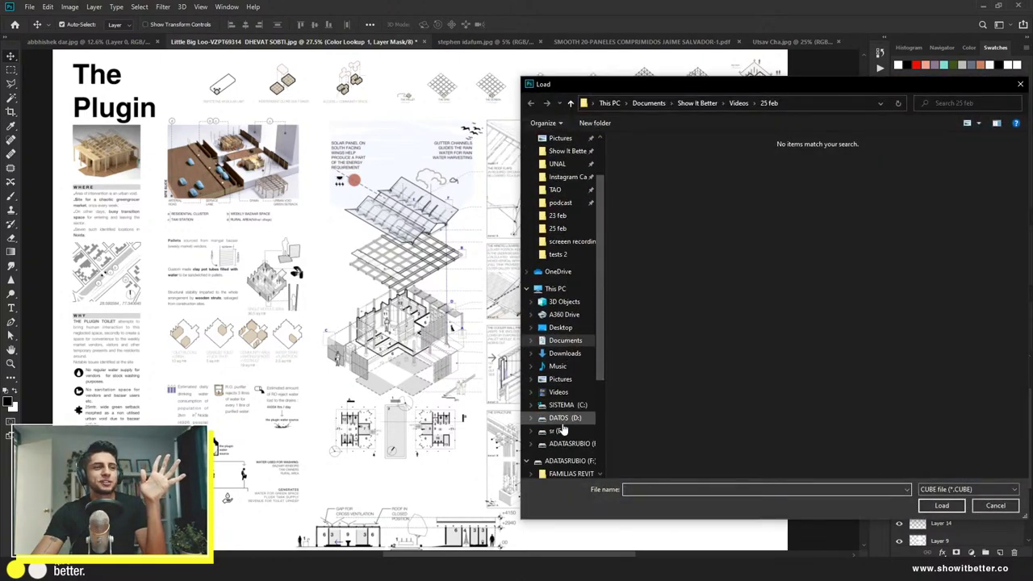
{"action": "left_click", "coordinate": [557, 365]}
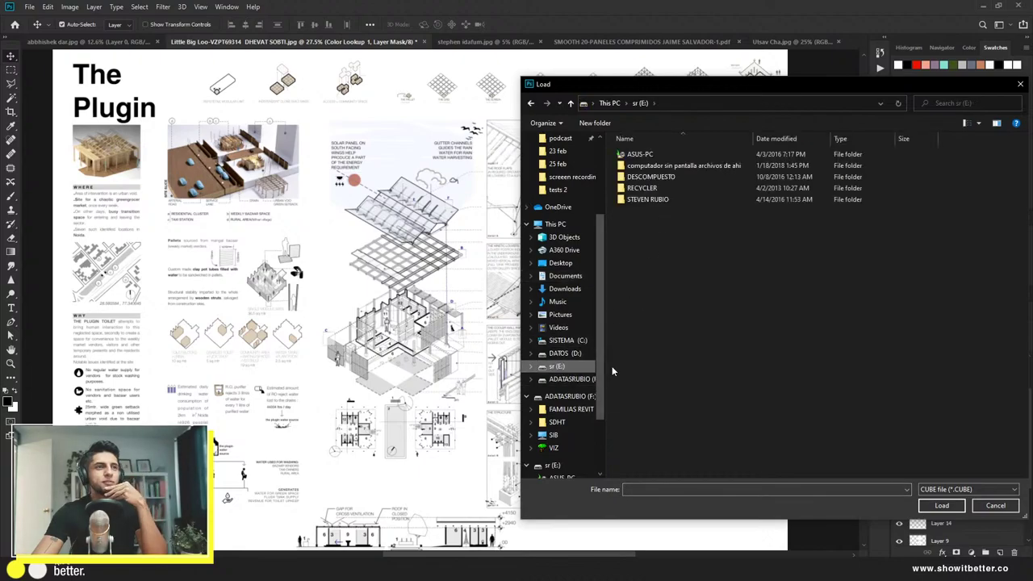
{"action": "left_click", "coordinate": [555, 447]}
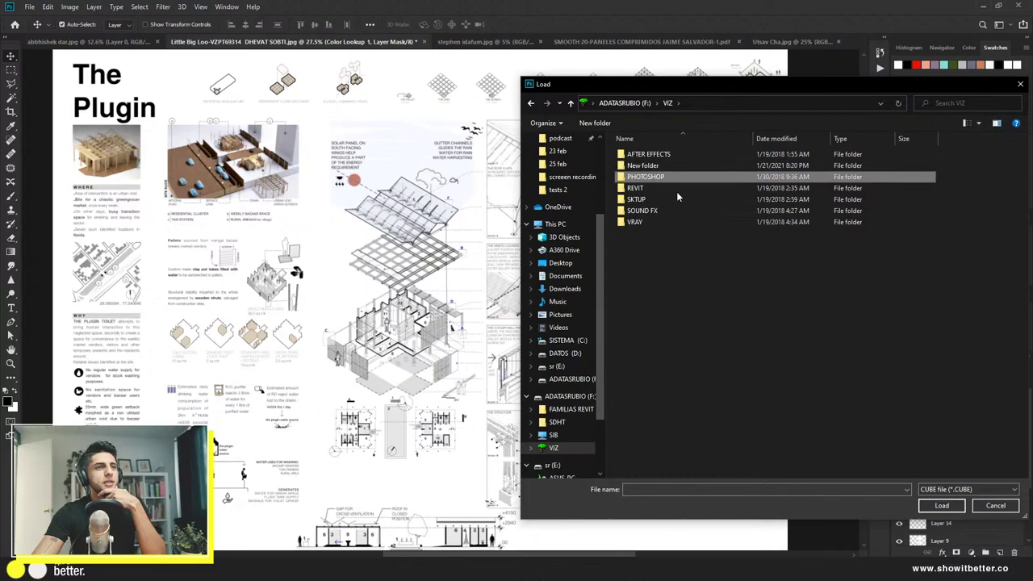
{"action": "key", "text": "Return"}
{"action": "double_click", "coordinate": [674, 154]}
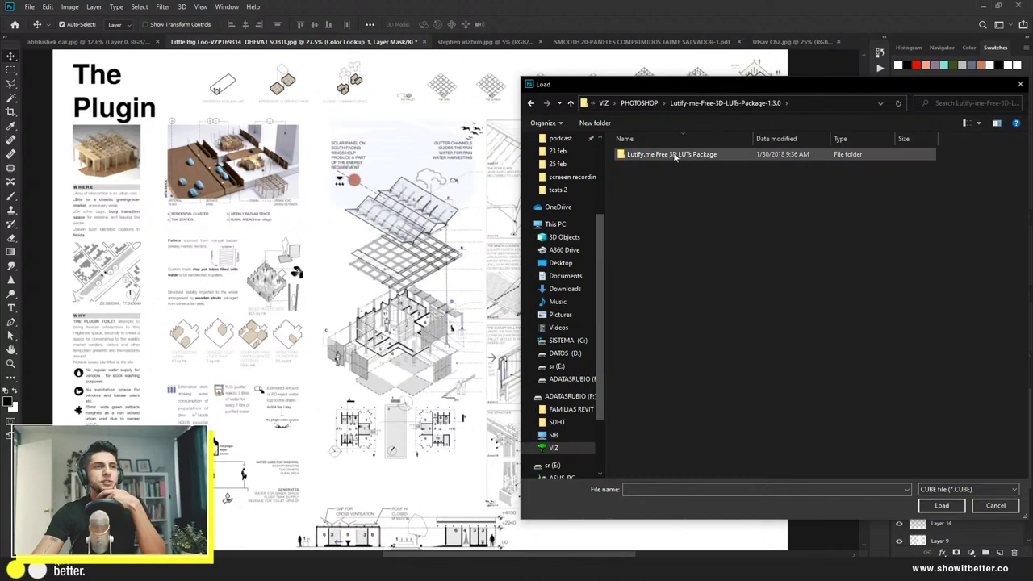
{"action": "double_click", "coordinate": [673, 154]}
{"action": "double_click", "coordinate": [661, 153]}
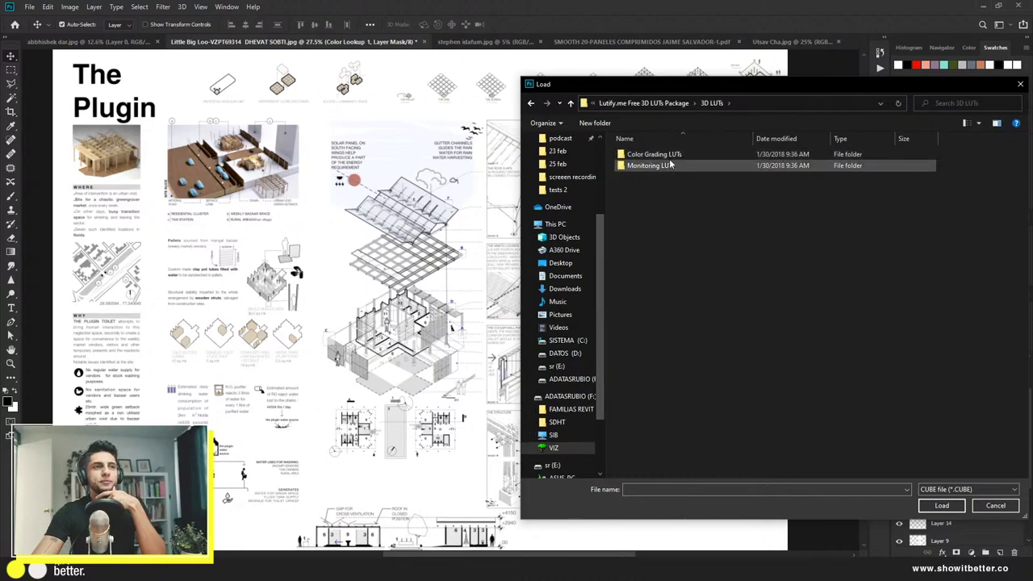
{"action": "double_click", "coordinate": [669, 154]}
{"action": "double_click", "coordinate": [669, 176]}
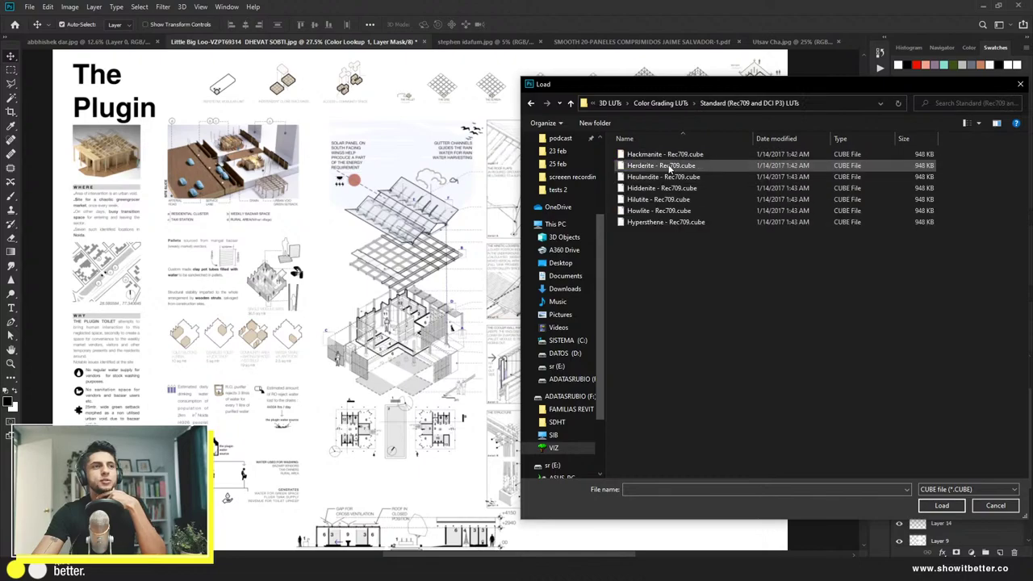
{"action": "double_click", "coordinate": [666, 176]}
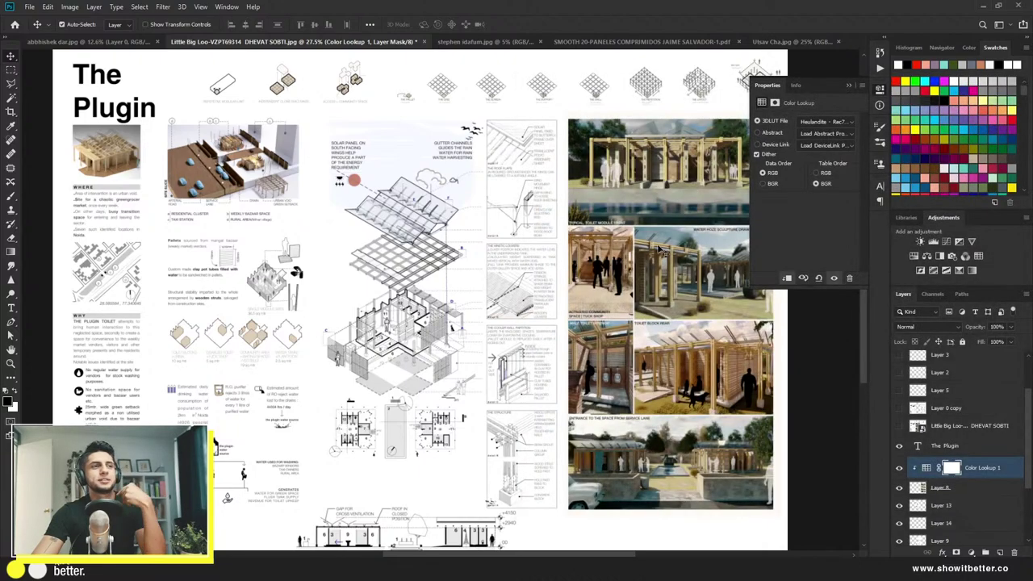
Step: Toggle the Color Lookup grade off and on to compare, leaving it visible
{"action": "scroll", "coordinate": [529, 382], "scroll_direction": "down", "scroll_amount": 3}
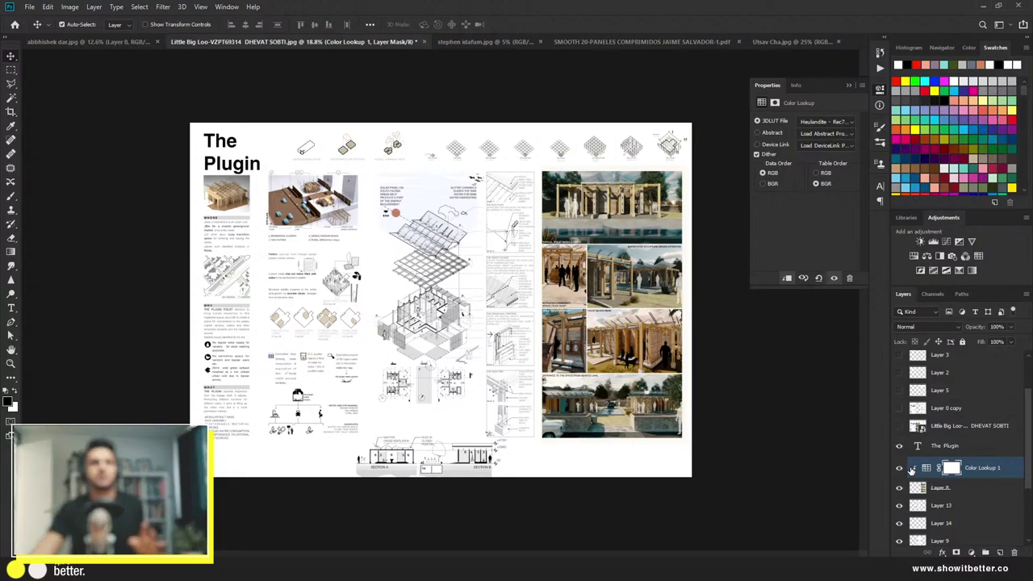
{"action": "left_click", "coordinate": [898, 469]}
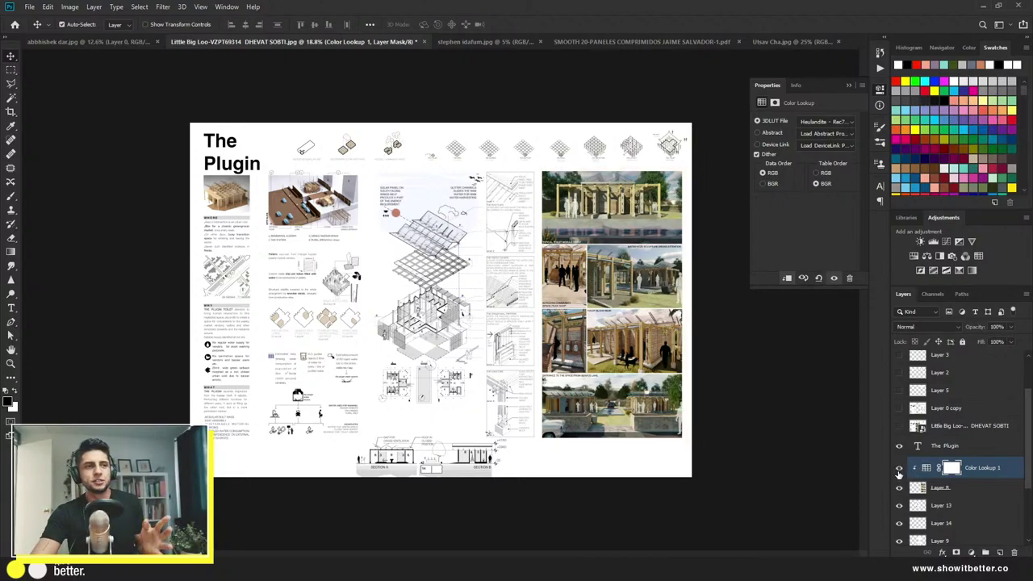
{"action": "left_click", "coordinate": [899, 469]}
{"action": "left_click", "coordinate": [899, 469]}
{"action": "left_click", "coordinate": [898, 471]}
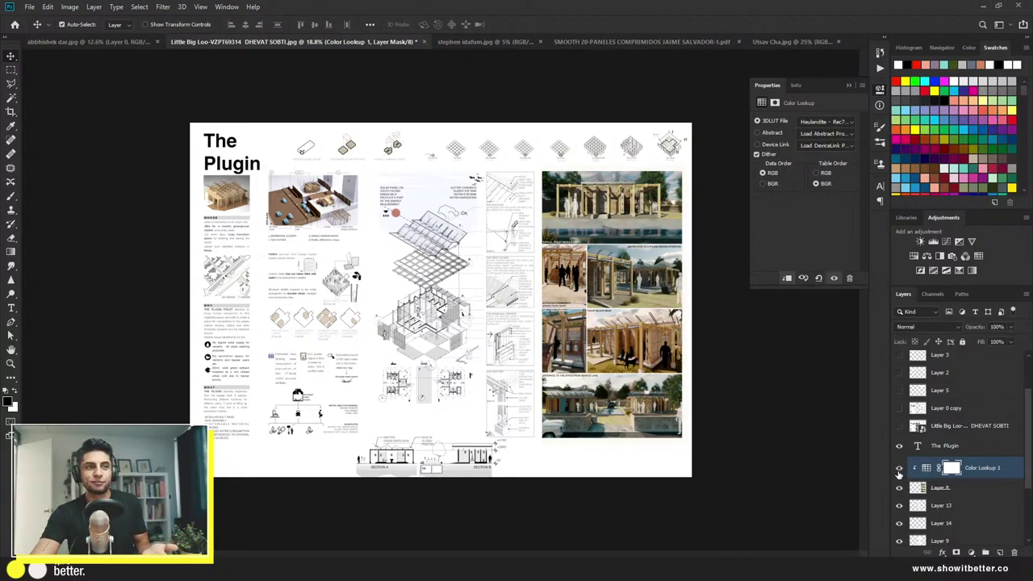
{"action": "left_click", "coordinate": [899, 470]}
{"action": "left_click", "coordinate": [899, 469]}
Step: Switch screen mode, collapse the Color Lookup properties, and recheck the grade, leaving it on
{"action": "key", "text": "f"}
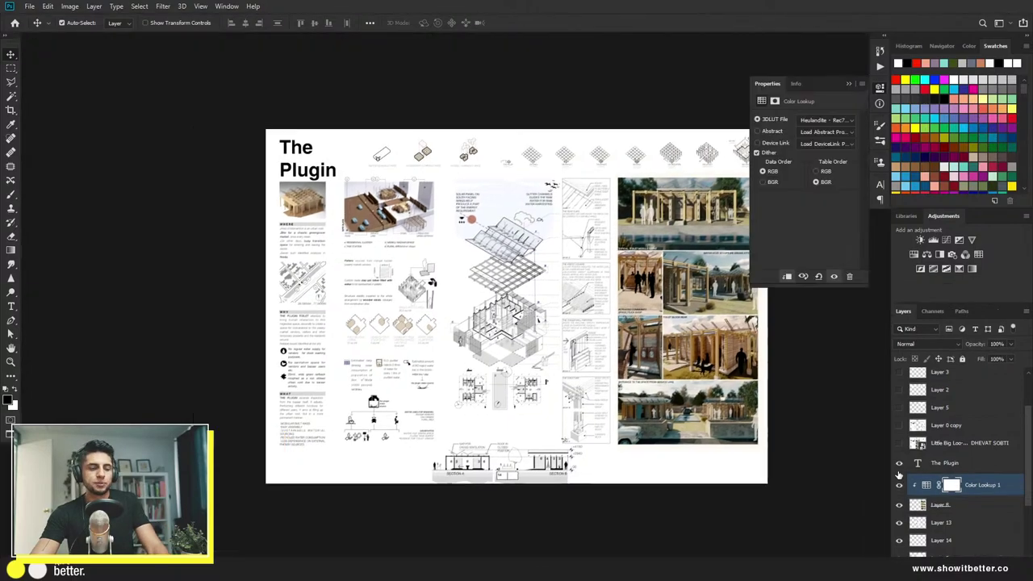
{"action": "scroll", "coordinate": [662, 427], "scroll_direction": "up", "scroll_amount": 2}
{"action": "left_click_drag", "start_coordinate": [609, 375], "coordinate": [589, 444]}
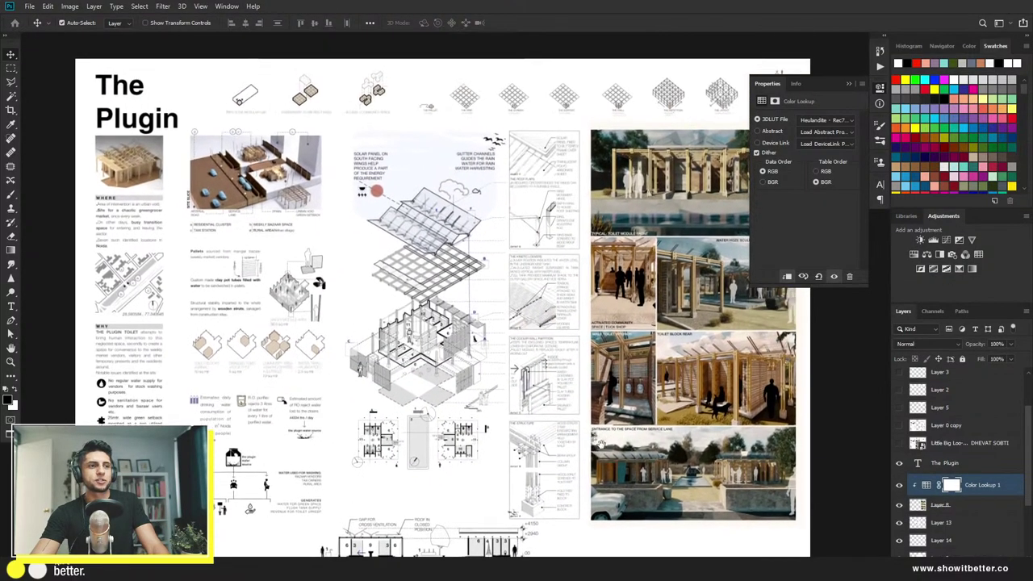
{"action": "left_click", "coordinate": [881, 89]}
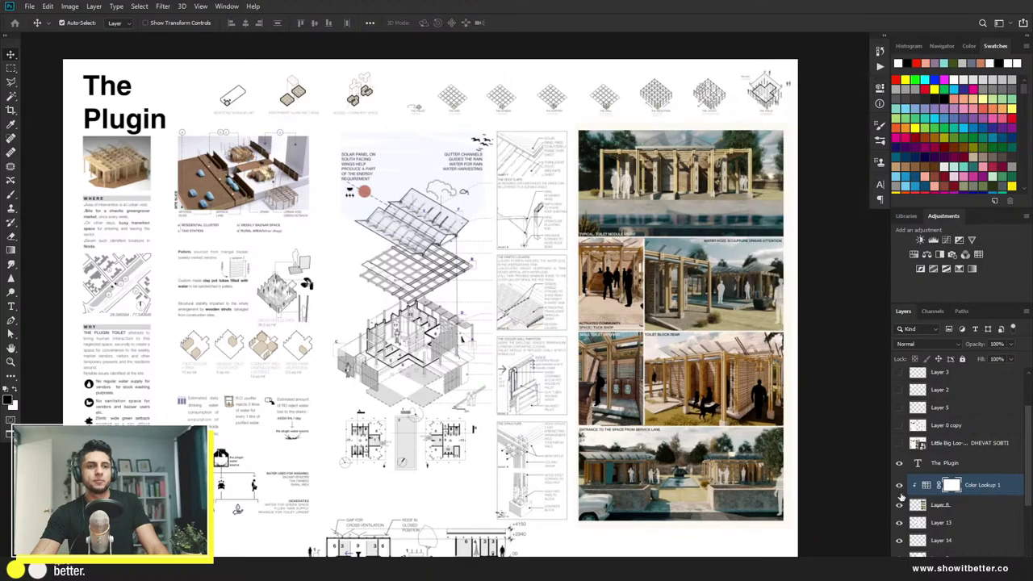
{"action": "scroll", "coordinate": [823, 461], "scroll_direction": "down", "scroll_amount": 1}
{"action": "scroll", "coordinate": [823, 464], "scroll_direction": "down", "scroll_amount": 1}
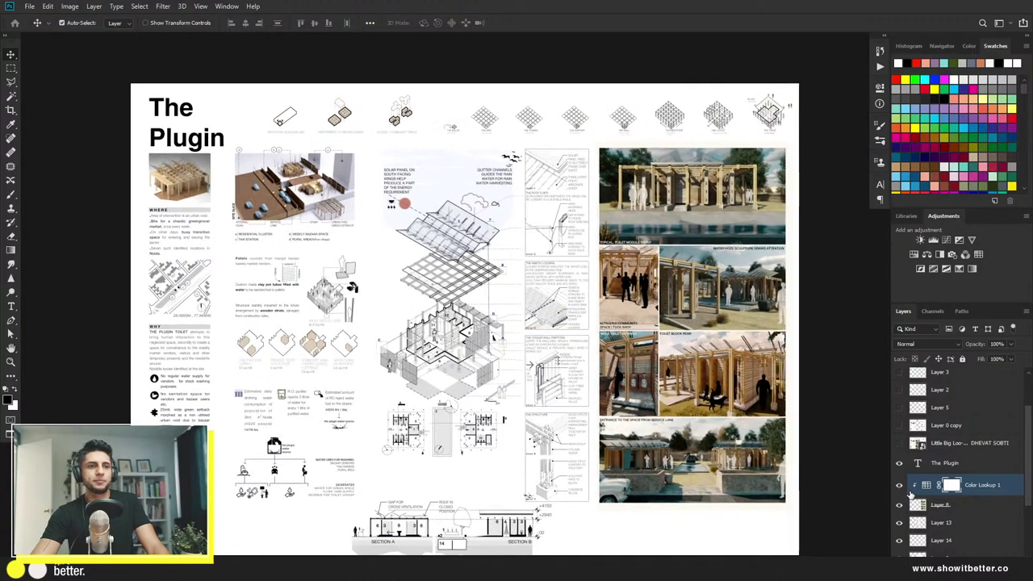
{"action": "left_click", "coordinate": [900, 486]}
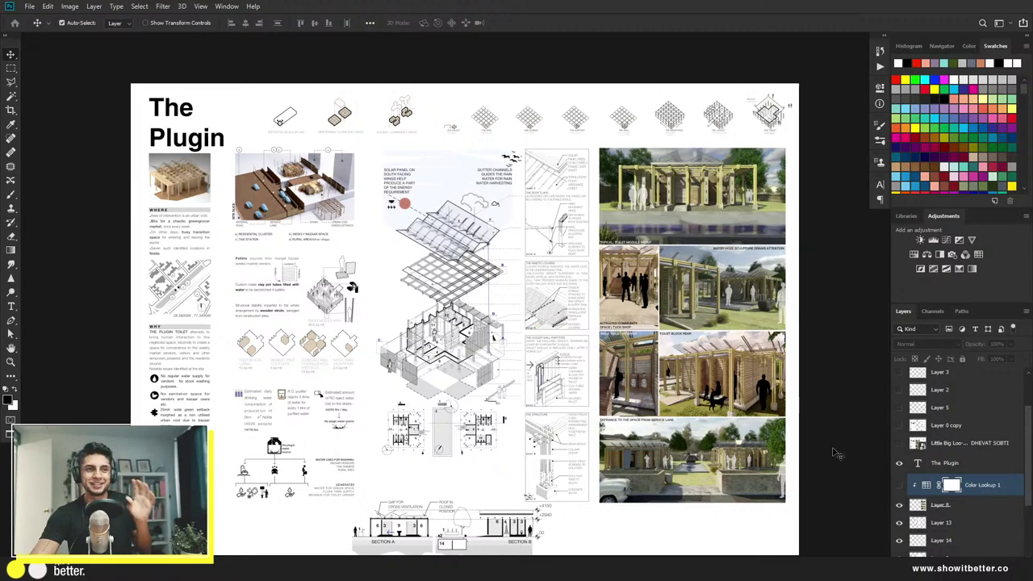
{"action": "left_click", "coordinate": [899, 486]}
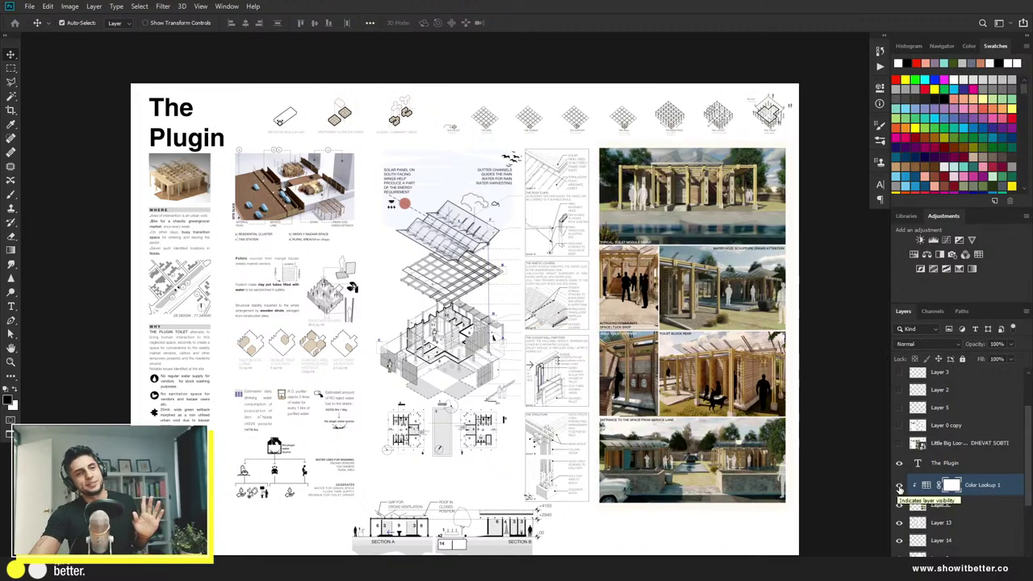
Step: Crop the board's bottom edge upward
{"action": "key", "text": "c"}
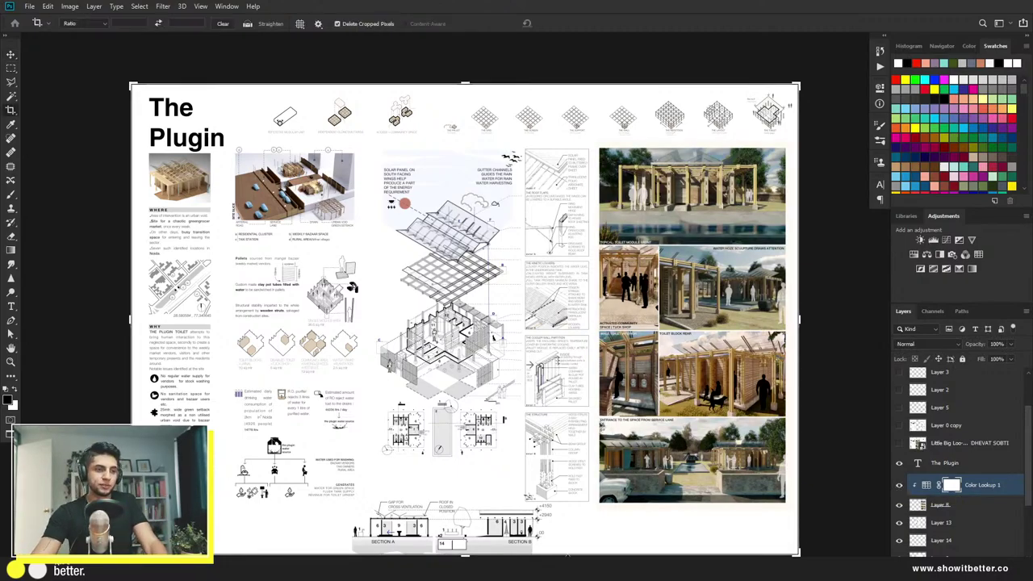
{"action": "mouse_move", "coordinate": [476, 555]}
{"action": "left_mouse_down"}
{"action": "mouse_move", "coordinate": [466, 535]}
{"action": "mouse_move", "coordinate": [454, 544]}
{"action": "mouse_move", "coordinate": [455, 512]}
{"action": "left_mouse_up"}
{"action": "key", "text": "Return"}
Step: Shrink the section drawing to about 79% and move it up
{"action": "key", "text": "v"}
{"action": "key", "text": "ctrl+t"}
{"action": "mouse_move", "coordinate": [551, 529]}
{"action": "left_mouse_down"}
{"action": "mouse_move", "coordinate": [507, 515]}
{"action": "mouse_move", "coordinate": [493, 500]}
{"action": "mouse_move", "coordinate": [504, 499]}
{"action": "left_mouse_up"}
{"action": "key", "text": "Return"}
Step: Crop away the remaining empty strip along the board's bottom
{"action": "left_click", "coordinate": [500, 549]}
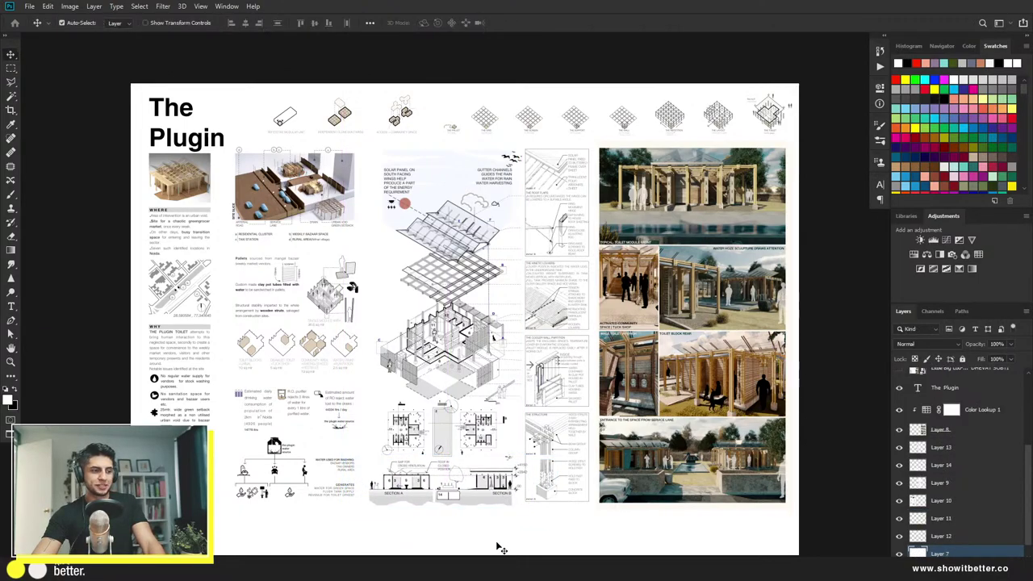
{"action": "key", "text": "ctrl+t"}
{"action": "key", "text": "Return"}
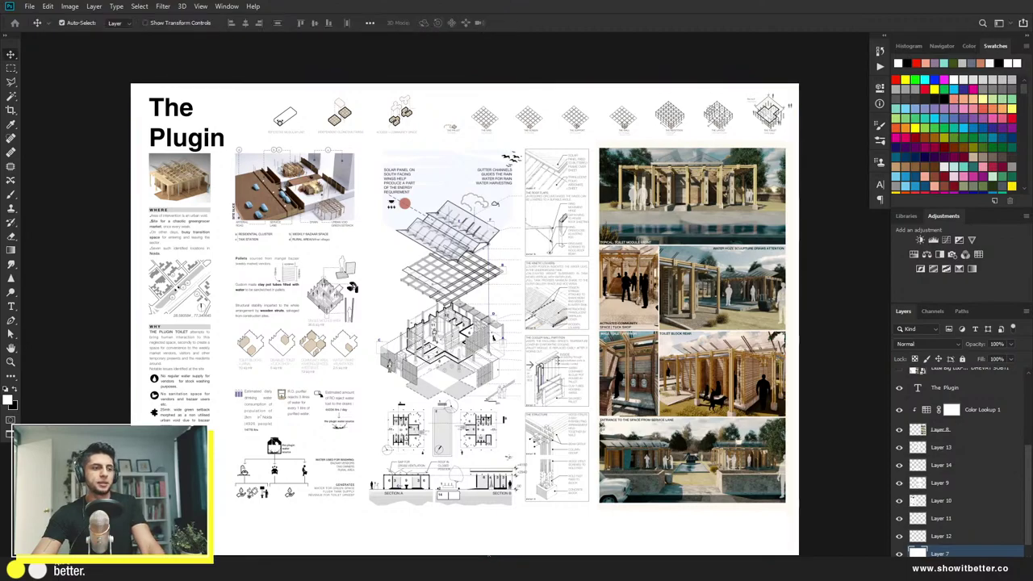
{"action": "key", "text": "c"}
{"action": "left_click_drag", "start_coordinate": [465, 555], "coordinate": [468, 515]}
{"action": "key", "text": "Return"}
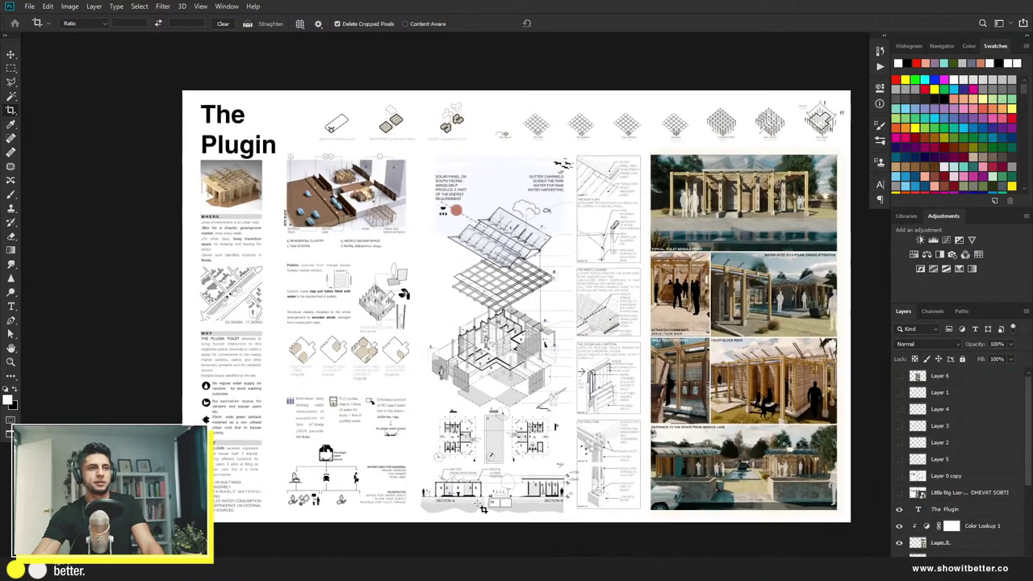
{"action": "key", "text": "v"}
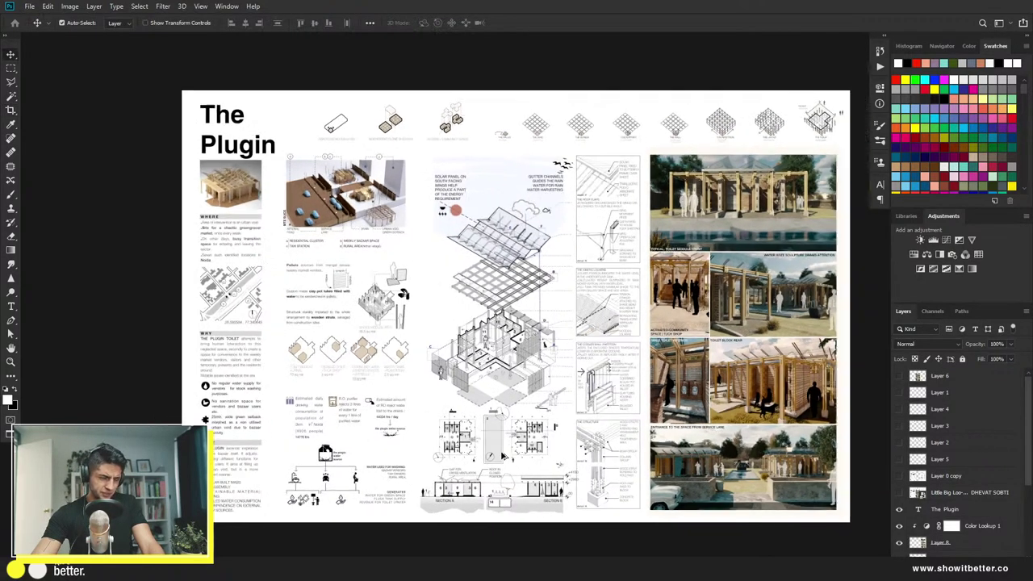
{"action": "left_click_drag", "start_coordinate": [520, 454], "coordinate": [471, 453]}
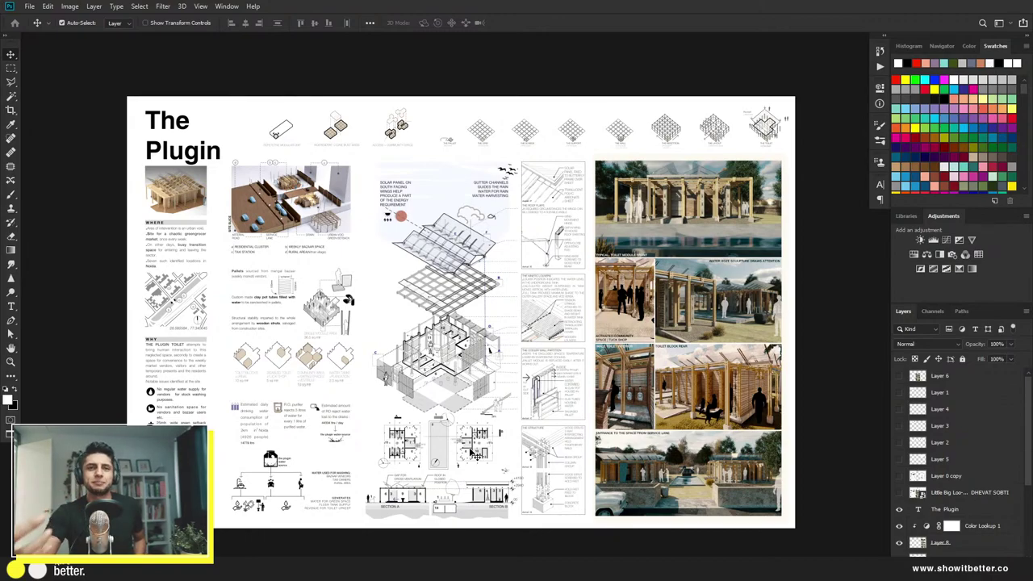
Step: Add a Hue/Saturation adjustment above Layer 6 with Colorize on and Saturation 0
{"action": "left_click", "coordinate": [948, 379]}
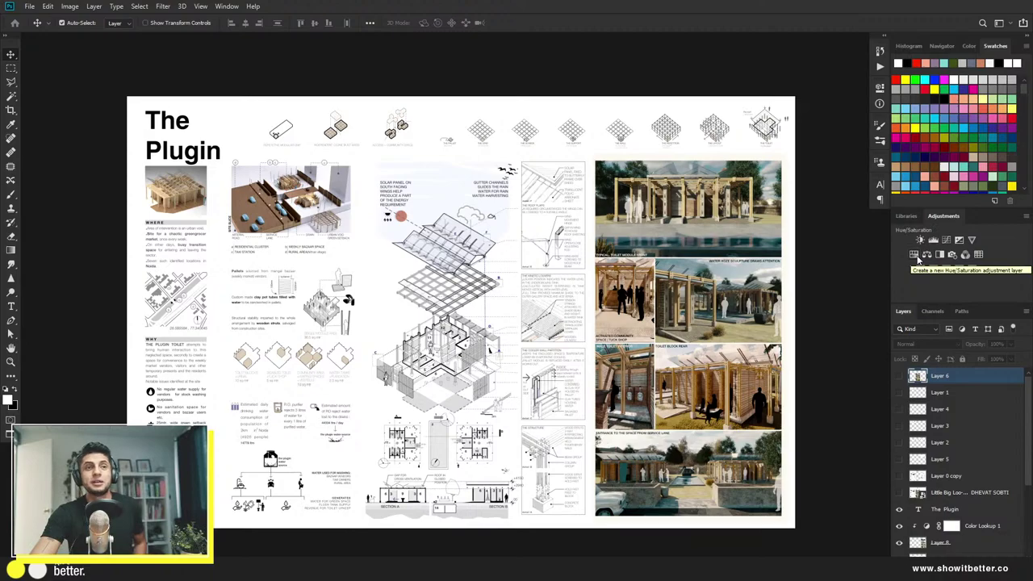
{"action": "left_click", "coordinate": [916, 258]}
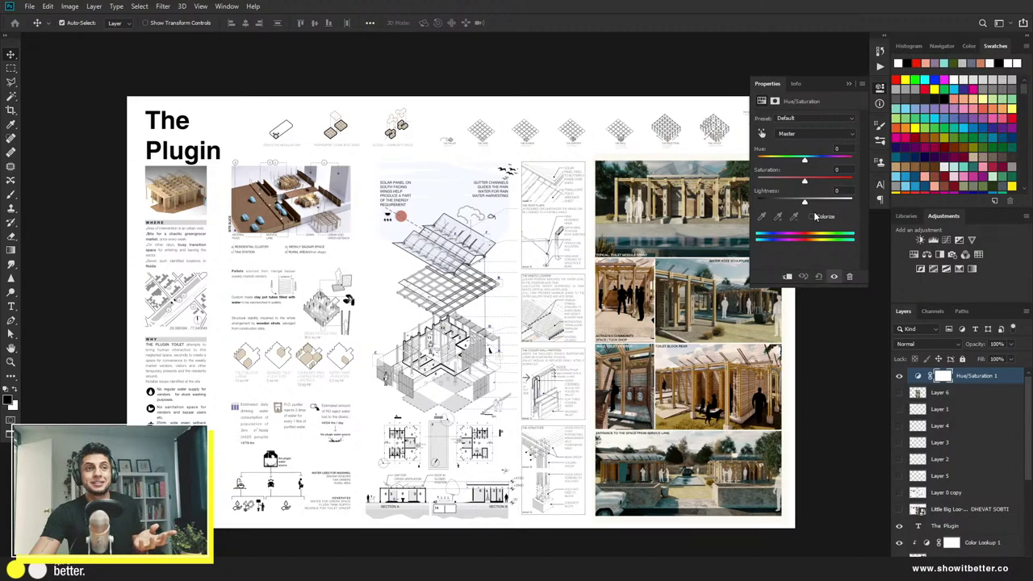
{"action": "left_click", "coordinate": [812, 216]}
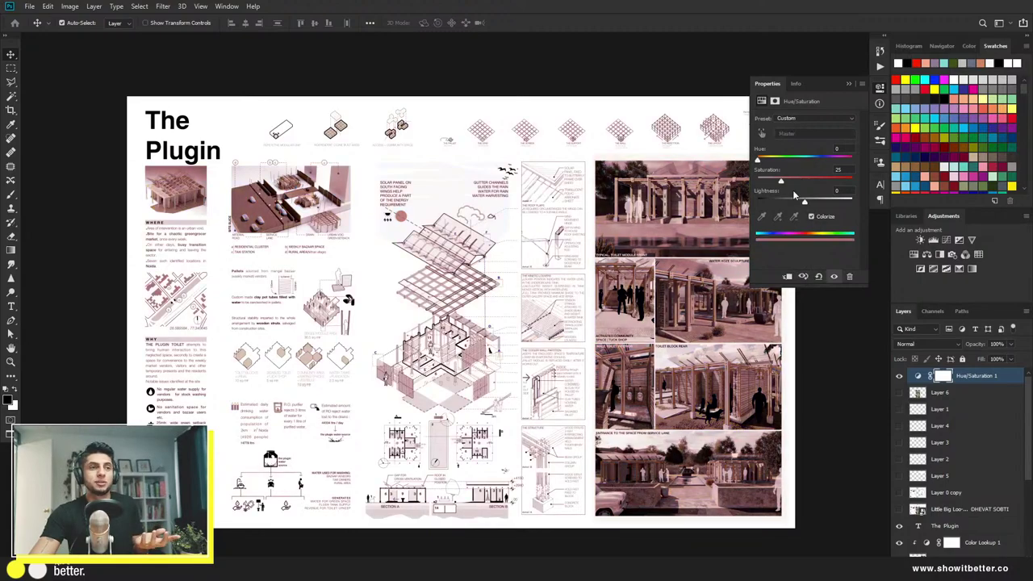
{"action": "left_click_drag", "start_coordinate": [776, 184], "coordinate": [758, 184]}
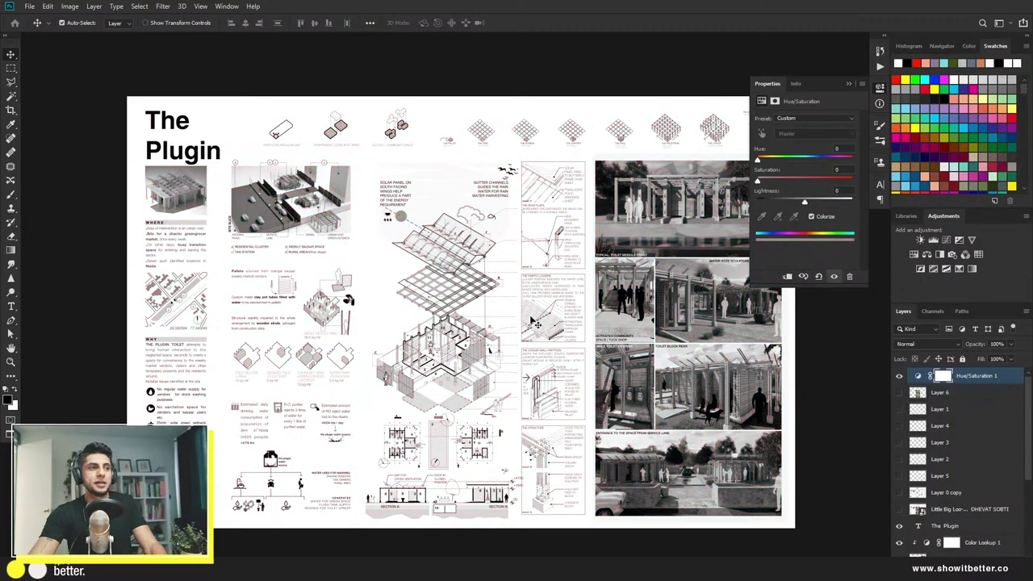
Step: Toggle the greyscale adjustment off and on to compare with the colour board
{"action": "scroll", "coordinate": [532, 323], "scroll_direction": "down", "scroll_amount": 4}
{"action": "scroll", "coordinate": [516, 329], "scroll_direction": "up", "scroll_amount": 4}
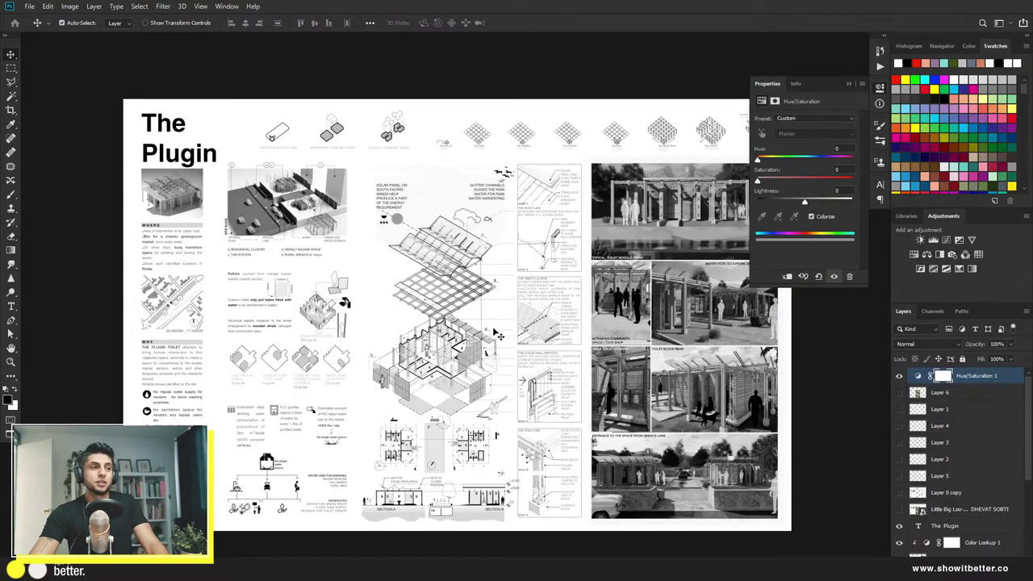
{"action": "left_click", "coordinate": [899, 376]}
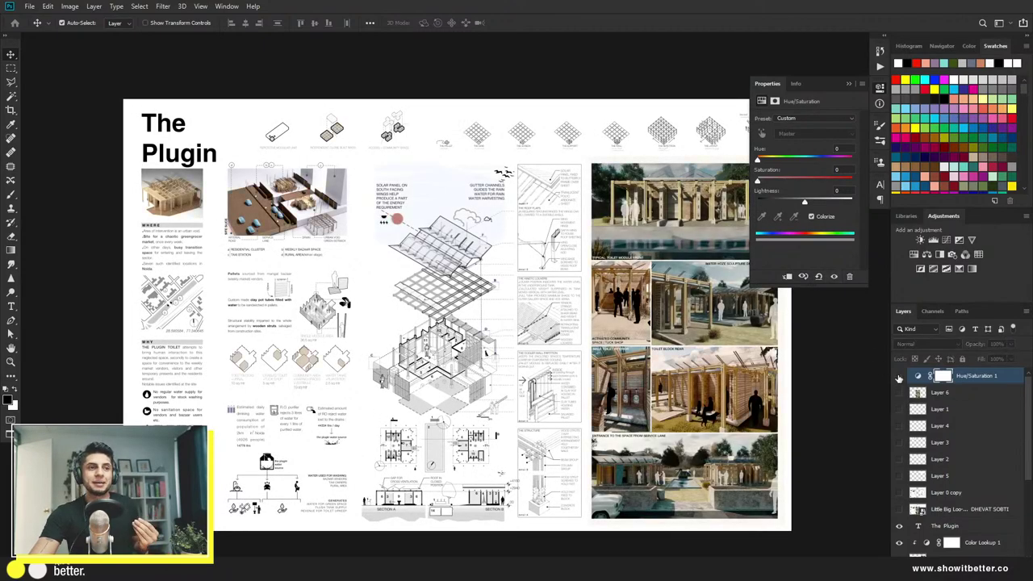
{"action": "left_click", "coordinate": [898, 376]}
{"action": "left_click", "coordinate": [898, 376]}
{"action": "left_click", "coordinate": [899, 377]}
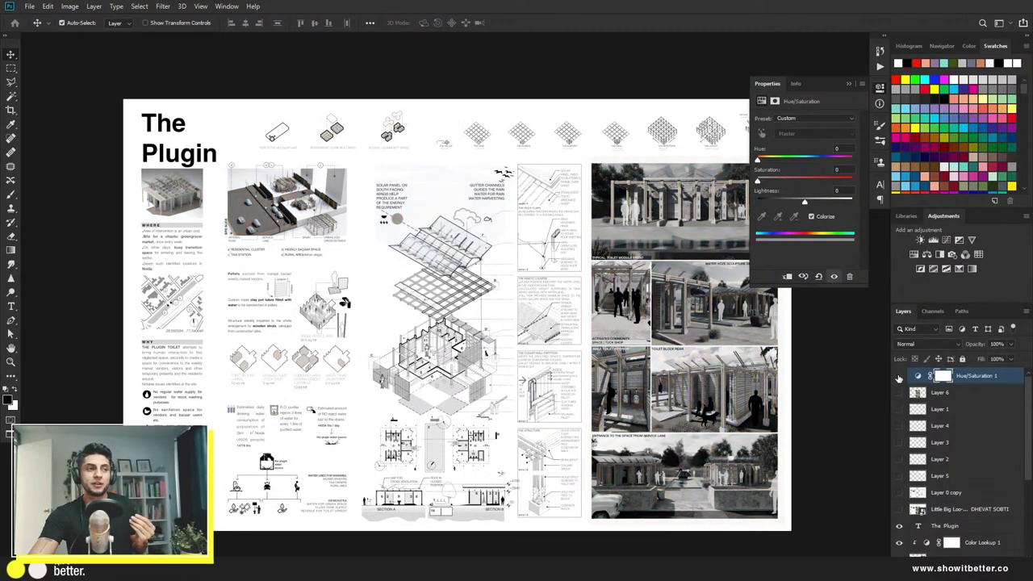
{"action": "left_click", "coordinate": [899, 377]}
{"action": "left_click", "coordinate": [899, 377]}
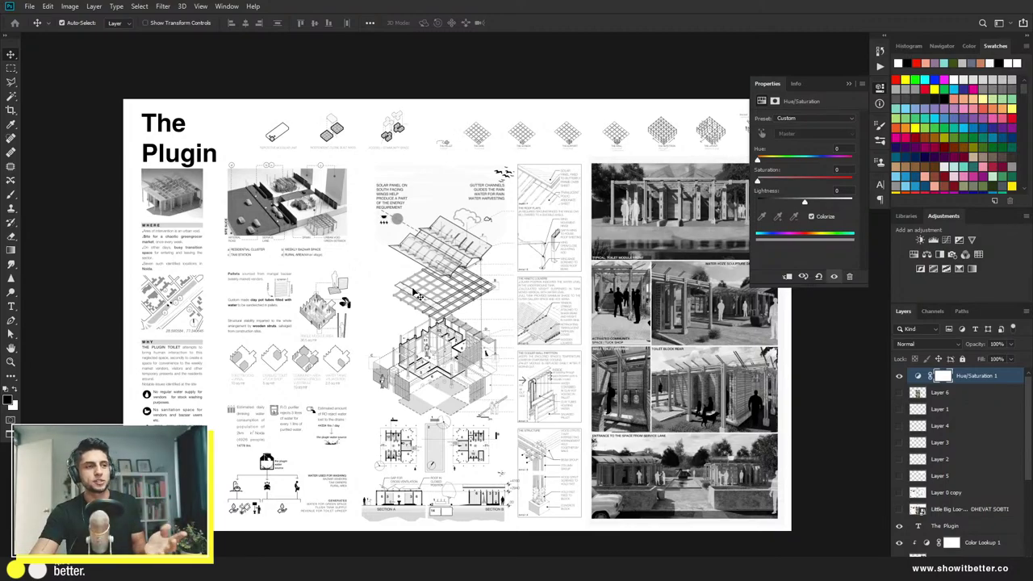
Step: Toggle the greyscale adjustment repeatedly to compare the board against its colour version
{"action": "left_click", "coordinate": [899, 376]}
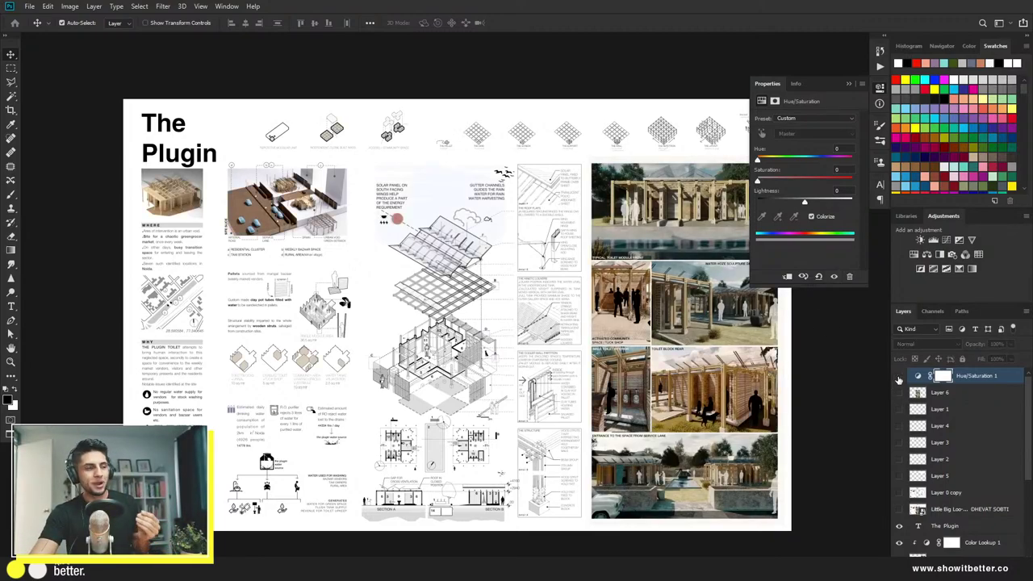
{"action": "left_click", "coordinate": [899, 376]}
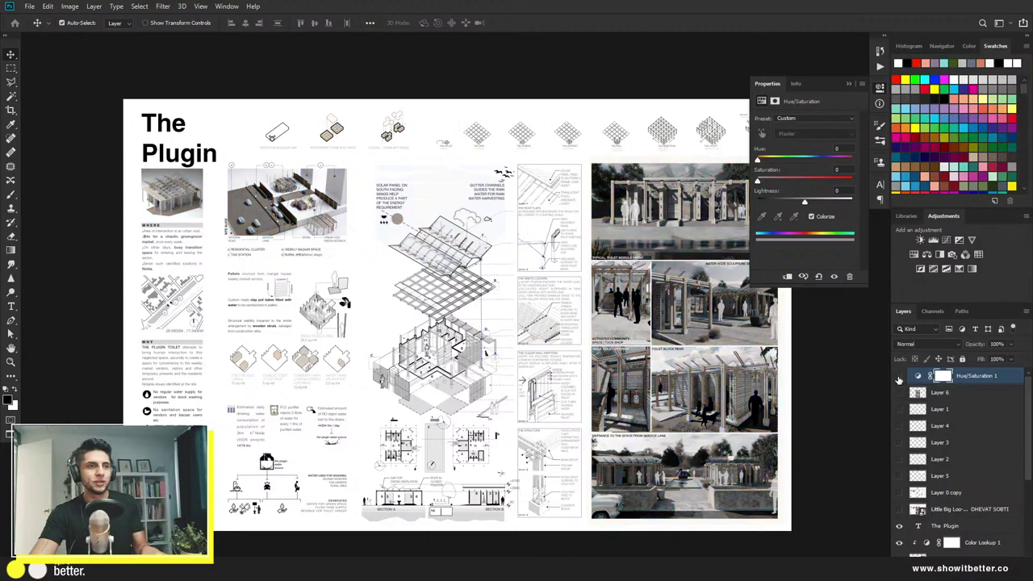
{"action": "left_click", "coordinate": [898, 376]}
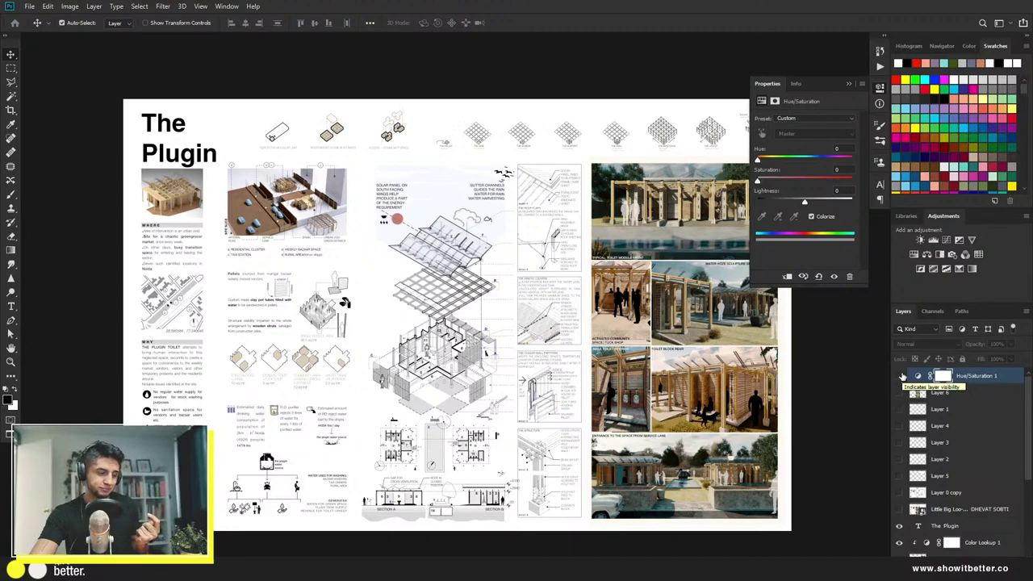
{"action": "left_click", "coordinate": [902, 376]}
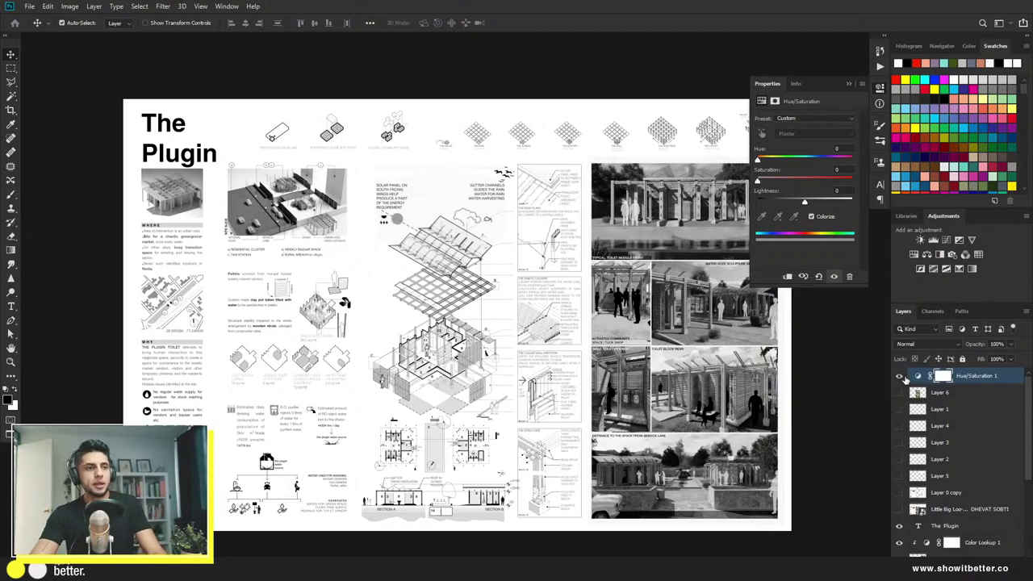
{"action": "scroll", "coordinate": [774, 395], "scroll_direction": "down", "scroll_amount": 4}
{"action": "scroll", "coordinate": [687, 367], "scroll_direction": "up", "scroll_amount": 5}
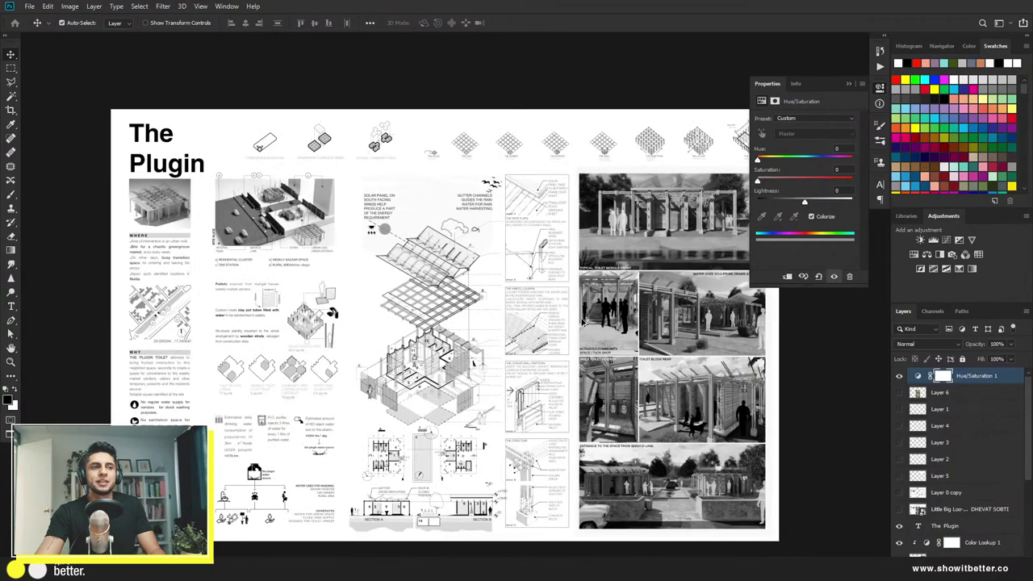
{"action": "left_click", "coordinate": [899, 377]}
{"action": "left_click", "coordinate": [898, 377]}
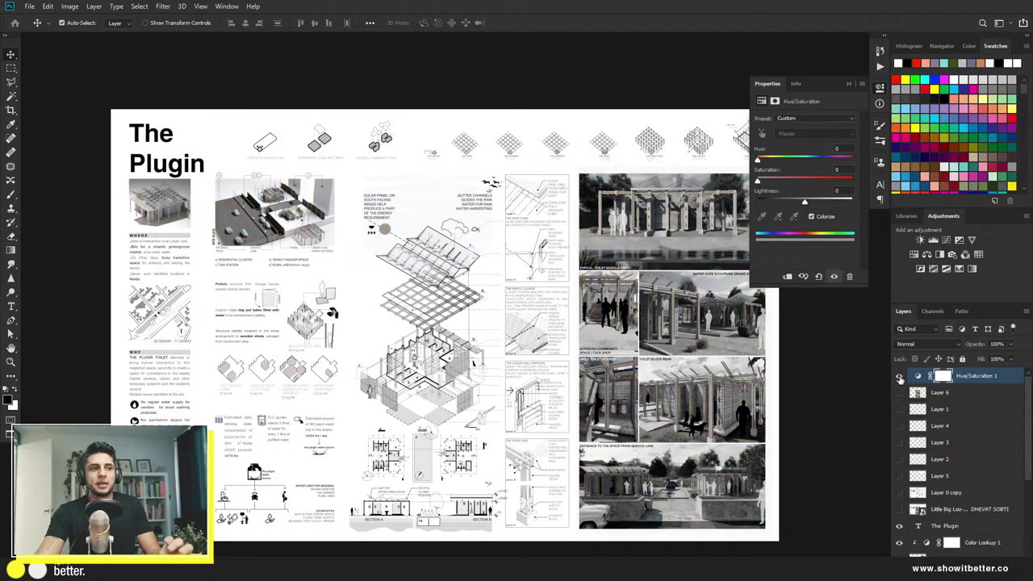
{"action": "left_click", "coordinate": [899, 377]}
{"action": "left_click", "coordinate": [898, 376]}
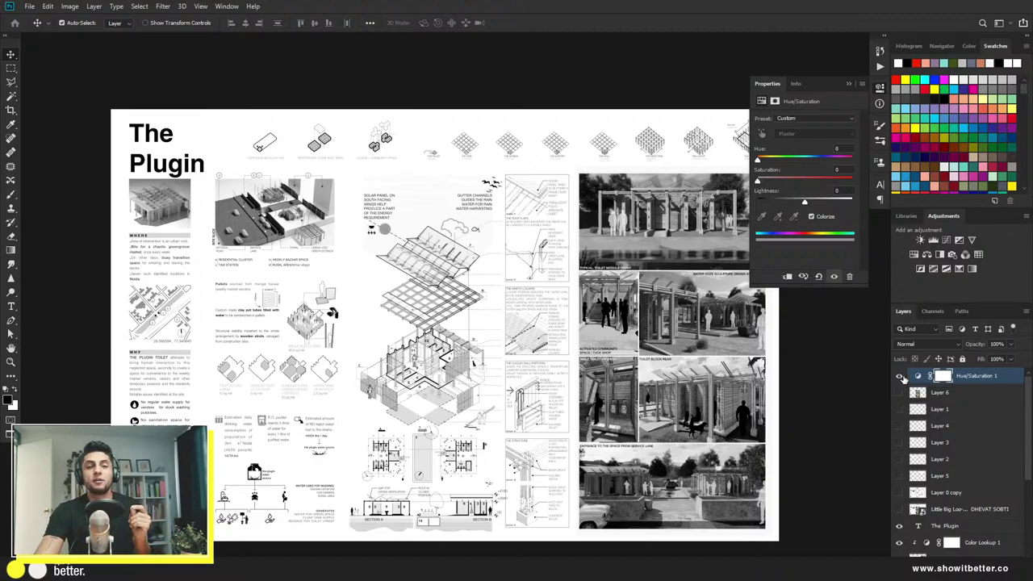
Step: Keep comparing colour and greyscale, ending greyscale, and return to standard screen mode
{"action": "left_click", "coordinate": [900, 377]}
{"action": "left_click", "coordinate": [900, 376]}
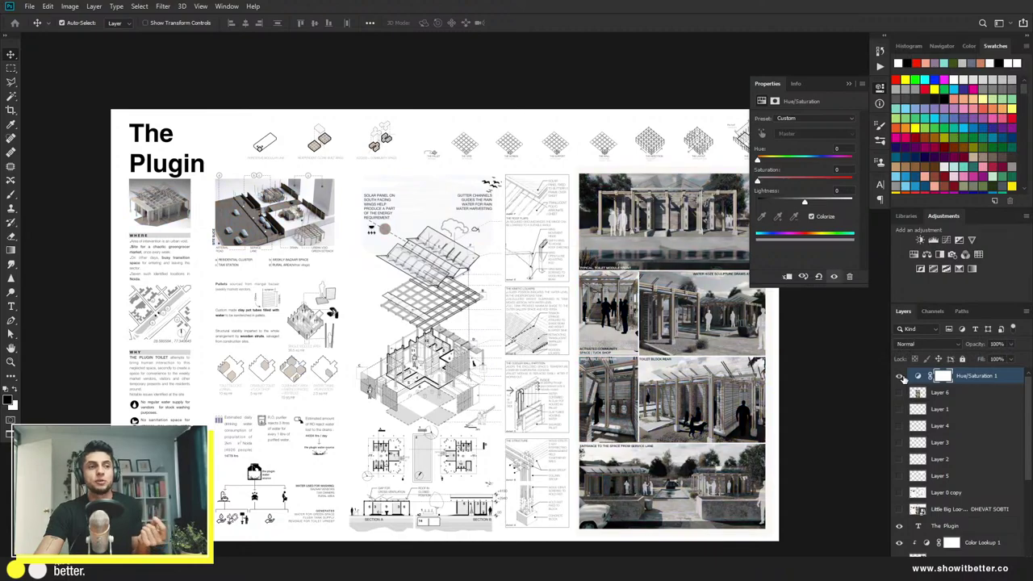
{"action": "left_click", "coordinate": [900, 376]}
{"action": "left_click", "coordinate": [900, 377]}
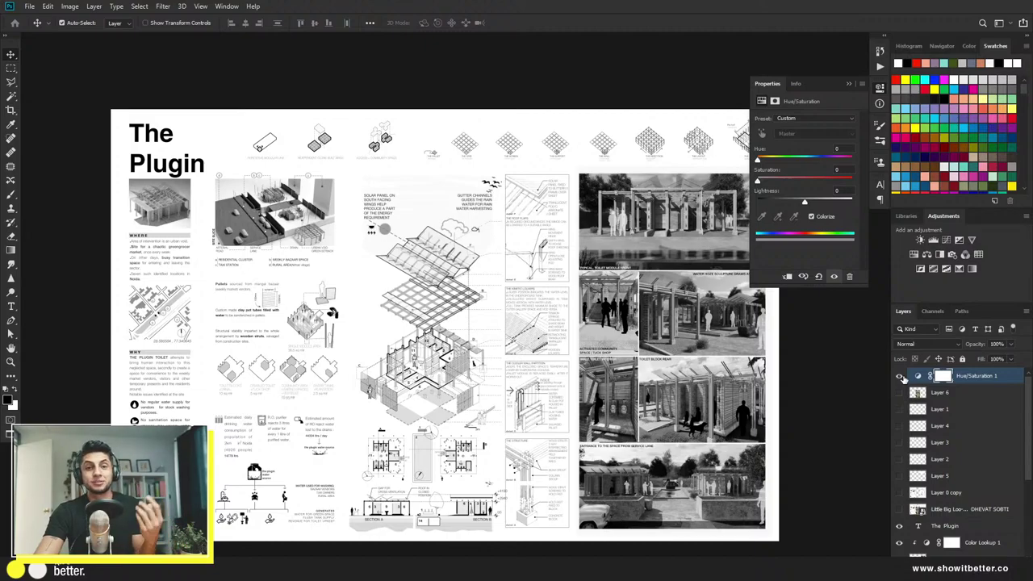
{"action": "left_click", "coordinate": [900, 377]}
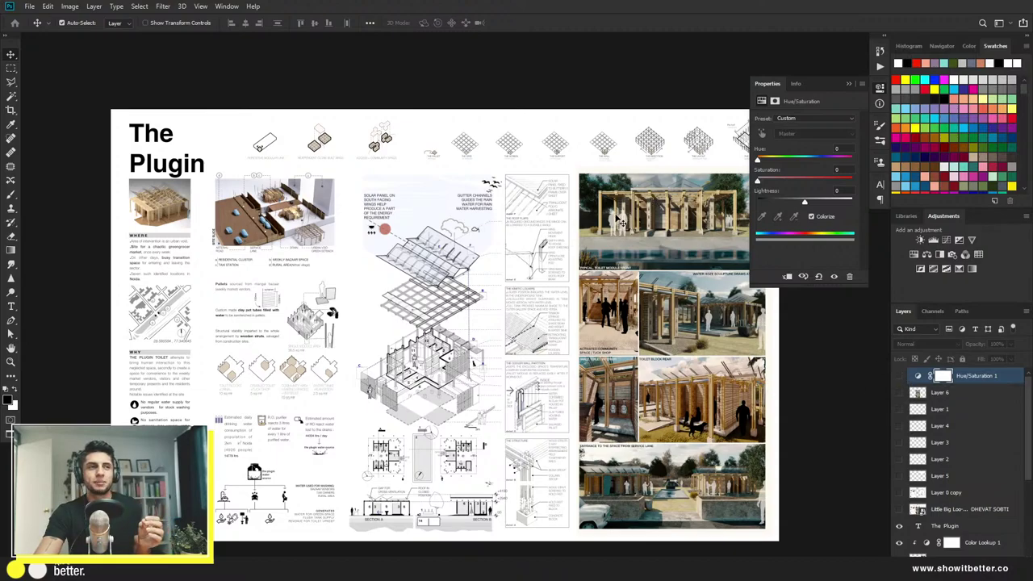
{"action": "left_click", "coordinate": [899, 376]}
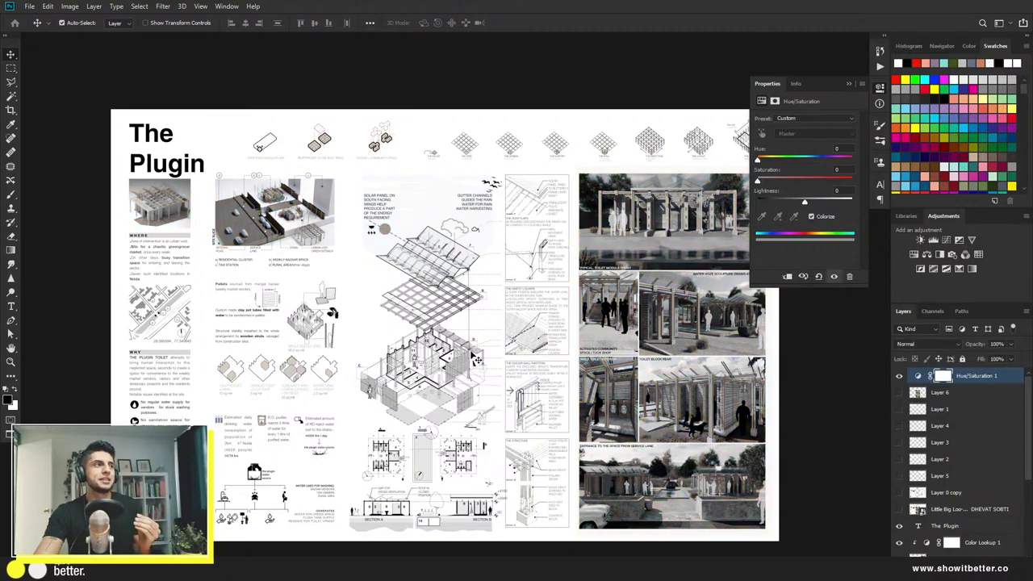
{"action": "key", "text": "f"}
{"action": "key", "text": "f"}
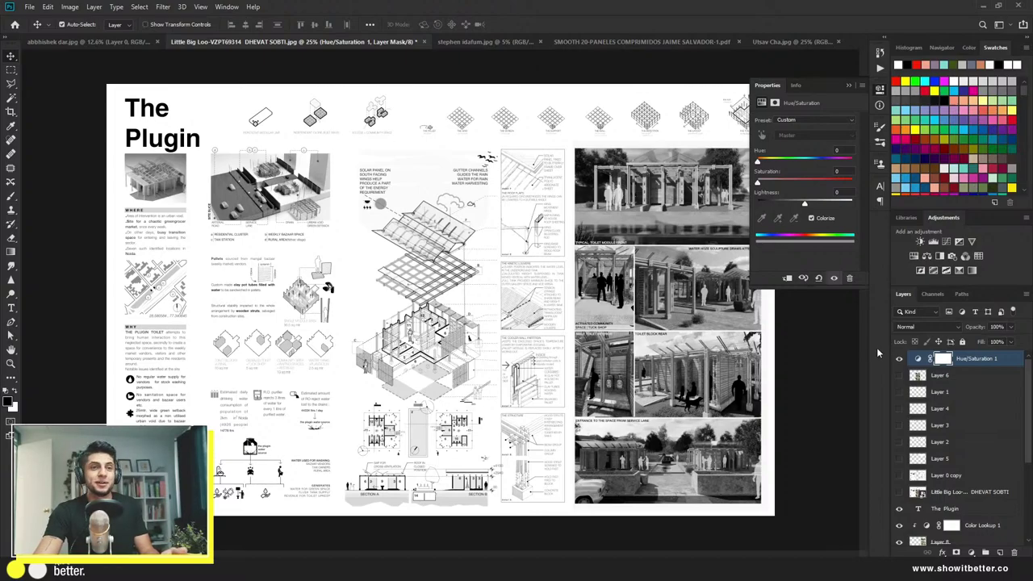
Step: Move the embedded board image above the greyscale adjustment and toggle it to compare layouts
{"action": "left_click", "coordinate": [899, 358]}
{"action": "left_click", "coordinate": [899, 358]}
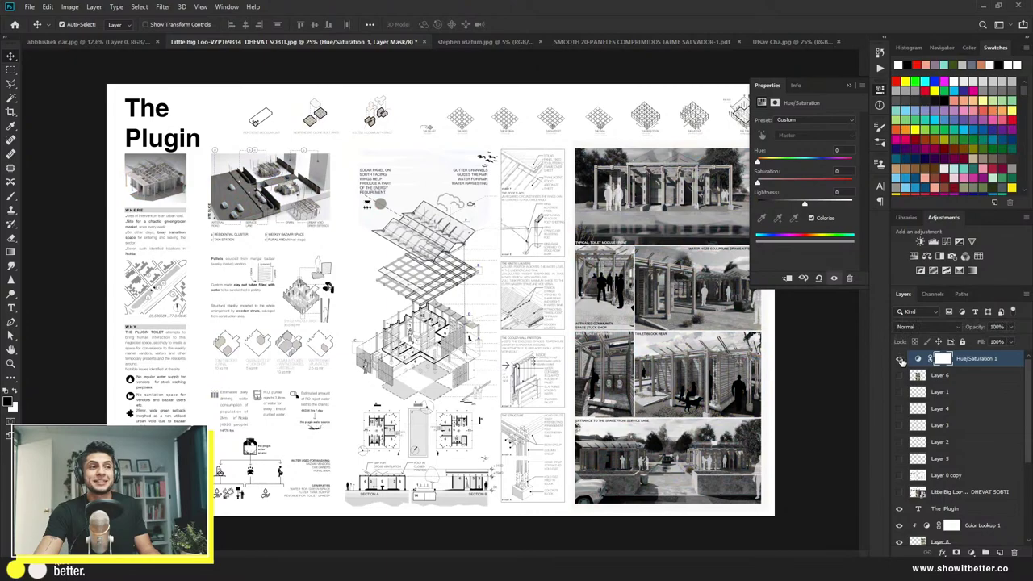
{"action": "left_click", "coordinate": [900, 358]}
{"action": "left_click", "coordinate": [899, 359]}
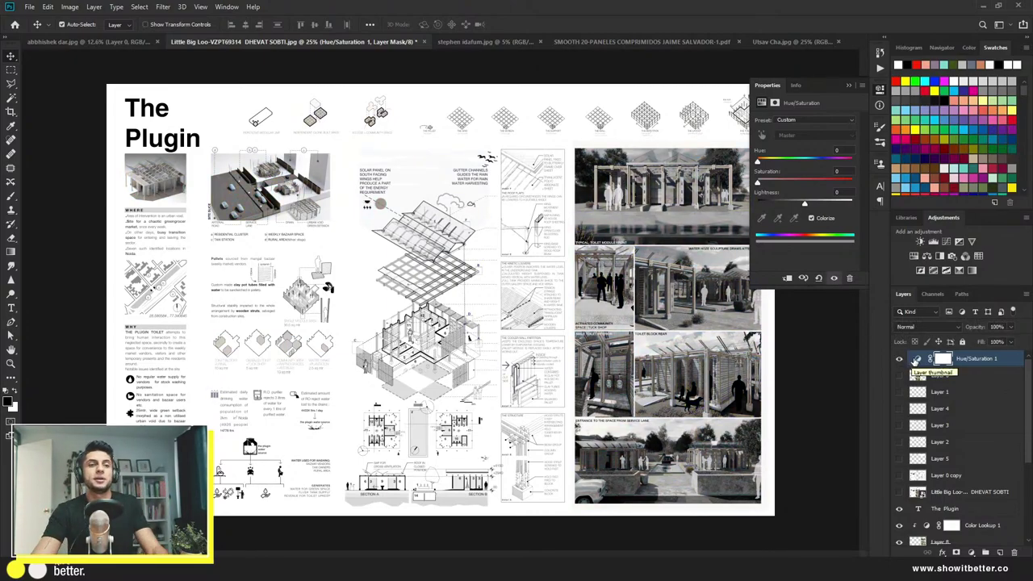
{"action": "left_click_drag", "start_coordinate": [978, 492], "coordinate": [976, 359]}
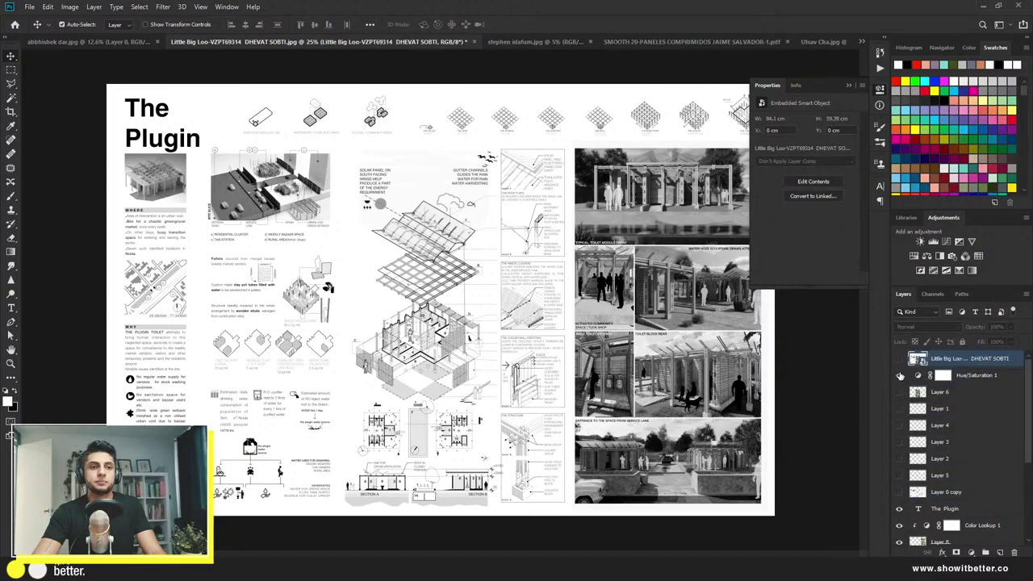
{"action": "left_click", "coordinate": [900, 359]}
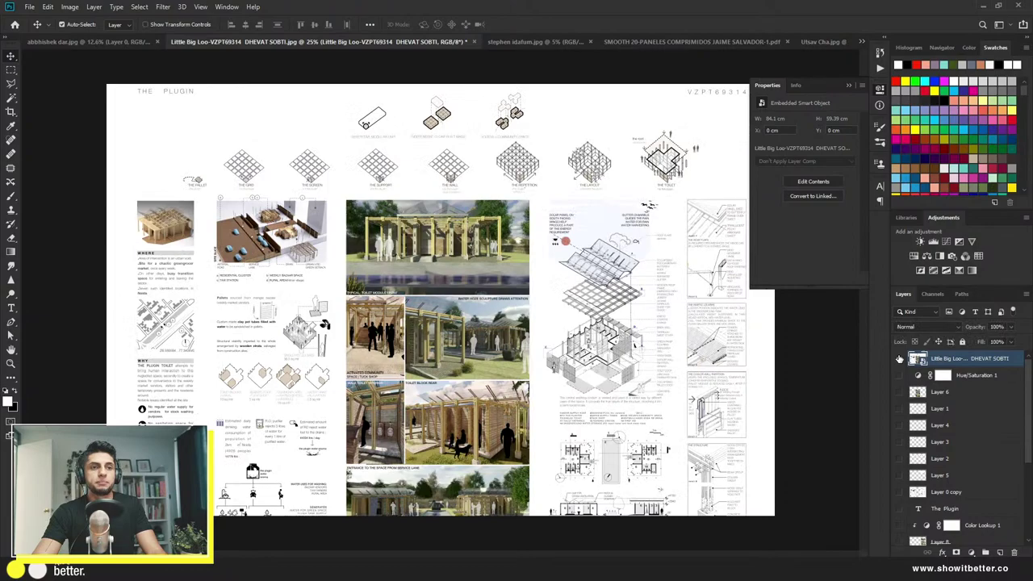
{"action": "left_click", "coordinate": [900, 358]}
{"action": "left_click", "coordinate": [900, 358]}
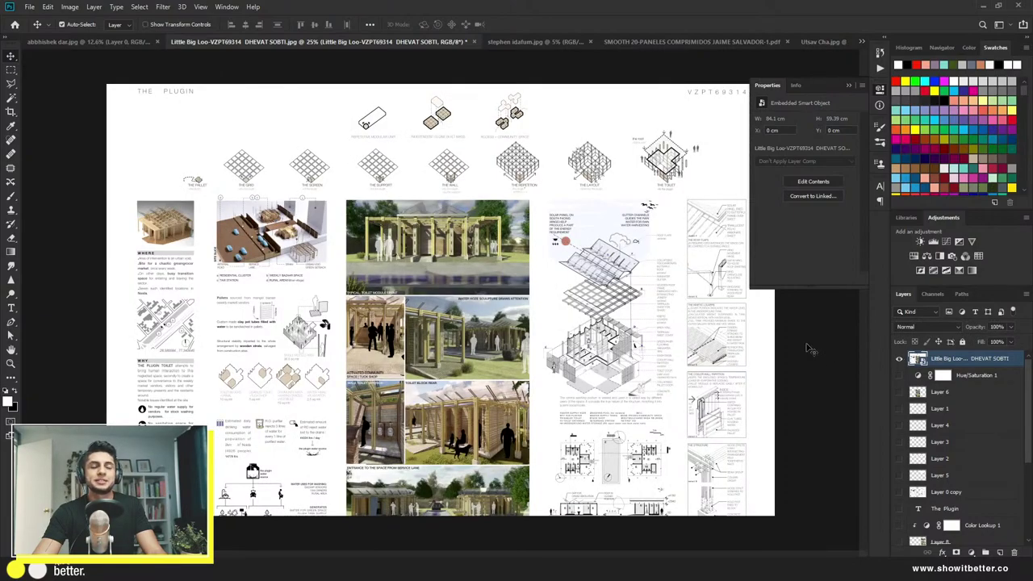
Step: Close the smart object properties, deselect the layer and switch to the next open document
{"action": "left_click", "coordinate": [879, 88]}
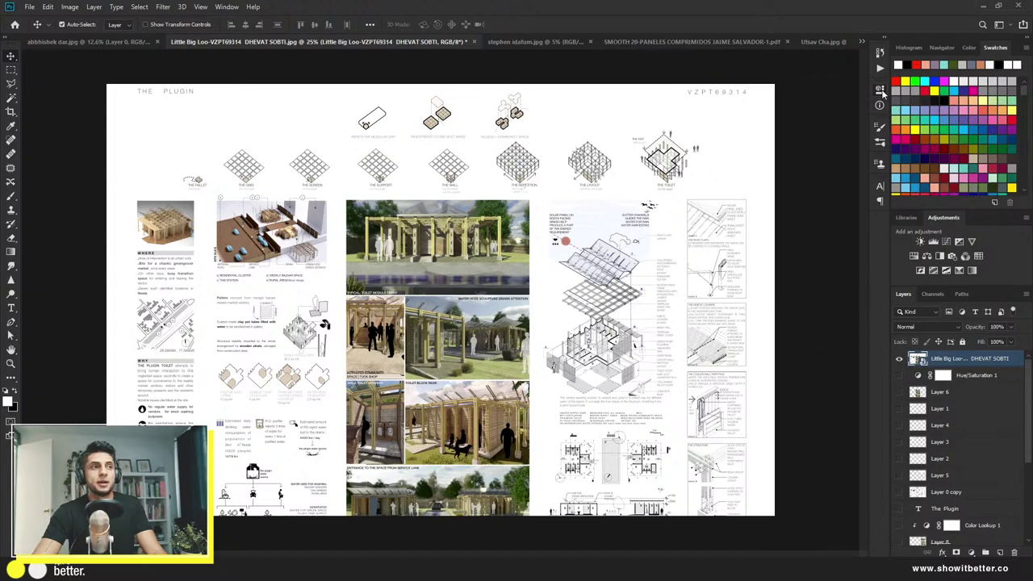
{"action": "left_click", "coordinate": [839, 212]}
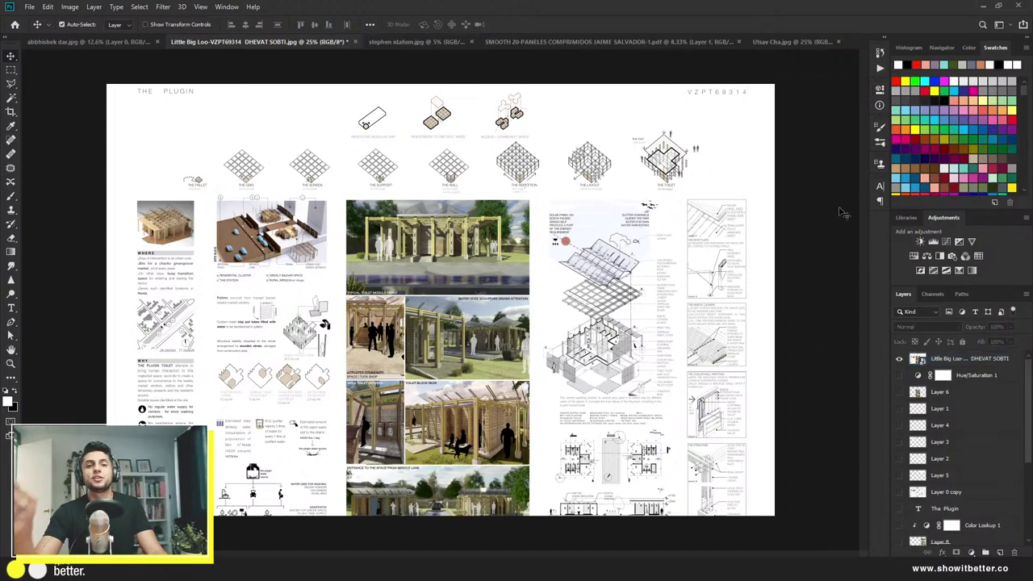
{"action": "key", "text": "ctrl+Tab"}
Step: Unlock the poster's Background layer so it becomes the editable Layer 0
{"action": "key", "text": "ctrl"}
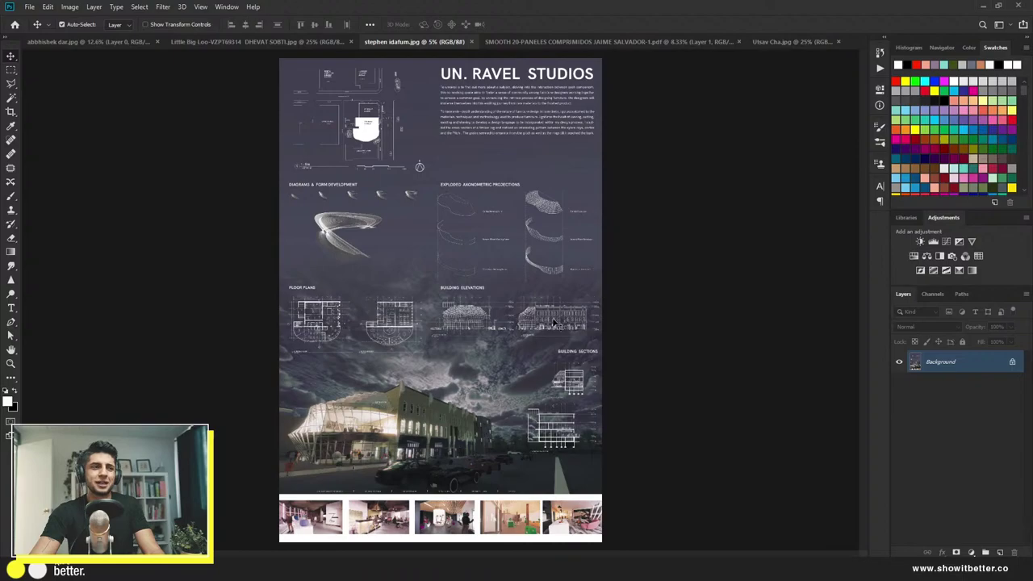
{"action": "scroll", "coordinate": [478, 348], "scroll_direction": "up", "scroll_amount": 3}
{"action": "scroll", "coordinate": [476, 347], "scroll_direction": "down", "scroll_amount": 3}
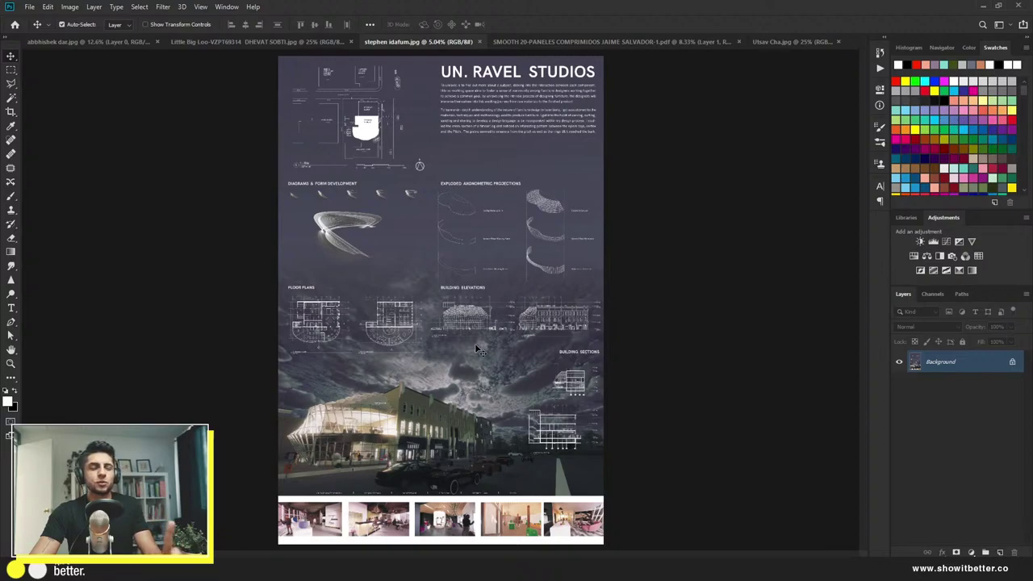
{"action": "left_click", "coordinate": [1011, 361]}
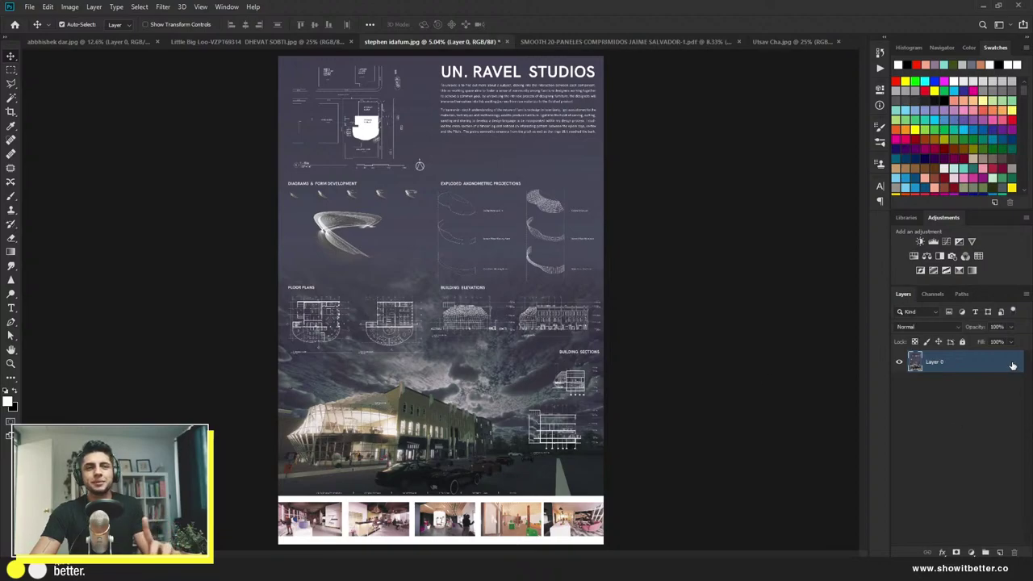
{"action": "scroll", "coordinate": [510, 386], "scroll_direction": "up", "scroll_amount": 1}
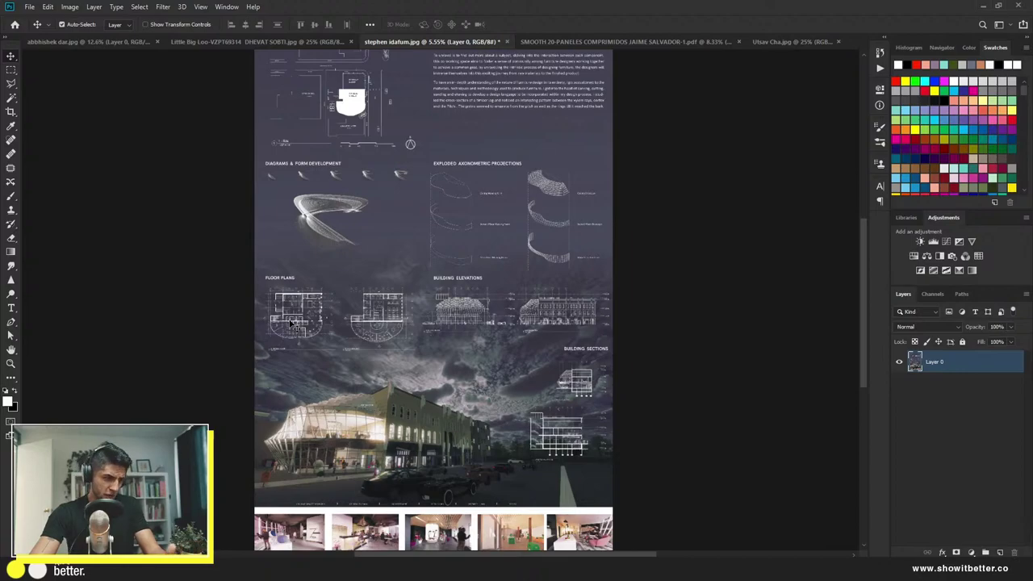
{"action": "scroll", "coordinate": [387, 448], "scroll_direction": "up", "scroll_amount": 5}
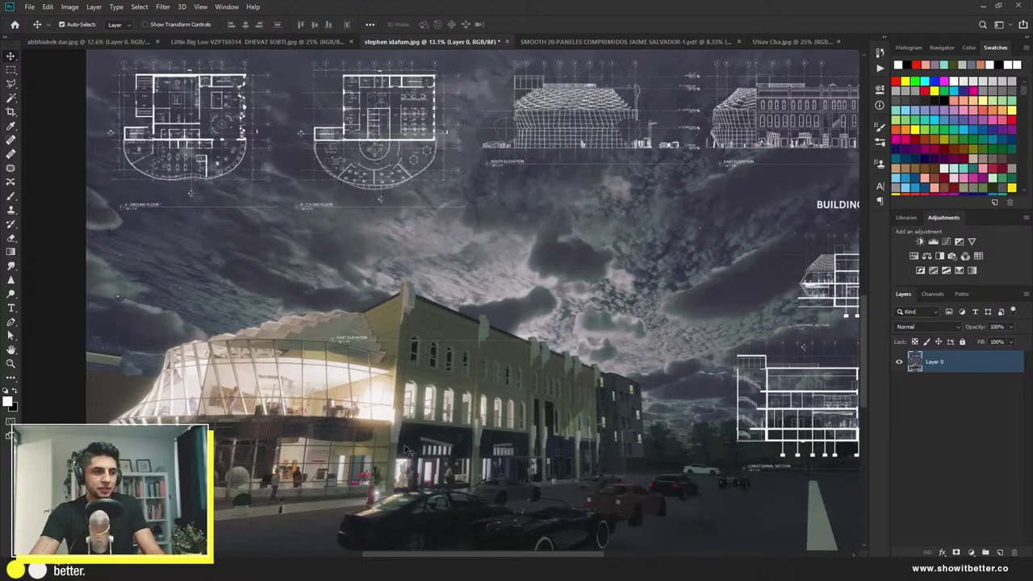
{"action": "scroll", "coordinate": [410, 448], "scroll_direction": "down", "scroll_amount": 4}
{"action": "scroll", "coordinate": [430, 422], "scroll_direction": "up", "scroll_amount": 2}
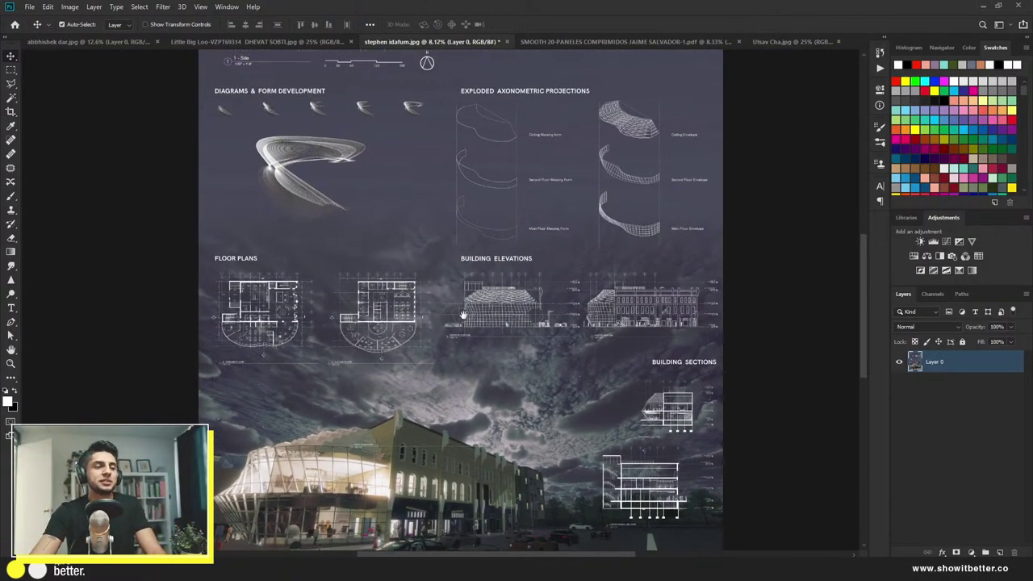
{"action": "scroll", "coordinate": [428, 416], "scroll_direction": "up", "scroll_amount": 2}
{"action": "scroll", "coordinate": [442, 397], "scroll_direction": "up", "scroll_amount": 3}
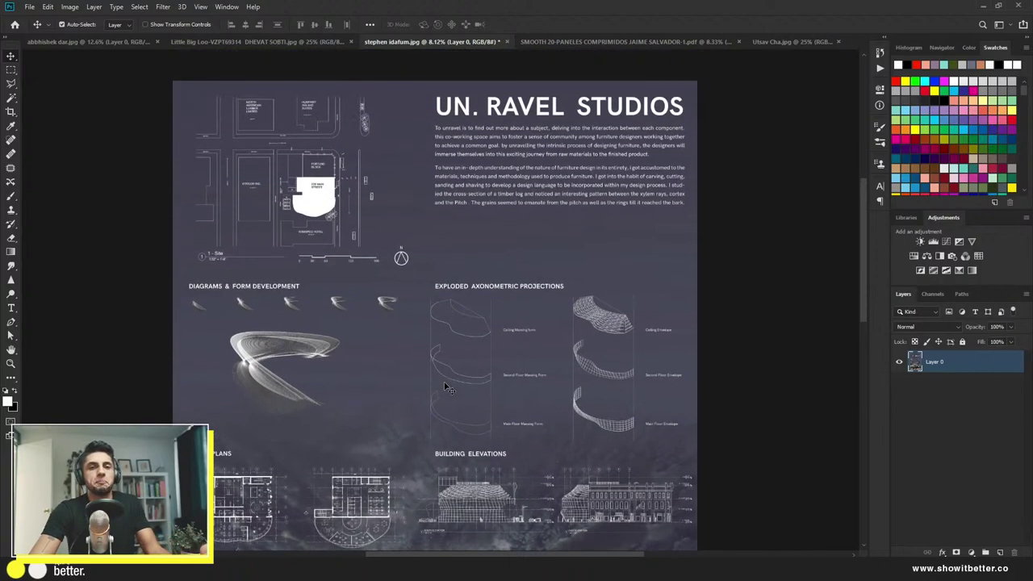
{"action": "scroll", "coordinate": [442, 390], "scroll_direction": "down", "scroll_amount": 3}
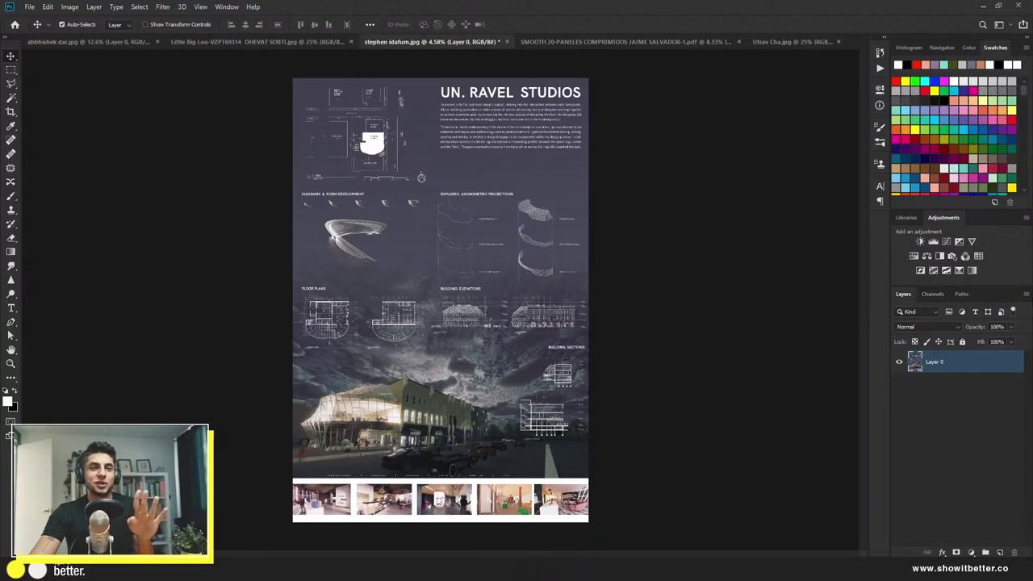
Step: Add a Black & White adjustment layer to the poster and collapse its Properties panel
{"action": "left_click", "coordinate": [938, 257]}
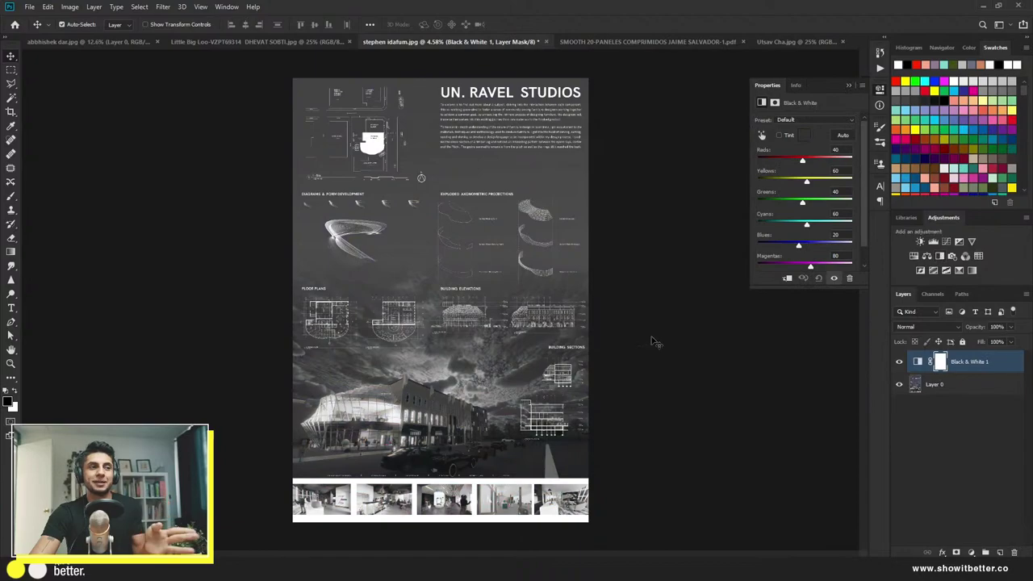
{"action": "left_click", "coordinate": [882, 86]}
{"action": "scroll", "coordinate": [533, 289], "scroll_direction": "down", "scroll_amount": 2}
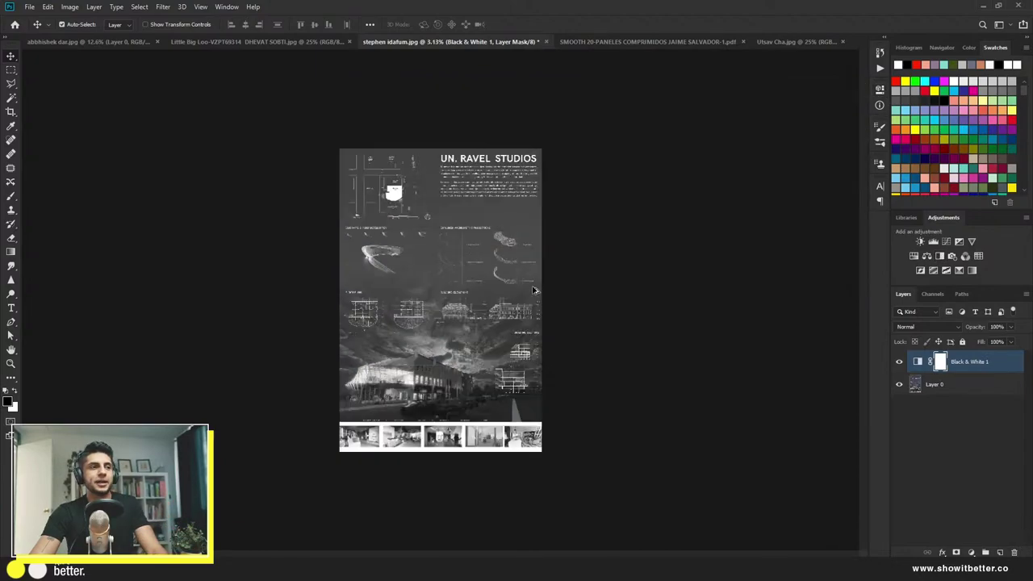
{"action": "scroll", "coordinate": [533, 289], "scroll_direction": "up", "scroll_amount": 2}
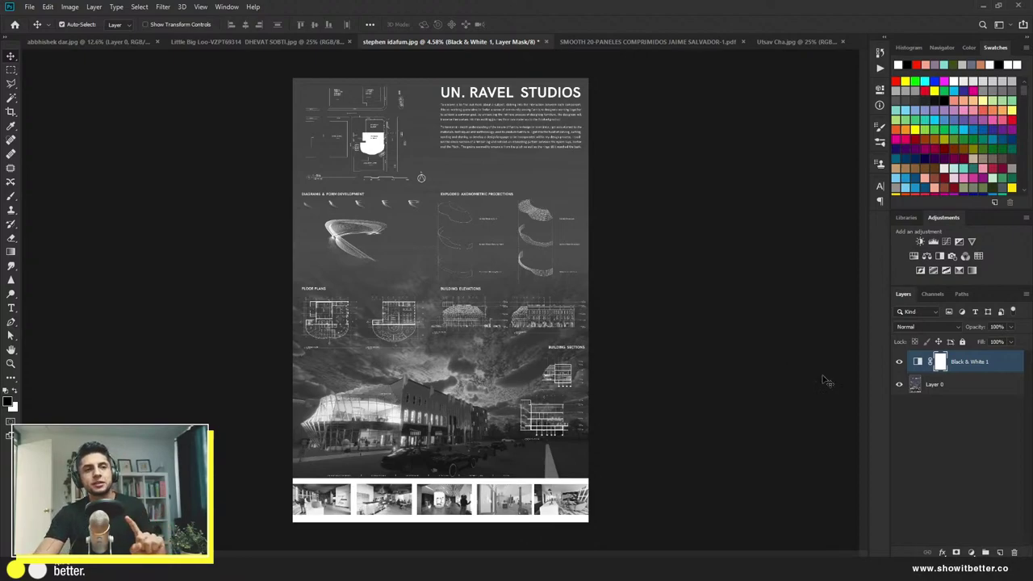
Step: Toggle the Black & White layer off and back on to compare greyscale with colour
{"action": "left_click", "coordinate": [900, 363]}
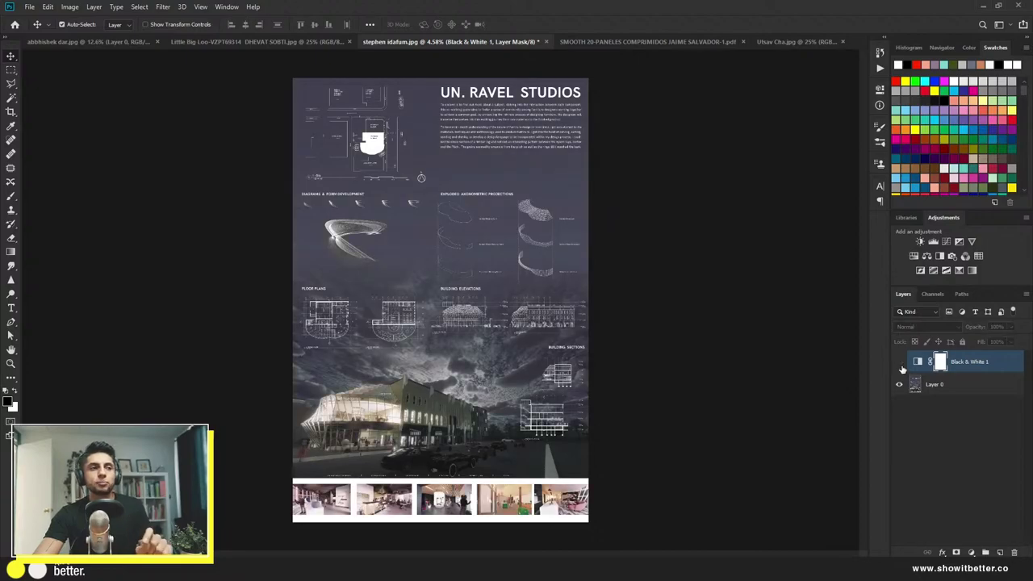
{"action": "left_click", "coordinate": [900, 363]}
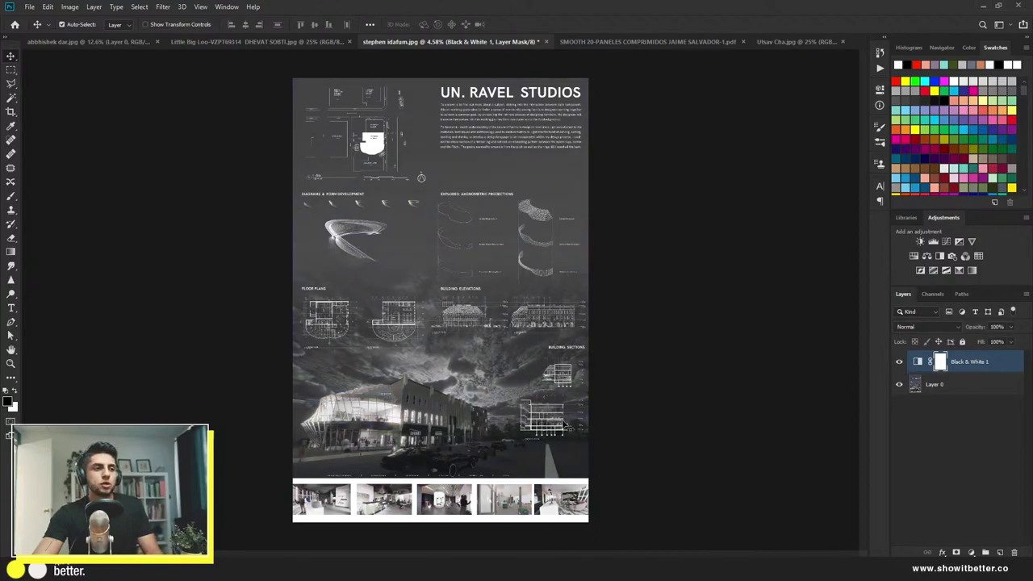
{"action": "scroll", "coordinate": [373, 331], "scroll_direction": "up", "scroll_amount": 2}
{"action": "scroll", "coordinate": [378, 307], "scroll_direction": "down", "scroll_amount": 1}
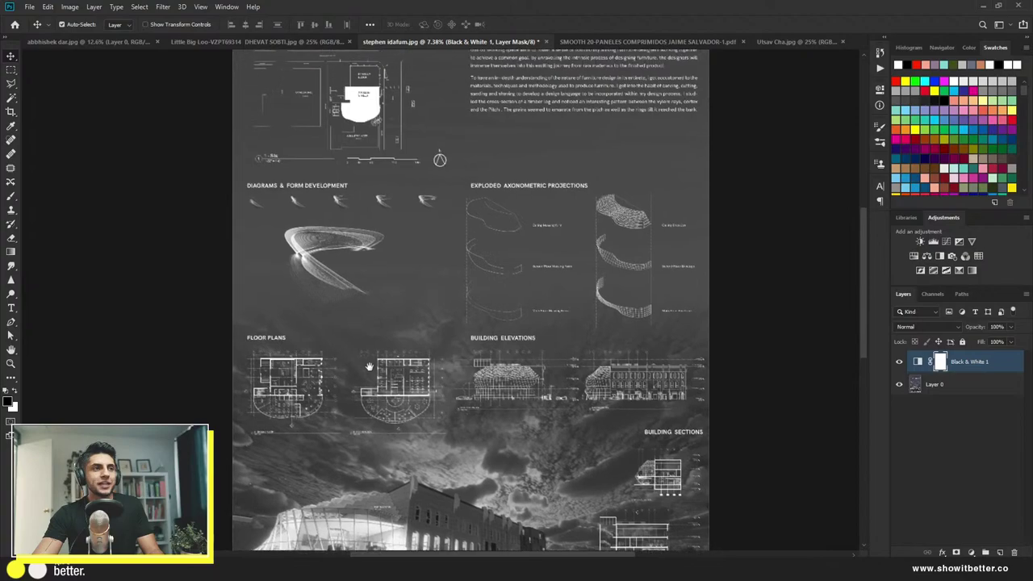
{"action": "scroll", "coordinate": [485, 307], "scroll_direction": "down", "scroll_amount": 1}
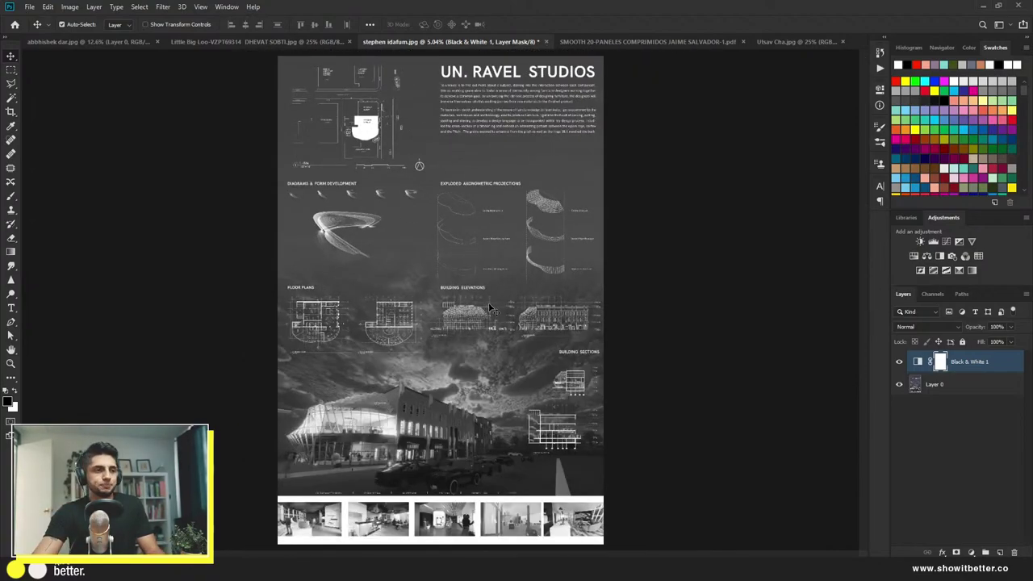
{"action": "scroll", "coordinate": [573, 438], "scroll_direction": "up", "scroll_amount": 3}
{"action": "scroll", "coordinate": [548, 451], "scroll_direction": "down", "scroll_amount": 3}
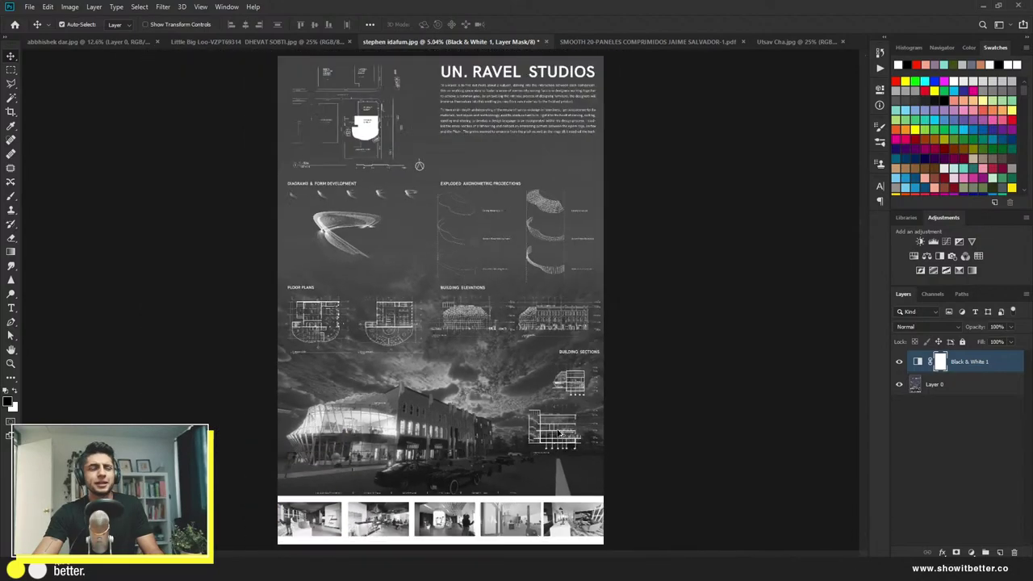
{"action": "scroll", "coordinate": [508, 468], "scroll_direction": "up", "scroll_amount": 2}
{"action": "scroll", "coordinate": [508, 468], "scroll_direction": "up", "scroll_amount": 2}
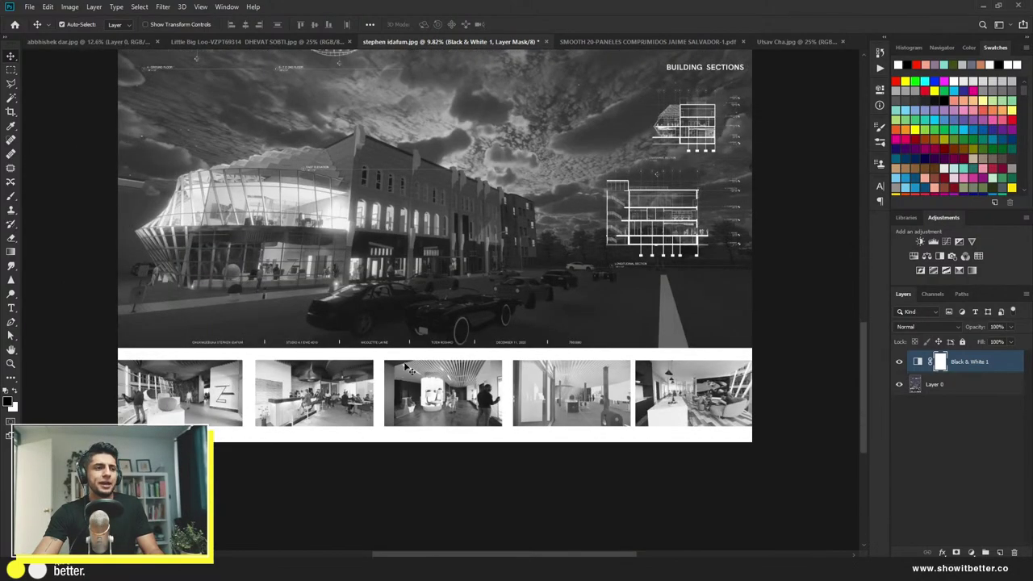
{"action": "scroll", "coordinate": [383, 383], "scroll_direction": "up", "scroll_amount": 2}
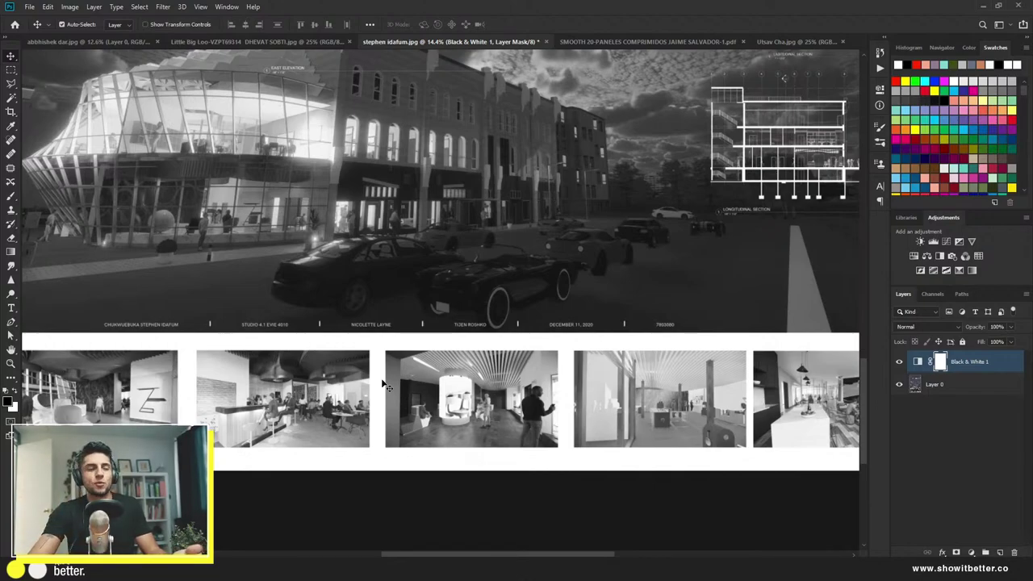
{"action": "scroll", "coordinate": [458, 354], "scroll_direction": "down", "scroll_amount": 4}
{"action": "scroll", "coordinate": [500, 367], "scroll_direction": "up", "scroll_amount": 2}
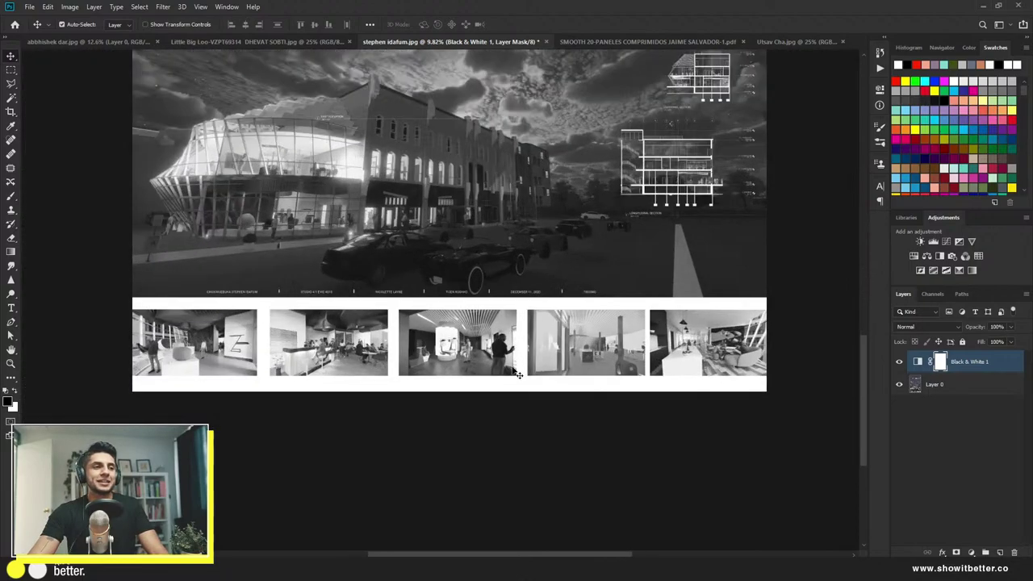
Step: Add a new empty layer and paint red brush strokes around the bottom photo strip
{"action": "key", "text": "ctrl+shift+alt+n"}
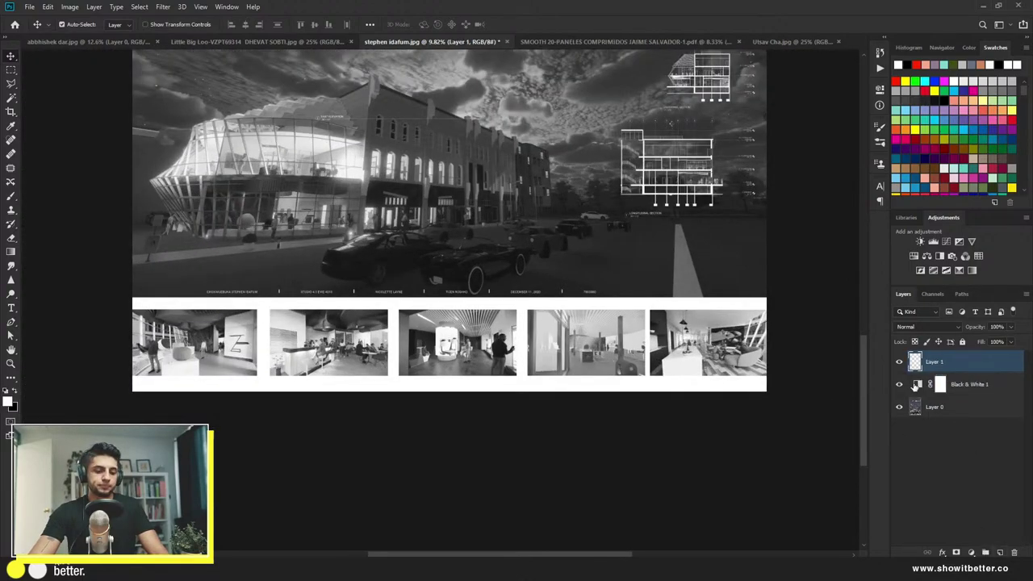
{"action": "key", "text": "b"}
{"action": "key", "text": "x"}
{"action": "left_click", "coordinate": [924, 62]}
{"action": "mouse_move", "coordinate": [300, 282]}
{"action": "left_mouse_down"}
{"action": "mouse_move", "coordinate": [130, 323]}
{"action": "mouse_move", "coordinate": [137, 387]}
{"action": "left_mouse_up"}
{"action": "mouse_move", "coordinate": [830, 359]}
{"action": "left_mouse_down"}
{"action": "mouse_move", "coordinate": [448, 274]}
{"action": "mouse_move", "coordinate": [266, 287]}
{"action": "mouse_move", "coordinate": [147, 361]}
{"action": "mouse_move", "coordinate": [690, 335]}
{"action": "mouse_move", "coordinate": [258, 287]}
{"action": "mouse_move", "coordinate": [250, 293]}
{"action": "mouse_move", "coordinate": [692, 364]}
{"action": "mouse_move", "coordinate": [349, 303]}
{"action": "mouse_move", "coordinate": [271, 307]}
{"action": "left_mouse_up"}
Step: Undo the red markup strokes around the photo strip
{"action": "key", "text": "ctrl+z"}
{"action": "key", "text": "ctrl+z"}
{"action": "key", "text": "ctrl+z"}
{"action": "scroll", "coordinate": [324, 331], "scroll_direction": "down", "scroll_amount": 1}
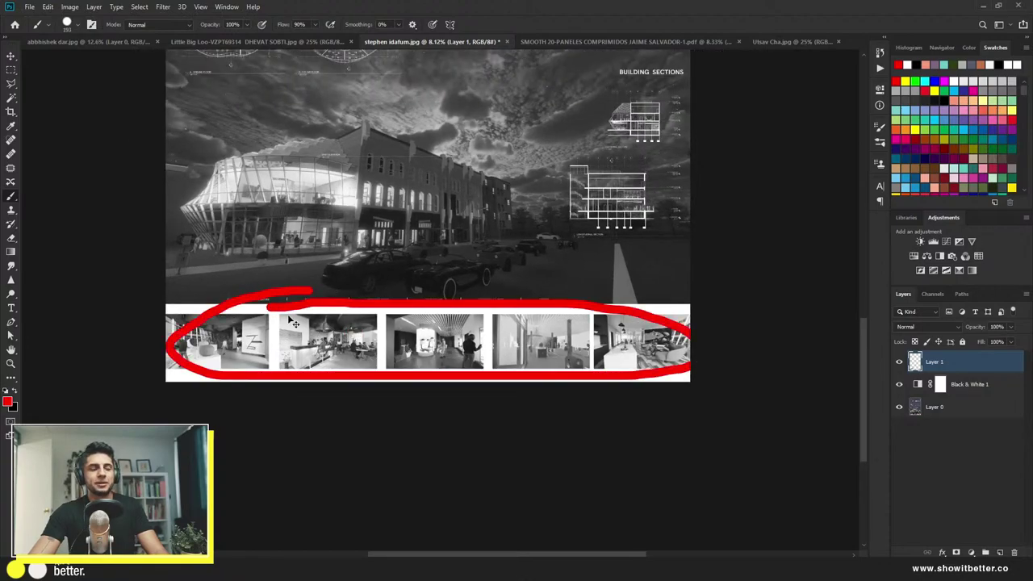
{"action": "key", "text": "ctrl+z"}
{"action": "scroll", "coordinate": [386, 364], "scroll_direction": "down", "scroll_amount": 3}
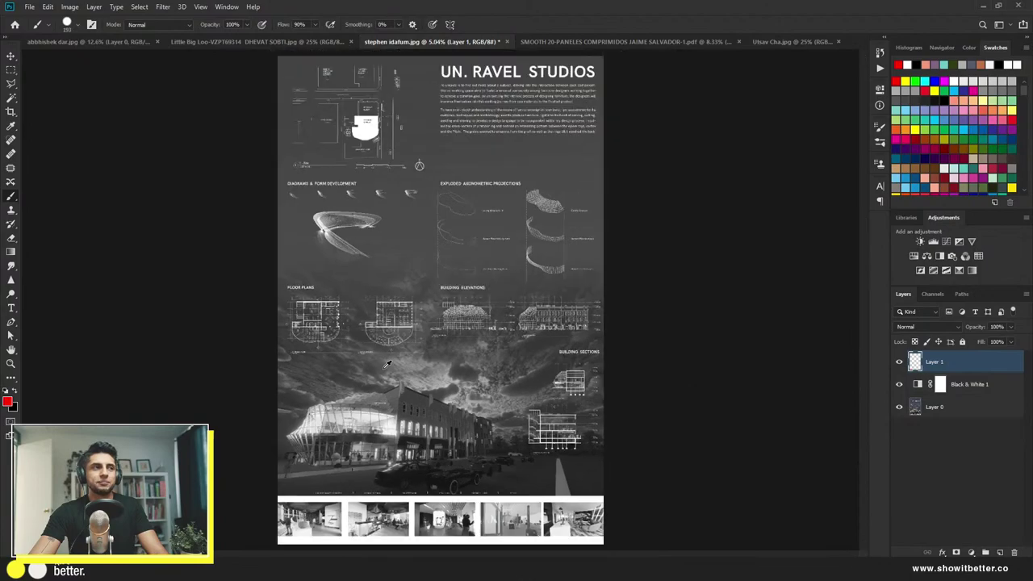
{"action": "scroll", "coordinate": [394, 132], "scroll_direction": "up", "scroll_amount": 3}
{"action": "scroll", "coordinate": [384, 161], "scroll_direction": "down", "scroll_amount": 2}
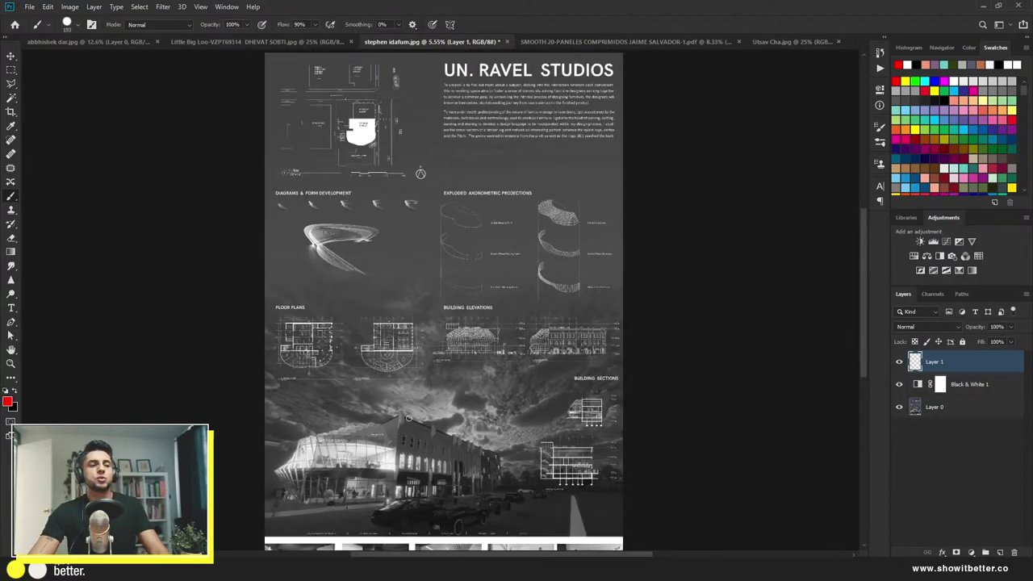
Step: Switch to Chrome, load pinterest.com in a new tab, and return to the YouTube Studio tab
{"action": "key", "text": "alt+Tab"}
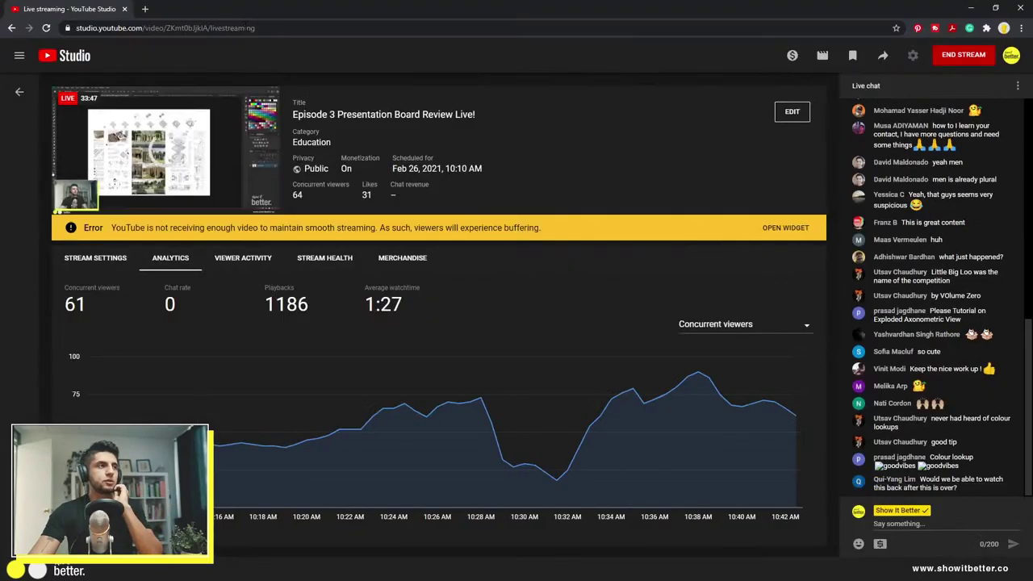
{"action": "left_click", "coordinate": [143, 9]}
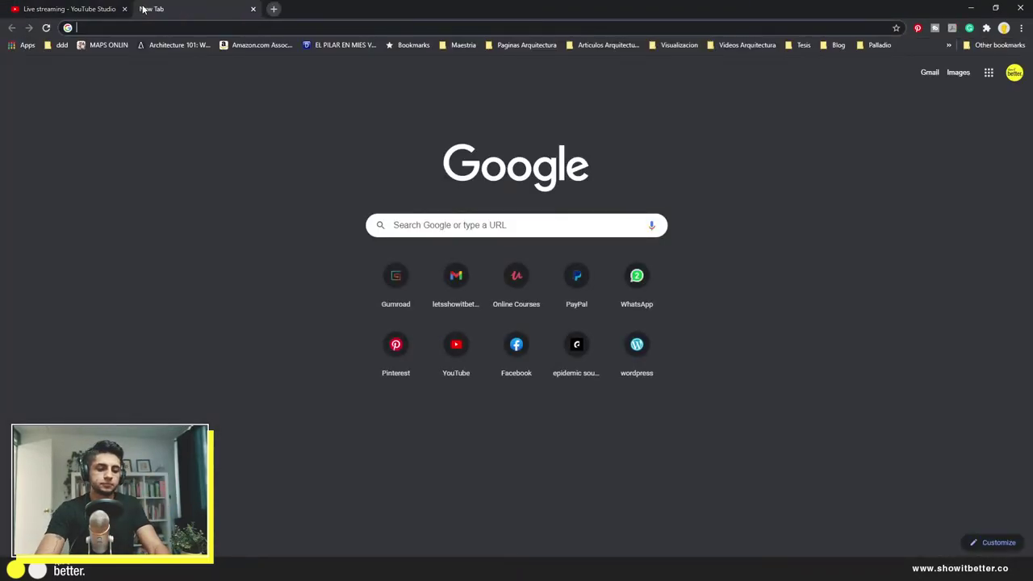
{"action": "type", "text": "c"}
{"action": "key", "text": "BackSpace"}
{"action": "key", "text": "Escape"}
{"action": "type", "text": "pinterest.com"}
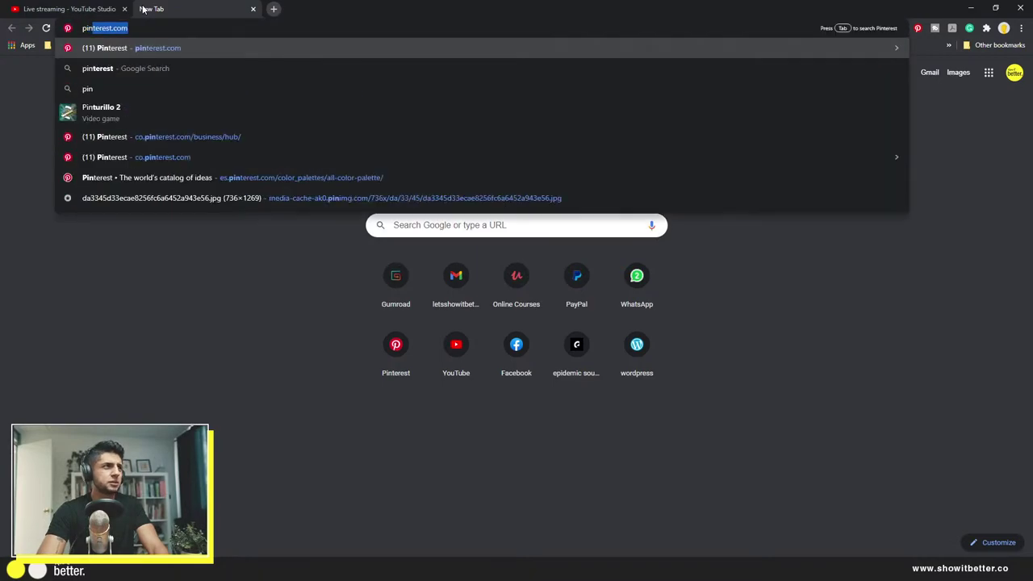
{"action": "key", "text": "Return"}
{"action": "left_click", "coordinate": [113, 8]}
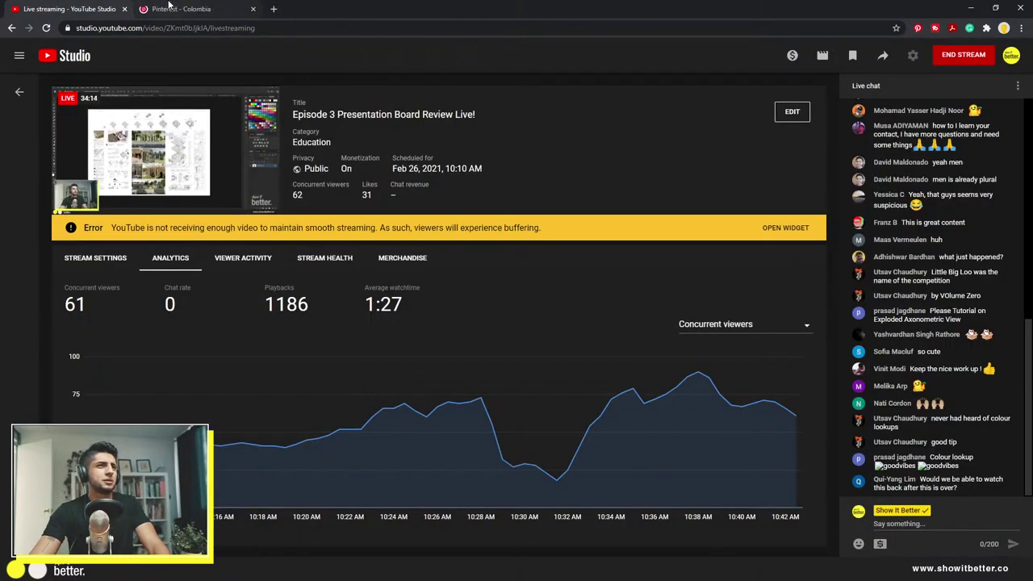
{"action": "mouse_move", "coordinate": [173, 6]}
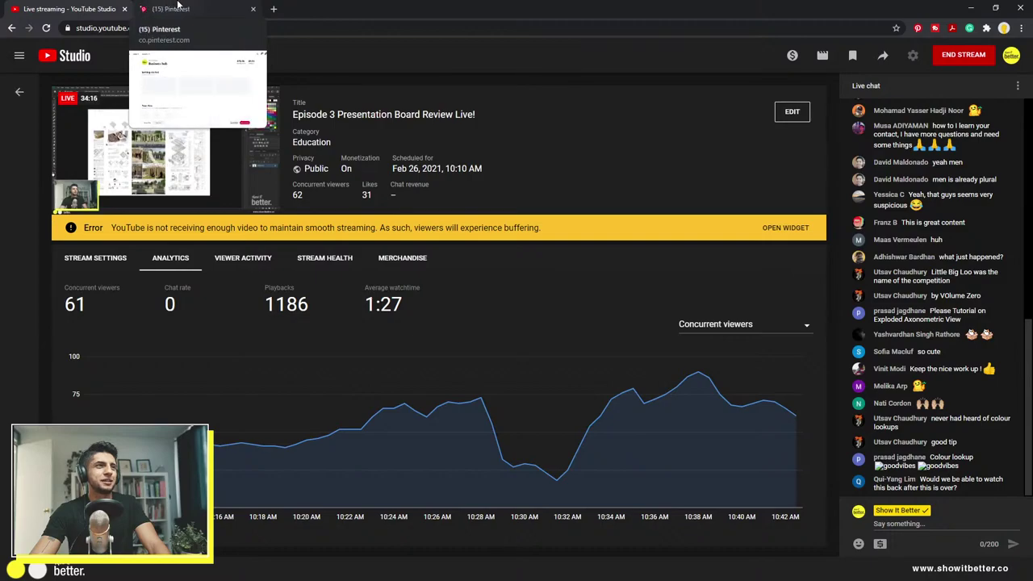
Step: Go to the Show it Better profile's saved boards and open Presentation Board Inspiration
{"action": "left_click", "coordinate": [176, 6]}
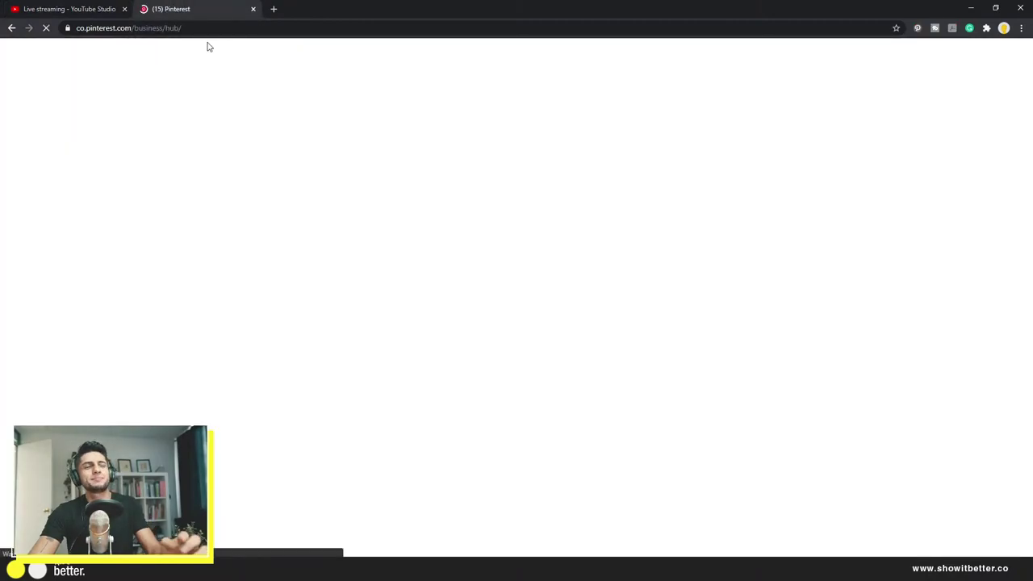
{"action": "left_click", "coordinate": [77, 62]}
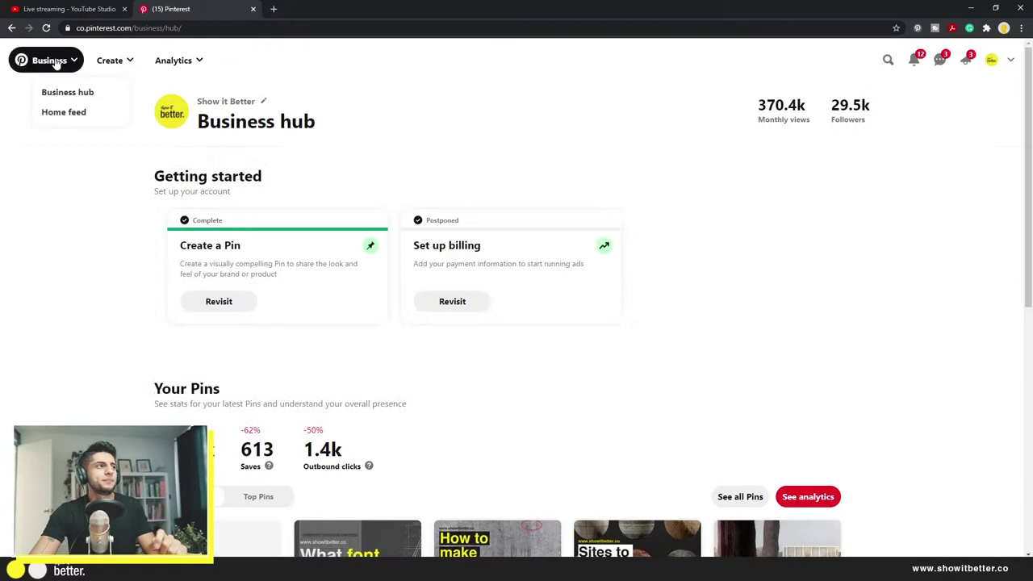
{"action": "left_click", "coordinate": [998, 61]}
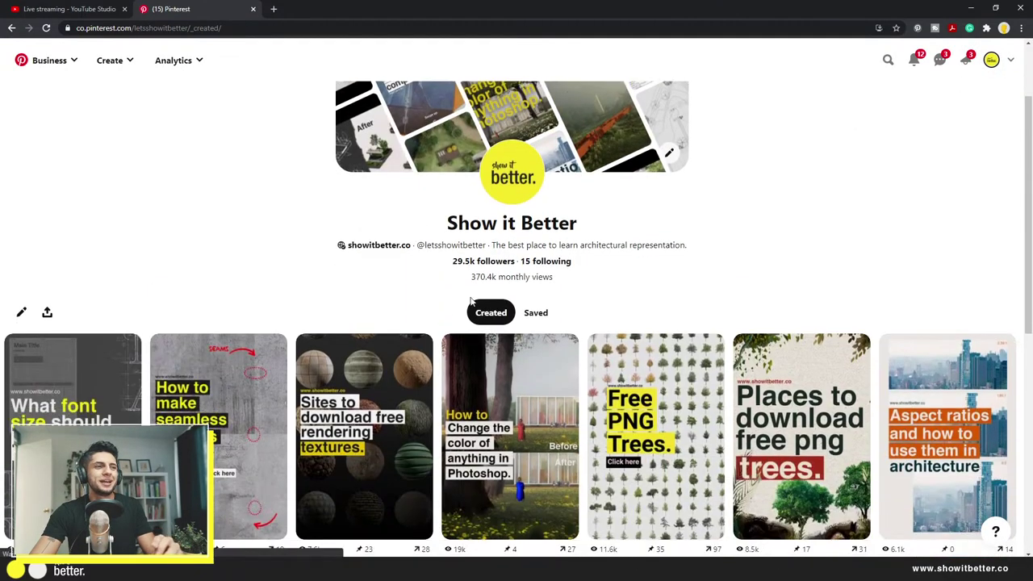
{"action": "left_click", "coordinate": [535, 311]}
{"action": "scroll", "coordinate": [337, 317], "scroll_direction": "down", "scroll_amount": 2}
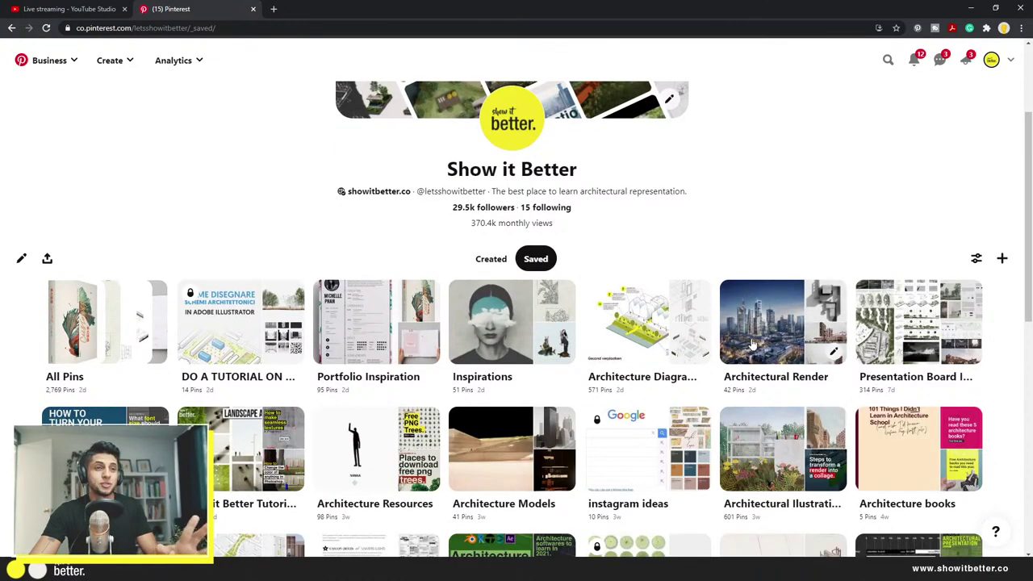
{"action": "left_click", "coordinate": [894, 320]}
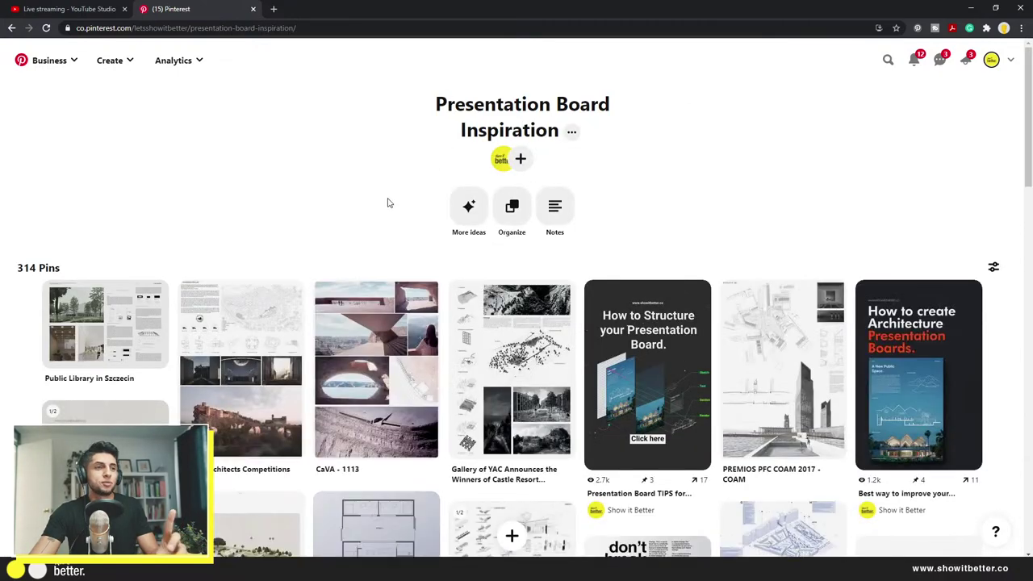
Step: Browse the board and inspect the CASA CUBO pin up close
{"action": "scroll", "coordinate": [305, 243], "scroll_direction": "down", "scroll_amount": 5}
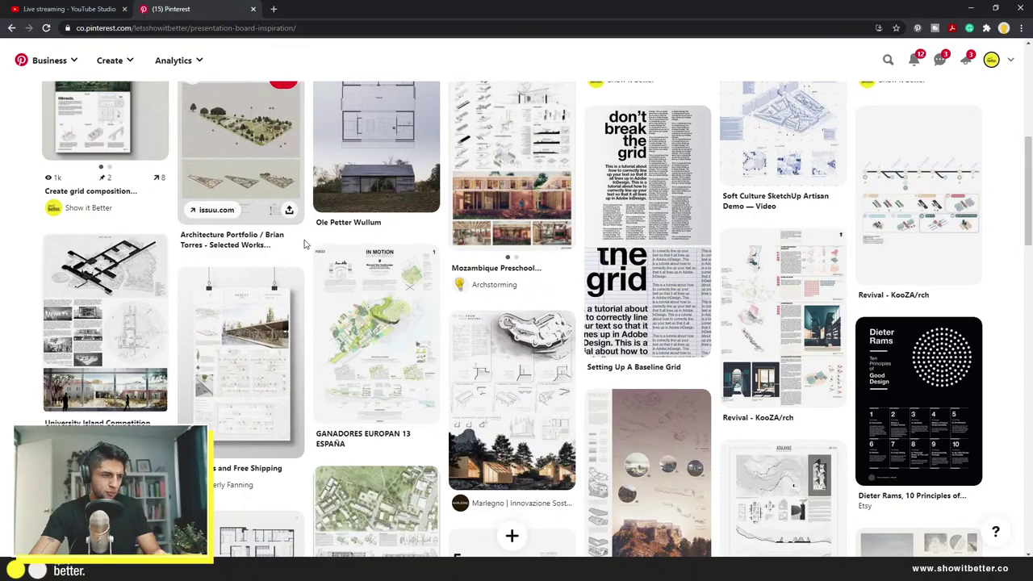
{"action": "scroll", "coordinate": [305, 243], "scroll_direction": "down", "scroll_amount": 4}
{"action": "scroll", "coordinate": [305, 240], "scroll_direction": "down", "scroll_amount": 3}
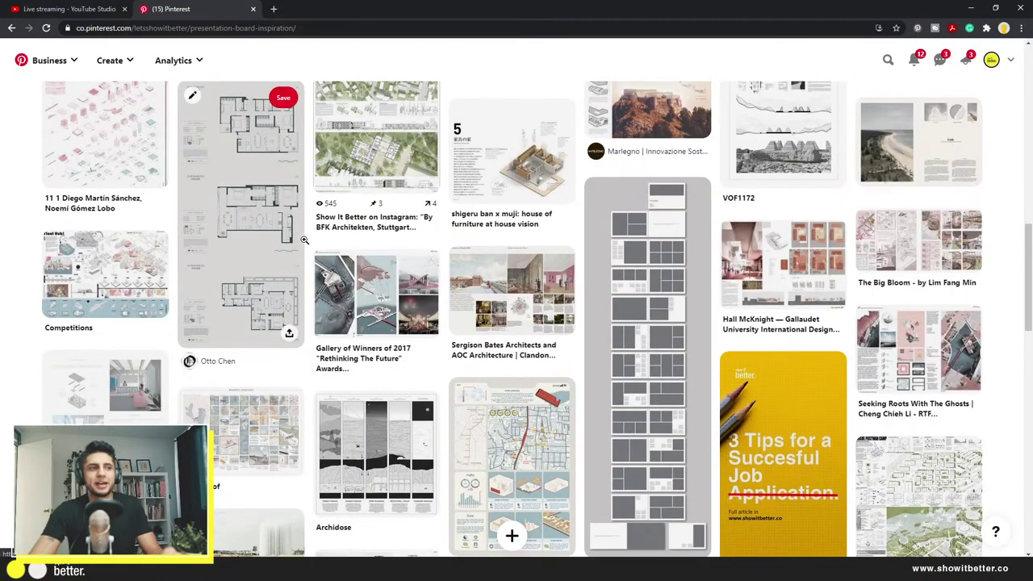
{"action": "scroll", "coordinate": [305, 240], "scroll_direction": "down", "scroll_amount": 2}
{"action": "scroll", "coordinate": [305, 242], "scroll_direction": "down", "scroll_amount": 3}
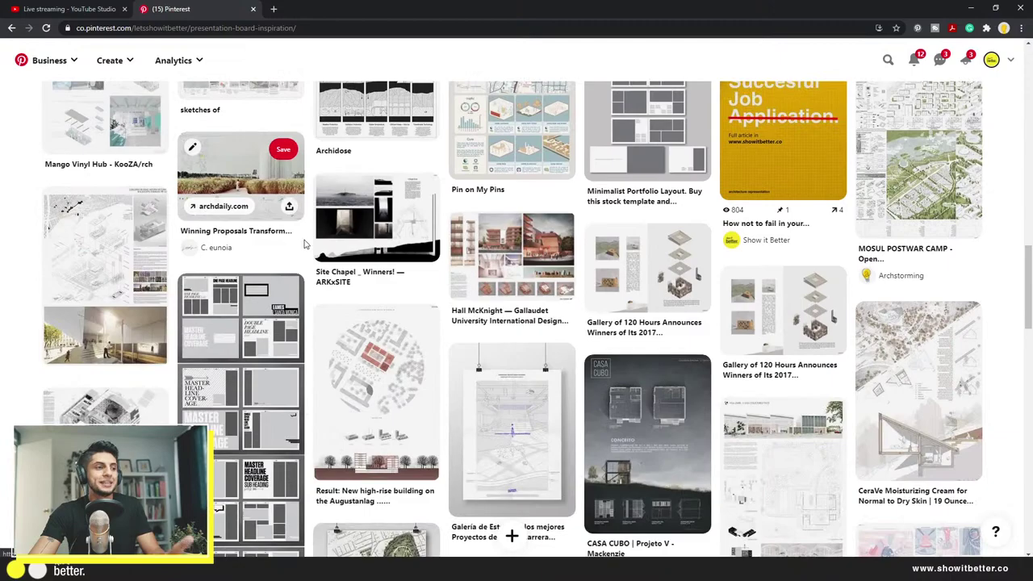
{"action": "scroll", "coordinate": [304, 240], "scroll_direction": "down", "scroll_amount": 6}
{"action": "scroll", "coordinate": [529, 244], "scroll_direction": "up", "scroll_amount": 3}
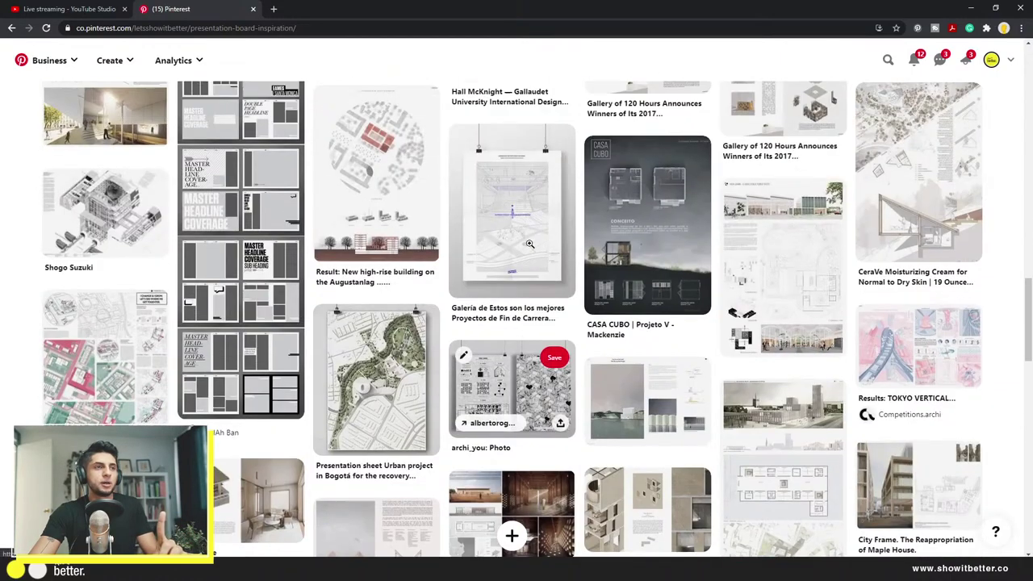
{"action": "left_click", "coordinate": [658, 238]}
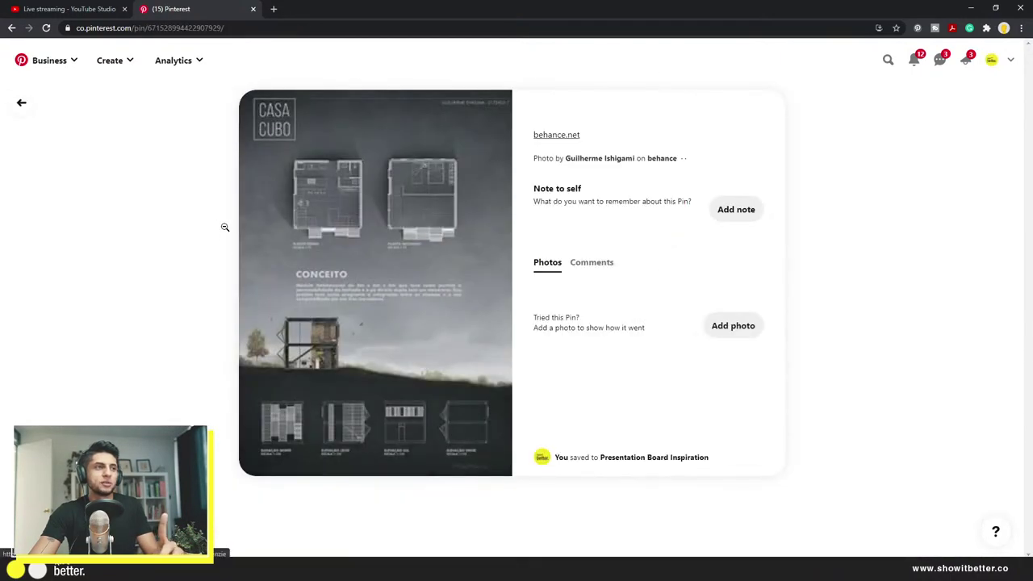
{"action": "scroll", "coordinate": [202, 231], "scroll_direction": "down", "scroll_amount": 4}
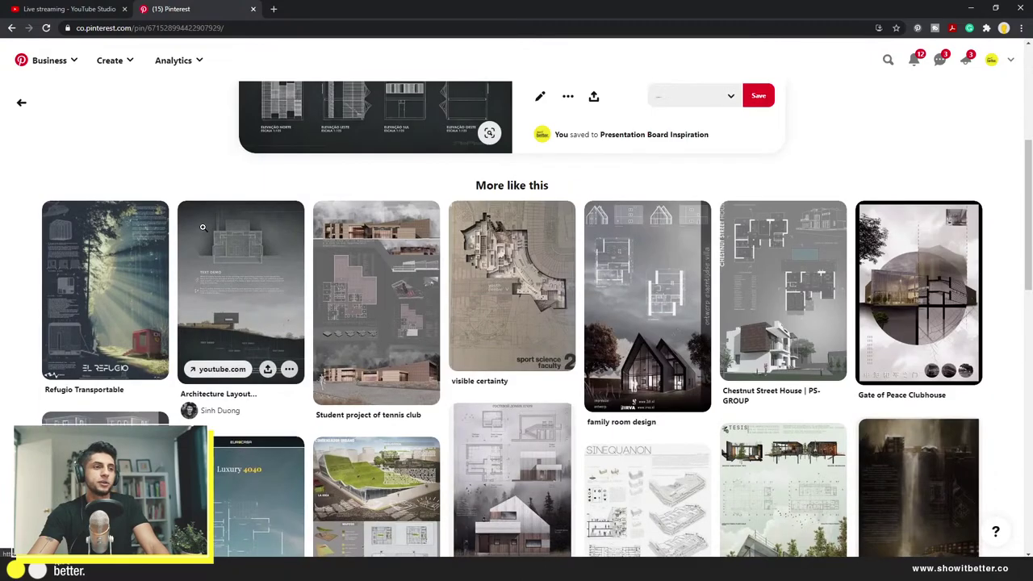
{"action": "left_click", "coordinate": [21, 103]}
Step: Inspect the Urban Living Canopy pin and go back to the board's pin grid
{"action": "scroll", "coordinate": [29, 311], "scroll_direction": "down", "scroll_amount": 8}
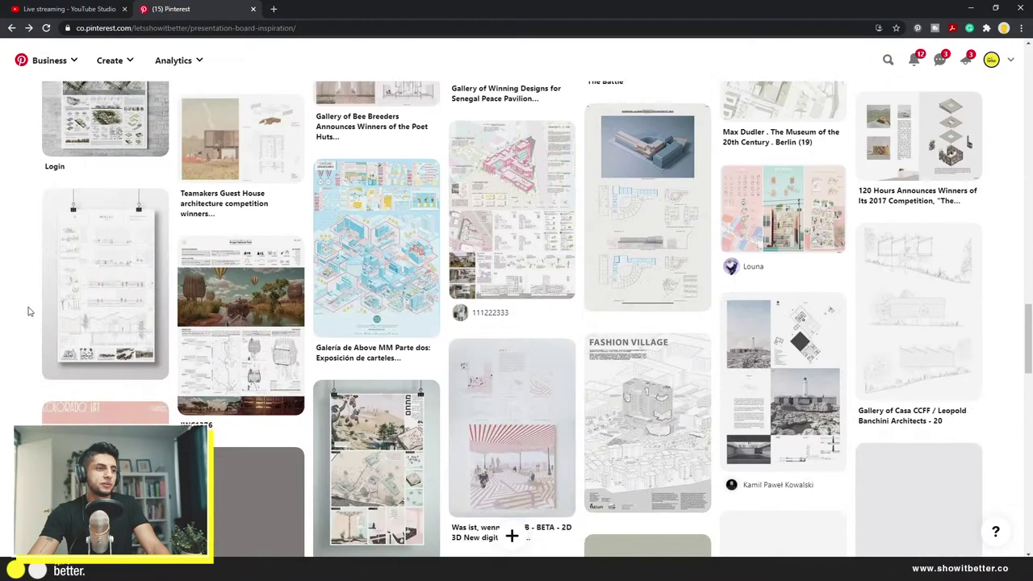
{"action": "scroll", "coordinate": [28, 312], "scroll_direction": "down", "scroll_amount": 5}
{"action": "scroll", "coordinate": [24, 313], "scroll_direction": "down", "scroll_amount": 2}
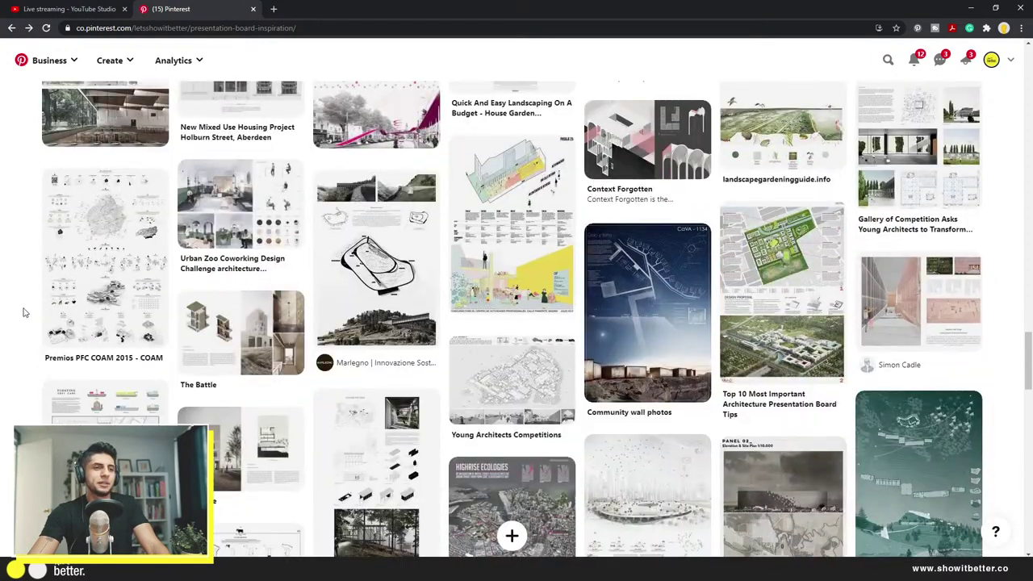
{"action": "scroll", "coordinate": [24, 313], "scroll_direction": "down", "scroll_amount": 3}
{"action": "scroll", "coordinate": [24, 313], "scroll_direction": "down", "scroll_amount": 8}
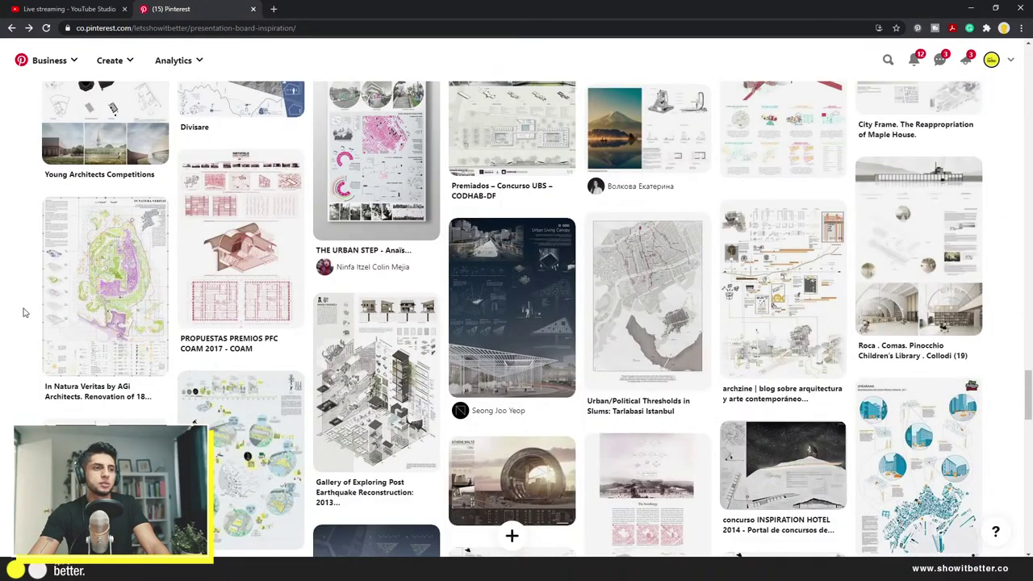
{"action": "left_click", "coordinate": [511, 307]}
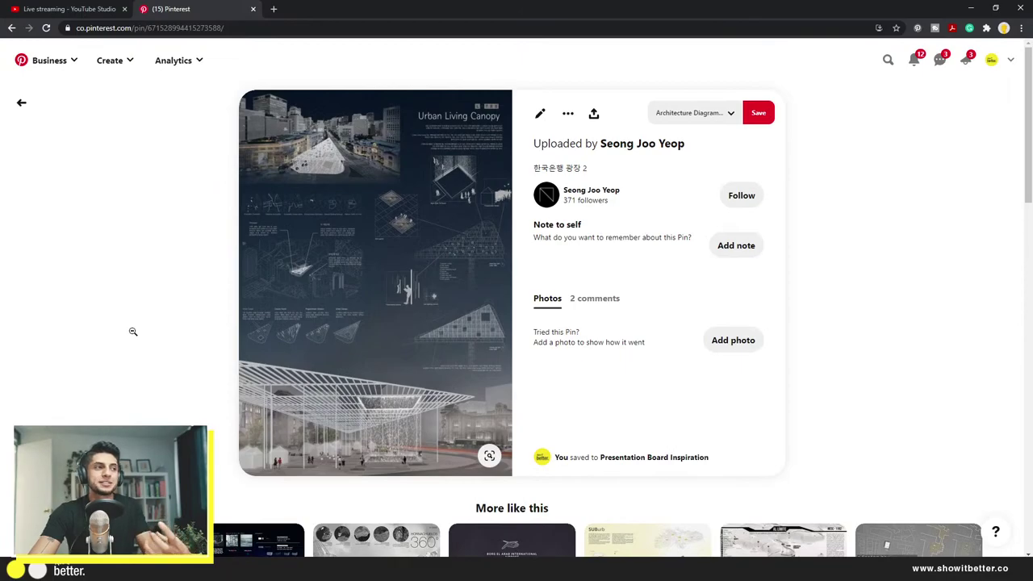
{"action": "scroll", "coordinate": [166, 322], "scroll_direction": "down", "scroll_amount": 2}
{"action": "scroll", "coordinate": [166, 322], "scroll_direction": "down", "scroll_amount": 5}
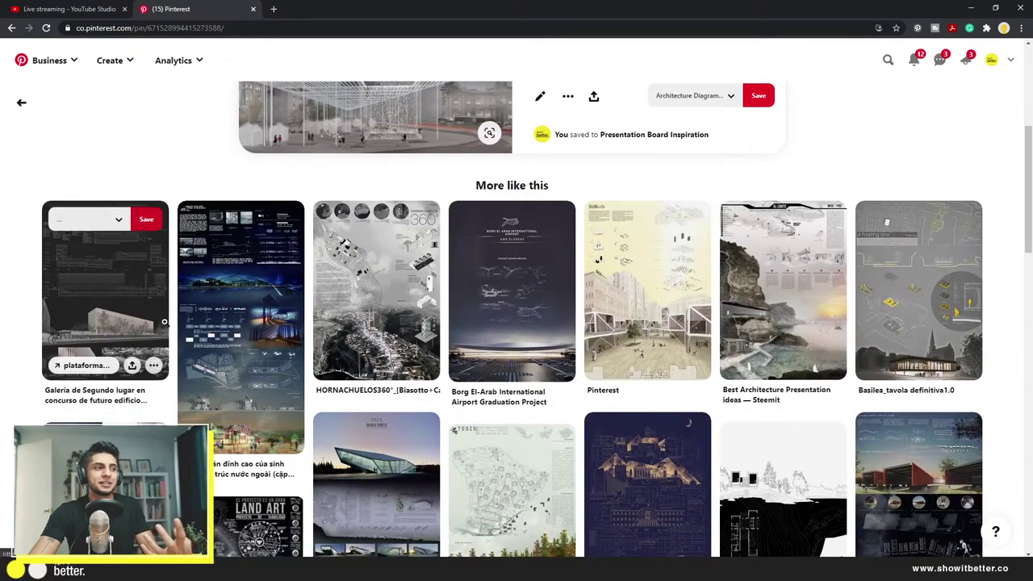
{"action": "scroll", "coordinate": [166, 326], "scroll_direction": "down", "scroll_amount": 2}
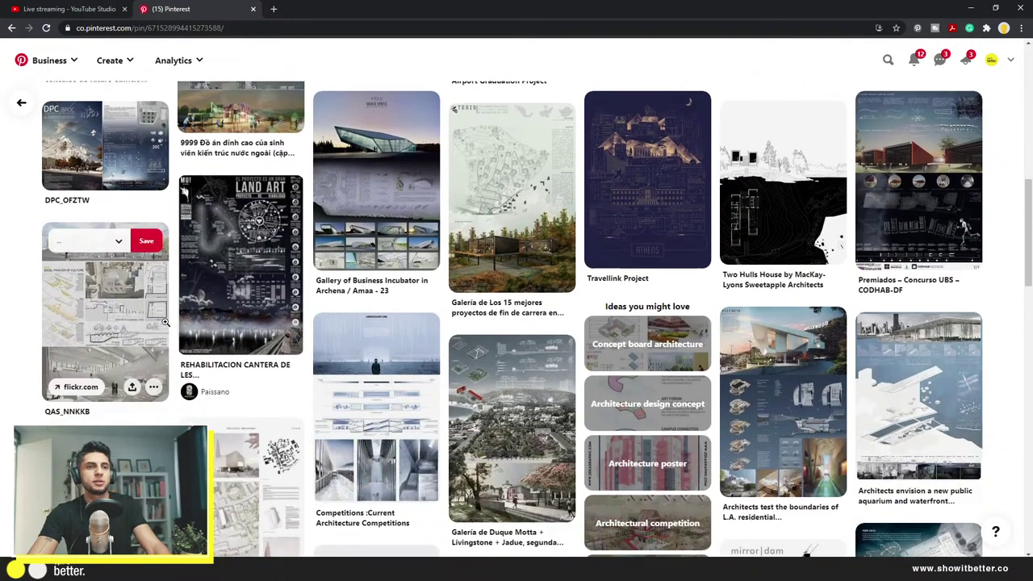
{"action": "scroll", "coordinate": [165, 323], "scroll_direction": "up", "scroll_amount": 9}
{"action": "key", "text": "alt+Left"}
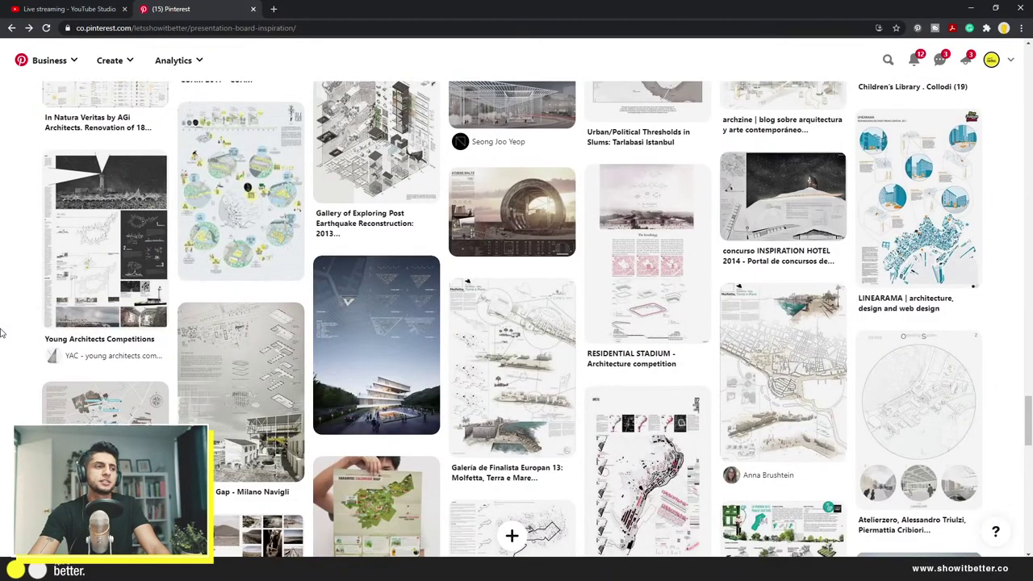
Step: Open the terraced building poster pin and copy its image
{"action": "left_click", "coordinate": [391, 323]}
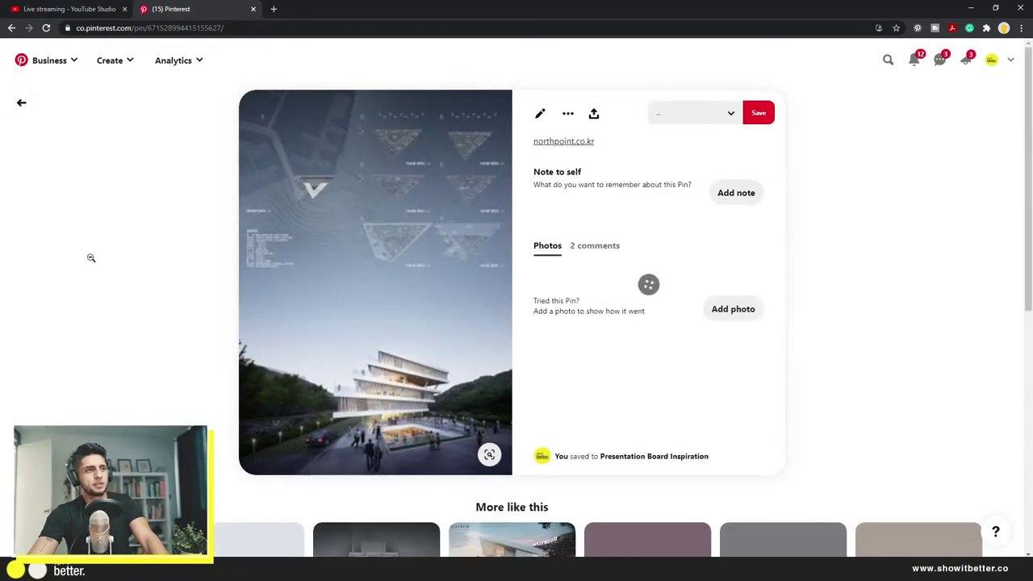
{"action": "right_click", "coordinate": [412, 224]}
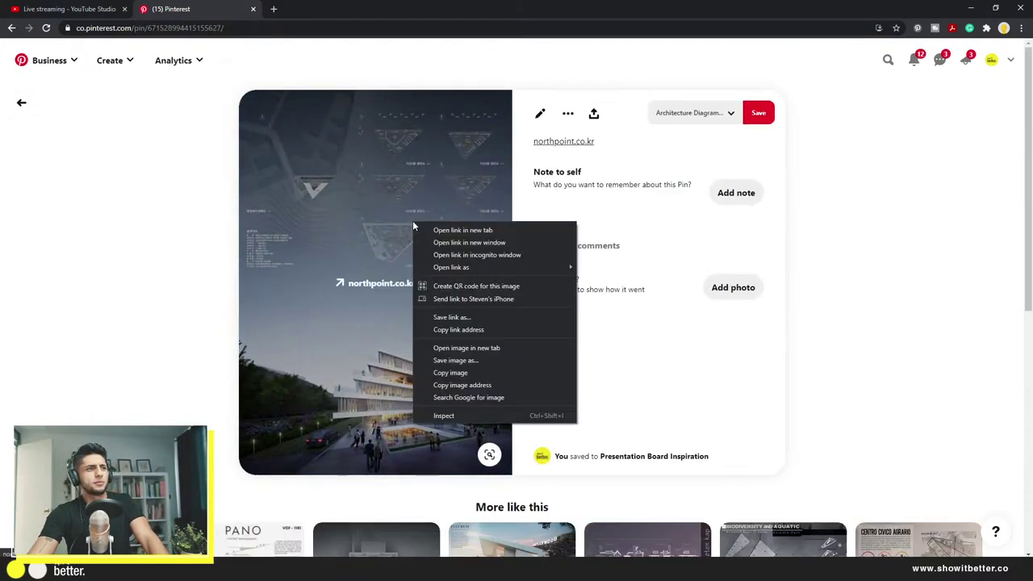
{"action": "left_click", "coordinate": [464, 371]}
Step: Back in Photoshop, scale the pasted Pinterest poster up over the board
{"action": "key", "text": "alt+Tab"}
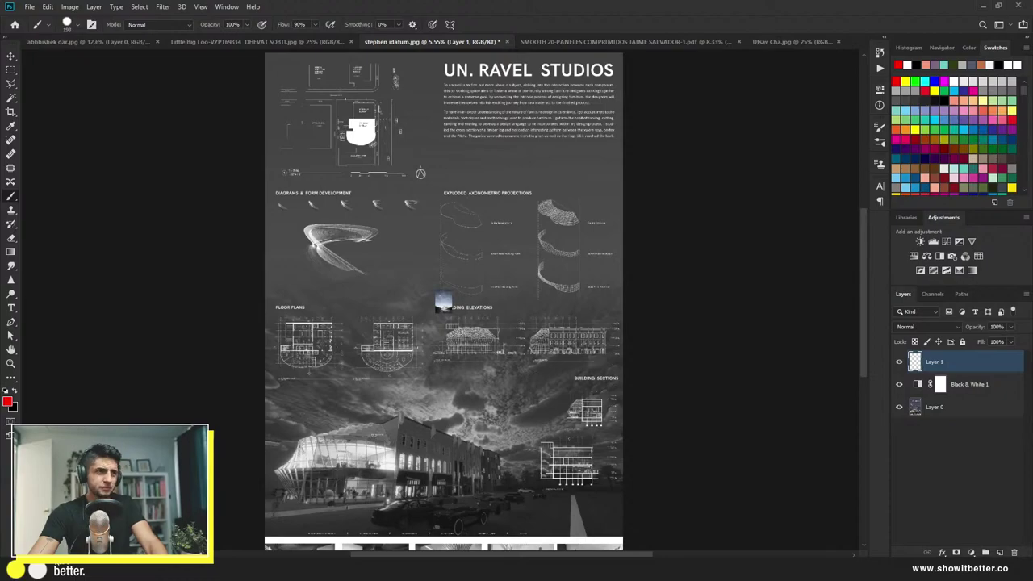
{"action": "scroll", "coordinate": [462, 325], "scroll_direction": "up", "scroll_amount": 2}
{"action": "scroll", "coordinate": [461, 326], "scroll_direction": "down", "scroll_amount": 3}
{"action": "key", "text": "ctrl+t"}
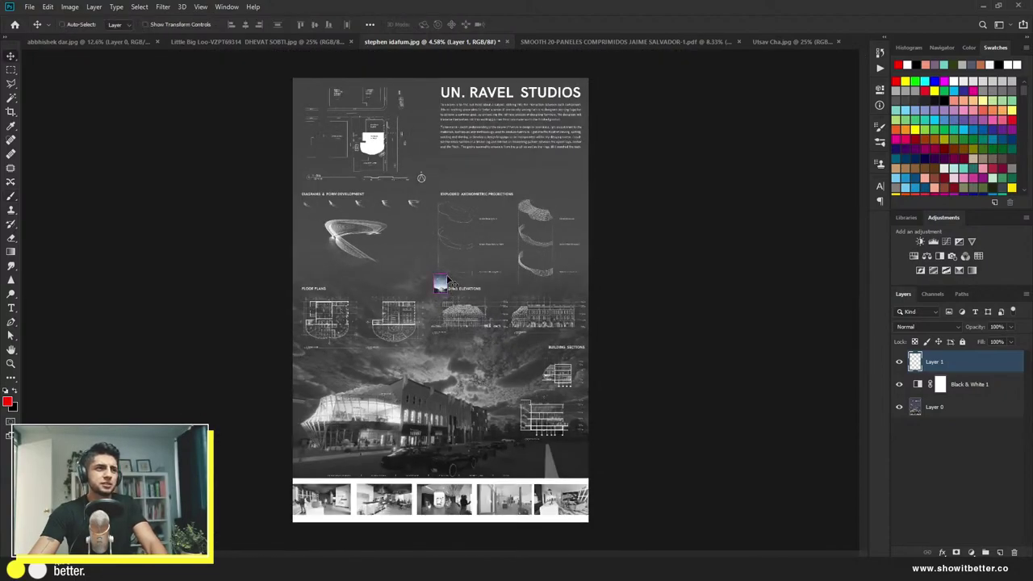
{"action": "left_click_drag", "start_coordinate": [448, 272], "coordinate": [350, 417]}
{"action": "key", "text": "Return"}
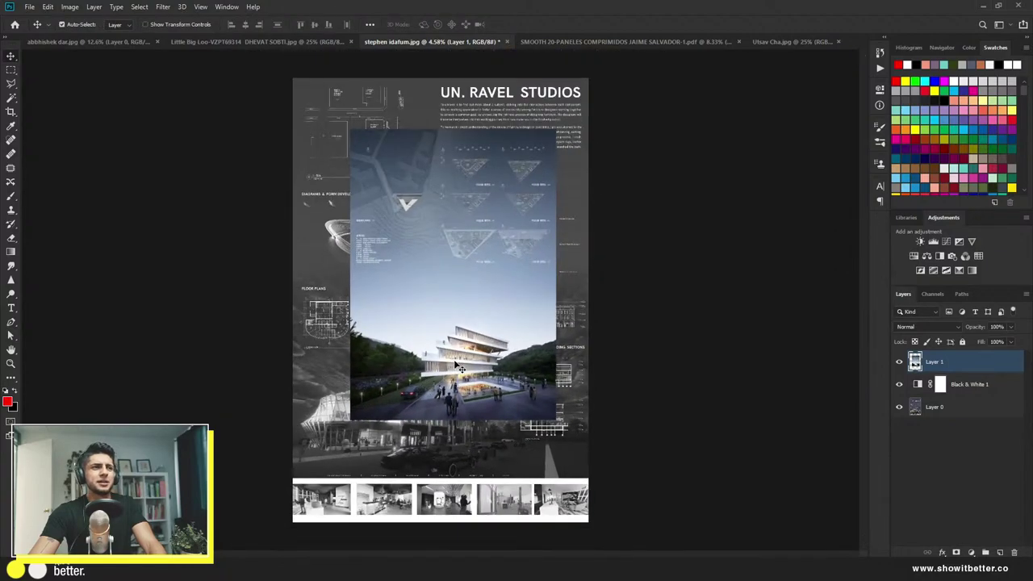
Step: Move the poster to the board's top-left corner and enlarge it to about 143% across the width
{"action": "left_click_drag", "start_coordinate": [457, 368], "coordinate": [439, 367]}
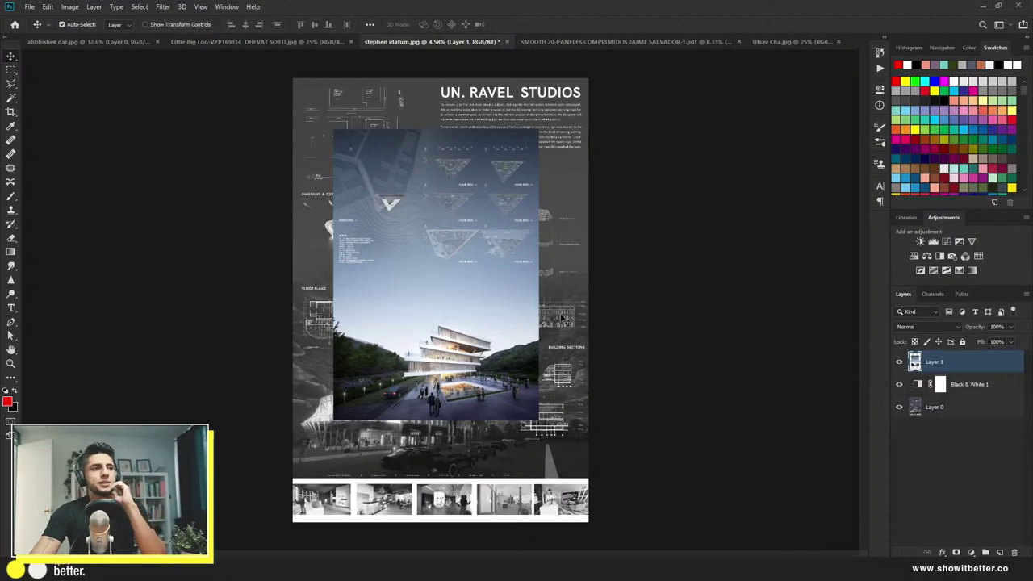
{"action": "left_click_drag", "start_coordinate": [501, 320], "coordinate": [460, 268]}
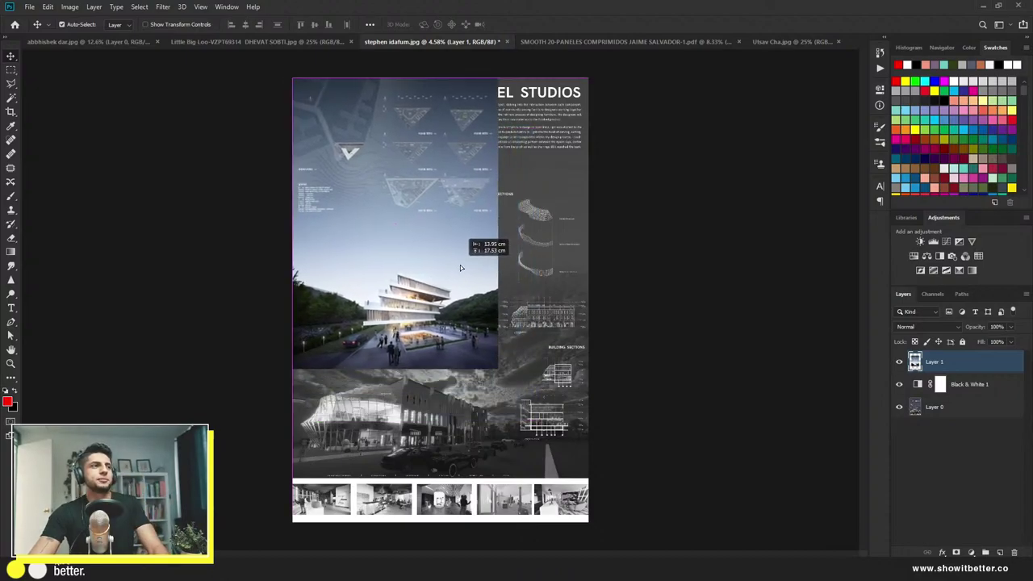
{"action": "key", "text": "ctrl+t"}
{"action": "left_click_drag", "start_coordinate": [508, 380], "coordinate": [600, 505]}
{"action": "key", "text": "Return"}
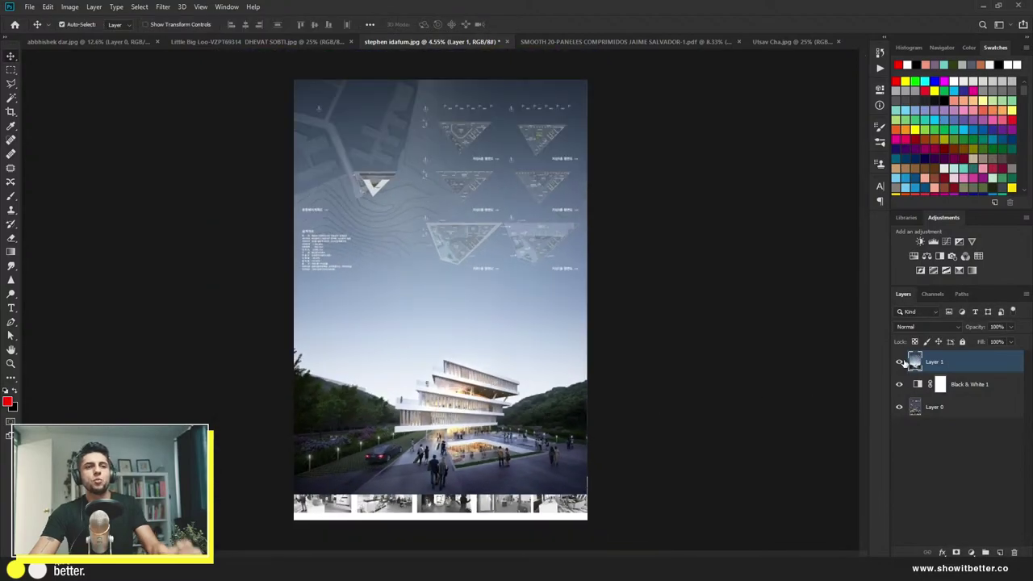
{"action": "left_click", "coordinate": [900, 361]}
{"action": "left_click", "coordinate": [900, 361]}
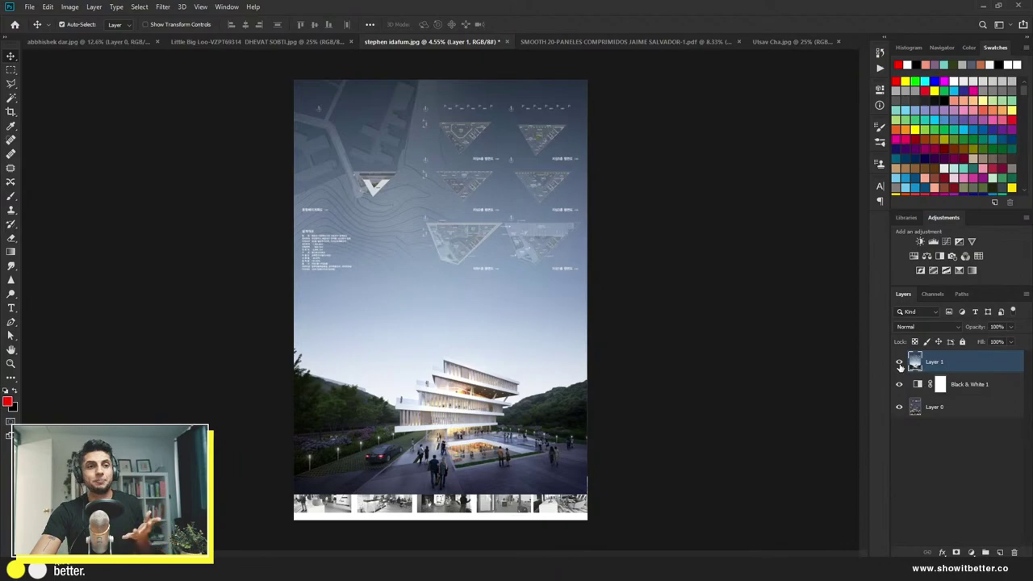
{"action": "left_click", "coordinate": [899, 362]}
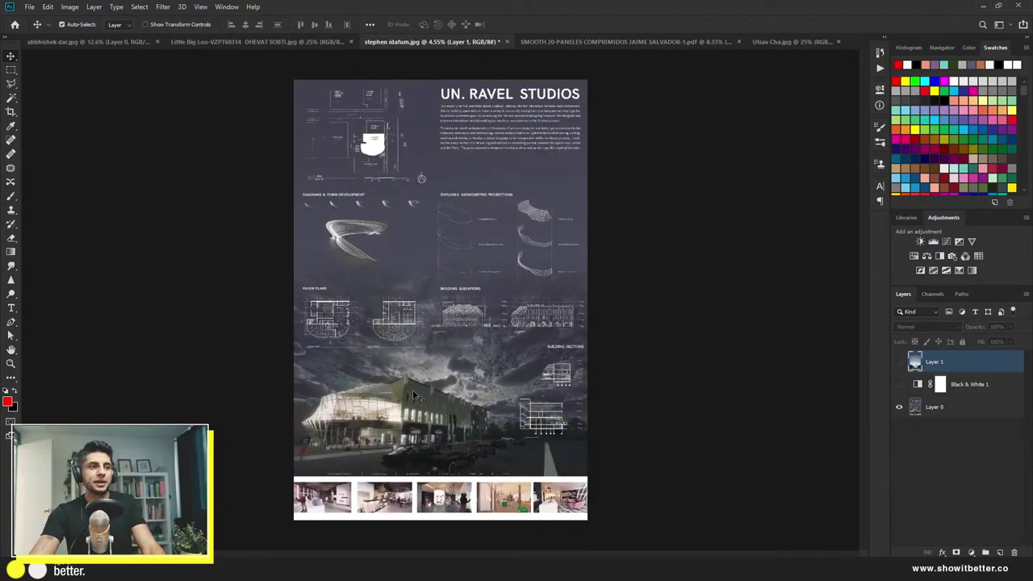
{"action": "scroll", "coordinate": [381, 395], "scroll_direction": "up", "scroll_amount": 2}
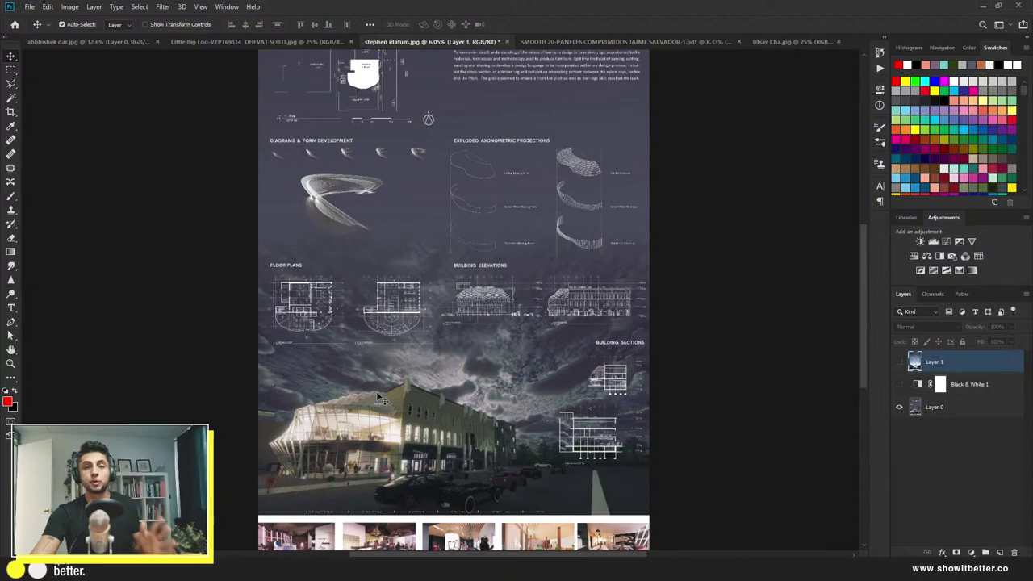
{"action": "left_click", "coordinate": [899, 362]}
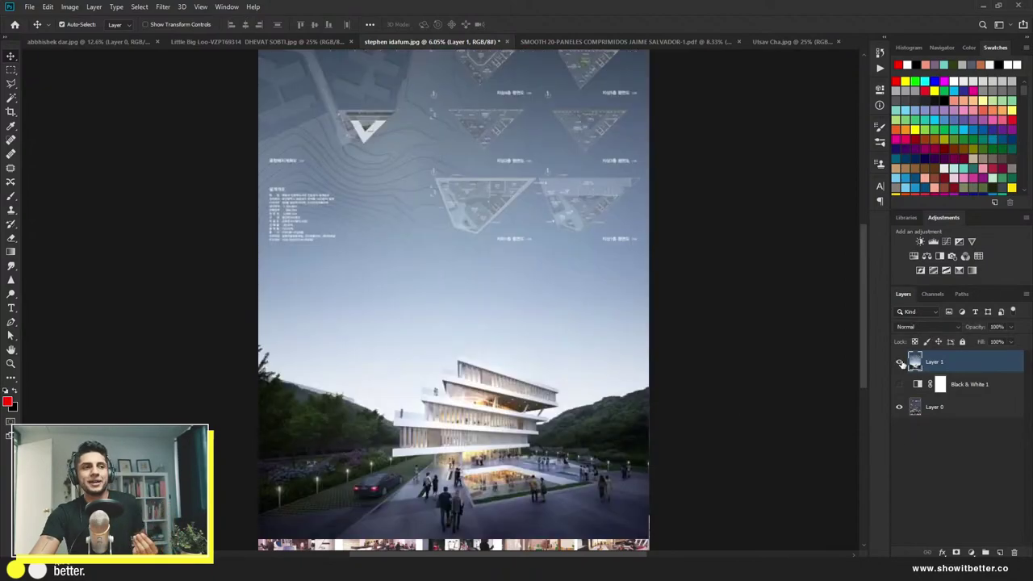
{"action": "scroll", "coordinate": [597, 411], "scroll_direction": "down", "scroll_amount": 1}
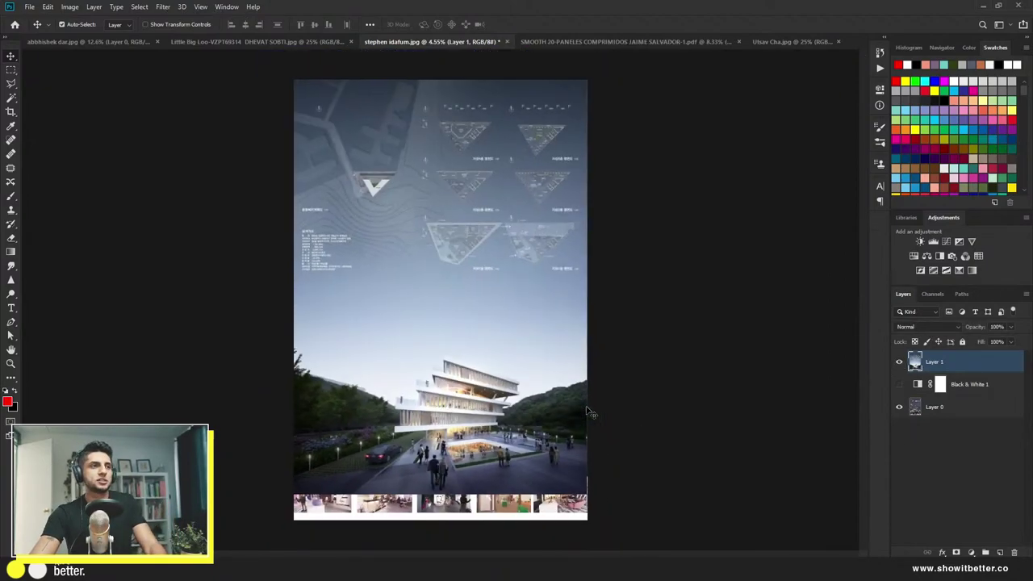
{"action": "left_click", "coordinate": [898, 363]}
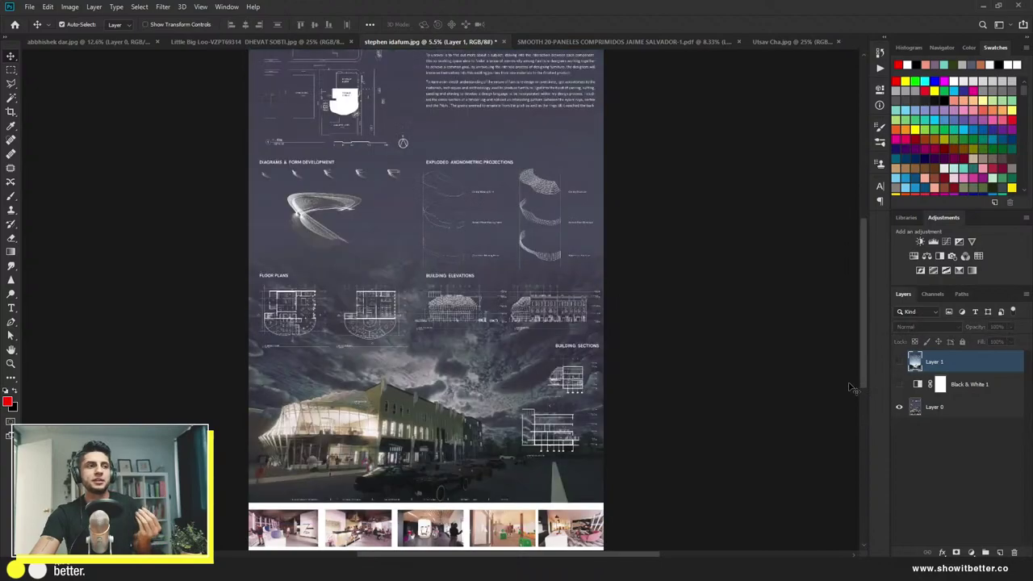
{"action": "scroll", "coordinate": [586, 388], "scroll_direction": "down", "scroll_amount": 1}
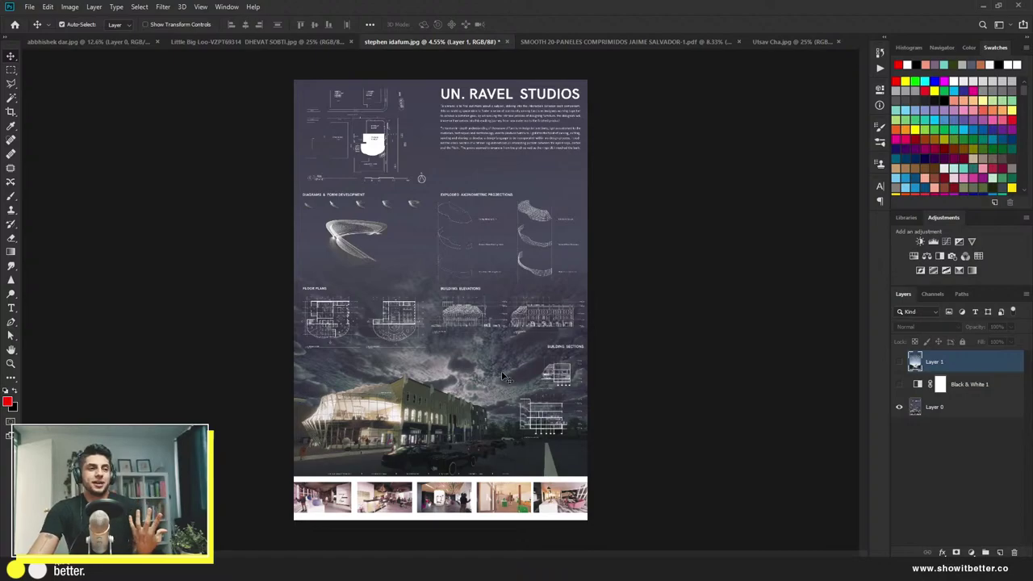
Step: Duplicate Layer 0, copy the diagrams and axonometric projections row to its own layer, and shrink it
{"action": "left_click", "coordinate": [935, 411]}
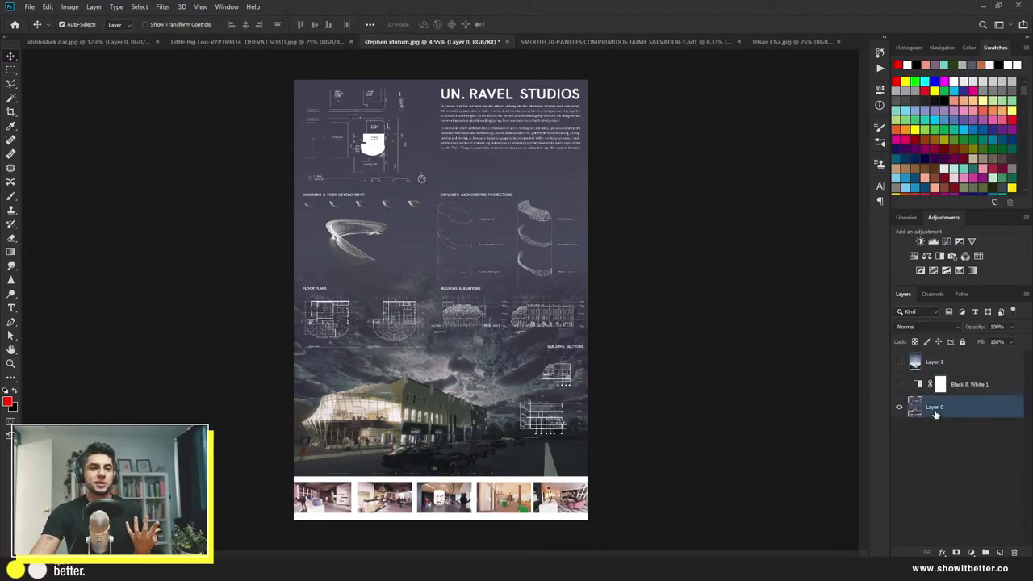
{"action": "key", "text": "ctrl+j"}
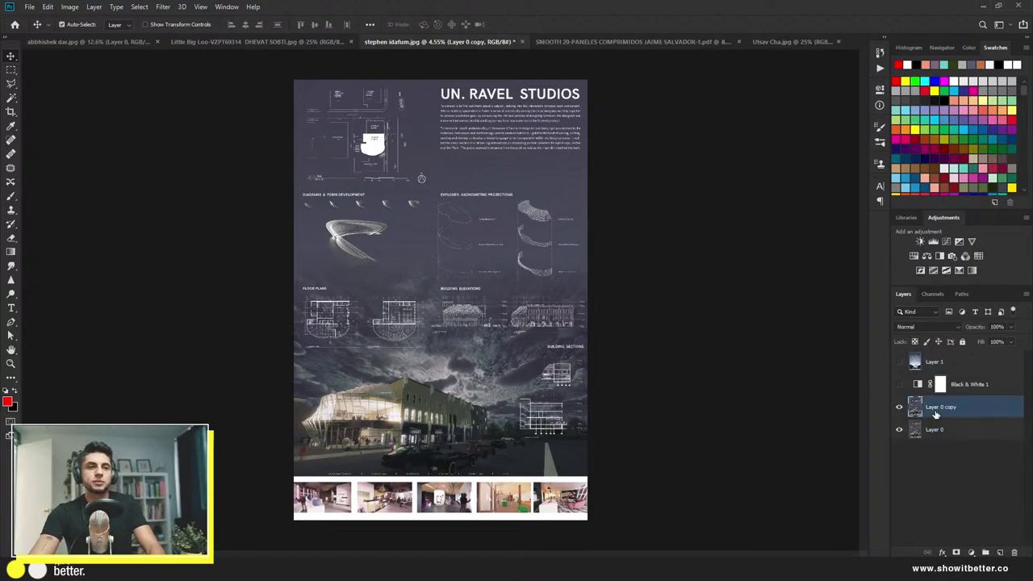
{"action": "key", "text": "m"}
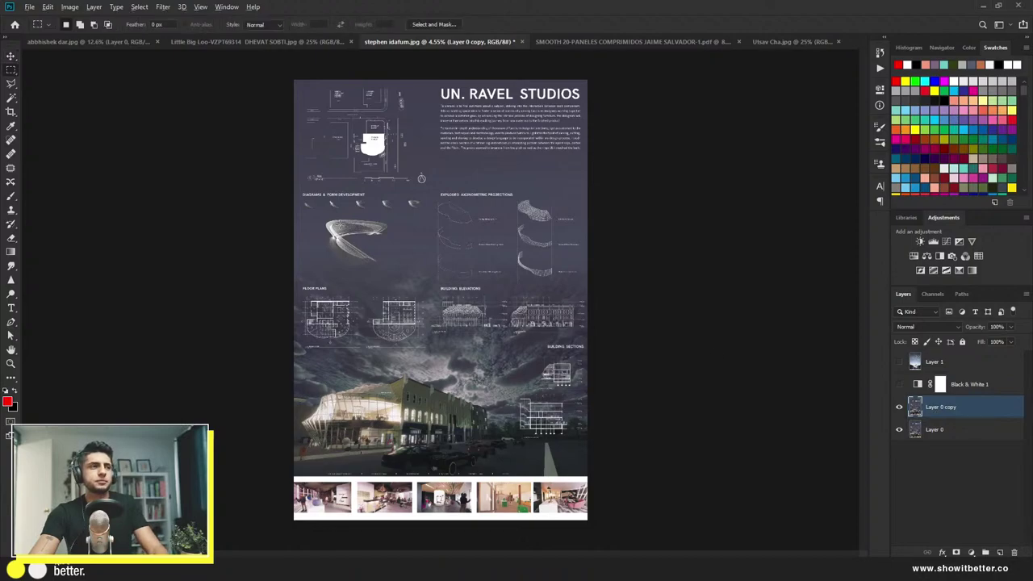
{"action": "scroll", "coordinate": [385, 232], "scroll_direction": "up", "scroll_amount": 5}
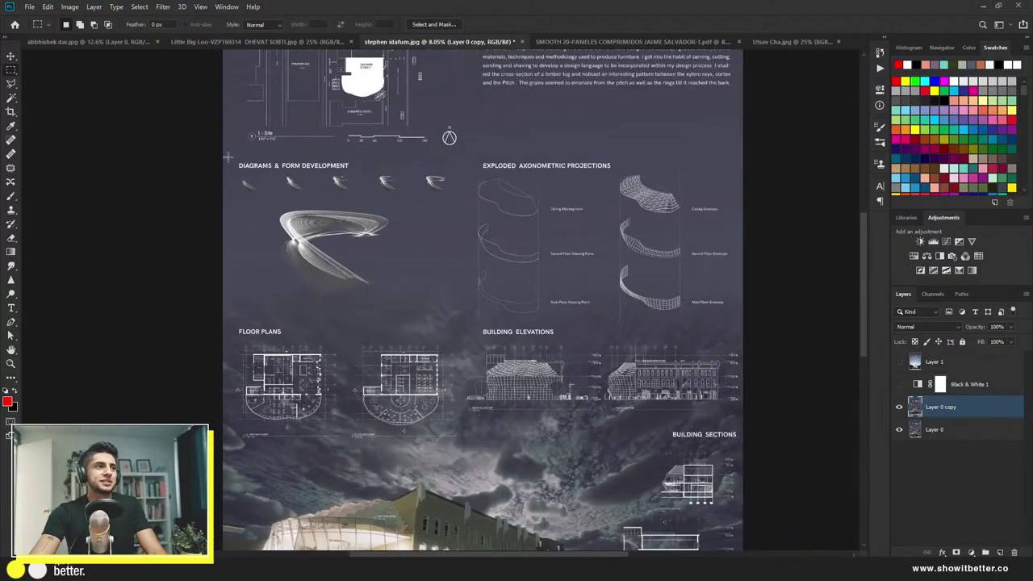
{"action": "left_click_drag", "start_coordinate": [228, 157], "coordinate": [568, 269]}
{"action": "key", "text": "ctrl+t"}
{"action": "key", "text": "Escape"}
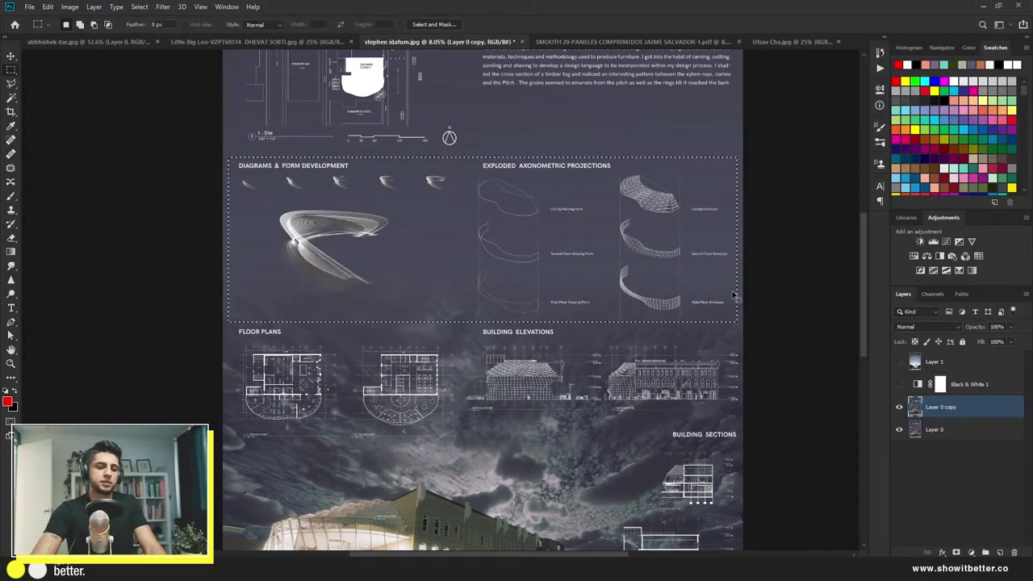
{"action": "key", "text": "ctrl+j"}
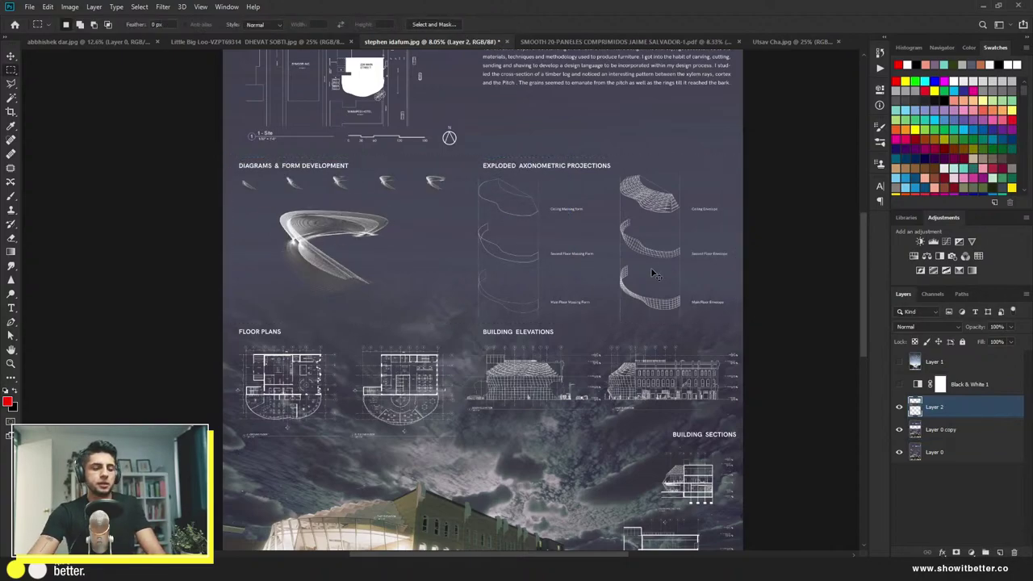
{"action": "key", "text": "ctrl+t"}
{"action": "left_click_drag", "start_coordinate": [717, 317], "coordinate": [500, 223]}
{"action": "key", "text": "Return"}
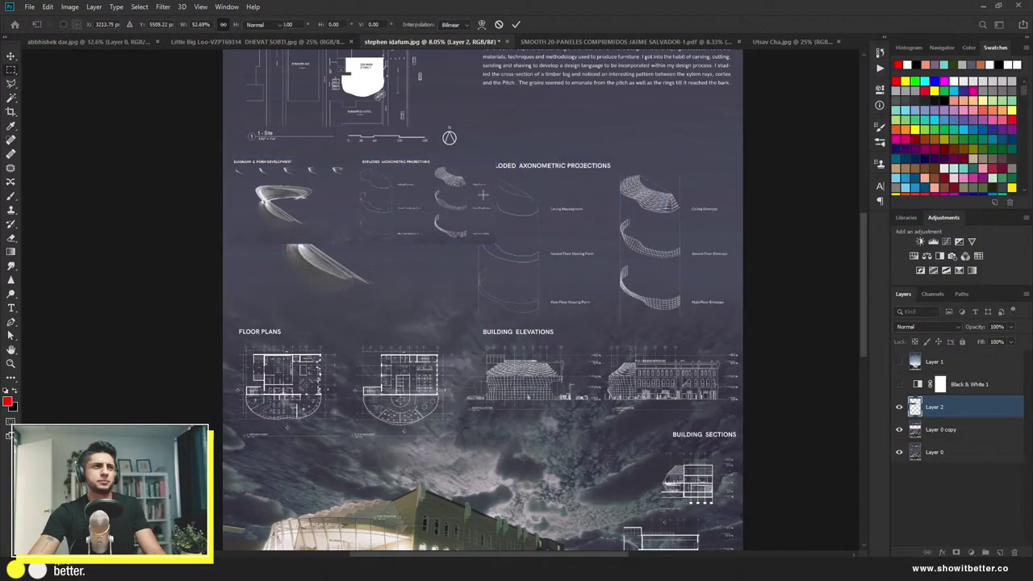
Step: Copy the floor plans and elevations row to a new layer, scaled to about 57% beneath the diagrams
{"action": "left_click_drag", "start_coordinate": [229, 318], "coordinate": [635, 452]}
{"action": "left_click_drag", "start_coordinate": [720, 424], "coordinate": [743, 426]}
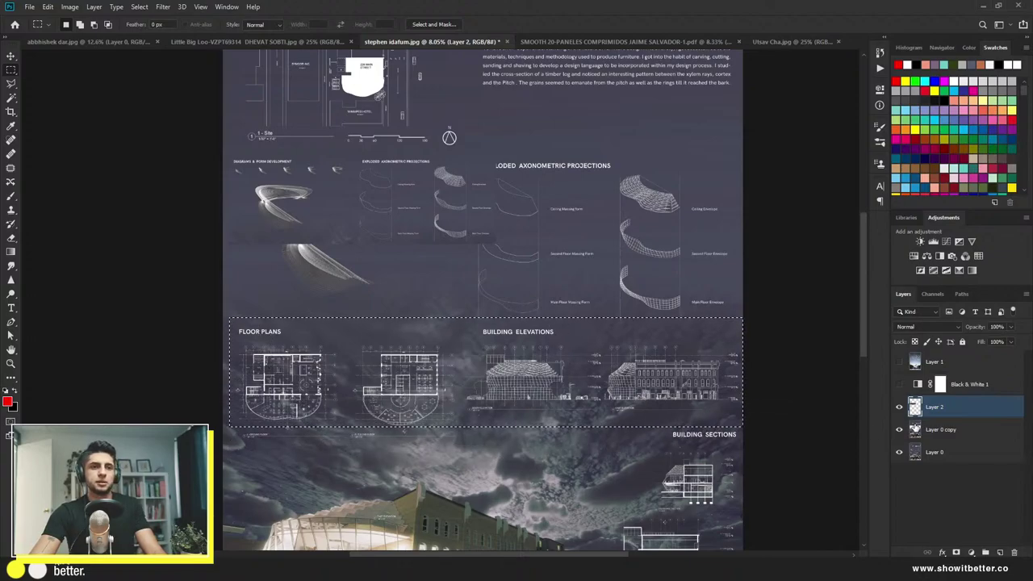
{"action": "left_click", "coordinate": [928, 430]}
{"action": "key", "text": "ctrl+j"}
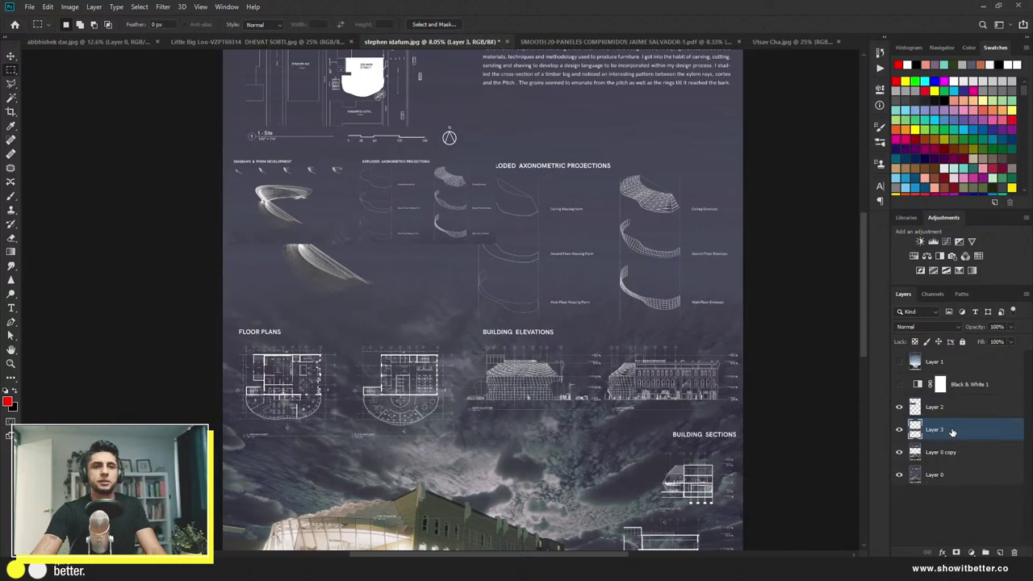
{"action": "key", "text": "ctrl+t"}
{"action": "left_click_drag", "start_coordinate": [629, 381], "coordinate": [622, 300]}
{"action": "left_click_drag", "start_coordinate": [740, 355], "coordinate": [512, 284]}
{"action": "key", "text": "Return"}
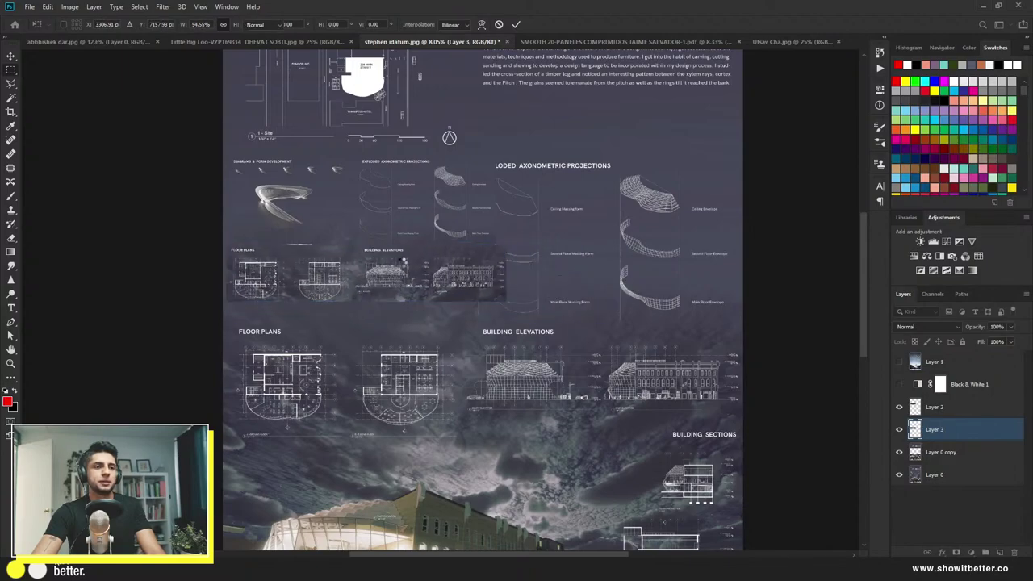
{"action": "key", "text": "ctrl+0"}
{"action": "scroll", "coordinate": [482, 248], "scroll_direction": "down", "scroll_amount": 1}
{"action": "scroll", "coordinate": [482, 249], "scroll_direction": "up", "scroll_amount": 2}
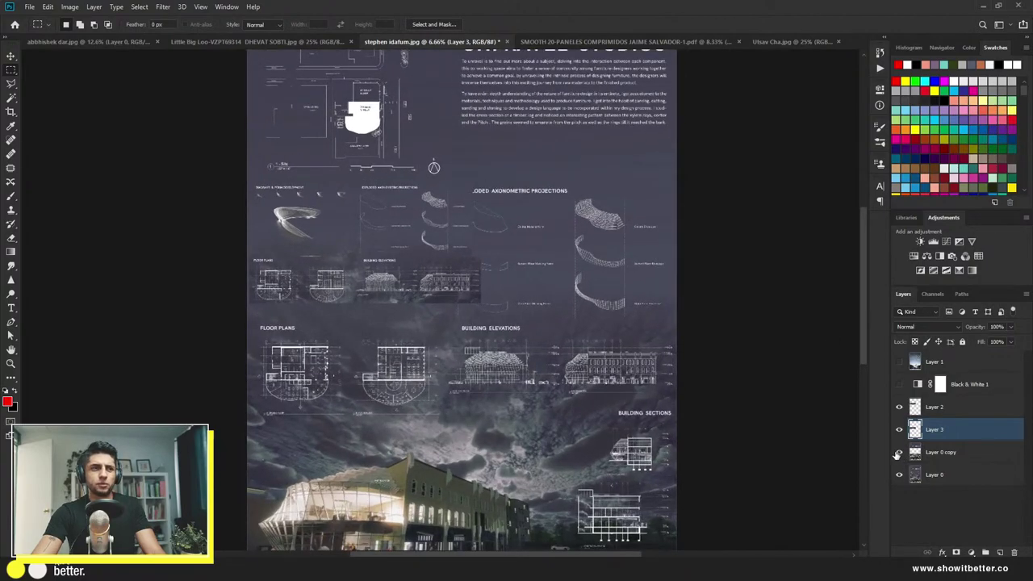
Step: On Layer 0 copy, paint out the old diagram, plan and elevation rows with the background grey
{"action": "left_click", "coordinate": [948, 454]}
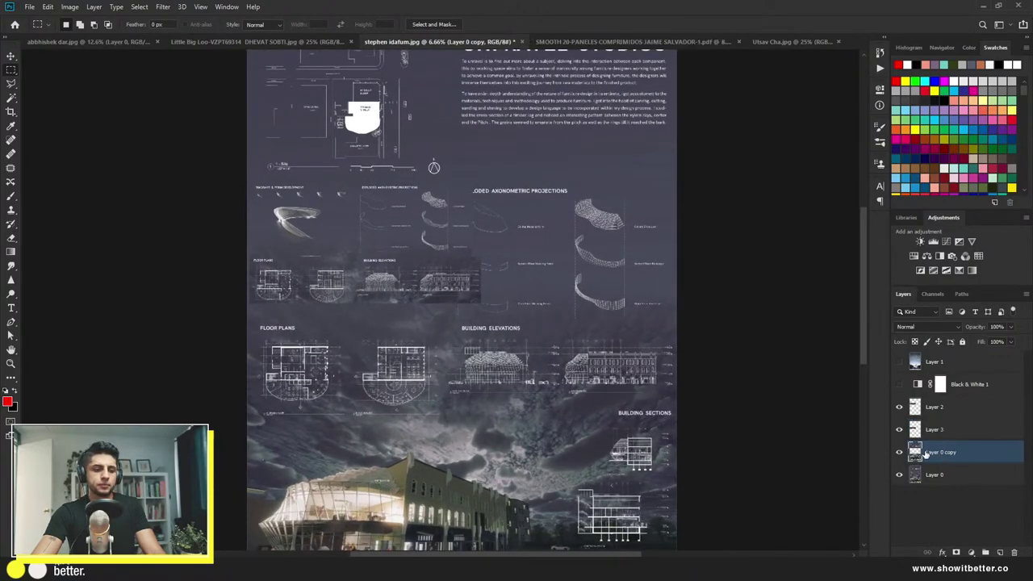
{"action": "key", "text": "s"}
{"action": "left_click", "coordinate": [536, 396], "text": "alt"}
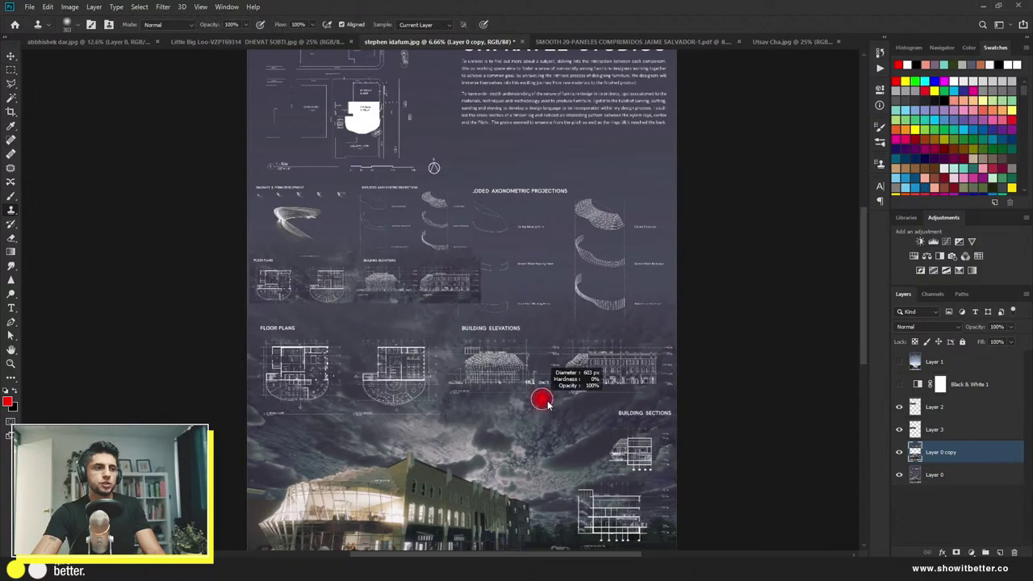
{"action": "left_click", "coordinate": [576, 167], "text": "alt"}
{"action": "key", "text": "b"}
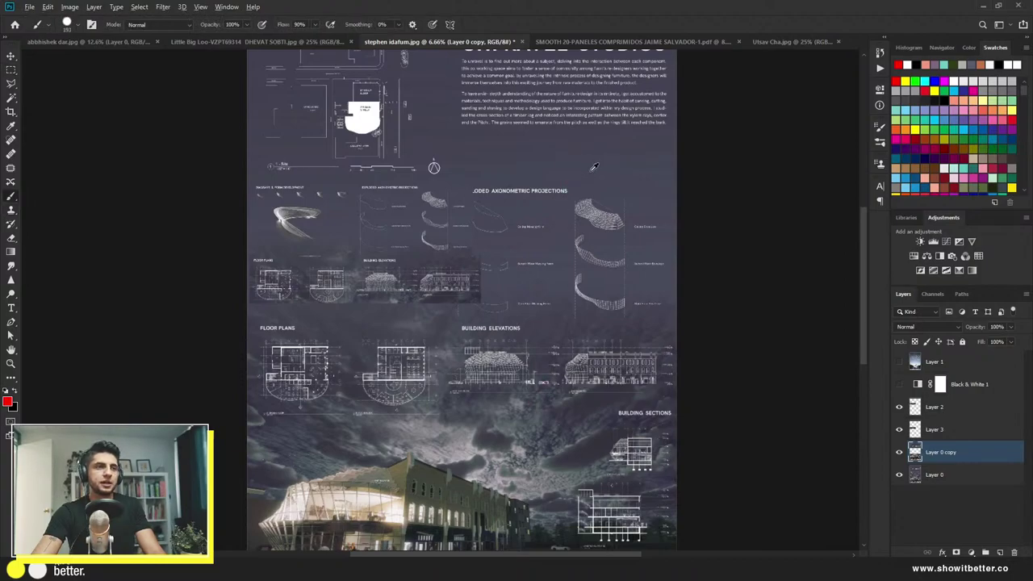
{"action": "key", "text": "d"}
{"action": "mouse_move", "coordinate": [637, 218]}
{"action": "left_mouse_down"}
{"action": "mouse_move", "coordinate": [509, 218]}
{"action": "mouse_move", "coordinate": [456, 204]}
{"action": "mouse_move", "coordinate": [370, 232]}
{"action": "mouse_move", "coordinate": [436, 312]}
{"action": "mouse_move", "coordinate": [366, 326]}
{"action": "mouse_move", "coordinate": [516, 324]}
{"action": "mouse_move", "coordinate": [536, 274]}
{"action": "left_mouse_up"}
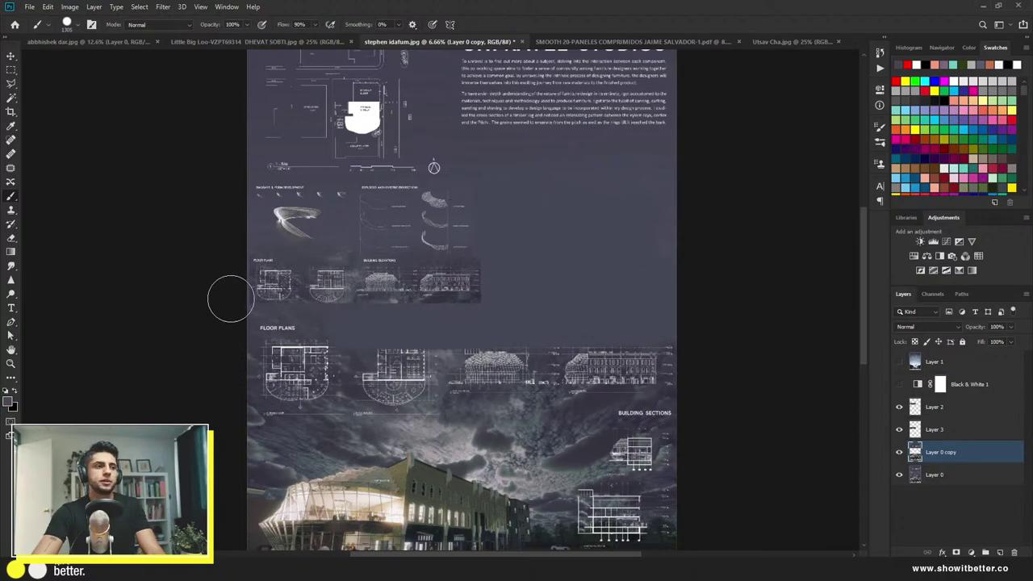
{"action": "mouse_move", "coordinate": [228, 295]}
{"action": "left_mouse_down"}
{"action": "mouse_move", "coordinate": [209, 318]}
{"action": "mouse_move", "coordinate": [266, 357]}
{"action": "mouse_move", "coordinate": [327, 370]}
{"action": "mouse_move", "coordinate": [627, 364]}
{"action": "mouse_move", "coordinate": [616, 373]}
{"action": "mouse_move", "coordinate": [322, 396]}
{"action": "mouse_move", "coordinate": [569, 392]}
{"action": "left_mouse_up"}
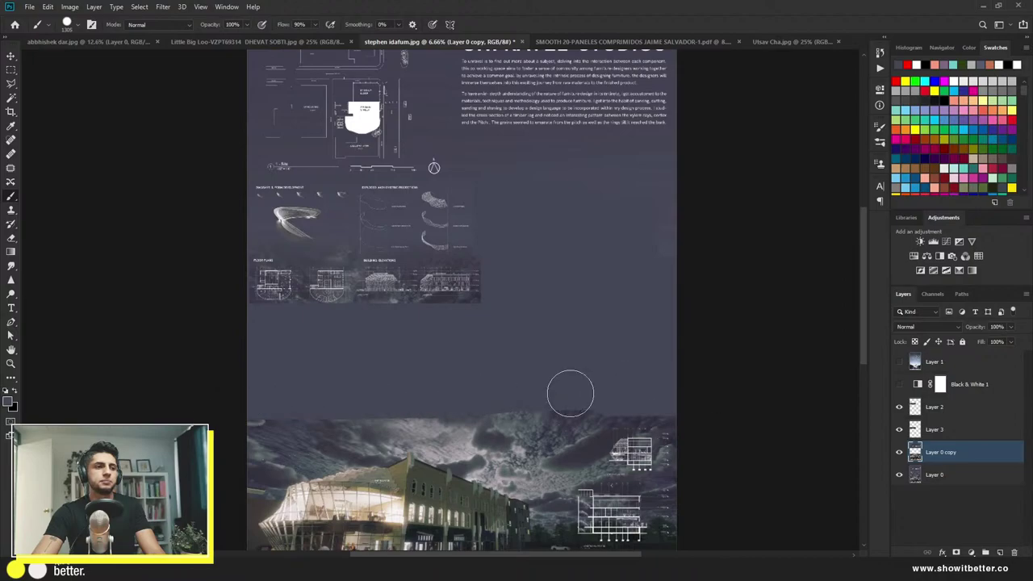
{"action": "scroll", "coordinate": [525, 371], "scroll_direction": "down", "scroll_amount": 3}
{"action": "scroll", "coordinate": [278, 453], "scroll_direction": "up", "scroll_amount": 2}
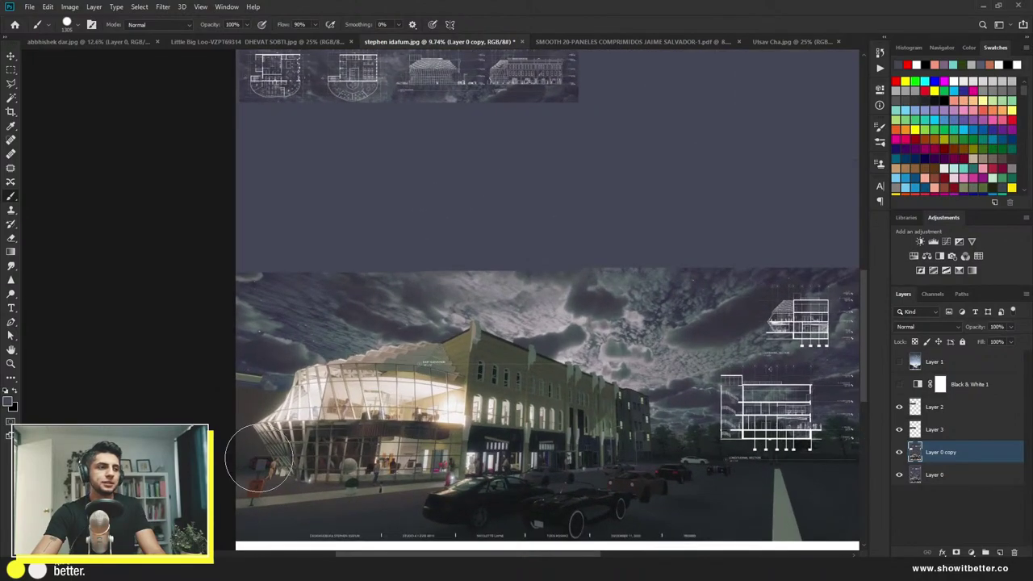
Step: Switch to the Lasso tool and pan to view the sky above the buildings
{"action": "key", "text": "l"}
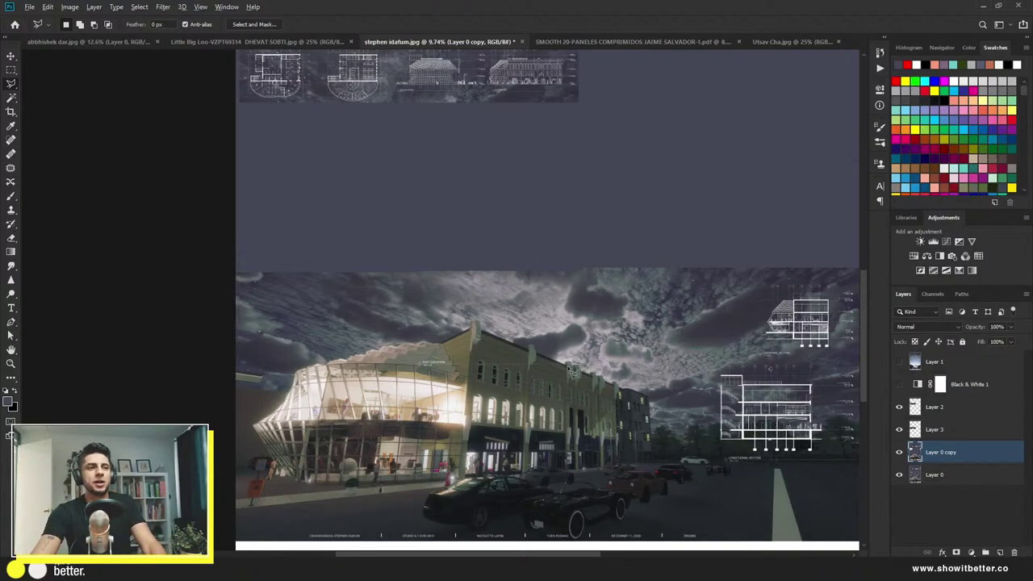
{"action": "scroll", "coordinate": [617, 359], "scroll_direction": "up", "scroll_amount": 5}
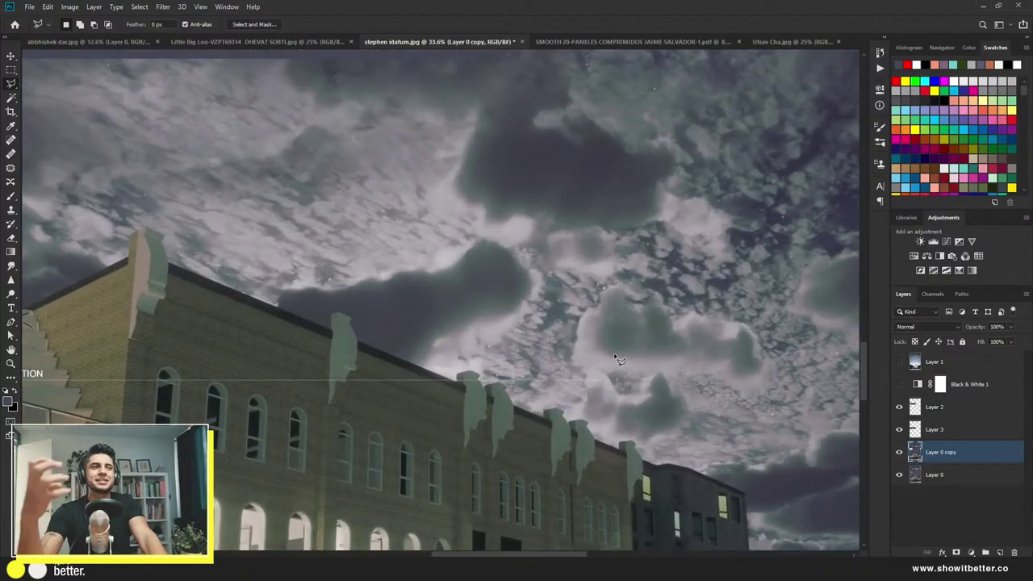
{"action": "left_click_drag", "start_coordinate": [617, 359], "coordinate": [384, 287]}
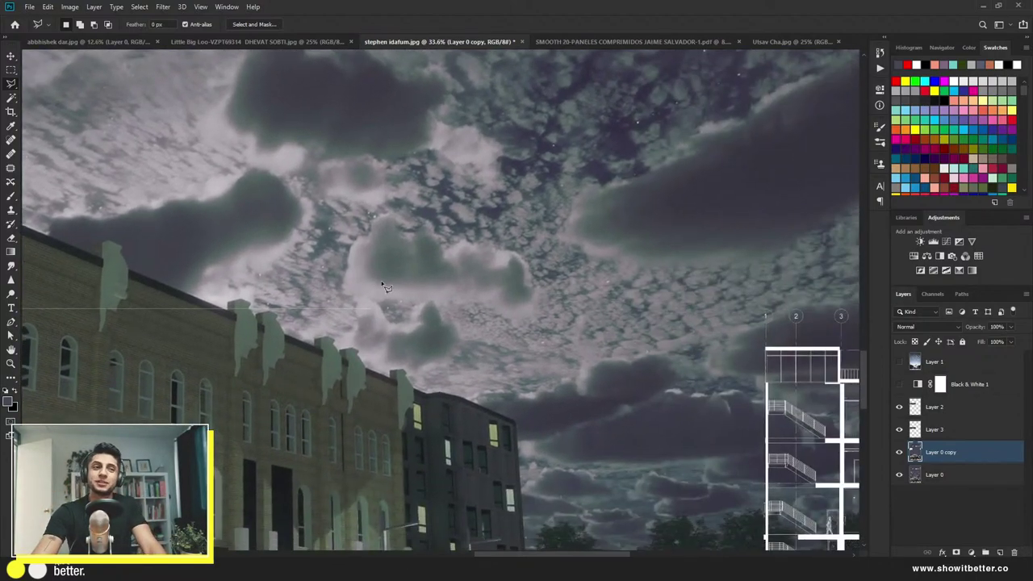
{"action": "scroll", "coordinate": [384, 287], "scroll_direction": "down", "scroll_amount": 2}
{"action": "scroll", "coordinate": [384, 287], "scroll_direction": "down", "scroll_amount": 1}
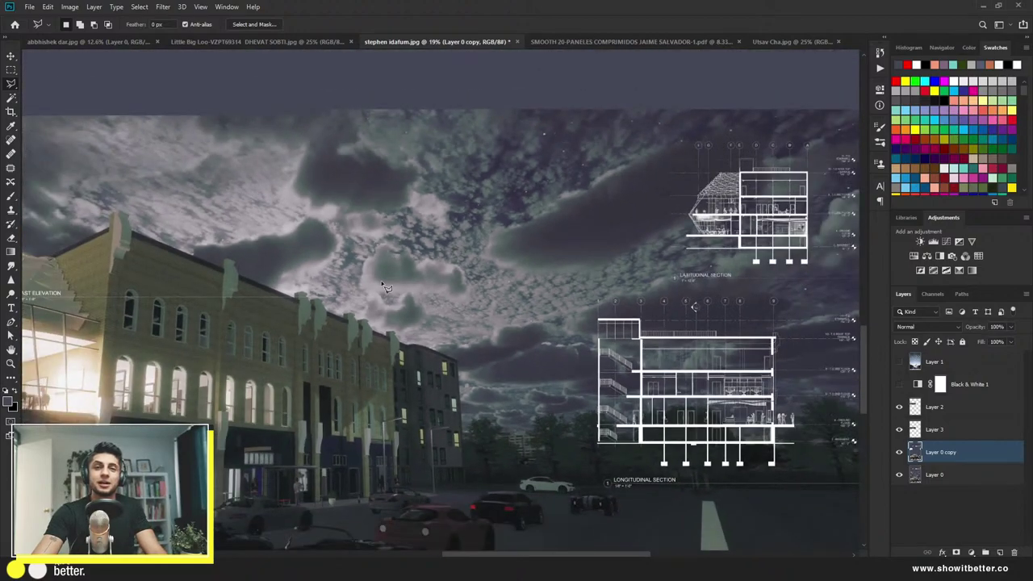
{"action": "scroll", "coordinate": [384, 287], "scroll_direction": "down", "scroll_amount": 1}
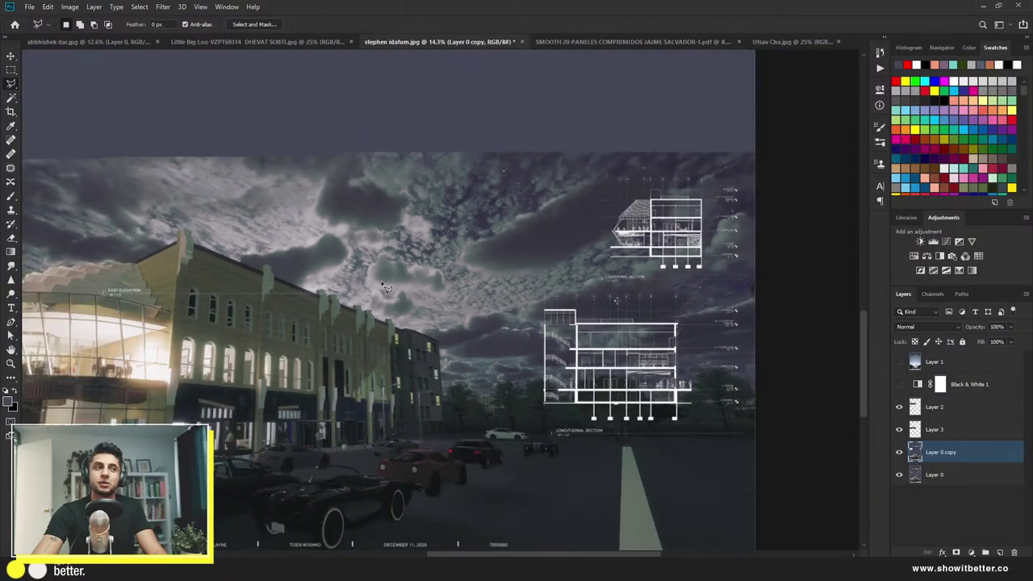
{"action": "scroll", "coordinate": [384, 288], "scroll_direction": "down", "scroll_amount": 1}
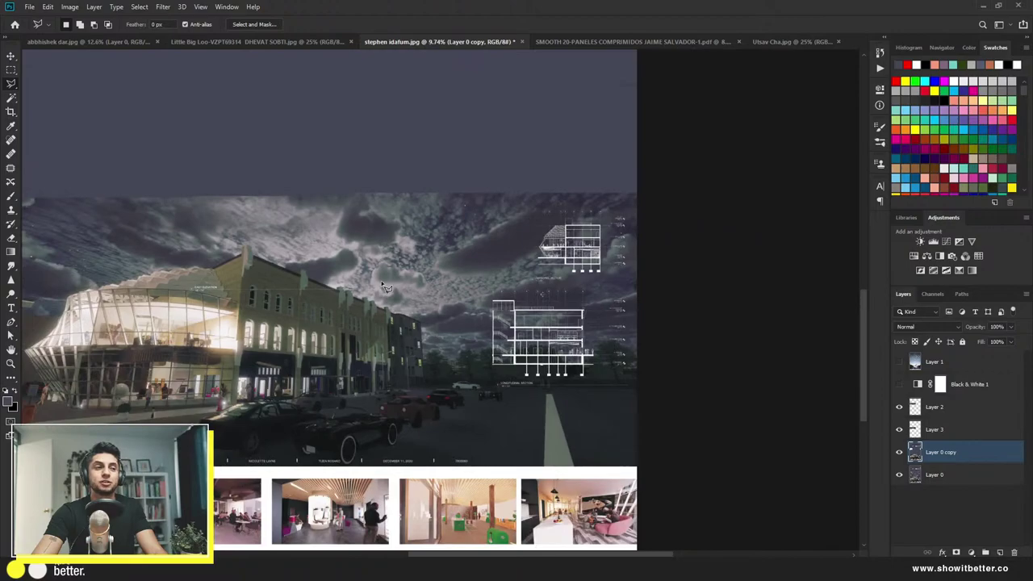
{"action": "scroll", "coordinate": [384, 287], "scroll_direction": "down", "scroll_amount": 1}
{"action": "scroll", "coordinate": [298, 290], "scroll_direction": "up", "scroll_amount": 3}
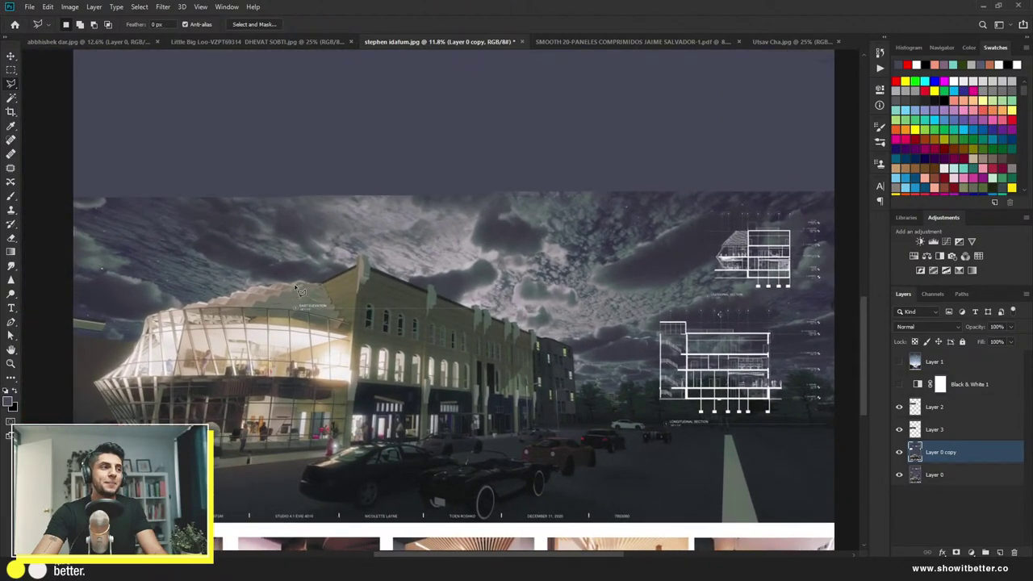
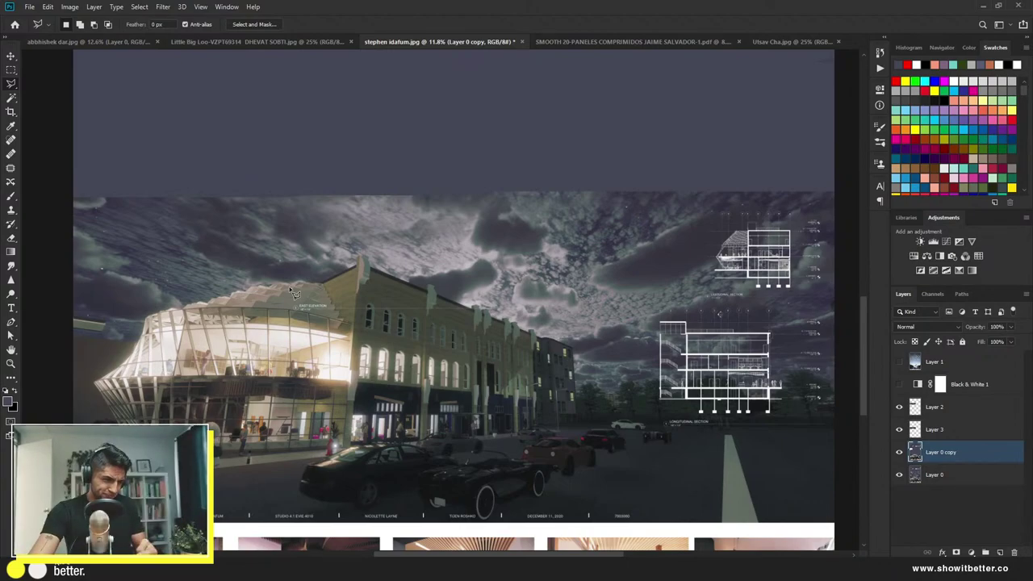
Step: Trace a closed Polygonal Lasso selection around the lit building and street
{"action": "left_click", "coordinate": [66, 319]}
{"action": "left_click", "coordinate": [137, 338]}
{"action": "left_click", "coordinate": [147, 310]}
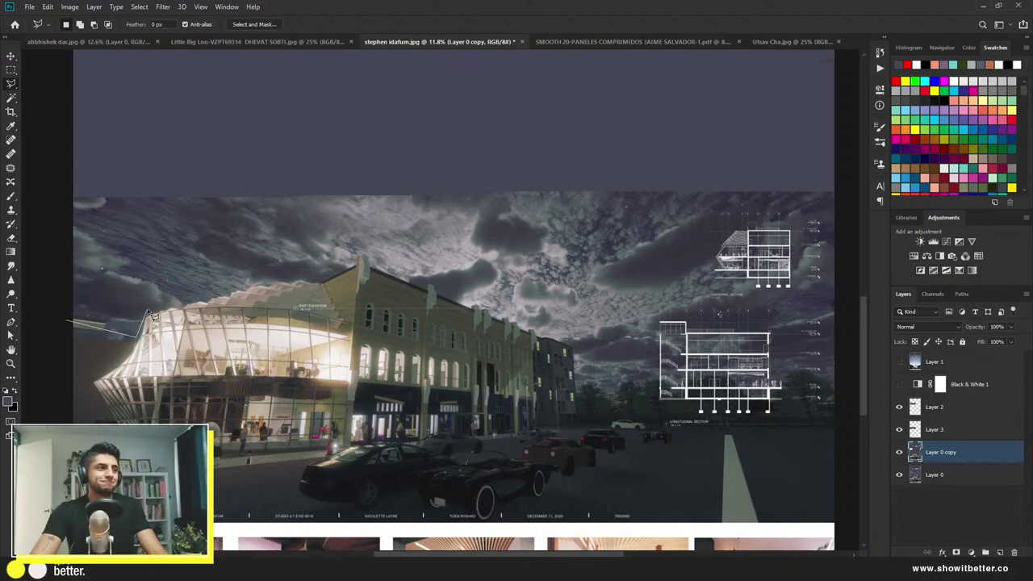
{"action": "left_click", "coordinate": [242, 291]}
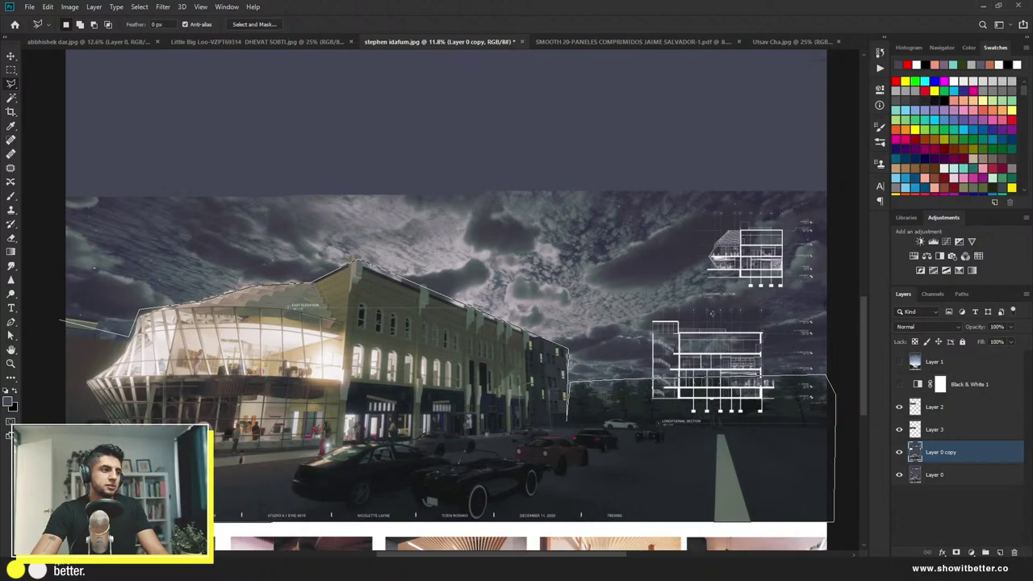
{"action": "key", "text": "Return"}
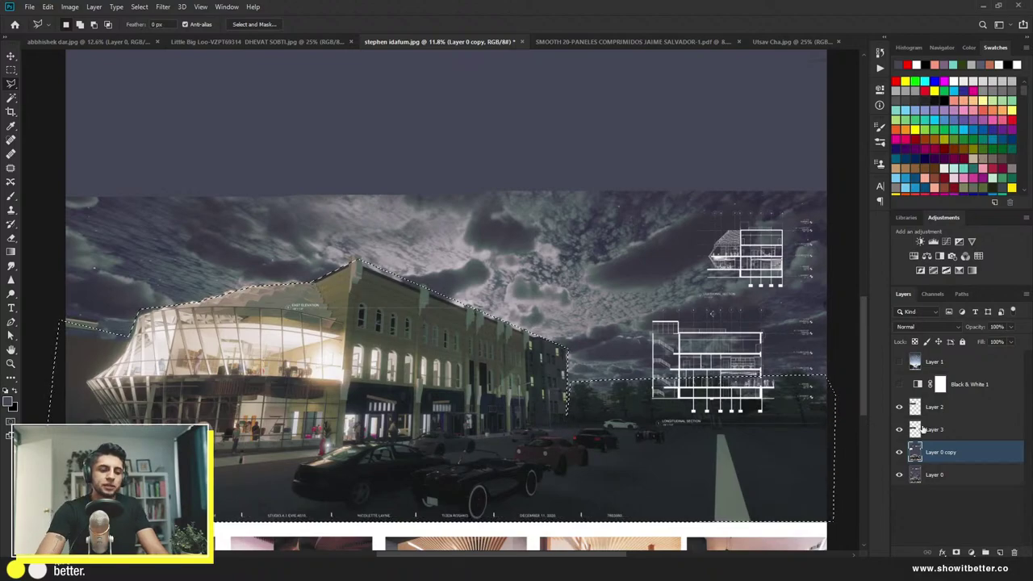
Step: Copy the selection to new Layer 4 and briefly toggle Layer 0 copy's visibility
{"action": "key", "text": "ctrl+j"}
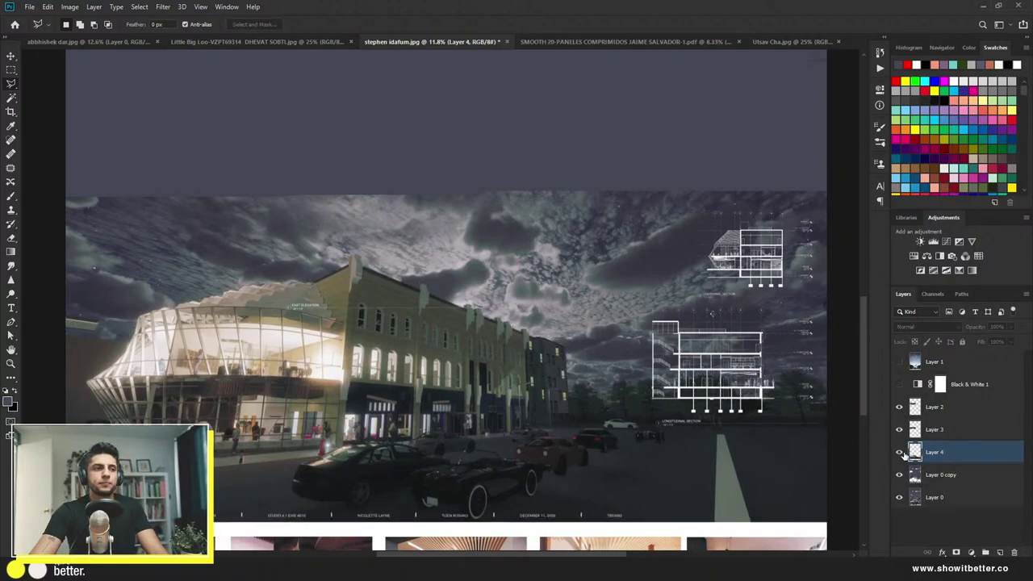
{"action": "left_click", "coordinate": [895, 478]}
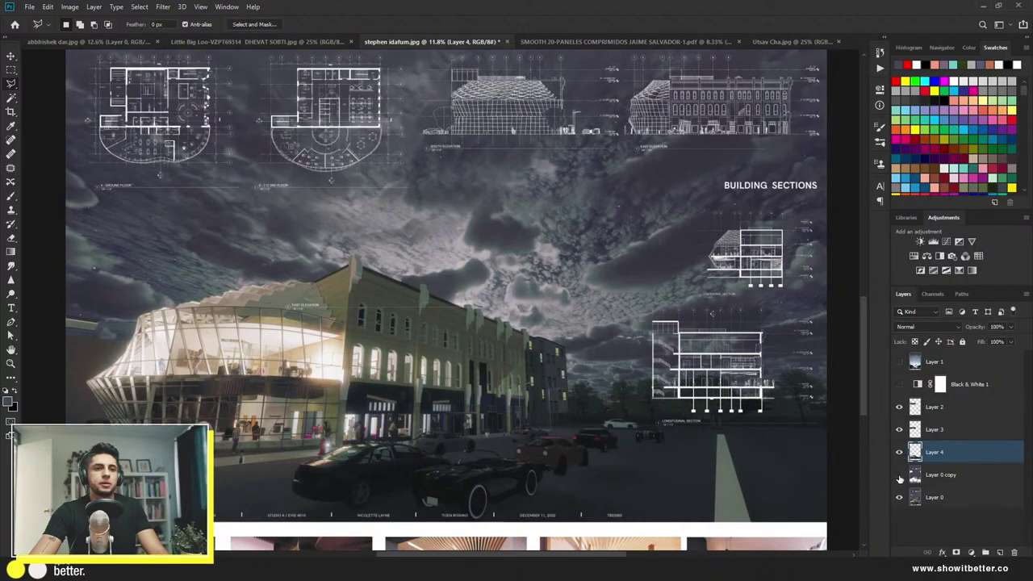
{"action": "left_click", "coordinate": [900, 478]}
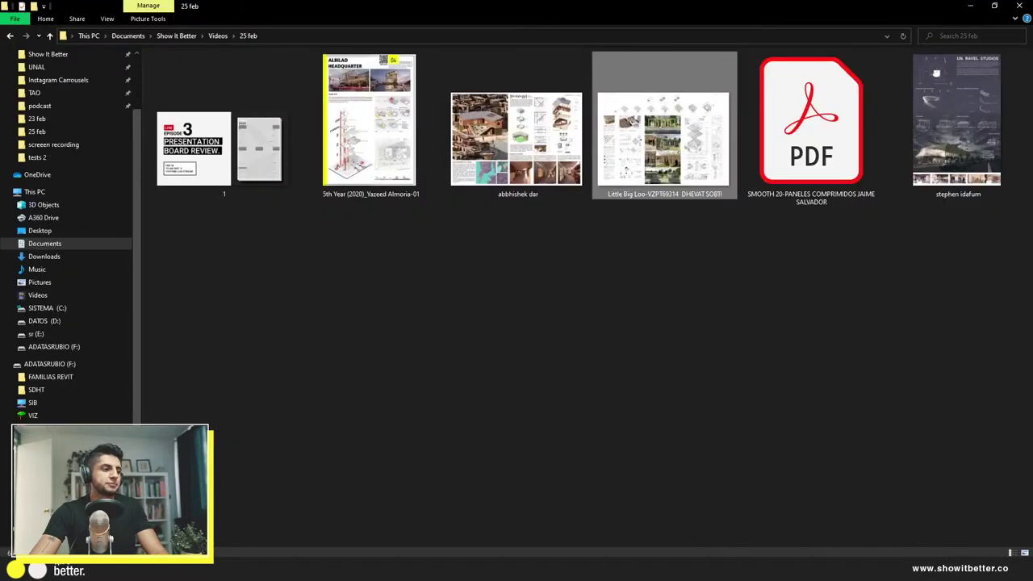
Step: Browse in File Explorer to F: > VIZ > PHOTOSHOP > TEXTURES > Cielos
{"action": "left_click", "coordinate": [38, 415]}
{"action": "double_click", "coordinate": [195, 94]}
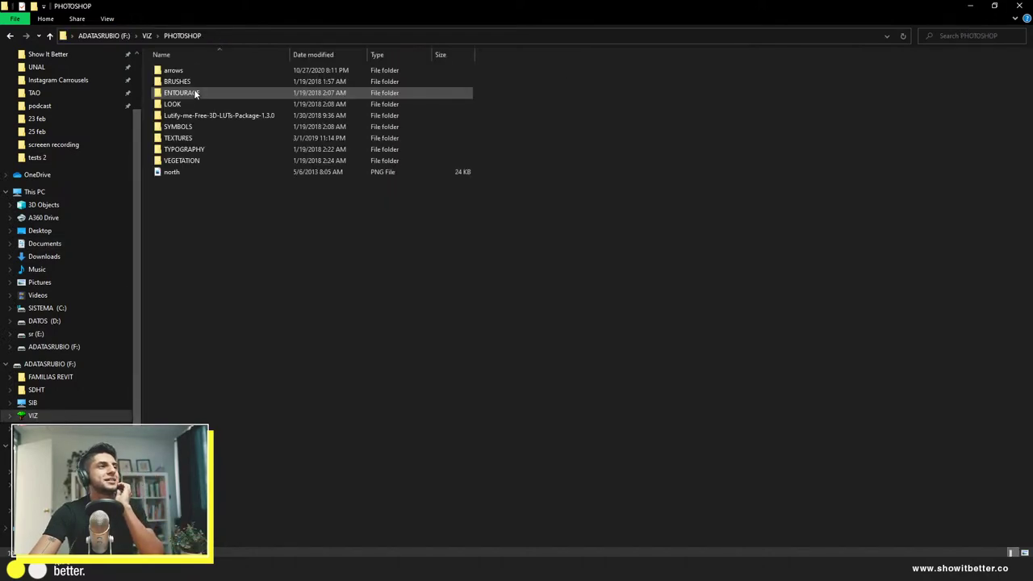
{"action": "double_click", "coordinate": [194, 138]}
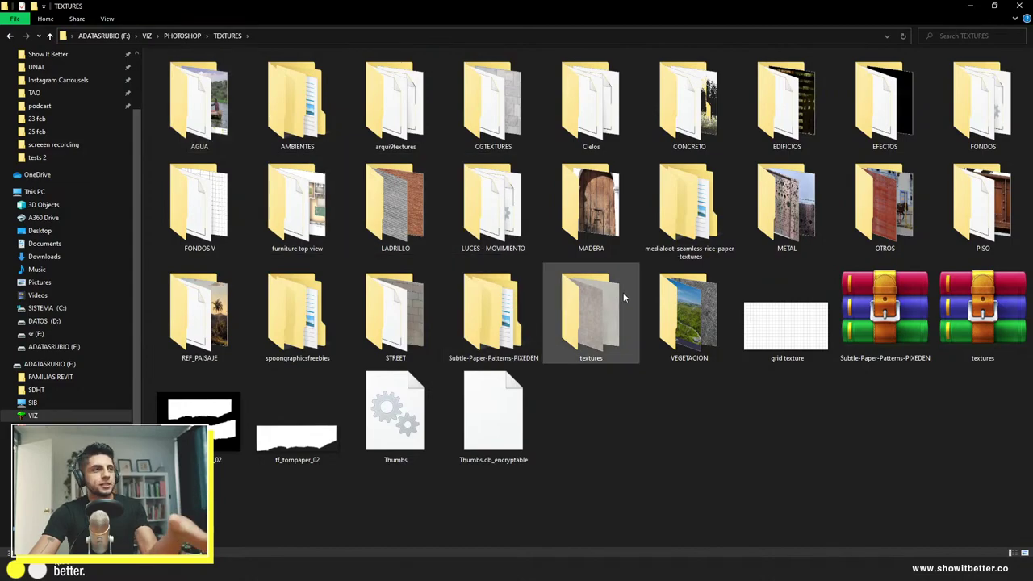
{"action": "double_click", "coordinate": [586, 114]}
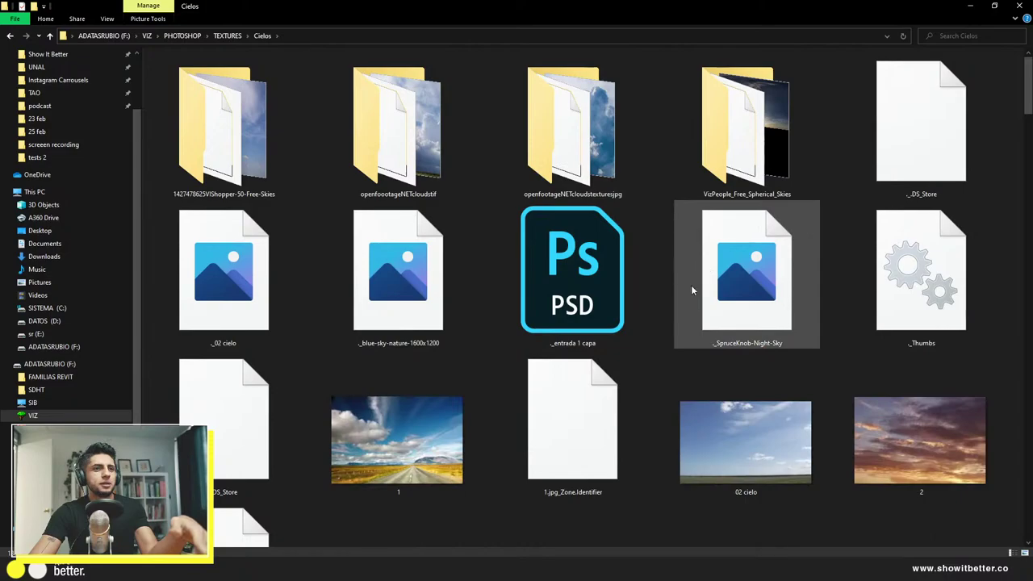
{"action": "scroll", "coordinate": [691, 285], "scroll_direction": "down", "scroll_amount": 5}
{"action": "scroll", "coordinate": [455, 298], "scroll_direction": "up", "scroll_amount": 3}
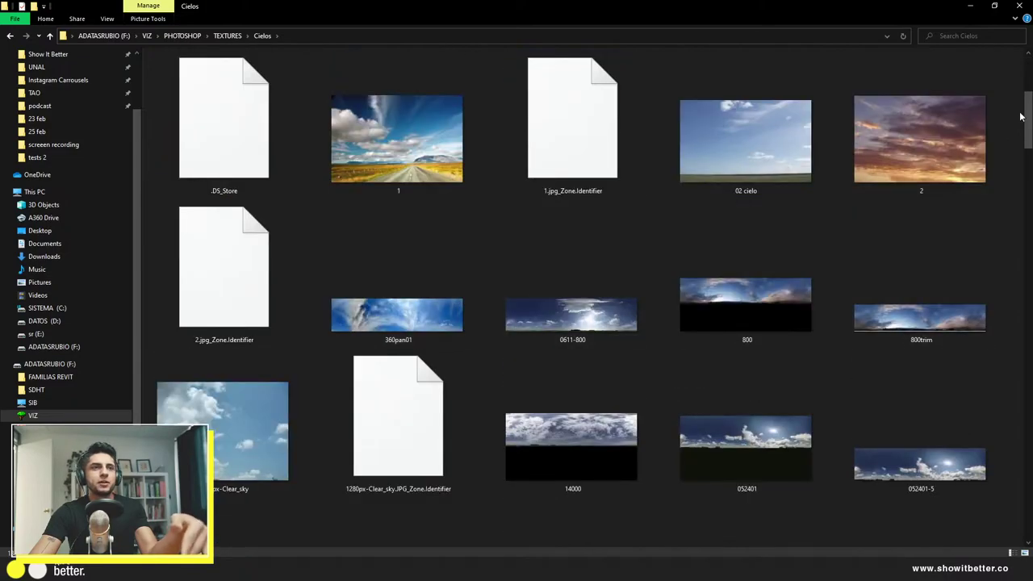
{"action": "left_click_drag", "start_coordinate": [1029, 118], "coordinate": [1029, 266]}
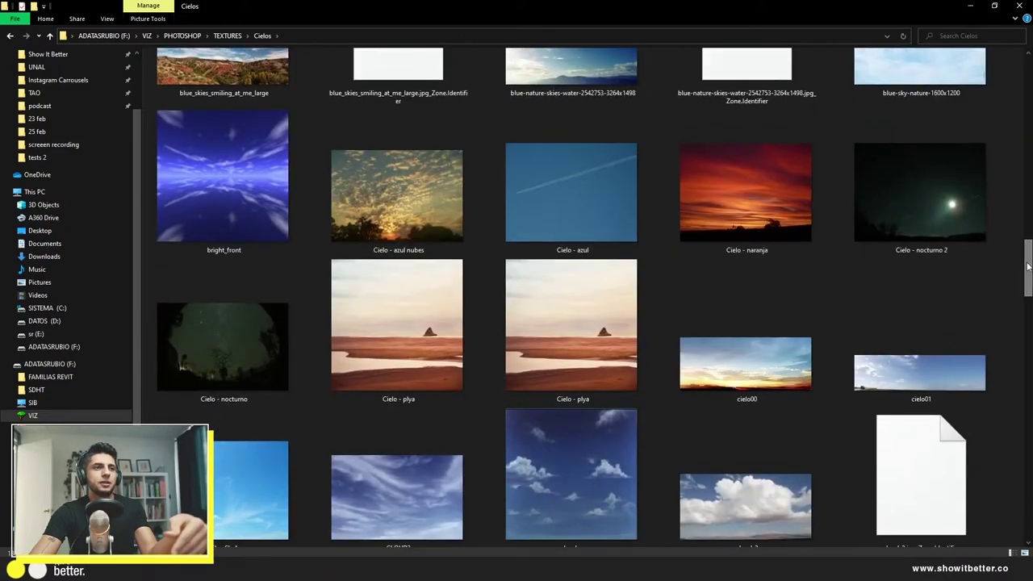
{"action": "scroll", "coordinate": [982, 176], "scroll_direction": "down", "scroll_amount": 15}
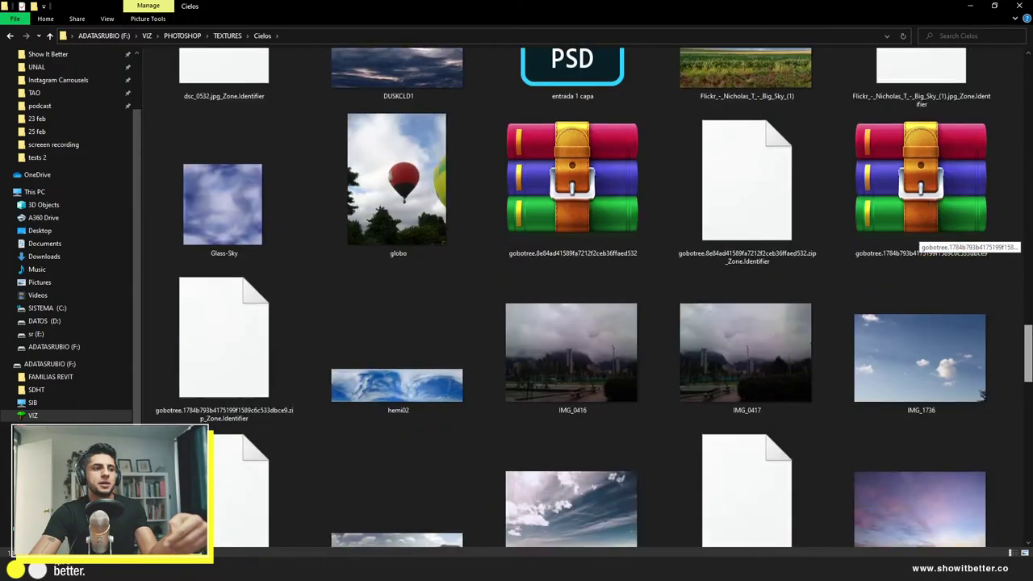
{"action": "scroll", "coordinate": [981, 175], "scroll_direction": "down", "scroll_amount": 15}
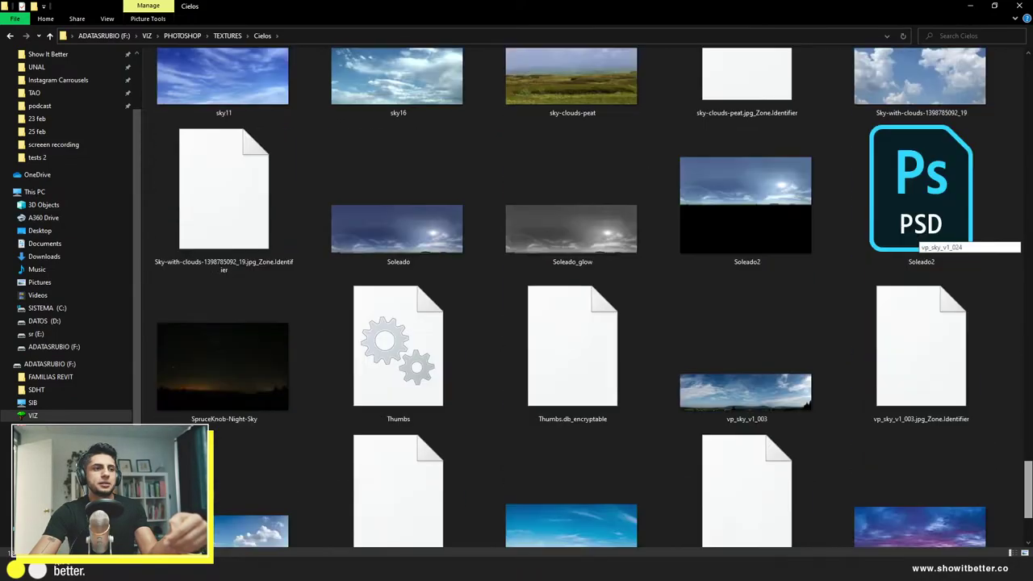
{"action": "scroll", "coordinate": [1013, 254], "scroll_direction": "up", "scroll_amount": 20}
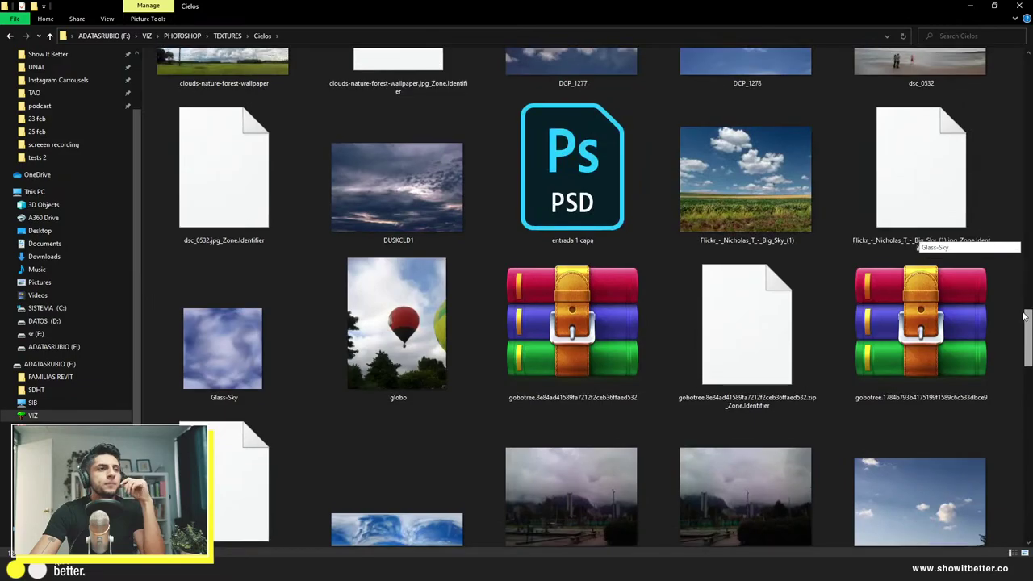
{"action": "scroll", "coordinate": [1014, 253], "scroll_direction": "up", "scroll_amount": 15}
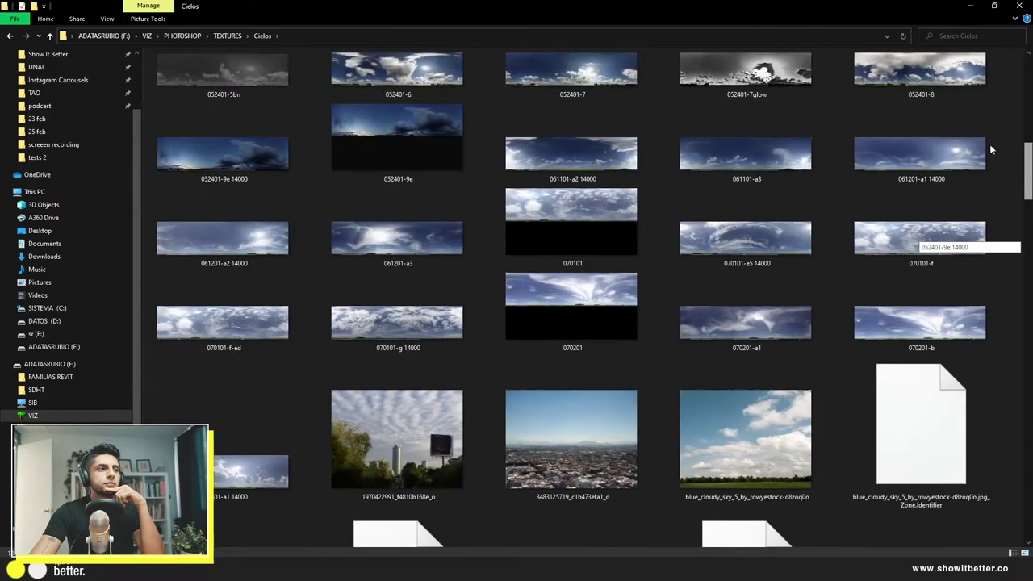
{"action": "scroll", "coordinate": [968, 68], "scroll_direction": "up", "scroll_amount": 3}
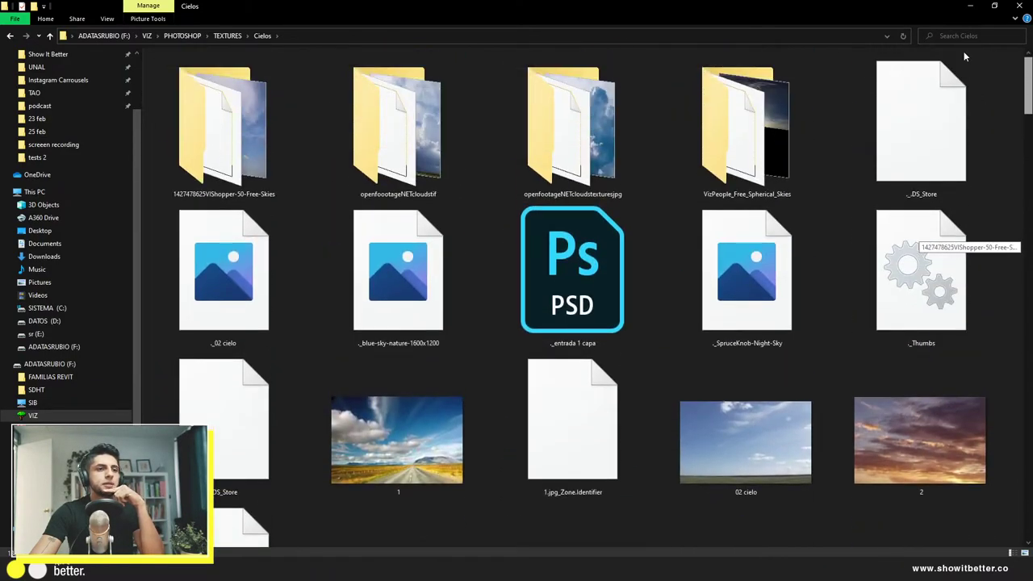
{"action": "double_click", "coordinate": [282, 176]}
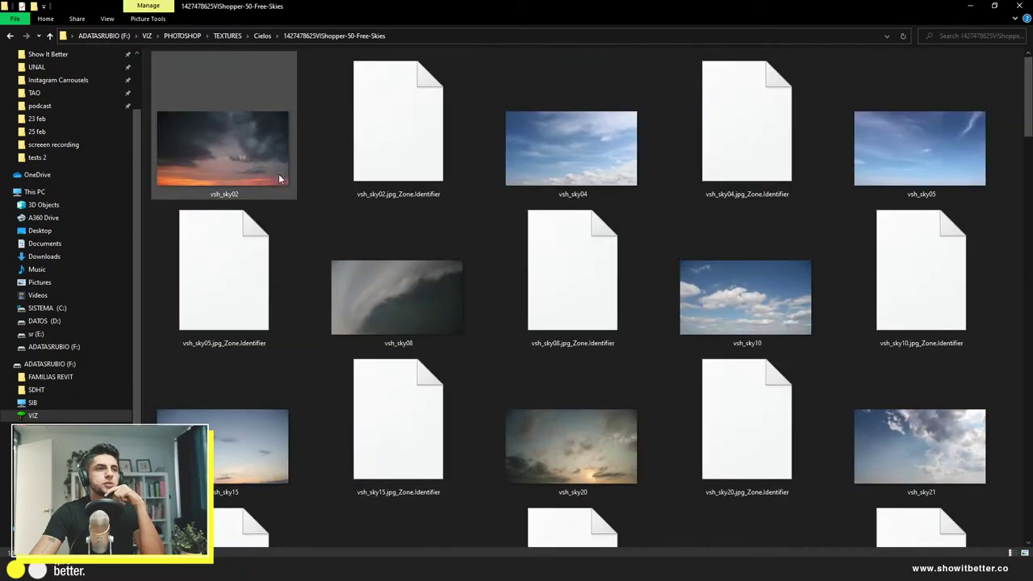
{"action": "scroll", "coordinate": [578, 305], "scroll_direction": "up", "scroll_amount": 1}
{"action": "scroll", "coordinate": [576, 318], "scroll_direction": "down", "scroll_amount": 1}
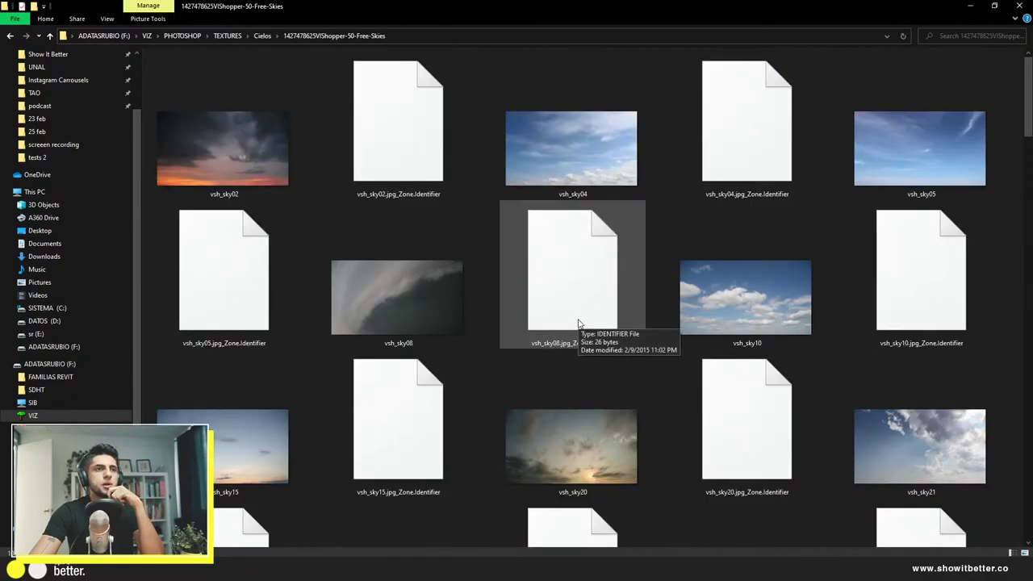
{"action": "scroll", "coordinate": [250, 368], "scroll_direction": "down", "scroll_amount": 5}
{"action": "scroll", "coordinate": [250, 368], "scroll_direction": "down", "scroll_amount": 10}
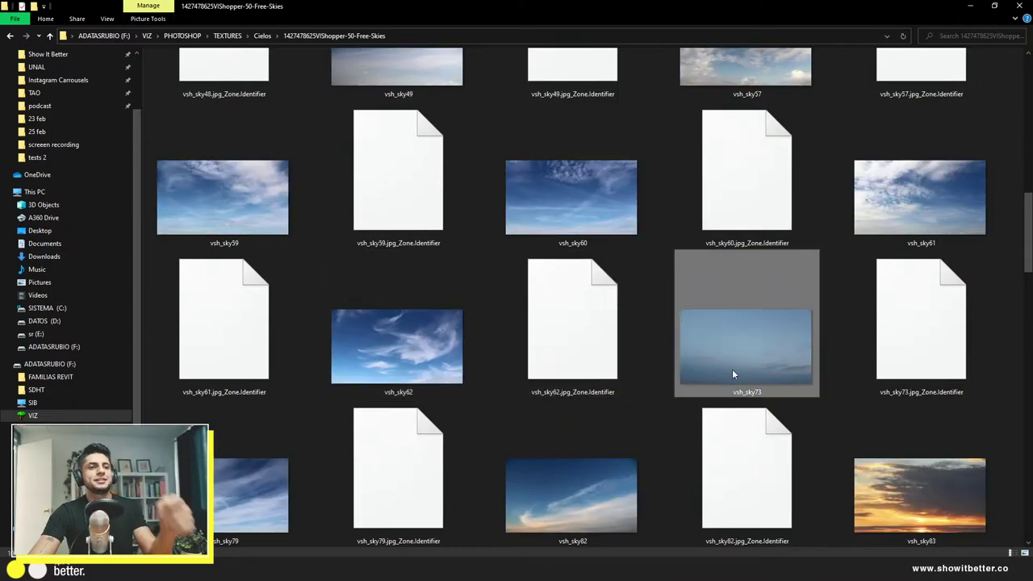
{"action": "left_click_drag", "start_coordinate": [731, 369], "coordinate": [297, 395]}
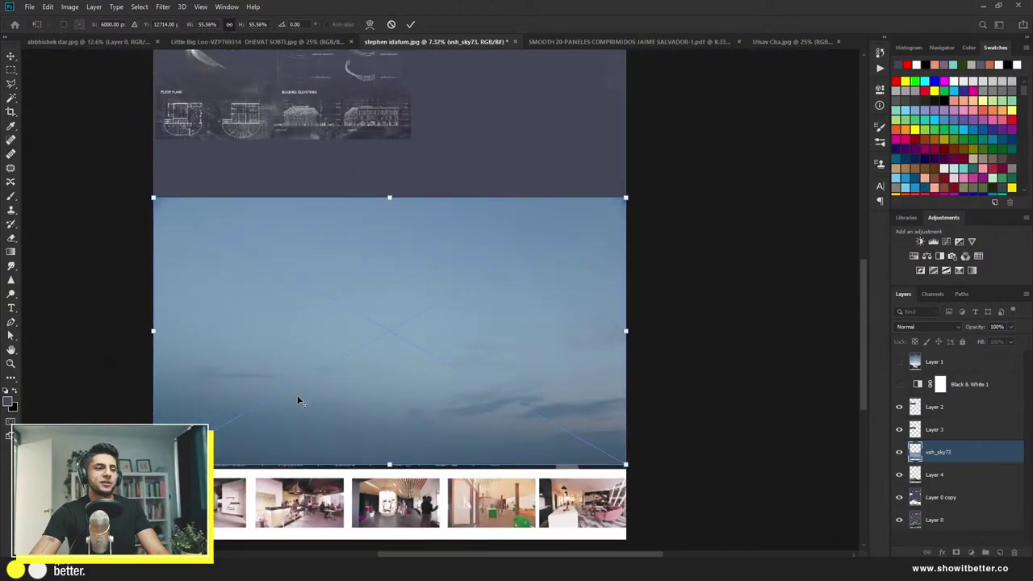
Step: Commit the placed vsh_sky73 sky and move its layer below Layer 4
{"action": "scroll", "coordinate": [420, 408], "scroll_direction": "up", "scroll_amount": 1}
{"action": "left_click_drag", "start_coordinate": [422, 435], "coordinate": [424, 442]}
{"action": "key", "text": "Return"}
{"action": "left_click_drag", "start_coordinate": [952, 457], "coordinate": [960, 480]}
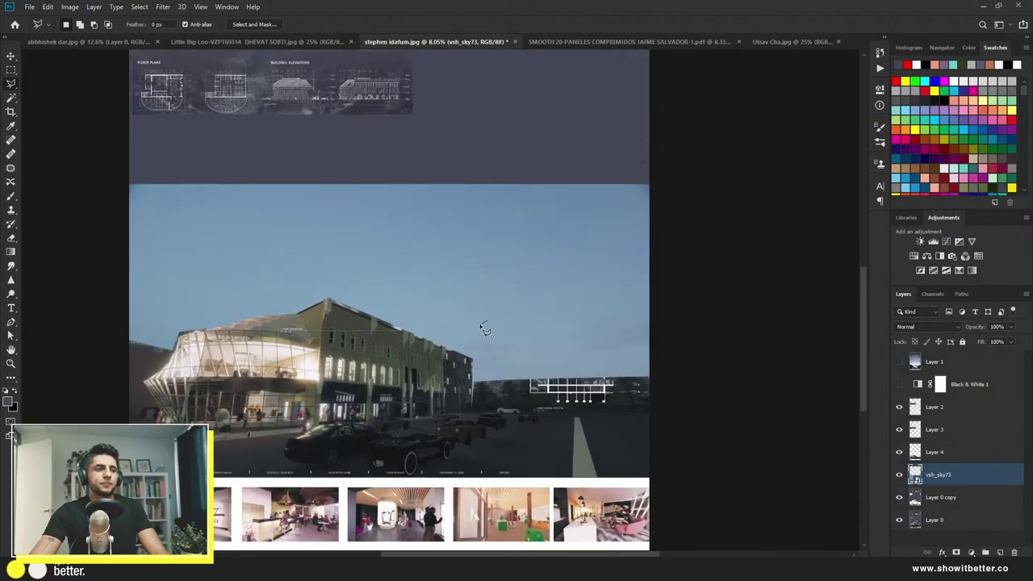
Step: Free-transform the sky, stretching its top edge higher up the board
{"action": "left_click_drag", "start_coordinate": [493, 324], "coordinate": [380, 286]}
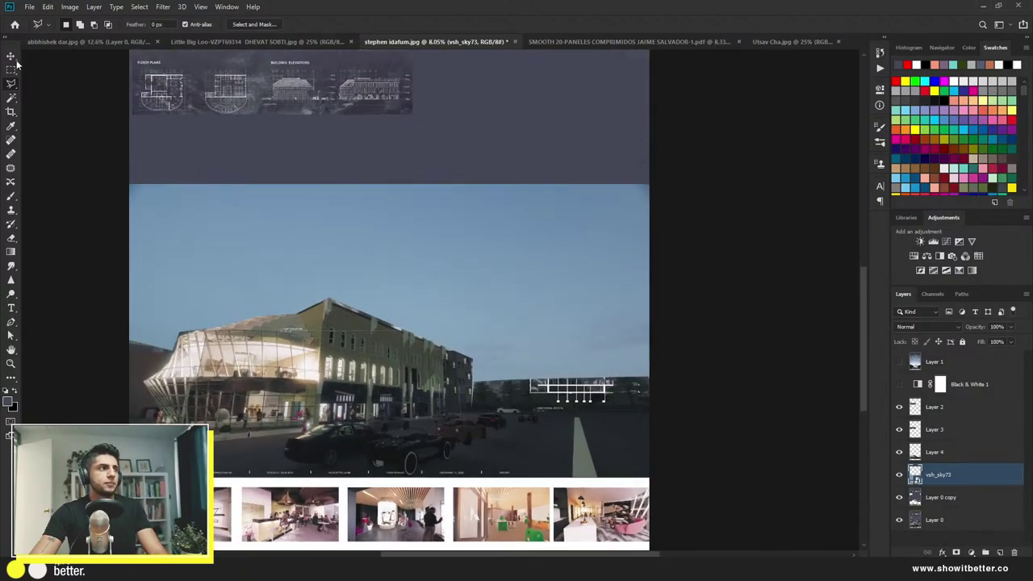
{"action": "key", "text": "v"}
{"action": "key", "text": "ctrl+t"}
{"action": "left_click_drag", "start_coordinate": [451, 303], "coordinate": [440, 226]}
{"action": "key", "text": "Return"}
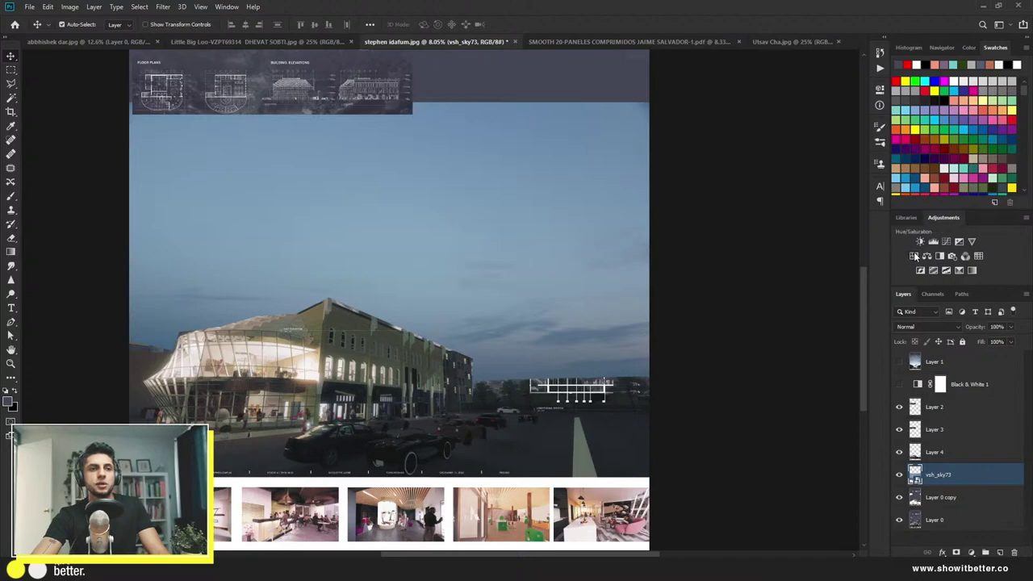
Step: Add Hue/Saturation and Brightness/Contrast adjustments, clipping Brightness/Contrast to the vsh_sky73 sky
{"action": "left_click", "coordinate": [914, 255]}
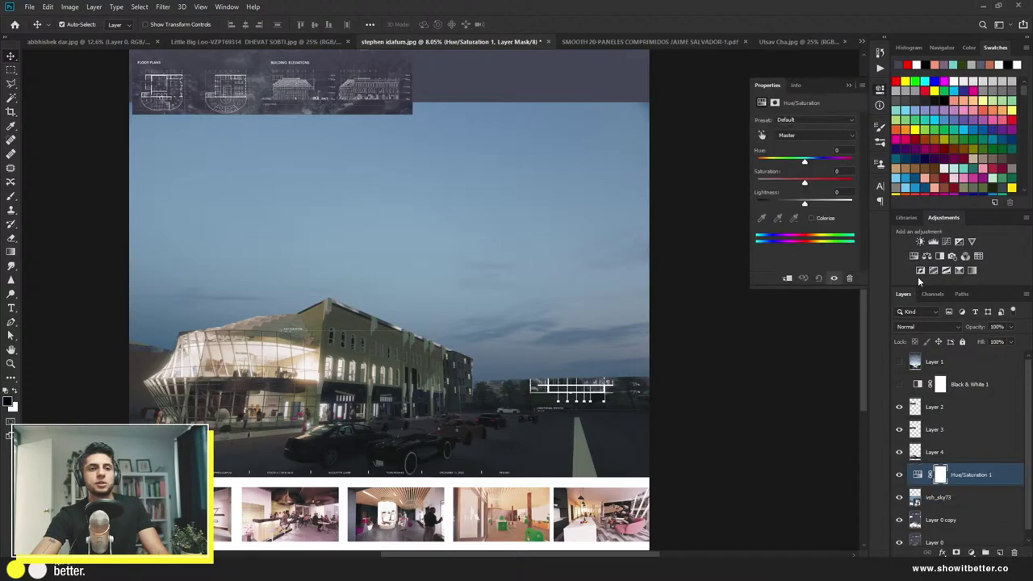
{"action": "left_click", "coordinate": [919, 241]}
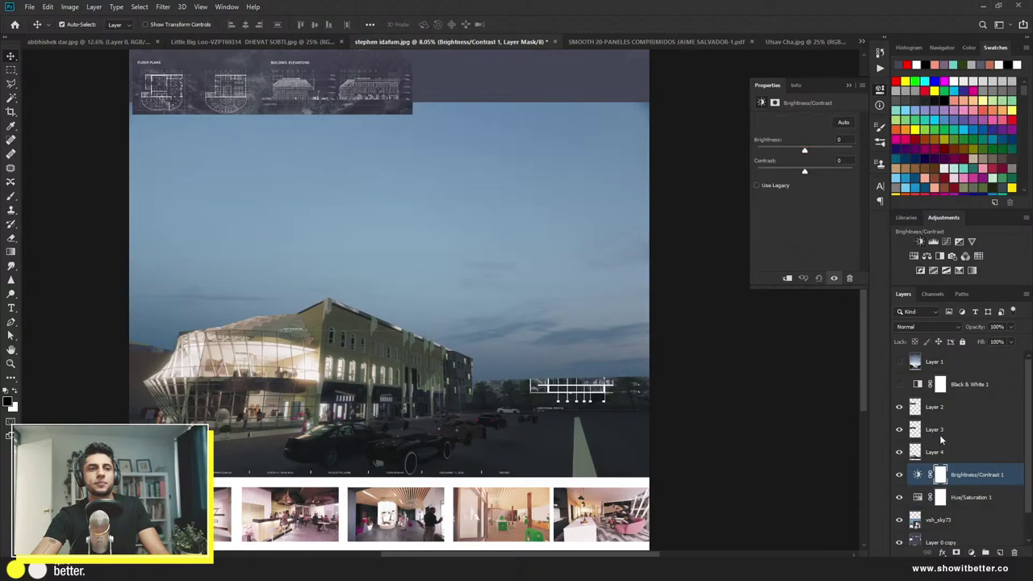
{"action": "left_click_drag", "start_coordinate": [971, 484], "coordinate": [978, 506]}
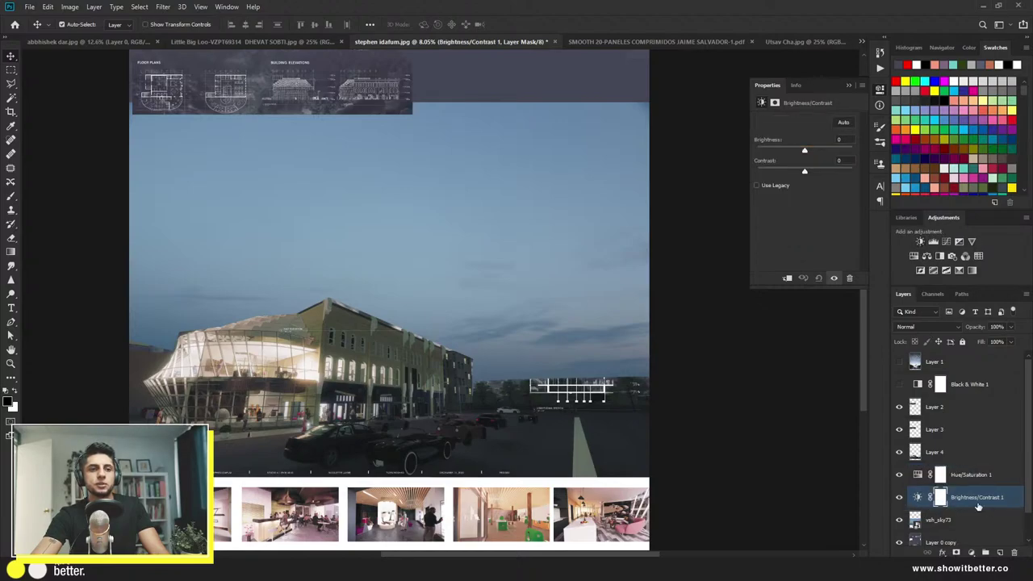
{"action": "left_click", "coordinate": [960, 519]}
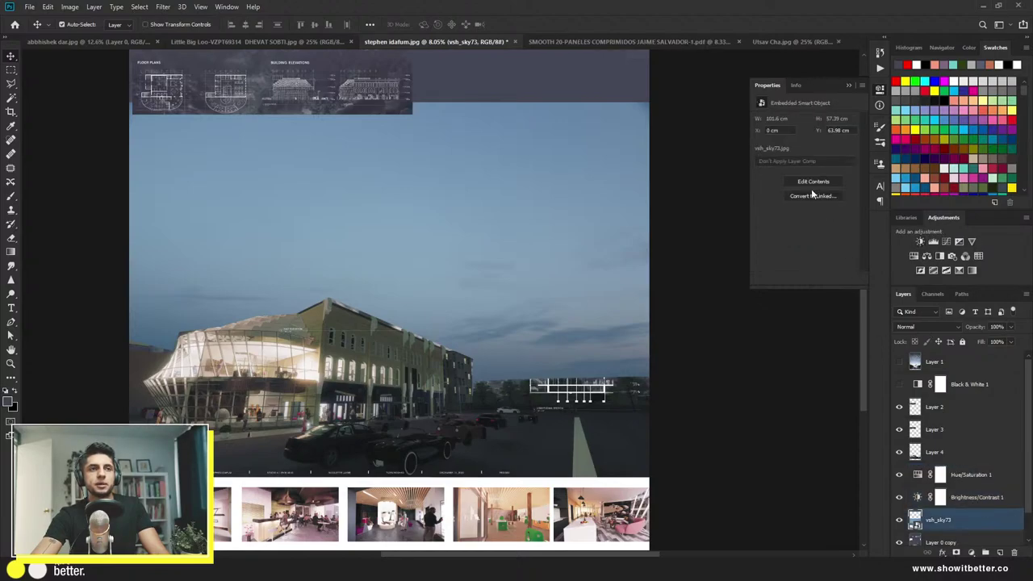
{"action": "left_click", "coordinate": [971, 501]}
{"action": "key", "text": "ctrl+alt+g"}
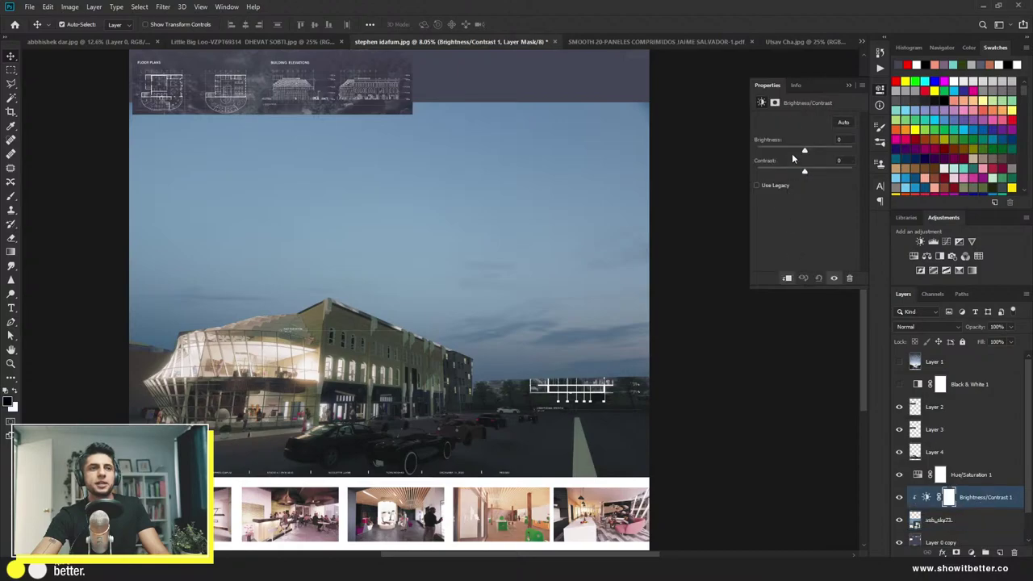
Step: Darken the sky to brightness -89, contrast 41, and reselect vsh_sky73
{"action": "left_click_drag", "start_coordinate": [791, 155], "coordinate": [822, 171]}
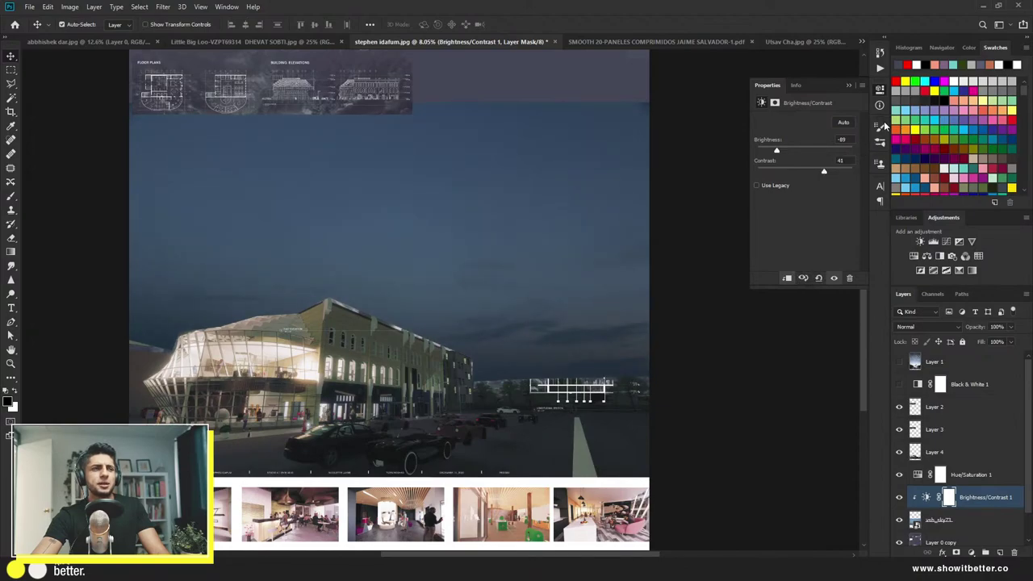
{"action": "left_click", "coordinate": [879, 90]}
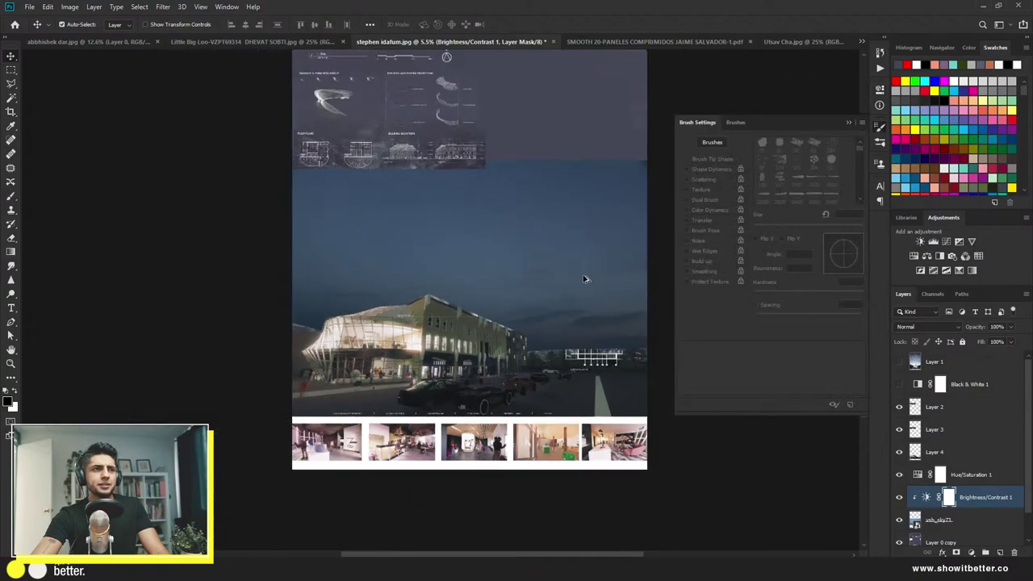
{"action": "left_click", "coordinate": [586, 279]}
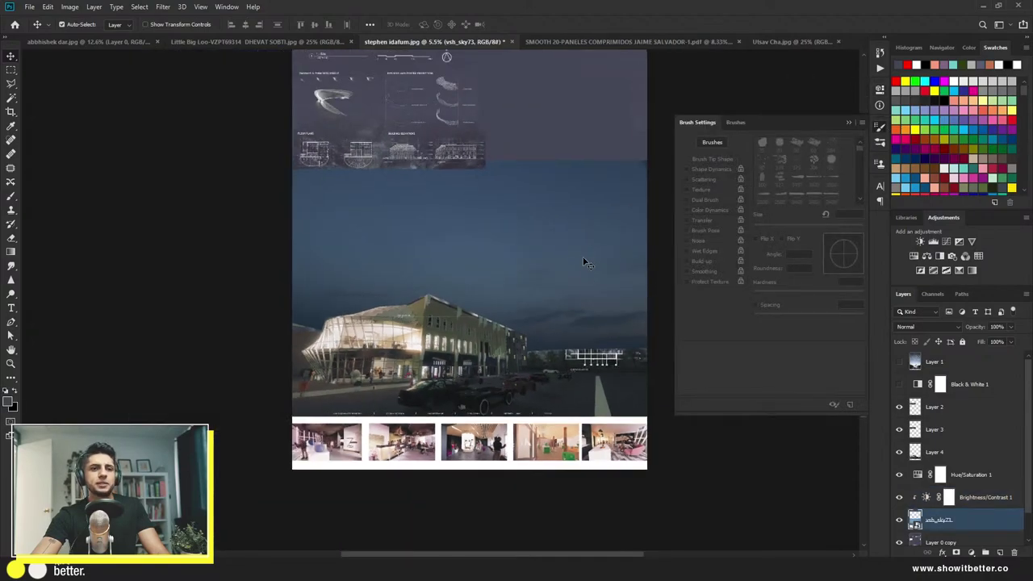
Step: Copy a full-width sky band to Layer 5 and move it above Brightness/Contrast 1
{"action": "key", "text": "m"}
{"action": "left_click_drag", "start_coordinate": [535, 242], "coordinate": [528, 360]}
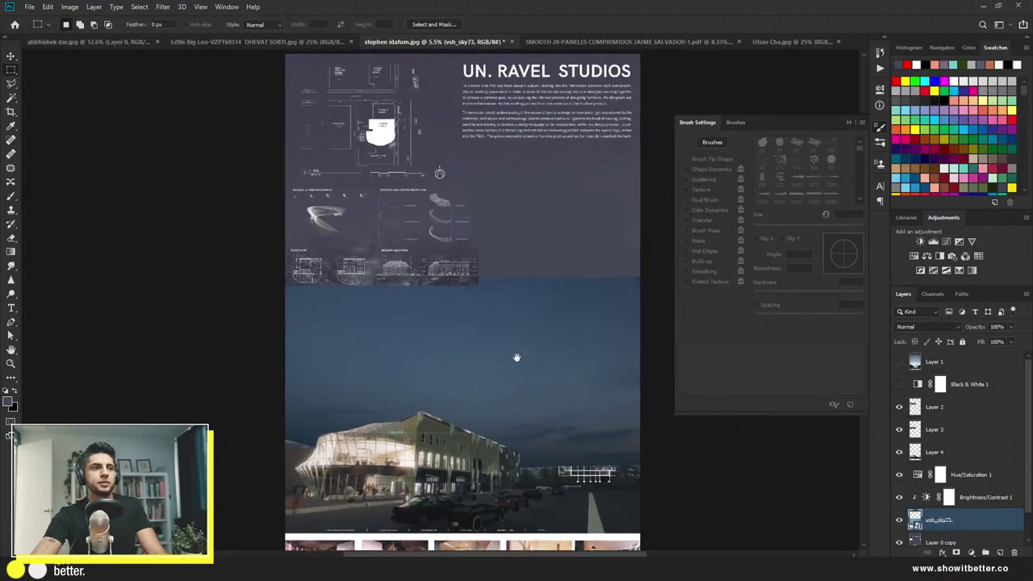
{"action": "left_click_drag", "start_coordinate": [654, 272], "coordinate": [234, 316]}
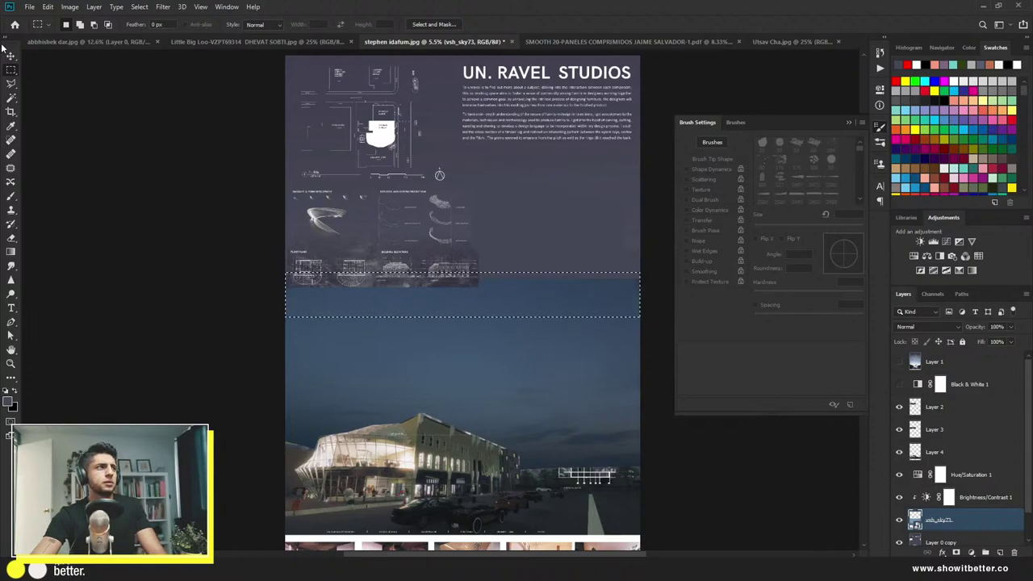
{"action": "key", "text": "ctrl+j"}
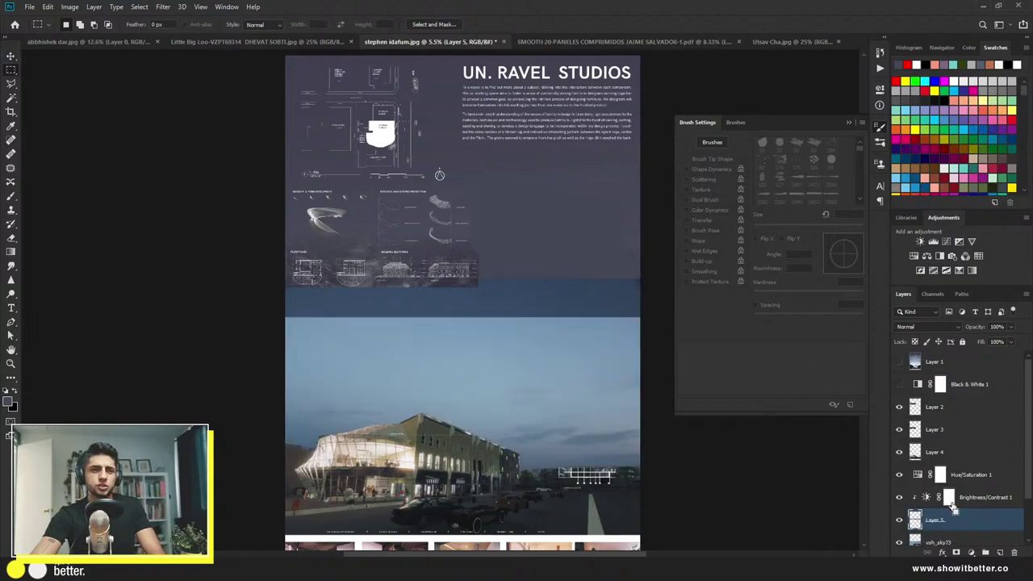
{"action": "left_click_drag", "start_coordinate": [950, 524], "coordinate": [958, 500]}
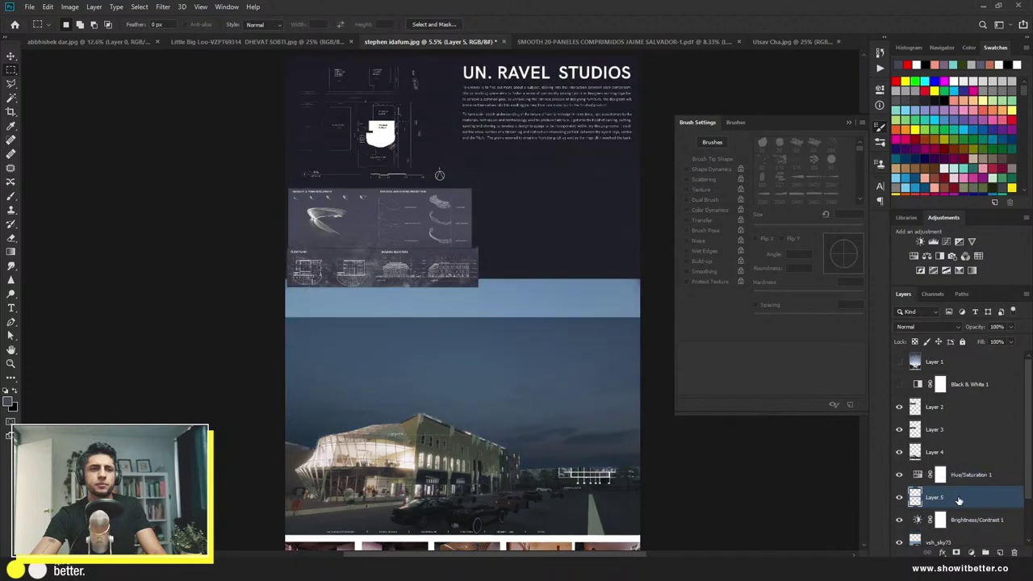
Step: Stretch the Layer 5 sky strip upward to cover the board's header
{"action": "key", "text": "ctrl+t"}
{"action": "scroll", "coordinate": [507, 369], "scroll_direction": "down", "scroll_amount": 2}
{"action": "scroll", "coordinate": [455, 292], "scroll_direction": "up", "scroll_amount": 1}
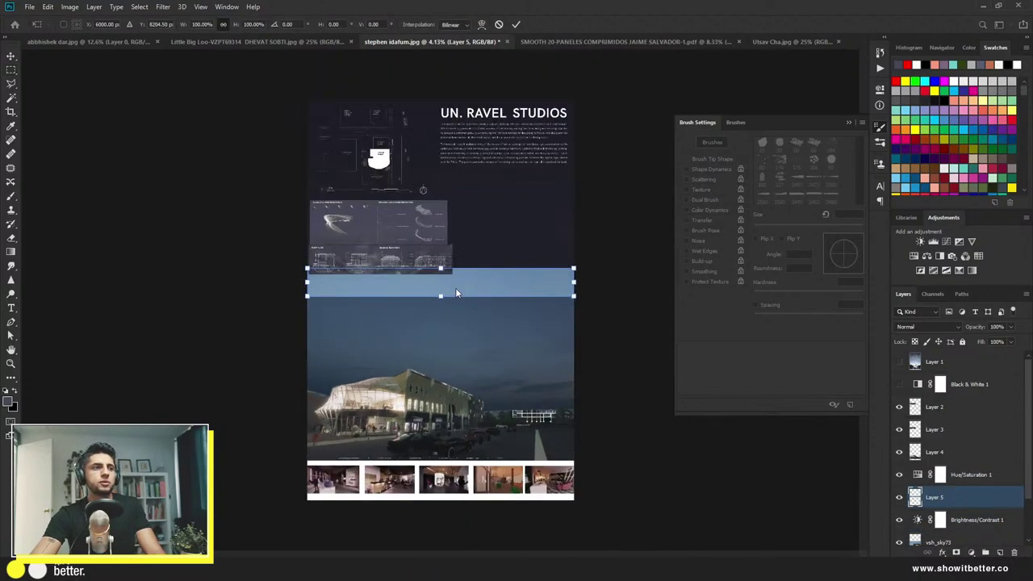
{"action": "left_click_drag", "start_coordinate": [440, 266], "coordinate": [439, 98]}
{"action": "key", "text": "Return"}
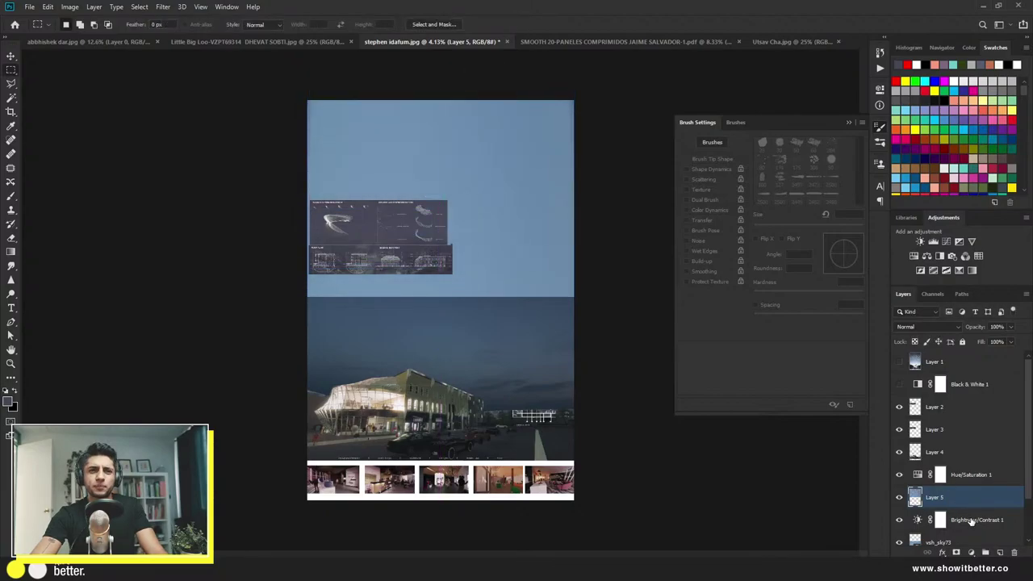
Step: Duplicate Brightness/Contrast 1 and clip the copy to Layer 5 to darken it
{"action": "left_click", "coordinate": [976, 522]}
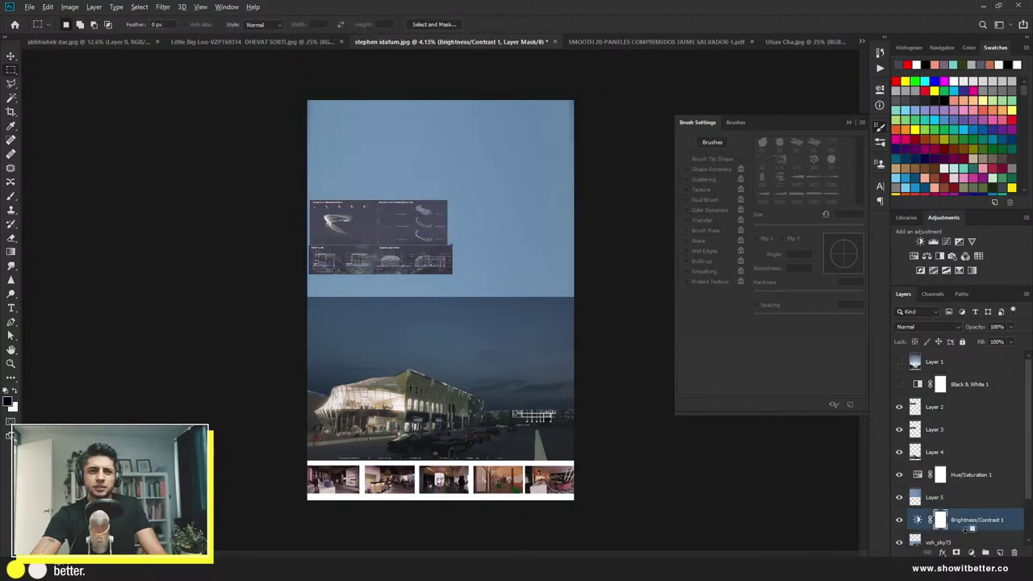
{"action": "left_click", "coordinate": [976, 530], "text": "alt"}
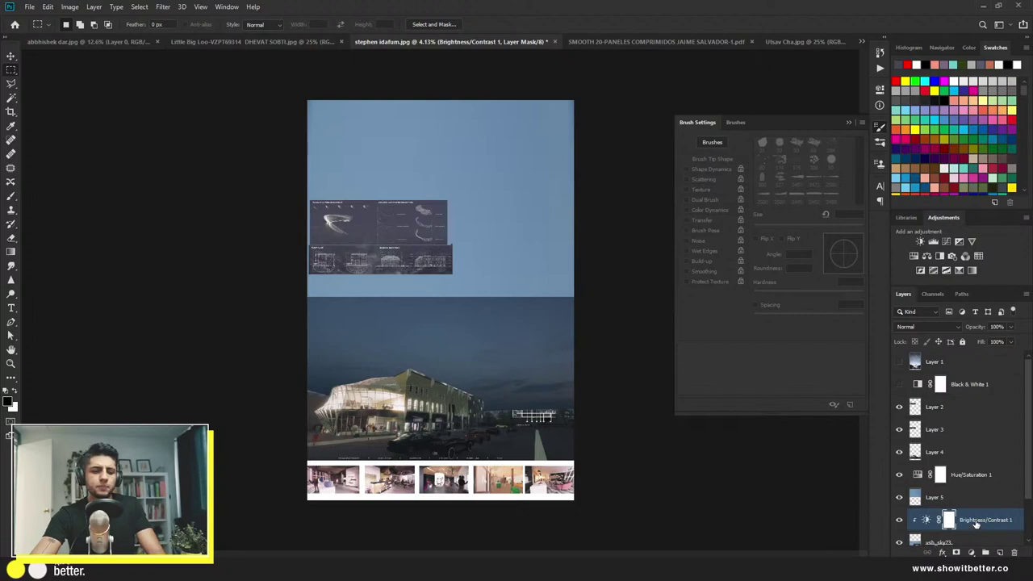
{"action": "key", "text": "ctrl+j"}
{"action": "left_click_drag", "start_coordinate": [976, 523], "coordinate": [976, 504]}
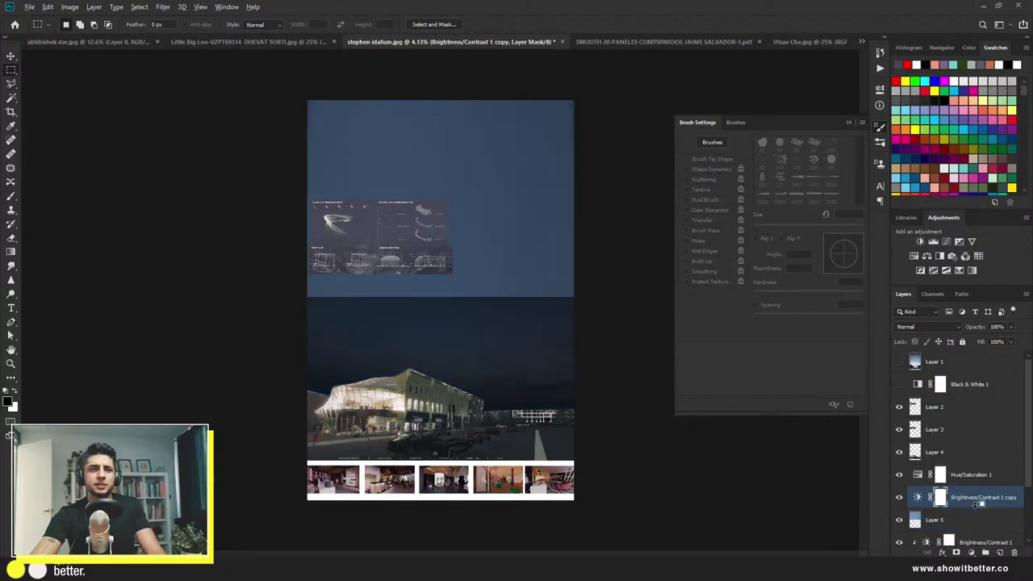
{"action": "left_click", "coordinate": [974, 503], "text": "alt"}
Step: Hide the Layer 3 and Layer 2 diagram strips at the top of the board
{"action": "key", "text": "v"}
{"action": "scroll", "coordinate": [601, 423], "scroll_direction": "down", "scroll_amount": 2}
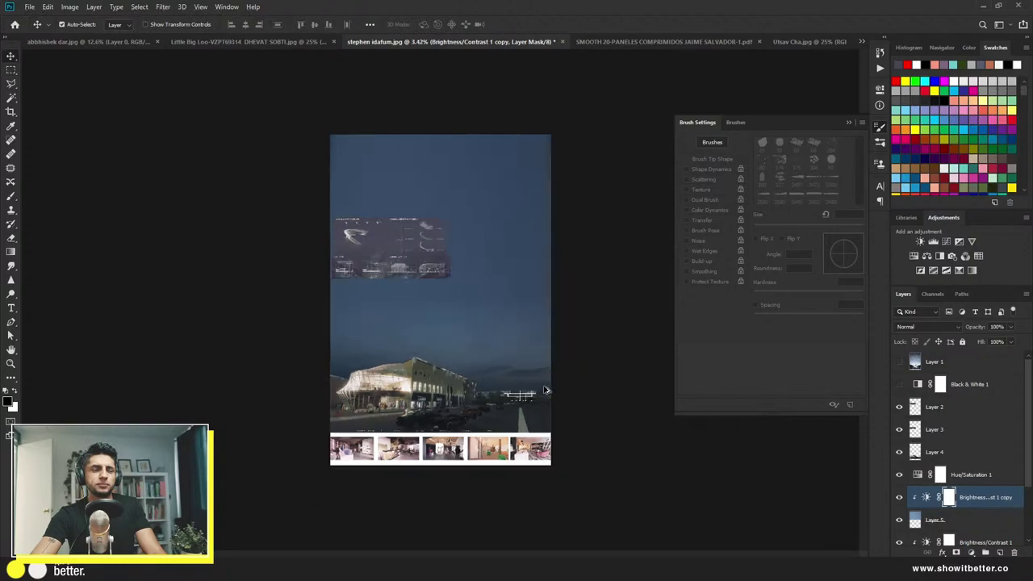
{"action": "scroll", "coordinate": [573, 391], "scroll_direction": "up", "scroll_amount": 1}
{"action": "scroll", "coordinate": [896, 464], "scroll_direction": "down", "scroll_amount": 3}
{"action": "scroll", "coordinate": [915, 462], "scroll_direction": "down", "scroll_amount": 1}
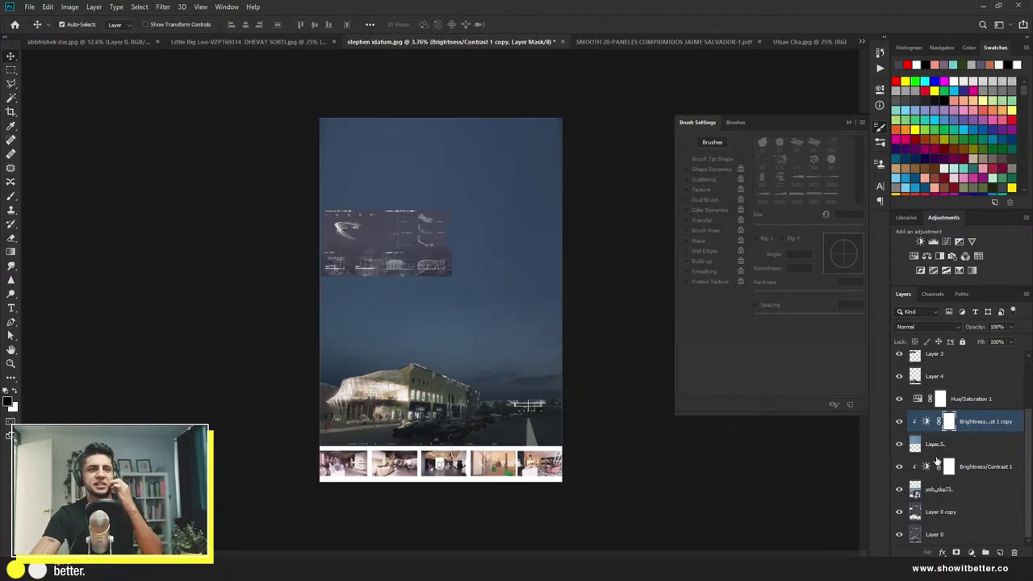
{"action": "scroll", "coordinate": [936, 459], "scroll_direction": "up", "scroll_amount": 3}
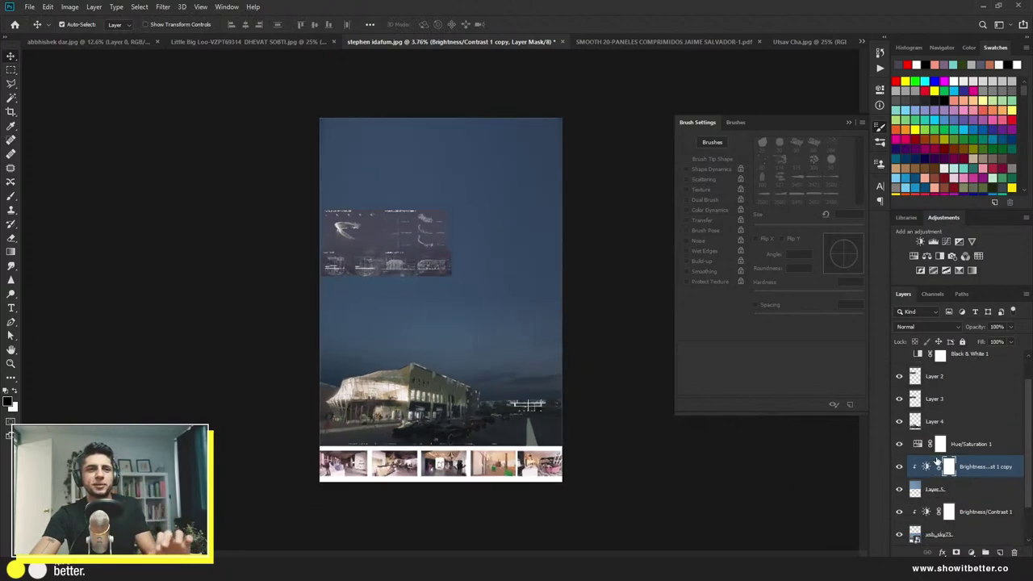
{"action": "left_click", "coordinate": [420, 271]}
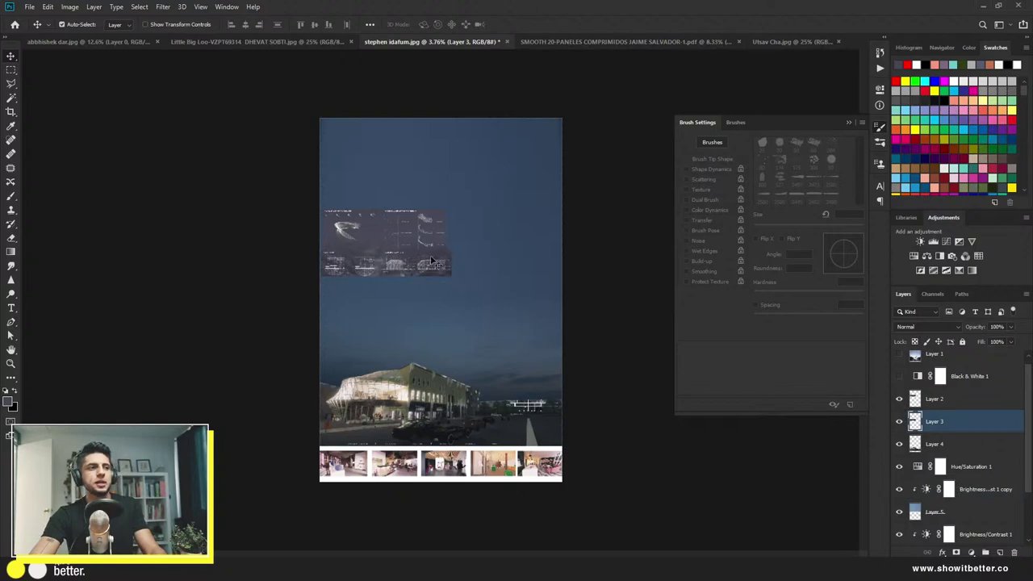
{"action": "left_click", "coordinate": [899, 421]}
{"action": "left_click", "coordinate": [442, 251]}
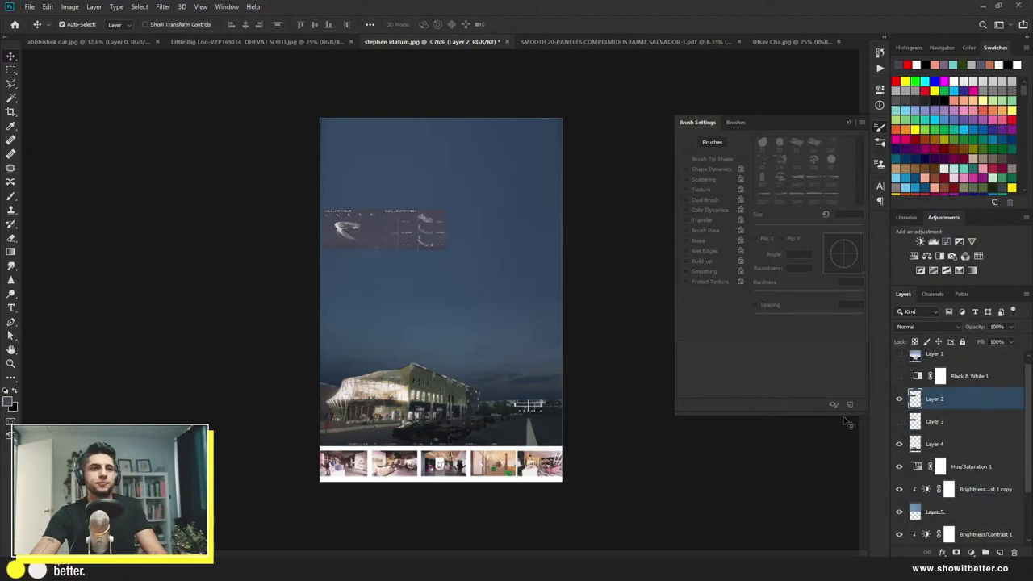
{"action": "left_click", "coordinate": [894, 399]}
Step: Select the sky layers from vsh_sky73 up to the Brightness/Contrast 1 copy
{"action": "scroll", "coordinate": [483, 351], "scroll_direction": "up", "scroll_amount": 3}
{"action": "scroll", "coordinate": [483, 350], "scroll_direction": "down", "scroll_amount": 3}
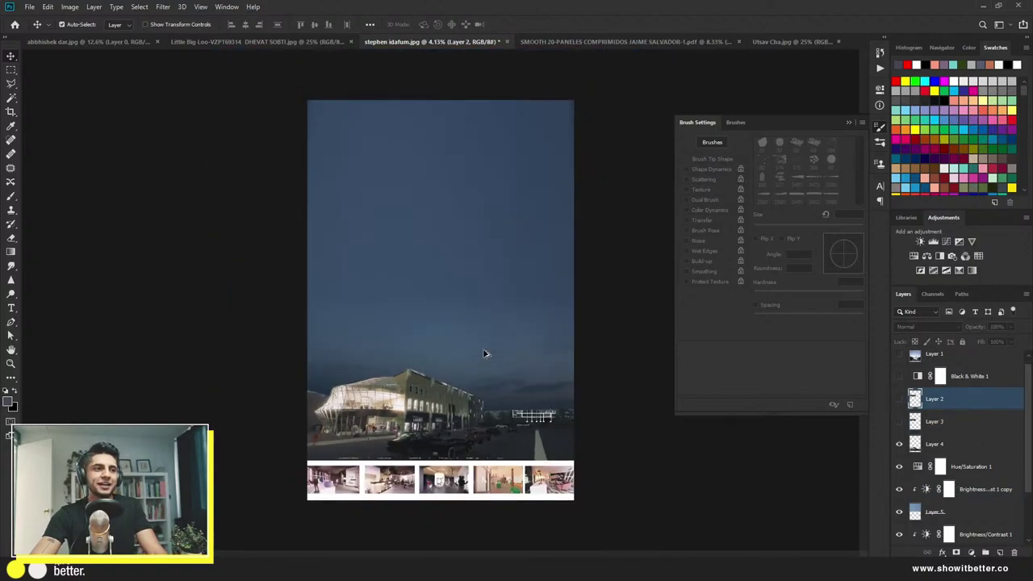
{"action": "scroll", "coordinate": [484, 354], "scroll_direction": "up", "scroll_amount": 2}
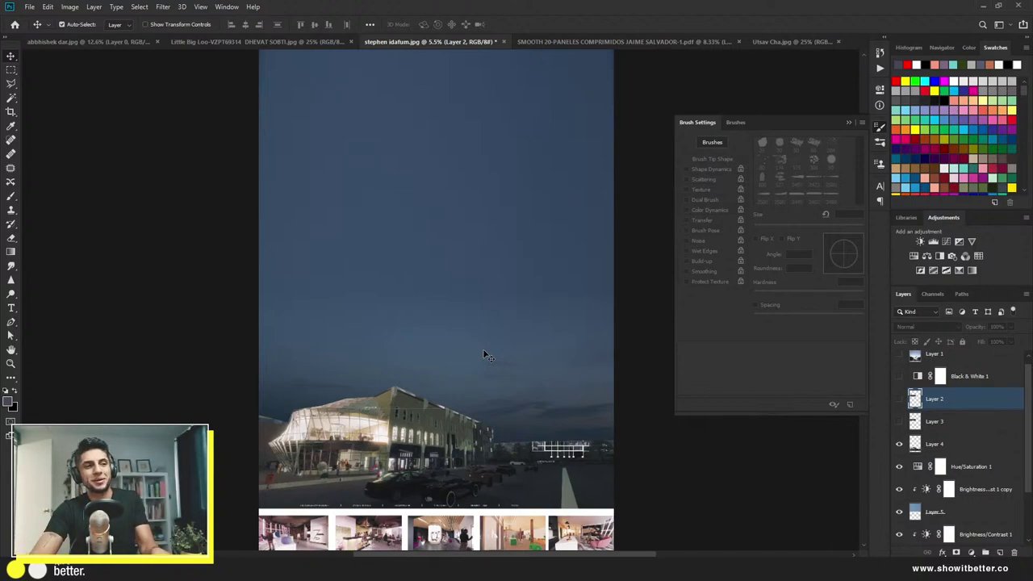
{"action": "scroll", "coordinate": [1005, 476], "scroll_direction": "down", "scroll_amount": 2}
{"action": "scroll", "coordinate": [1003, 478], "scroll_direction": "down", "scroll_amount": 1}
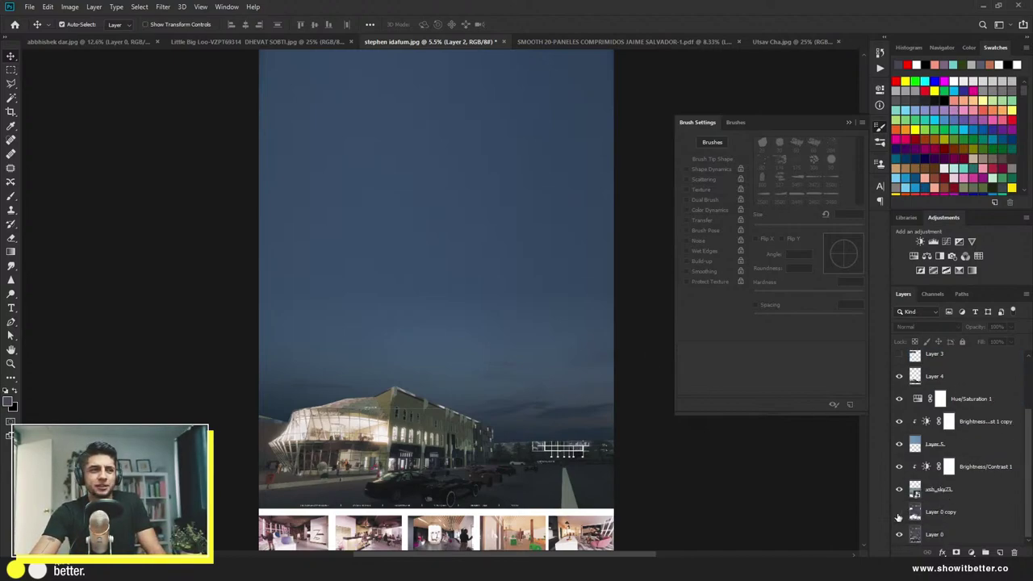
{"action": "left_click", "coordinate": [961, 491]}
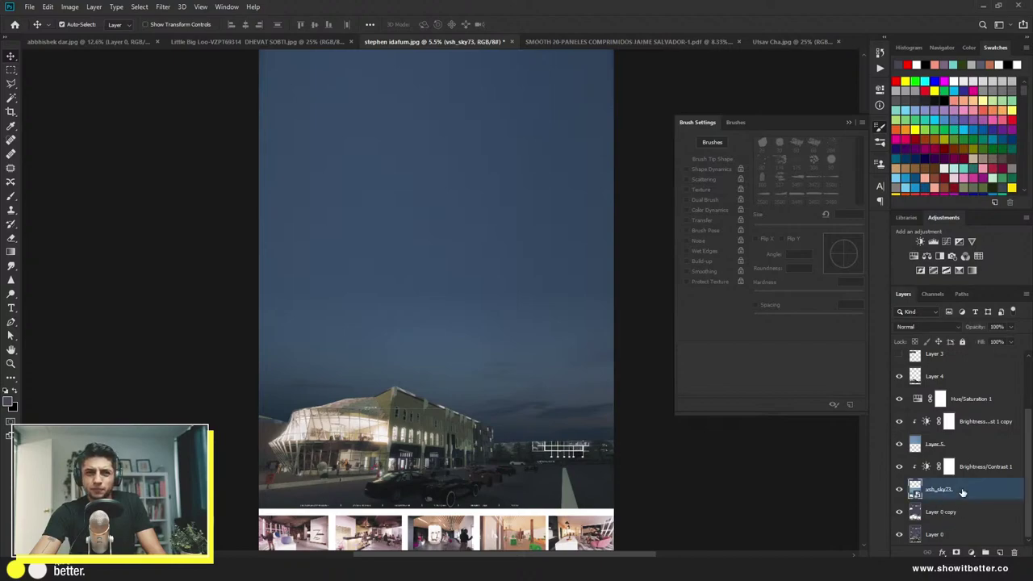
{"action": "left_click", "coordinate": [972, 423], "text": "shift"}
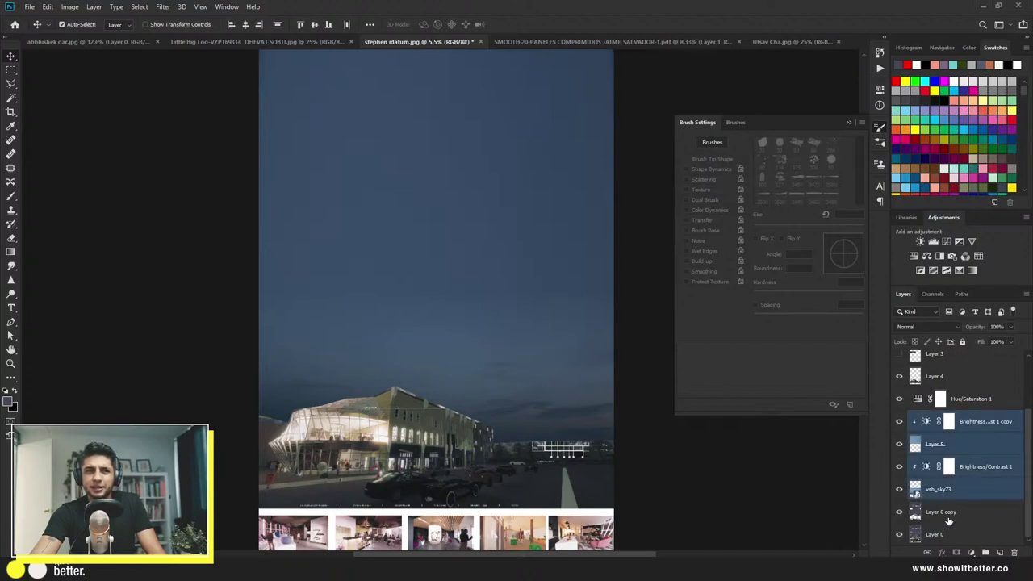
Step: Group the sky layers, adjustments and Layer 0 copy into Group 1, checking its visibility
{"action": "left_click", "coordinate": [947, 513], "text": "ctrl"}
{"action": "key", "text": "ctrl+g"}
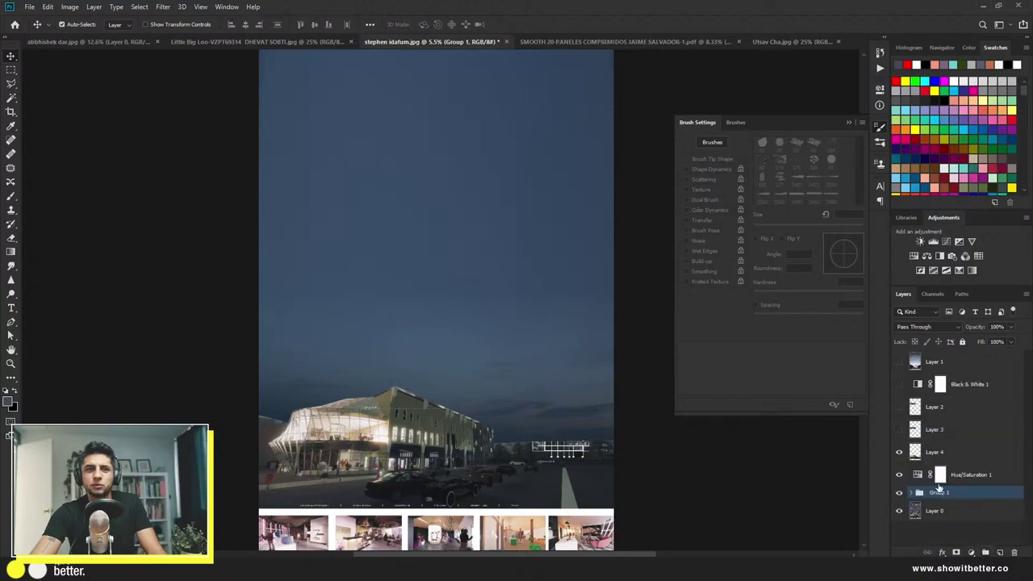
{"action": "left_click", "coordinate": [900, 495]}
{"action": "left_click", "coordinate": [899, 494]}
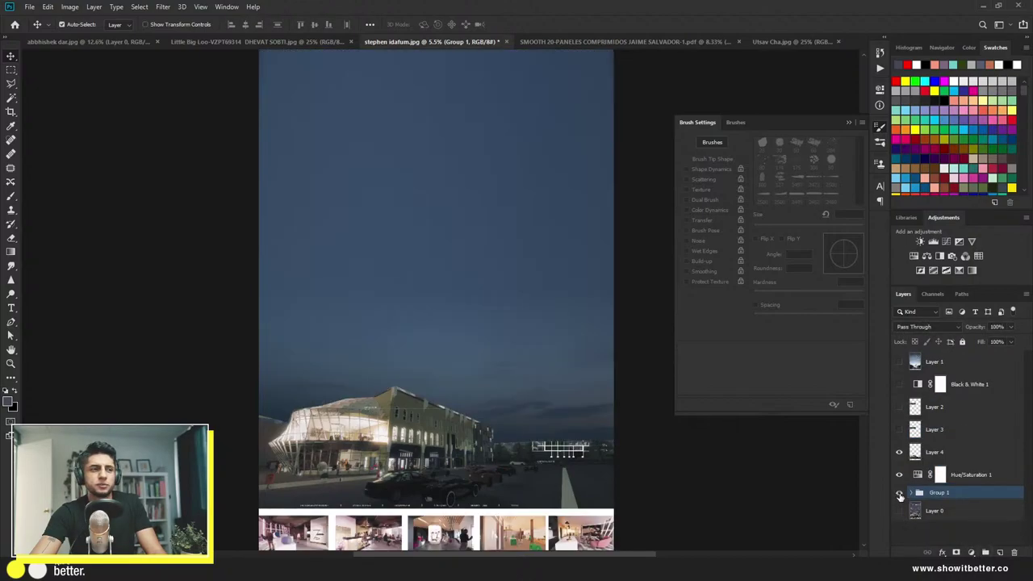
{"action": "left_click", "coordinate": [899, 495]}
{"action": "left_click", "coordinate": [899, 495]}
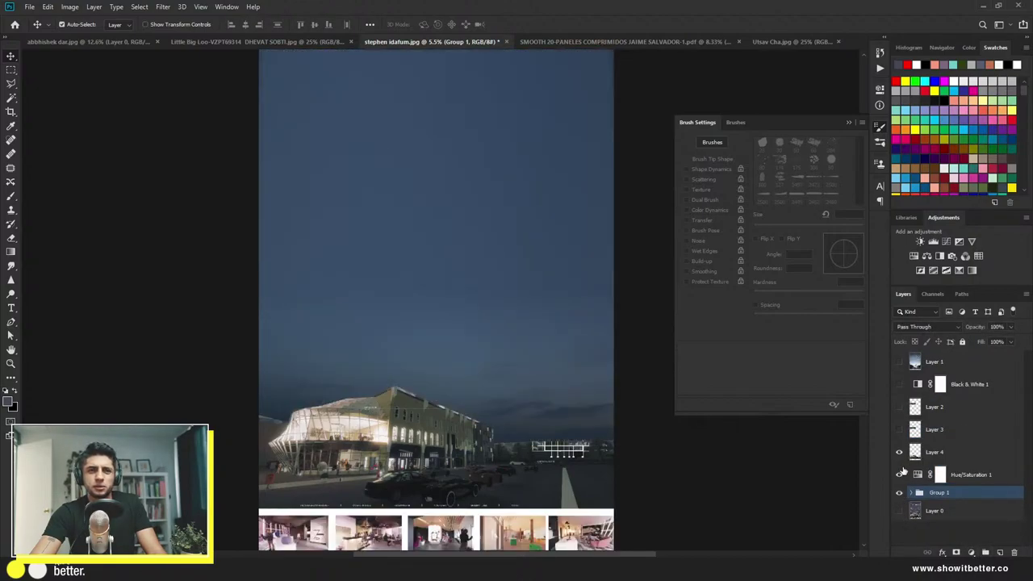
{"action": "left_click", "coordinate": [898, 451]}
{"action": "left_click", "coordinate": [898, 451]}
Step: Move Layer 4 into Group 1 and inspect the group's layers by toggling them
{"action": "left_click", "coordinate": [954, 457]}
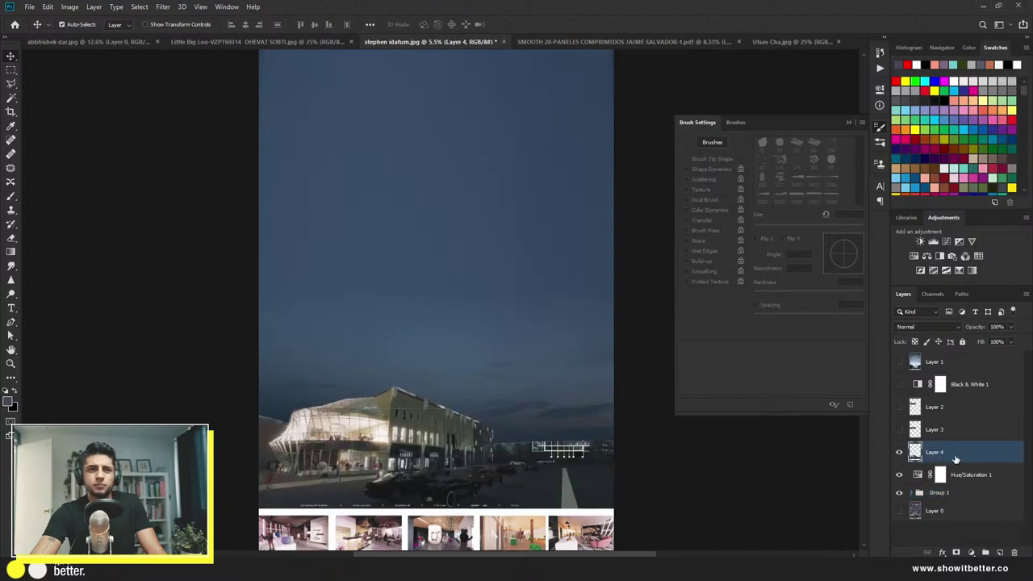
{"action": "left_click_drag", "start_coordinate": [954, 458], "coordinate": [950, 497]}
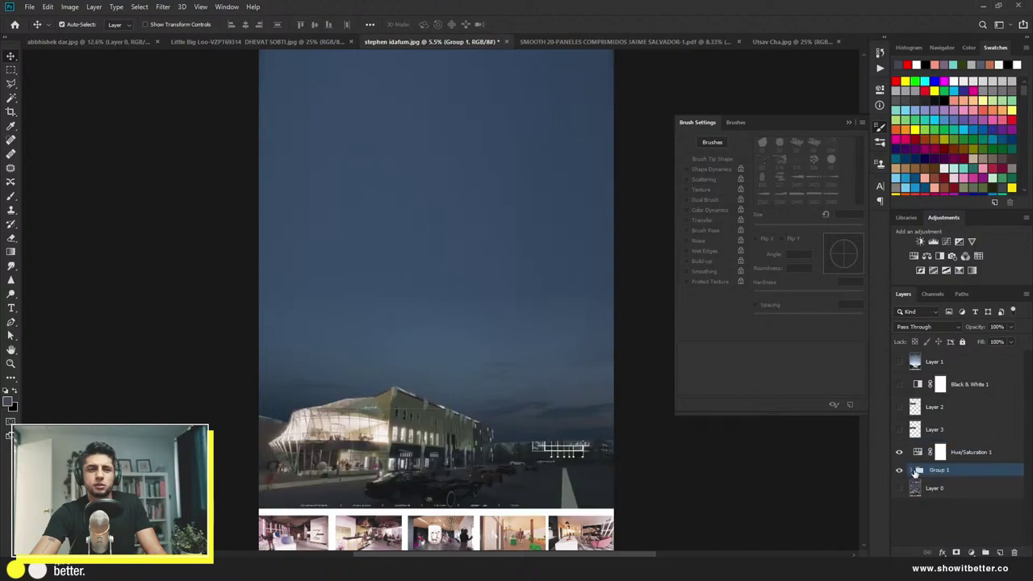
{"action": "left_click", "coordinate": [910, 470]}
{"action": "scroll", "coordinate": [912, 474], "scroll_direction": "down", "scroll_amount": 2}
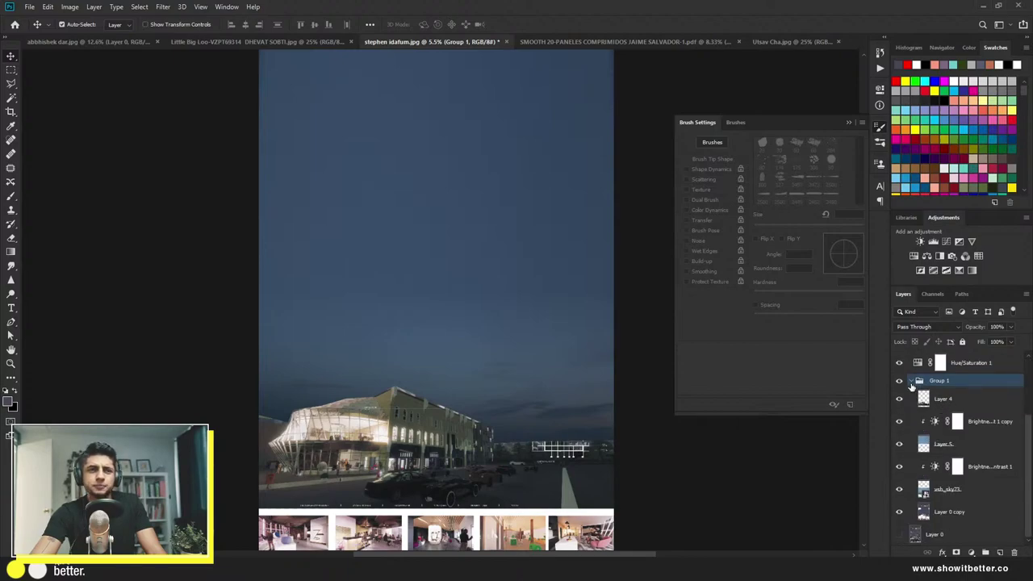
{"action": "left_click", "coordinate": [898, 512]}
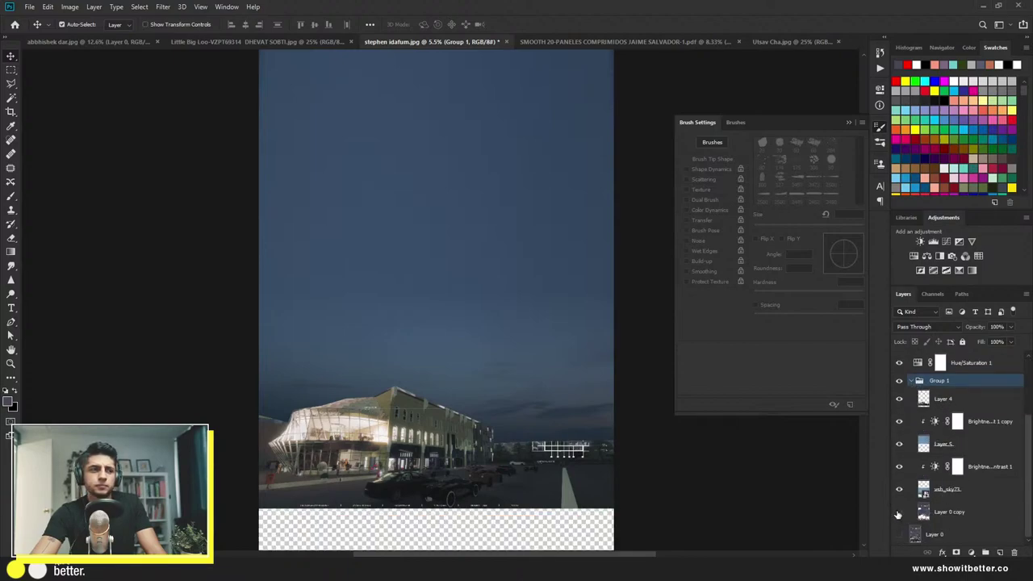
{"action": "left_click", "coordinate": [898, 512]}
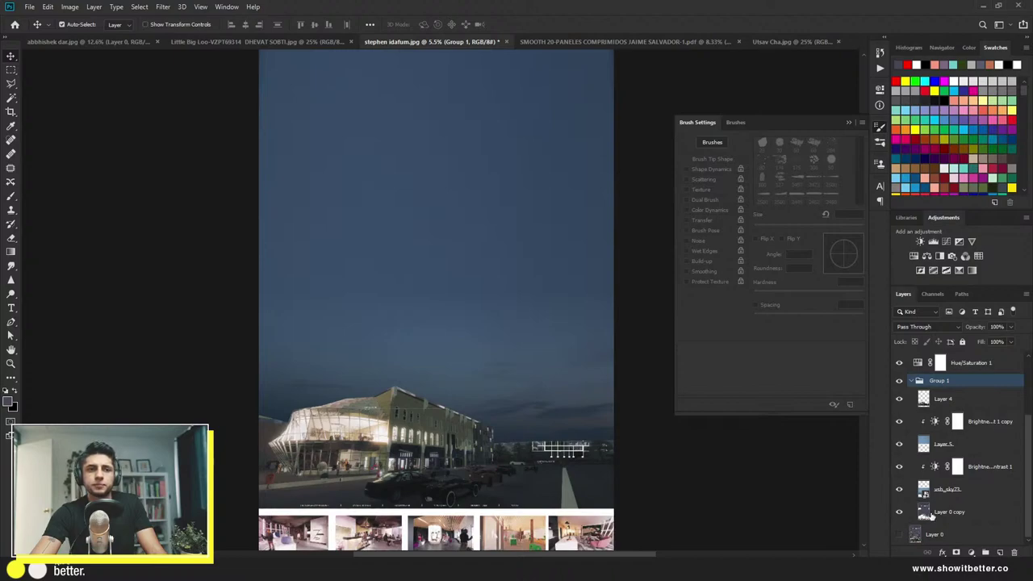
{"action": "left_click", "coordinate": [899, 512]}
{"action": "left_click", "coordinate": [899, 513]}
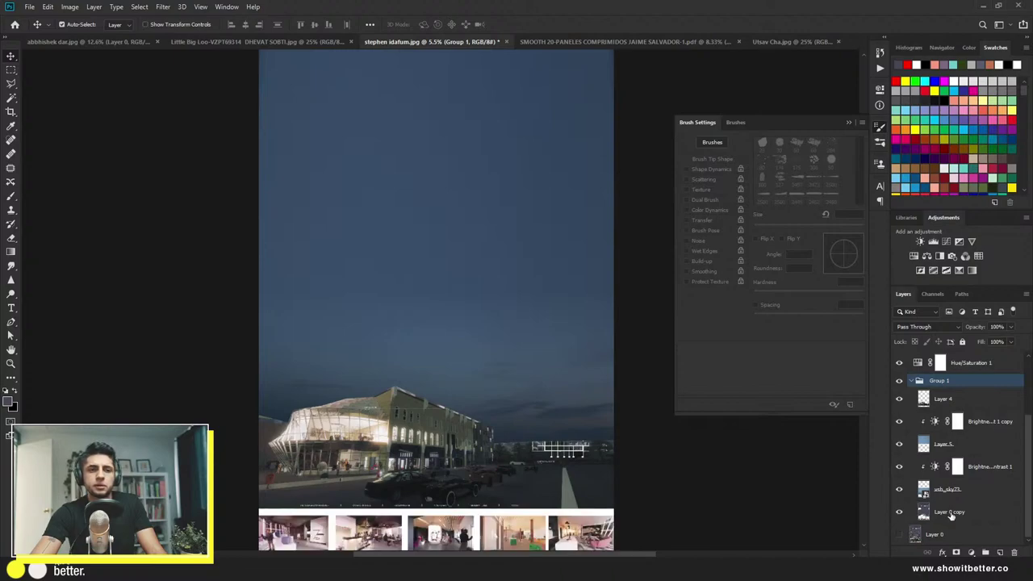
{"action": "left_click", "coordinate": [942, 513]}
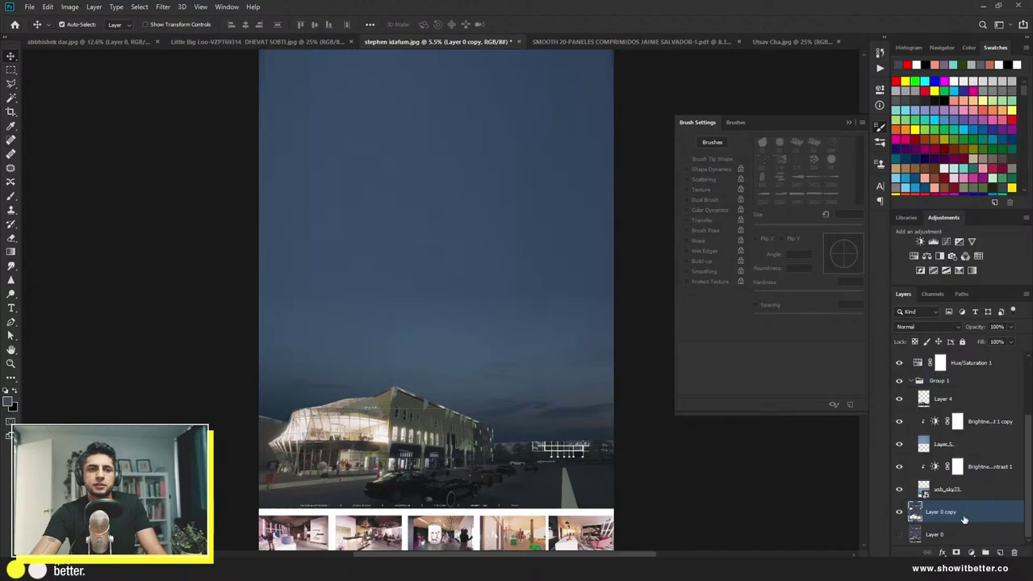
Step: Collapse Group 1, give it a Violet colour label, and fit the board in view
{"action": "left_click", "coordinate": [911, 381]}
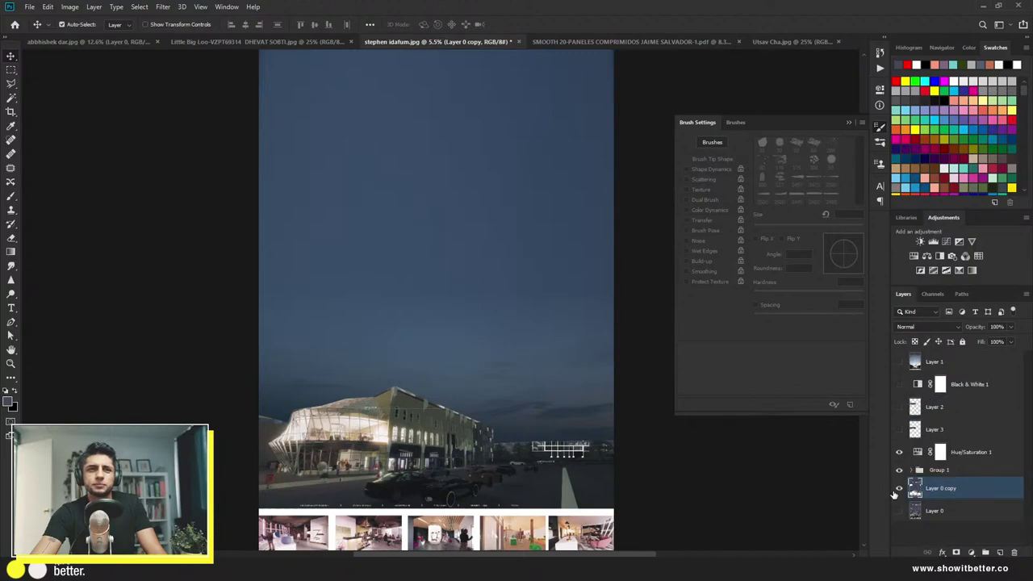
{"action": "left_click", "coordinate": [896, 472]}
{"action": "left_click", "coordinate": [897, 472]}
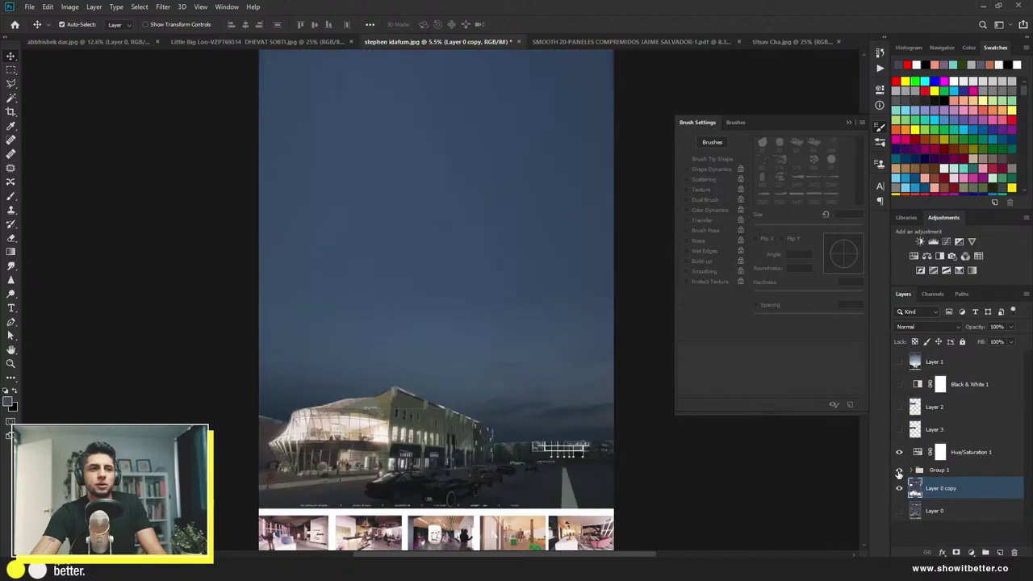
{"action": "left_click", "coordinate": [940, 471]}
{"action": "right_click", "coordinate": [898, 471]}
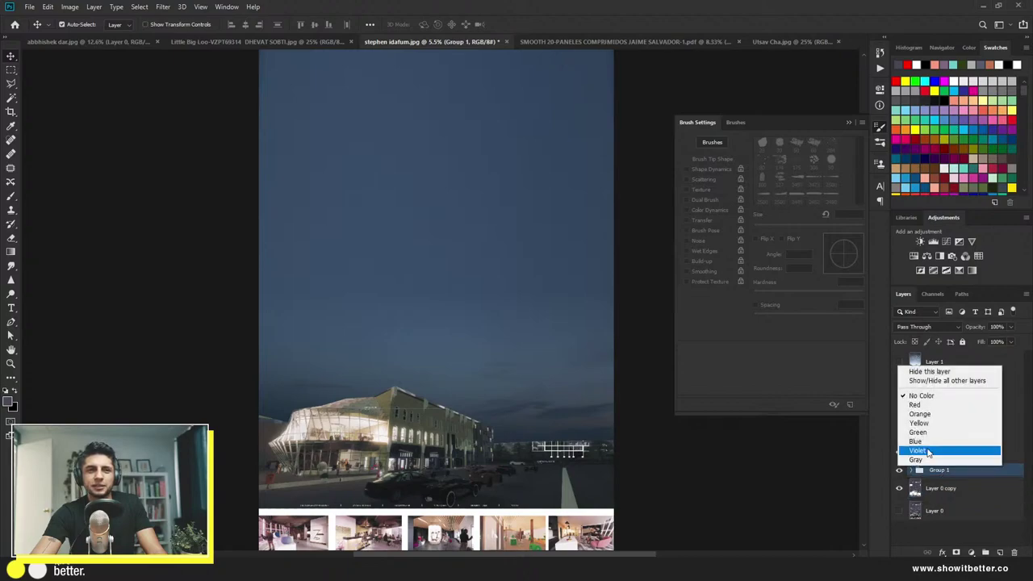
{"action": "left_click", "coordinate": [920, 442]}
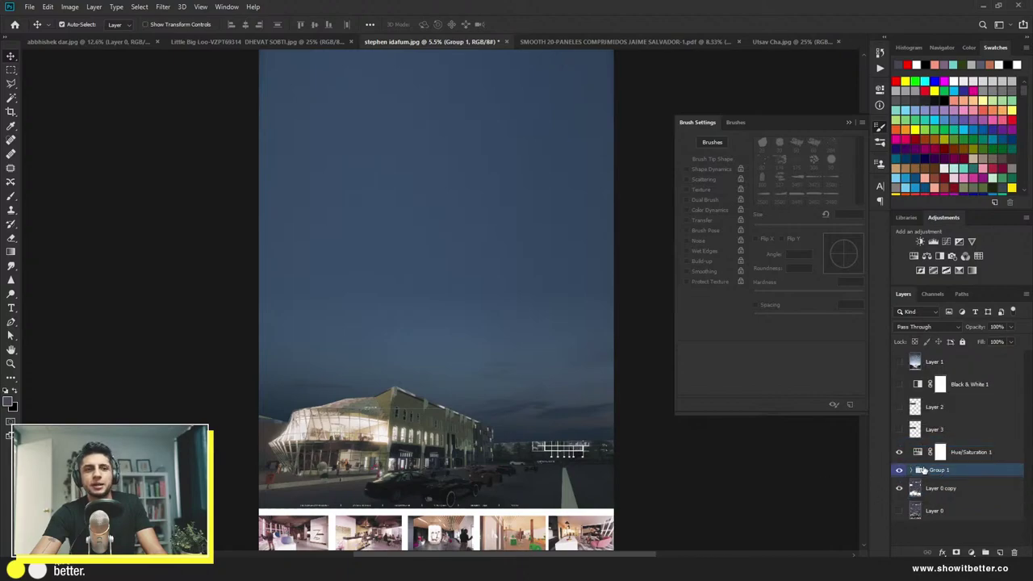
{"action": "key", "text": "ctrl+0"}
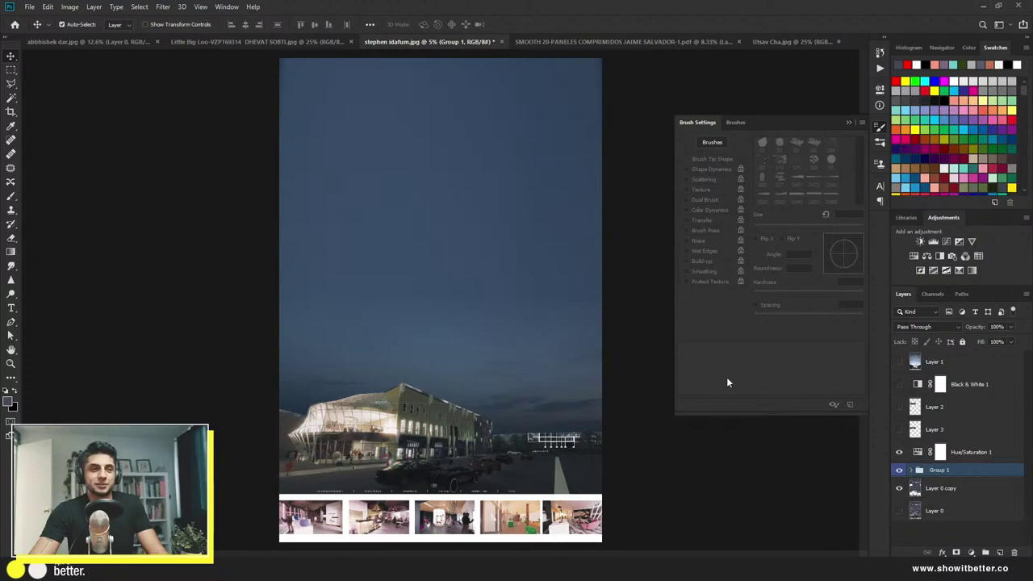
Step: Add a Brightness/Contrast adjustment above Group 1 with brightness raised to 41
{"action": "left_click", "coordinate": [919, 242]}
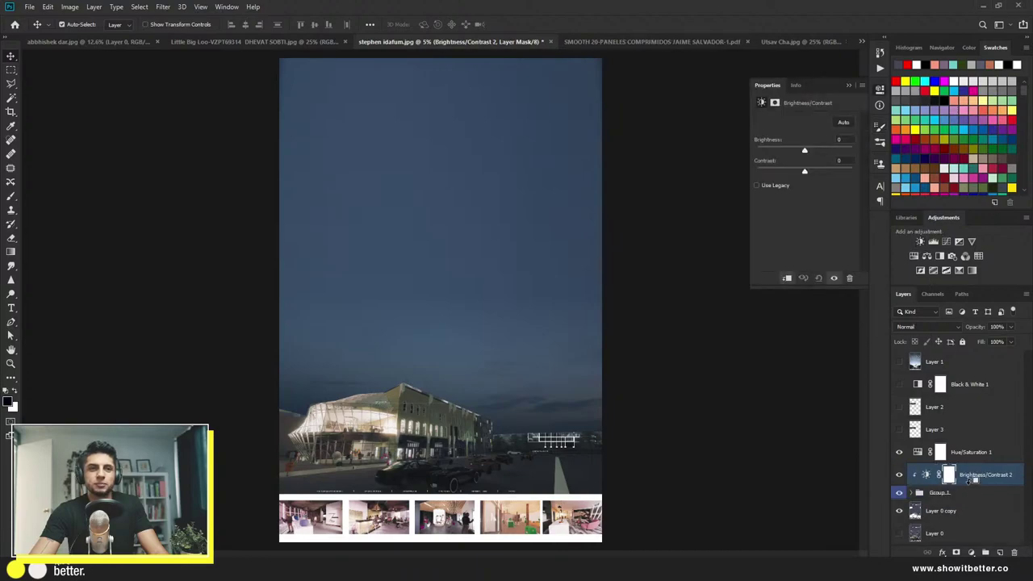
{"action": "left_click", "coordinate": [817, 151]}
{"action": "left_click", "coordinate": [819, 171]}
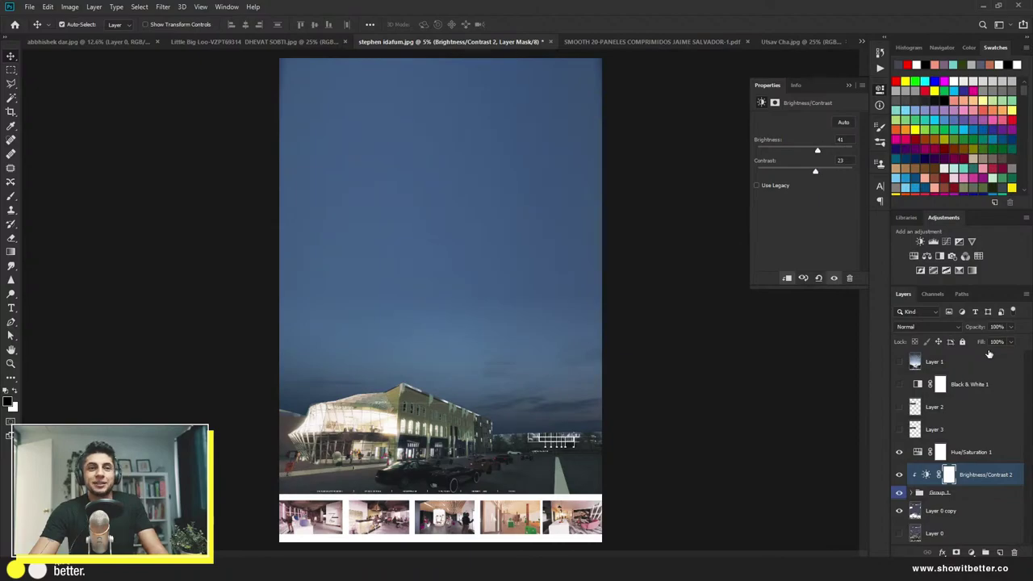
Step: Add a clipped Color Lookup using the Hilutite - Rec709 LUT and hide Layer 0 copy
{"action": "left_click", "coordinate": [978, 256]}
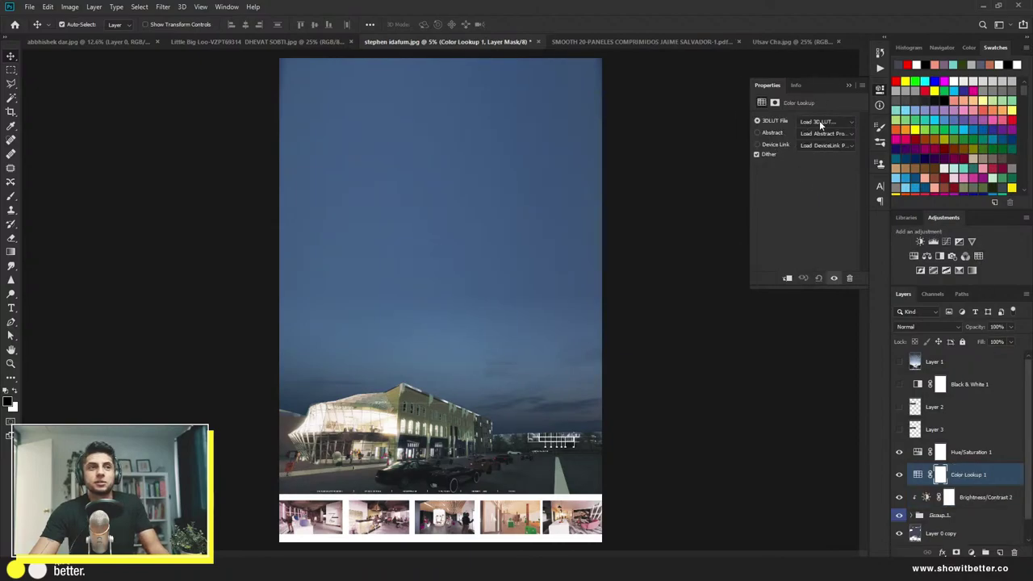
{"action": "left_click", "coordinate": [823, 121]}
{"action": "left_click", "coordinate": [810, 129]}
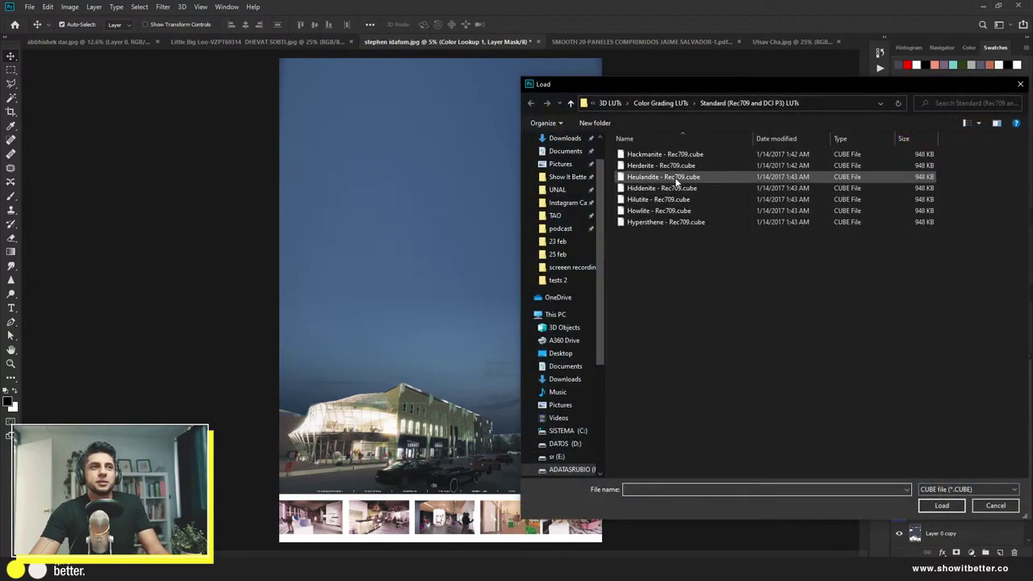
{"action": "double_click", "coordinate": [663, 176]}
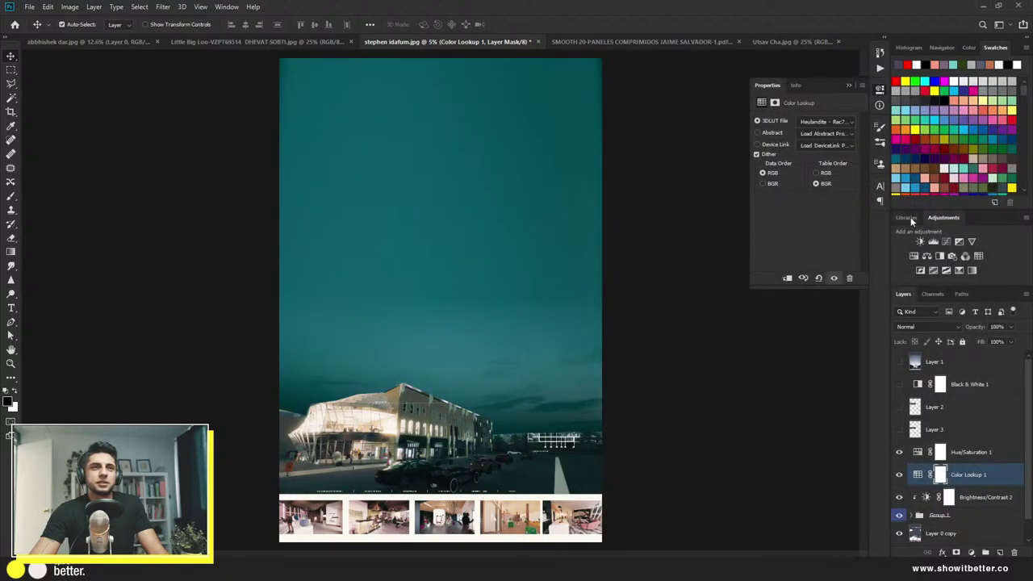
{"action": "left_click", "coordinate": [843, 123]}
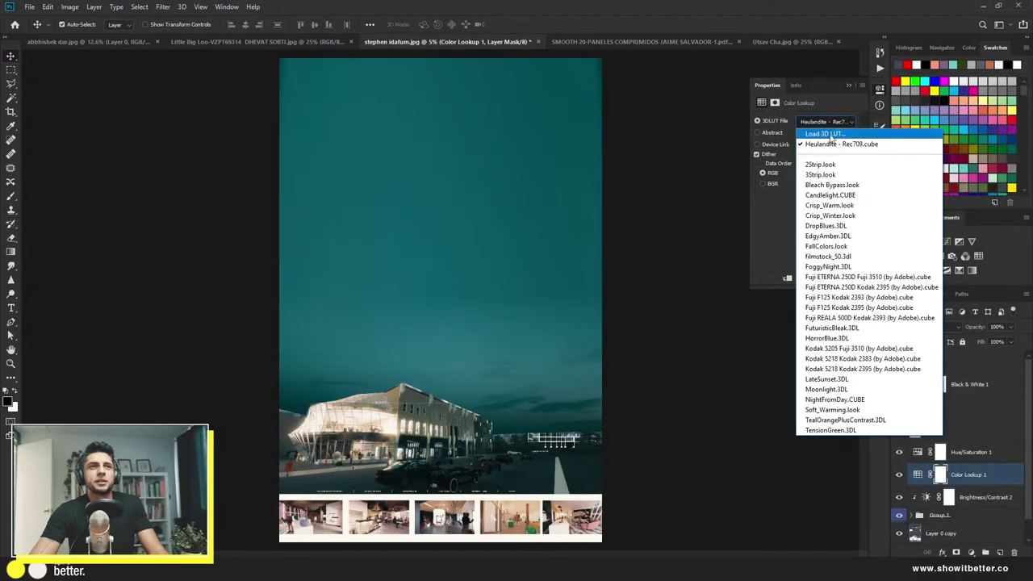
{"action": "left_click", "coordinate": [810, 125]}
{"action": "double_click", "coordinate": [717, 199]}
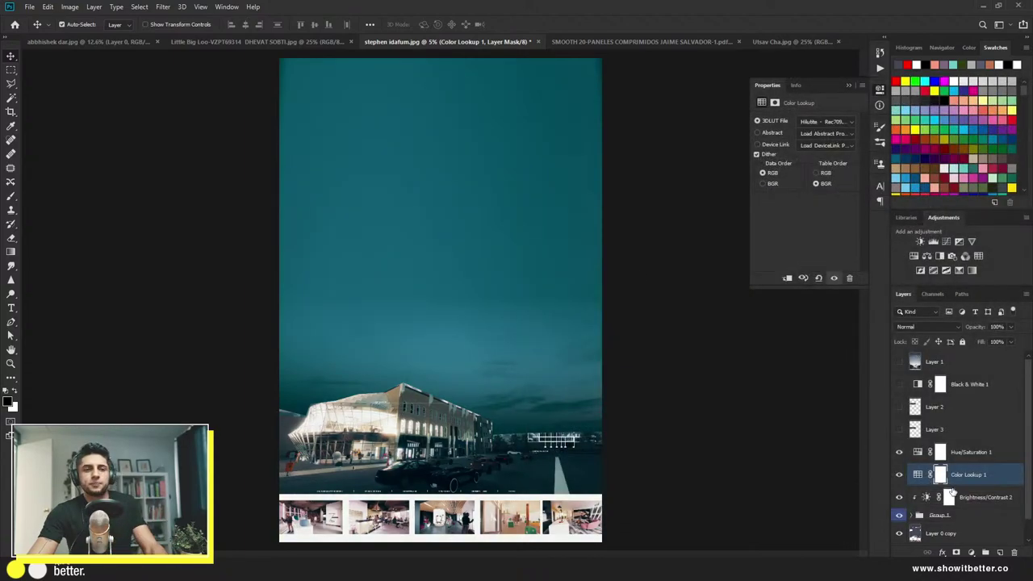
{"action": "left_click", "coordinate": [989, 484], "text": "alt"}
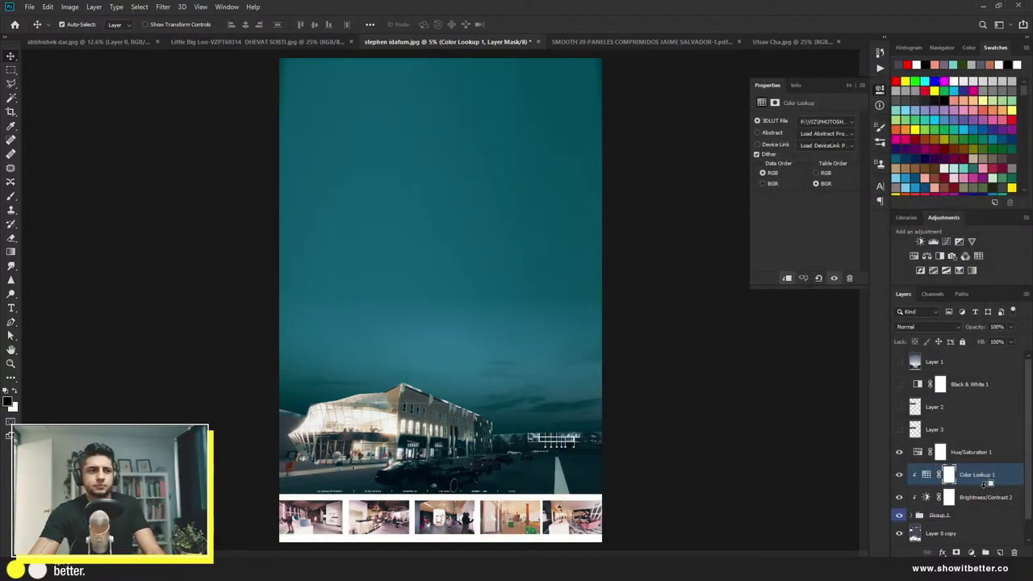
{"action": "left_click", "coordinate": [899, 535]}
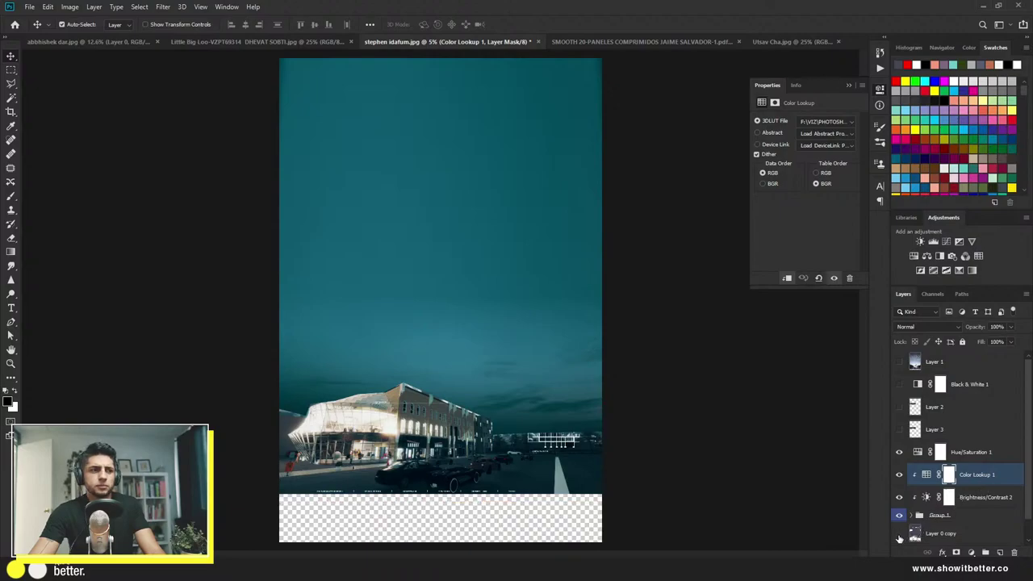
Step: Turn Layer 3's floor plans and elevations strip back on and zoom to inspect it
{"action": "scroll", "coordinate": [430, 459], "scroll_direction": "up", "scroll_amount": 5}
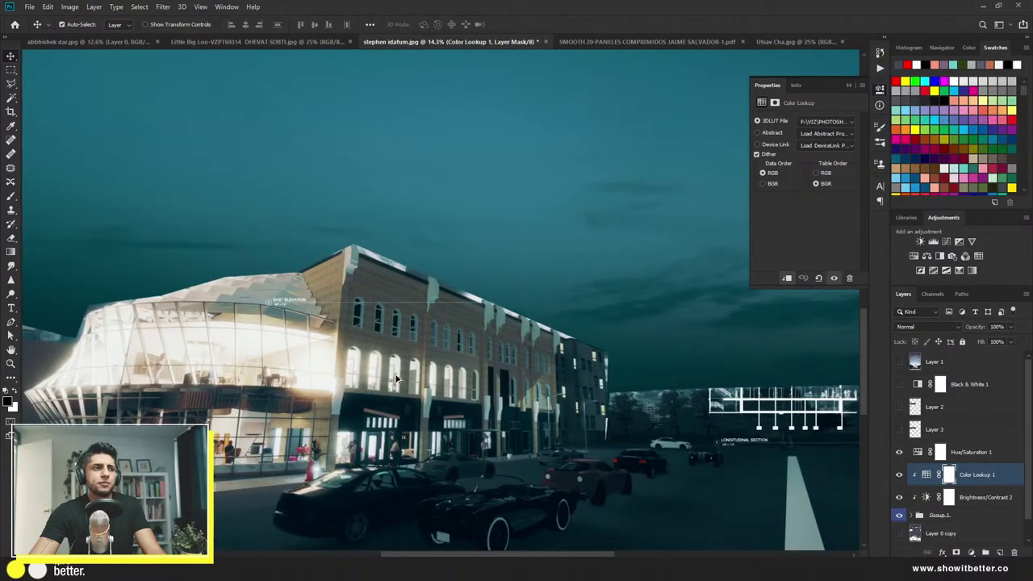
{"action": "scroll", "coordinate": [396, 377], "scroll_direction": "down", "scroll_amount": 5}
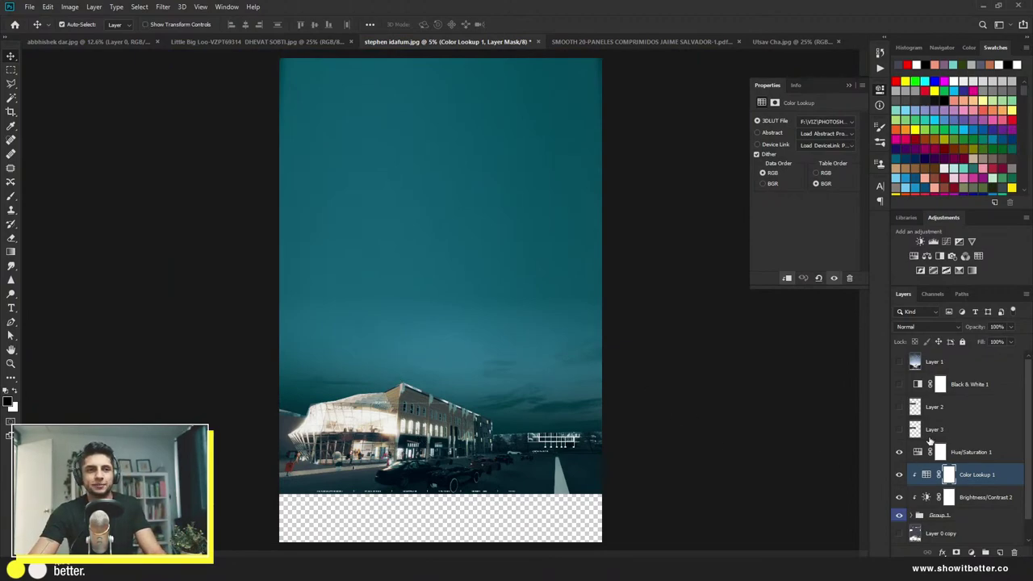
{"action": "left_click", "coordinate": [899, 430]}
{"action": "scroll", "coordinate": [285, 224], "scroll_direction": "up", "scroll_amount": 4}
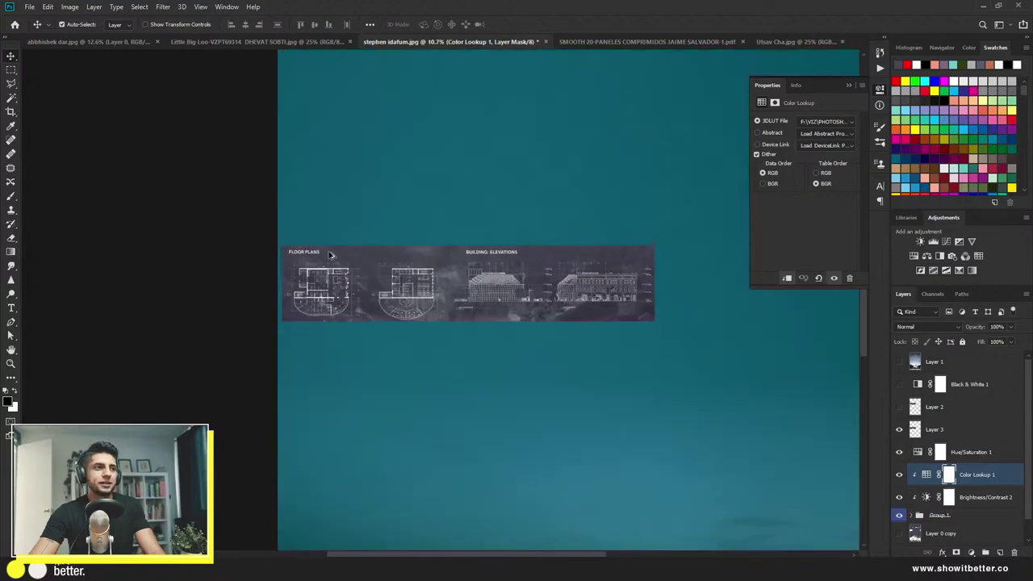
{"action": "scroll", "coordinate": [230, 305], "scroll_direction": "down", "scroll_amount": 3}
{"action": "scroll", "coordinate": [275, 288], "scroll_direction": "up", "scroll_amount": 3}
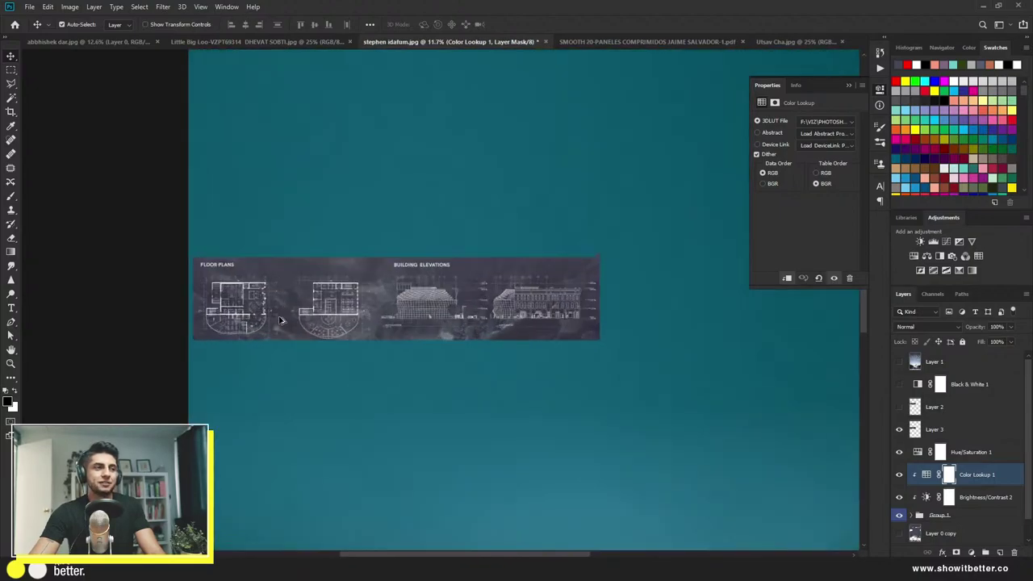
{"action": "scroll", "coordinate": [275, 288], "scroll_direction": "up", "scroll_amount": 1}
{"action": "scroll", "coordinate": [250, 282], "scroll_direction": "up", "scroll_amount": 2}
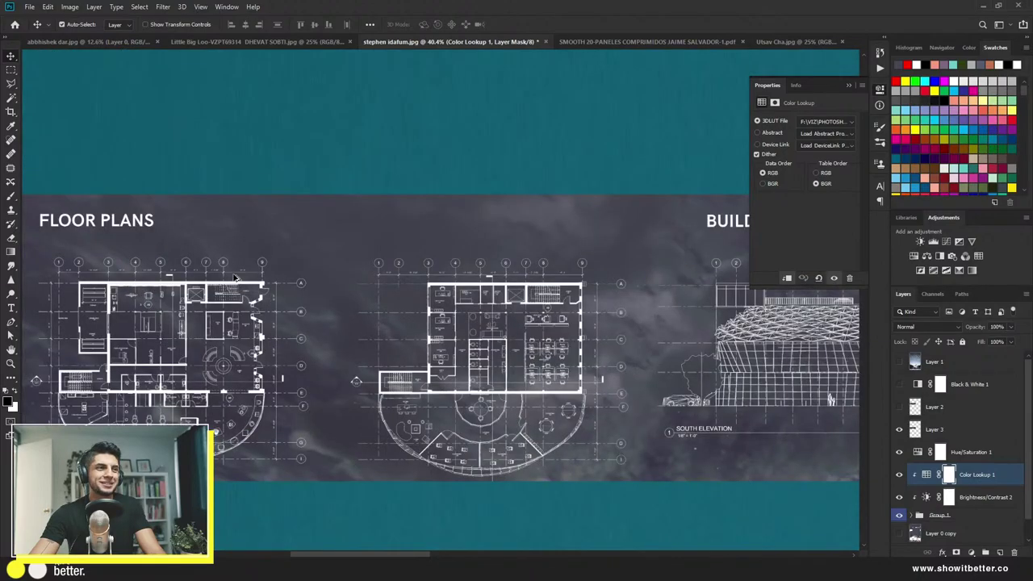
{"action": "scroll", "coordinate": [539, 291], "scroll_direction": "down", "scroll_amount": 1}
{"action": "scroll", "coordinate": [287, 312], "scroll_direction": "down", "scroll_amount": 3}
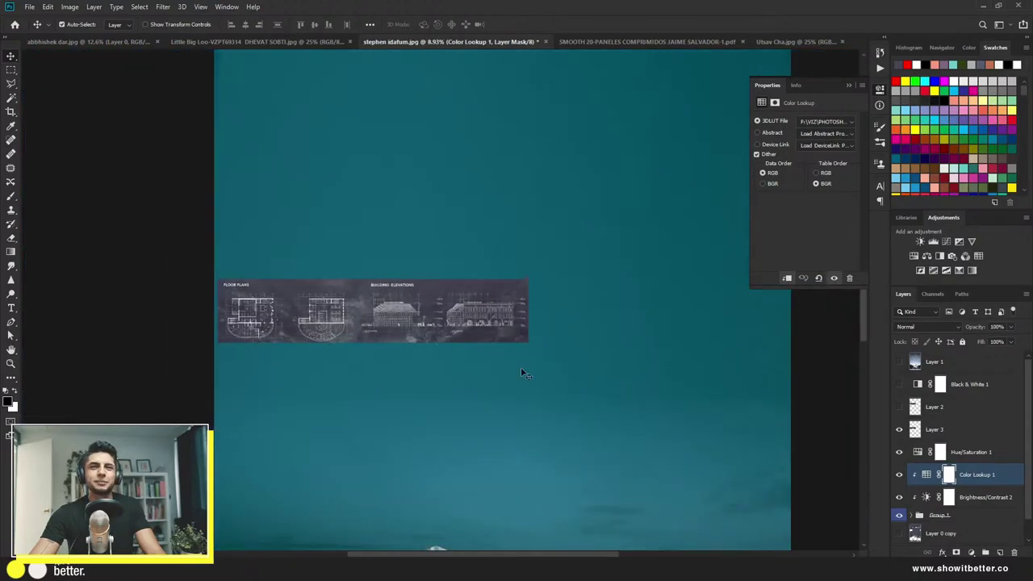
{"action": "left_click", "coordinate": [933, 326]}
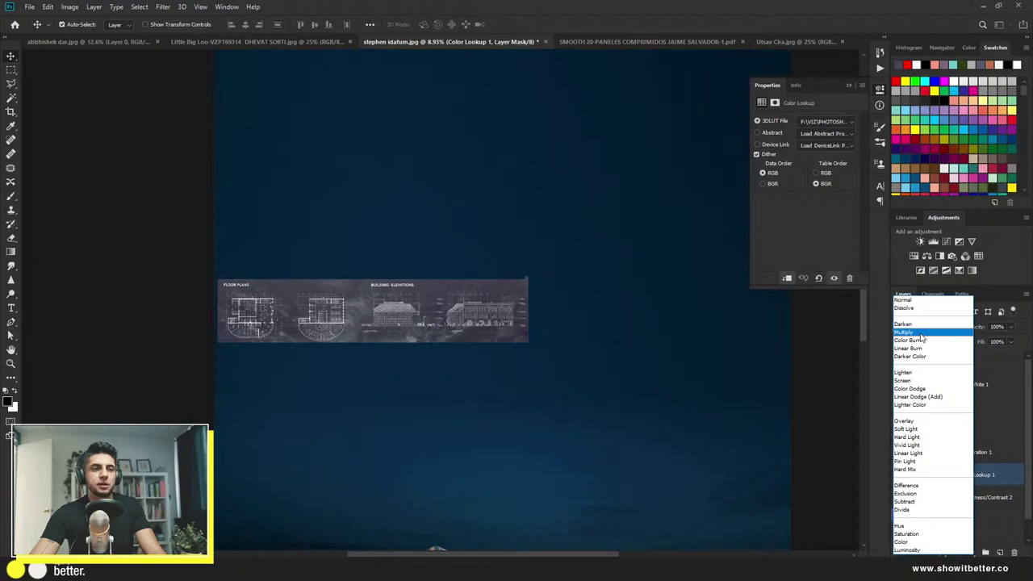
{"action": "left_click", "coordinate": [920, 337]}
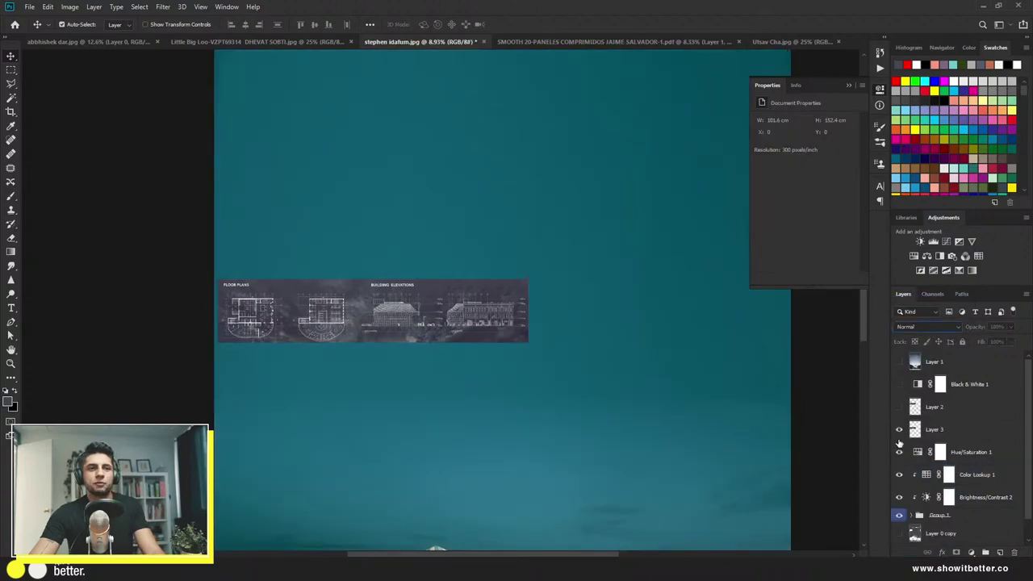
{"action": "left_click", "coordinate": [960, 429]}
{"action": "left_click", "coordinate": [916, 327]}
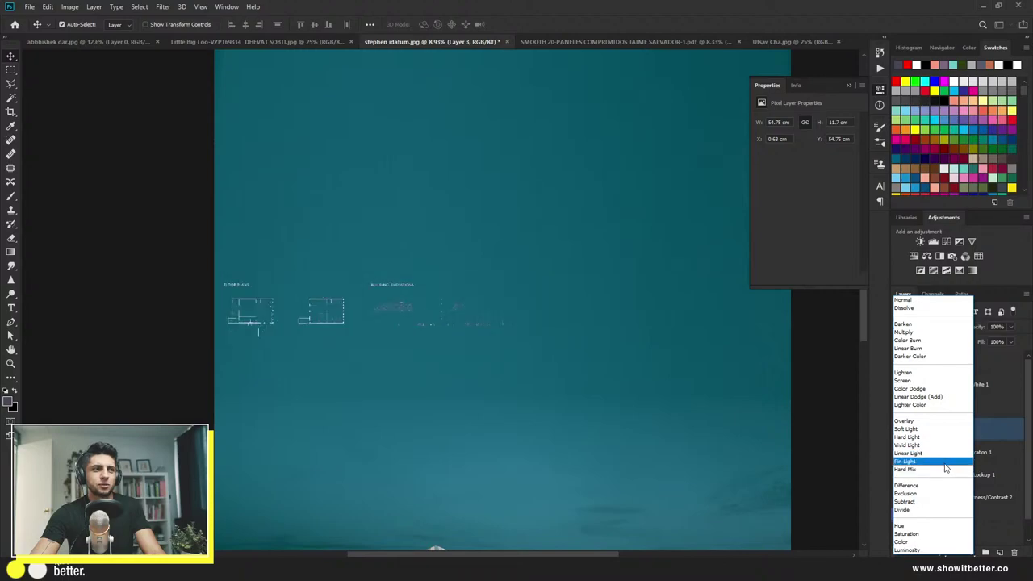
{"action": "left_click", "coordinate": [945, 464]}
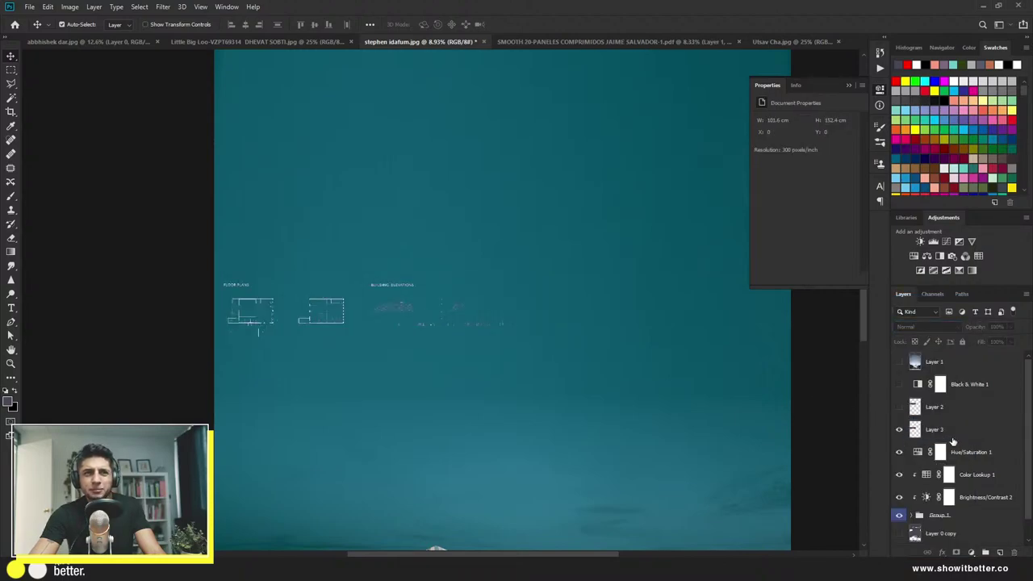
{"action": "scroll", "coordinate": [426, 343], "scroll_direction": "down", "scroll_amount": 2}
{"action": "key", "text": "ctrl+t"}
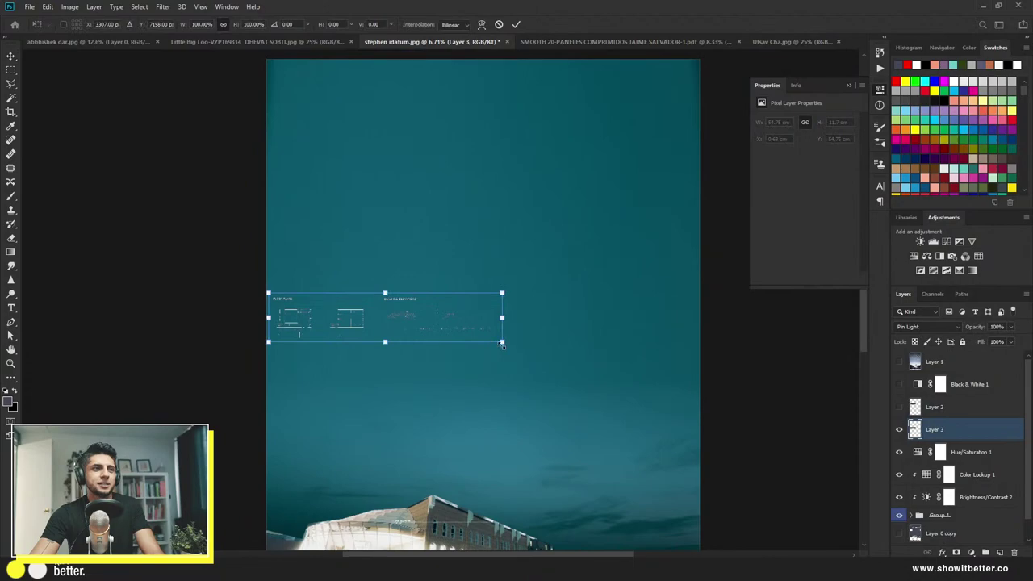
{"action": "left_click_drag", "start_coordinate": [504, 345], "coordinate": [684, 392]}
{"action": "key", "text": "Return"}
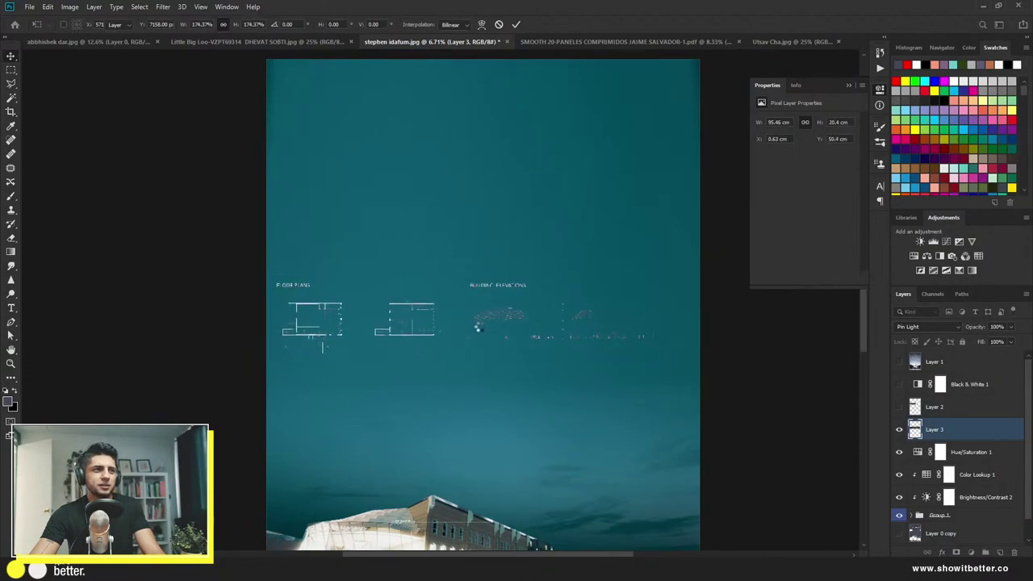
{"action": "scroll", "coordinate": [466, 329], "scroll_direction": "up", "scroll_amount": 3}
{"action": "scroll", "coordinate": [467, 328], "scroll_direction": "down", "scroll_amount": 4}
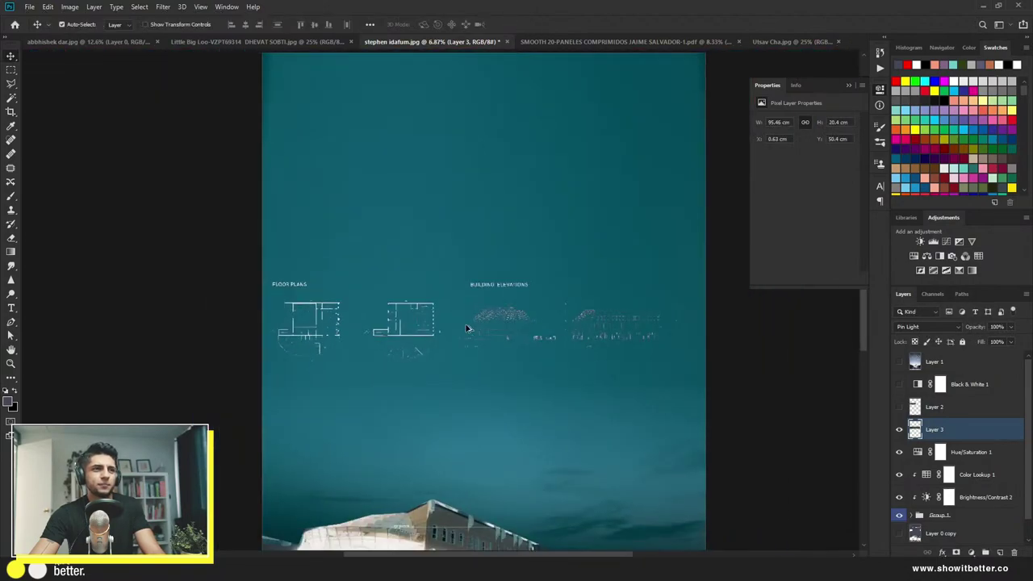
{"action": "scroll", "coordinate": [472, 287], "scroll_direction": "down", "scroll_amount": 1}
{"action": "scroll", "coordinate": [473, 287], "scroll_direction": "up", "scroll_amount": 1}
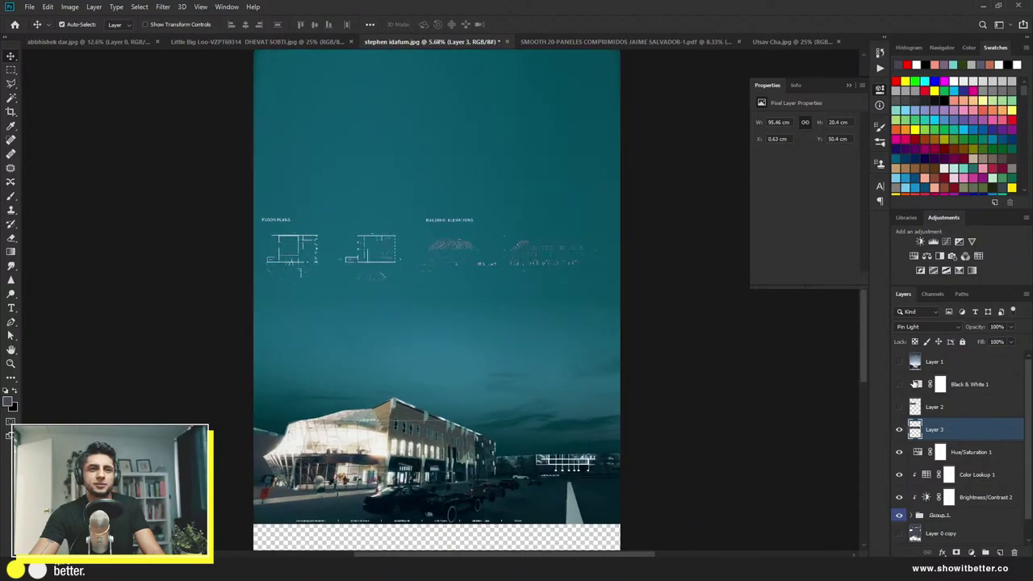
{"action": "left_click", "coordinate": [918, 327]}
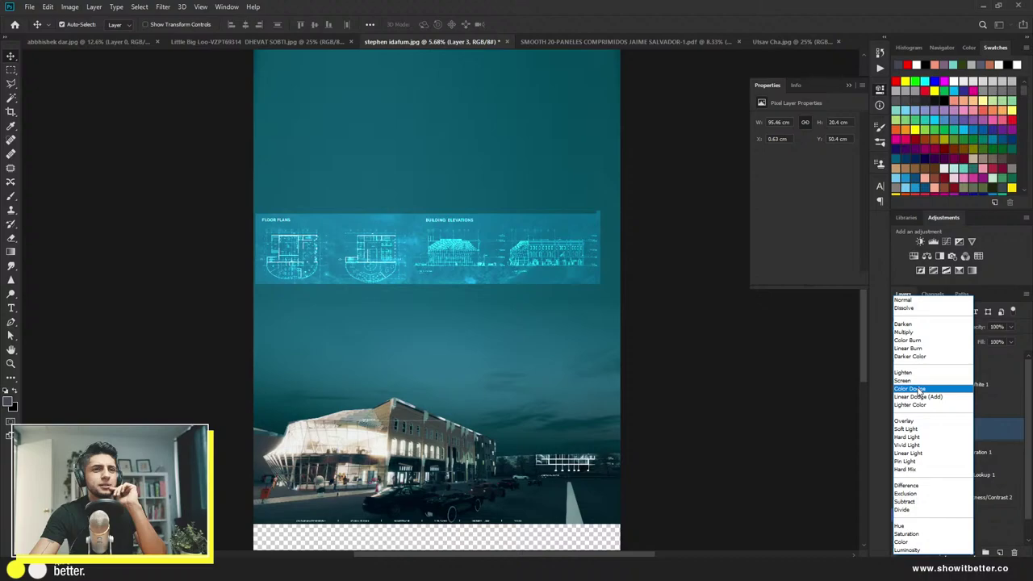
{"action": "left_click", "coordinate": [855, 388]}
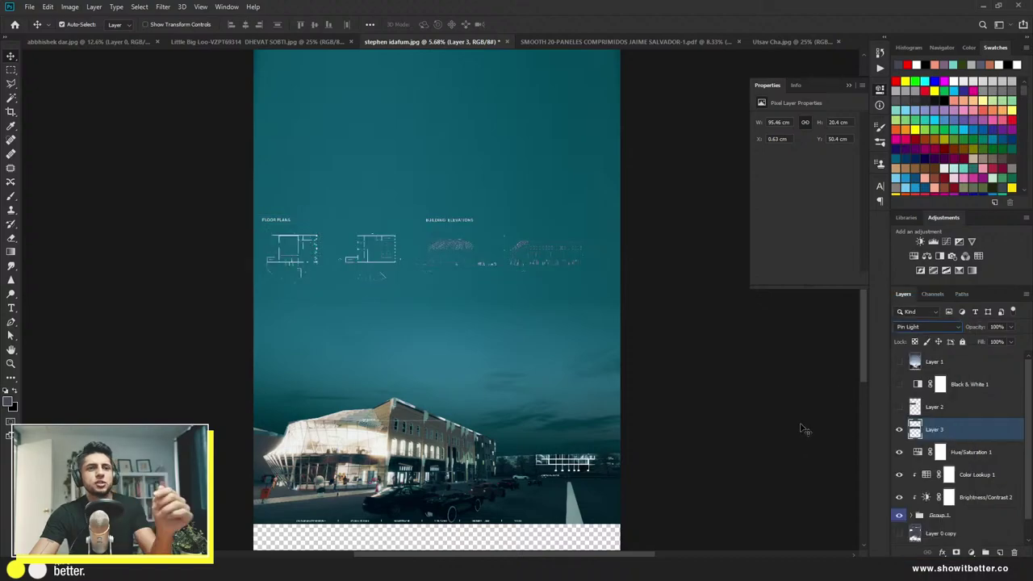
Step: Desaturate the plans strip with Hue/Saturation at Saturation -100
{"action": "key", "text": "ctrl+u"}
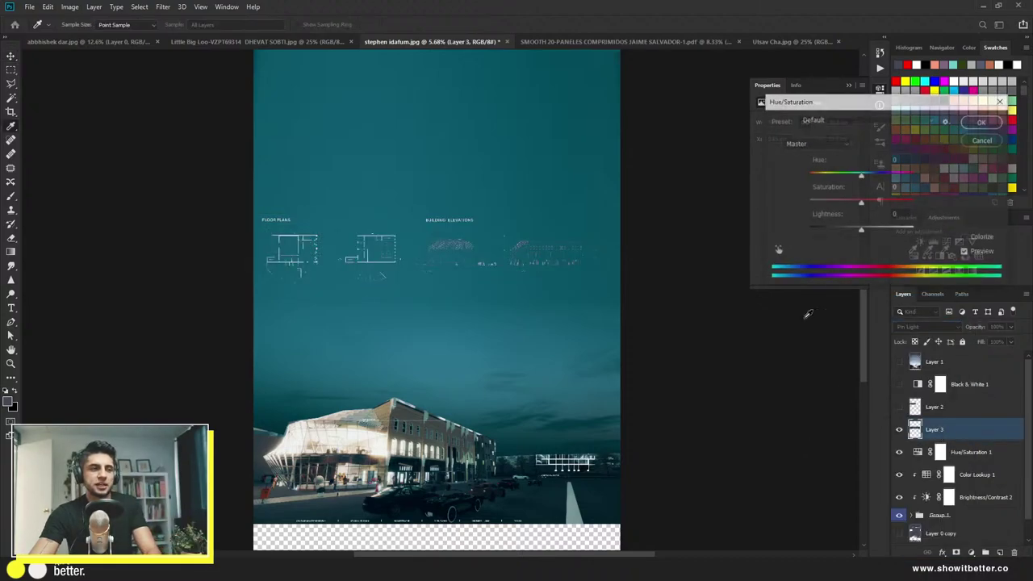
{"action": "left_click_drag", "start_coordinate": [837, 203], "coordinate": [796, 210]}
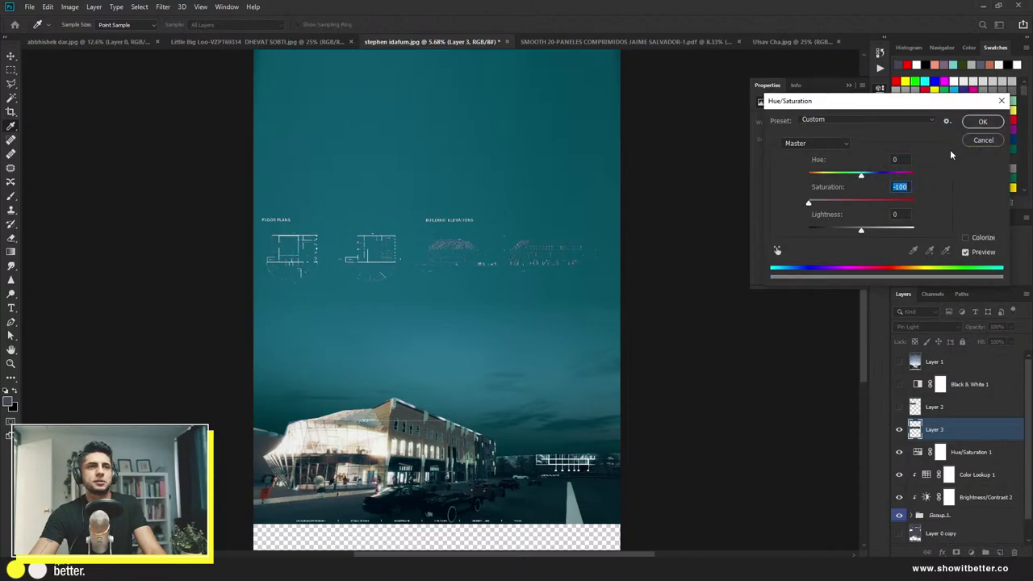
{"action": "key", "text": "Return"}
{"action": "left_click", "coordinate": [926, 327]}
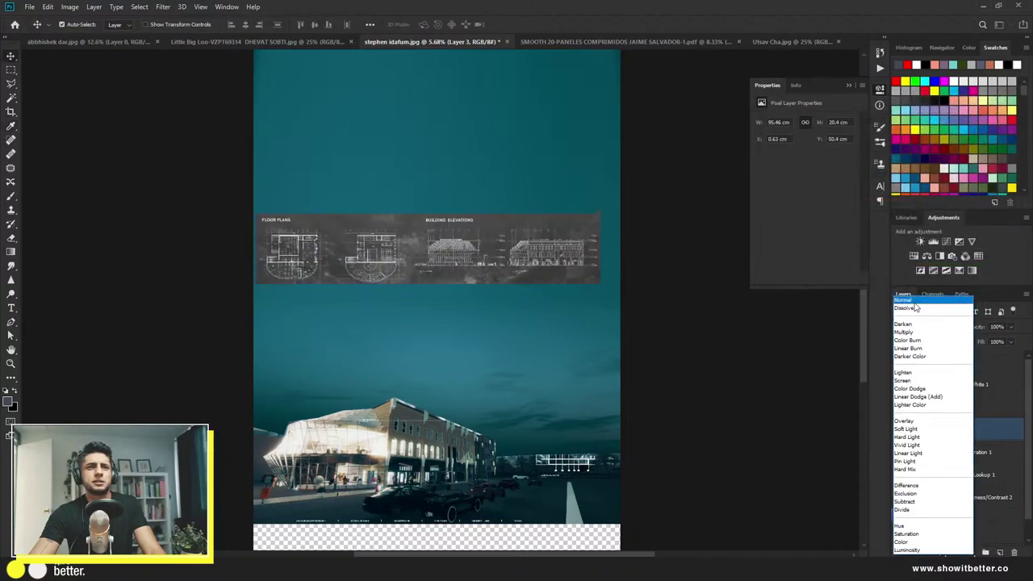
{"action": "key", "text": "Escape"}
{"action": "left_click", "coordinate": [799, 352]}
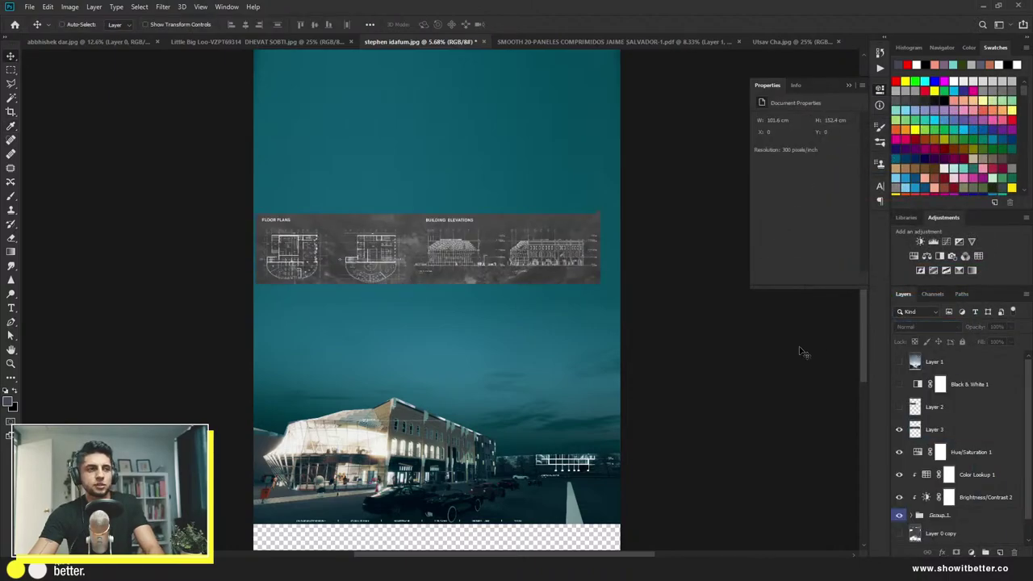
Step: Apply Levels to Layer 3 with black input 71/99 and white input 207
{"action": "left_click", "coordinate": [929, 434]}
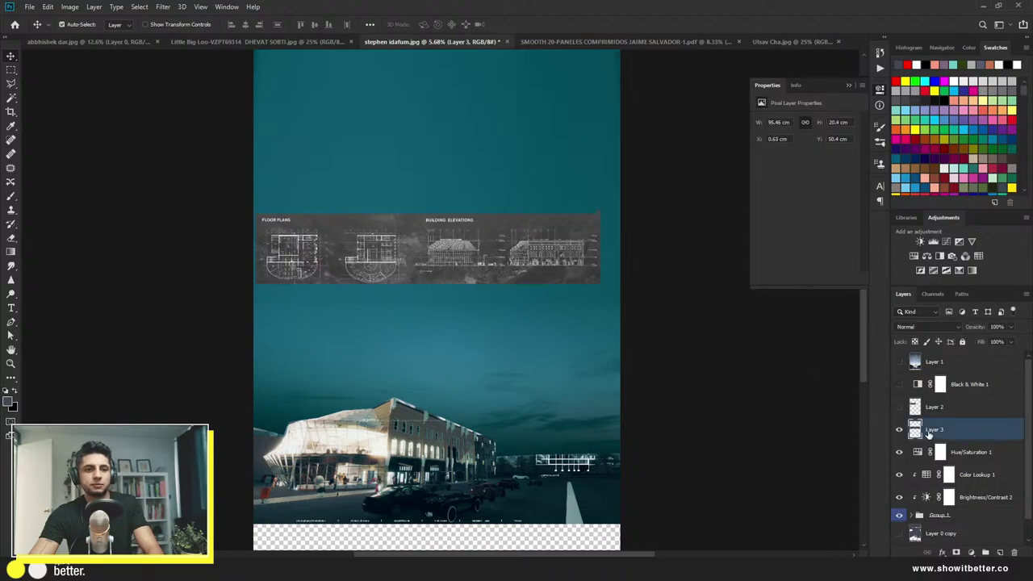
{"action": "key", "text": "ctrl+l"}
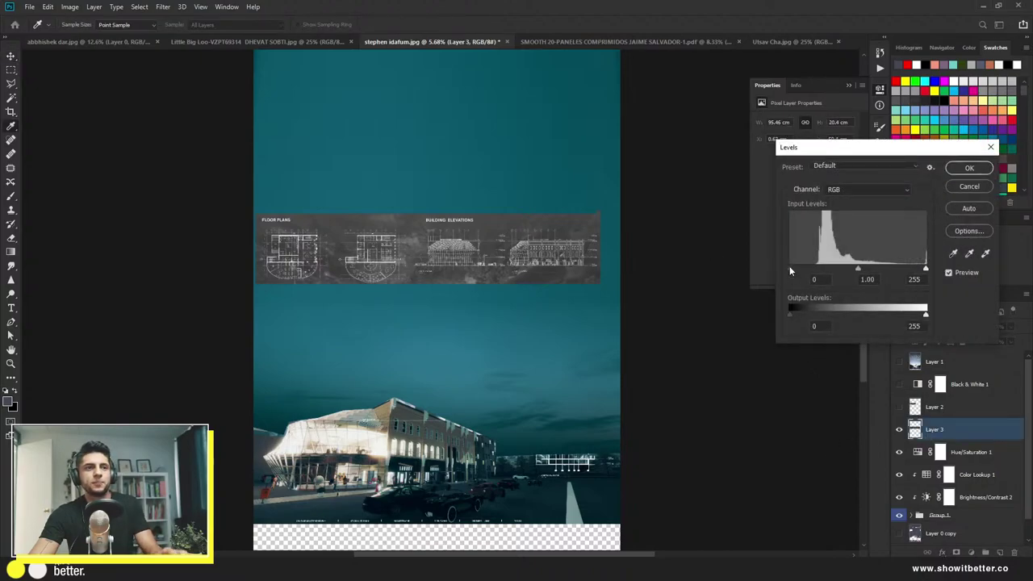
{"action": "left_click_drag", "start_coordinate": [789, 267], "coordinate": [827, 267]}
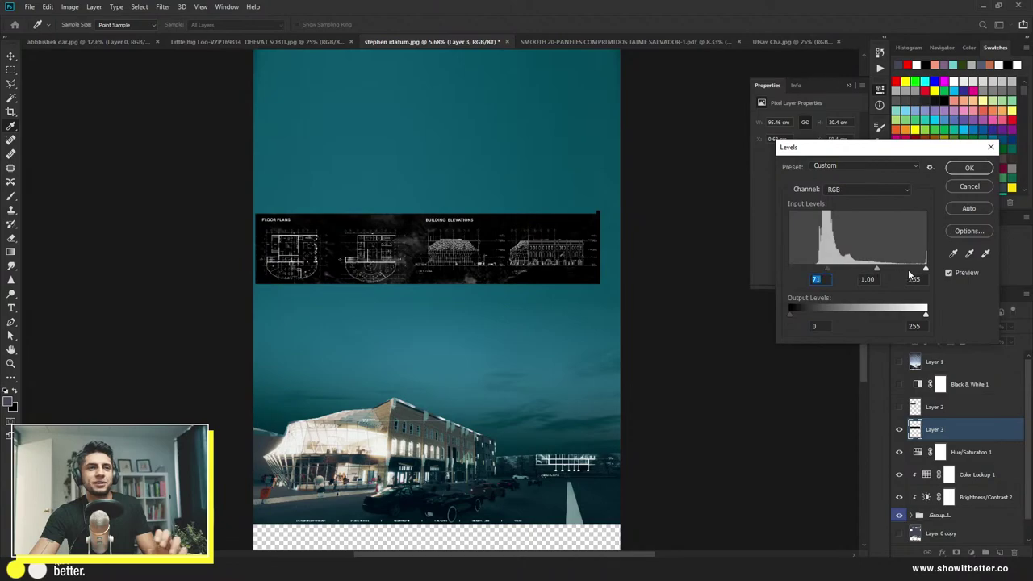
{"action": "left_click_drag", "start_coordinate": [927, 269], "coordinate": [899, 270]}
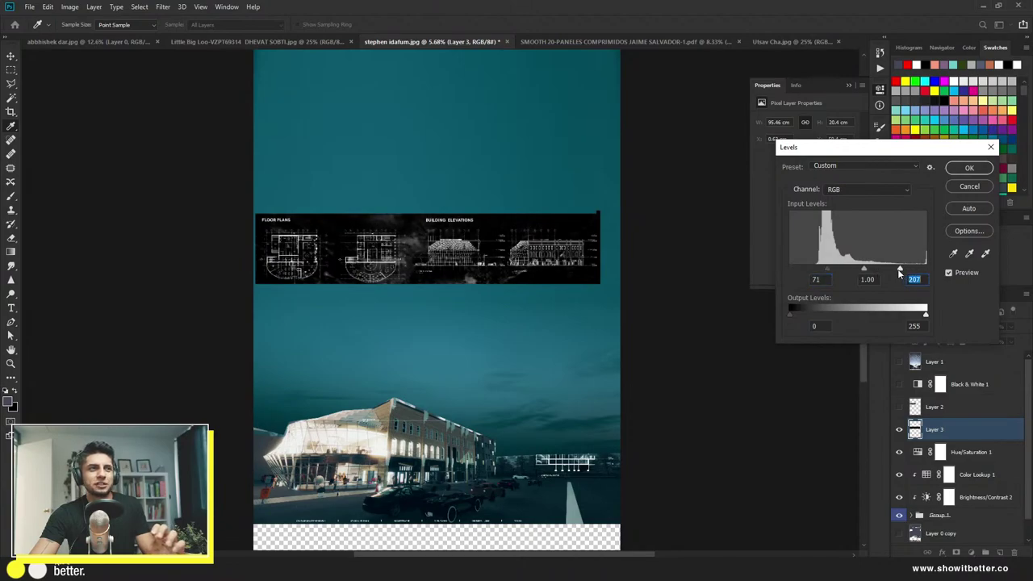
{"action": "left_click_drag", "start_coordinate": [826, 271], "coordinate": [843, 271]}
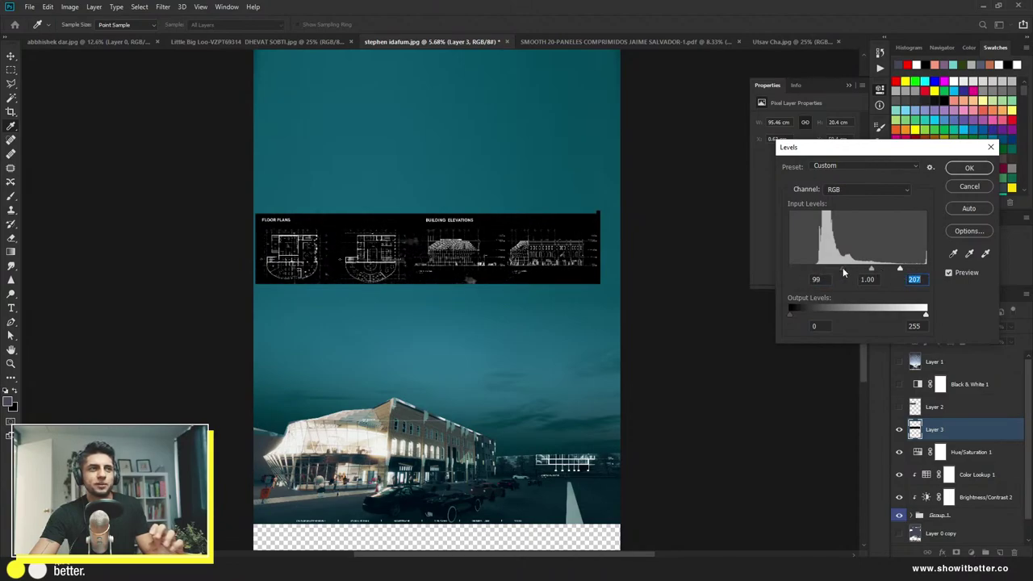
{"action": "left_click", "coordinate": [847, 273]}
{"action": "left_click", "coordinate": [973, 167]}
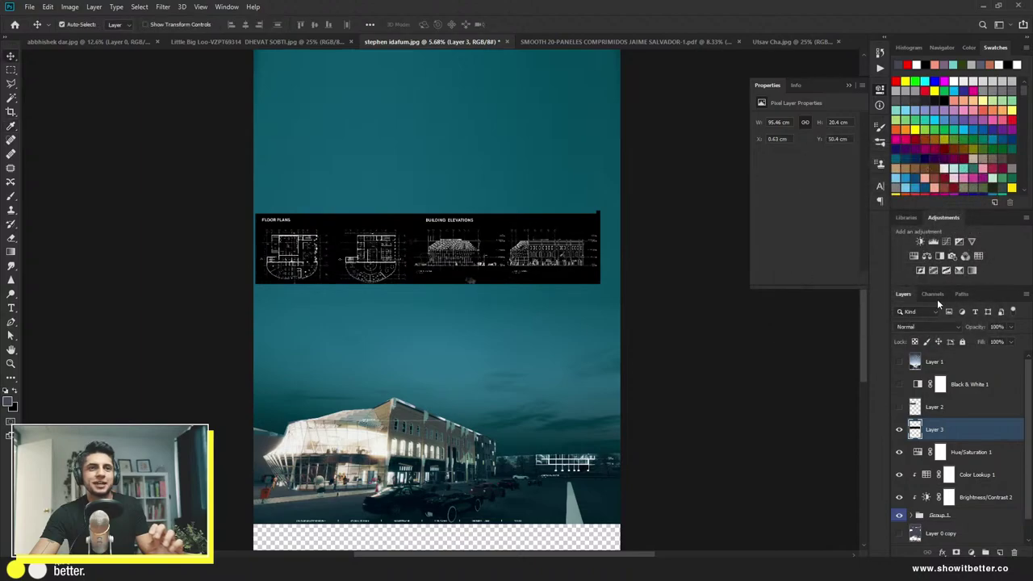
Step: Invert the plans strip and set its blend mode to Divide
{"action": "left_click", "coordinate": [928, 326]}
{"action": "left_click", "coordinate": [801, 367]}
{"action": "key", "text": "v"}
{"action": "key", "text": "ctrl+z"}
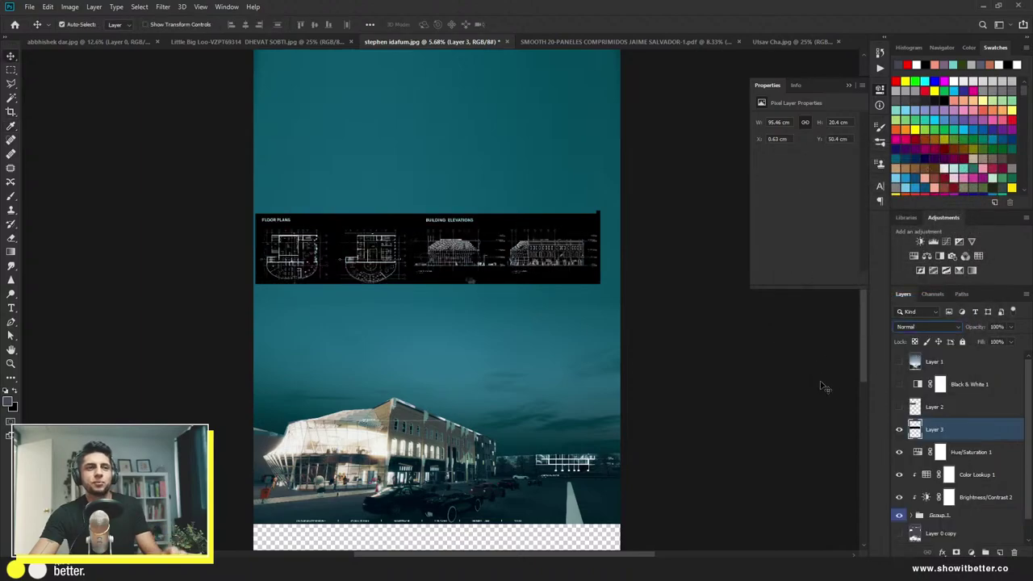
{"action": "key", "text": "ctrl+i"}
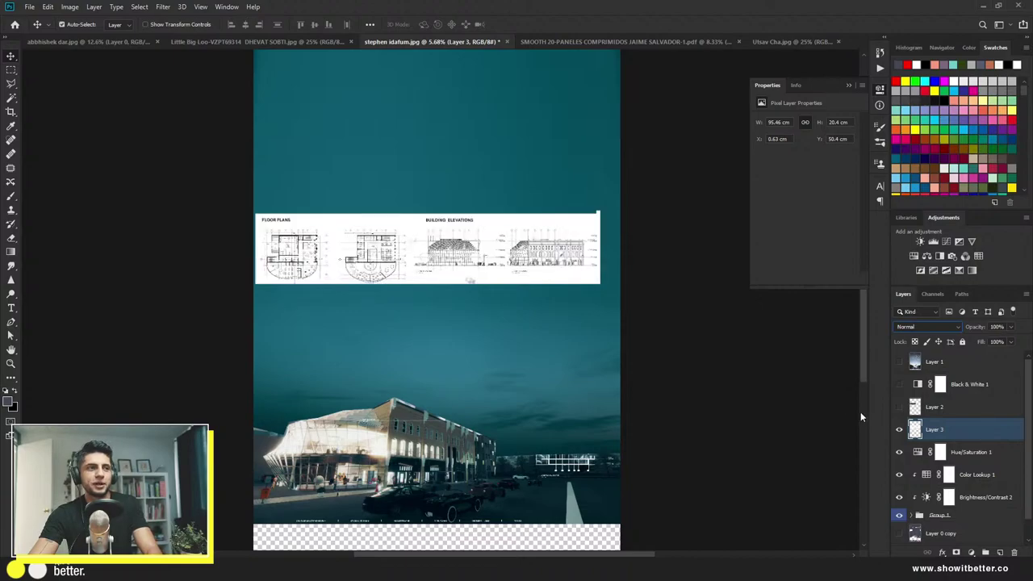
{"action": "left_click", "coordinate": [928, 326]}
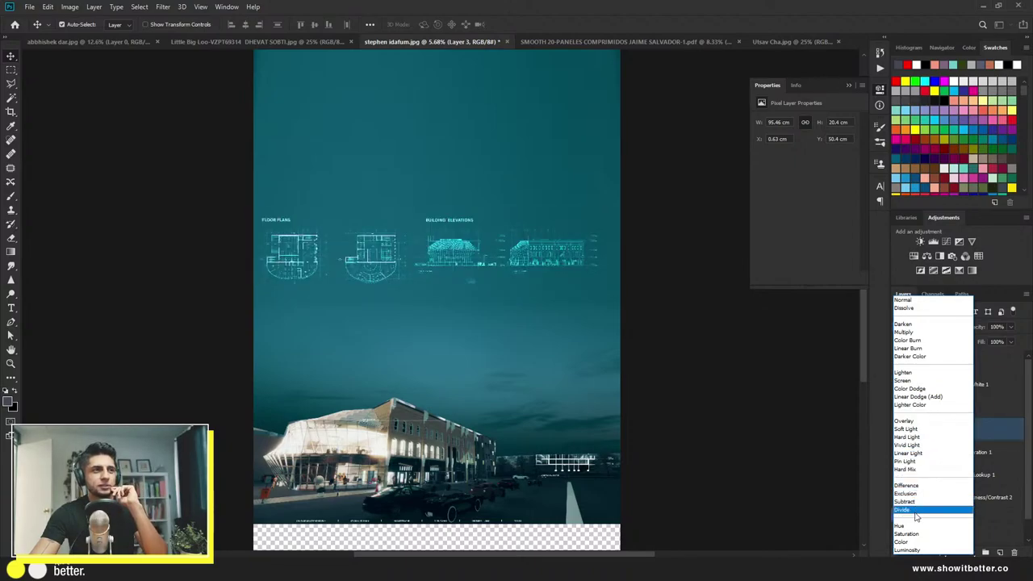
{"action": "left_click", "coordinate": [912, 510]}
{"action": "left_click", "coordinate": [810, 449]}
{"action": "scroll", "coordinate": [385, 298], "scroll_direction": "down", "scroll_amount": 2}
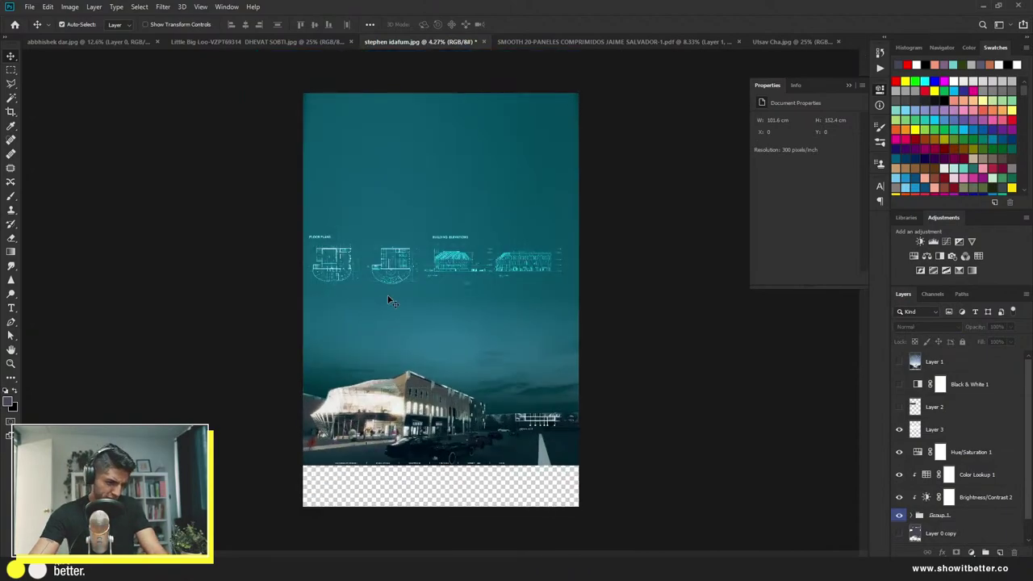
Step: Show Layer 2 and stretch the diagrams panel wider with Free Transform
{"action": "left_click", "coordinate": [899, 407]}
{"action": "left_click", "coordinate": [936, 407]}
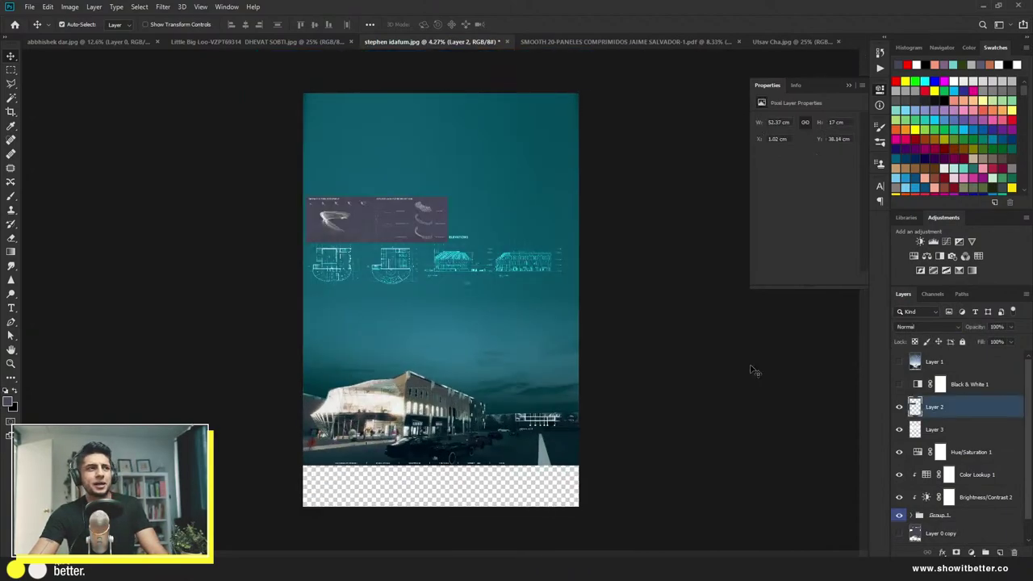
{"action": "scroll", "coordinate": [355, 210], "scroll_direction": "up", "scroll_amount": 3}
{"action": "scroll", "coordinate": [355, 210], "scroll_direction": "down", "scroll_amount": 3}
{"action": "key", "text": "ctrl+t"}
{"action": "left_click_drag", "start_coordinate": [449, 212], "coordinate": [576, 212]}
{"action": "key", "text": "Return"}
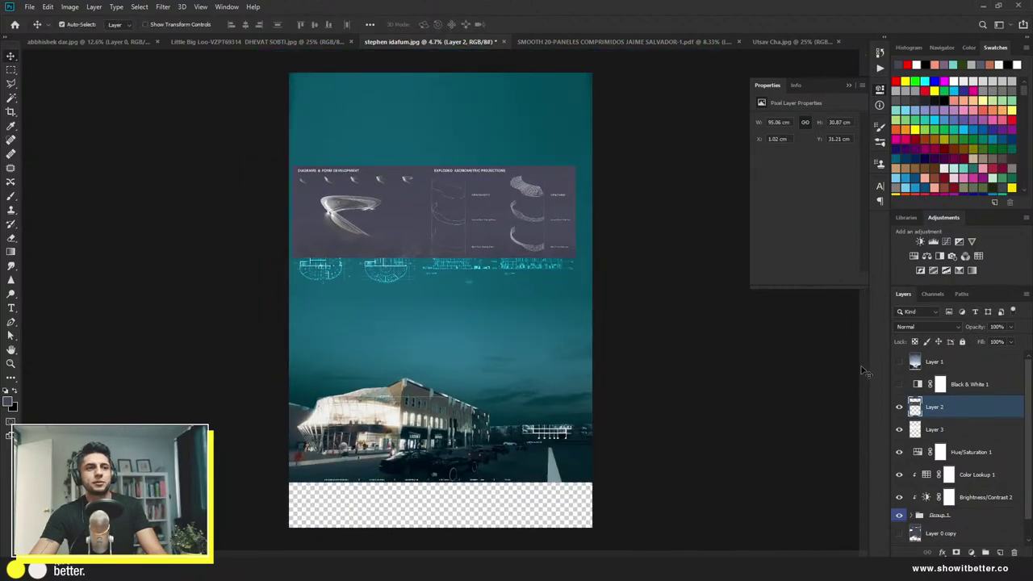
Step: Remove all colour from the diagrams panel with Hue/Saturation
{"action": "left_click", "coordinate": [927, 326]}
{"action": "left_click", "coordinate": [805, 312]}
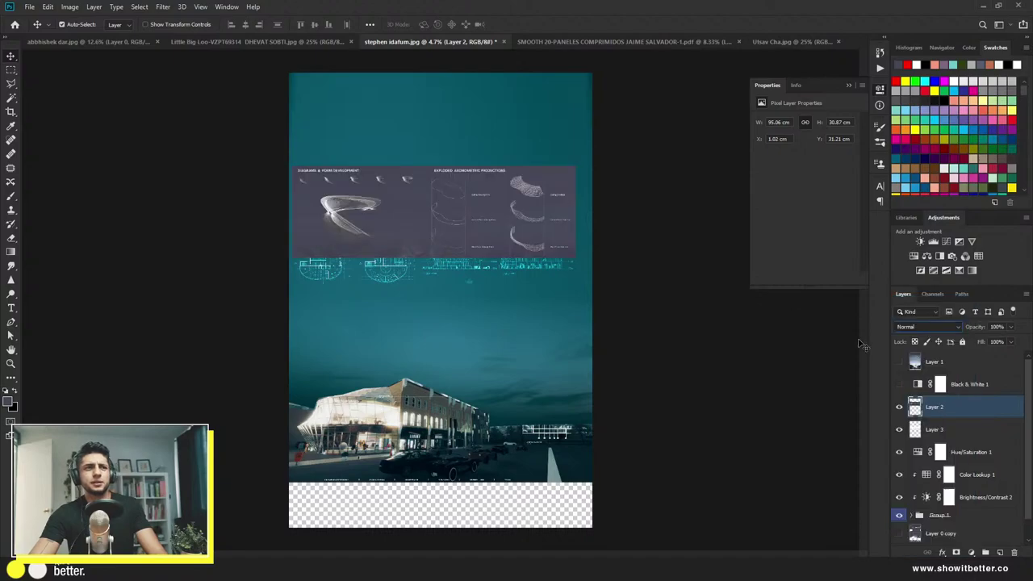
{"action": "left_click", "coordinate": [806, 389]}
{"action": "left_click", "coordinate": [912, 408]}
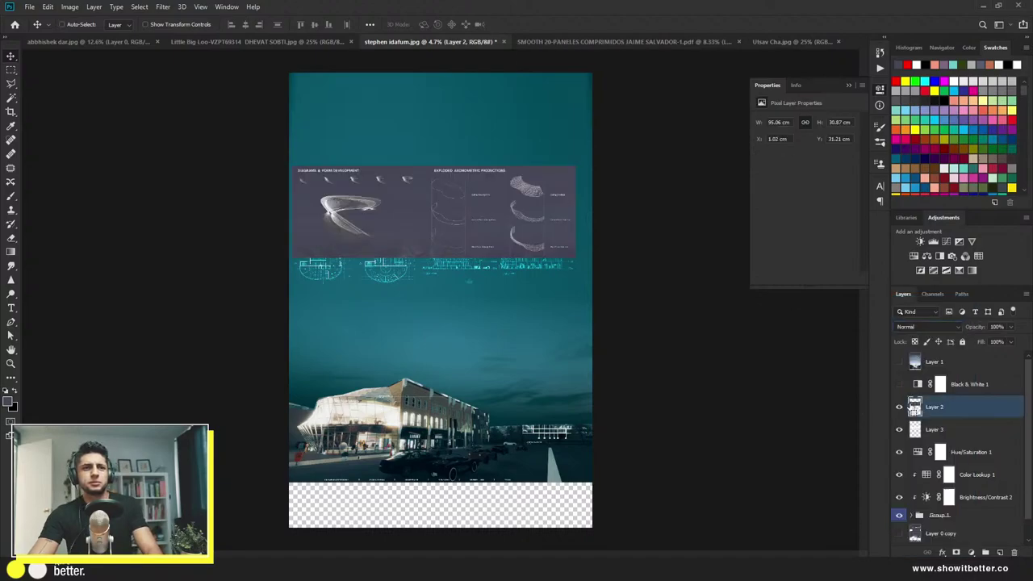
{"action": "key", "text": "ctrl+u"}
{"action": "left_click_drag", "start_coordinate": [861, 201], "coordinate": [803, 210]}
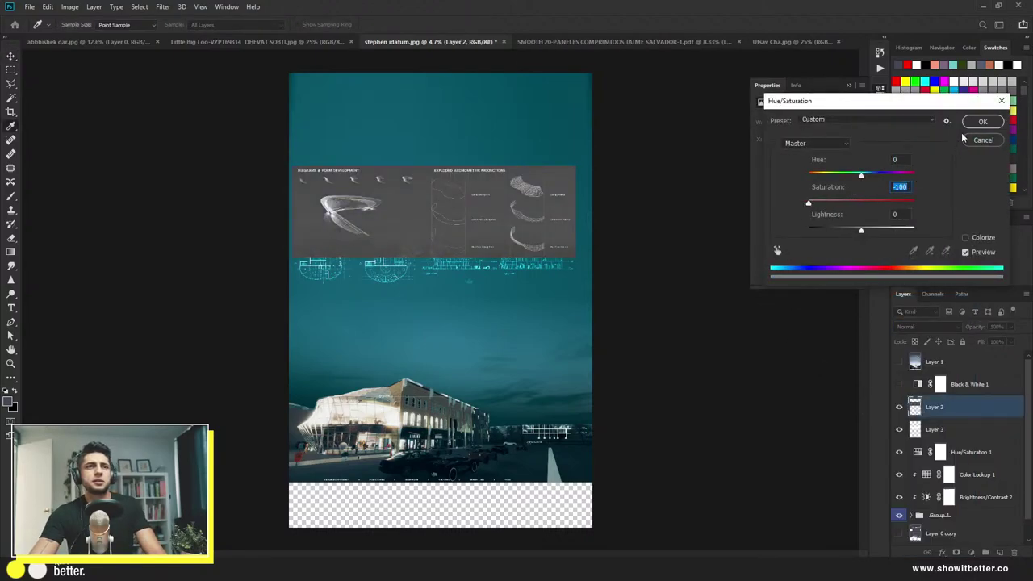
{"action": "left_click", "coordinate": [981, 122]}
Step: Apply Levels to the diagrams, invert them, and blend them with Divide
{"action": "key", "text": "ctrl+l"}
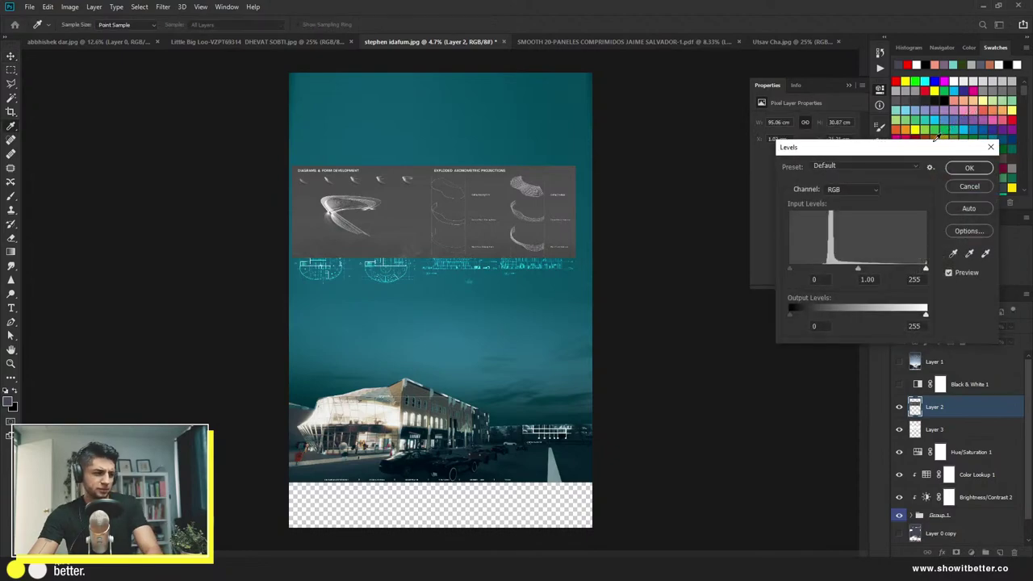
{"action": "left_click_drag", "start_coordinate": [794, 268], "coordinate": [832, 267]}
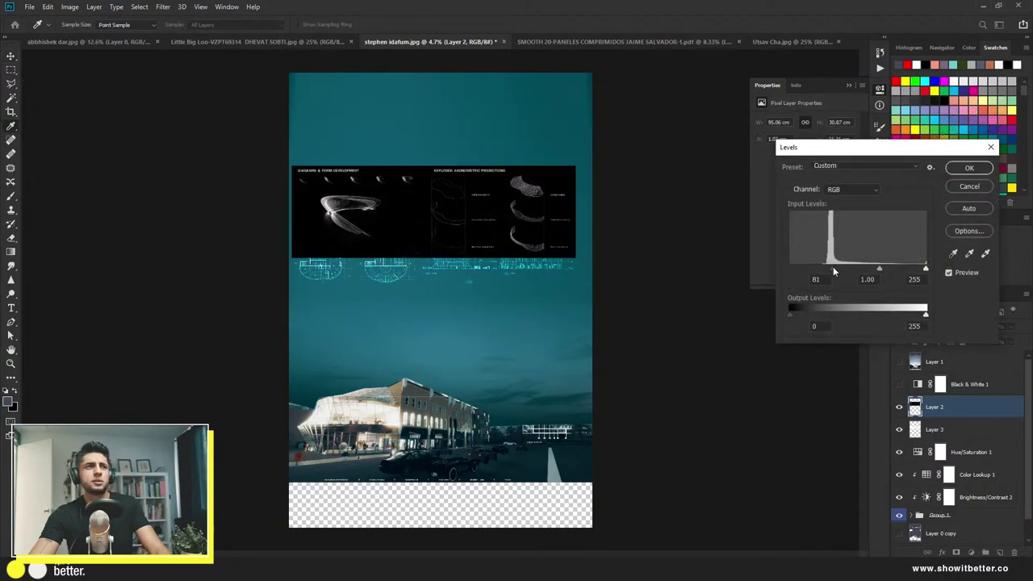
{"action": "left_click_drag", "start_coordinate": [925, 268], "coordinate": [901, 269]}
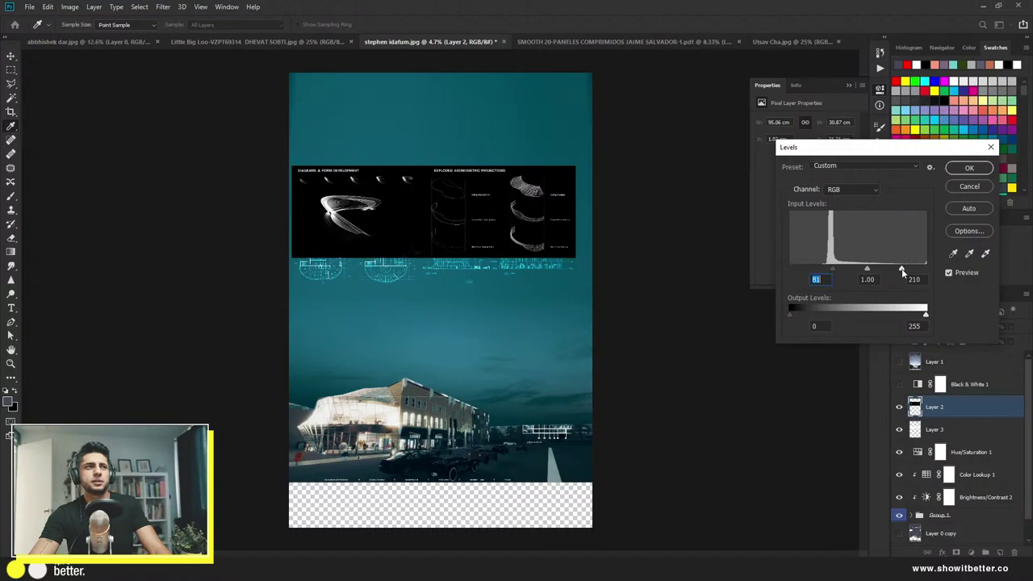
{"action": "left_click", "coordinate": [977, 169]}
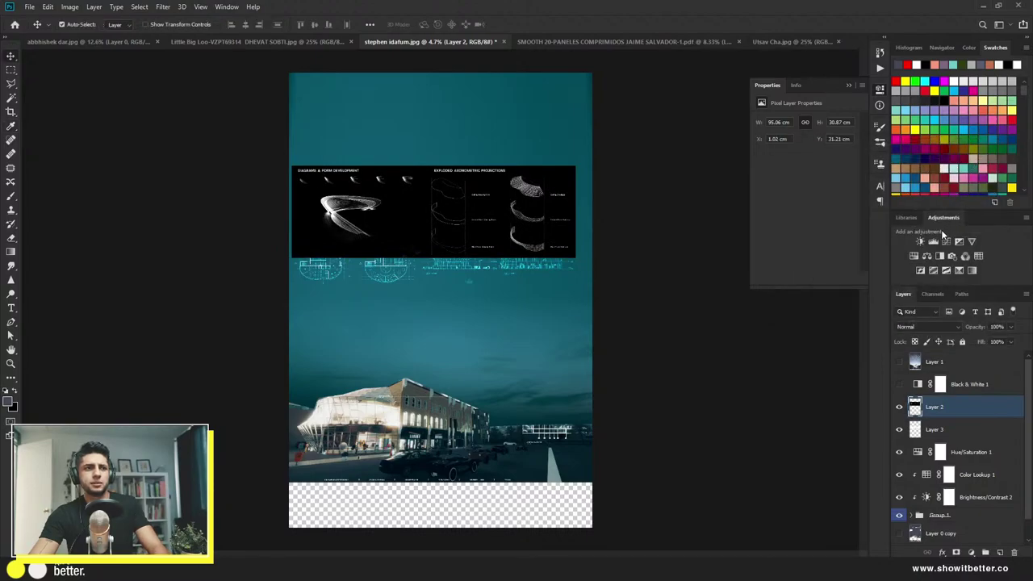
{"action": "key", "text": "ctrl+i"}
{"action": "left_click", "coordinate": [927, 327]}
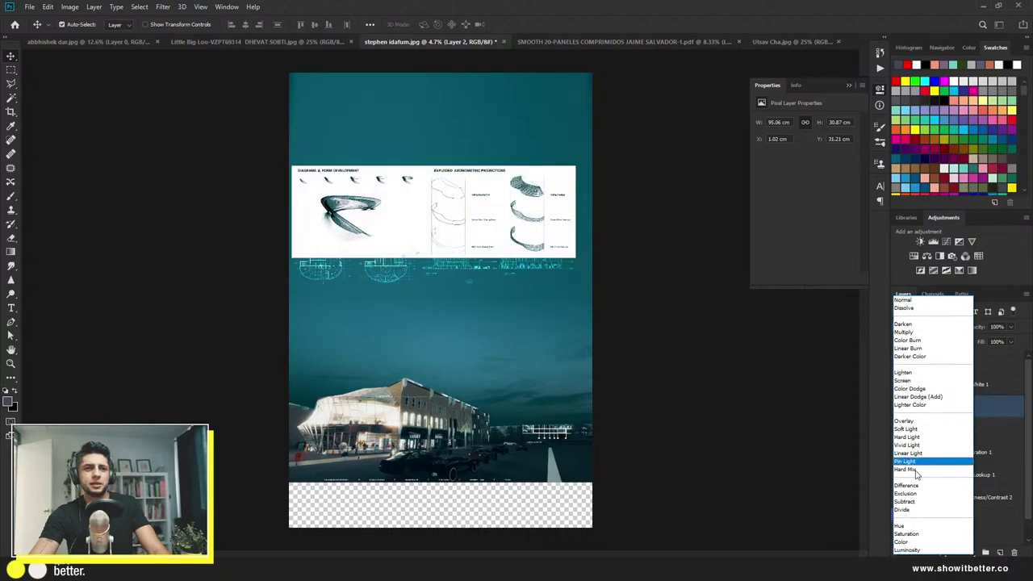
{"action": "left_click", "coordinate": [903, 510]}
Step: Move the floor plans lower and the diagrams up above them
{"action": "left_click", "coordinate": [698, 366]}
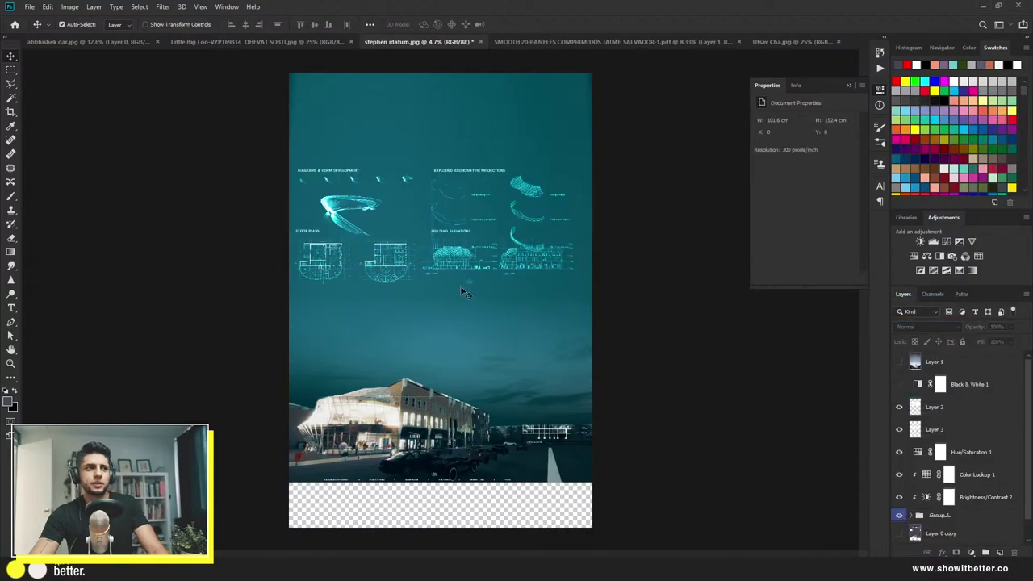
{"action": "left_click_drag", "start_coordinate": [393, 276], "coordinate": [389, 305]}
{"action": "left_click_drag", "start_coordinate": [425, 243], "coordinate": [441, 214]}
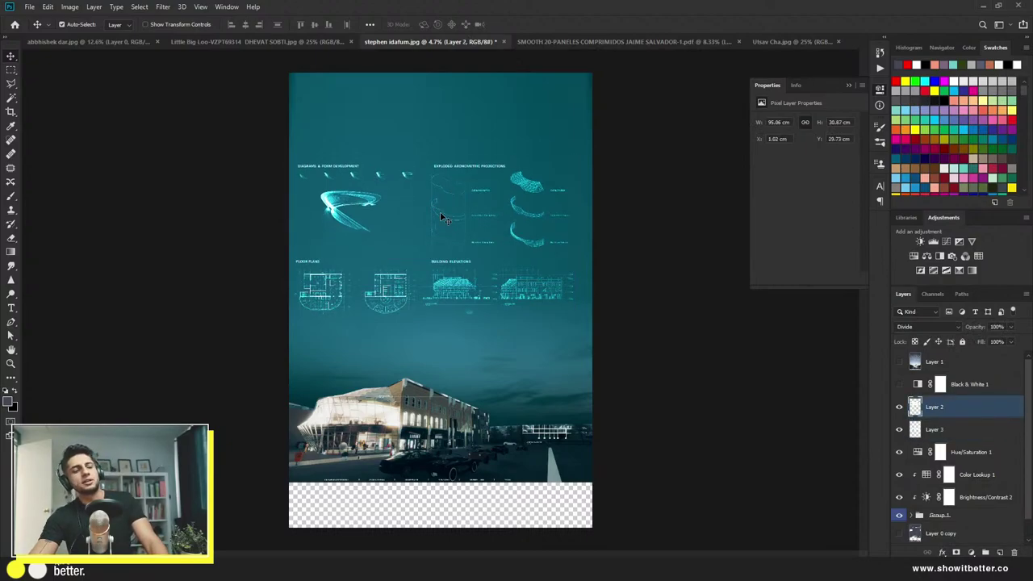
{"action": "scroll", "coordinate": [938, 512], "scroll_direction": "down", "scroll_amount": 1}
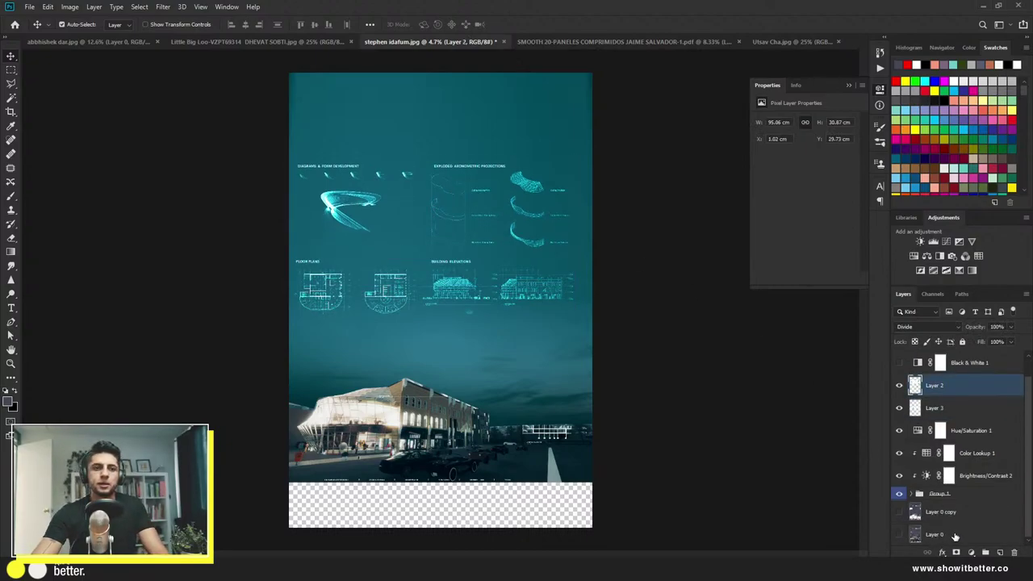
Step: Add a new layer above Layer 0 and paint-bucket fill the bottom strip white
{"action": "left_click", "coordinate": [955, 535]}
{"action": "left_click", "coordinate": [1000, 551]}
{"action": "key", "text": "g"}
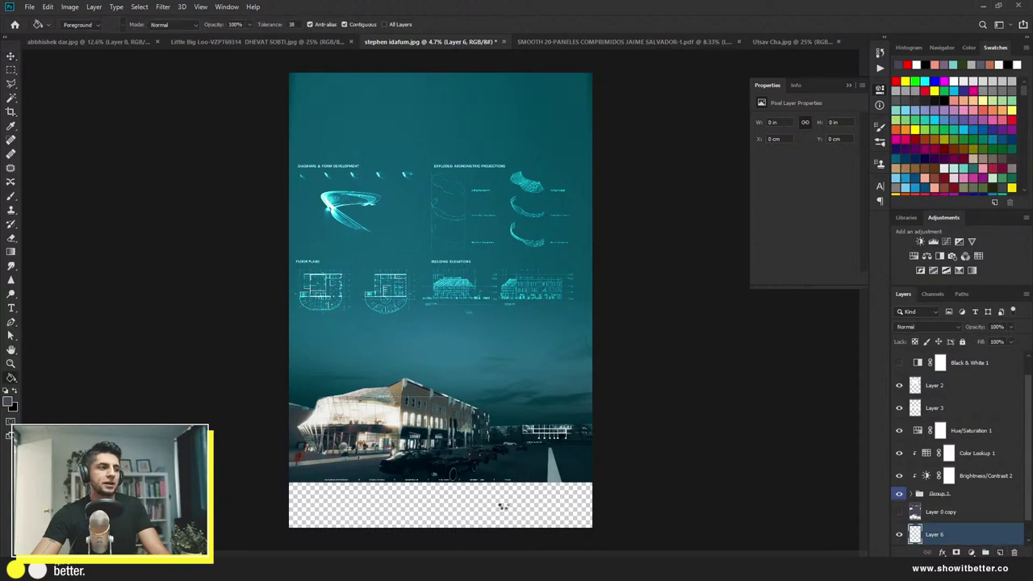
{"action": "left_click", "coordinate": [502, 506]}
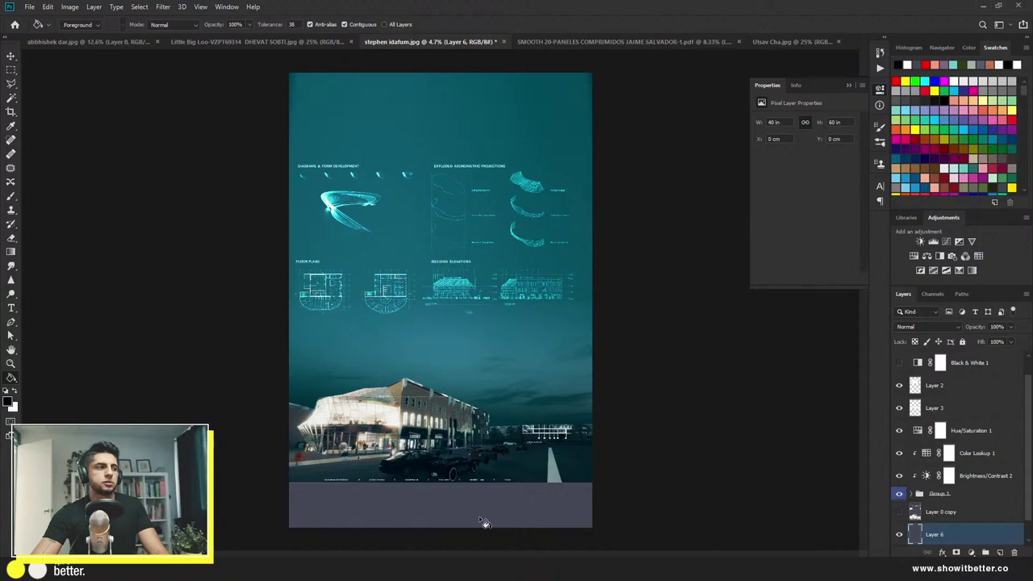
{"action": "key", "text": "x"}
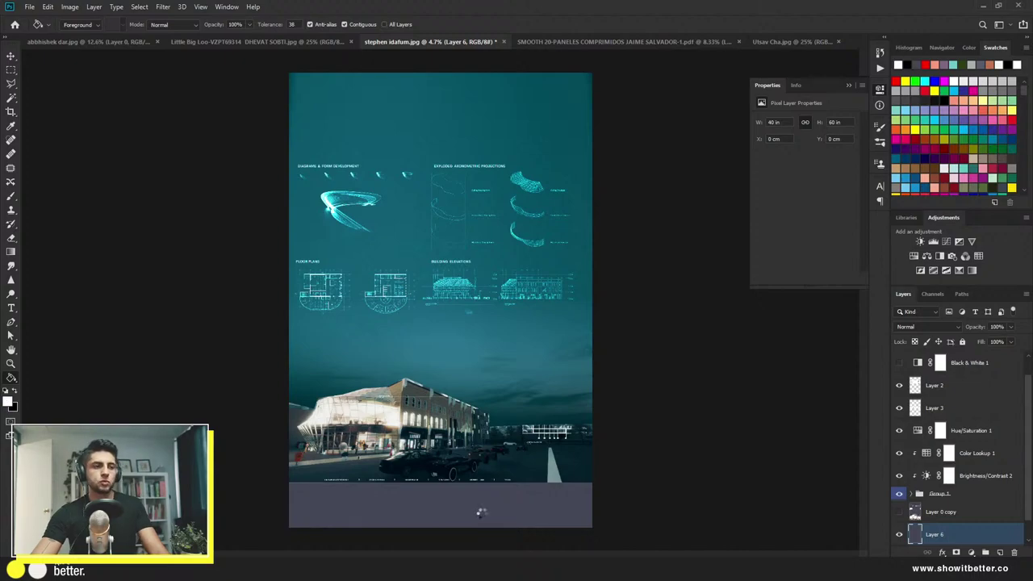
{"action": "left_click", "coordinate": [481, 512]}
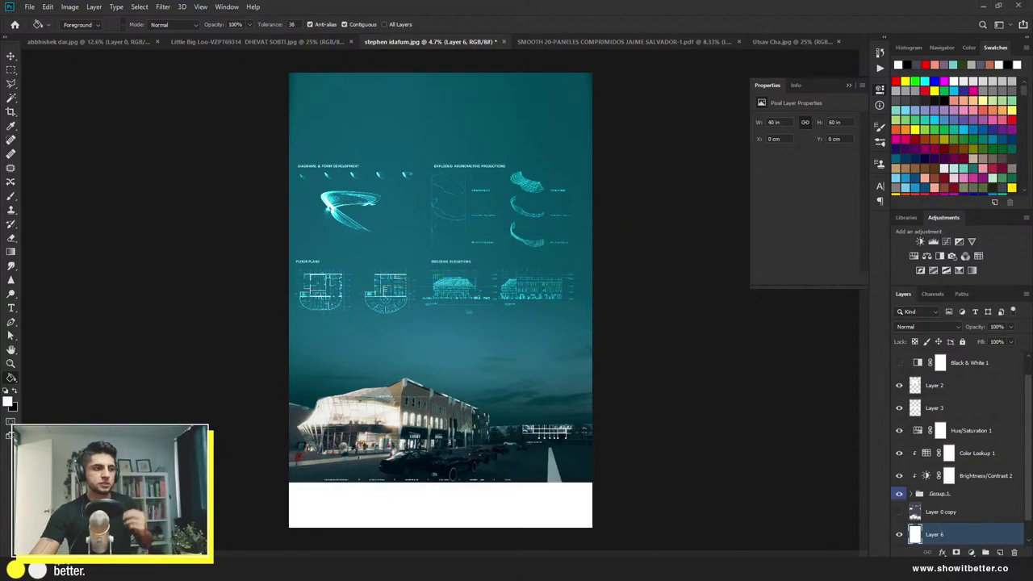
{"action": "key", "text": "alt+Tab"}
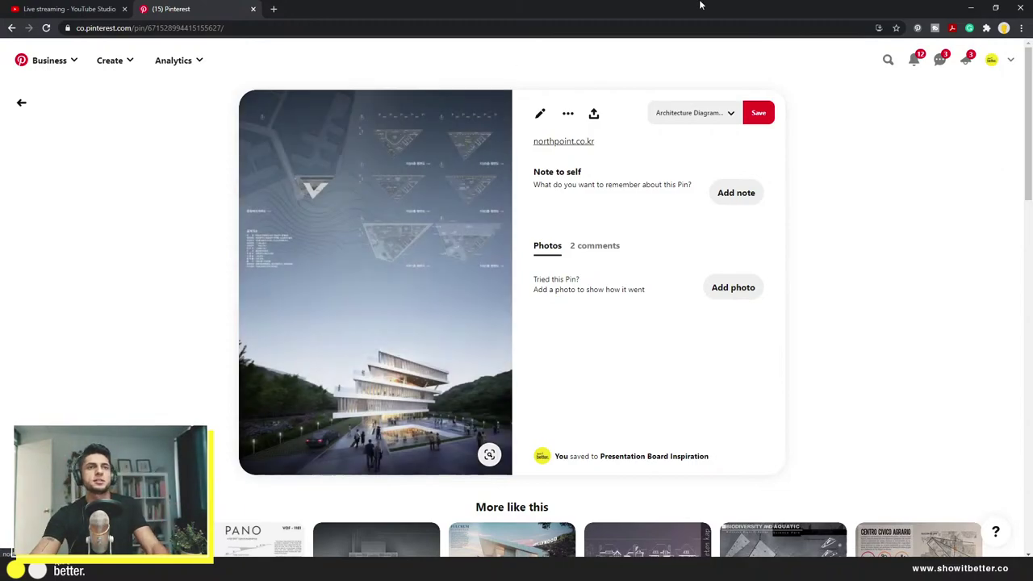
Step: Return to the Photoshop poster after viewing the Pinterest reference board
{"action": "left_click", "coordinate": [971, 7]}
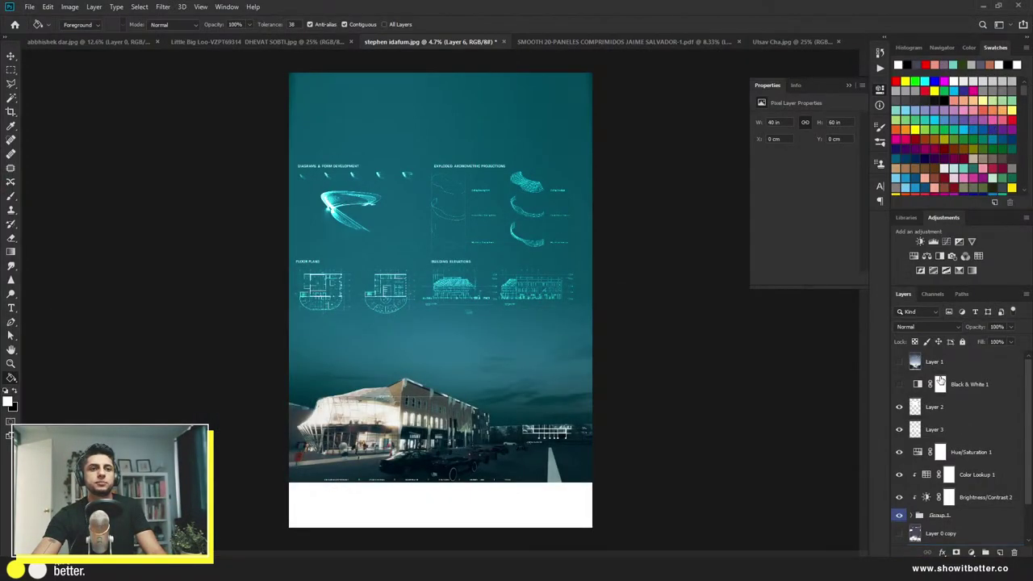
Step: Show the reference poster and test a red brush scribble over its empty middle, then undo it
{"action": "left_click", "coordinate": [899, 362]}
{"action": "left_click", "coordinate": [958, 367]}
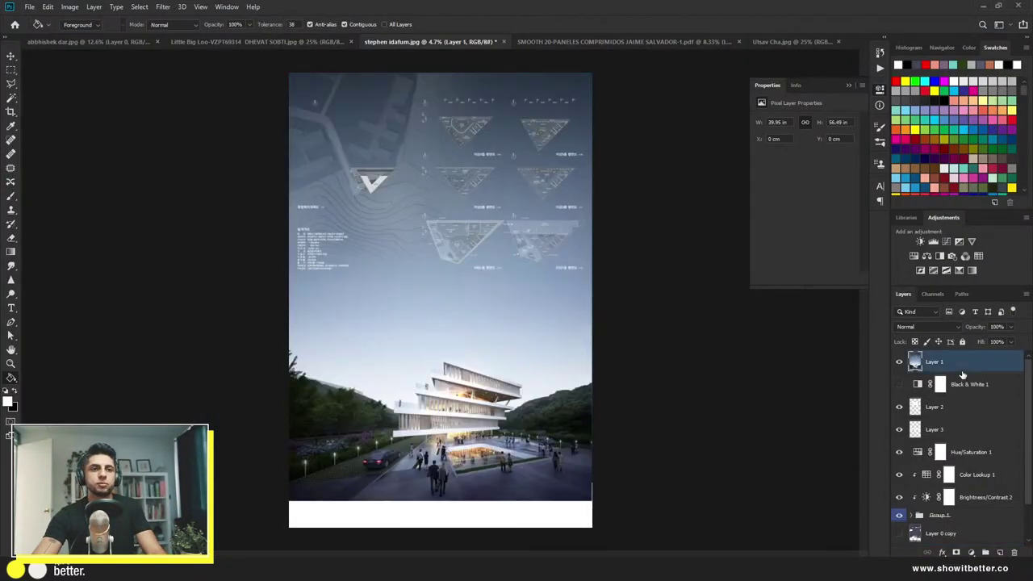
{"action": "left_click", "coordinate": [999, 553]}
{"action": "key", "text": "b"}
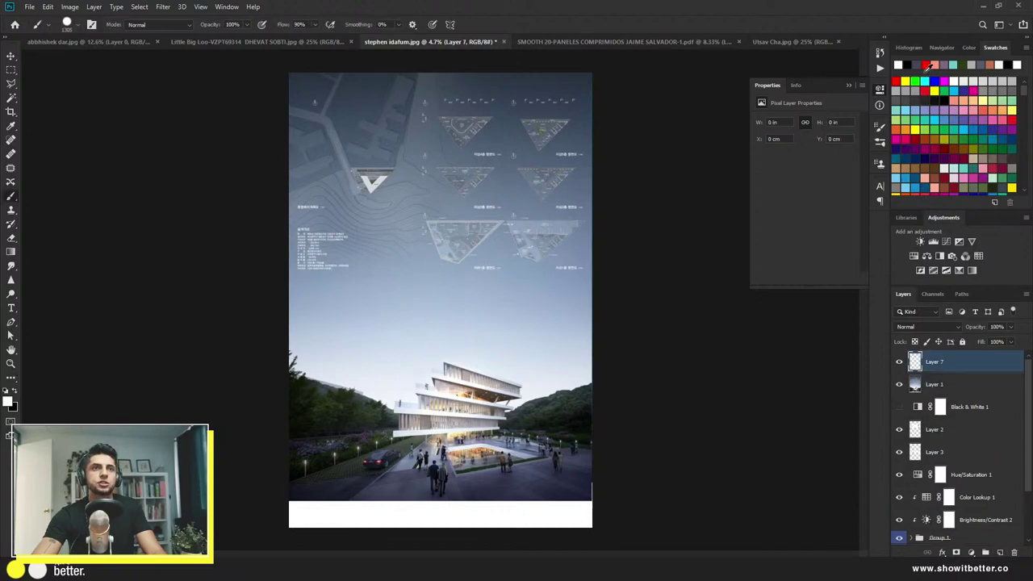
{"action": "left_click", "coordinate": [926, 64]}
{"action": "mouse_move", "coordinate": [413, 295]}
{"action": "left_mouse_down"}
{"action": "mouse_move", "coordinate": [235, 321]}
{"action": "mouse_move", "coordinate": [304, 365]}
{"action": "mouse_move", "coordinate": [408, 350]}
{"action": "mouse_move", "coordinate": [546, 352]}
{"action": "mouse_move", "coordinate": [558, 312]}
{"action": "mouse_move", "coordinate": [356, 305]}
{"action": "mouse_move", "coordinate": [333, 324]}
{"action": "mouse_move", "coordinate": [538, 326]}
{"action": "left_mouse_up"}
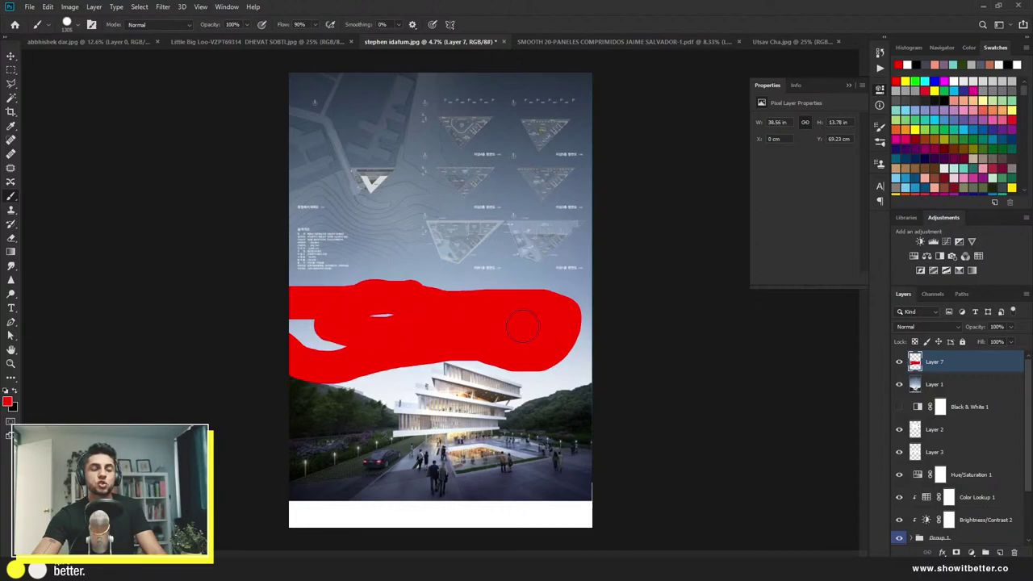
{"action": "key", "text": "ctrl+z"}
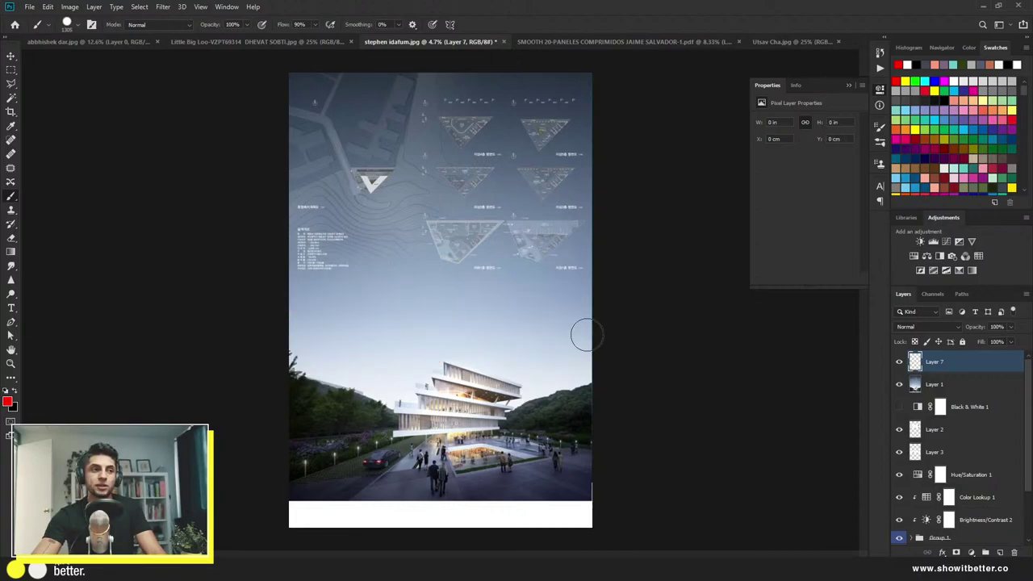
Step: Hide Layer 7 and the reference poster, and show Layer 0 copy
{"action": "left_click", "coordinate": [899, 362]}
{"action": "left_click", "coordinate": [898, 384]}
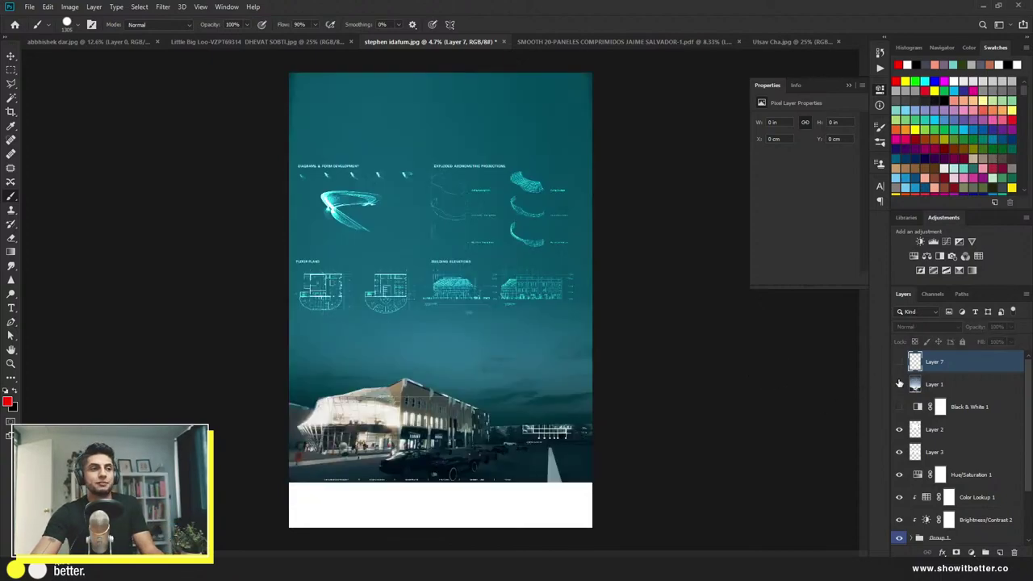
{"action": "key", "text": "v"}
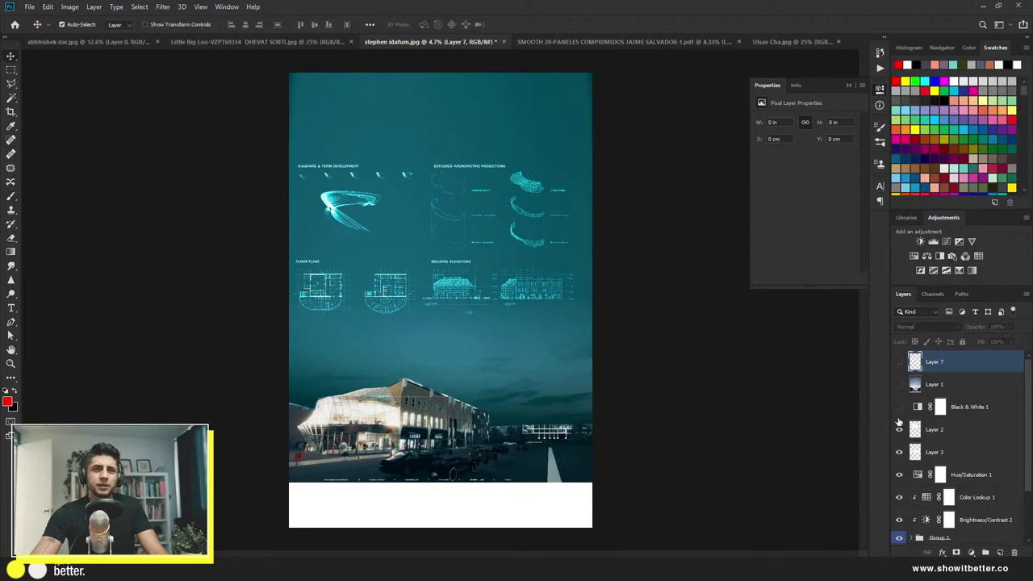
{"action": "scroll", "coordinate": [927, 458], "scroll_direction": "down", "scroll_amount": 3}
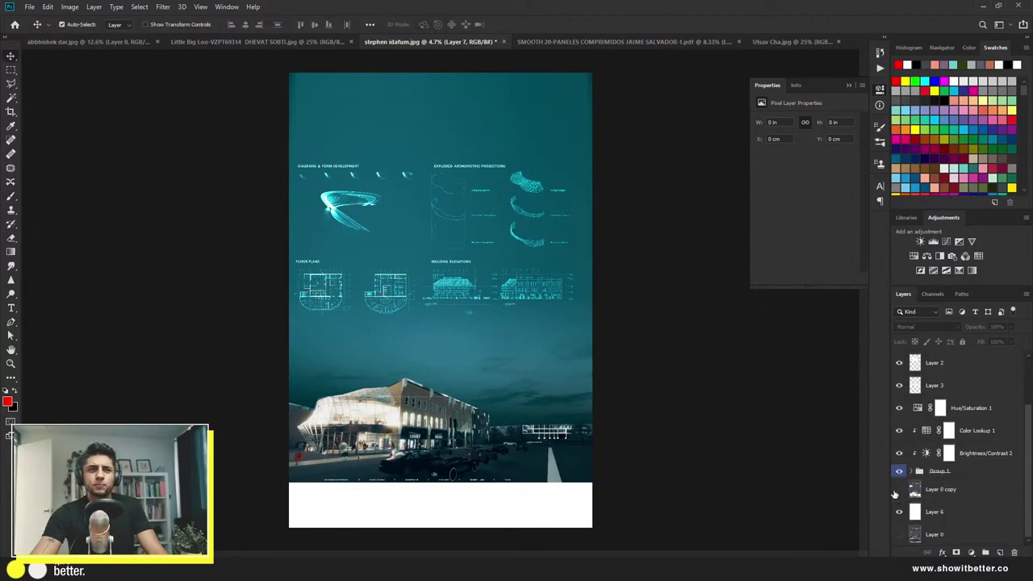
{"action": "left_click", "coordinate": [898, 489]}
Step: Move Layer 0 copy to the top and copy the site plan onto its own layer
{"action": "left_click_drag", "start_coordinate": [912, 493], "coordinate": [948, 362]}
{"action": "scroll", "coordinate": [458, 148], "scroll_direction": "up", "scroll_amount": 3}
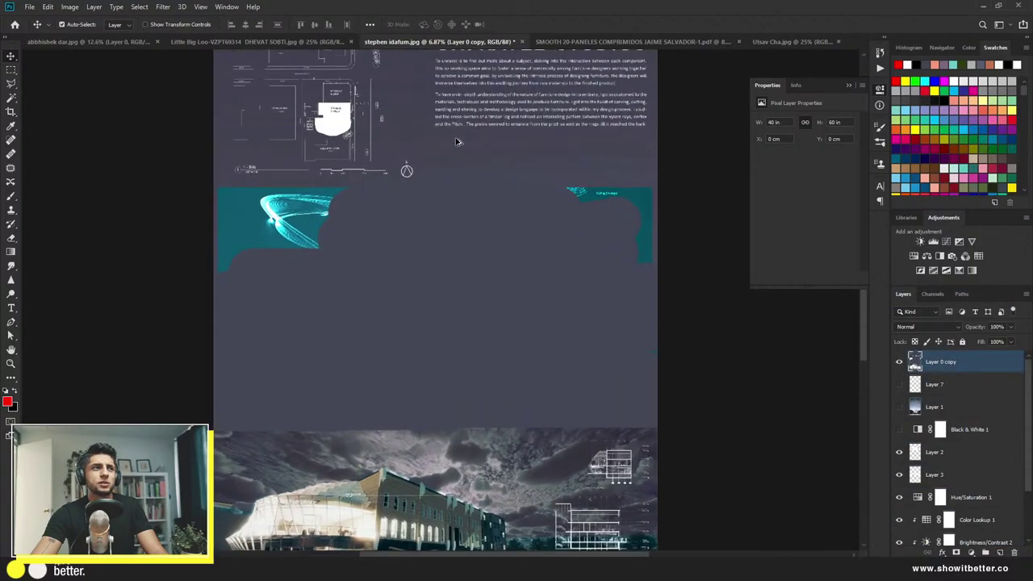
{"action": "scroll", "coordinate": [429, 170], "scroll_direction": "up", "scroll_amount": 2}
{"action": "key", "text": "m"}
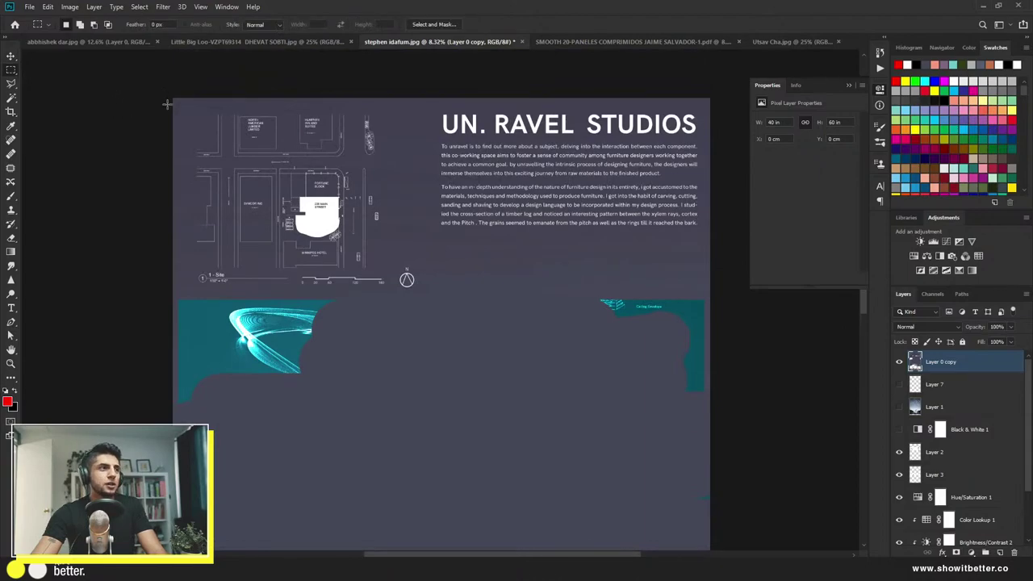
{"action": "left_click_drag", "start_coordinate": [182, 103], "coordinate": [389, 284]}
{"action": "key", "text": "ctrl+j"}
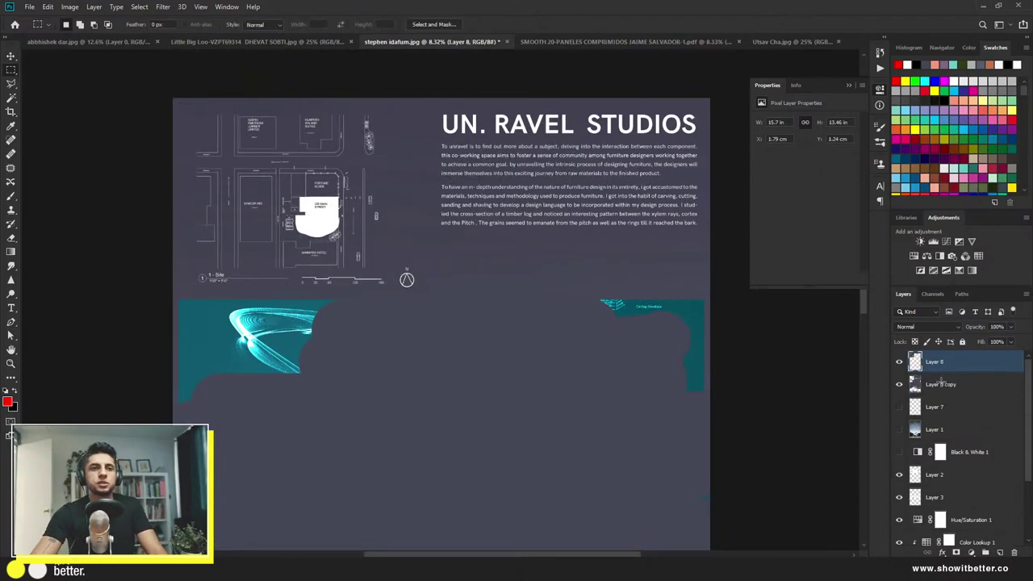
Step: Copy the UN. RAVEL STUDIOS text block to a layer and merge it with the site plan
{"action": "left_click", "coordinate": [959, 386]}
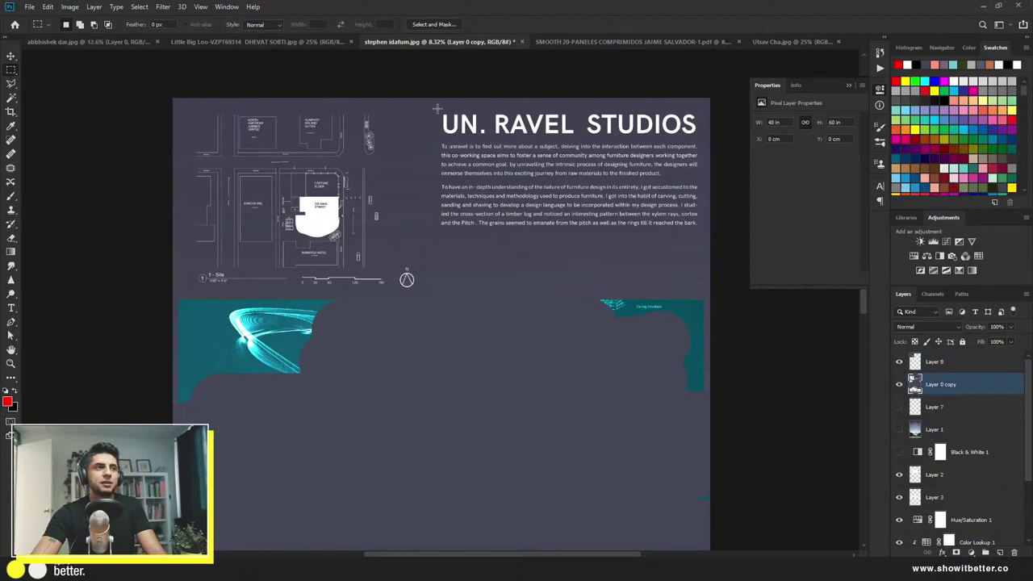
{"action": "left_click_drag", "start_coordinate": [436, 107], "coordinate": [703, 244]}
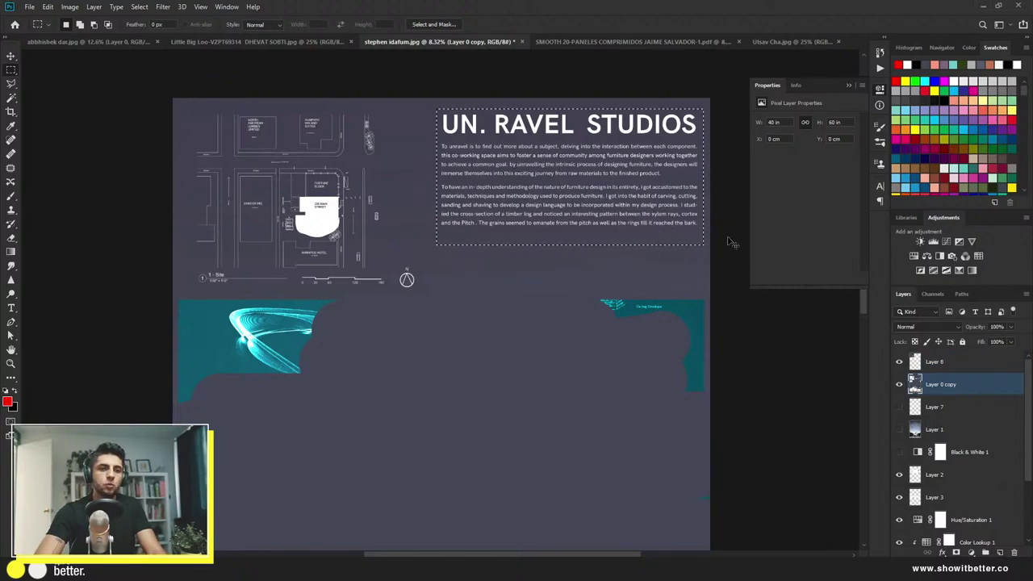
{"action": "key", "text": "ctrl+j"}
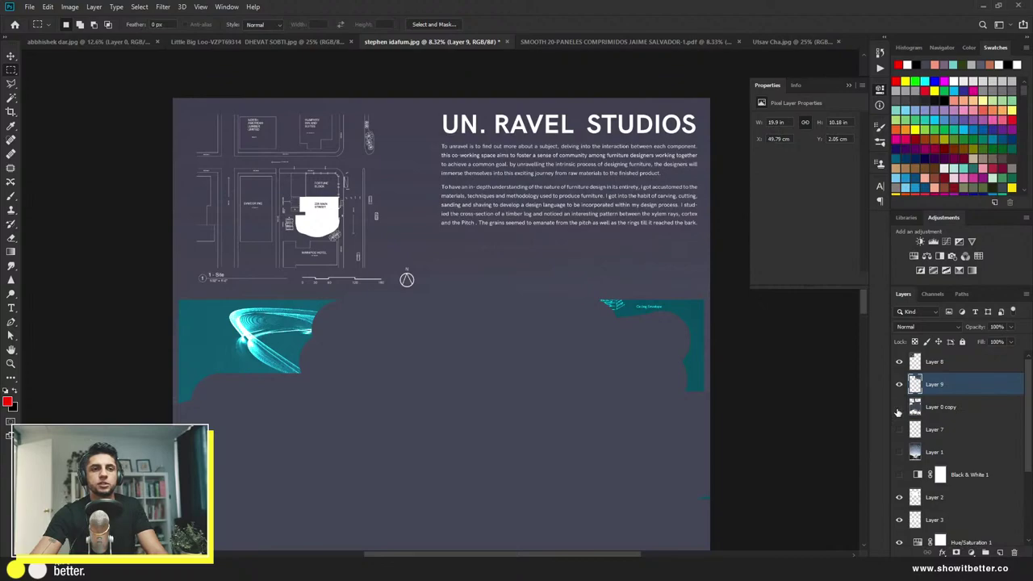
{"action": "key", "text": "v"}
{"action": "key", "text": "ctrl+minus"}
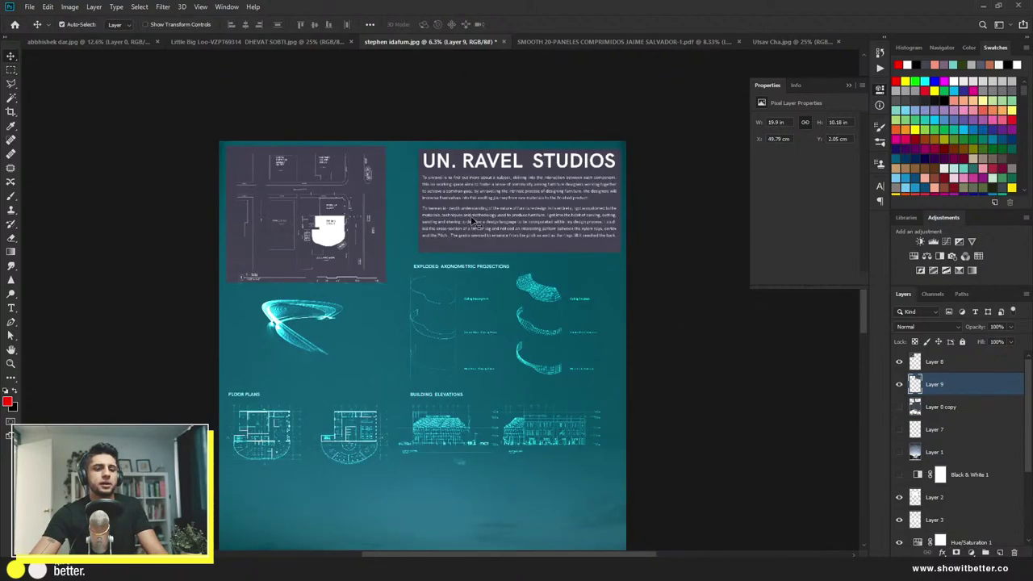
{"action": "left_click", "coordinate": [948, 365], "text": "ctrl"}
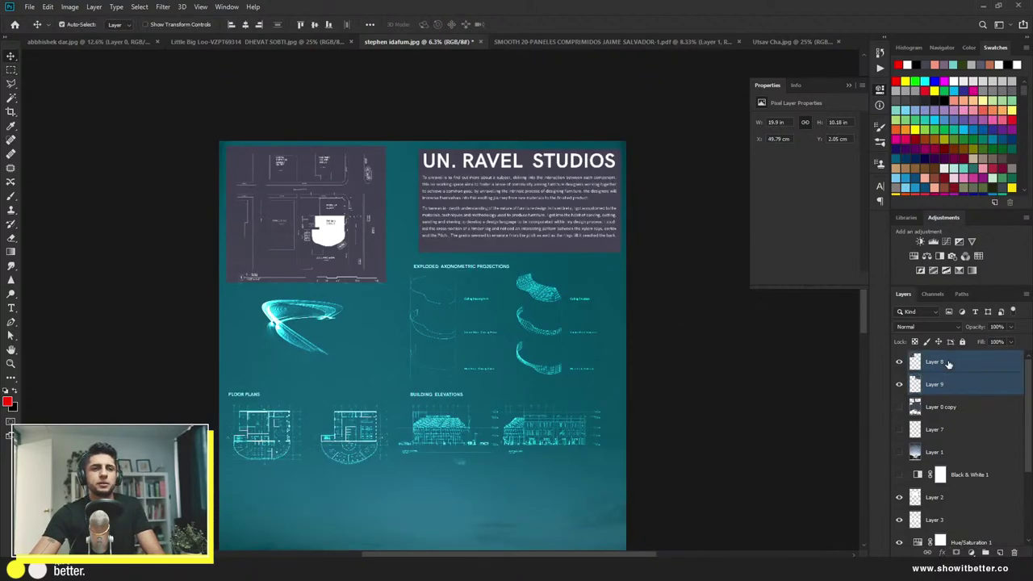
{"action": "right_click", "coordinate": [949, 364]}
{"action": "left_click", "coordinate": [858, 424]}
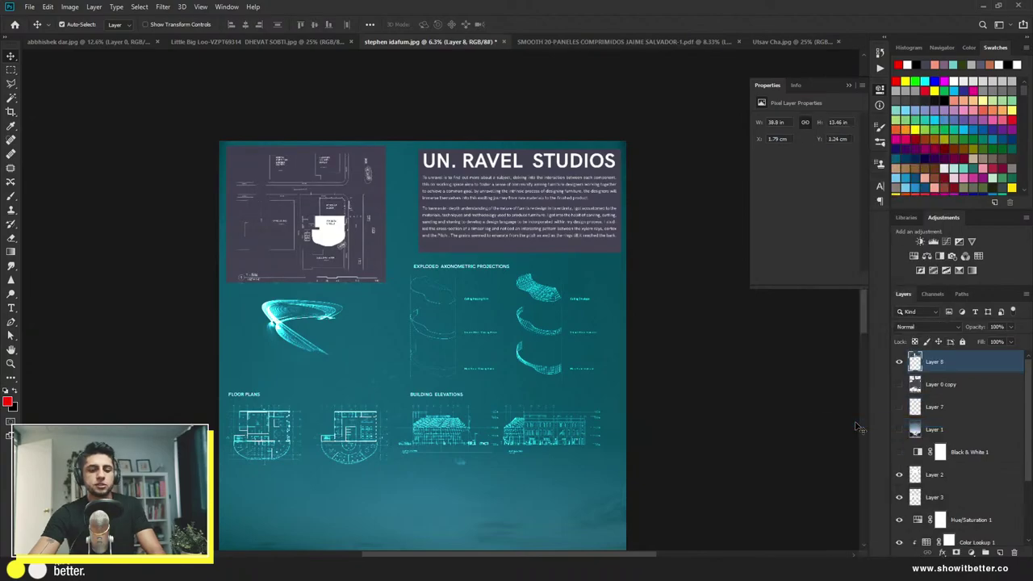
Step: Desaturate the merged panels and set Layer 8's blend mode to Divide
{"action": "key", "text": "ctrl+u"}
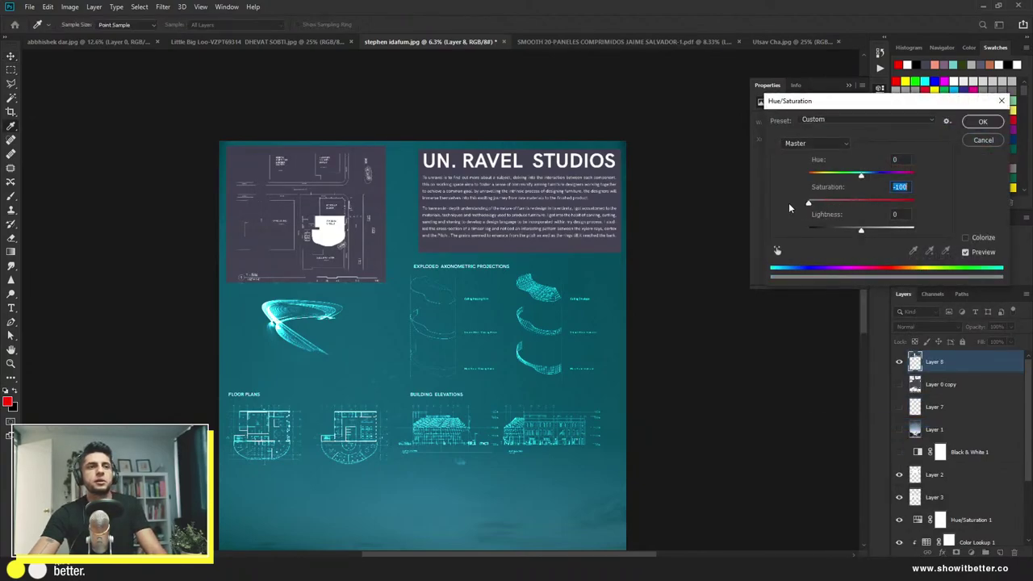
{"action": "left_click", "coordinate": [972, 123]}
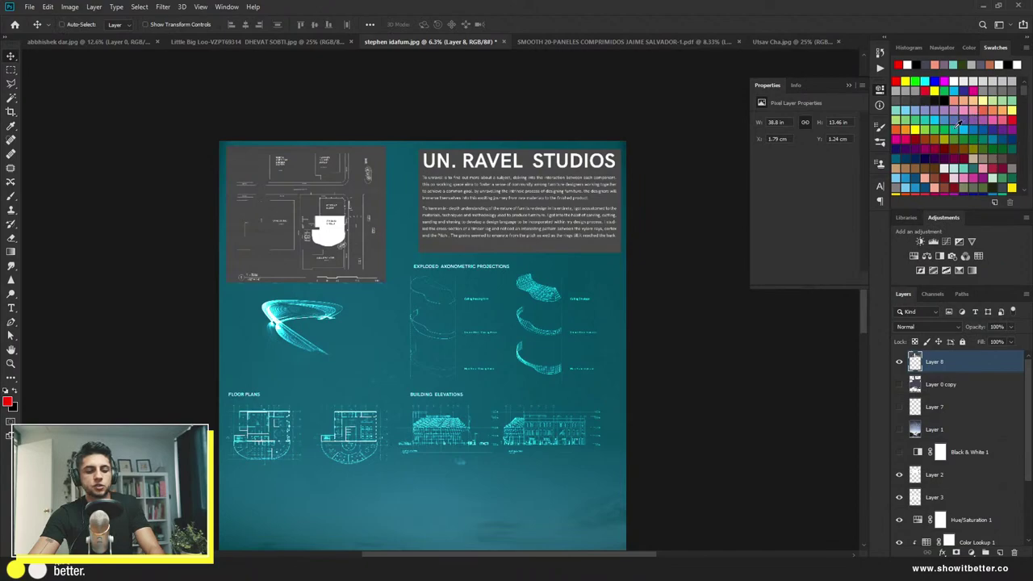
{"action": "key", "text": "ctrl+l"}
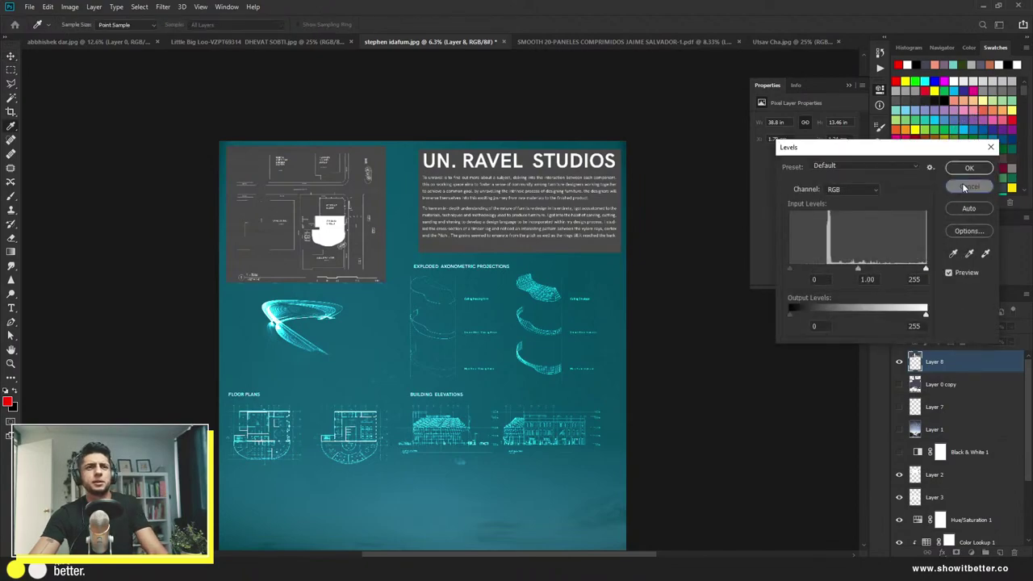
{"action": "left_click", "coordinate": [962, 187]}
{"action": "left_click", "coordinate": [910, 324]}
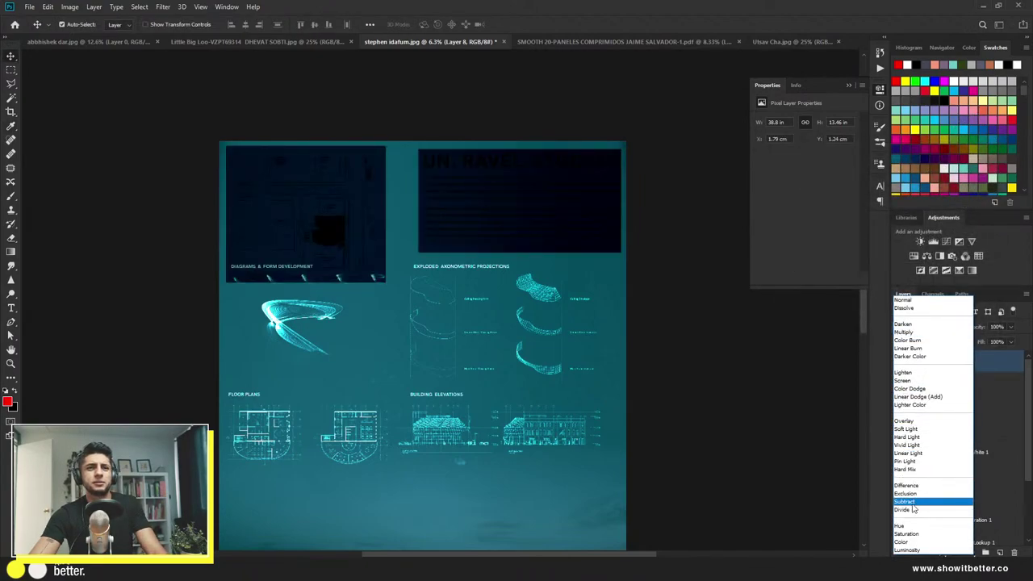
{"action": "left_click", "coordinate": [971, 346]}
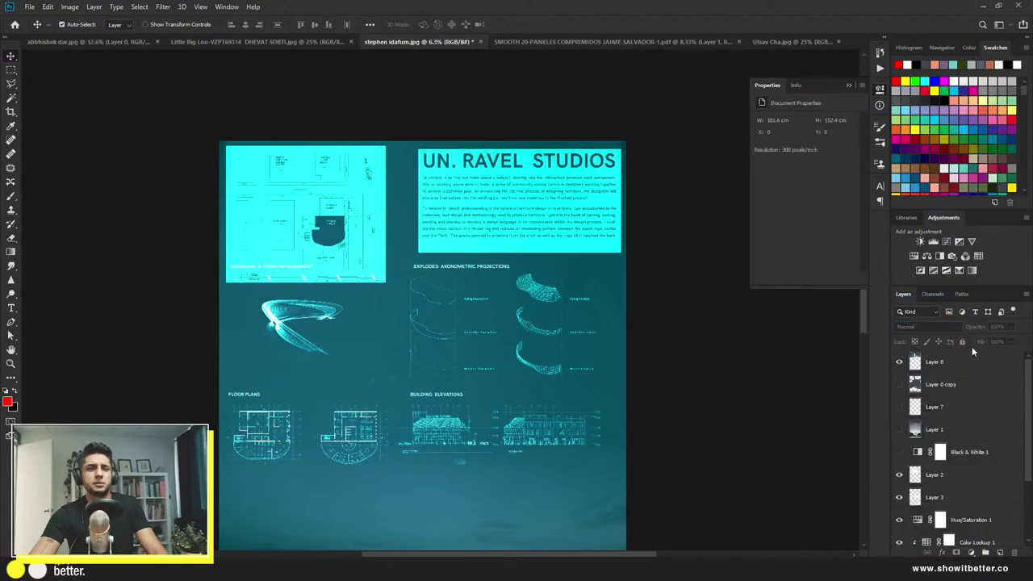
Step: Set Layer 8's Levels input to 63 black and 212 white
{"action": "left_click", "coordinate": [959, 365]}
{"action": "key", "text": "ctrl+l"}
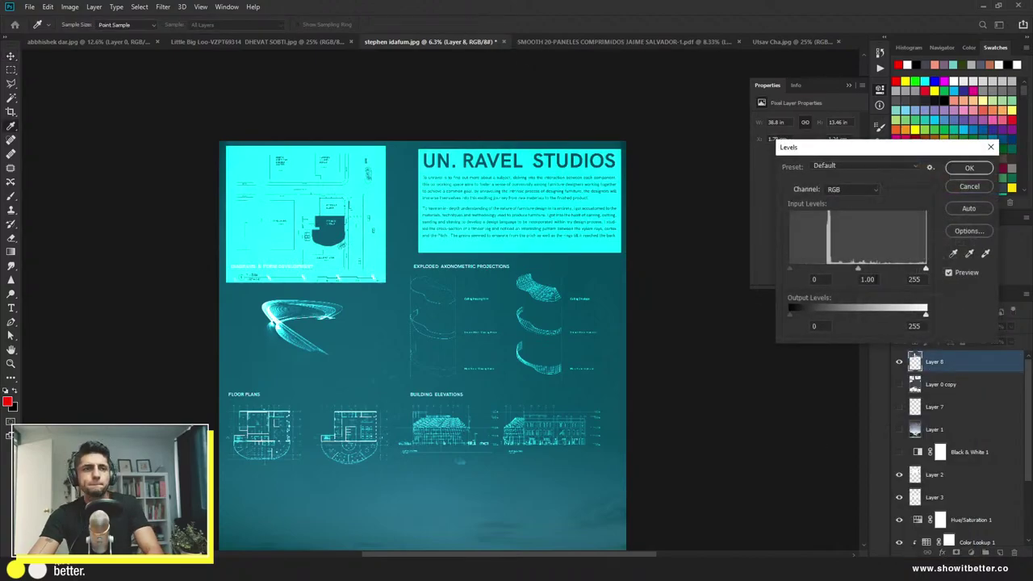
{"action": "left_click_drag", "start_coordinate": [789, 268], "coordinate": [824, 270]}
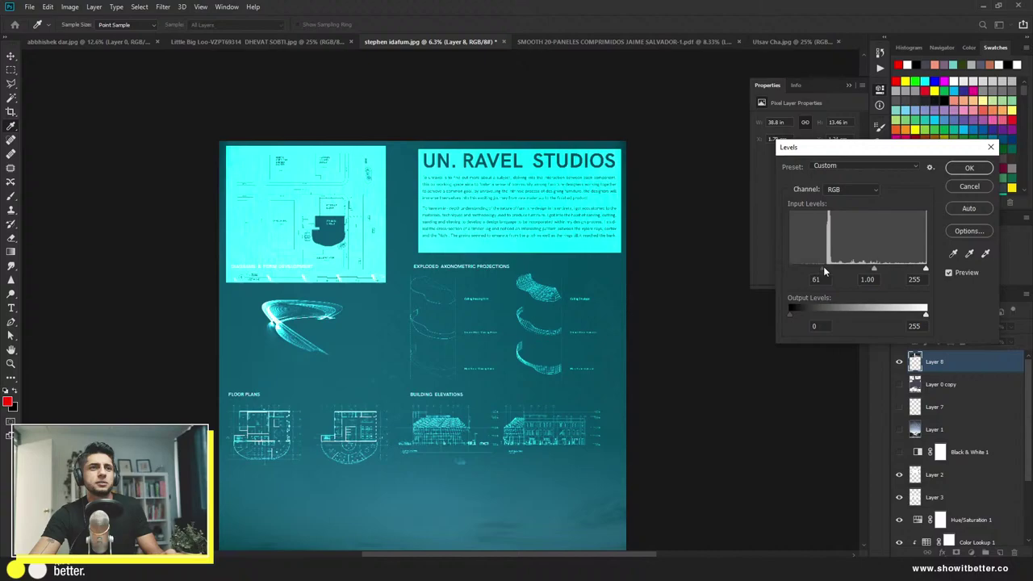
{"action": "left_click_drag", "start_coordinate": [926, 270], "coordinate": [903, 271]}
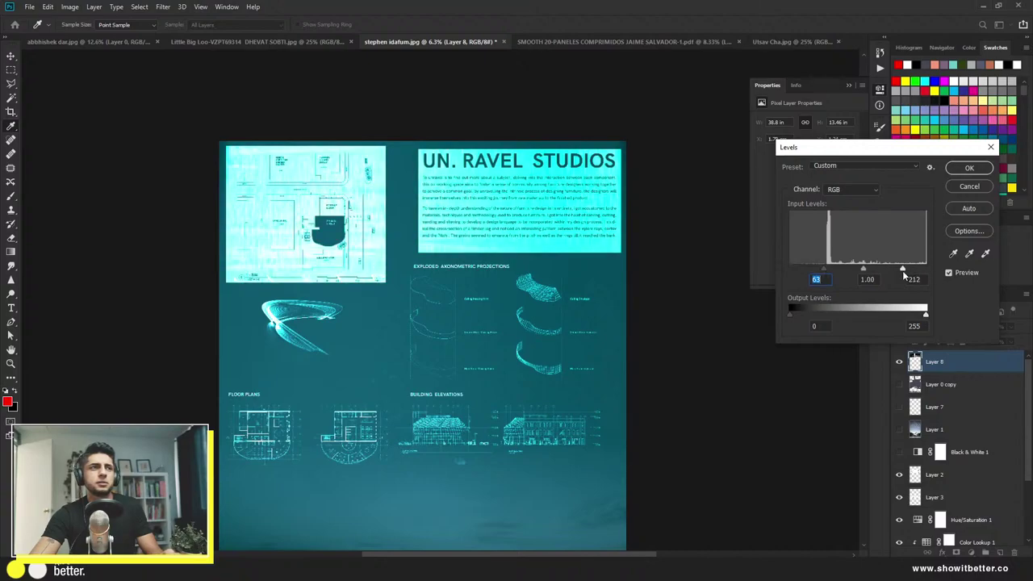
{"action": "left_click", "coordinate": [969, 168]}
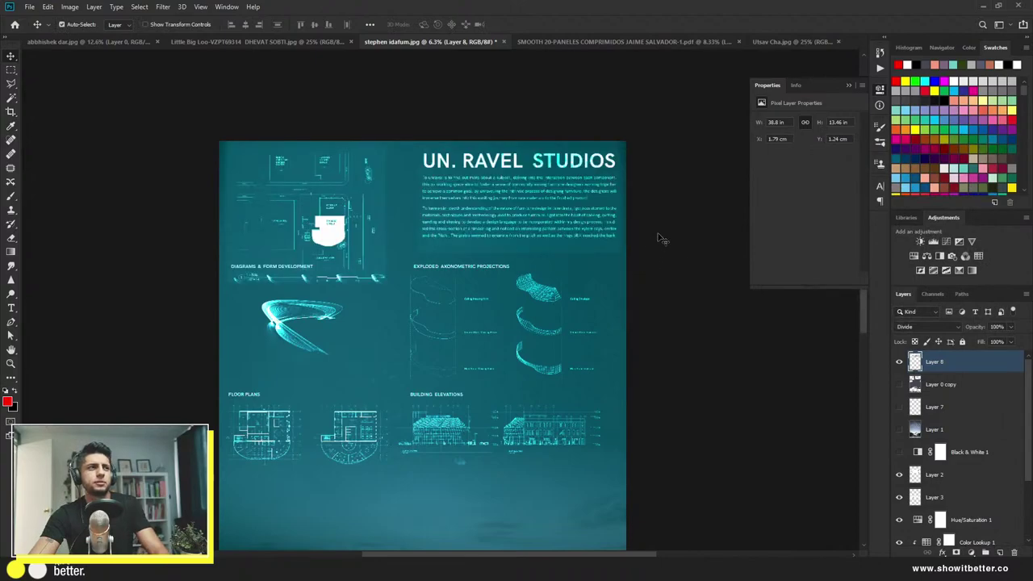
{"action": "left_click", "coordinate": [618, 250]}
{"action": "scroll", "coordinate": [610, 245], "scroll_direction": "down", "scroll_amount": 3}
{"action": "scroll", "coordinate": [483, 261], "scroll_direction": "up", "scroll_amount": 2}
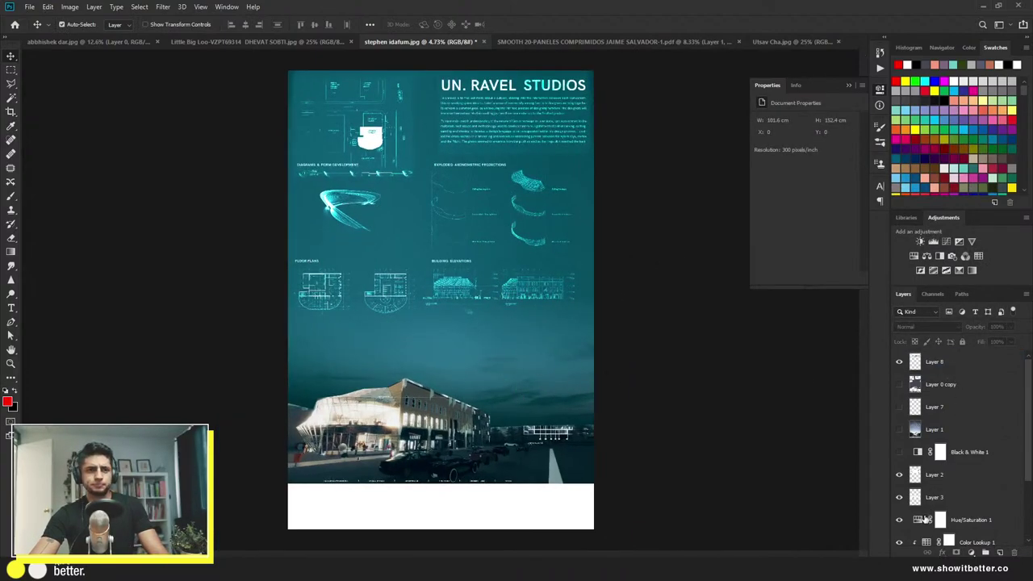
Step: Lower Color Lookup 1's opacity to 67%
{"action": "scroll", "coordinate": [939, 521], "scroll_direction": "down", "scroll_amount": 2}
{"action": "left_click", "coordinate": [899, 497]}
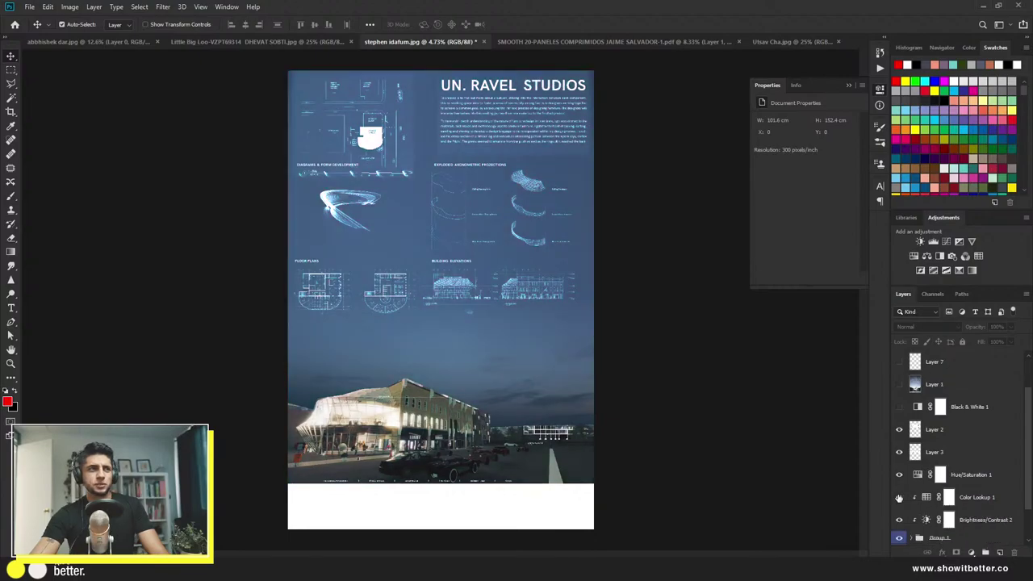
{"action": "left_click", "coordinate": [899, 497]}
{"action": "left_click", "coordinate": [972, 497]}
{"action": "left_click_drag", "start_coordinate": [978, 331], "coordinate": [929, 327]}
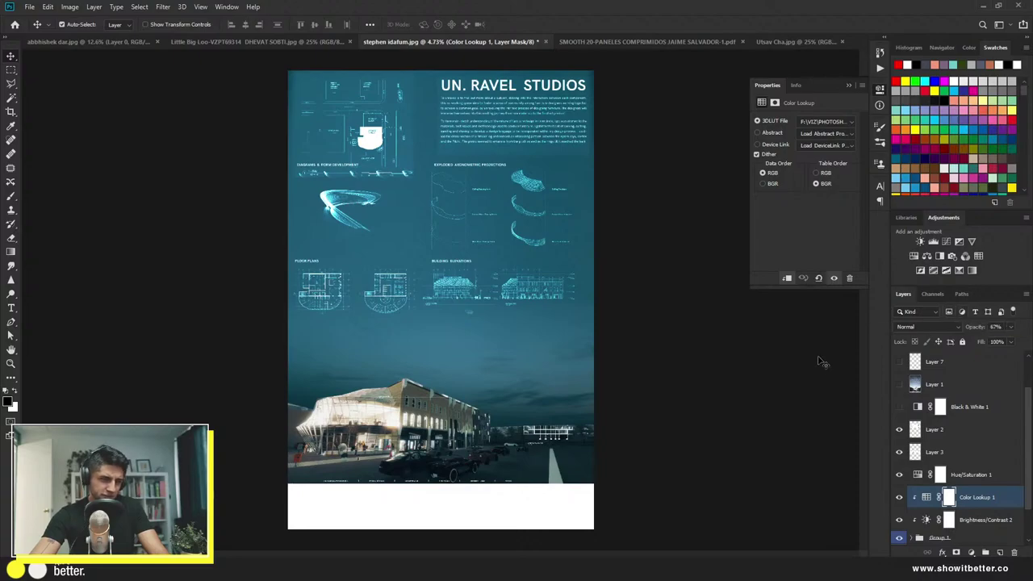
{"action": "left_click", "coordinate": [685, 377]}
Step: Copy the bottom thumbnail strip from Layer 0 copy onto a new Layer 9
{"action": "scroll", "coordinate": [960, 436], "scroll_direction": "up", "scroll_amount": 1}
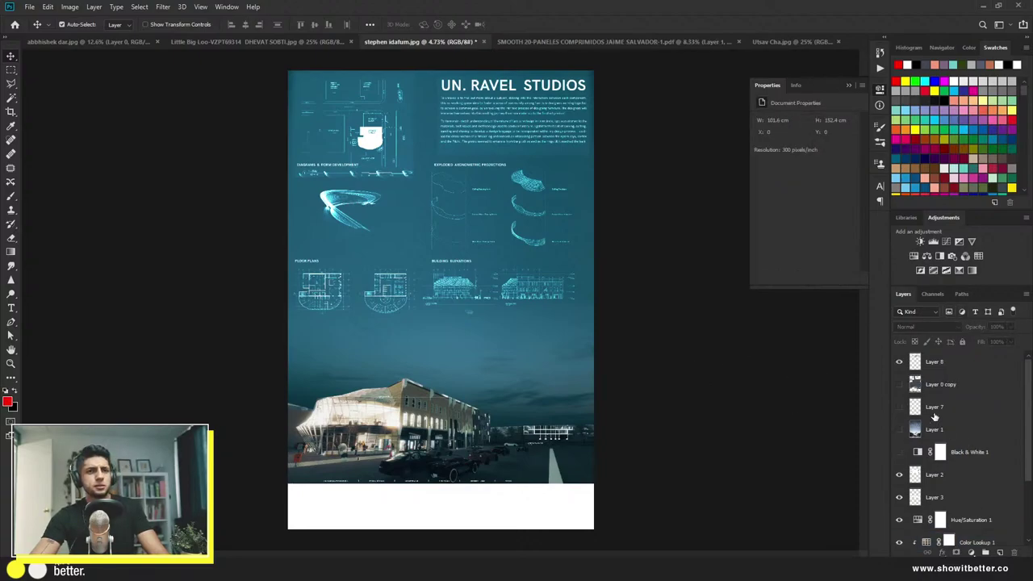
{"action": "left_click", "coordinate": [899, 385]}
{"action": "left_click", "coordinate": [938, 386]}
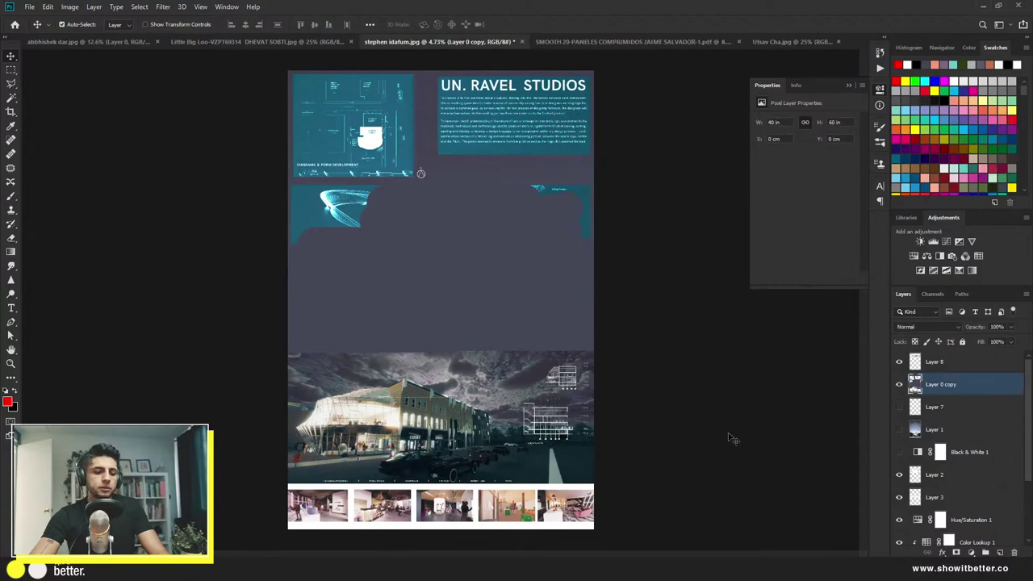
{"action": "key", "text": "m"}
{"action": "left_click_drag", "start_coordinate": [601, 483], "coordinate": [242, 538]}
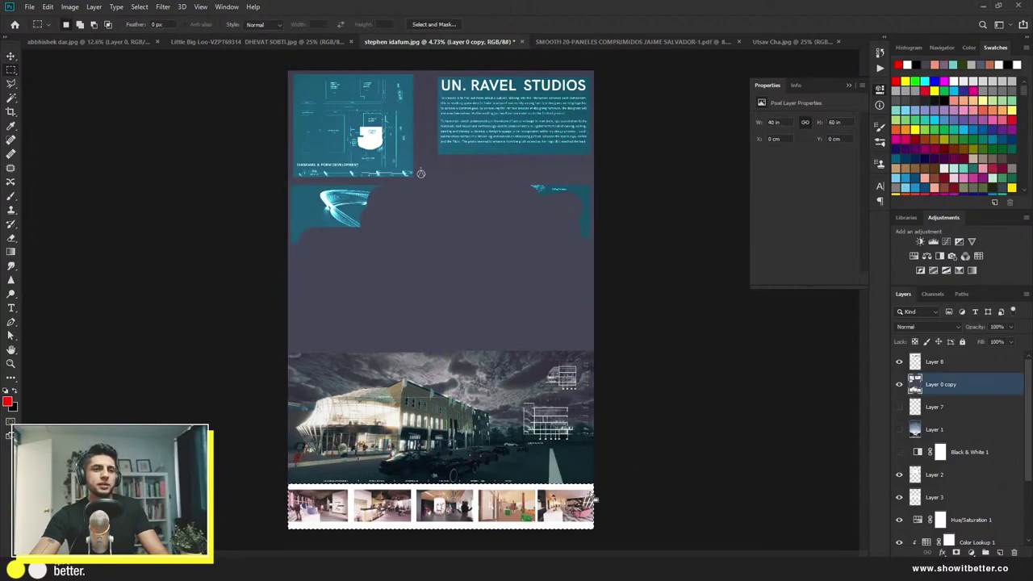
{"action": "key", "text": "ctrl+j"}
{"action": "left_click", "coordinate": [898, 407]}
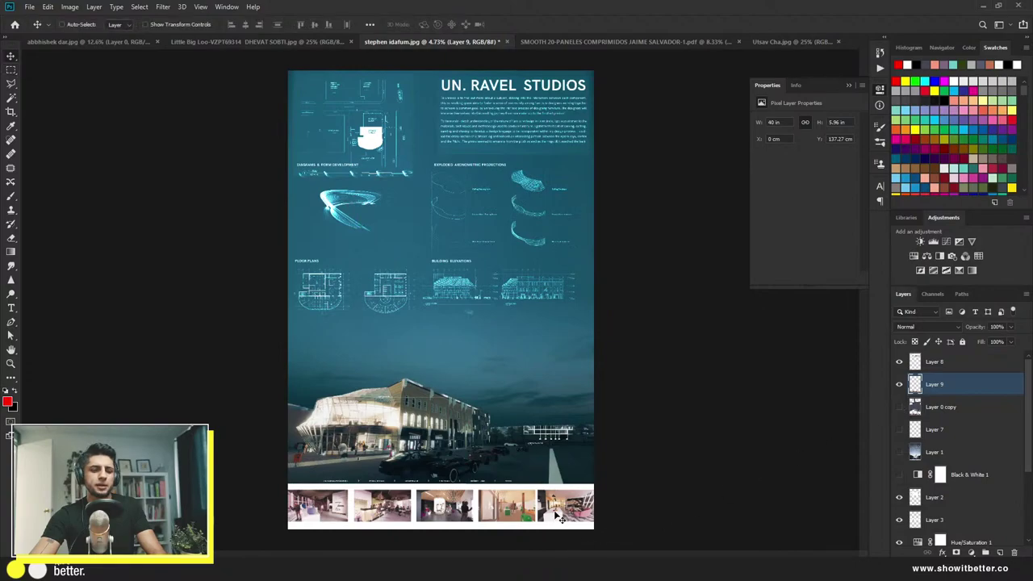
Step: Desaturate Layer 9 to Saturation -100 and add a Black & White adjustment at 31%
{"action": "key", "text": "ctrl+u"}
{"action": "left_click_drag", "start_coordinate": [861, 202], "coordinate": [796, 206]}
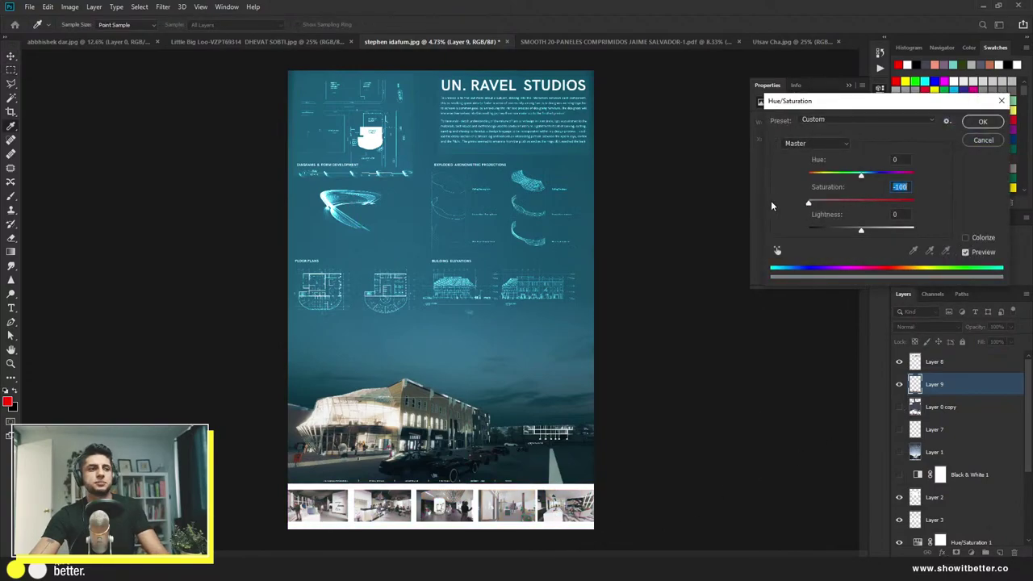
{"action": "left_click", "coordinate": [983, 122]}
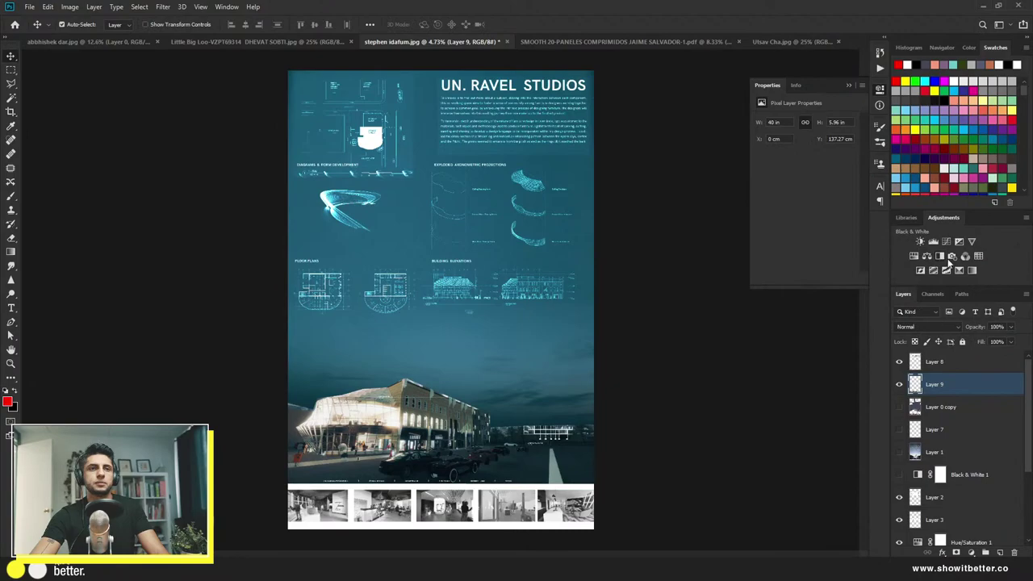
{"action": "left_click", "coordinate": [941, 257]}
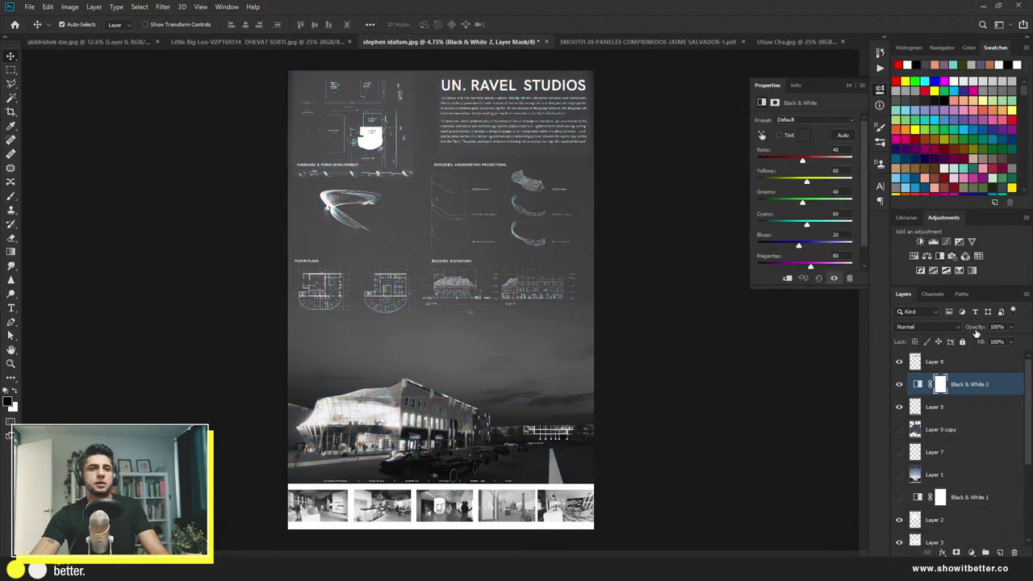
{"action": "left_click_drag", "start_coordinate": [974, 326], "coordinate": [885, 314]}
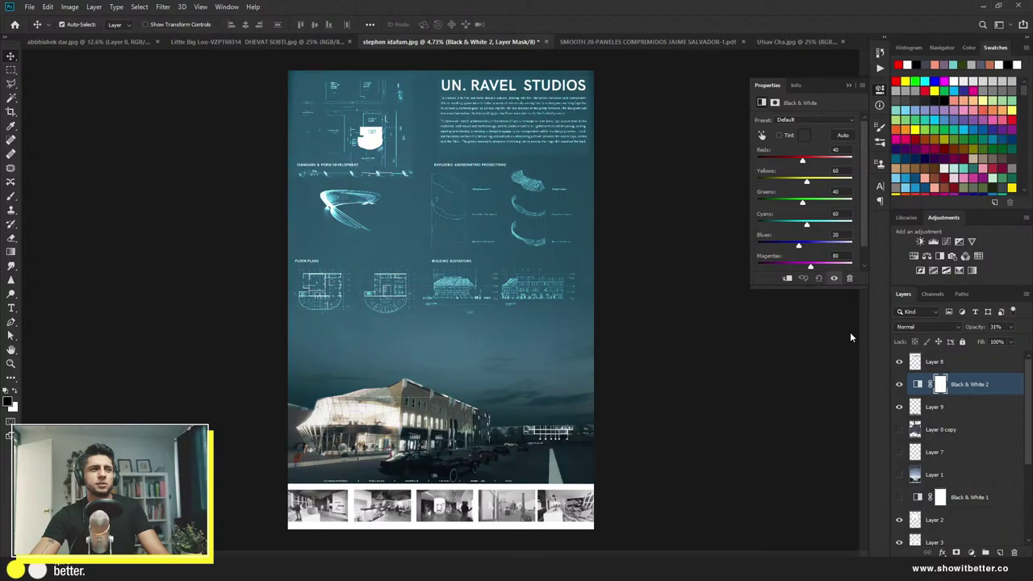
{"action": "left_click", "coordinate": [719, 351]}
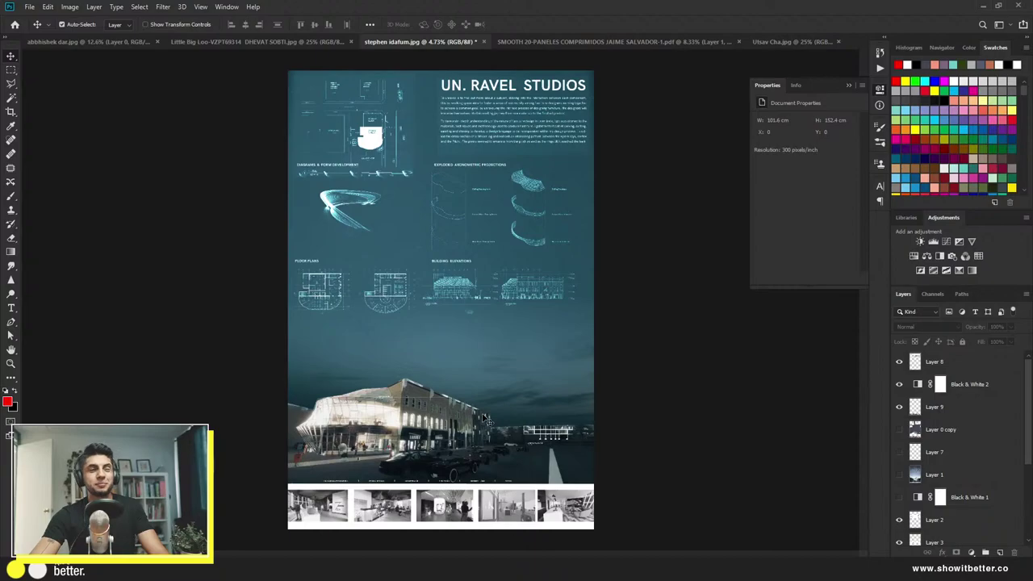
Step: Drag the original board image from the 25 feb folder into the Photoshop poster
{"action": "key", "text": "alt+Tab"}
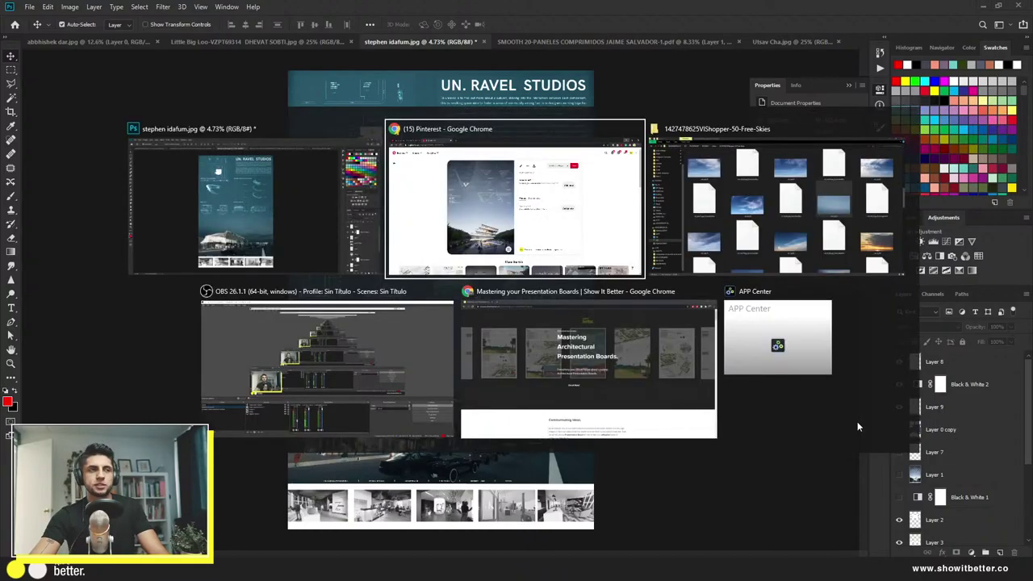
{"action": "key", "text": "alt+Tab"}
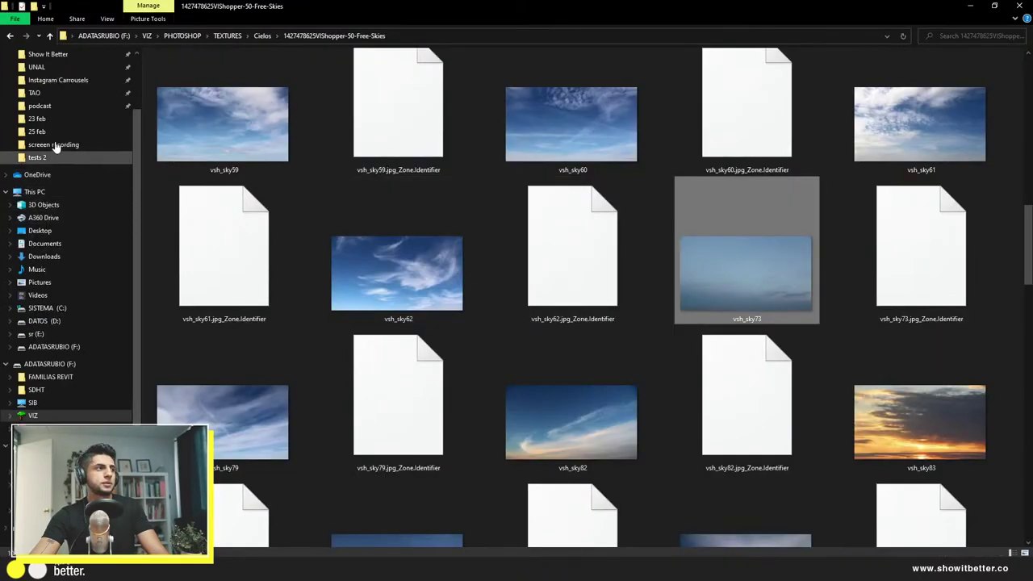
{"action": "left_click", "coordinate": [36, 131]}
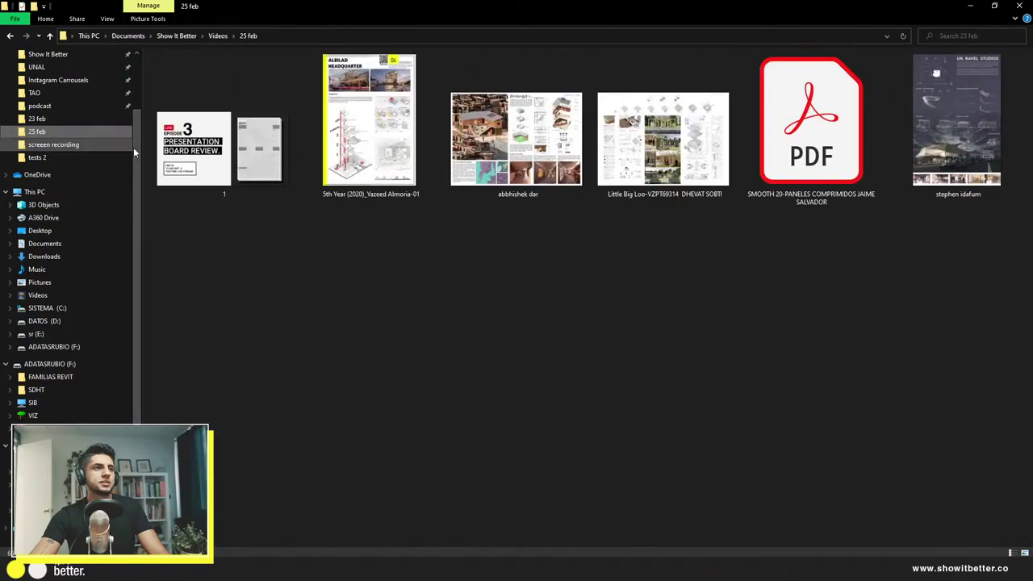
{"action": "key", "text": "alt+Tab"}
{"action": "left_click_drag", "start_coordinate": [934, 151], "coordinate": [542, 360]}
Step: Commit the placed board, then toggle the original layer to compare it with the edit, leaving it hidden
{"action": "key", "text": "Return"}
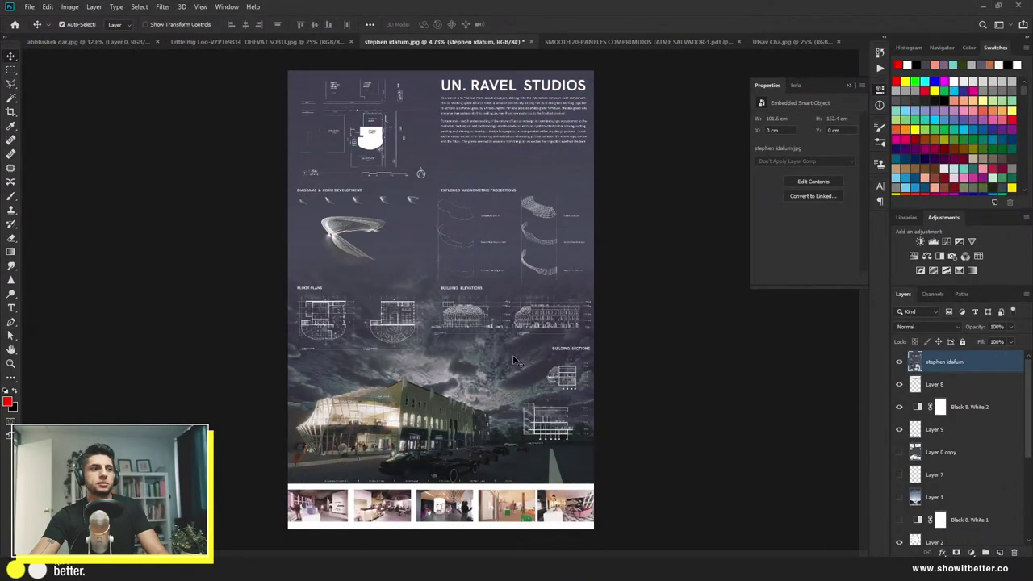
{"action": "scroll", "coordinate": [597, 363], "scroll_direction": "down", "scroll_amount": 1}
{"action": "left_click", "coordinate": [898, 362]}
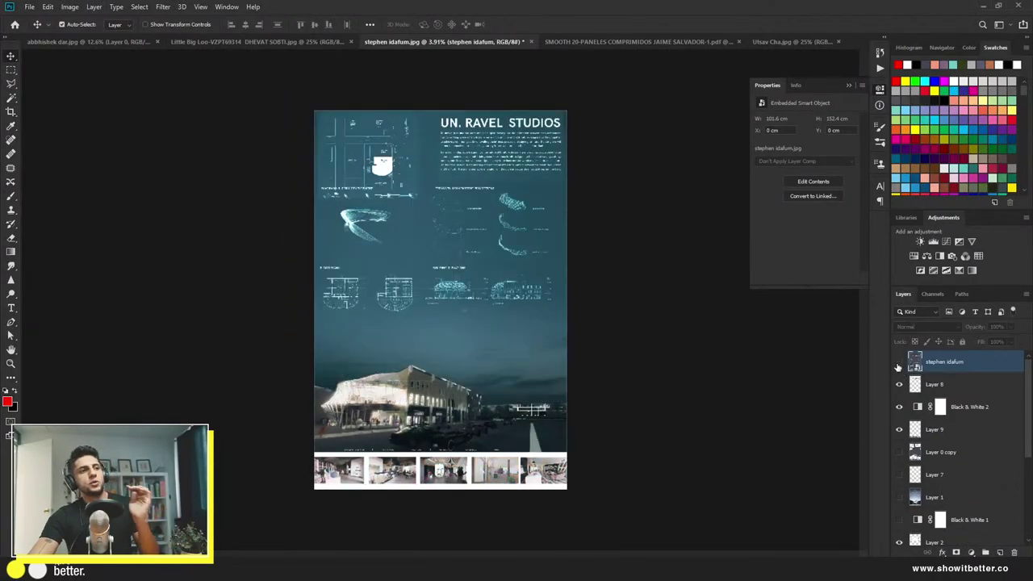
{"action": "left_click", "coordinate": [899, 362]}
{"action": "left_click", "coordinate": [899, 362]}
{"action": "left_click", "coordinate": [898, 362]}
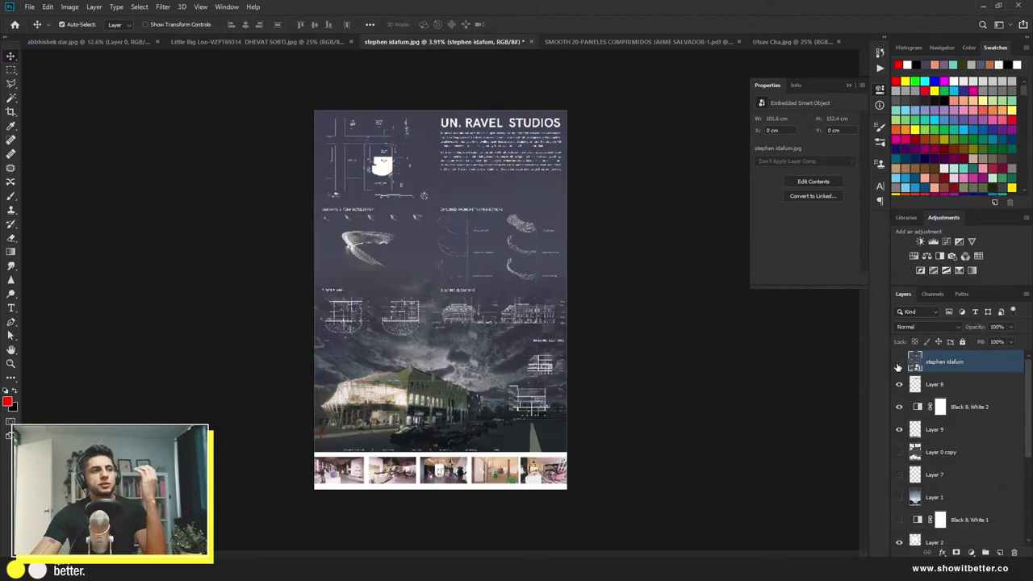
{"action": "left_click", "coordinate": [897, 364]}
{"action": "left_click", "coordinate": [898, 365]}
{"action": "left_click", "coordinate": [898, 365]}
{"action": "left_click", "coordinate": [898, 365]}
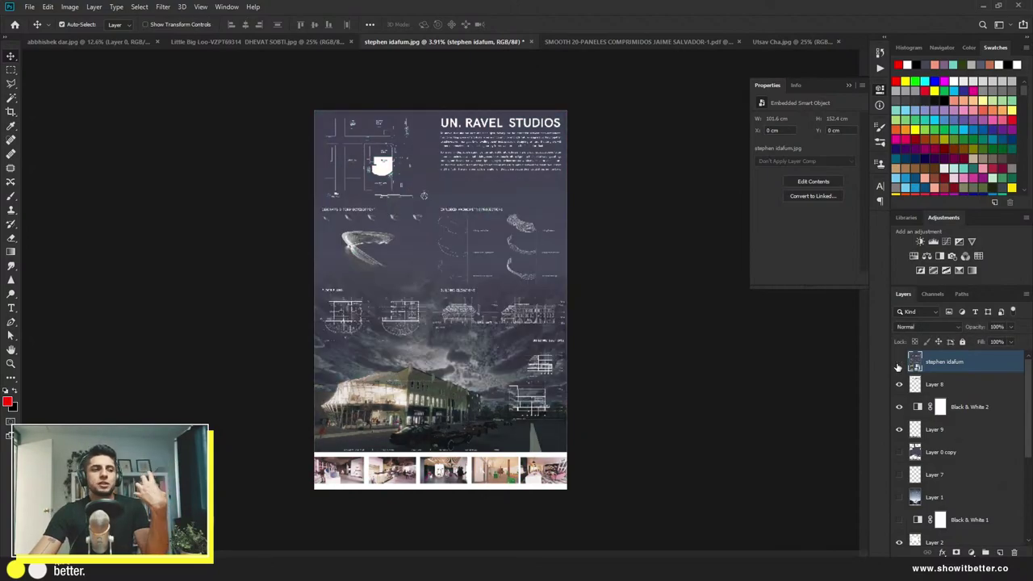
{"action": "left_click", "coordinate": [897, 365]}
{"action": "left_click", "coordinate": [898, 365]}
{"action": "left_click", "coordinate": [898, 365]}
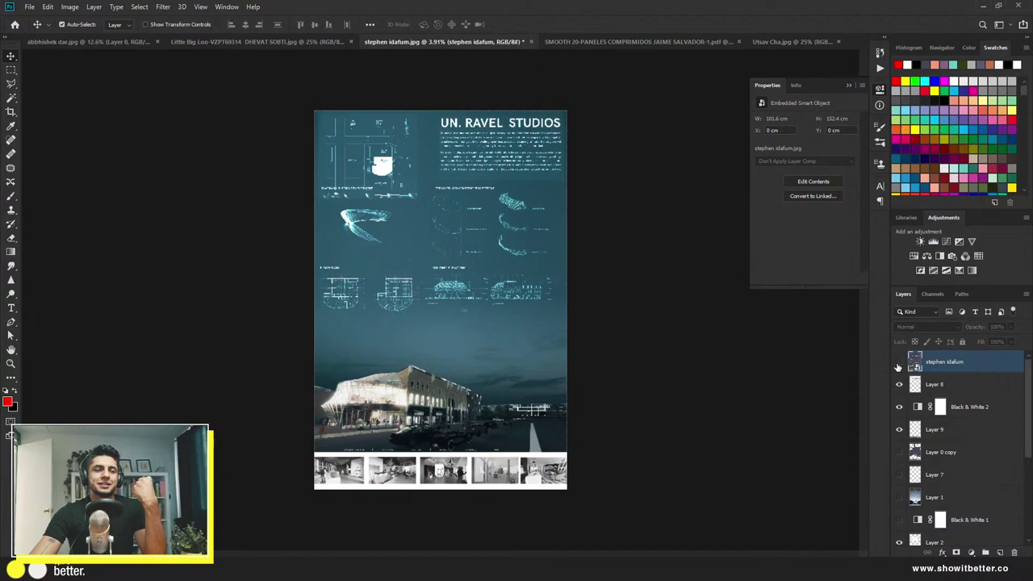
{"action": "left_click", "coordinate": [898, 365]}
{"action": "left_click", "coordinate": [897, 365]}
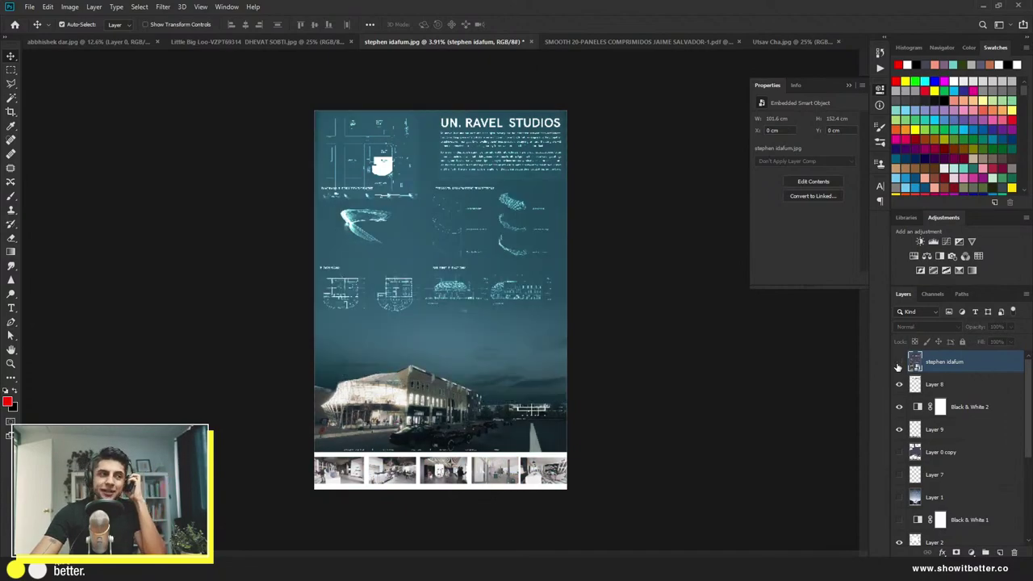
{"action": "left_click", "coordinate": [898, 364]}
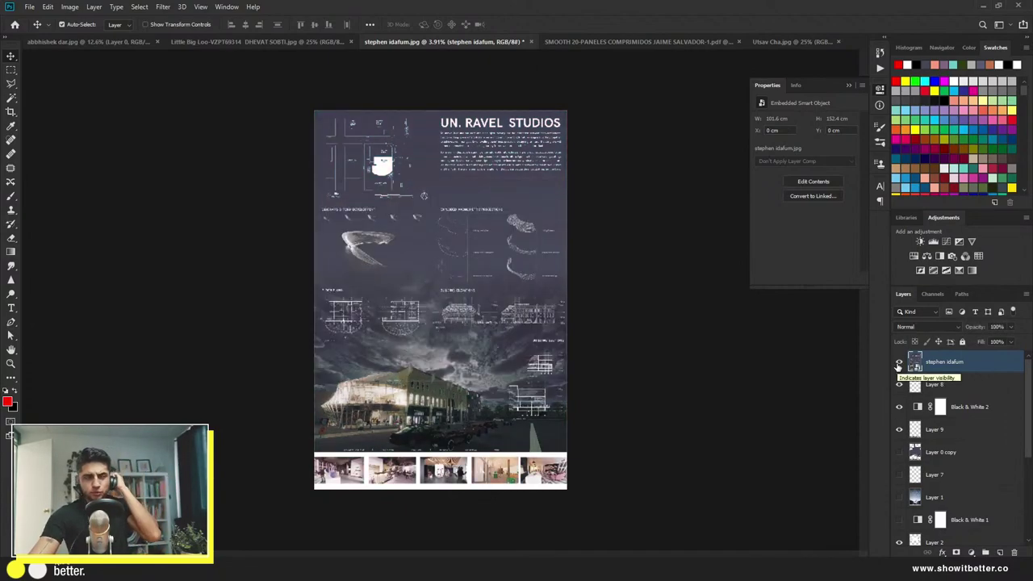
{"action": "left_click", "coordinate": [898, 364]}
{"action": "left_click", "coordinate": [897, 365]}
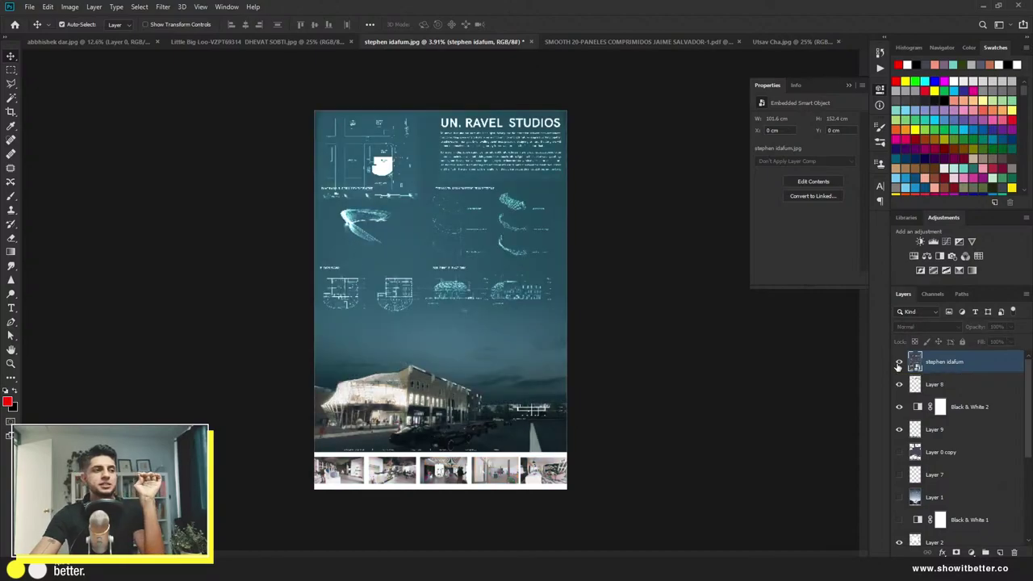
{"action": "left_click", "coordinate": [898, 364]}
{"action": "left_click", "coordinate": [898, 365]}
{"action": "left_click", "coordinate": [898, 365]}
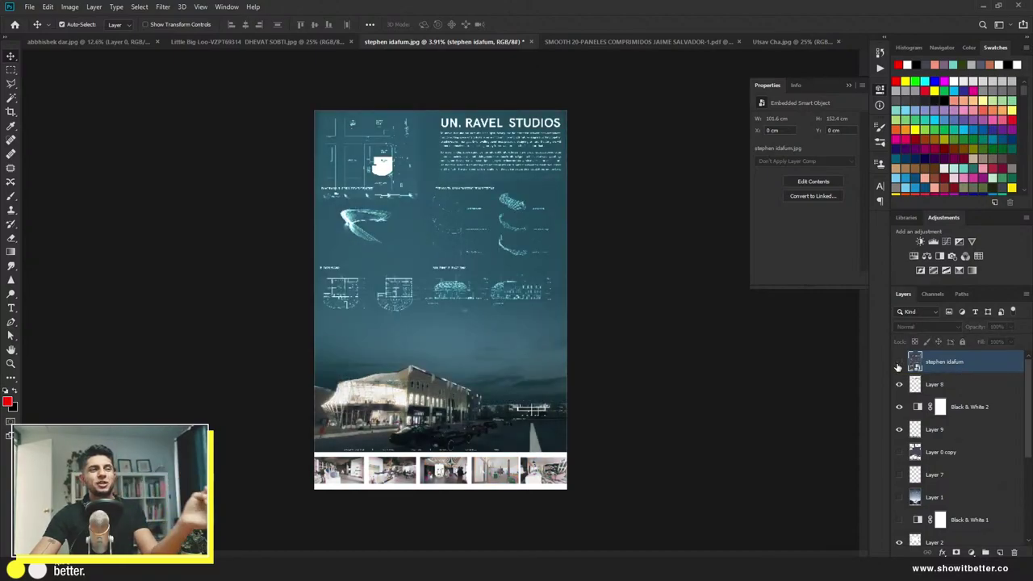
{"action": "left_click", "coordinate": [898, 365]}
{"action": "left_click", "coordinate": [898, 365]}
{"action": "left_click", "coordinate": [898, 365]}
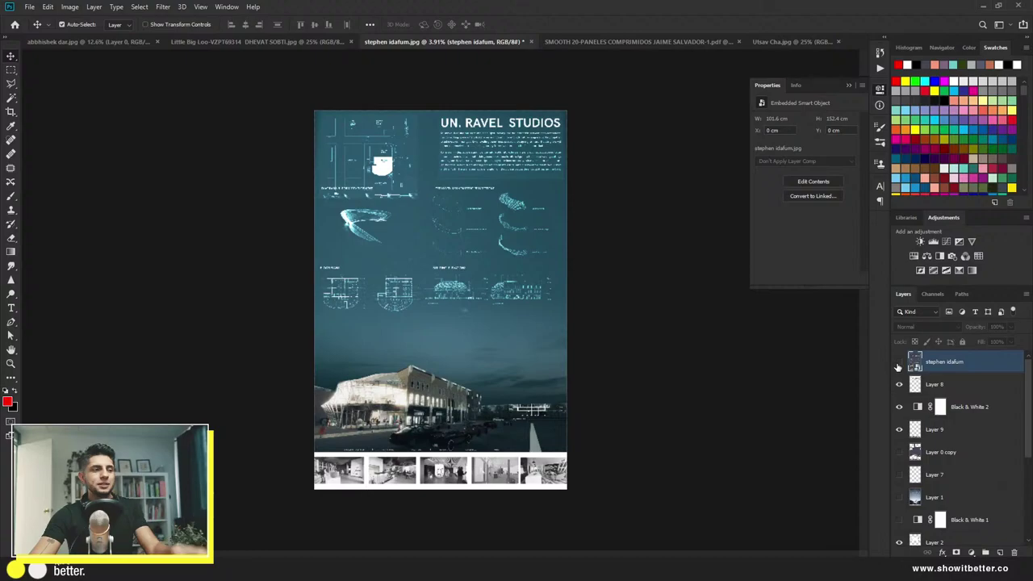
{"action": "left_click", "coordinate": [898, 365]}
{"action": "left_click", "coordinate": [898, 365]}
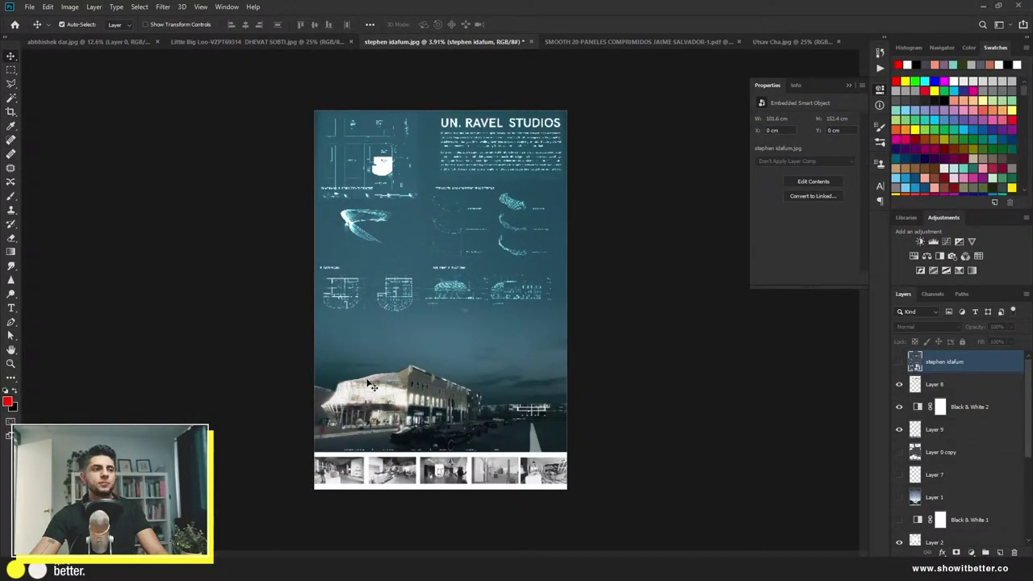
Step: Toggle the grey board against the teal one, then switch to the white triangular-plan board
{"action": "left_click", "coordinate": [898, 361]}
{"action": "left_click", "coordinate": [898, 361]}
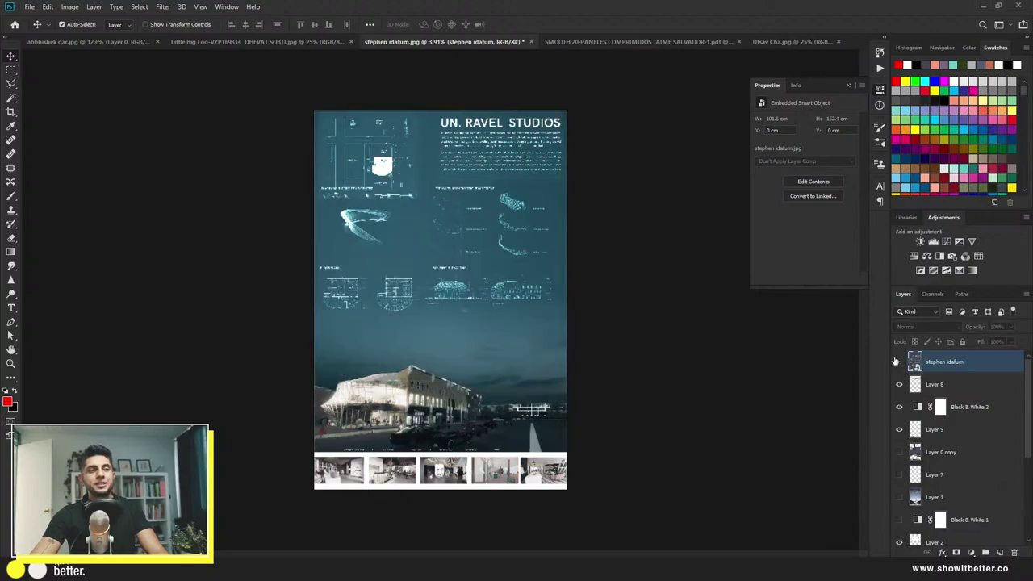
{"action": "left_click", "coordinate": [898, 361]}
{"action": "scroll", "coordinate": [528, 329], "scroll_direction": "up", "scroll_amount": 3}
{"action": "scroll", "coordinate": [528, 330], "scroll_direction": "down", "scroll_amount": 2}
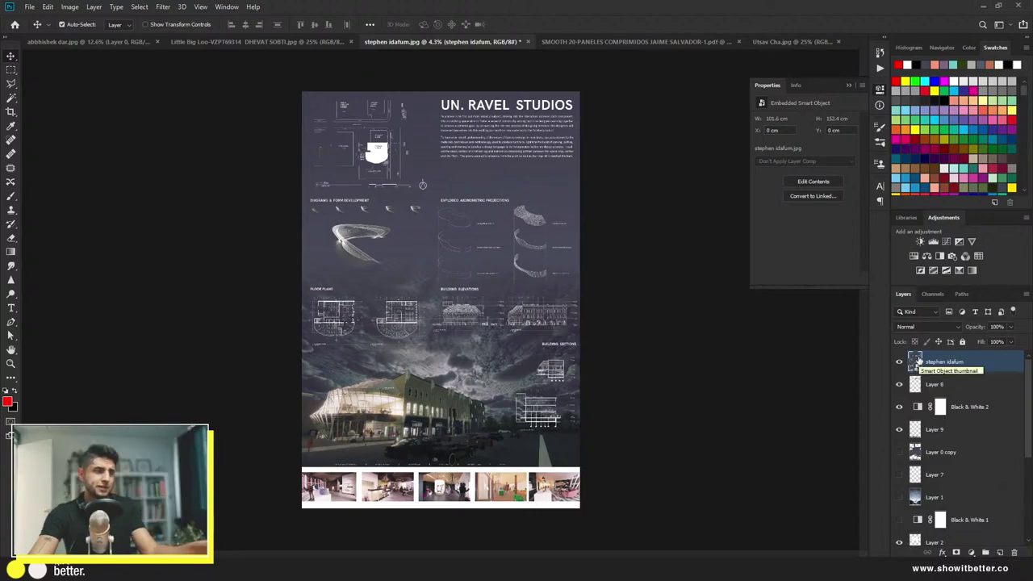
{"action": "left_click", "coordinate": [607, 43]}
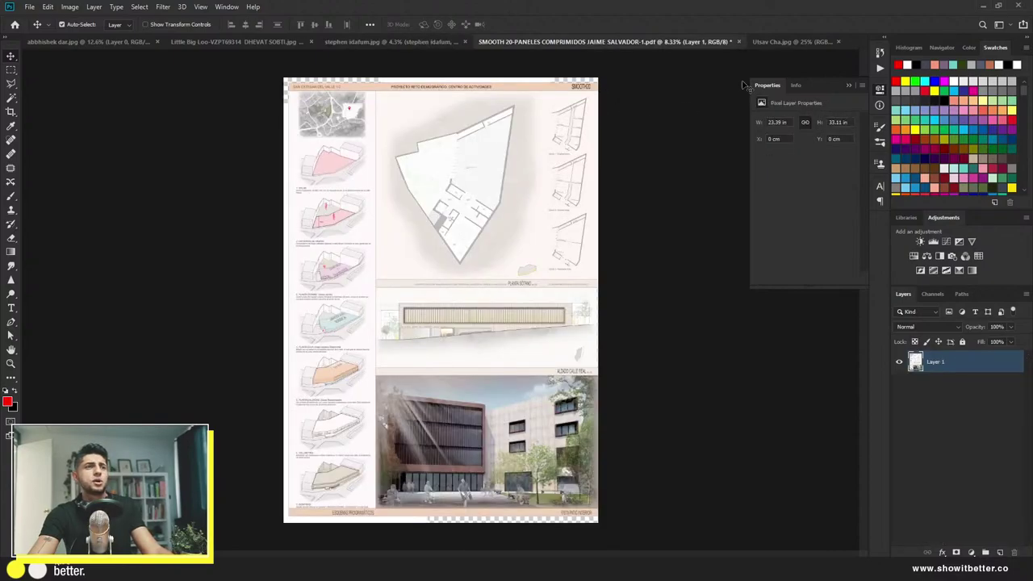
{"action": "left_click", "coordinate": [774, 42]}
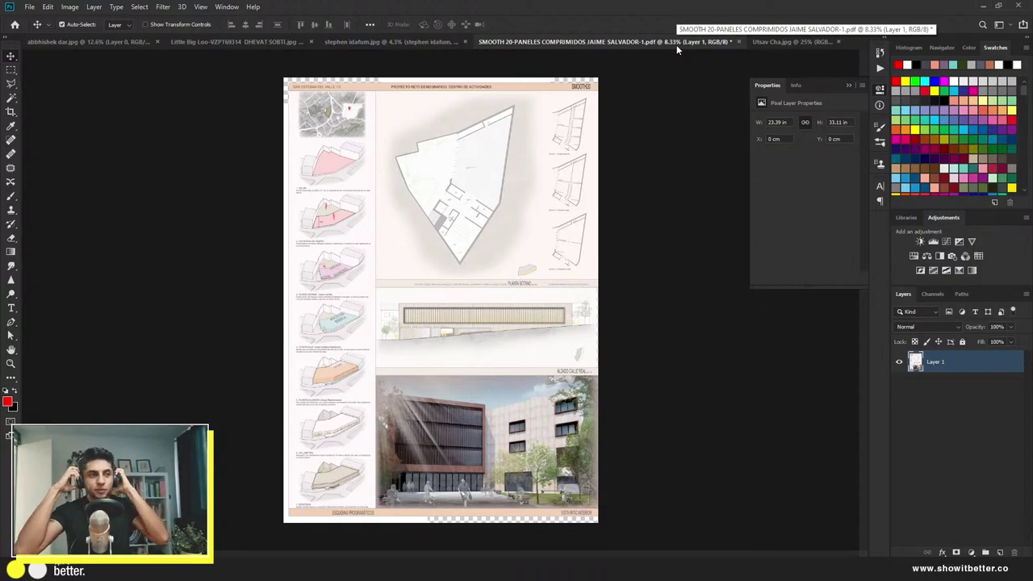
{"action": "left_click", "coordinate": [792, 42]}
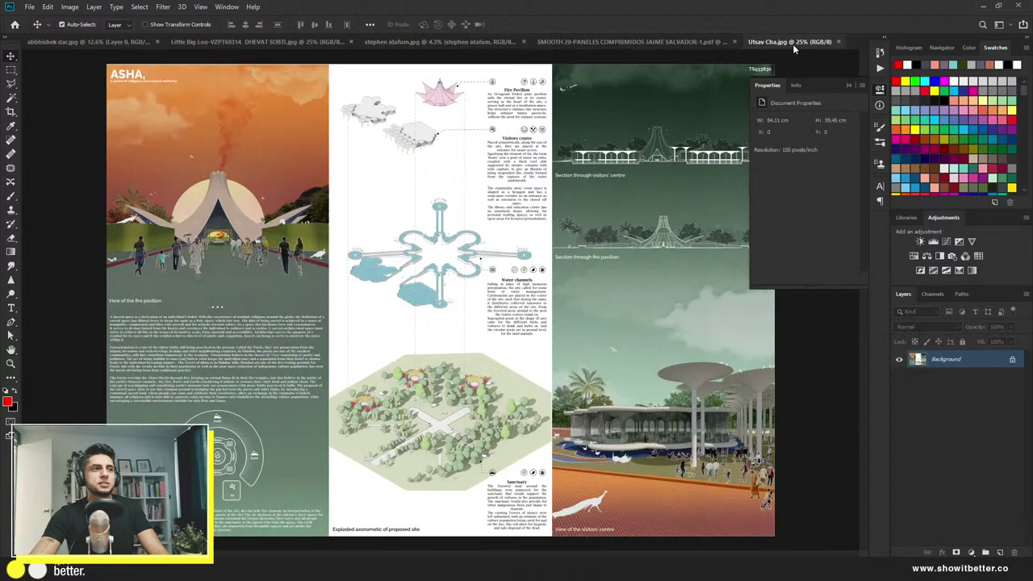
Step: Collapse the Properties panel, unlock the Background layer, and duplicate it as Layer 0 copy
{"action": "left_click", "coordinate": [879, 90]}
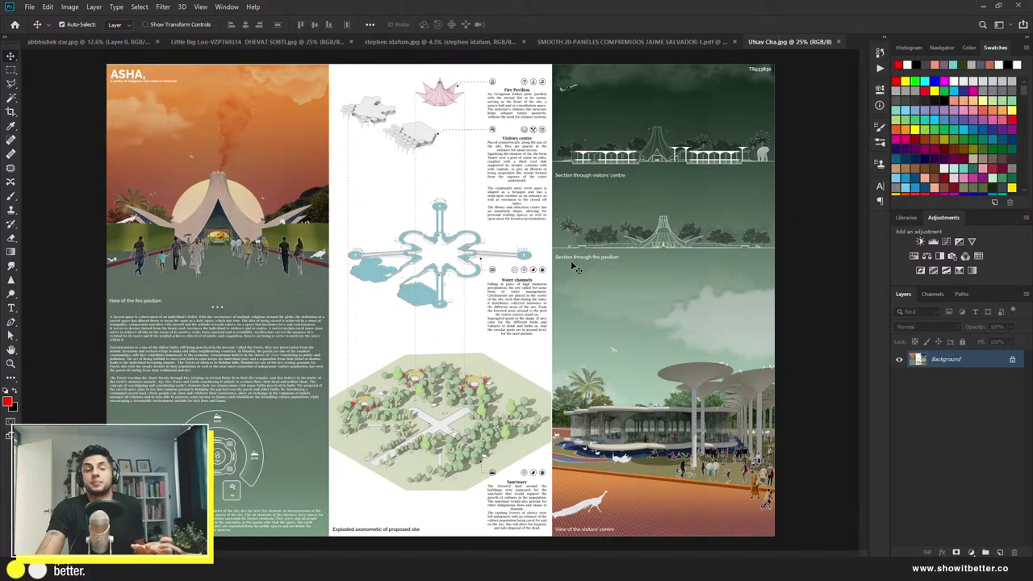
{"action": "left_click", "coordinate": [1012, 359]}
{"action": "key", "text": "ctrl+j"}
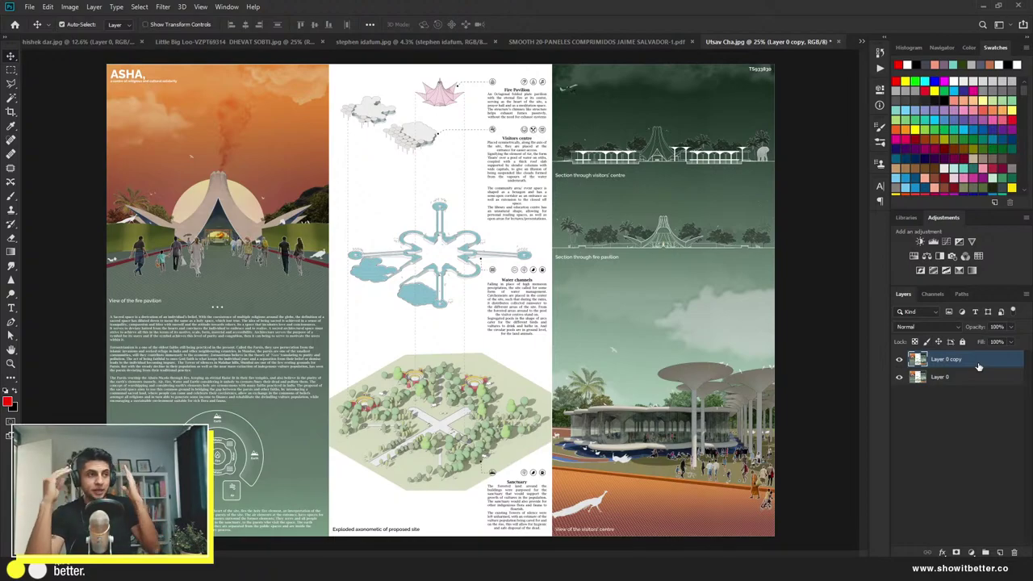
{"action": "scroll", "coordinate": [628, 215], "scroll_direction": "up", "scroll_amount": 1}
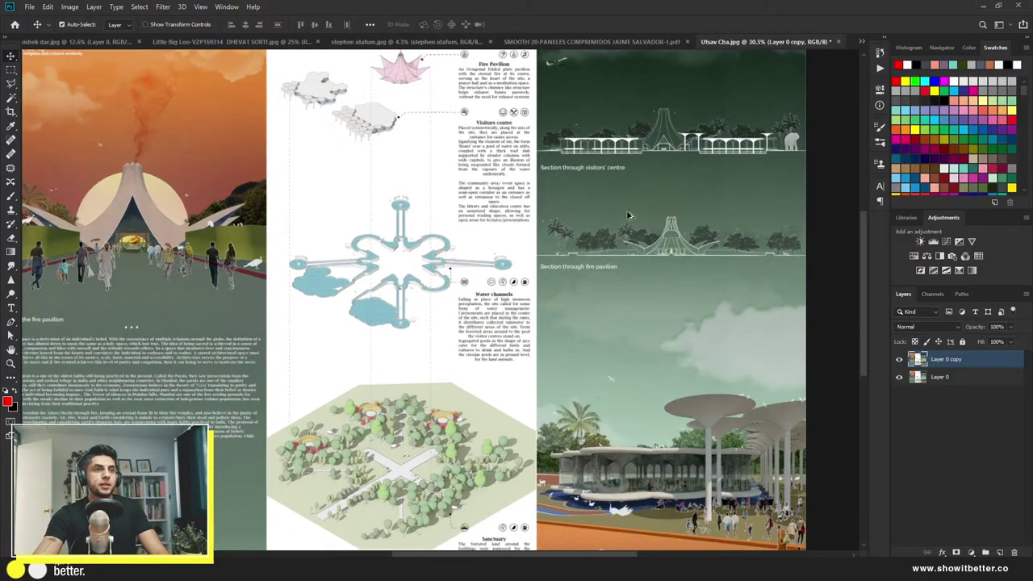
{"action": "scroll", "coordinate": [629, 216], "scroll_direction": "up", "scroll_amount": 1}
{"action": "scroll", "coordinate": [628, 215], "scroll_direction": "down", "scroll_amount": 2}
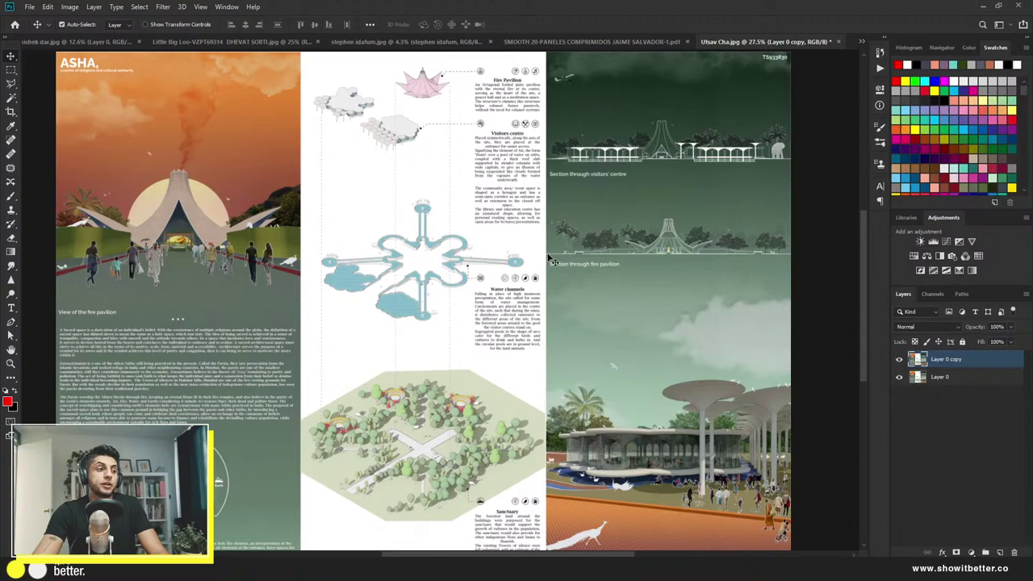
{"action": "scroll", "coordinate": [551, 259], "scroll_direction": "down", "scroll_amount": 1}
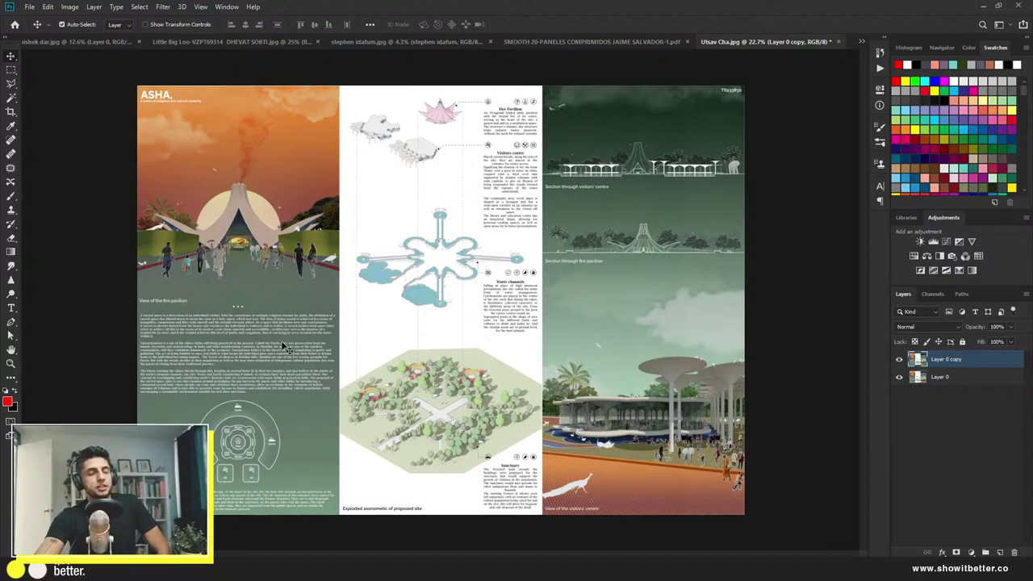
Step: Add an empty layer for markings and set up the Brush at a marking size
{"action": "right_click", "coordinate": [282, 345]}
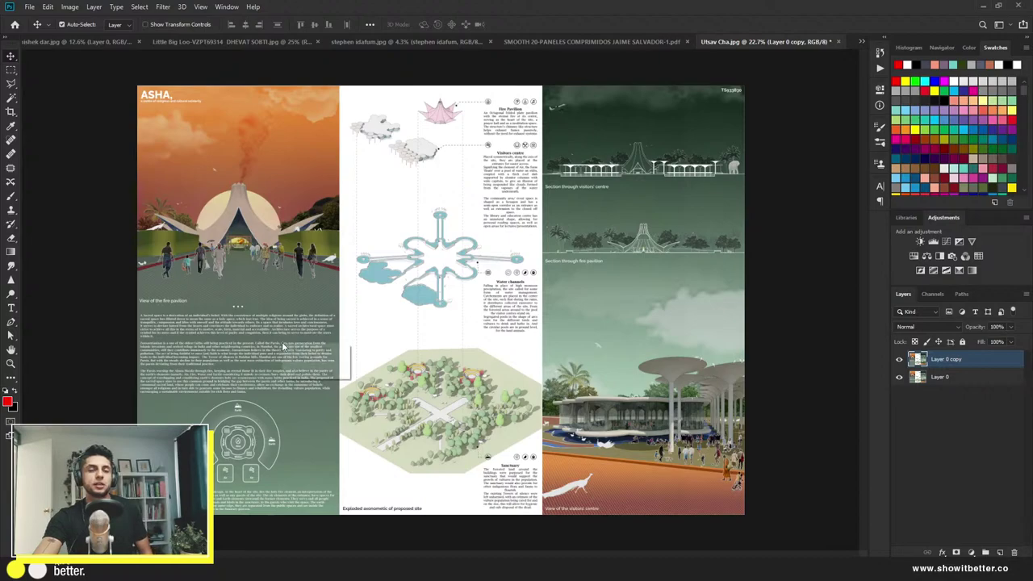
{"action": "left_click", "coordinate": [125, 257]}
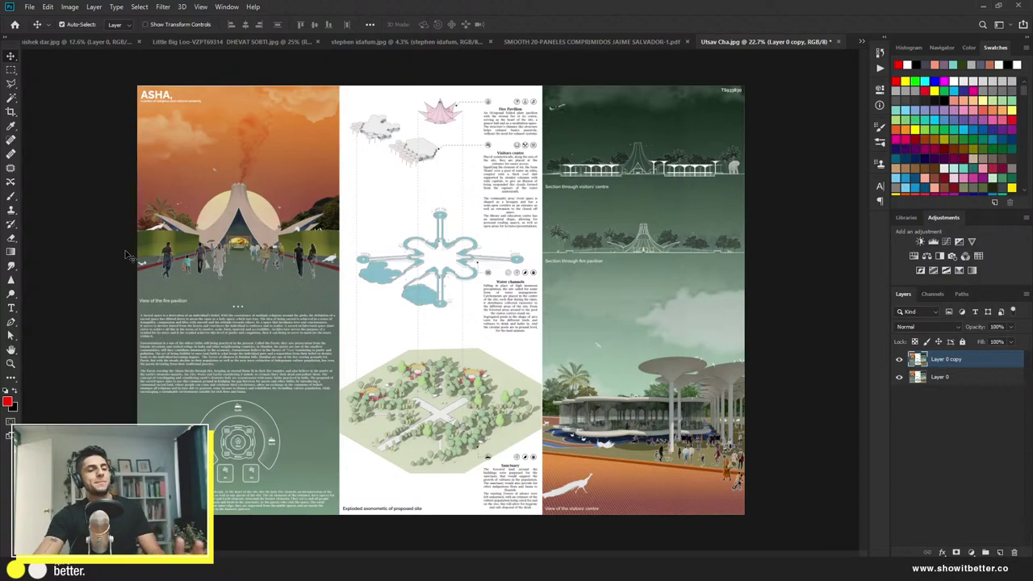
{"action": "left_click", "coordinate": [1000, 553]}
{"action": "key", "text": "b"}
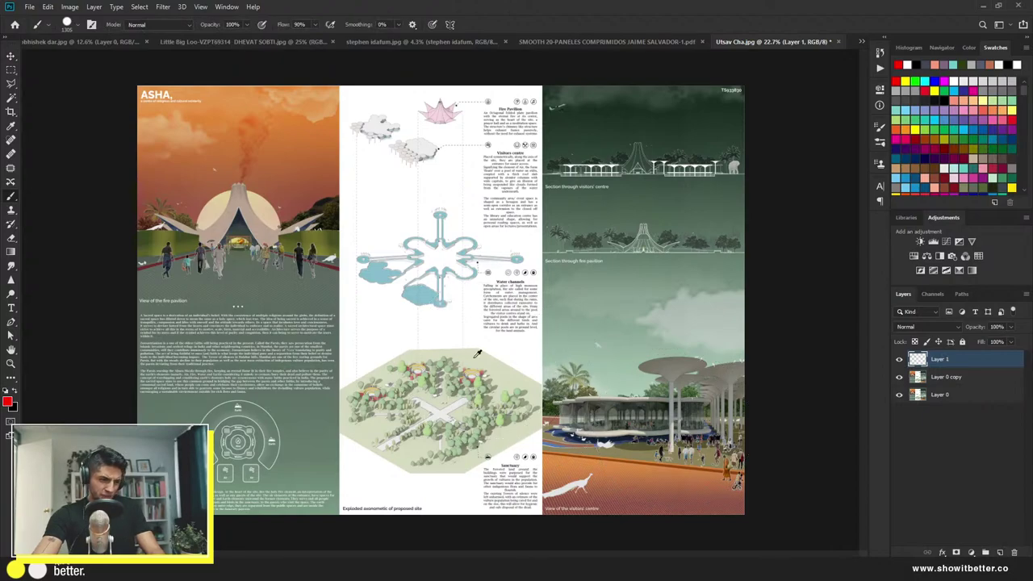
{"action": "left_click_drag", "start_coordinate": [477, 353], "coordinate": [373, 350]}
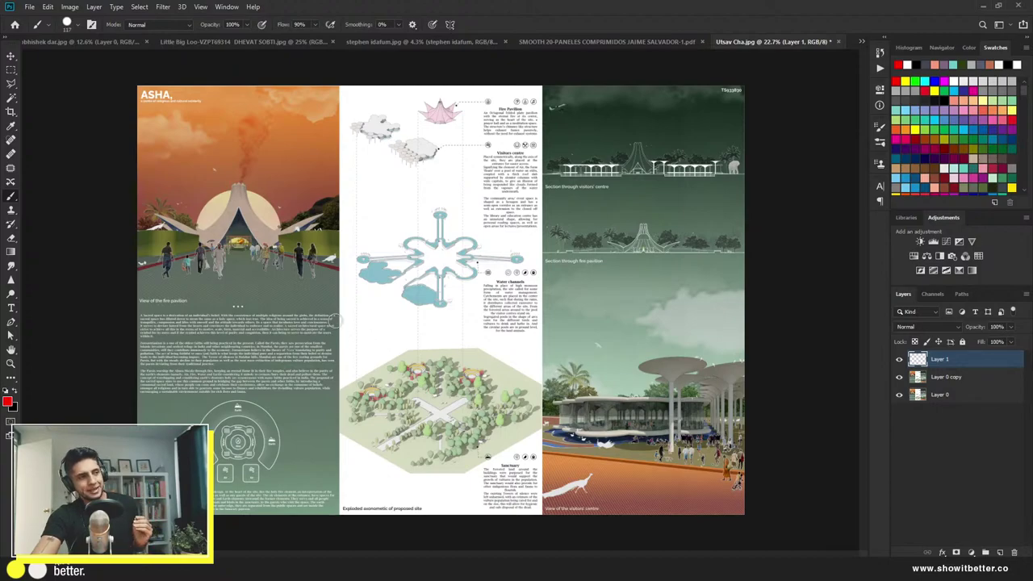
Step: Circle the left body text, Water channels, Fire Pavilion, Visitors centre, Sanctuary and bottom texts in red
{"action": "mouse_move", "coordinate": [254, 304]}
{"action": "left_mouse_down"}
{"action": "mouse_move", "coordinate": [211, 304]}
{"action": "mouse_move", "coordinate": [144, 340]}
{"action": "mouse_move", "coordinate": [162, 394]}
{"action": "mouse_move", "coordinate": [311, 379]}
{"action": "mouse_move", "coordinate": [298, 315]}
{"action": "mouse_move", "coordinate": [236, 304]}
{"action": "left_mouse_up"}
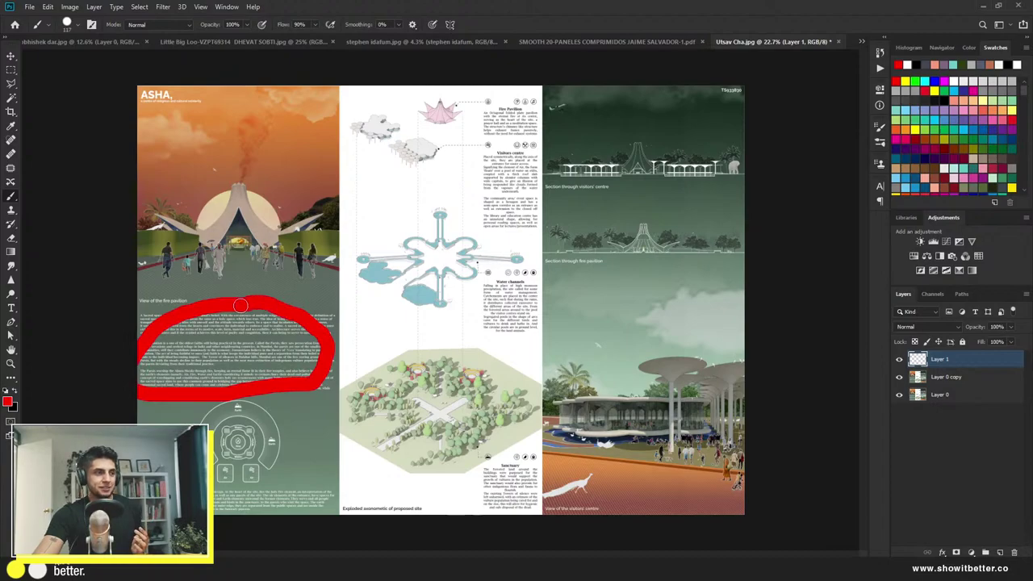
{"action": "mouse_move", "coordinate": [487, 284]}
{"action": "left_mouse_down"}
{"action": "mouse_move", "coordinate": [487, 334]}
{"action": "mouse_move", "coordinate": [532, 325]}
{"action": "mouse_move", "coordinate": [483, 280]}
{"action": "left_mouse_up"}
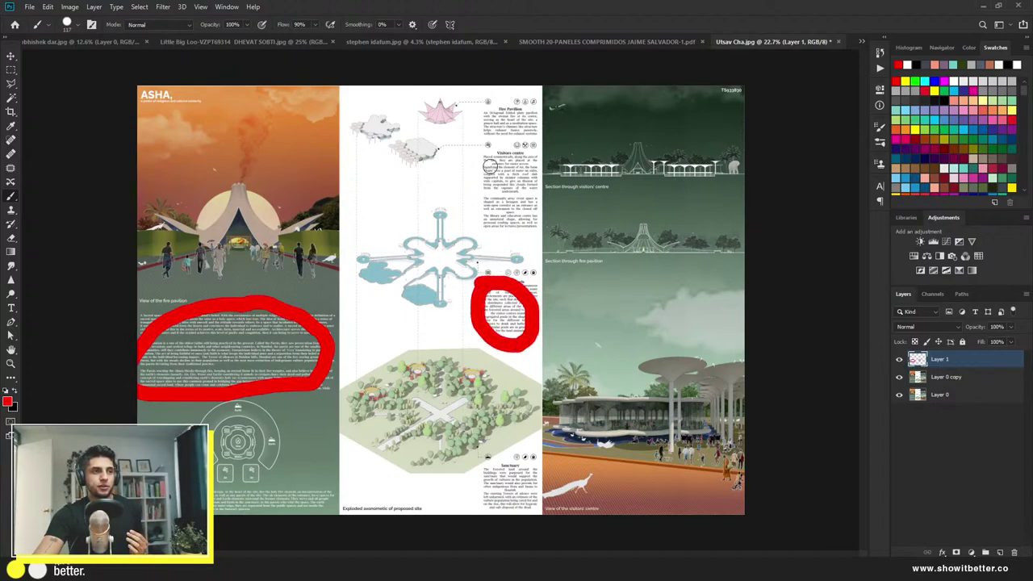
{"action": "left_click_drag", "start_coordinate": [485, 107], "coordinate": [487, 144]}
{"action": "mouse_move", "coordinate": [501, 192]}
{"action": "left_mouse_down"}
{"action": "mouse_move", "coordinate": [530, 111]}
{"action": "mouse_move", "coordinate": [494, 109]}
{"action": "left_mouse_up"}
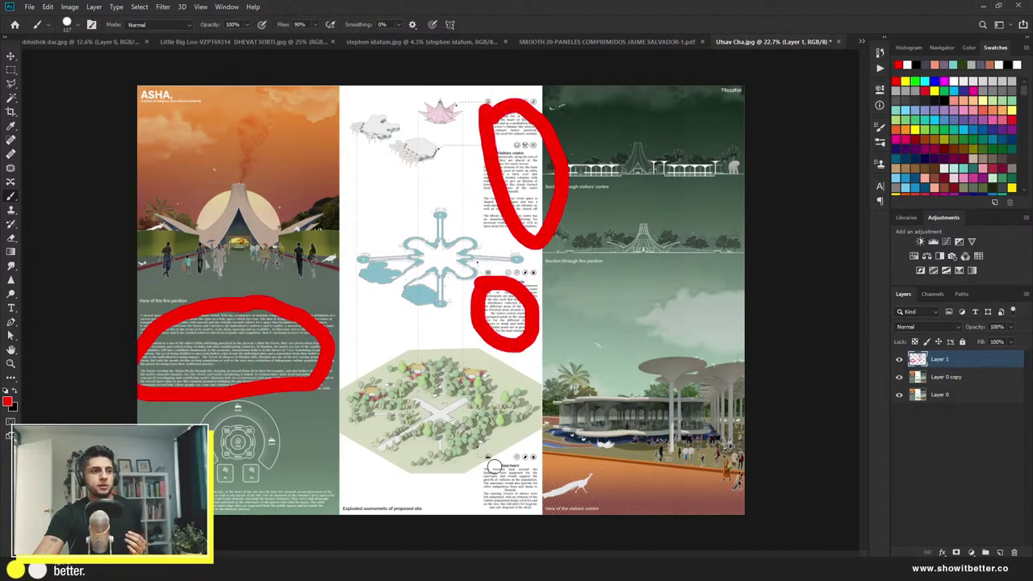
{"action": "mouse_move", "coordinate": [492, 461]}
{"action": "left_mouse_down"}
{"action": "mouse_move", "coordinate": [535, 507]}
{"action": "mouse_move", "coordinate": [502, 450]}
{"action": "left_mouse_up"}
{"action": "left_click_drag", "start_coordinate": [274, 488], "coordinate": [215, 485]}
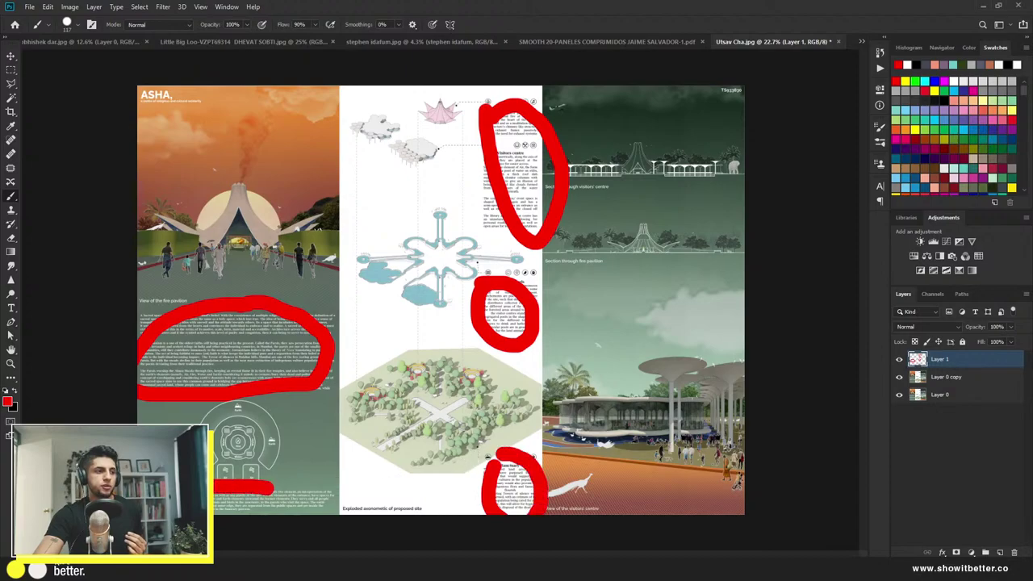
{"action": "mouse_move", "coordinate": [319, 497]}
{"action": "left_mouse_down"}
{"action": "mouse_move", "coordinate": [305, 514]}
{"action": "mouse_move", "coordinate": [274, 484]}
{"action": "left_mouse_up"}
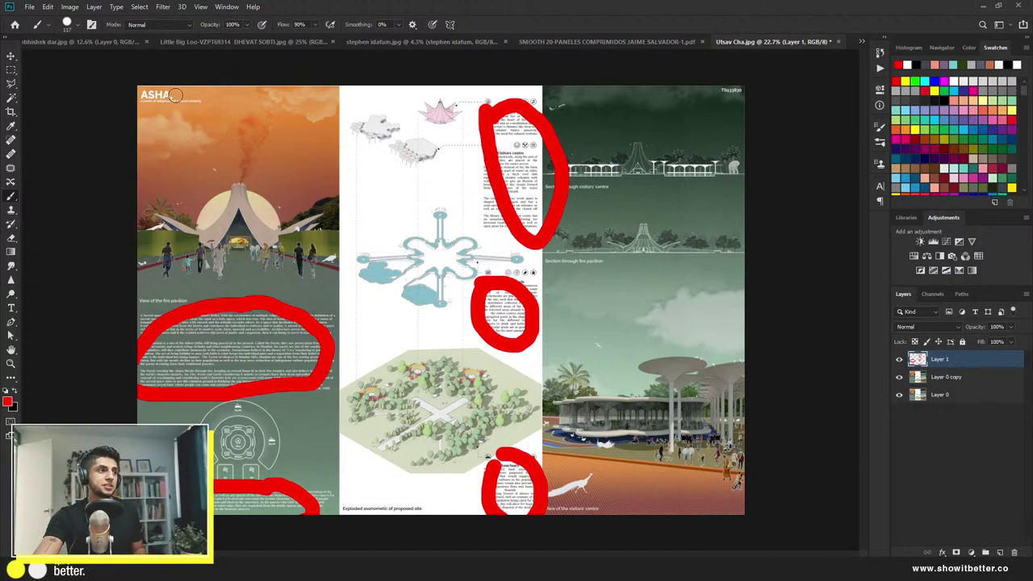
Step: Replace the wrong stroke over the ASHA title with a short red mark using a smaller brush
{"action": "left_click_drag", "start_coordinate": [141, 96], "coordinate": [185, 132]}
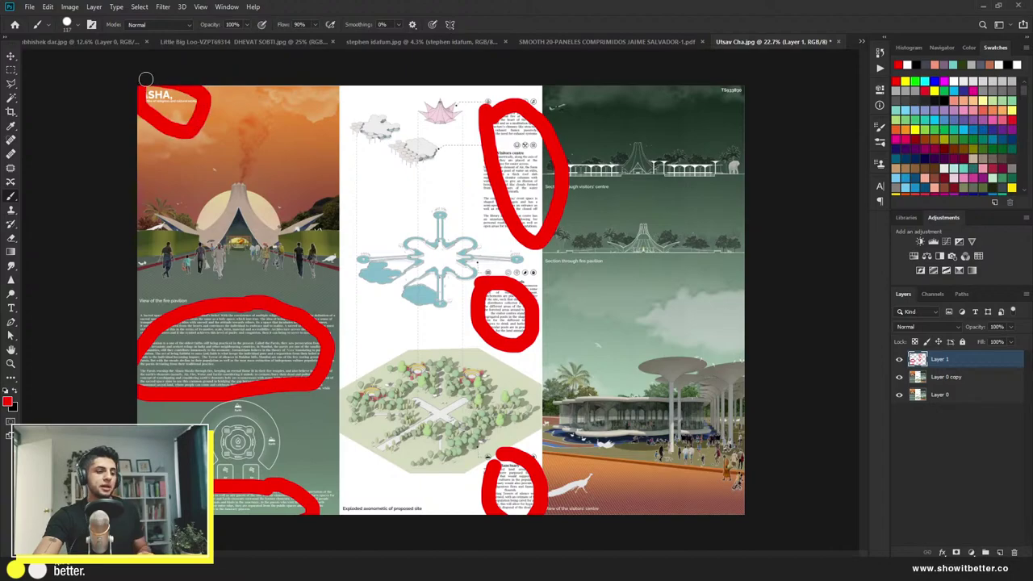
{"action": "key", "text": "ctrl+z"}
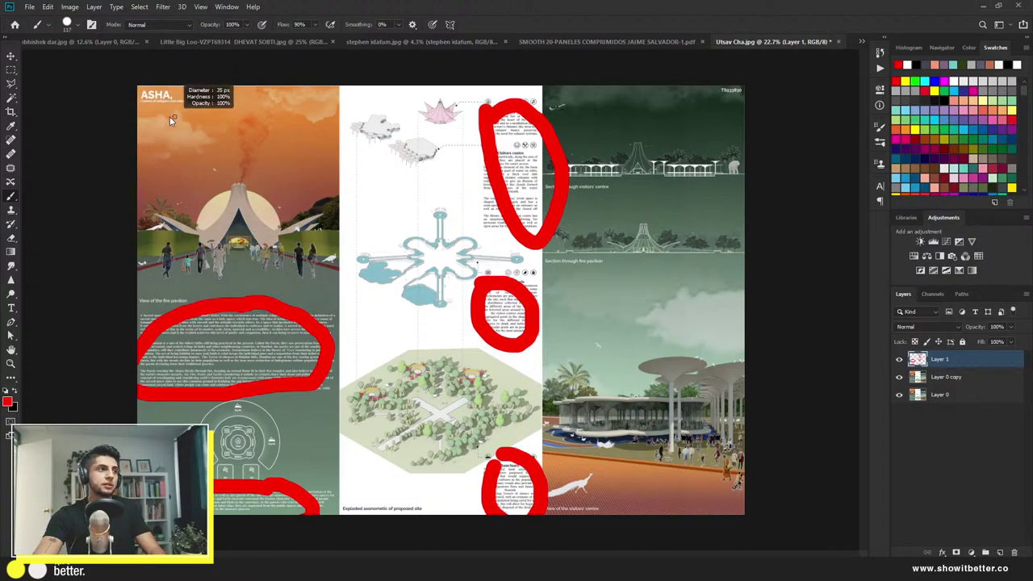
{"action": "key", "text": "bracketleft"}
{"action": "key", "text": "bracketleft"}
{"action": "key", "text": "bracketleft"}
{"action": "key", "text": "bracketleft"}
{"action": "key", "text": "bracketleft"}
{"action": "key", "text": "bracketleft"}
{"action": "key", "text": "bracketleft"}
{"action": "key", "text": "bracketleft"}
{"action": "mouse_move", "coordinate": [139, 106]}
{"action": "left_mouse_down"}
{"action": "mouse_move", "coordinate": [160, 107]}
{"action": "mouse_move", "coordinate": [176, 84]}
{"action": "mouse_move", "coordinate": [138, 85]}
{"action": "mouse_move", "coordinate": [135, 103]}
{"action": "left_mouse_up"}
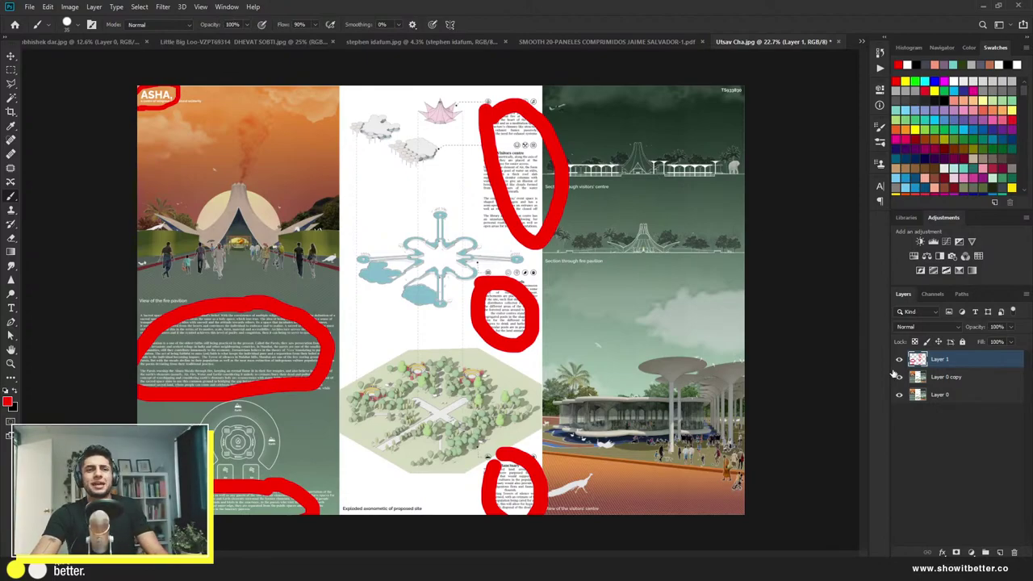
{"action": "left_click", "coordinate": [899, 360]}
{"action": "scroll", "coordinate": [143, 343], "scroll_direction": "up", "scroll_amount": 5}
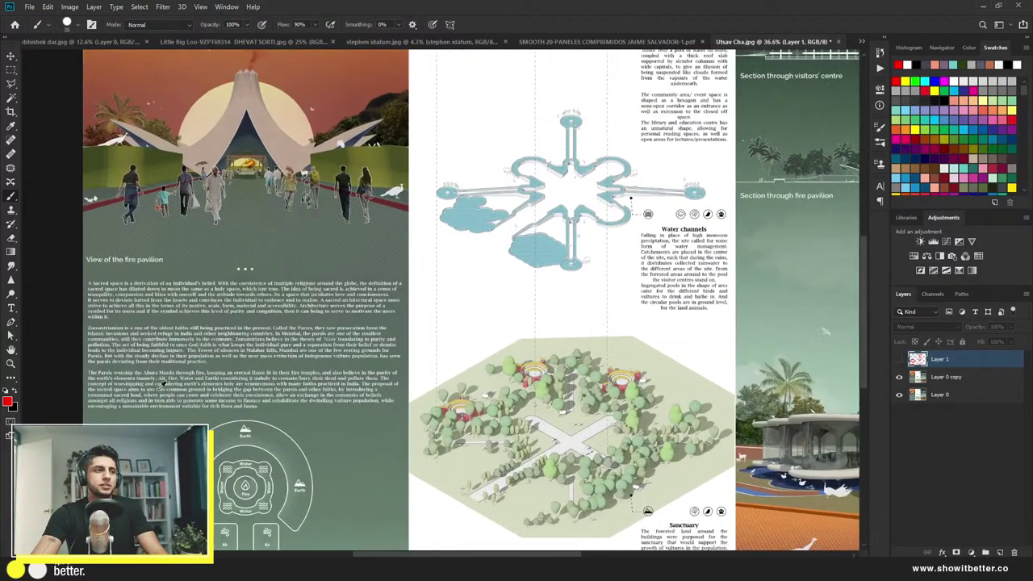
{"action": "scroll", "coordinate": [143, 343], "scroll_direction": "up", "scroll_amount": 5}
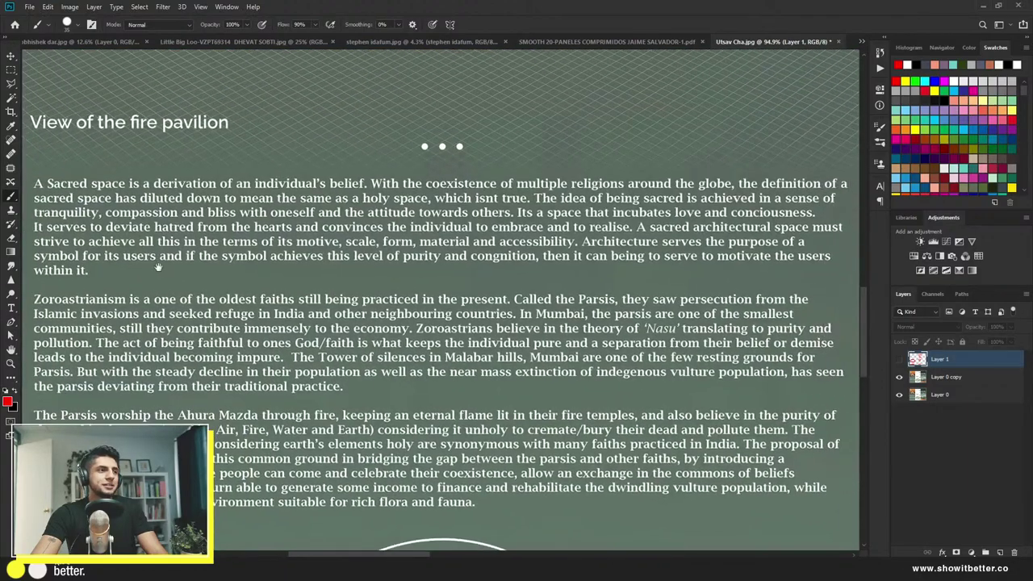
{"action": "scroll", "coordinate": [128, 331], "scroll_direction": "down", "scroll_amount": 3}
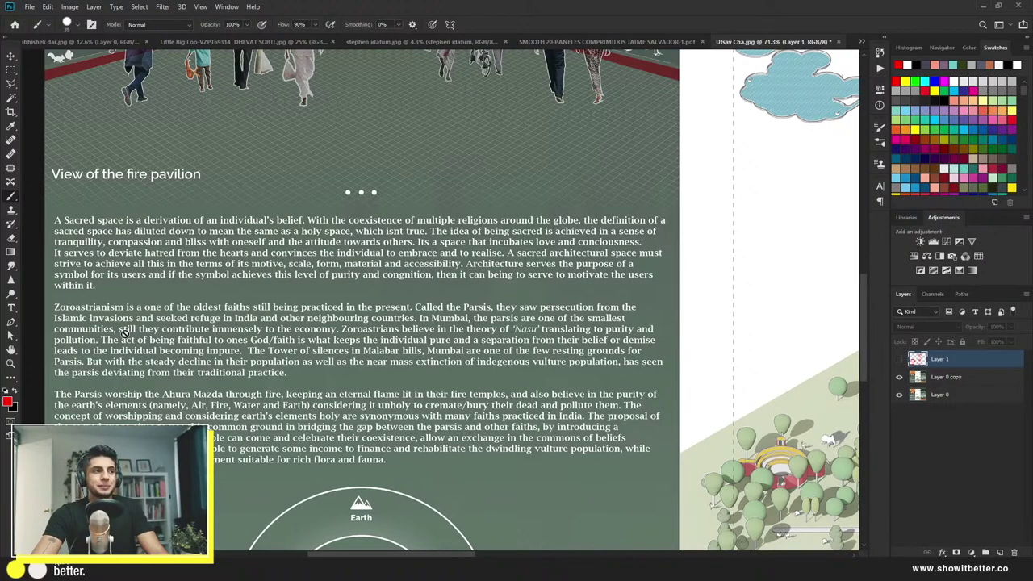
{"action": "scroll", "coordinate": [123, 331], "scroll_direction": "down", "scroll_amount": 2}
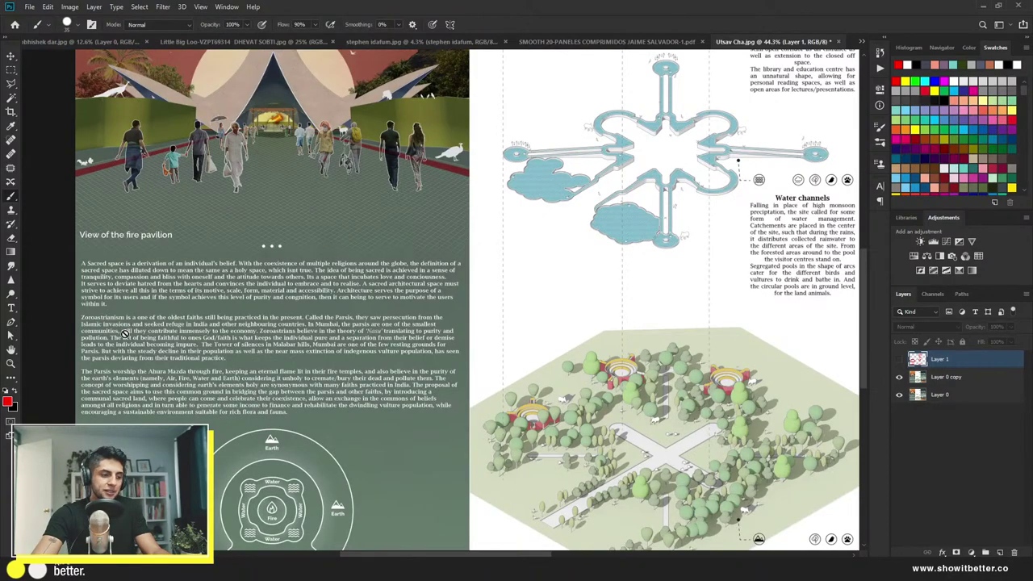
{"action": "scroll", "coordinate": [206, 330], "scroll_direction": "down", "scroll_amount": 2}
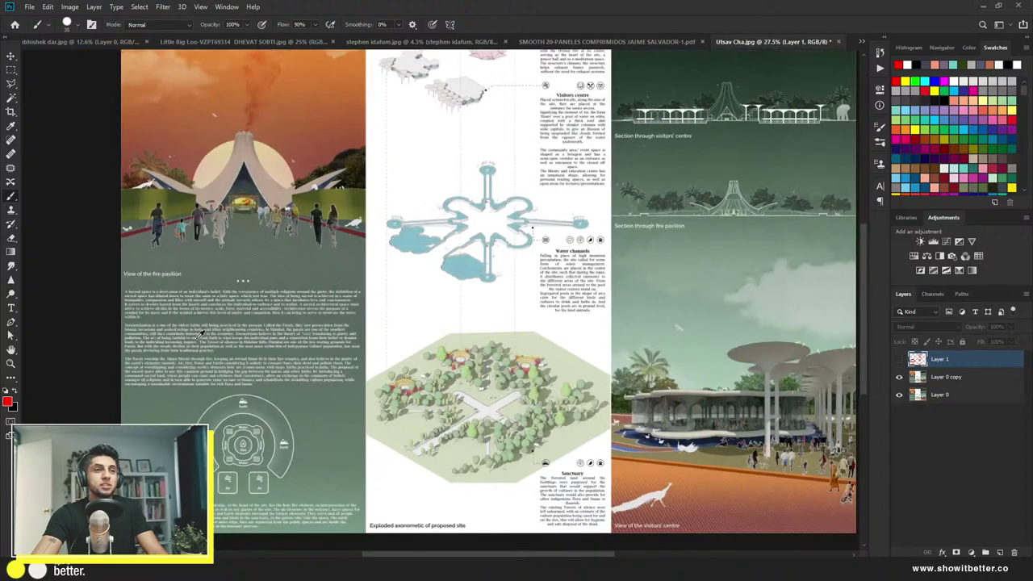
{"action": "scroll", "coordinate": [202, 333], "scroll_direction": "down", "scroll_amount": 1}
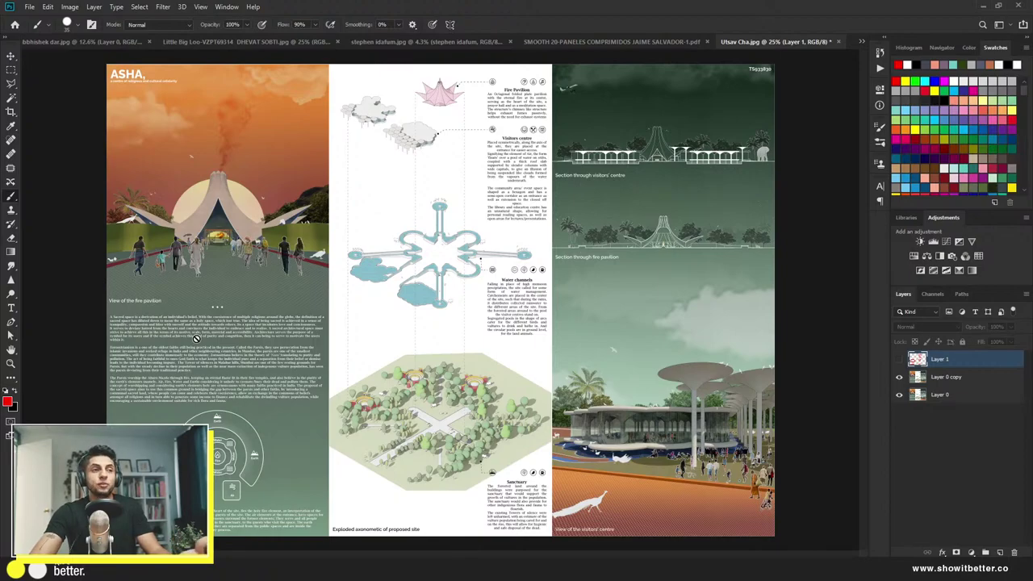
{"action": "left_click", "coordinate": [11, 56]}
{"action": "scroll", "coordinate": [97, 355], "scroll_direction": "up", "scroll_amount": 4}
{"action": "scroll", "coordinate": [188, 363], "scroll_direction": "up", "scroll_amount": 5}
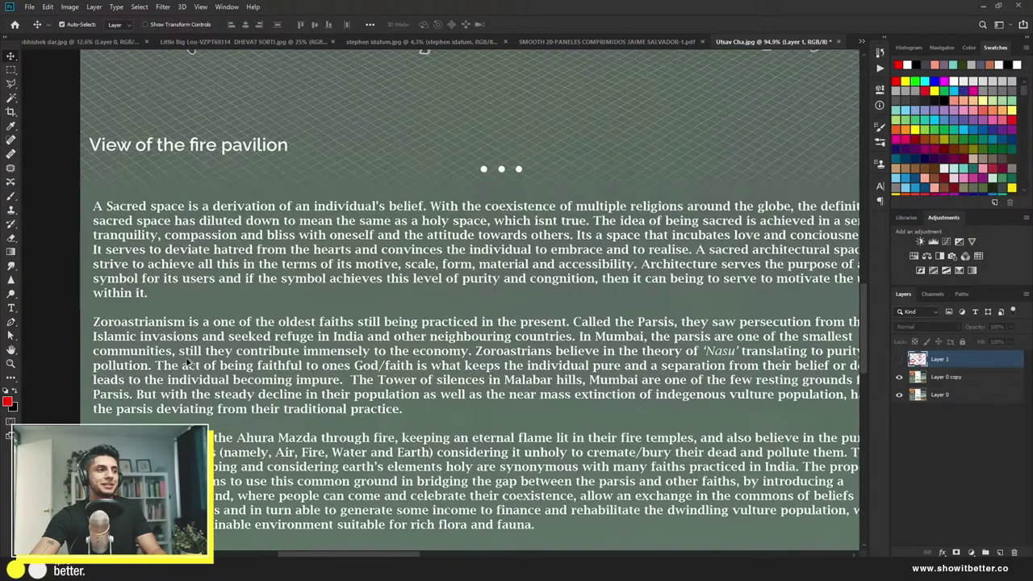
{"action": "scroll", "coordinate": [199, 353], "scroll_direction": "down", "scroll_amount": 7}
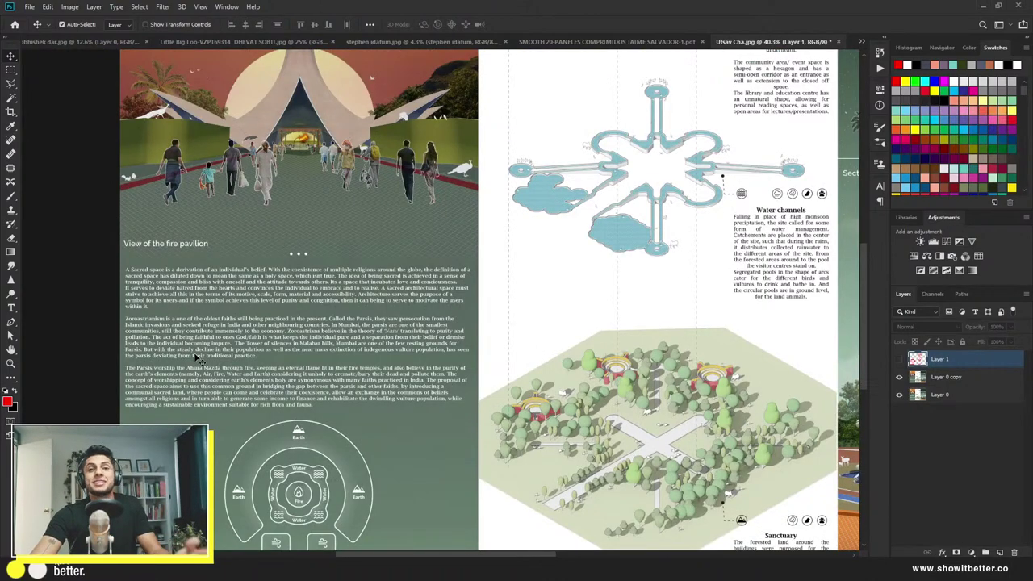
{"action": "scroll", "coordinate": [194, 373], "scroll_direction": "up", "scroll_amount": 5}
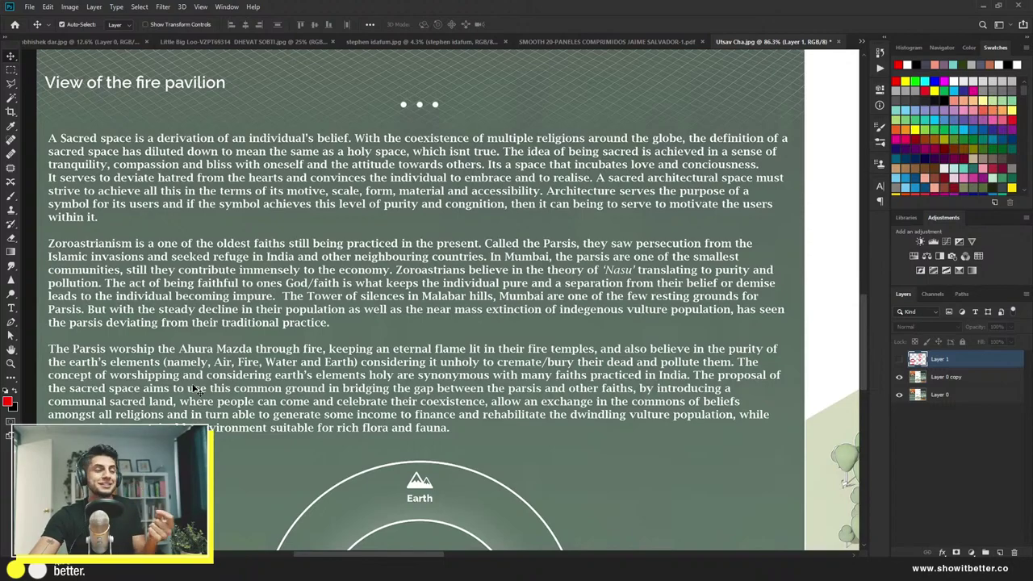
{"action": "scroll", "coordinate": [194, 388], "scroll_direction": "down", "scroll_amount": 2}
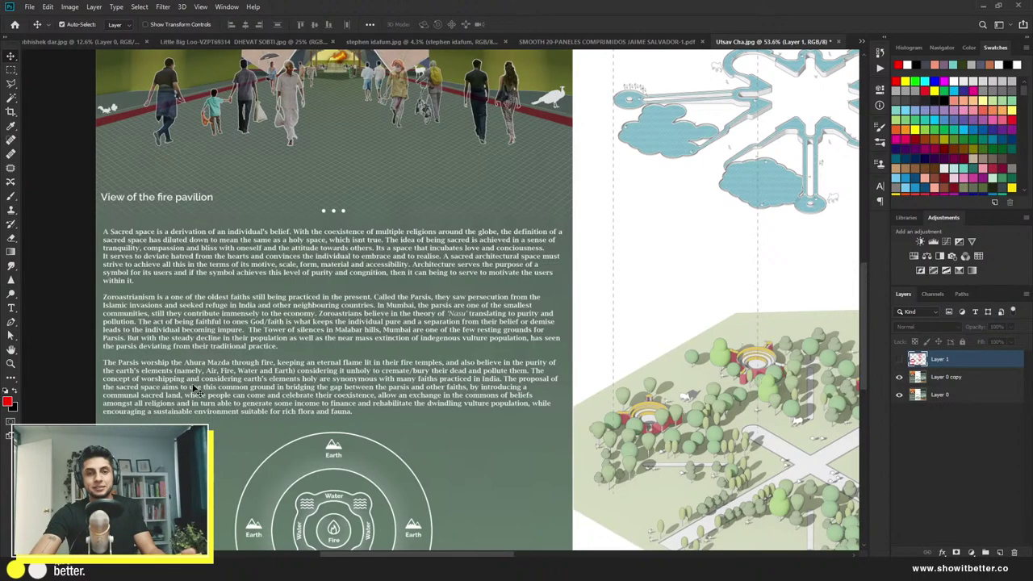
{"action": "scroll", "coordinate": [194, 389], "scroll_direction": "down", "scroll_amount": 3}
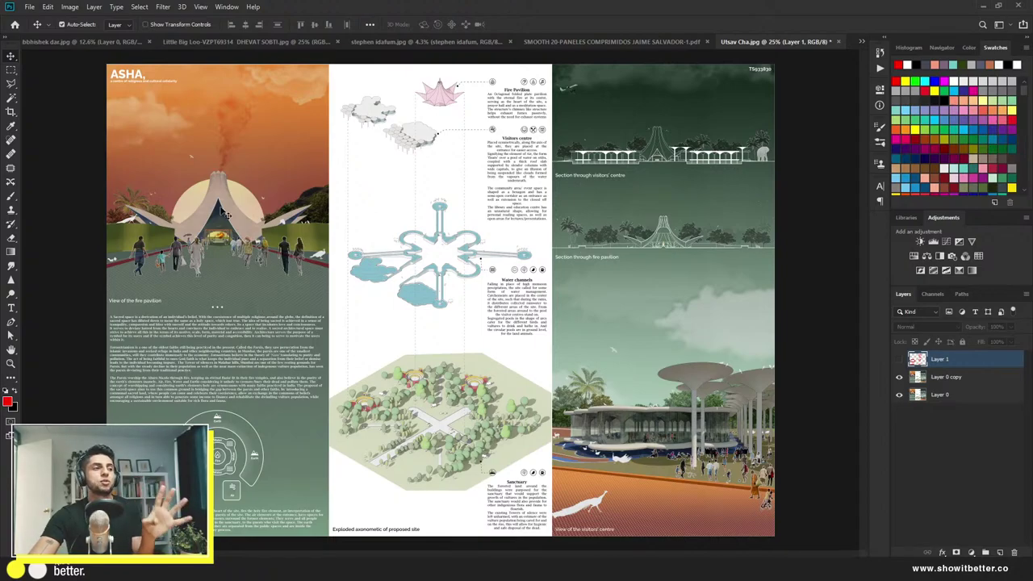
Step: Select the pavilion description text and paint it over with green sampled from the board
{"action": "left_click", "coordinate": [962, 381]}
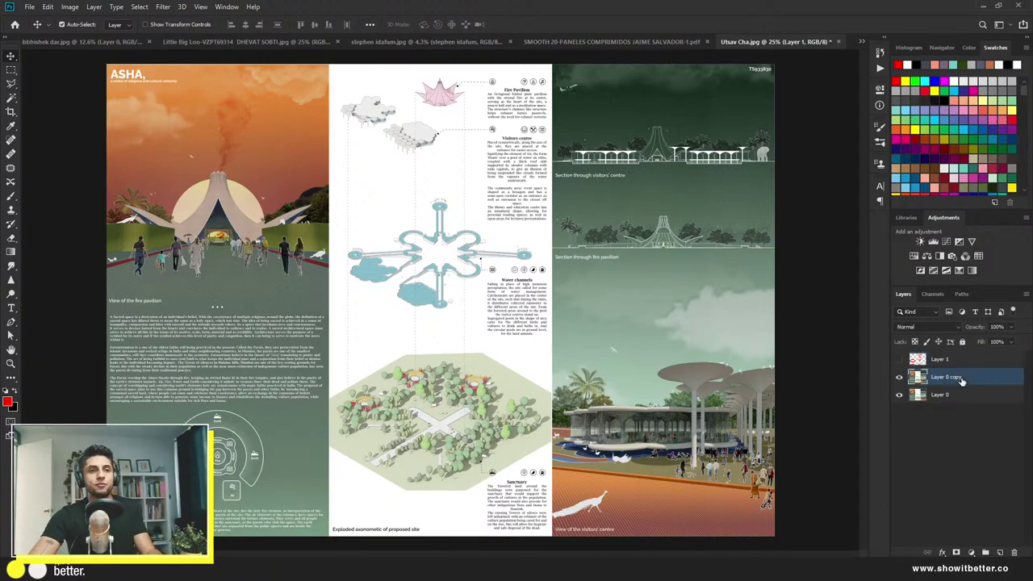
{"action": "key", "text": "m"}
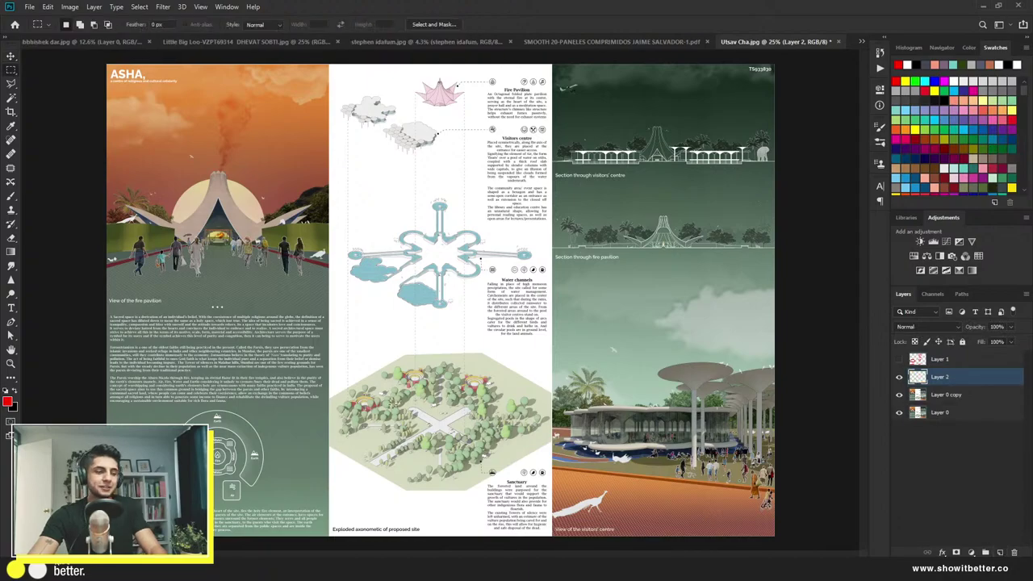
{"action": "left_click_drag", "start_coordinate": [103, 408], "coordinate": [330, 308]}
{"action": "key", "text": "b"}
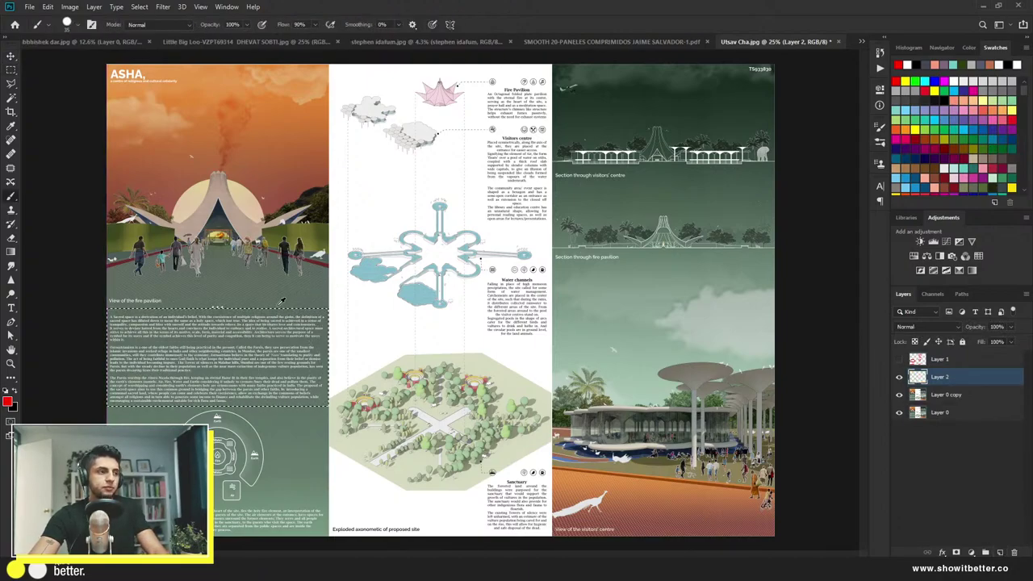
{"action": "left_click", "coordinate": [282, 297], "text": "alt"}
{"action": "right_click", "coordinate": [266, 339]}
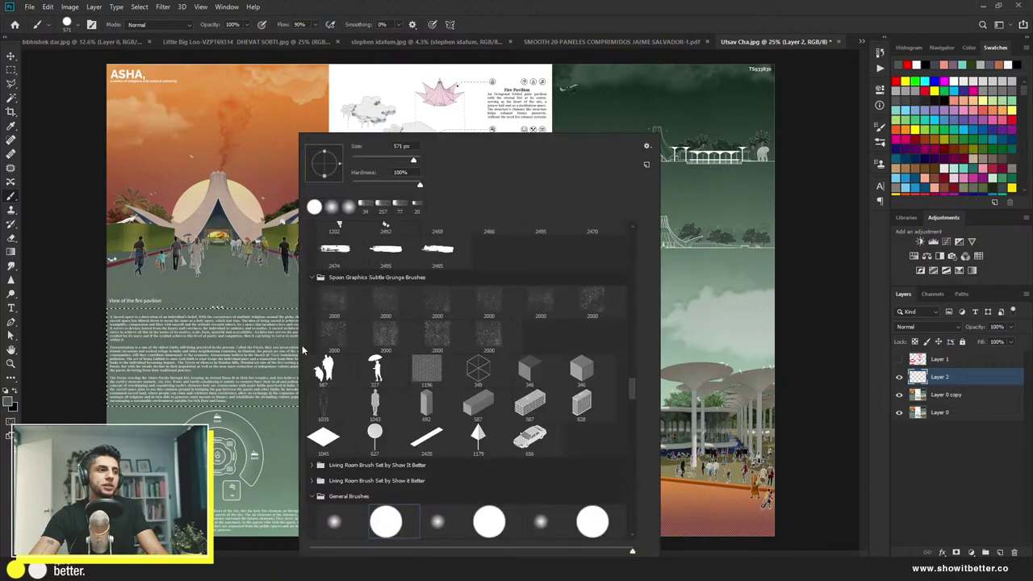
{"action": "mouse_move", "coordinate": [253, 346]}
{"action": "left_mouse_down"}
{"action": "mouse_move", "coordinate": [18, 391]}
{"action": "mouse_move", "coordinate": [355, 380]}
{"action": "left_mouse_up"}
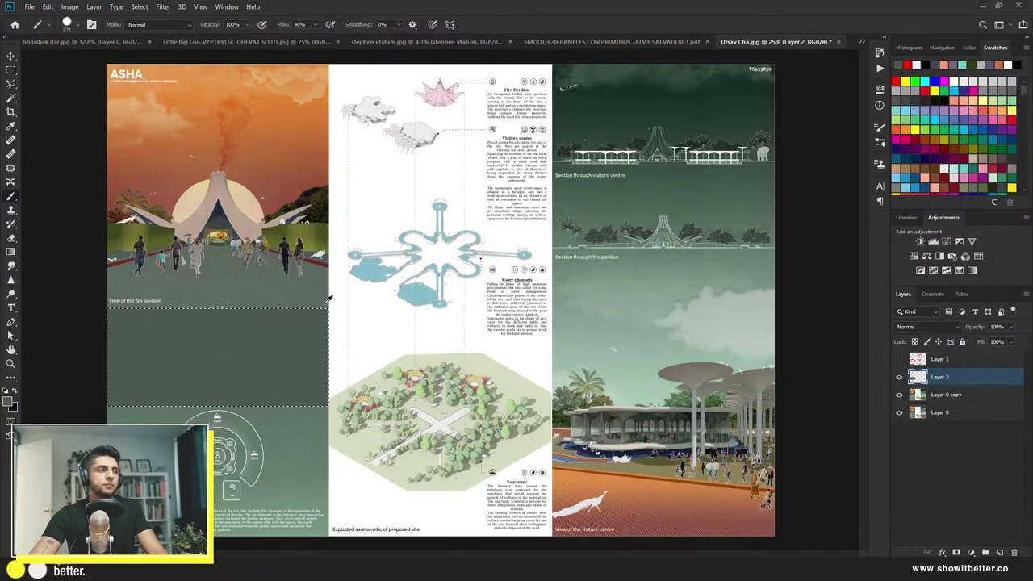
{"action": "left_click", "coordinate": [296, 406], "text": "alt"}
{"action": "mouse_move", "coordinate": [295, 405]}
{"action": "left_mouse_down"}
{"action": "mouse_move", "coordinate": [382, 329]}
{"action": "mouse_move", "coordinate": [369, 277]}
{"action": "left_mouse_up"}
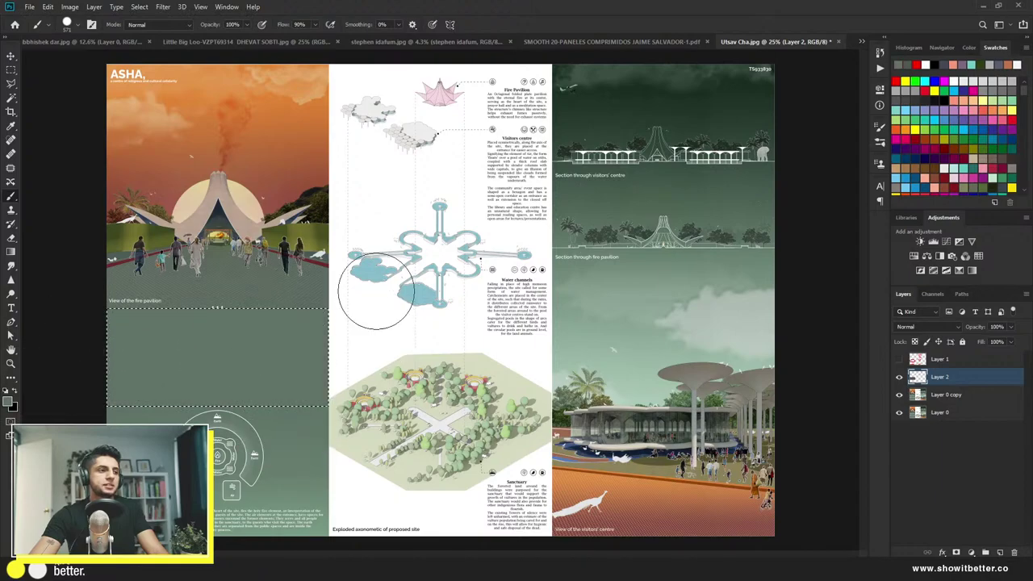
{"action": "key", "text": "ctrl+d"}
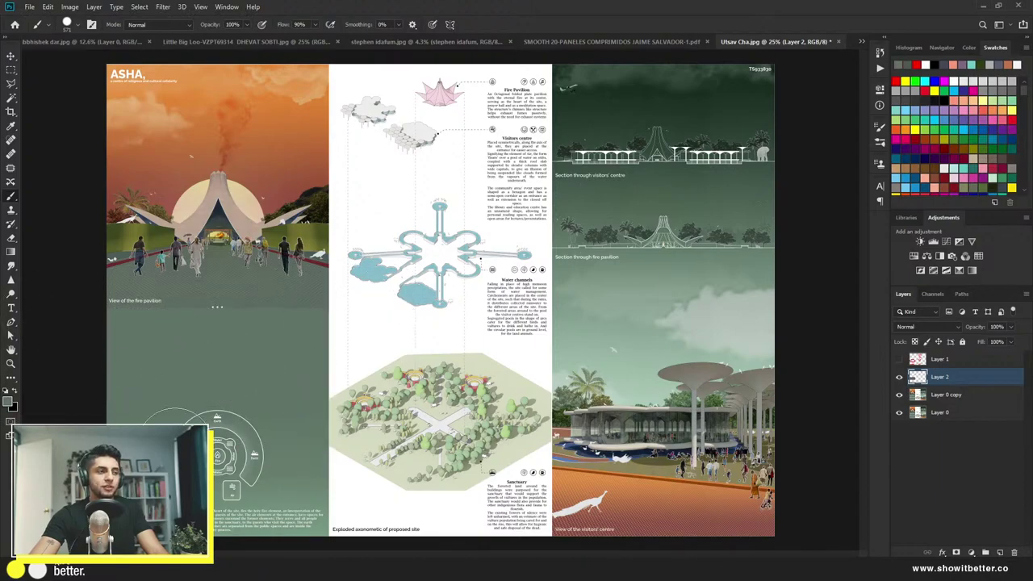
Step: Select the small bottom-left text block and paint it out in green
{"action": "key", "text": "m"}
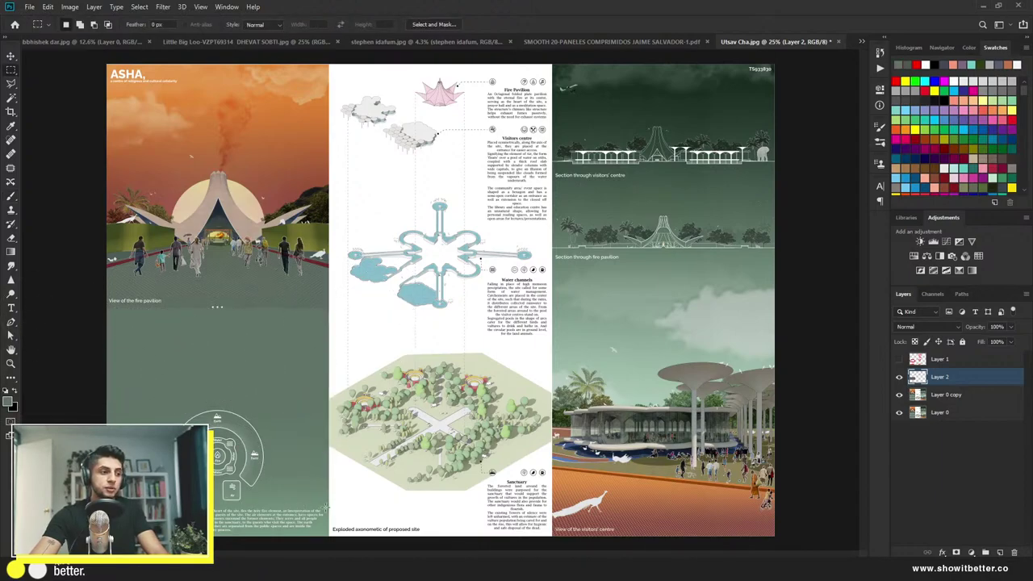
{"action": "mouse_move", "coordinate": [325, 507]}
{"action": "left_mouse_down"}
{"action": "mouse_move", "coordinate": [266, 533]}
{"action": "mouse_move", "coordinate": [213, 536]}
{"action": "left_mouse_up"}
{"action": "key", "text": "b"}
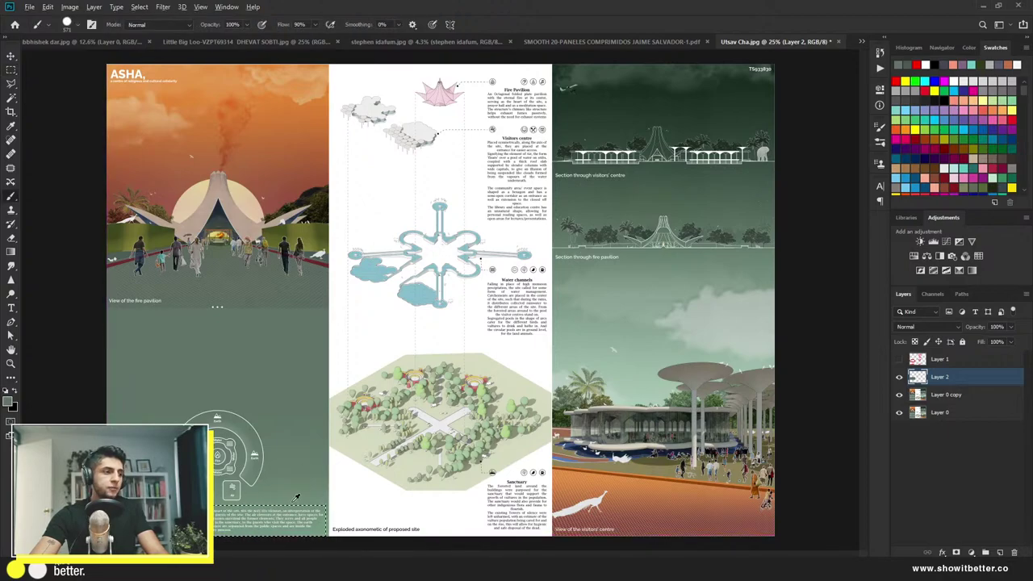
{"action": "left_click", "coordinate": [286, 496]}
{"action": "key", "text": "ctrl+d"}
{"action": "key", "text": "bracketleft"}
{"action": "key", "text": "bracketleft"}
{"action": "key", "text": "bracketleft"}
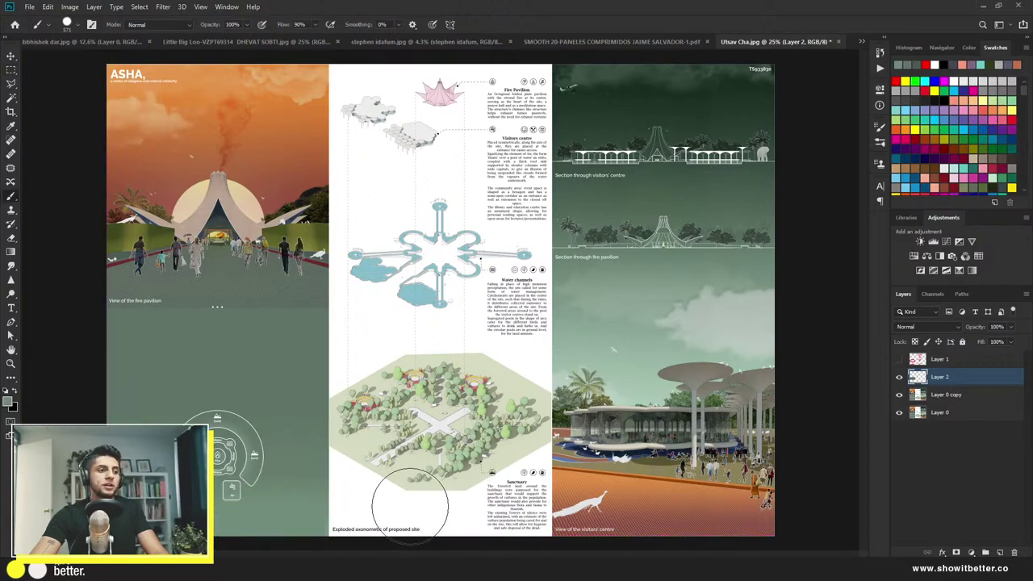
{"action": "key", "text": "m"}
{"action": "scroll", "coordinate": [516, 320], "scroll_direction": "up", "scroll_amount": 1}
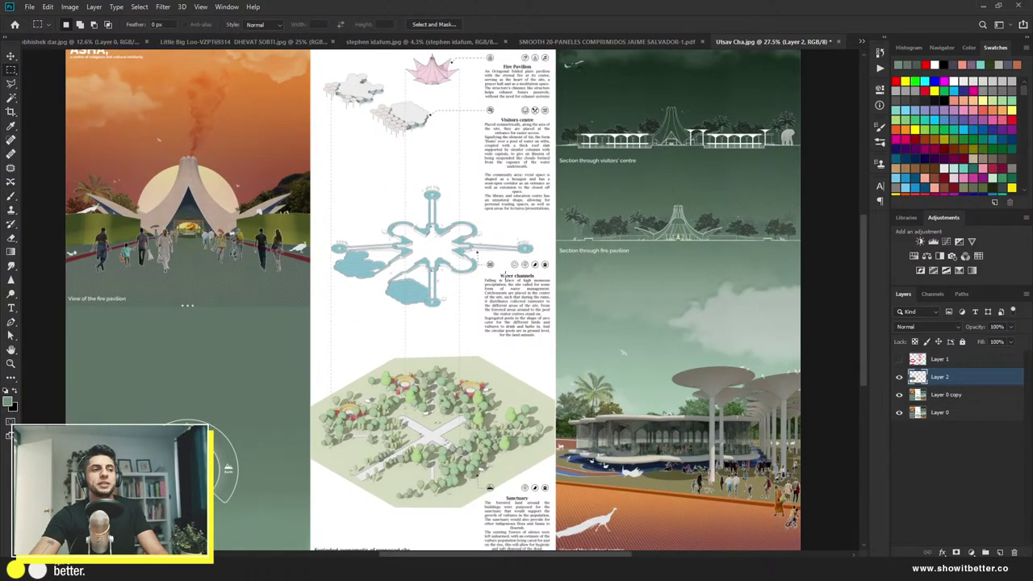
{"action": "scroll", "coordinate": [478, 253], "scroll_direction": "down", "scroll_amount": 1}
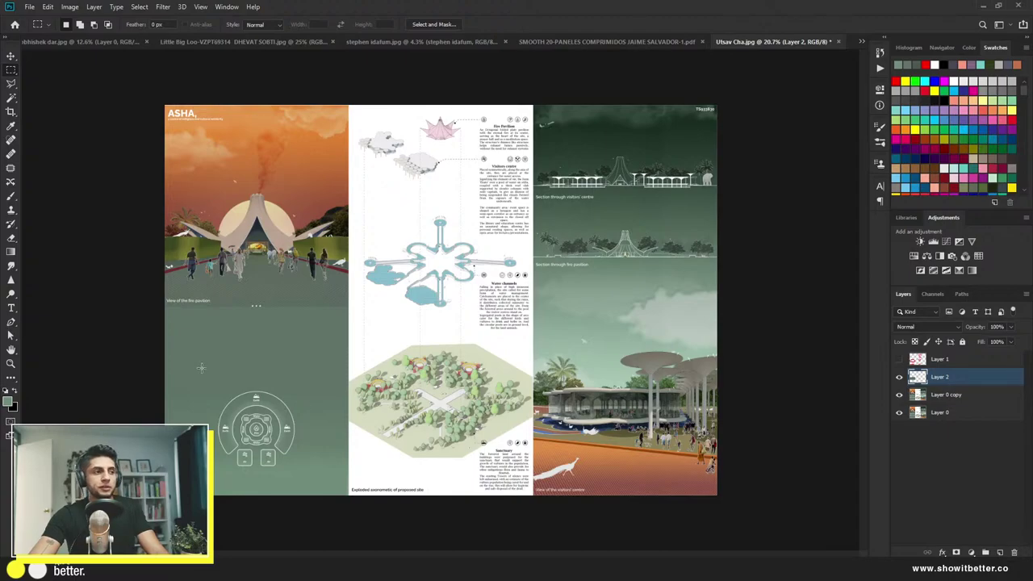
Step: Try scaling the element diagram on its layer, then cancel the transform
{"action": "key", "text": "v"}
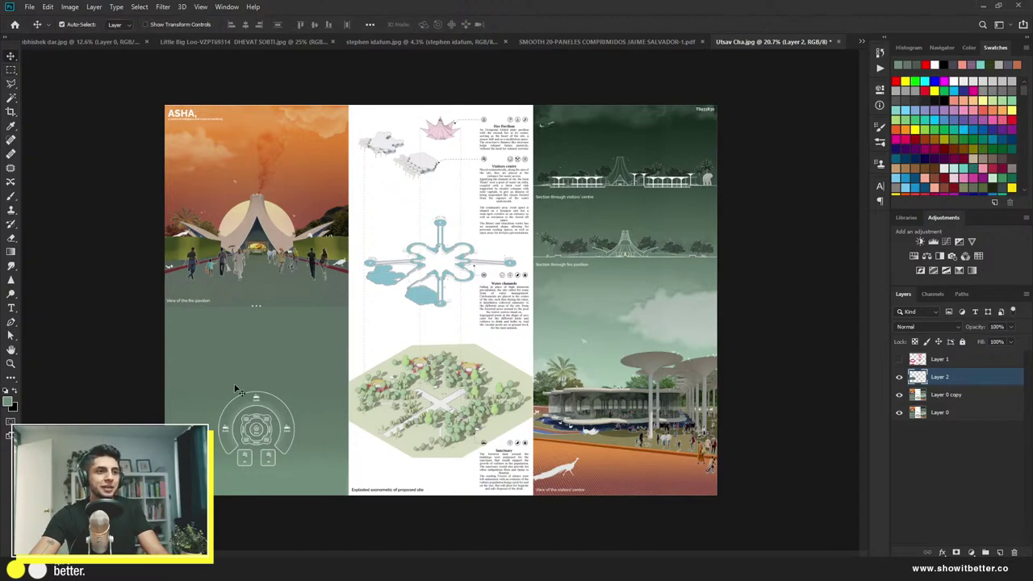
{"action": "scroll", "coordinate": [245, 428], "scroll_direction": "up", "scroll_amount": 12}
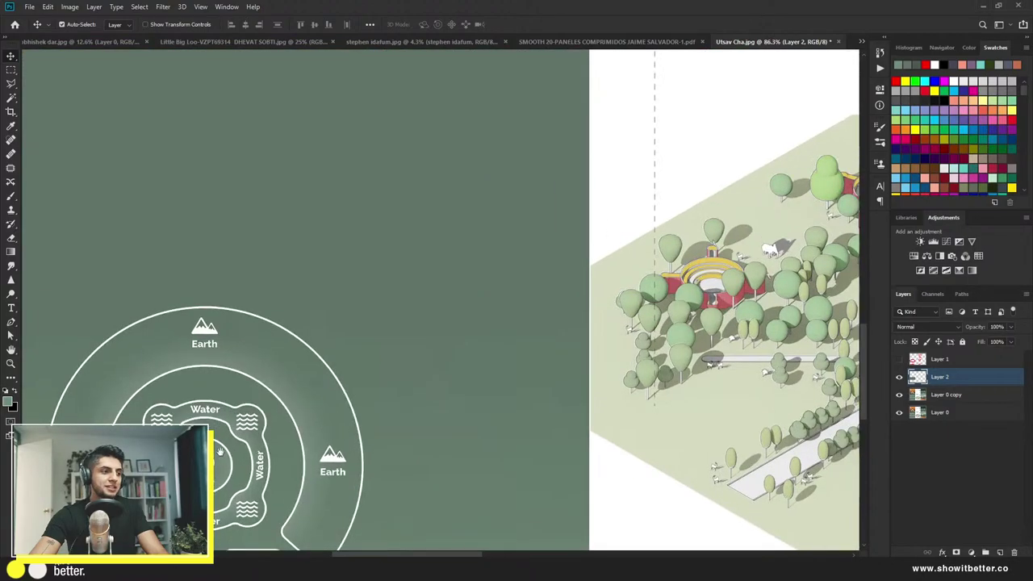
{"action": "scroll", "coordinate": [259, 403], "scroll_direction": "down", "scroll_amount": 5}
{"action": "left_click", "coordinate": [255, 424]}
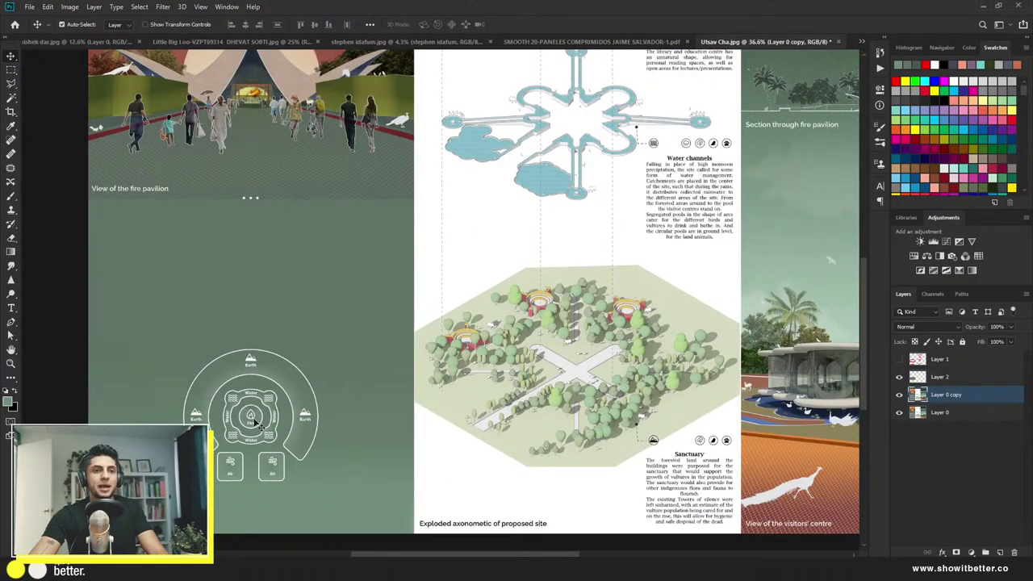
{"action": "key", "text": "ctrl+t"}
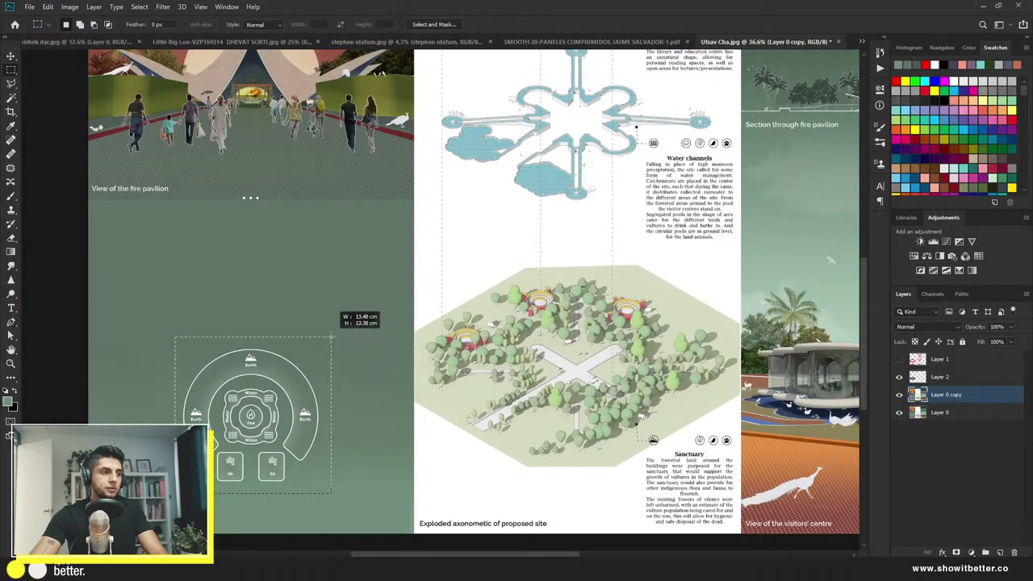
{"action": "left_click_drag", "start_coordinate": [336, 337], "coordinate": [406, 260]}
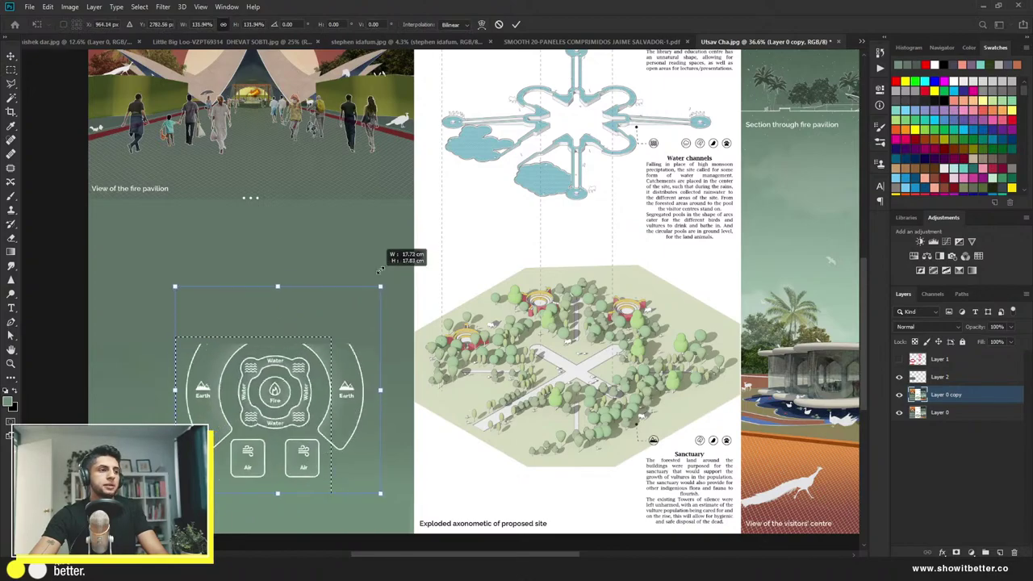
{"action": "left_click_drag", "start_coordinate": [342, 387], "coordinate": [342, 387]}
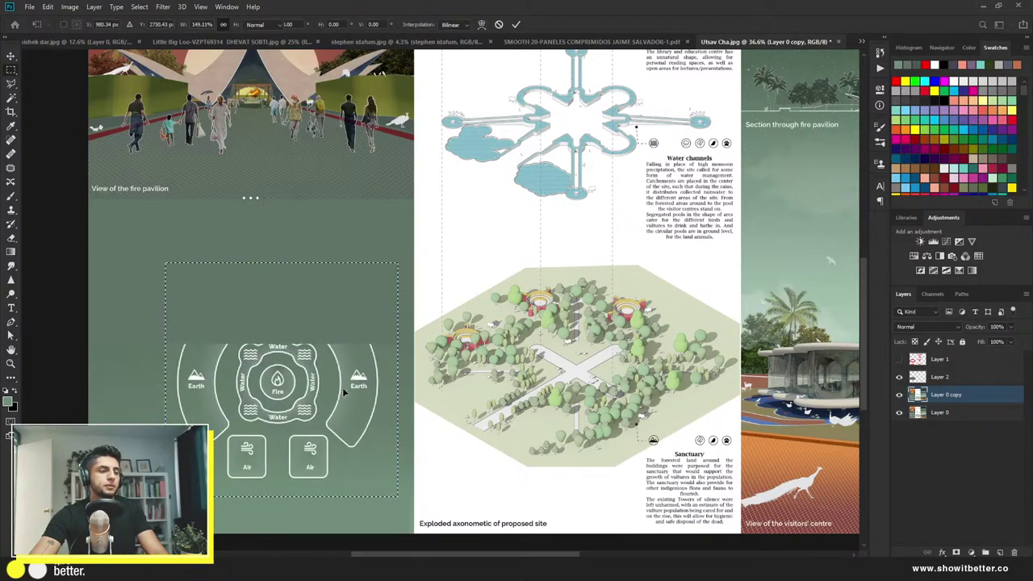
{"action": "key", "text": "Escape"}
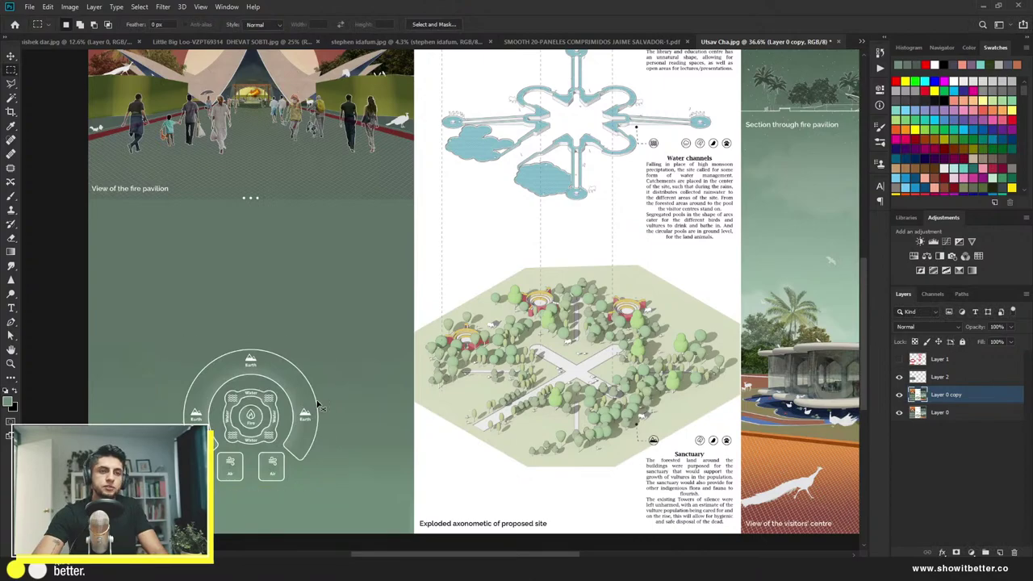
Step: Copy the diagram to a layer above Layer 2 and scale it to about 155%
{"action": "key", "text": "ctrl+j"}
{"action": "left_click_drag", "start_coordinate": [953, 404], "coordinate": [952, 370]}
{"action": "key", "text": "ctrl+t"}
{"action": "left_click_drag", "start_coordinate": [329, 337], "coordinate": [322, 357]}
{"action": "key", "text": "Return"}
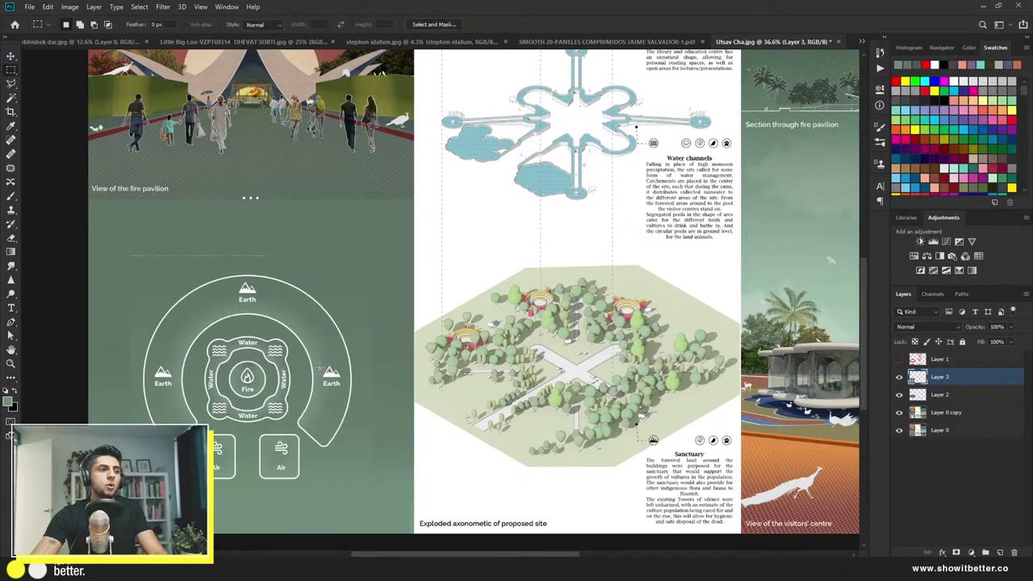
{"action": "key", "text": "ctrl+minus"}
{"action": "key", "text": "ctrl+minus"}
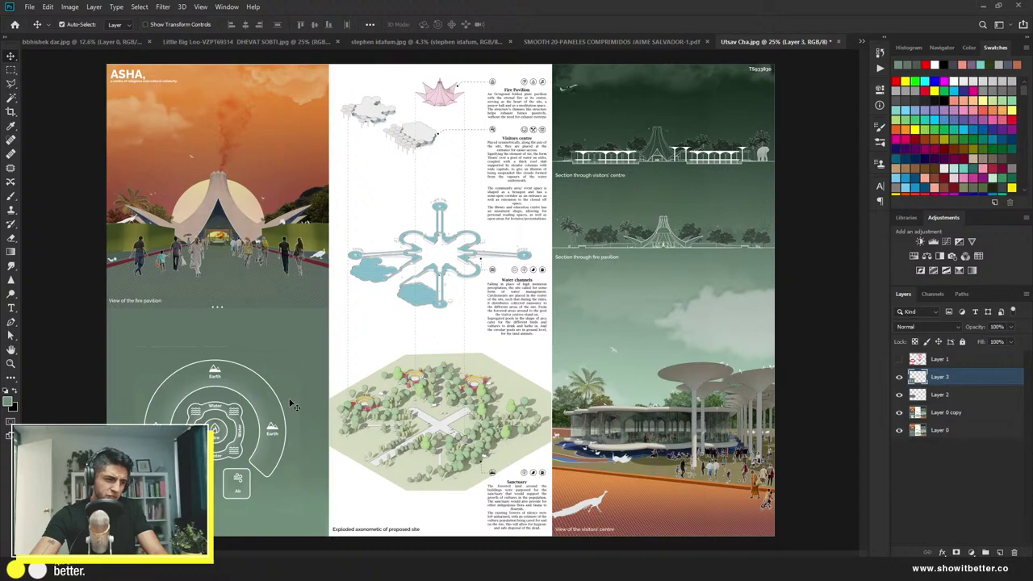
{"action": "key", "text": "ctrl+minus"}
{"action": "scroll", "coordinate": [298, 399], "scroll_direction": "up", "scroll_amount": 1}
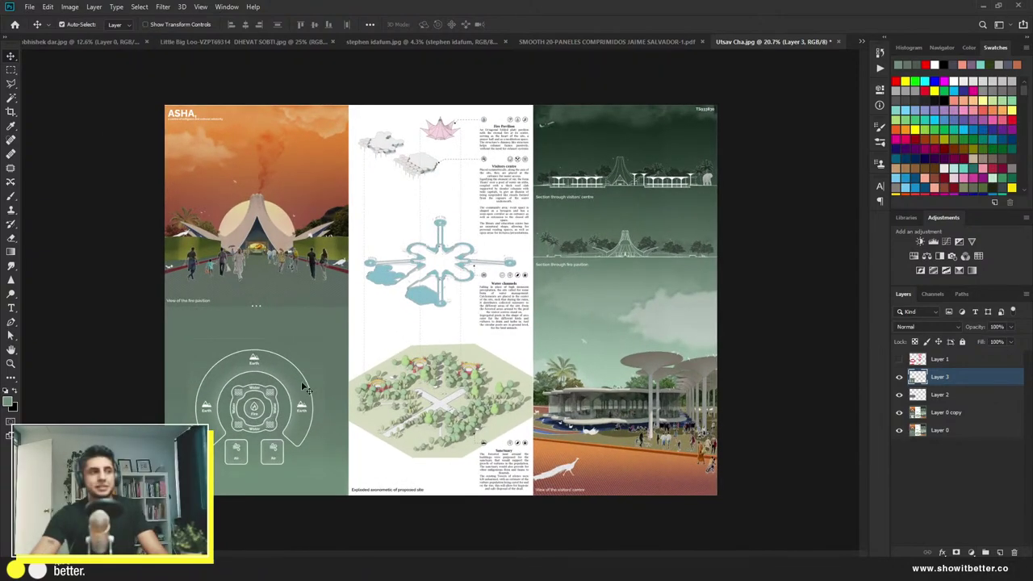
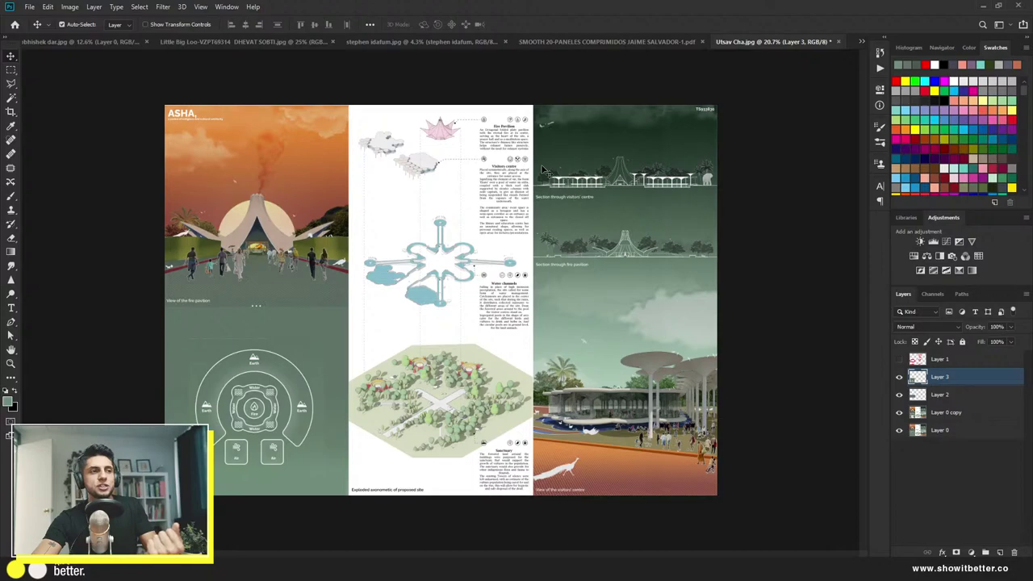
Step: Add an empty layer above Layer 1 with a 128 px brush, undoing a trial stroke
{"action": "left_click", "coordinate": [940, 363]}
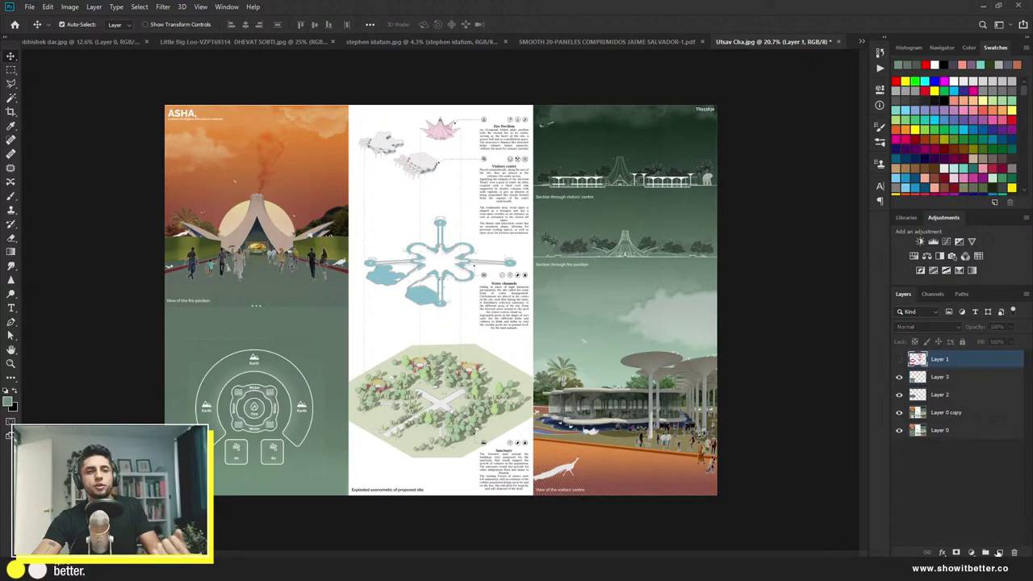
{"action": "left_click", "coordinate": [999, 552]}
{"action": "key", "text": "b"}
{"action": "right_click", "coordinate": [279, 169], "text": "alt"}
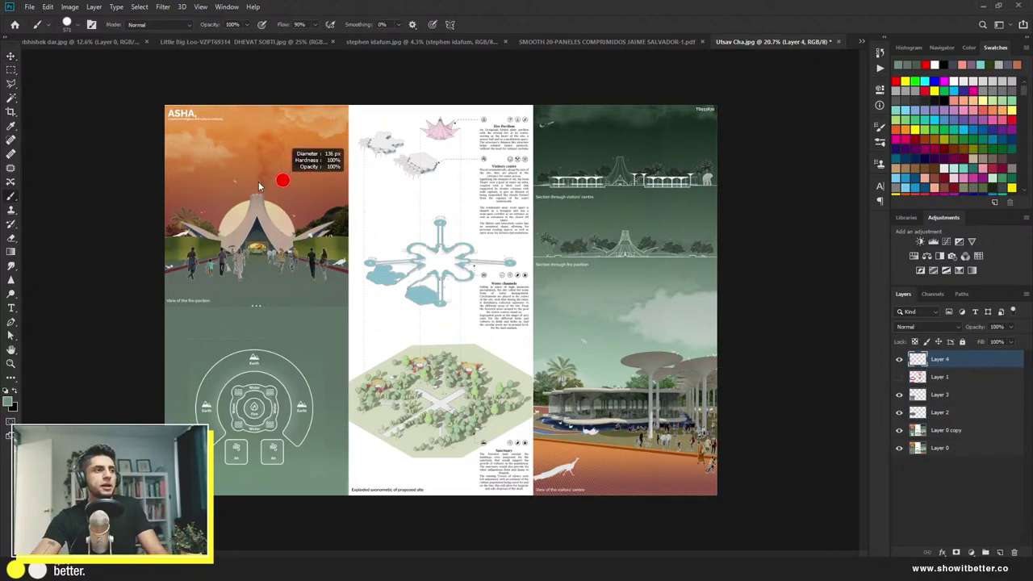
{"action": "mouse_move", "coordinate": [161, 234]}
{"action": "left_mouse_down"}
{"action": "mouse_move", "coordinate": [299, 274]}
{"action": "mouse_move", "coordinate": [309, 145]}
{"action": "left_mouse_up"}
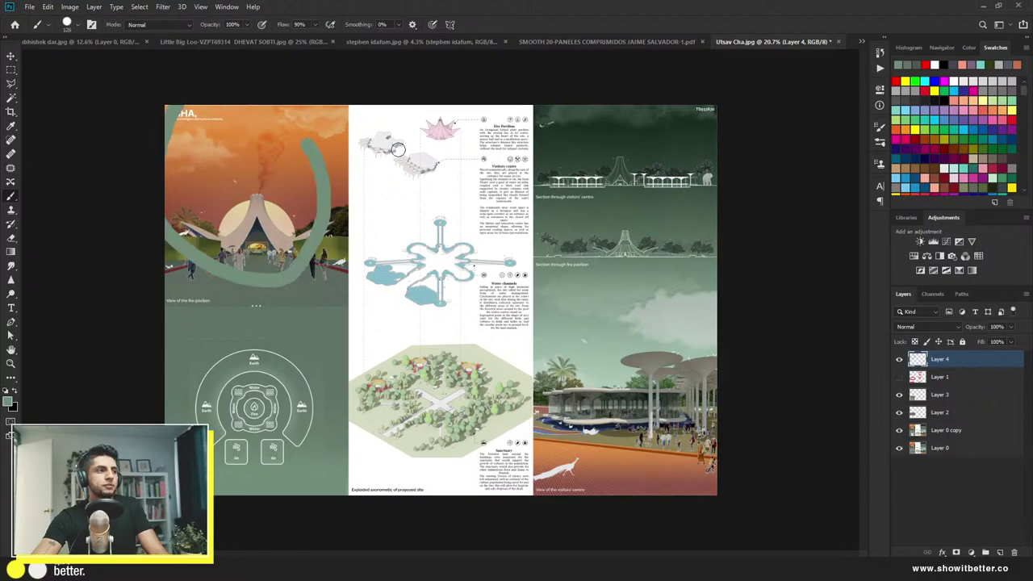
{"action": "key", "text": "ctrl+z"}
Step: Switch the paint colour to red and circle the fire pavilion image, then undo it
{"action": "left_click", "coordinate": [926, 63]}
{"action": "scroll", "coordinate": [242, 242], "scroll_direction": "up", "scroll_amount": 5}
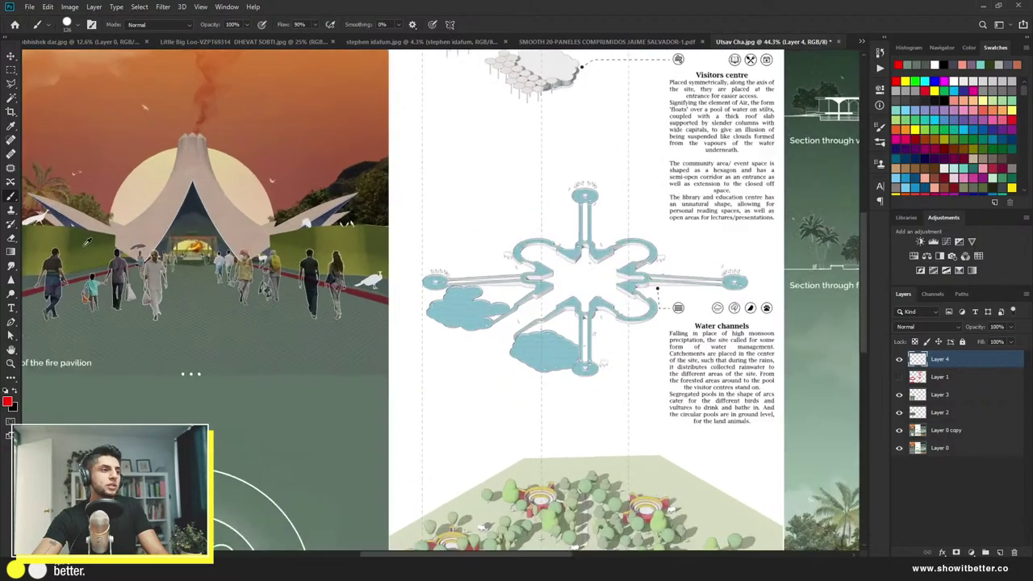
{"action": "left_click_drag", "start_coordinate": [110, 257], "coordinate": [155, 344]}
{"action": "scroll", "coordinate": [165, 315], "scroll_direction": "down", "scroll_amount": 5}
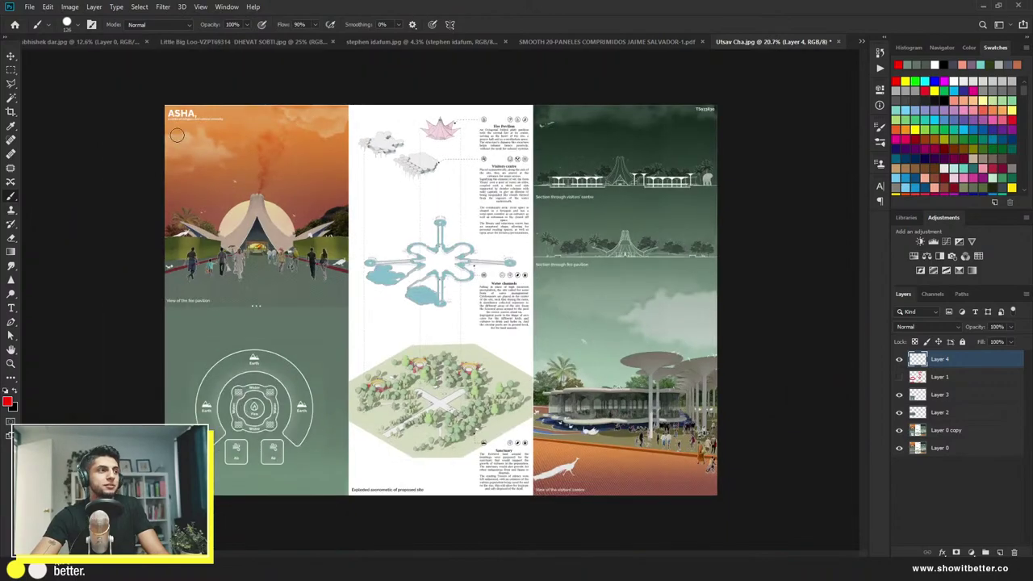
{"action": "mouse_move", "coordinate": [177, 135]}
{"action": "left_mouse_down"}
{"action": "mouse_move", "coordinate": [165, 218]}
{"action": "mouse_move", "coordinate": [294, 346]}
{"action": "mouse_move", "coordinate": [319, 208]}
{"action": "mouse_move", "coordinate": [184, 120]}
{"action": "left_mouse_up"}
{"action": "key", "text": "ctrl+z"}
Step: Loop the middle panel, top-right sections and visitors' centre render in red, undoing each
{"action": "mouse_move", "coordinate": [378, 105]}
{"action": "left_mouse_down"}
{"action": "mouse_move", "coordinate": [336, 246]}
{"action": "mouse_move", "coordinate": [328, 385]}
{"action": "mouse_move", "coordinate": [381, 481]}
{"action": "mouse_move", "coordinate": [451, 488]}
{"action": "mouse_move", "coordinate": [525, 355]}
{"action": "mouse_move", "coordinate": [529, 207]}
{"action": "mouse_move", "coordinate": [483, 108]}
{"action": "mouse_move", "coordinate": [422, 95]}
{"action": "mouse_move", "coordinate": [395, 137]}
{"action": "left_mouse_up"}
{"action": "key", "text": "ctrl+z"}
{"action": "mouse_move", "coordinate": [576, 136]}
{"action": "left_mouse_down"}
{"action": "mouse_move", "coordinate": [602, 309]}
{"action": "mouse_move", "coordinate": [706, 296]}
{"action": "mouse_move", "coordinate": [716, 175]}
{"action": "mouse_move", "coordinate": [599, 121]}
{"action": "left_mouse_up"}
{"action": "key", "text": "ctrl+z"}
{"action": "mouse_move", "coordinate": [616, 335]}
{"action": "left_mouse_down"}
{"action": "mouse_move", "coordinate": [689, 354]}
{"action": "mouse_move", "coordinate": [631, 330]}
{"action": "left_mouse_up"}
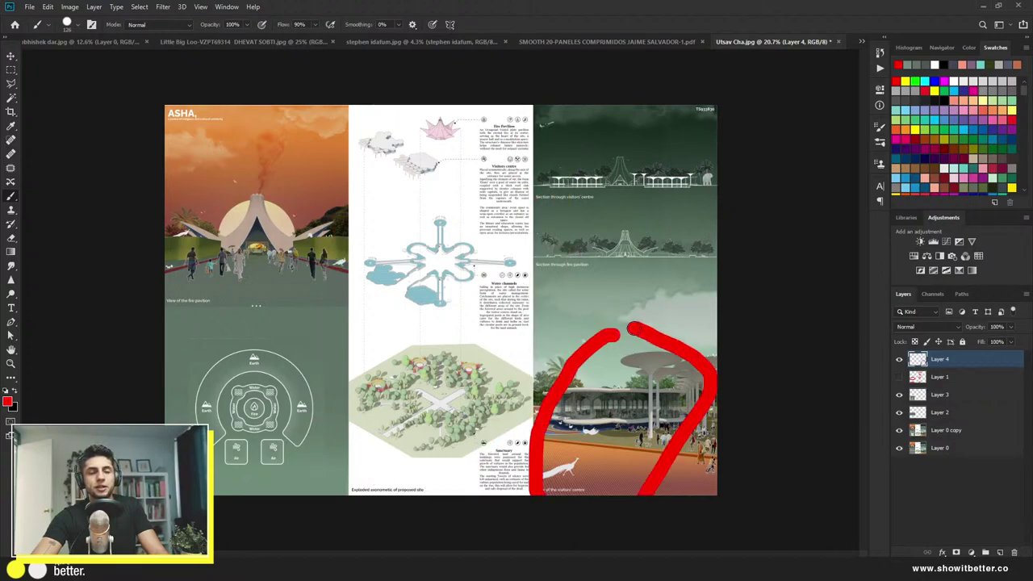
{"action": "key", "text": "ctrl+z"}
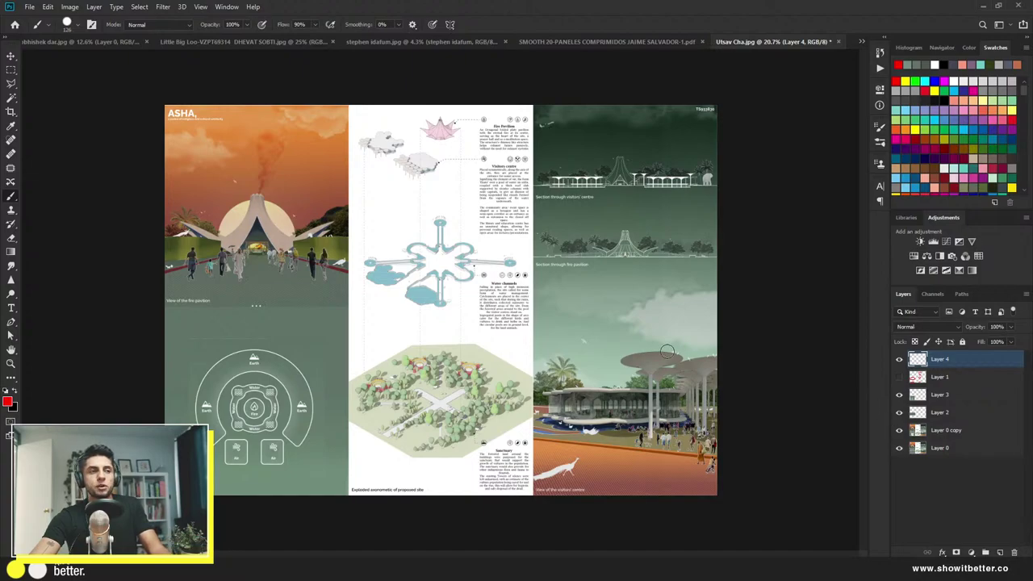
Step: Merge Layer 0 copy through Layer 4 into one layer and duplicate it
{"action": "left_click", "coordinate": [942, 432]}
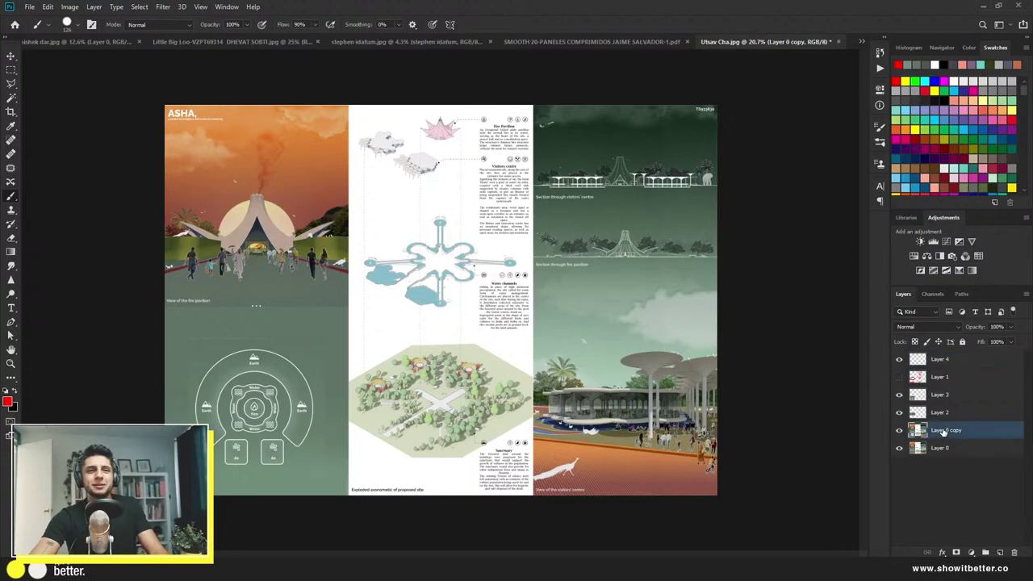
{"action": "left_click", "coordinate": [940, 363], "text": "shift"}
{"action": "key", "text": "ctrl+e"}
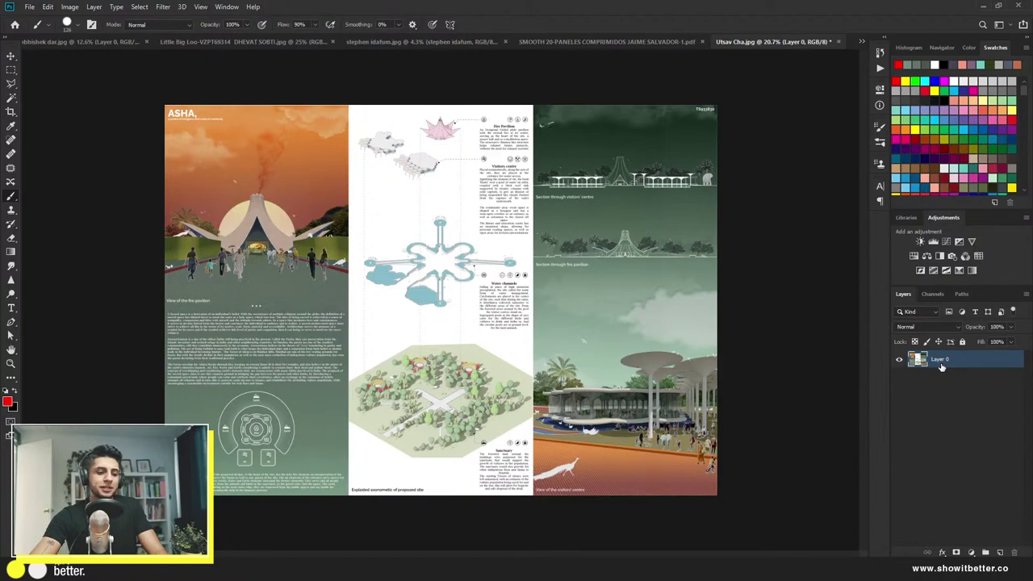
{"action": "key", "text": "ctrl+j"}
Step: Move the middle panel's strip into the right-hand column
{"action": "key", "text": "m"}
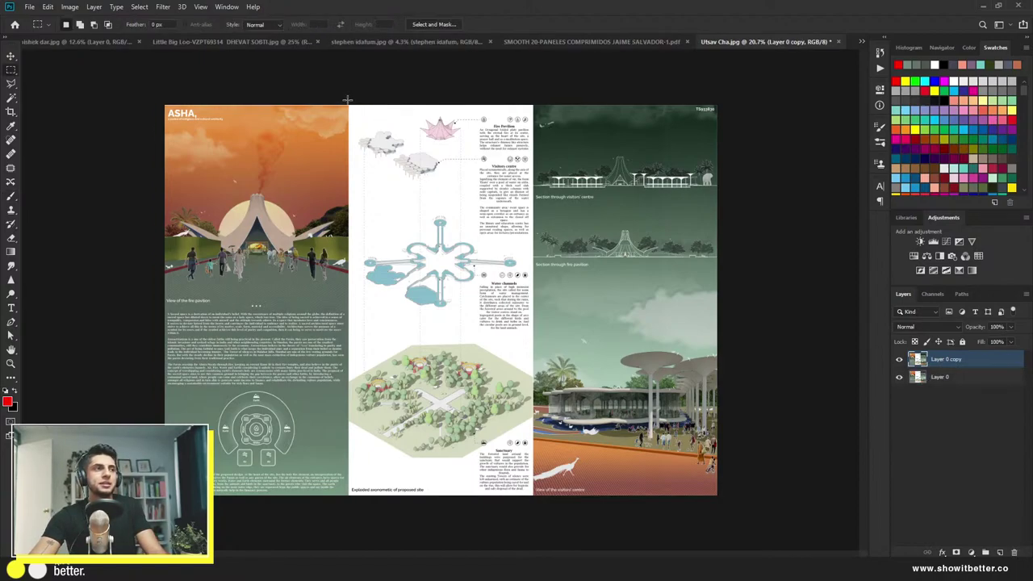
{"action": "left_click_drag", "start_coordinate": [347, 100], "coordinate": [532, 523]}
{"action": "key", "text": "ctrl+t"}
{"action": "left_click_drag", "start_coordinate": [476, 355], "coordinate": [646, 353]}
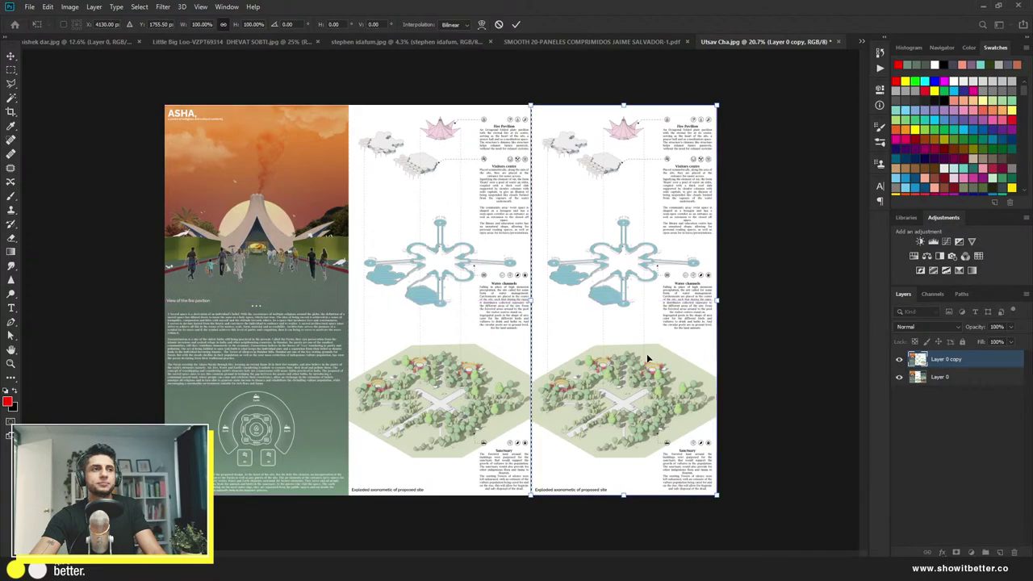
{"action": "key", "text": "Return"}
{"action": "key", "text": "ctrl+d"}
Step: Copy the green sections panel to its own layer and slide it into the middle column
{"action": "left_click", "coordinate": [898, 360]}
{"action": "left_click", "coordinate": [940, 378]}
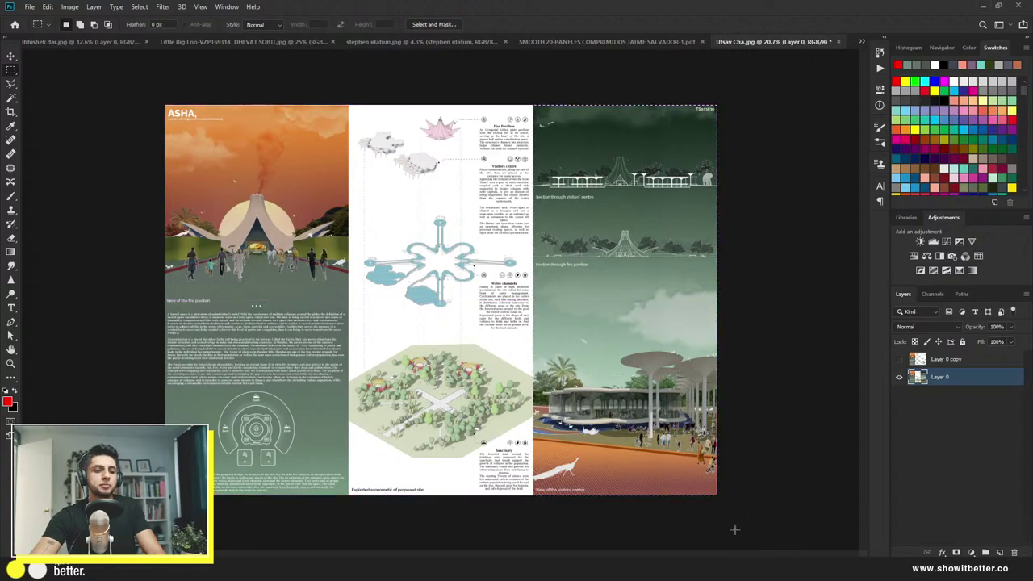
{"action": "key", "text": "ctrl+shift+alt+n"}
{"action": "left_click", "coordinate": [899, 360]}
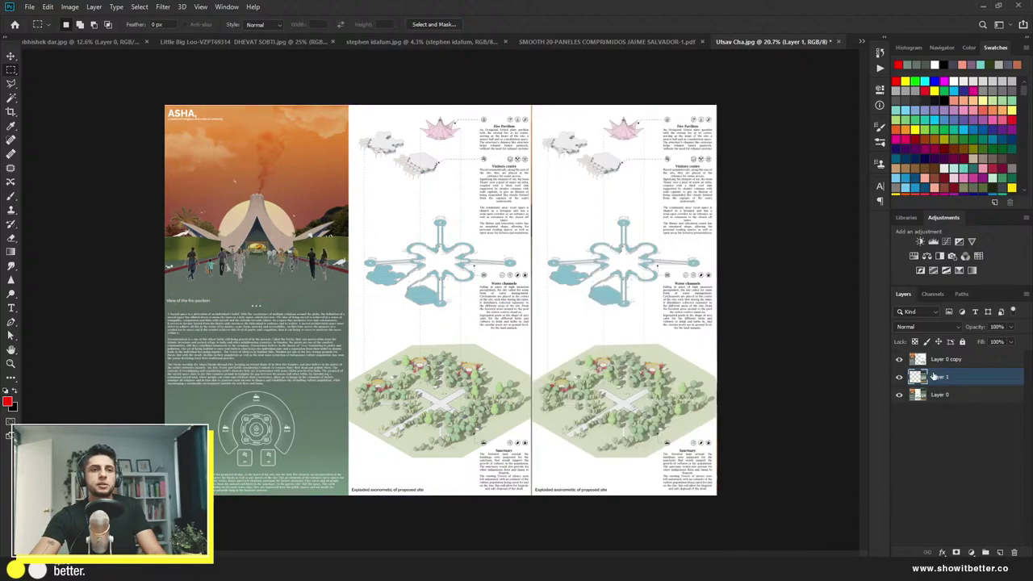
{"action": "left_click_drag", "start_coordinate": [942, 360], "coordinate": [948, 384]}
{"action": "key", "text": "ctrl+t"}
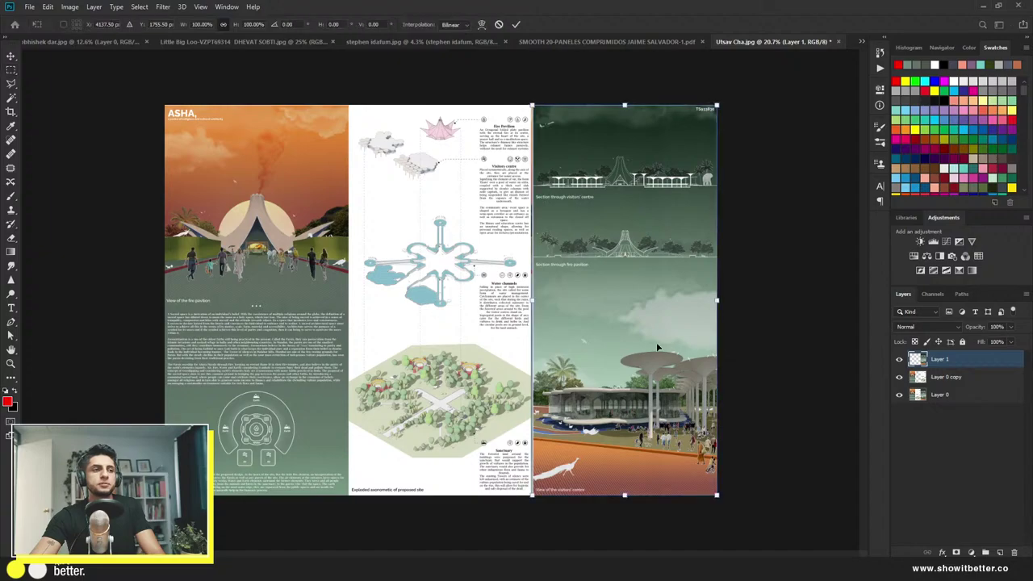
{"action": "left_click_drag", "start_coordinate": [655, 342], "coordinate": [480, 348]}
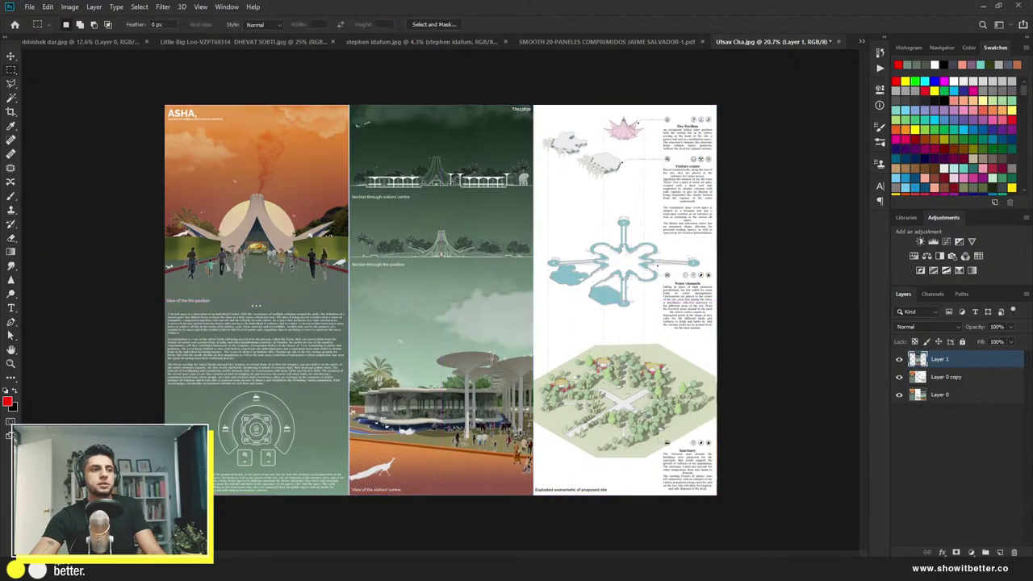
{"action": "key", "text": "Return"}
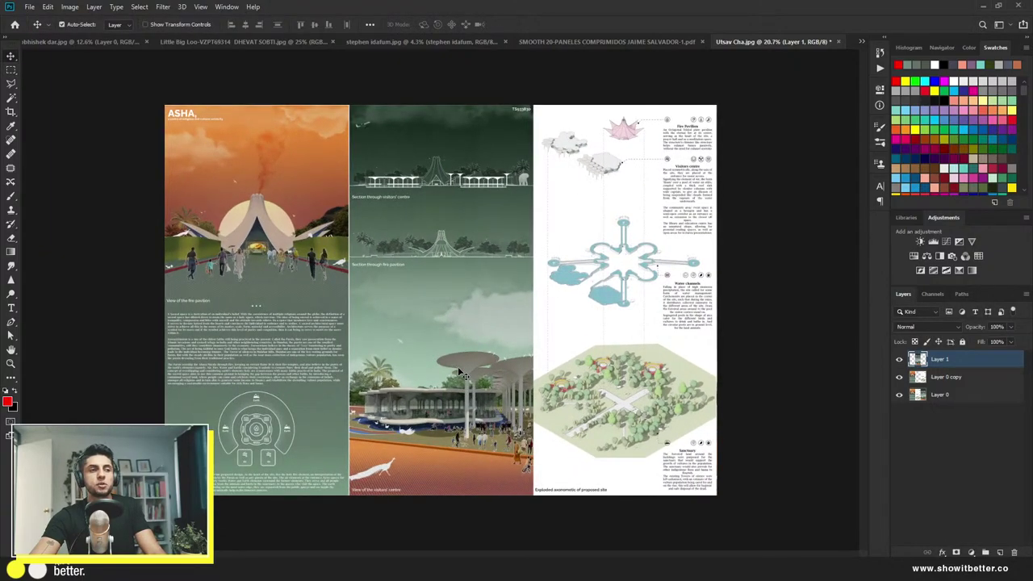
Step: Add a new layer for dividers and ready the brush with white paint
{"action": "scroll", "coordinate": [457, 366], "scroll_direction": "down", "scroll_amount": 5}
{"action": "scroll", "coordinate": [457, 366], "scroll_direction": "up", "scroll_amount": 4}
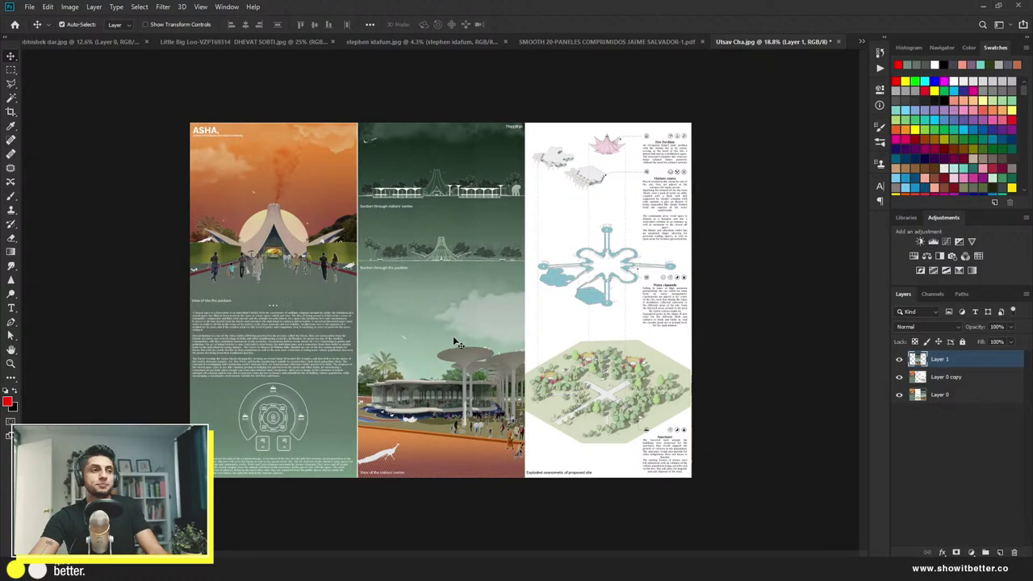
{"action": "scroll", "coordinate": [382, 329], "scroll_direction": "up", "scroll_amount": 2}
{"action": "scroll", "coordinate": [380, 327], "scroll_direction": "down", "scroll_amount": 3}
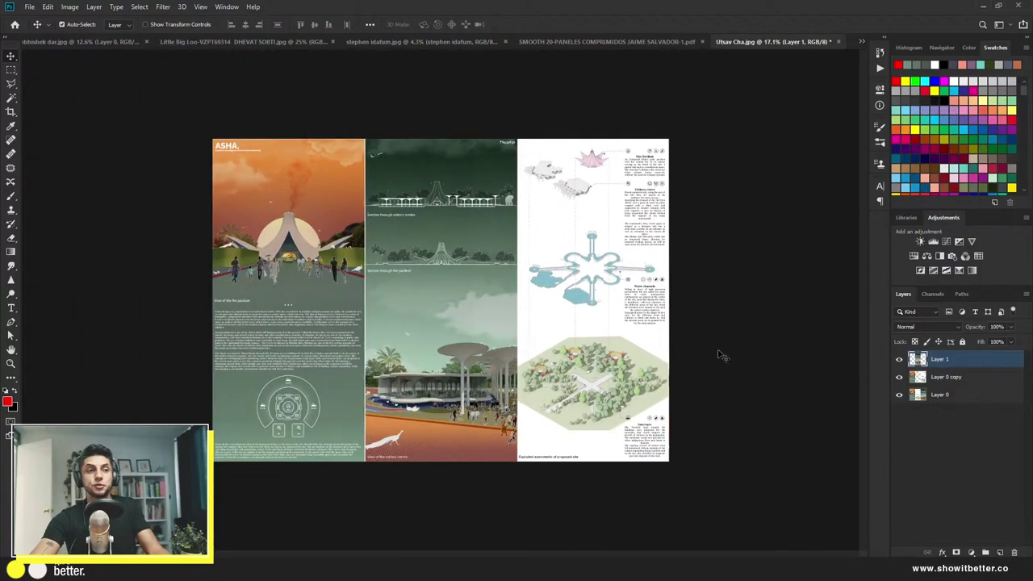
{"action": "left_click", "coordinate": [999, 552]}
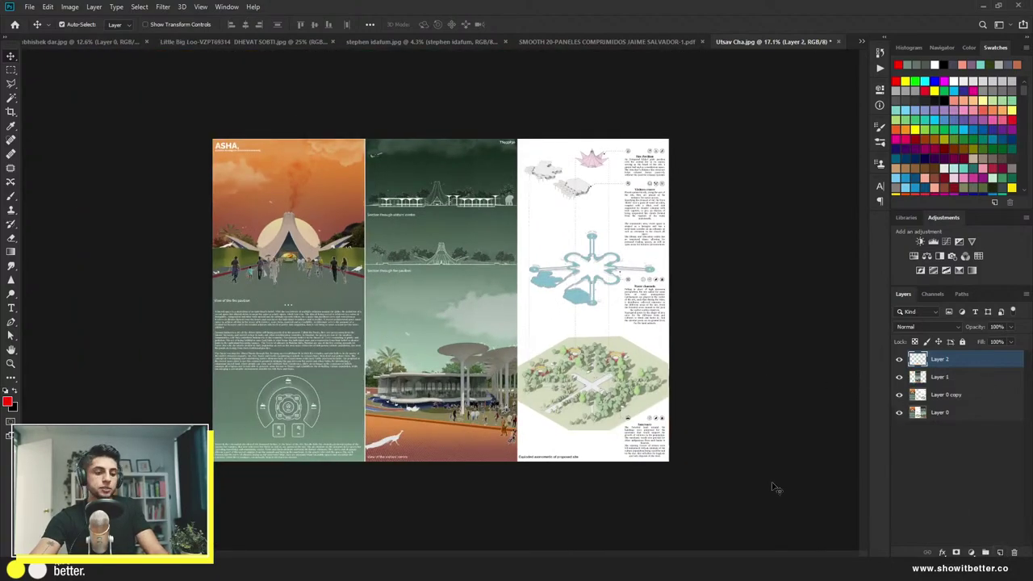
{"action": "key", "text": "b"}
{"action": "scroll", "coordinate": [401, 304], "scroll_direction": "up", "scroll_amount": 5}
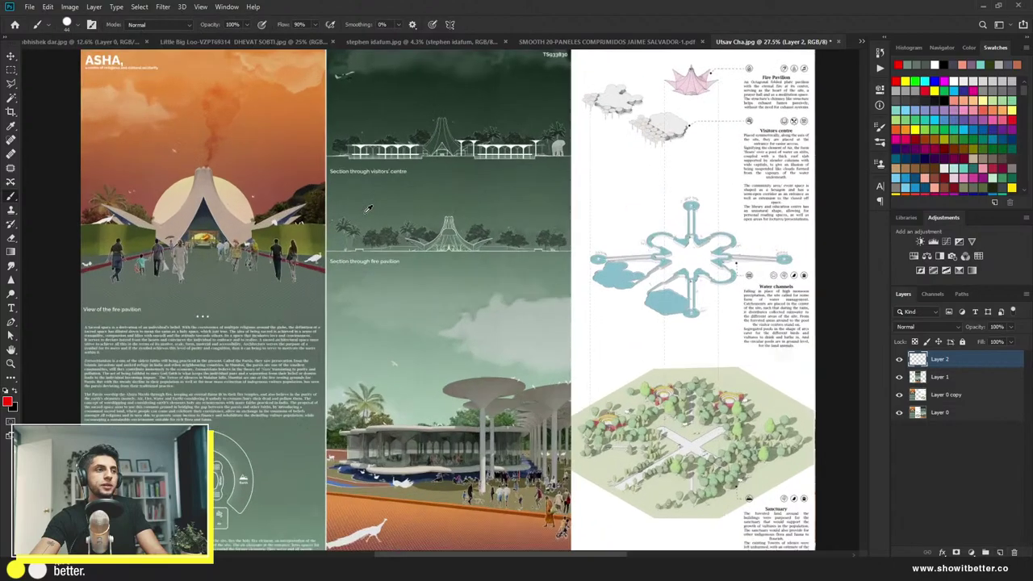
{"action": "scroll", "coordinate": [344, 209], "scroll_direction": "down", "scroll_amount": 5}
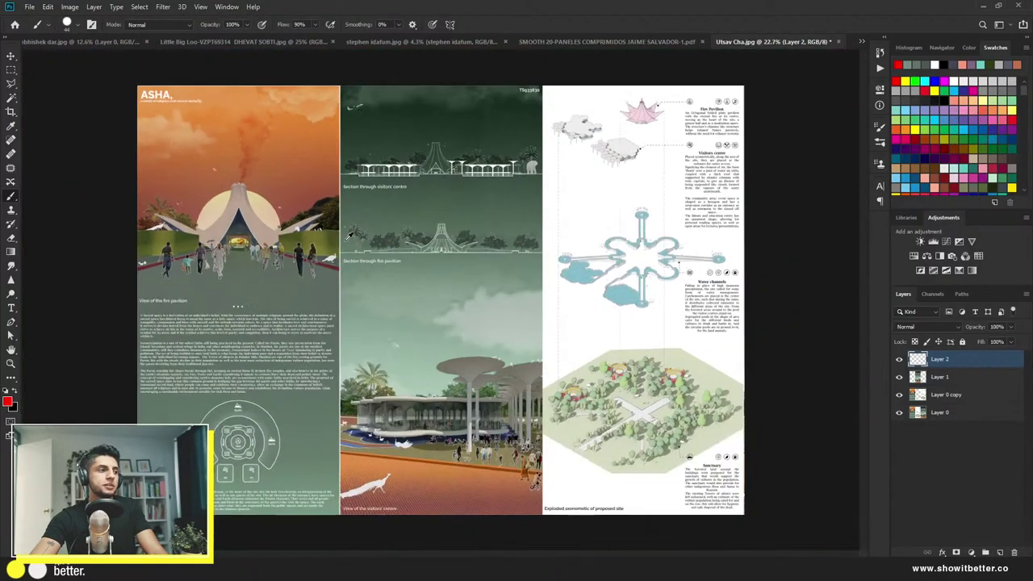
{"action": "key", "text": "x"}
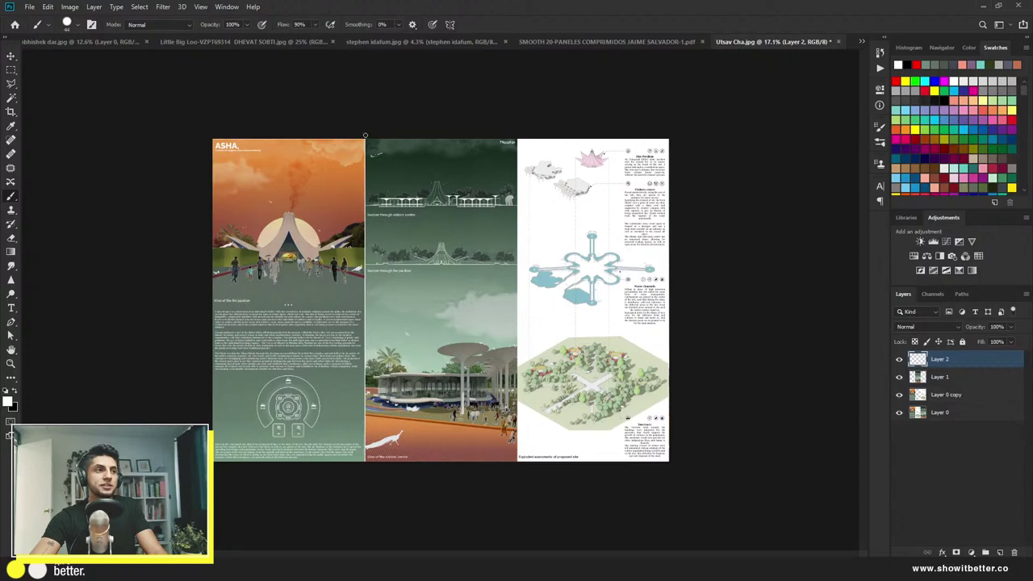
Step: Paint straight white lines down the left and right panel seams with a 32 px brush
{"action": "left_click_drag", "start_coordinate": [365, 136], "coordinate": [373, 497]}
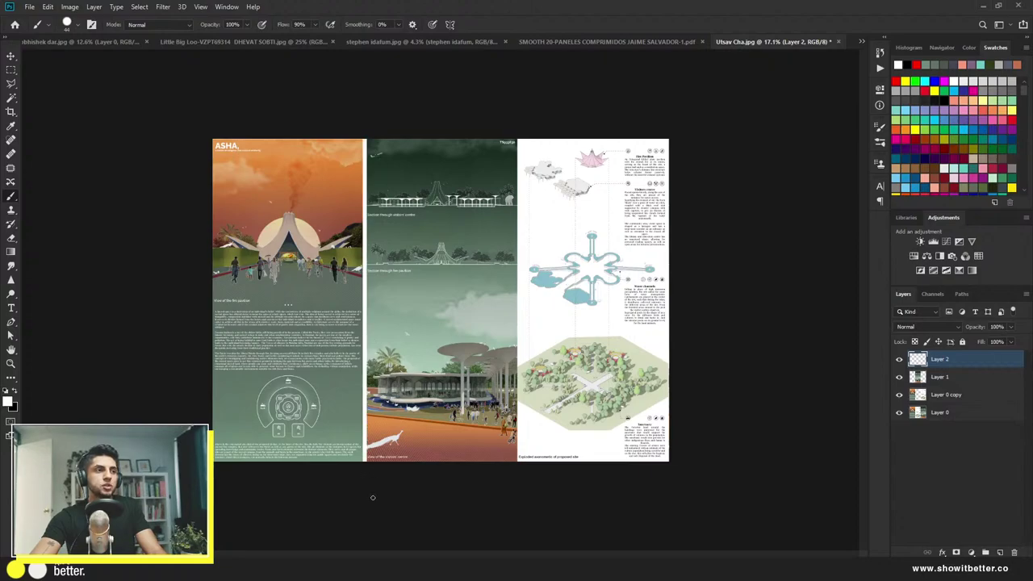
{"action": "key", "text": "ctrl+z"}
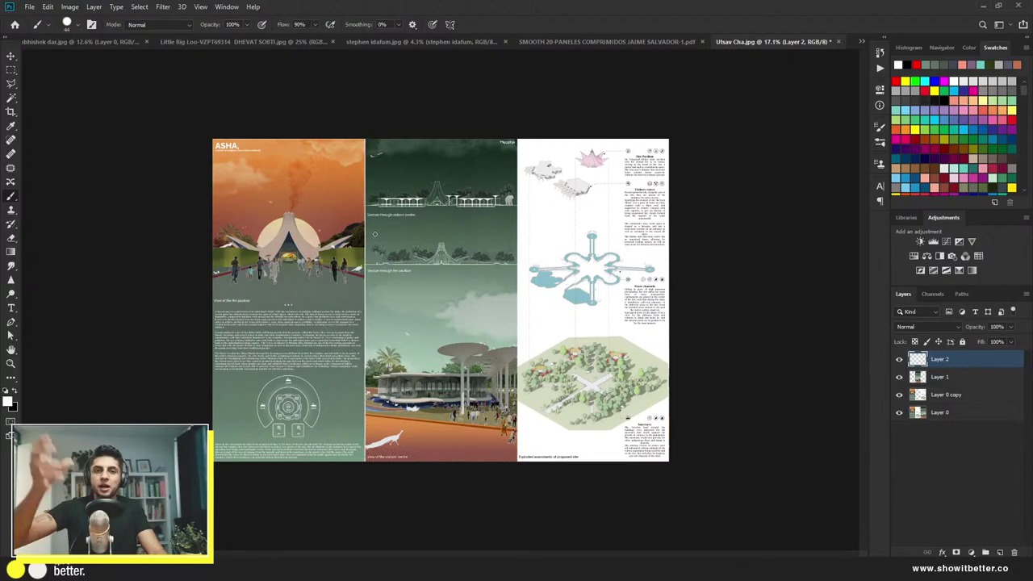
{"action": "mouse_move", "coordinate": [373, 172]}
{"action": "left_mouse_down"}
{"action": "mouse_move", "coordinate": [367, 159]}
{"action": "mouse_move", "coordinate": [374, 556]}
{"action": "left_mouse_up"}
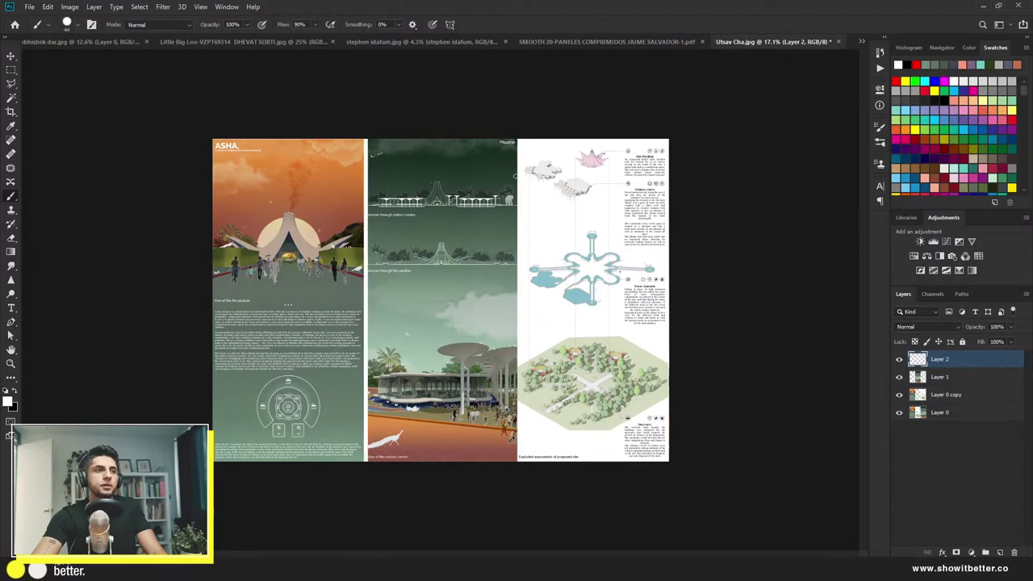
{"action": "left_click_drag", "start_coordinate": [517, 139], "coordinate": [515, 468]}
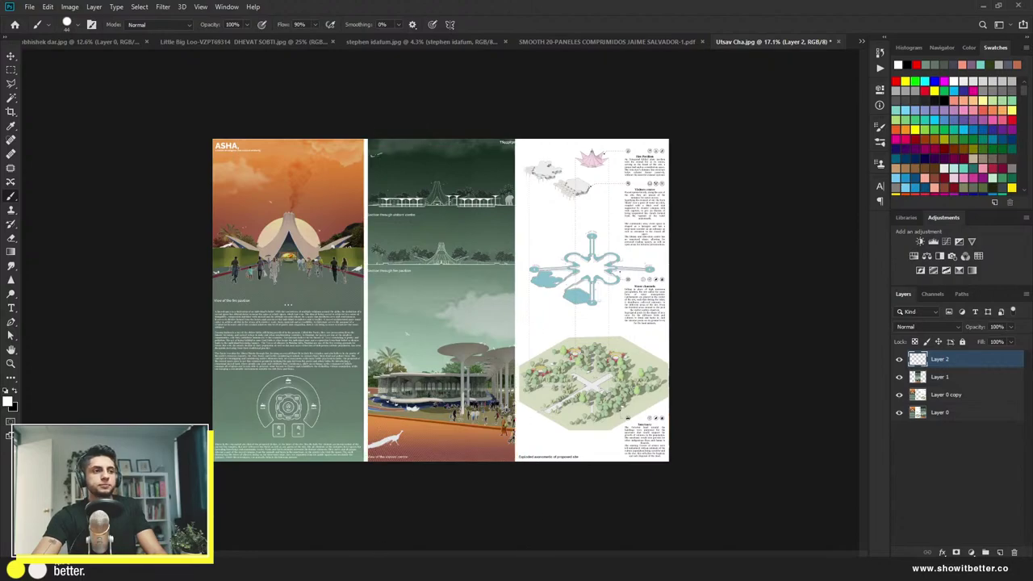
Step: Check the right panel and layer visibility, undoing a trial shift of the panel
{"action": "key", "text": "v"}
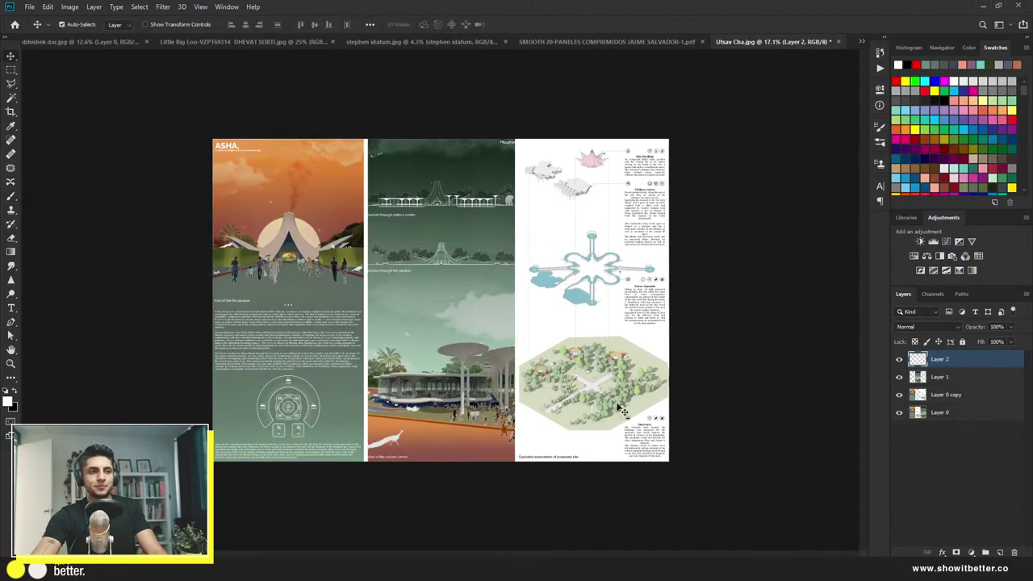
{"action": "left_click", "coordinate": [626, 395]}
{"action": "left_click_drag", "start_coordinate": [625, 395], "coordinate": [669, 410]}
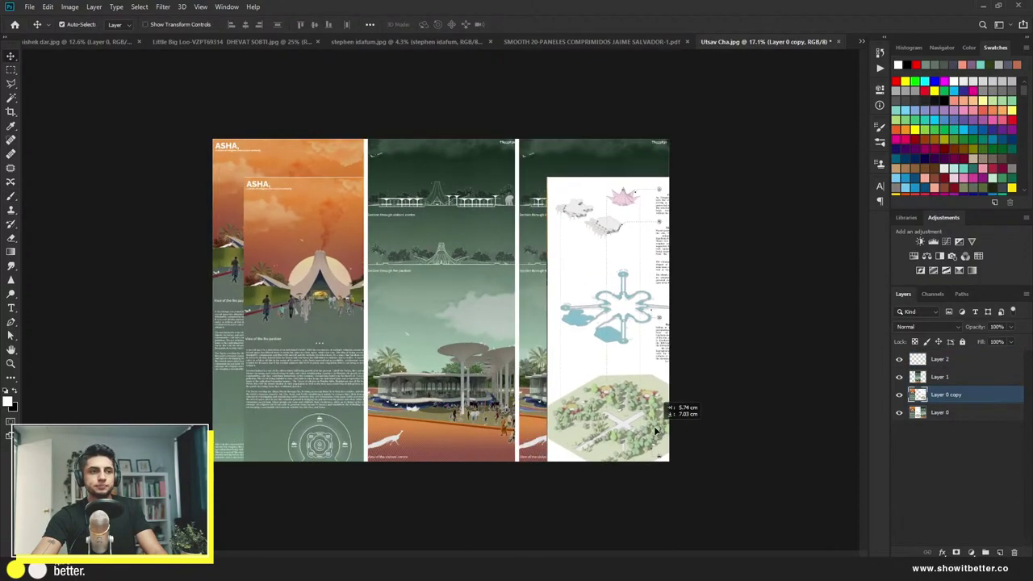
{"action": "key", "text": "ctrl+z"}
{"action": "left_click", "coordinate": [899, 359]}
{"action": "left_click", "coordinate": [898, 359]}
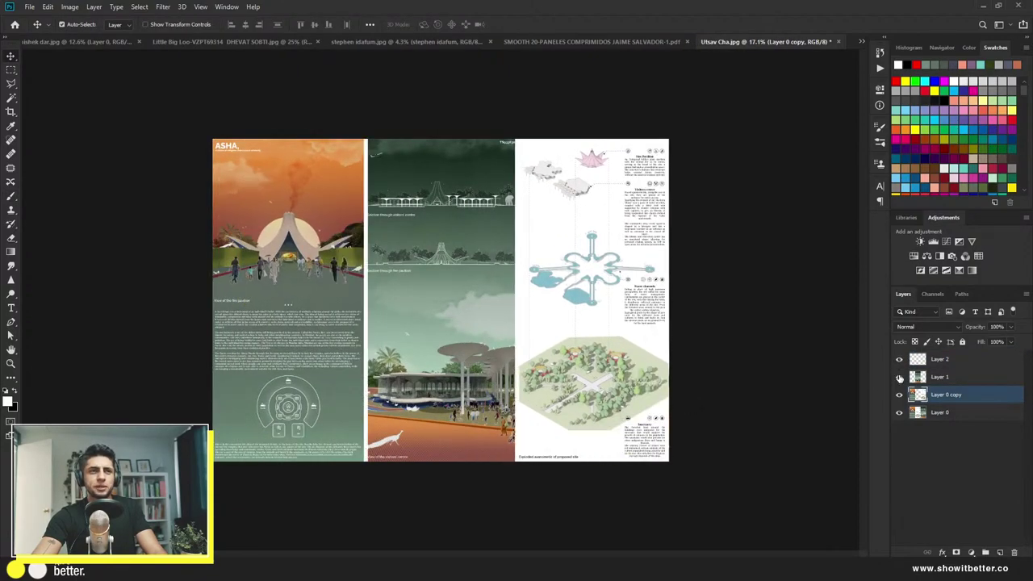
{"action": "left_click", "coordinate": [899, 376]}
{"action": "left_click", "coordinate": [898, 376]}
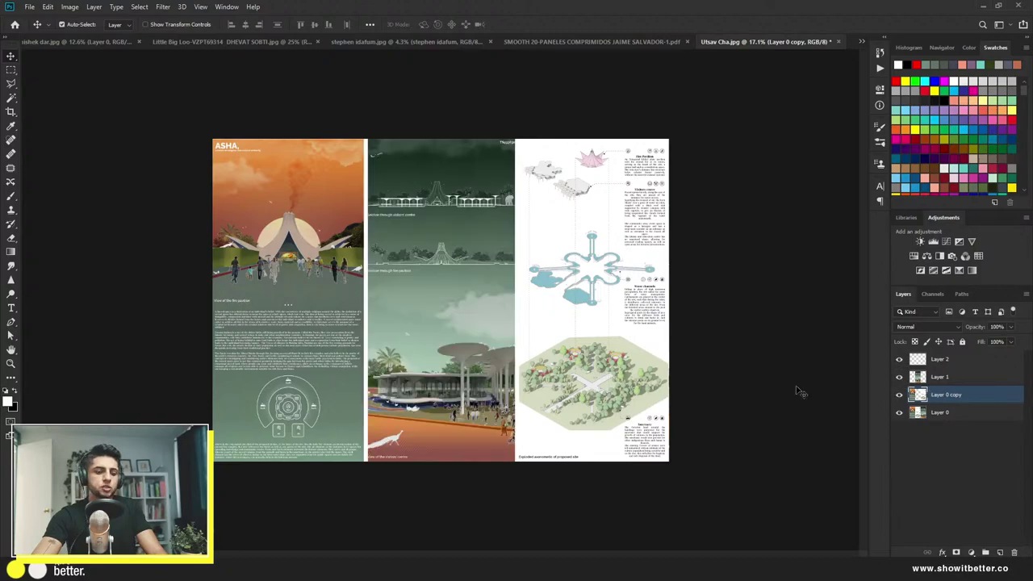
Step: Copy the right-hand axonometric panel onto its own layer at the top of the stack
{"action": "key", "text": "m"}
{"action": "left_click_drag", "start_coordinate": [687, 129], "coordinate": [523, 489]}
{"action": "key", "text": "ctrl+j"}
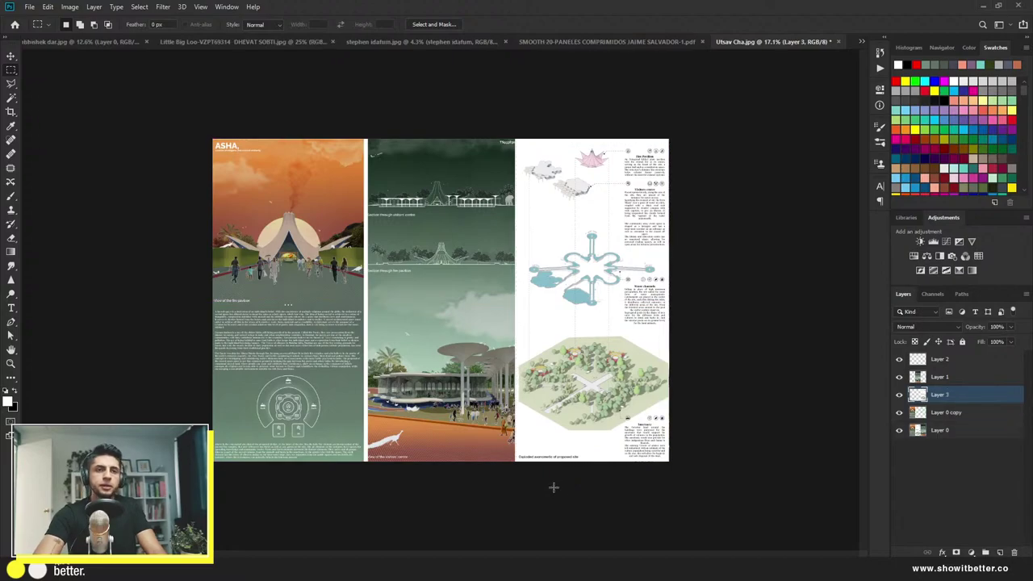
{"action": "left_click_drag", "start_coordinate": [951, 401], "coordinate": [946, 363]}
Step: Scale the right panel to about 85.5% and add an empty layer above Layer 2
{"action": "key", "text": "ctrl+t"}
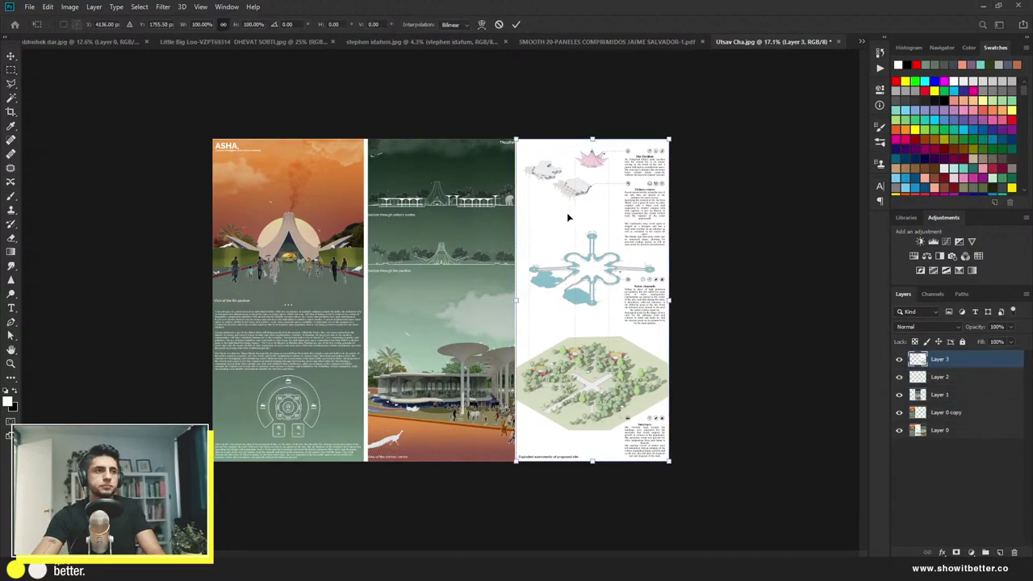
{"action": "key", "text": "ctrl+plus"}
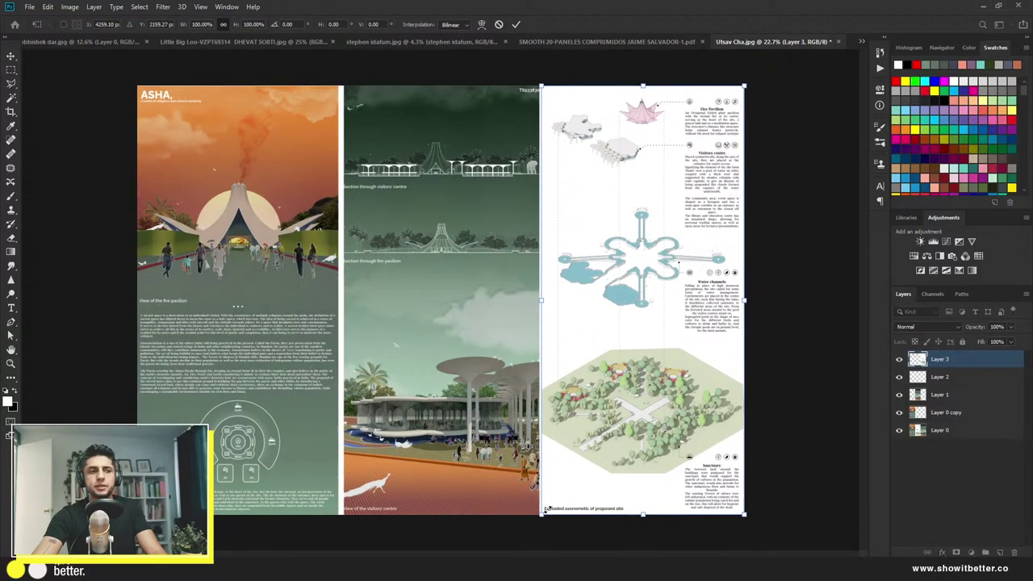
{"action": "left_click_drag", "start_coordinate": [544, 510], "coordinate": [573, 447]}
{"action": "left_click_drag", "start_coordinate": [643, 412], "coordinate": [630, 436]}
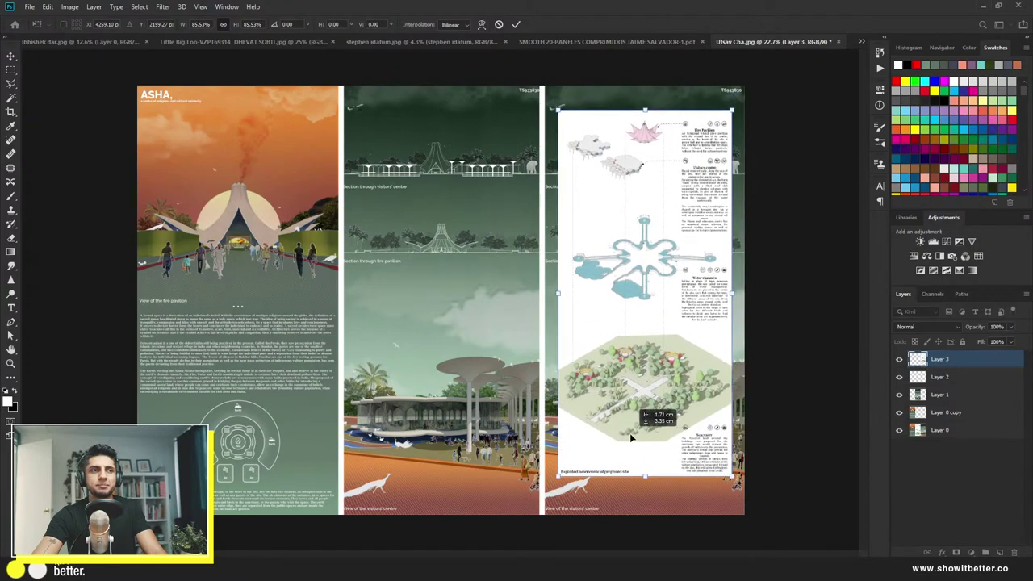
{"action": "key", "text": "Return"}
{"action": "key", "text": "ctrl+minus"}
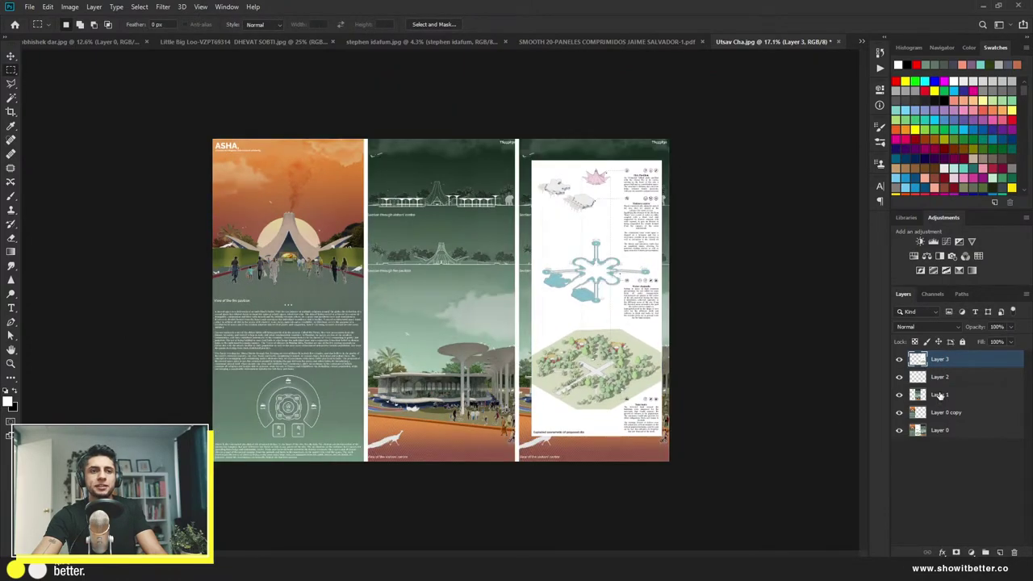
{"action": "left_click", "coordinate": [945, 378]}
{"action": "left_click", "coordinate": [1001, 553]}
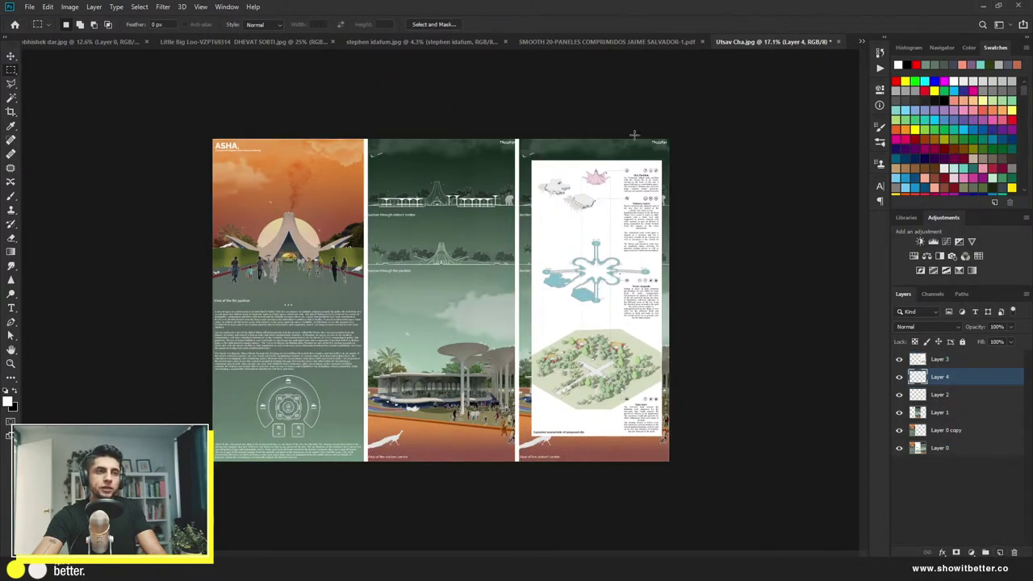
Step: Fill the right panel area white on Layer 4
{"action": "left_click_drag", "start_coordinate": [707, 131], "coordinate": [521, 499]}
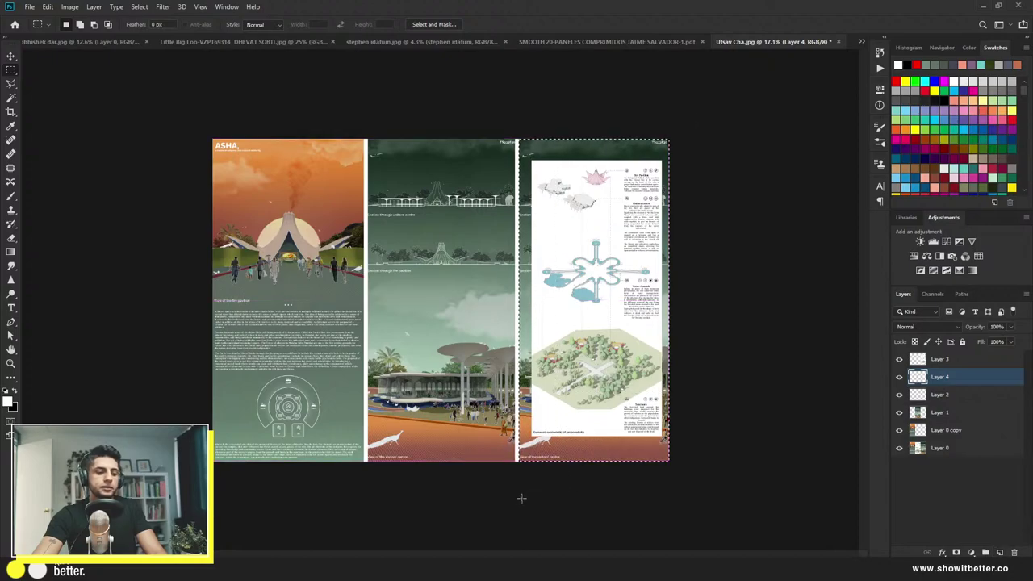
{"action": "key", "text": "g"}
{"action": "left_click", "coordinate": [524, 337]}
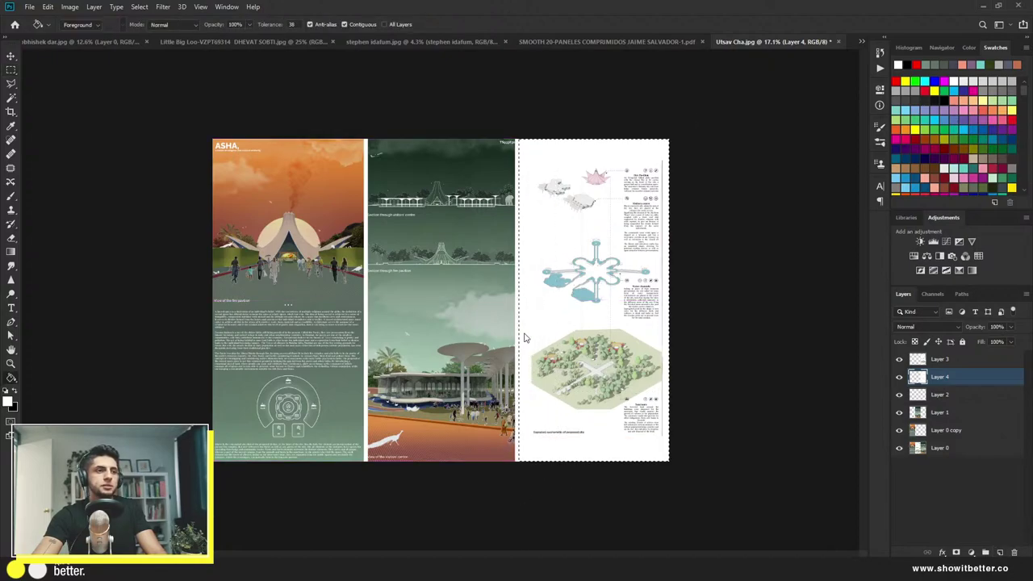
{"action": "key", "text": "ctrl+d"}
Step: Enlarge the diagram on Layer 3 to fill the white panel
{"action": "scroll", "coordinate": [532, 355], "scroll_direction": "down", "scroll_amount": 1}
{"action": "key", "text": "alt+bracketright"}
{"action": "key", "text": "ctrl+t"}
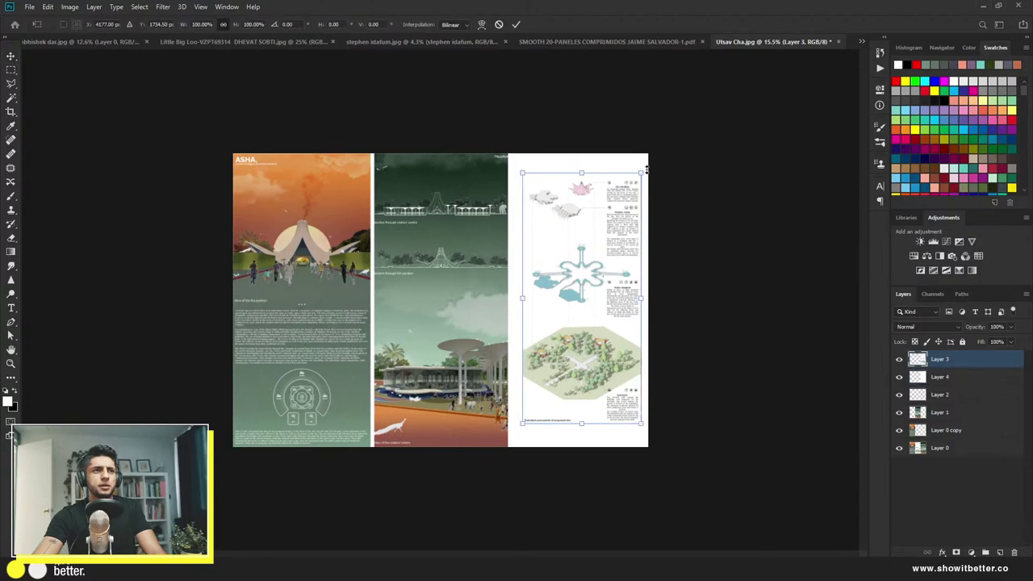
{"action": "left_click_drag", "start_coordinate": [640, 174], "coordinate": [632, 232]}
{"action": "key", "text": "Return"}
Step: Shift the three text blocks beside the diagram, including Water channels, to the right
{"action": "scroll", "coordinate": [629, 262], "scroll_direction": "up", "scroll_amount": 3}
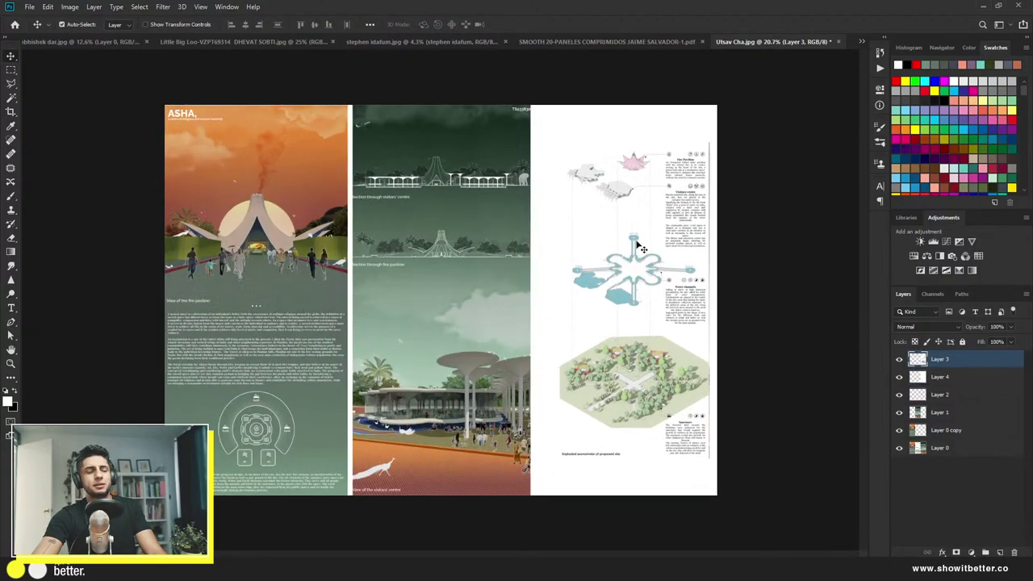
{"action": "key", "text": "m"}
{"action": "left_click_drag", "start_coordinate": [660, 145], "coordinate": [716, 253]}
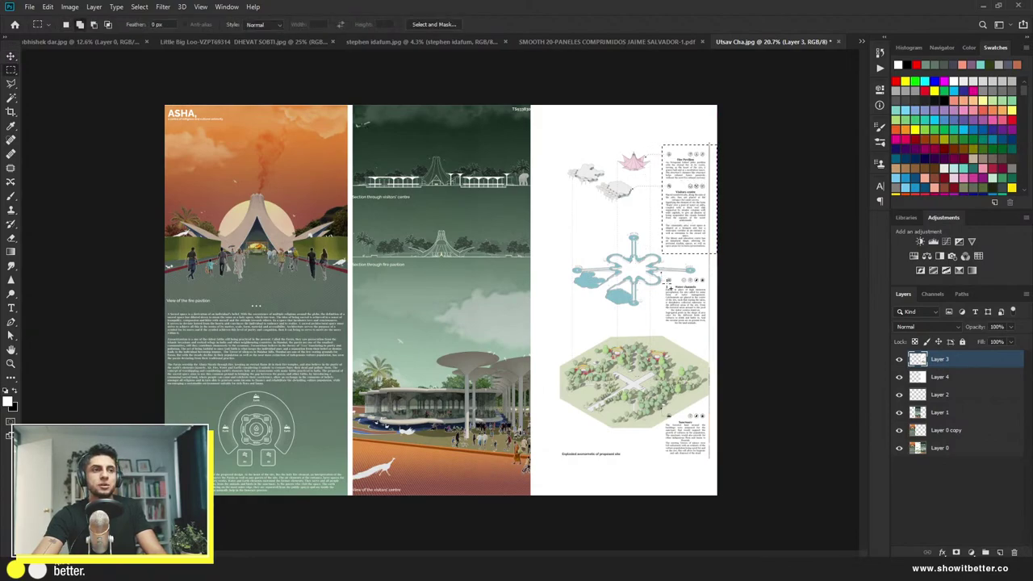
{"action": "left_click_drag", "start_coordinate": [664, 280], "coordinate": [710, 333]}
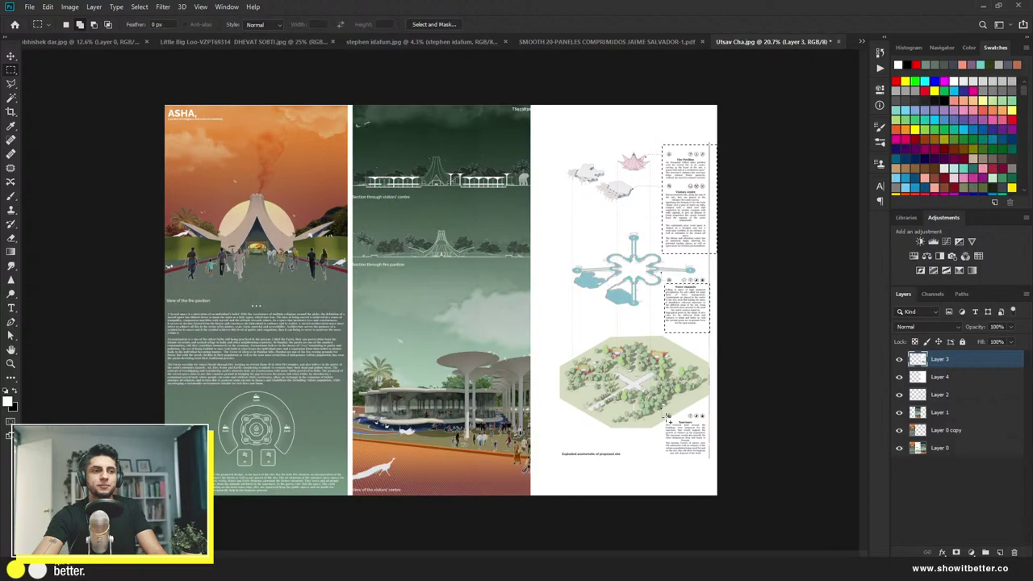
{"action": "left_click_drag", "start_coordinate": [664, 416], "coordinate": [698, 450]}
{"action": "key", "text": "ctrl+t"}
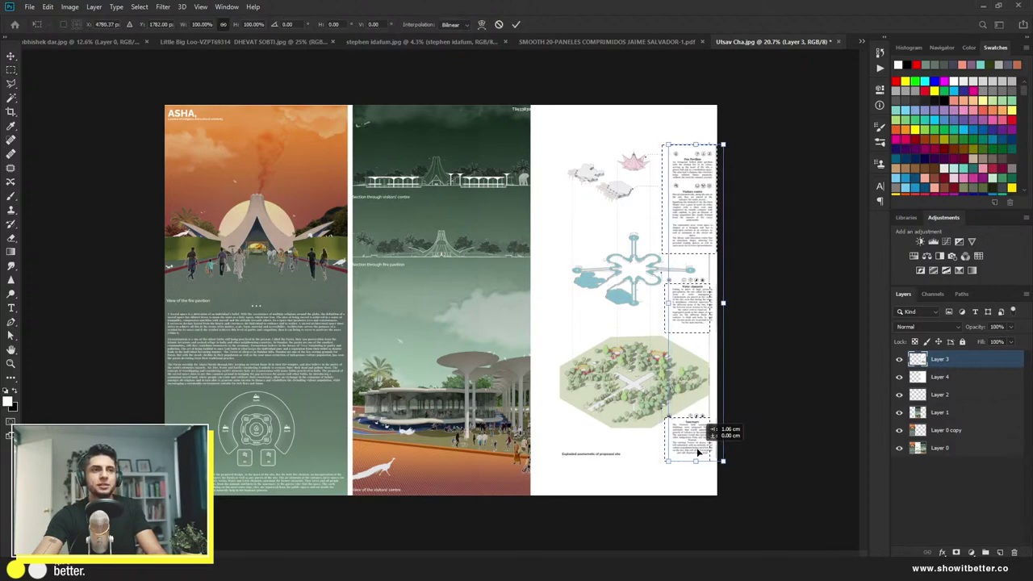
{"action": "key", "text": "Return"}
{"action": "key", "text": "v"}
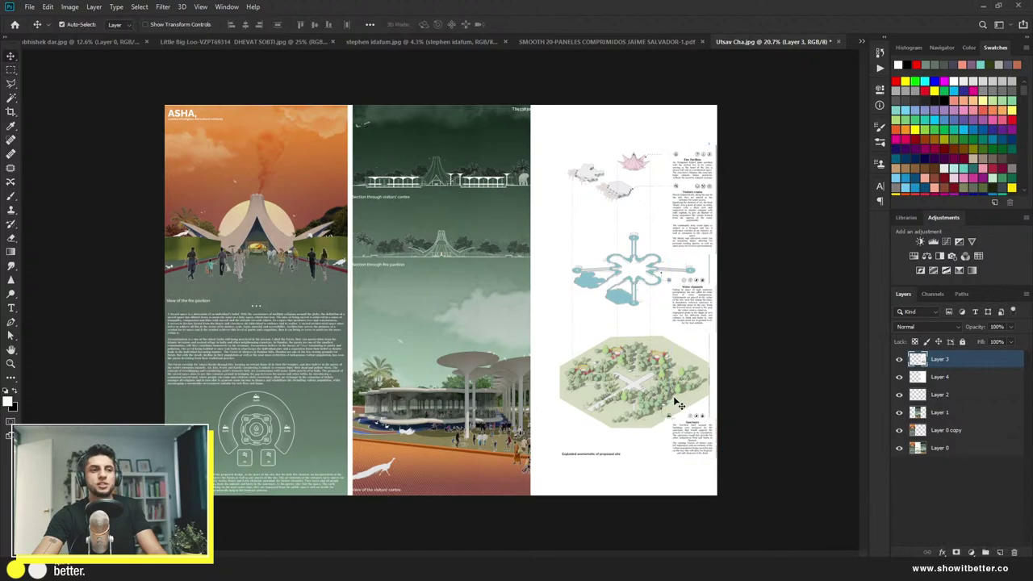
{"action": "left_click_drag", "start_coordinate": [663, 395], "coordinate": [658, 395]}
Step: Show only the original board layer, then bring all layers back
{"action": "scroll", "coordinate": [460, 370], "scroll_direction": "up", "scroll_amount": 3}
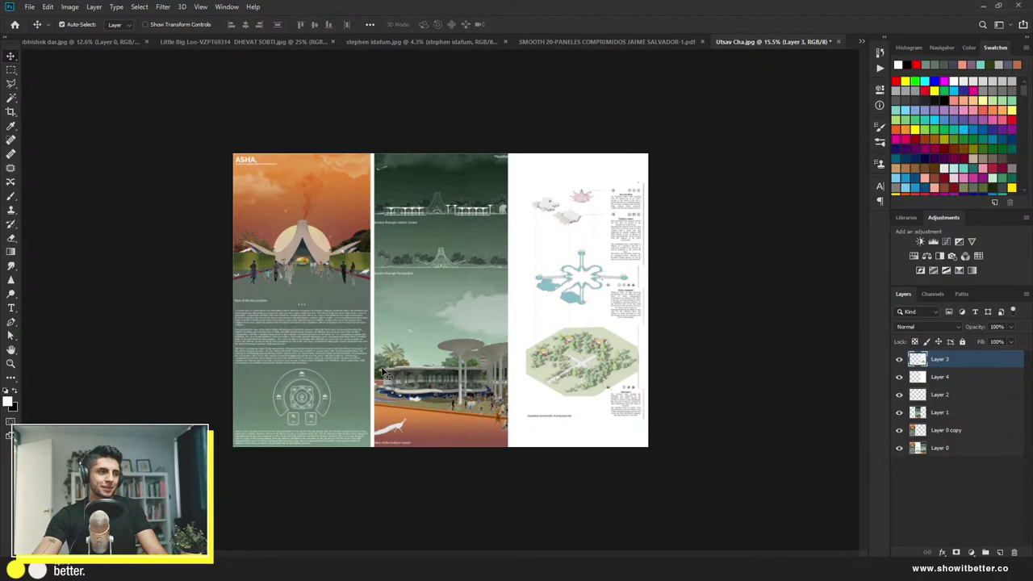
{"action": "left_click", "coordinate": [900, 449], "text": "alt"}
{"action": "left_click", "coordinate": [899, 449], "text": "alt"}
Step: Flip Layer 0 solo on and off to compare original and edit, zooming to inspect
{"action": "left_click", "coordinate": [900, 449], "text": "alt"}
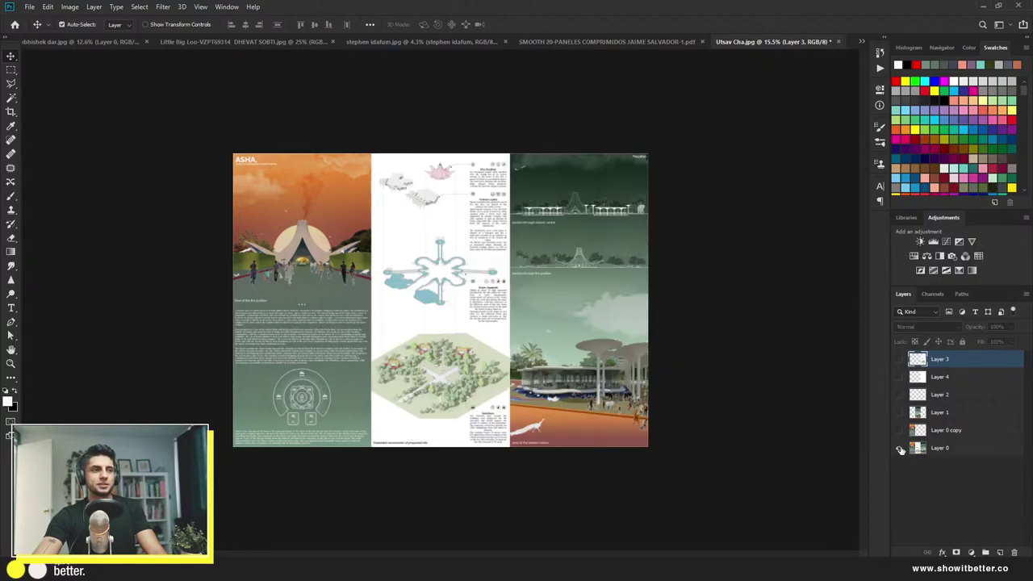
{"action": "left_click", "coordinate": [900, 449], "text": "alt"}
{"action": "left_click", "coordinate": [900, 449], "text": "alt"}
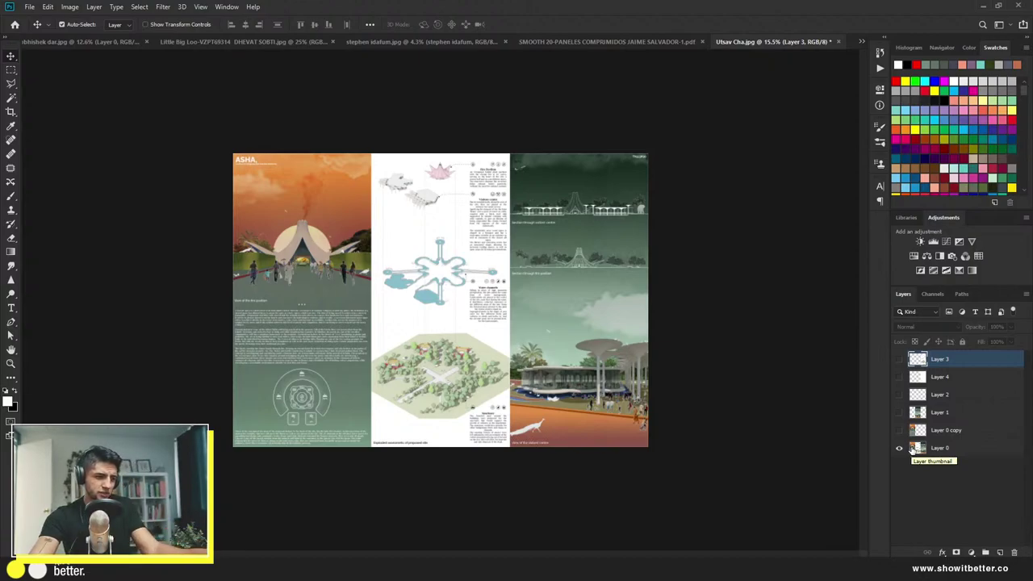
{"action": "scroll", "coordinate": [767, 376], "scroll_direction": "up", "scroll_amount": 3}
{"action": "scroll", "coordinate": [685, 131], "scroll_direction": "up", "scroll_amount": 4}
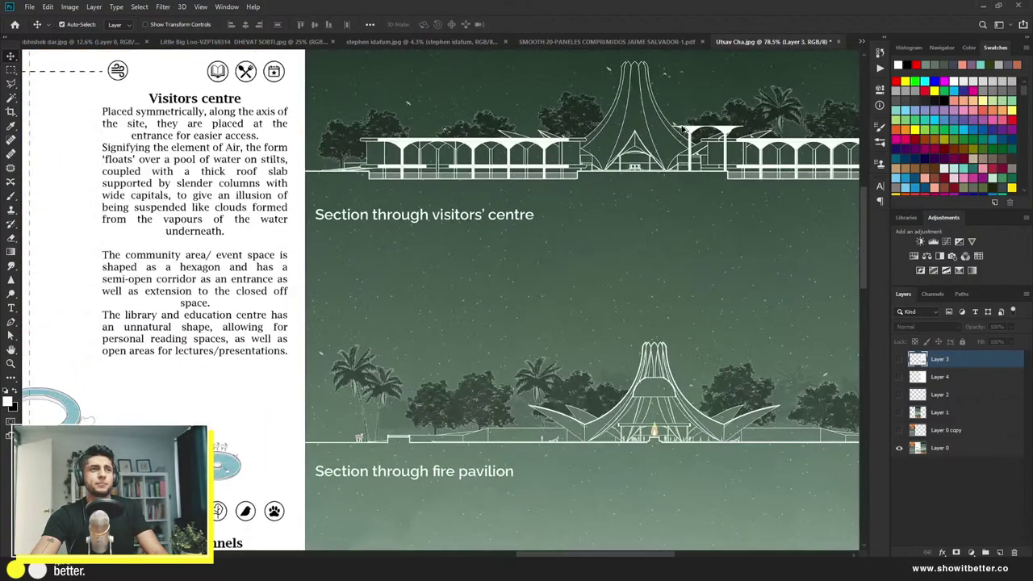
{"action": "scroll", "coordinate": [330, 358], "scroll_direction": "down", "scroll_amount": 5}
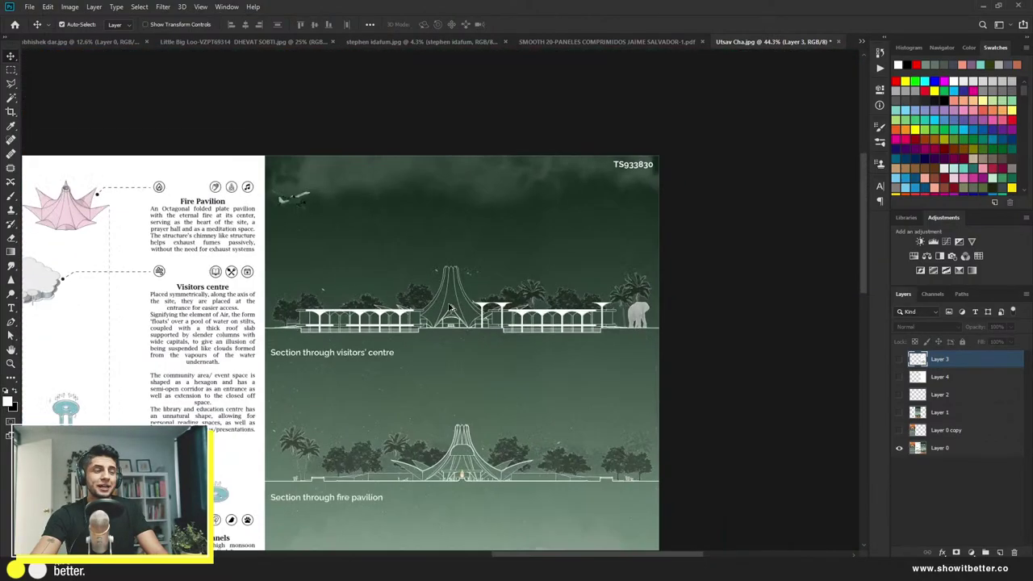
{"action": "scroll", "coordinate": [615, 196], "scroll_direction": "up", "scroll_amount": 1}
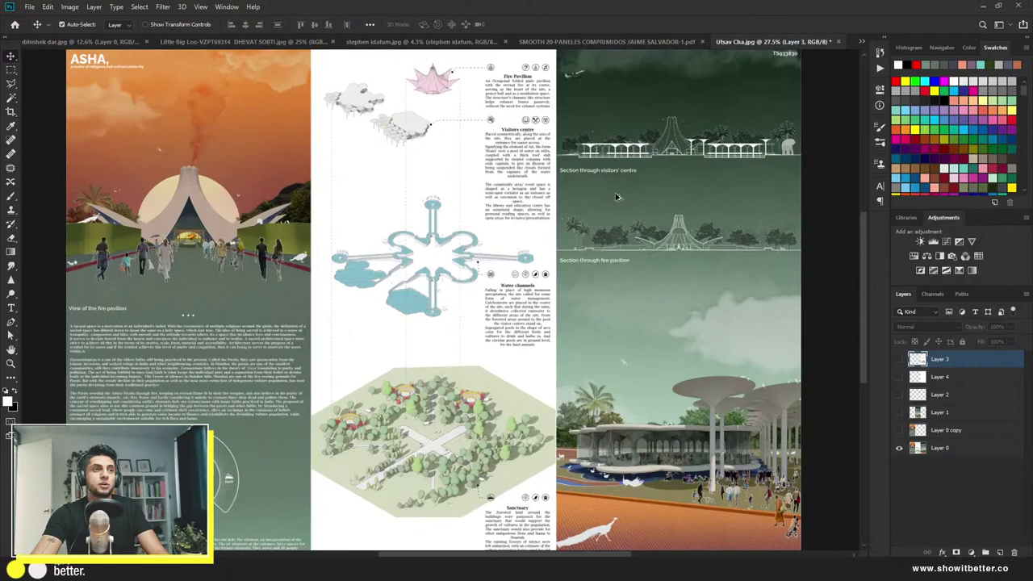
{"action": "scroll", "coordinate": [597, 214], "scroll_direction": "down", "scroll_amount": 2}
{"action": "scroll", "coordinate": [565, 242], "scroll_direction": "up", "scroll_amount": 1}
{"action": "scroll", "coordinate": [523, 276], "scroll_direction": "down", "scroll_amount": 2}
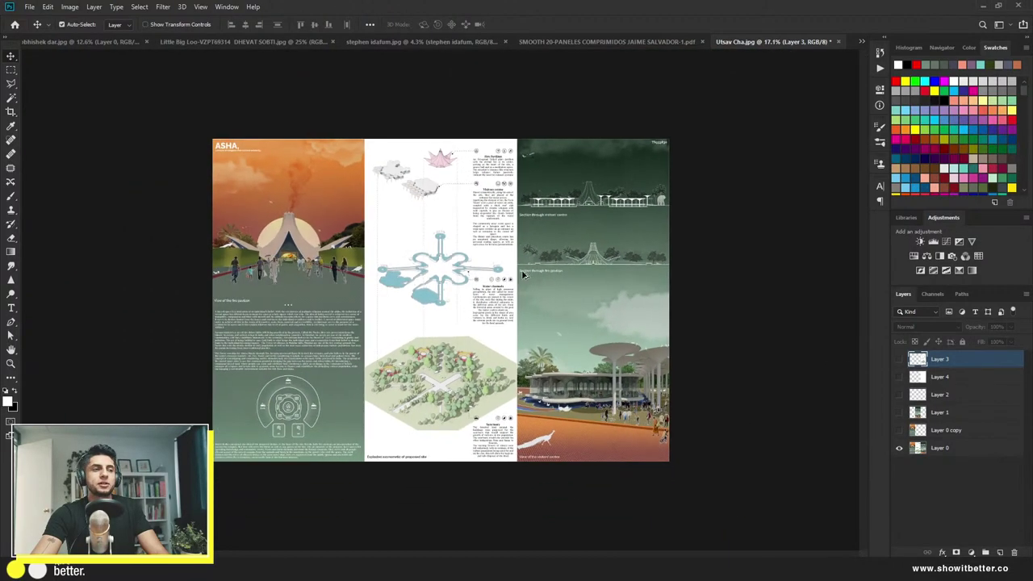
Step: View the diagram layer alone, then restore all layers to show the reworked board
{"action": "left_click", "coordinate": [898, 360], "text": "alt"}
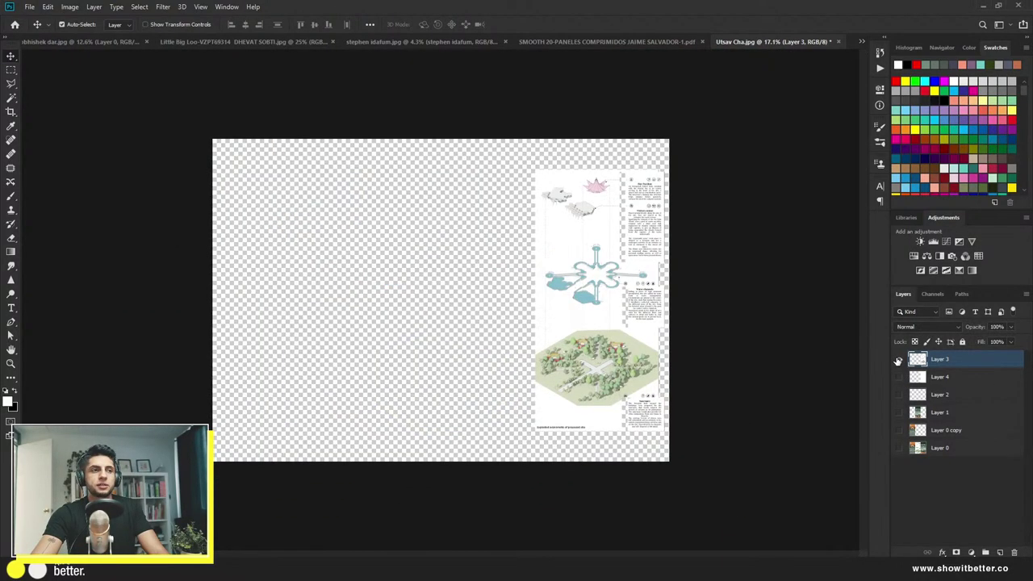
{"action": "left_click", "coordinate": [897, 360], "text": "alt"}
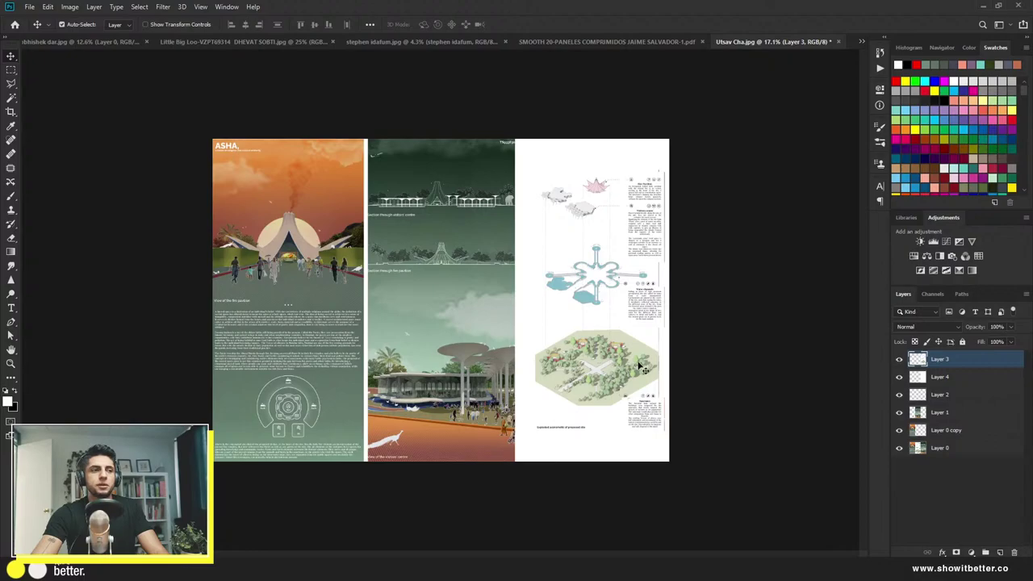
{"action": "scroll", "coordinate": [543, 366], "scroll_direction": "up", "scroll_amount": 1}
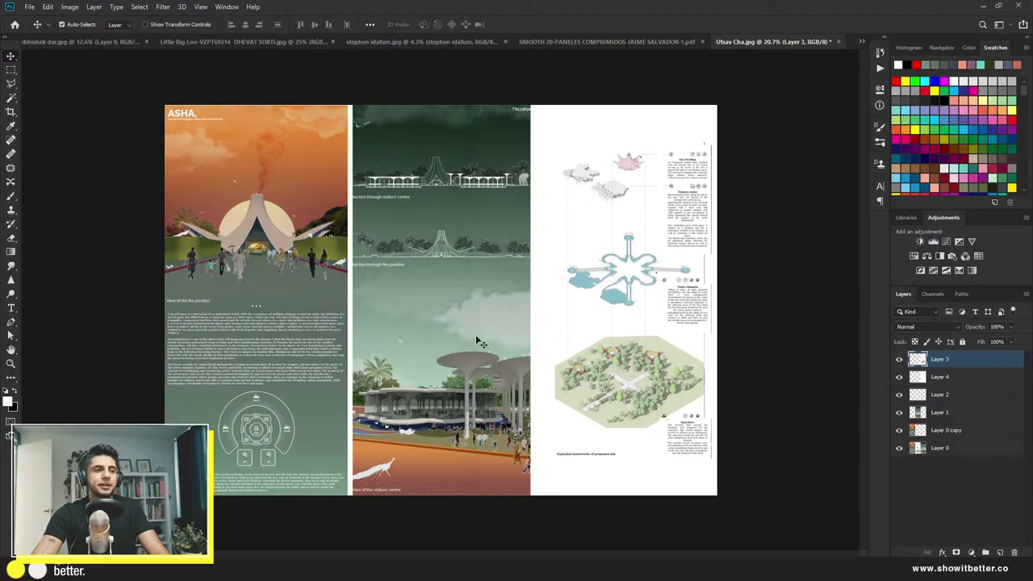
Step: Move the ASHA board copy down the left panel
{"action": "left_click", "coordinate": [297, 332]}
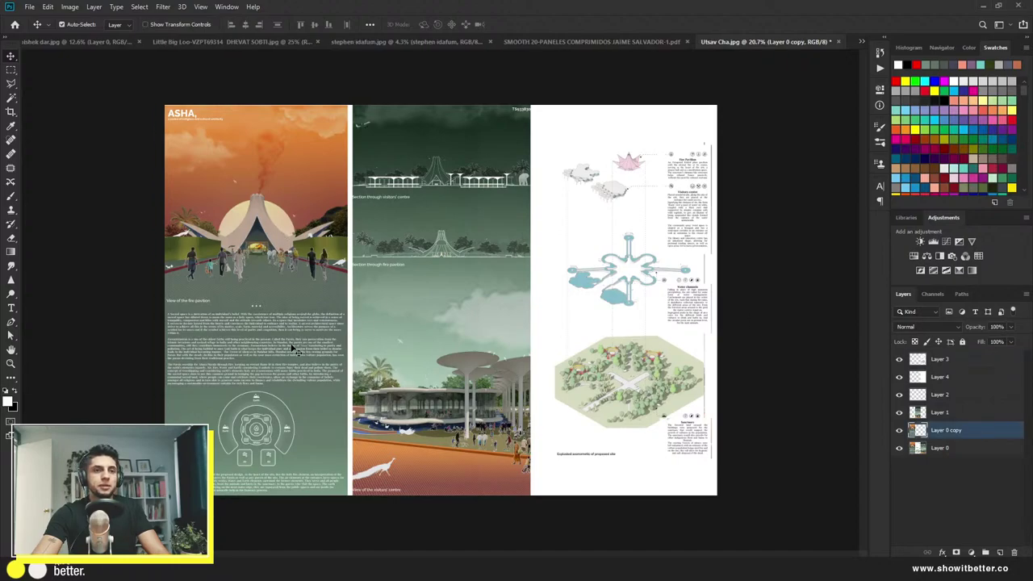
{"action": "left_click_drag", "start_coordinate": [297, 350], "coordinate": [296, 466]}
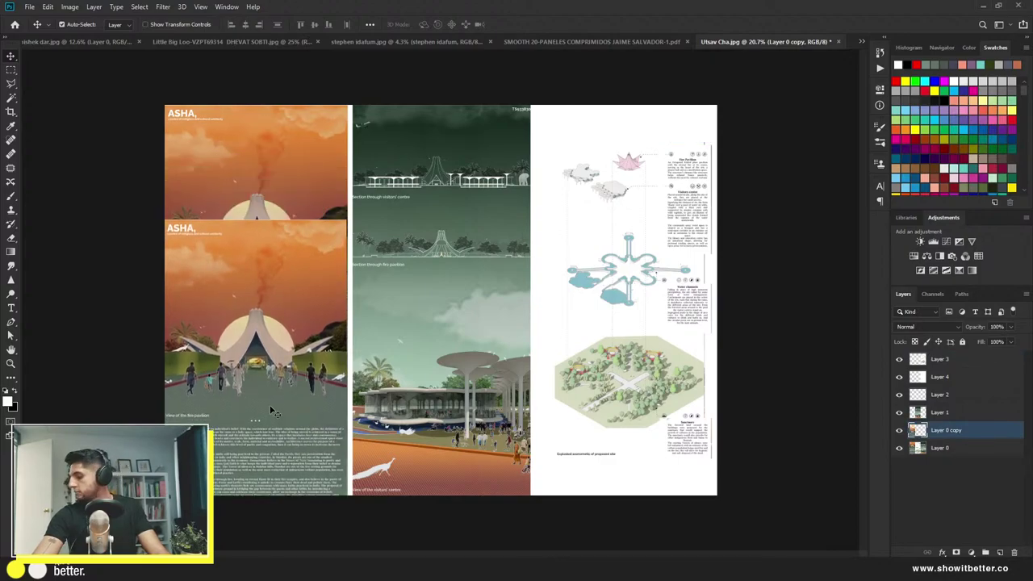
{"action": "left_click_drag", "start_coordinate": [273, 412], "coordinate": [288, 113]}
{"action": "left_click_drag", "start_coordinate": [294, 215], "coordinate": [295, 350]}
Step: Stretch the ASHA picture to about 110% and delete the duplicate text board layer
{"action": "key", "text": "ctrl+t"}
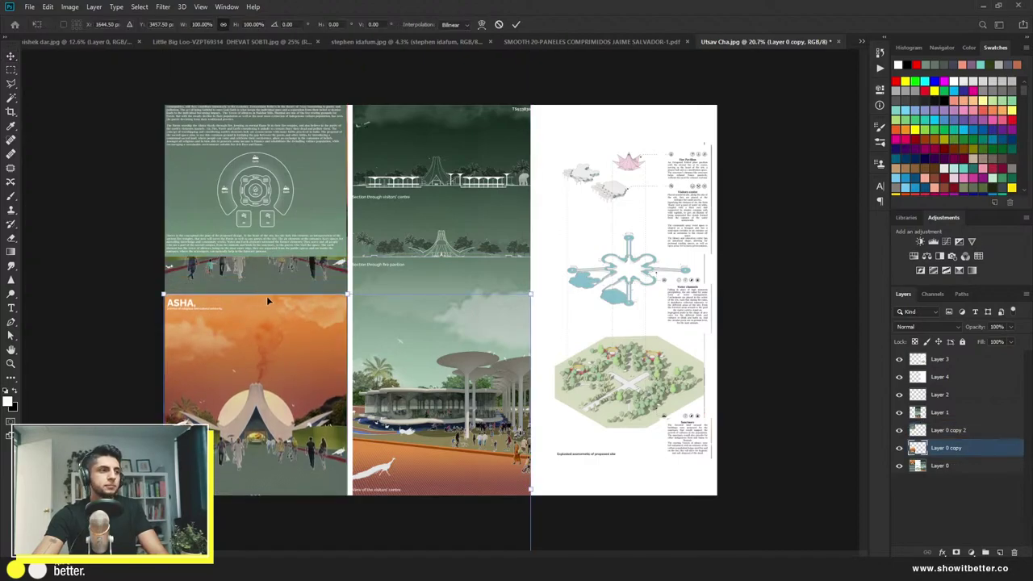
{"action": "left_click_drag", "start_coordinate": [345, 296], "coordinate": [348, 258]}
{"action": "left_click_drag", "start_coordinate": [307, 327], "coordinate": [324, 335]}
{"action": "key", "text": "Return"}
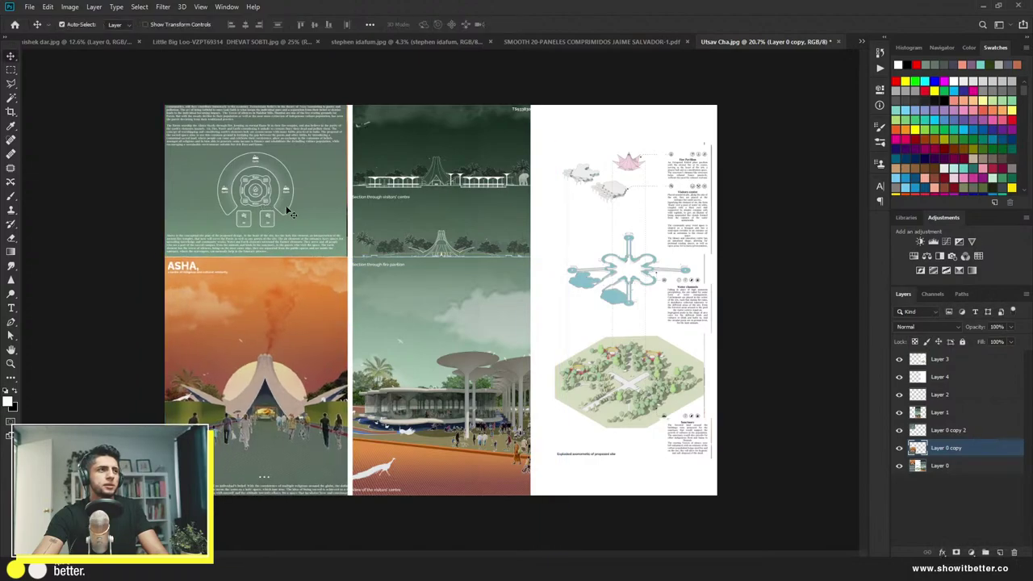
{"action": "left_click_drag", "start_coordinate": [290, 212], "coordinate": [306, 220]}
{"action": "key", "text": "Delete"}
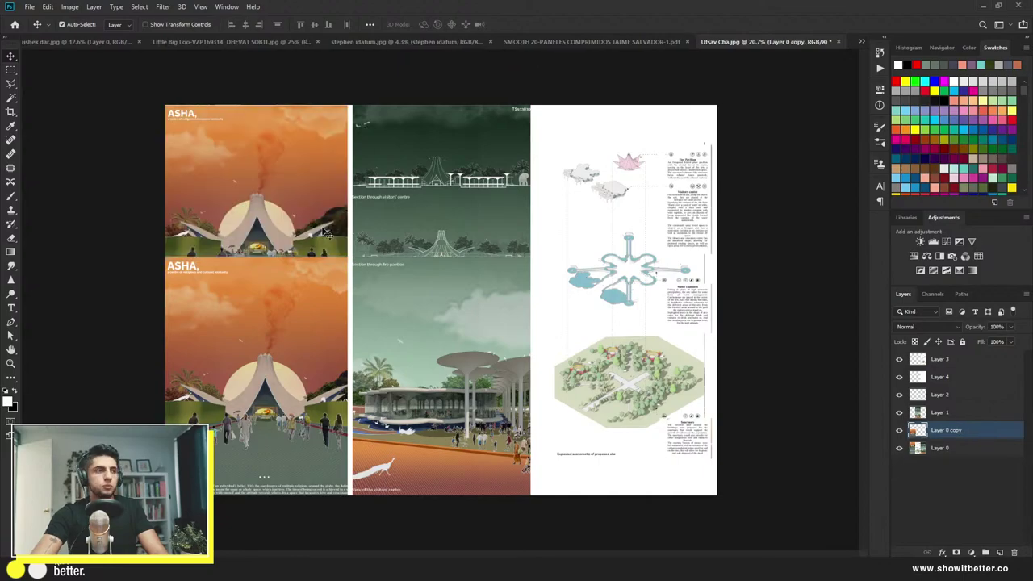
Step: Copy the upper part of the middle panel onto a new layer
{"action": "key", "text": "m"}
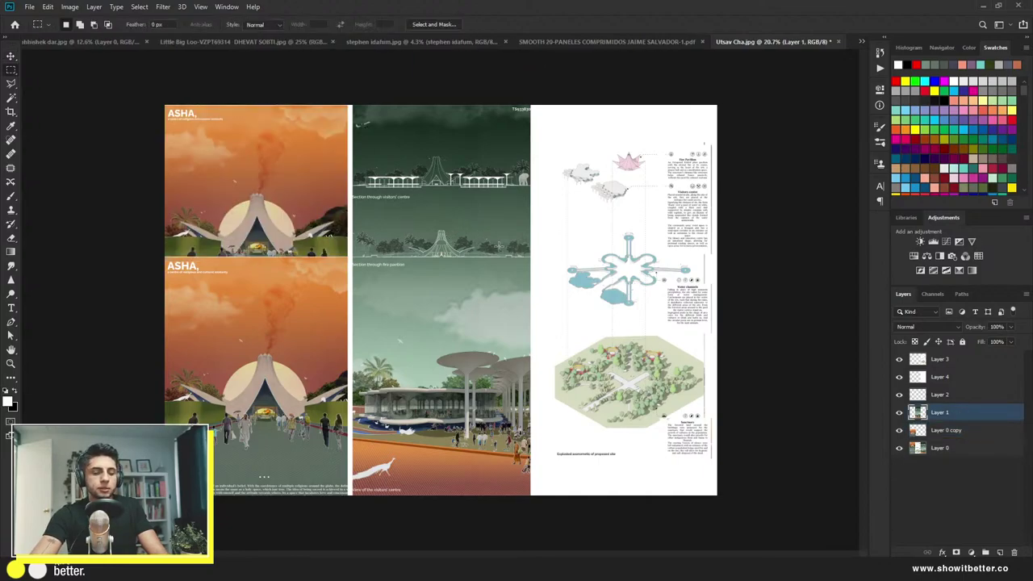
{"action": "left_click_drag", "start_coordinate": [530, 260], "coordinate": [354, 98]}
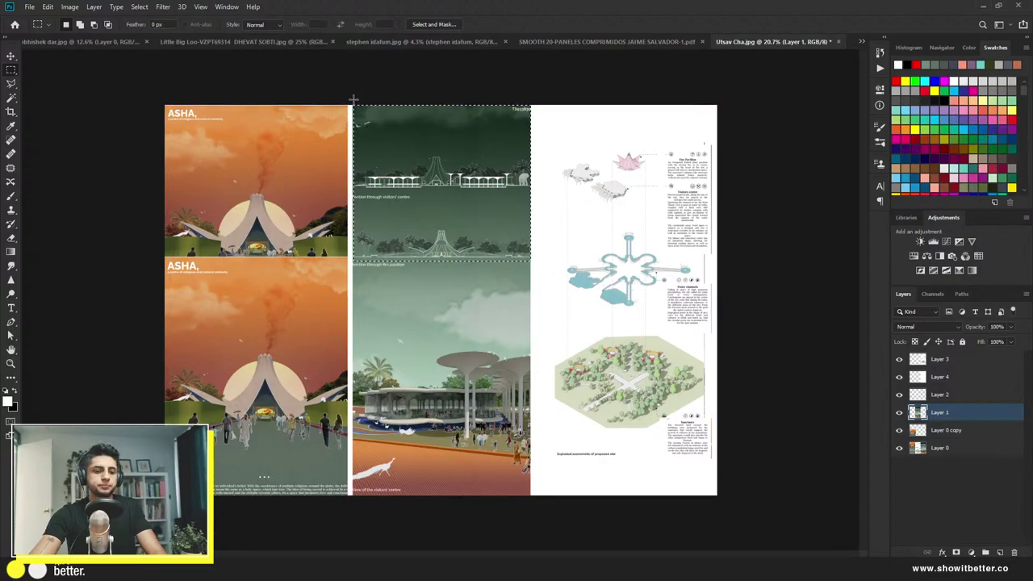
{"action": "key", "text": "ctrl+j"}
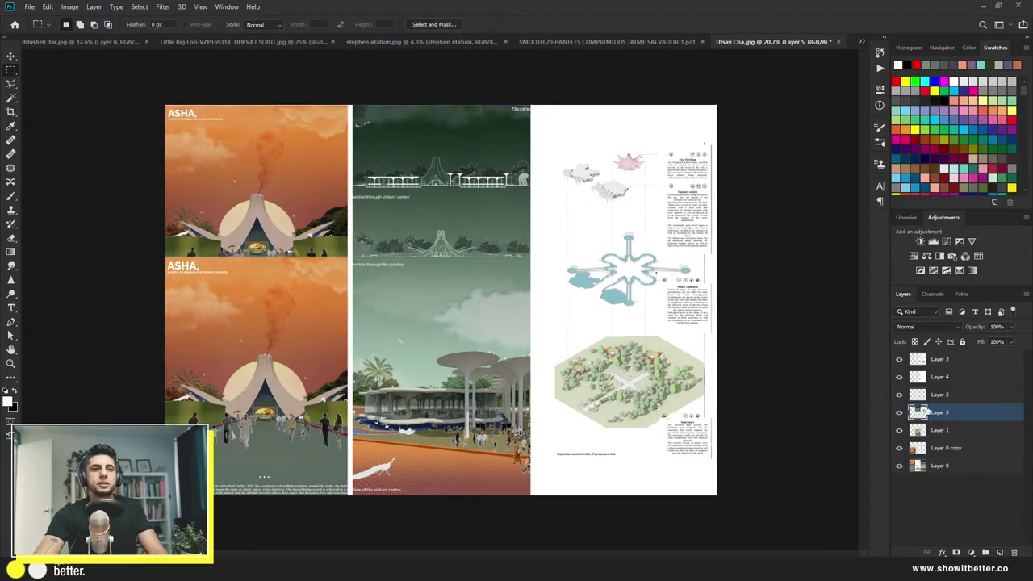
Step: Bring the section layer to the top and enlarge it to about double across the top
{"action": "left_click_drag", "start_coordinate": [920, 412], "coordinate": [924, 358]}
{"action": "key", "text": "ctrl+t"}
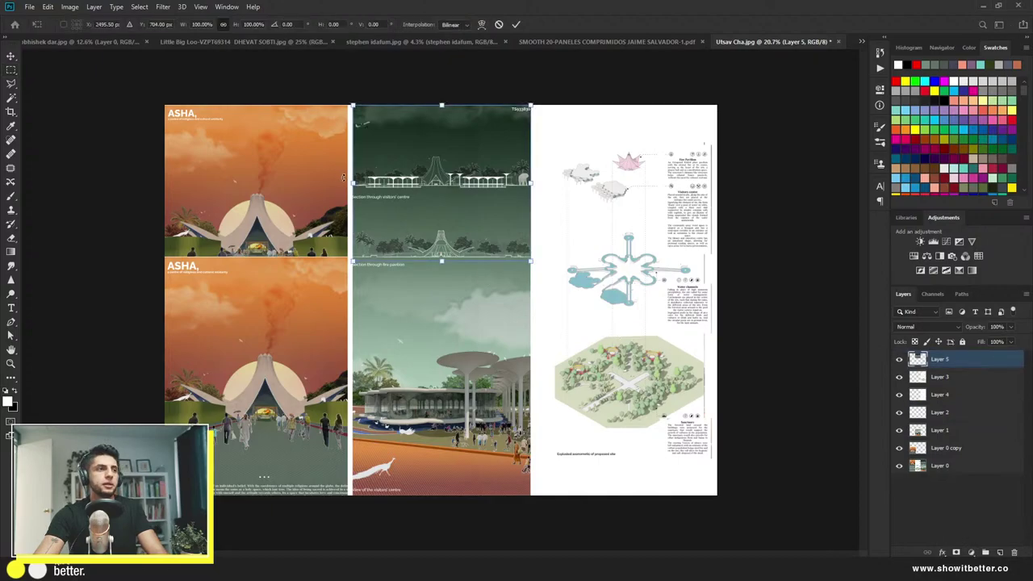
{"action": "left_click_drag", "start_coordinate": [351, 182], "coordinate": [165, 182]}
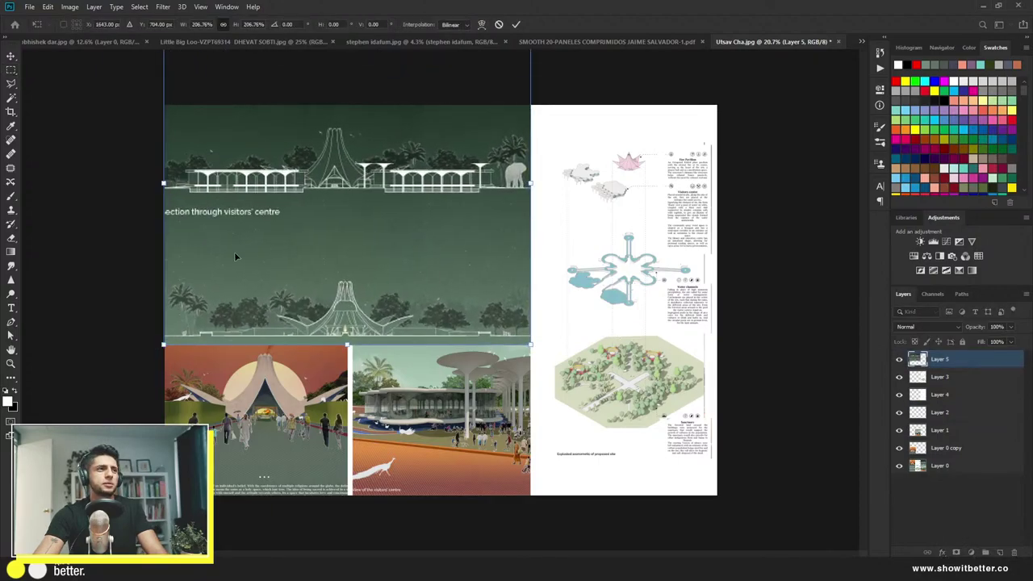
{"action": "left_click_drag", "start_coordinate": [406, 320], "coordinate": [409, 244]}
{"action": "key", "text": "Return"}
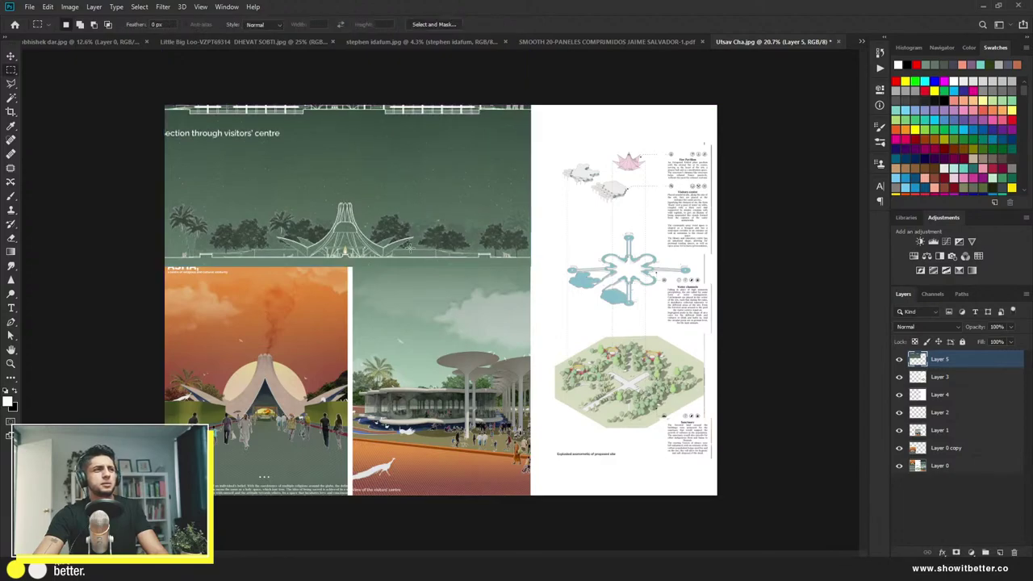
Step: Duplicate the section and shrink the copy to about 60% in the top-right corner
{"action": "key", "text": "v"}
{"action": "left_click_drag", "start_coordinate": [396, 196], "coordinate": [777, 283]}
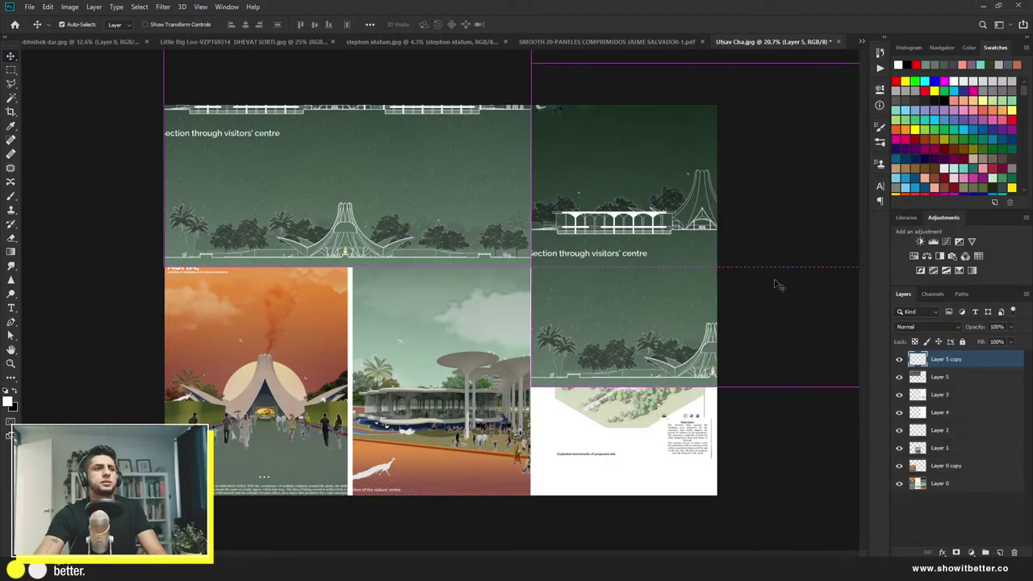
{"action": "key", "text": "ctrl+t"}
{"action": "left_click_drag", "start_coordinate": [742, 388], "coordinate": [741, 253]}
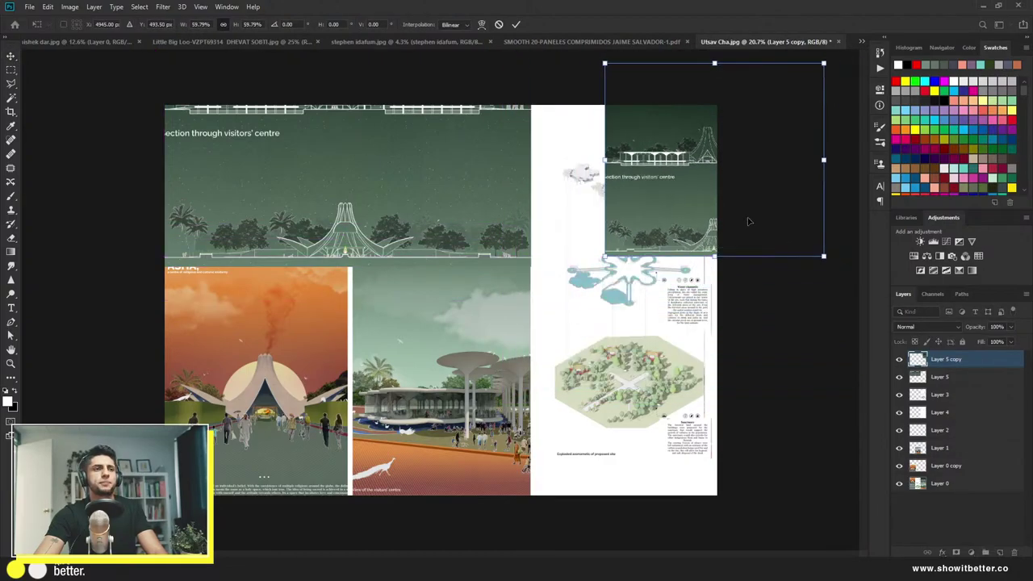
{"action": "left_click_drag", "start_coordinate": [744, 217], "coordinate": [677, 235]}
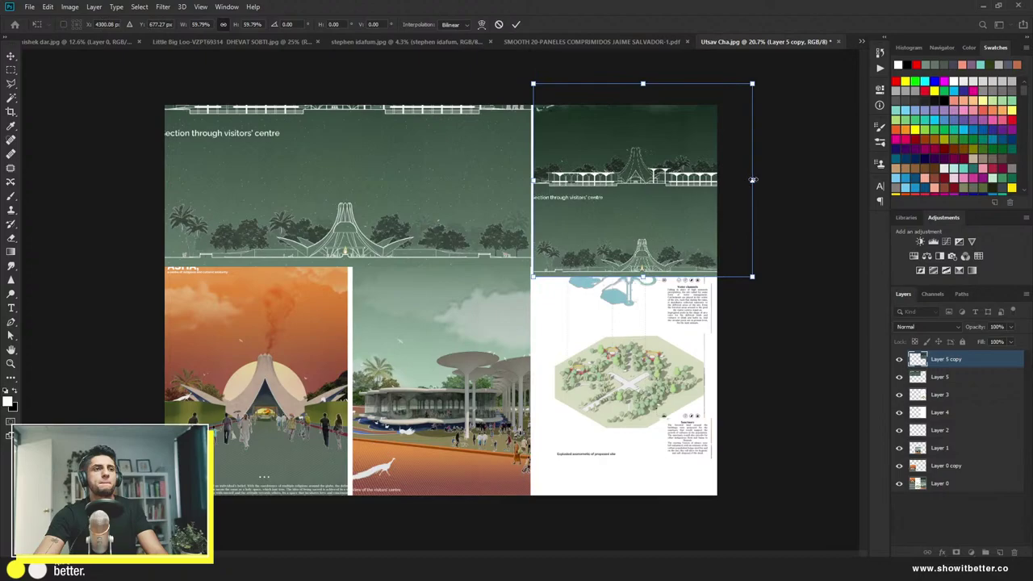
{"action": "left_click_drag", "start_coordinate": [753, 181], "coordinate": [715, 179]}
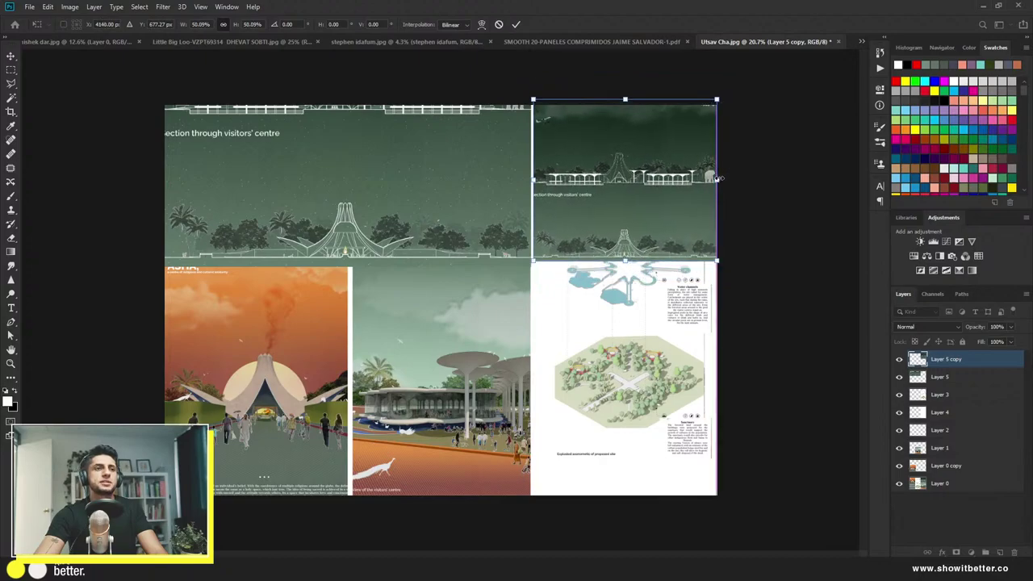
{"action": "left_click_drag", "start_coordinate": [694, 214], "coordinate": [692, 210]}
{"action": "key", "text": "Return"}
Step: Enlarge the large section image slightly and reposition it
{"action": "left_click", "coordinate": [415, 192]}
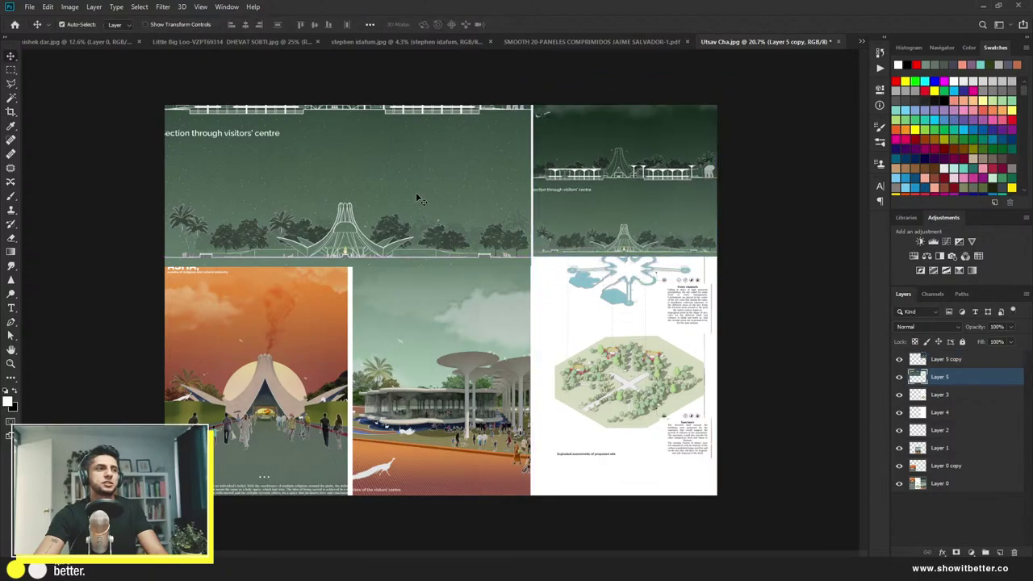
{"action": "key", "text": "ctrl+t"}
{"action": "left_click_drag", "start_coordinate": [526, 103], "coordinate": [565, 89]}
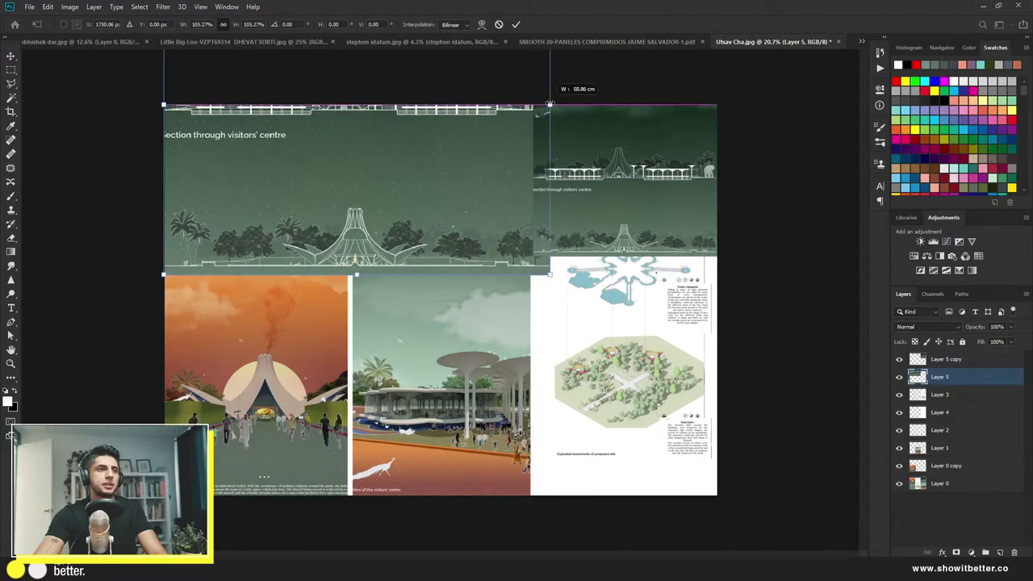
{"action": "left_click_drag", "start_coordinate": [408, 182], "coordinate": [394, 213]}
{"action": "key", "text": "Return"}
Step: Shrink the axonometric diagram panel to about 59% in the bottom-right
{"action": "left_click", "coordinate": [643, 371]}
{"action": "key", "text": "ctrl+t"}
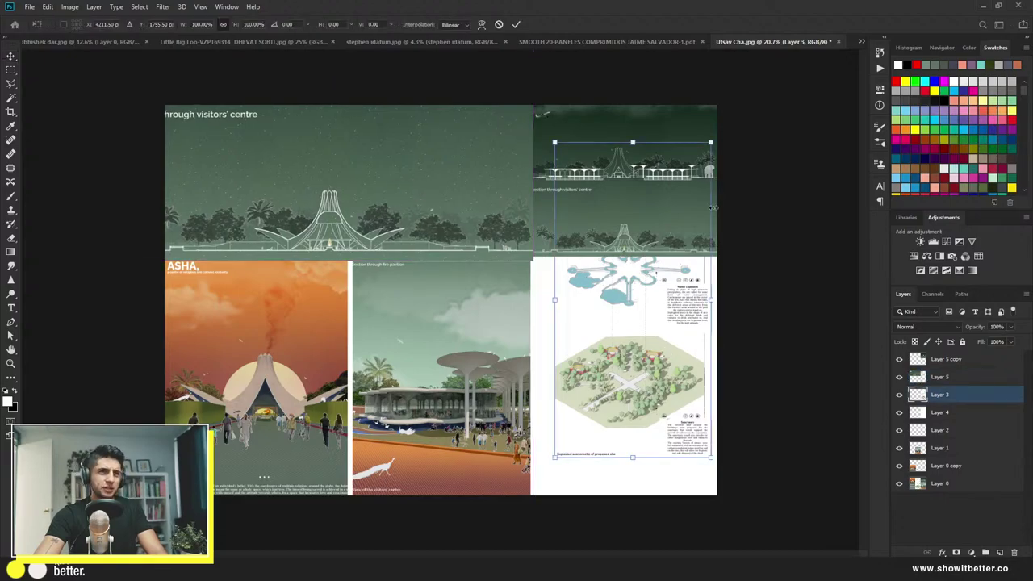
{"action": "left_click_drag", "start_coordinate": [706, 148], "coordinate": [666, 348]}
{"action": "key", "text": "Return"}
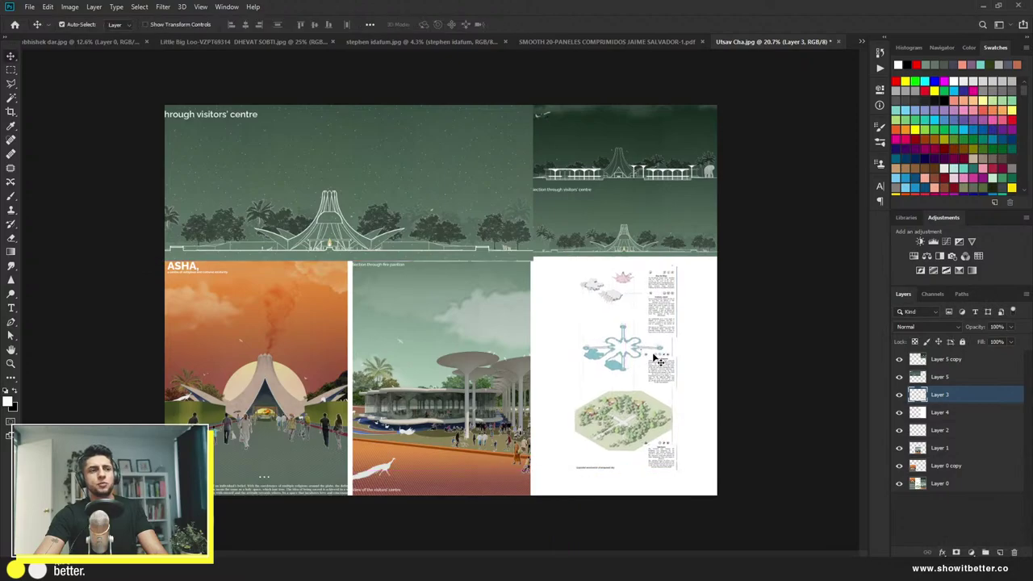
{"action": "key", "text": "ctrl+plus"}
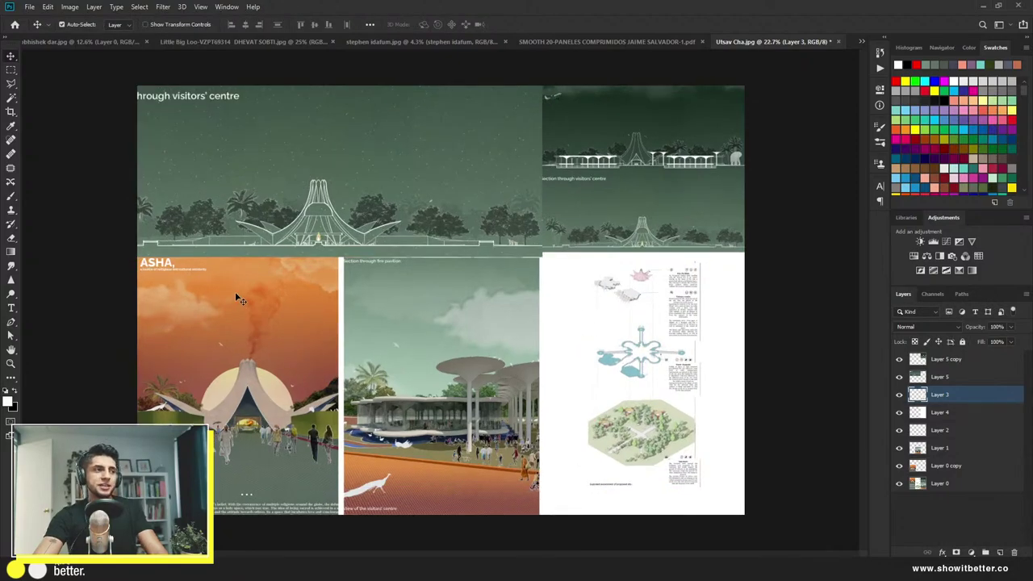
{"action": "scroll", "coordinate": [238, 297], "scroll_direction": "down", "scroll_amount": 3}
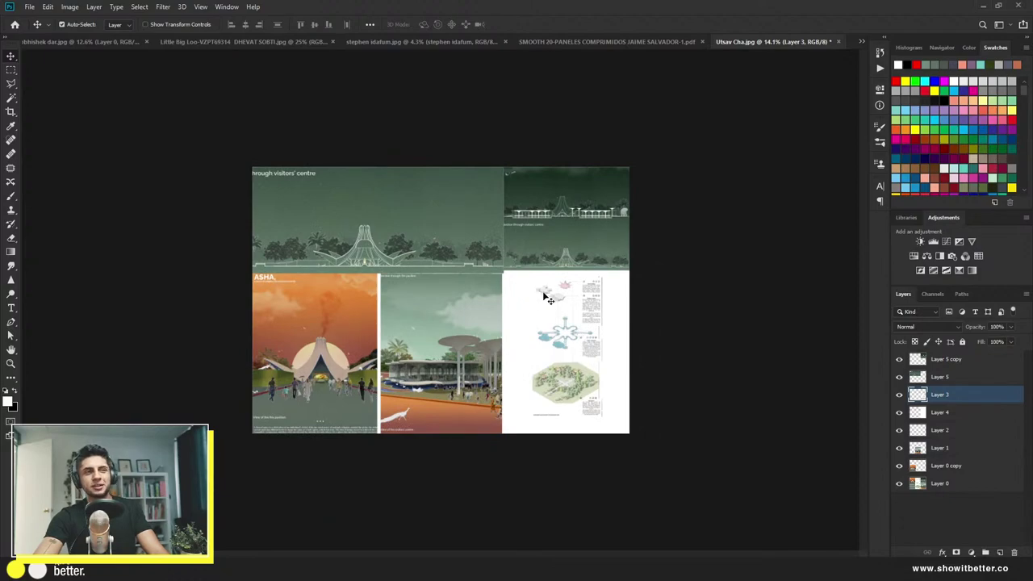
Step: Add a new top layer and paint white over the vertical and horizontal panel seams
{"action": "left_click", "coordinate": [940, 359]}
{"action": "left_click", "coordinate": [999, 552]}
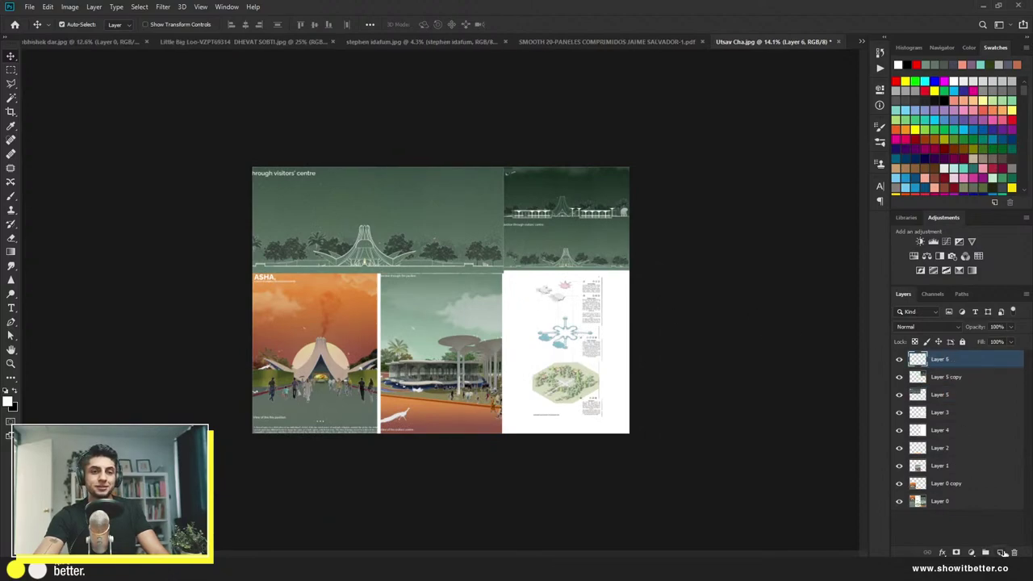
{"action": "key", "text": "b"}
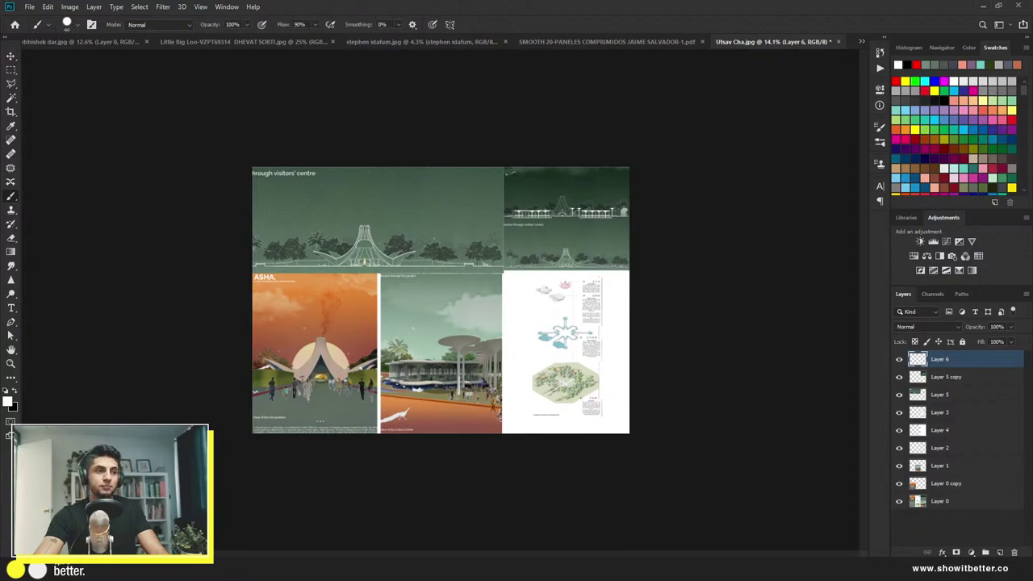
{"action": "left_click_drag", "start_coordinate": [500, 432], "coordinate": [505, 167]}
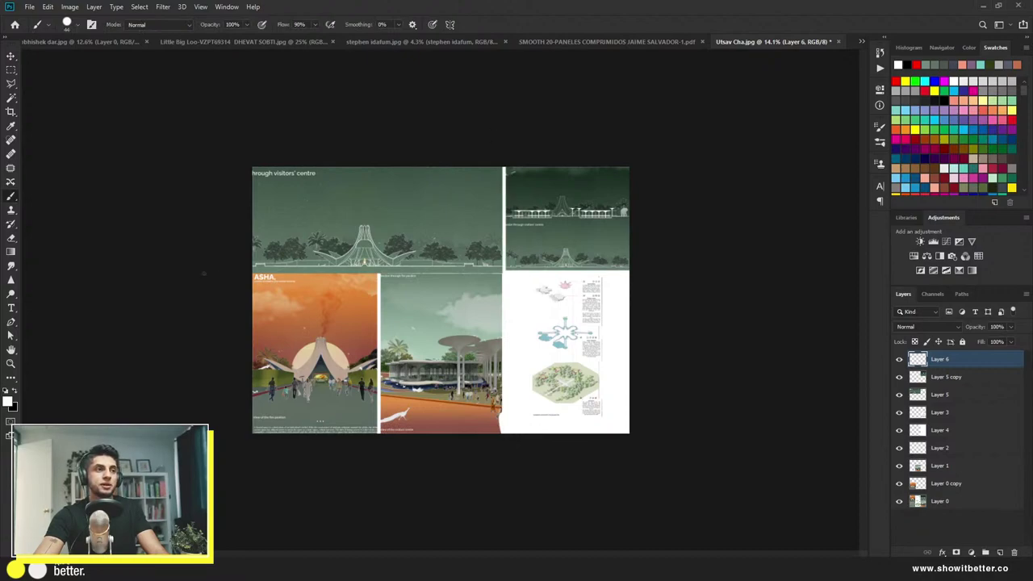
{"action": "left_click_drag", "start_coordinate": [246, 272], "coordinate": [503, 272]}
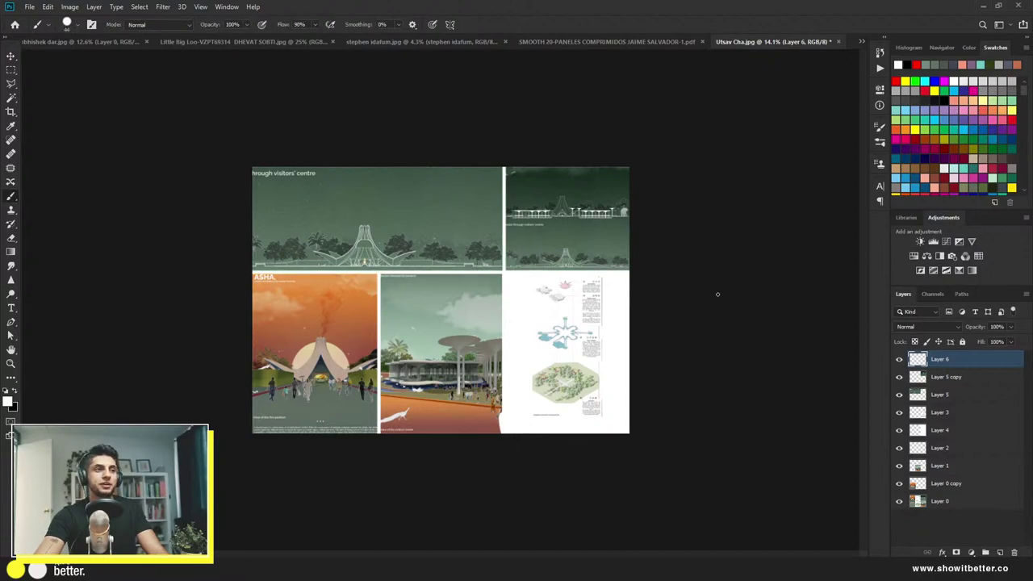
Step: Enlarge the brush and paint white borders along the bottom, top and right edges
{"action": "right_click", "coordinate": [602, 430], "text": "alt"}
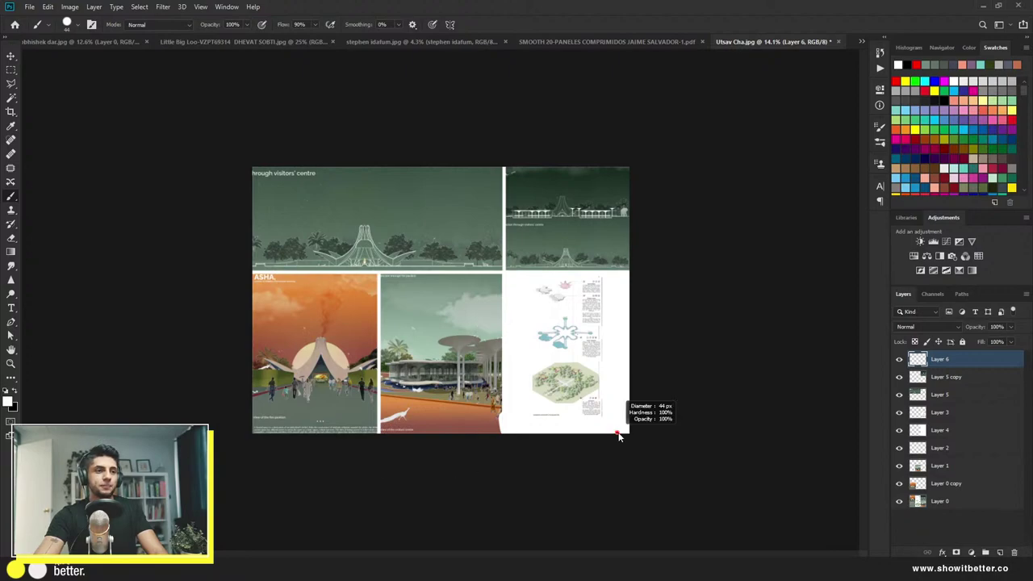
{"action": "mouse_move", "coordinate": [632, 433]}
{"action": "left_mouse_down"}
{"action": "mouse_move", "coordinate": [235, 437]}
{"action": "mouse_move", "coordinate": [255, 431]}
{"action": "mouse_move", "coordinate": [241, 274]}
{"action": "mouse_move", "coordinate": [247, 102]}
{"action": "left_mouse_up"}
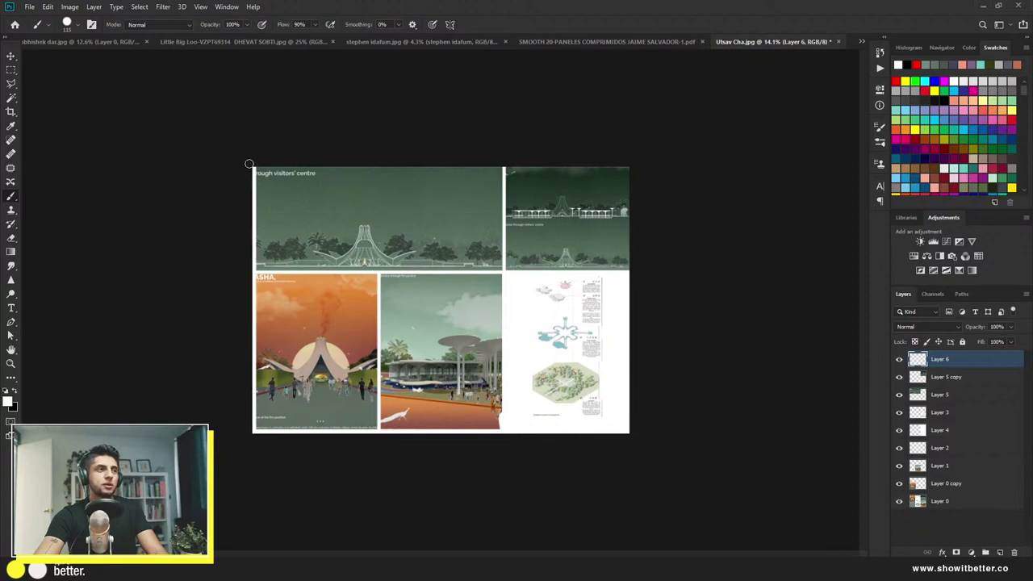
{"action": "left_click_drag", "start_coordinate": [250, 166], "coordinate": [689, 174]}
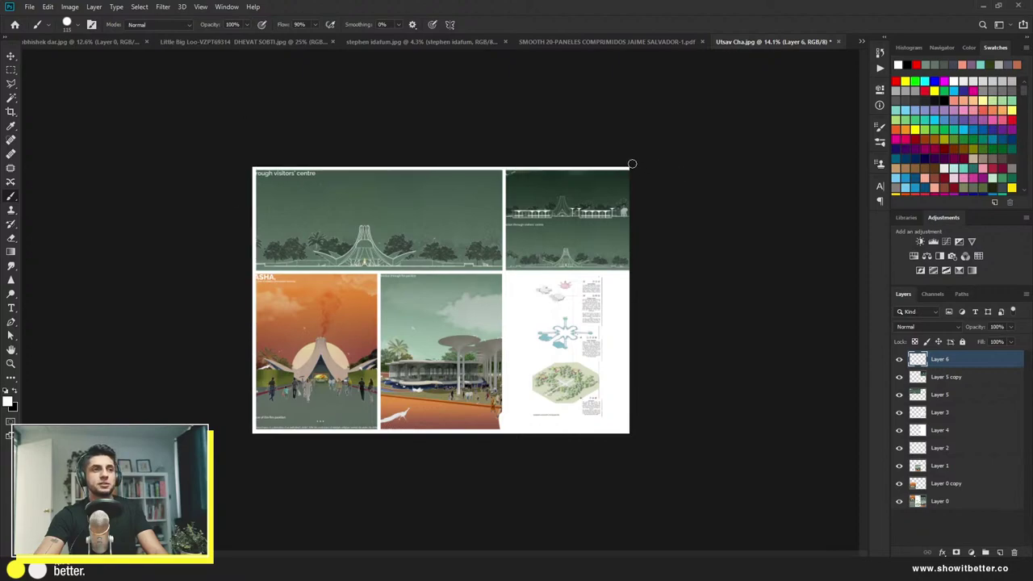
{"action": "left_click_drag", "start_coordinate": [627, 165], "coordinate": [648, 402]}
{"action": "key", "text": "v"}
{"action": "scroll", "coordinate": [470, 352], "scroll_direction": "down", "scroll_amount": 3}
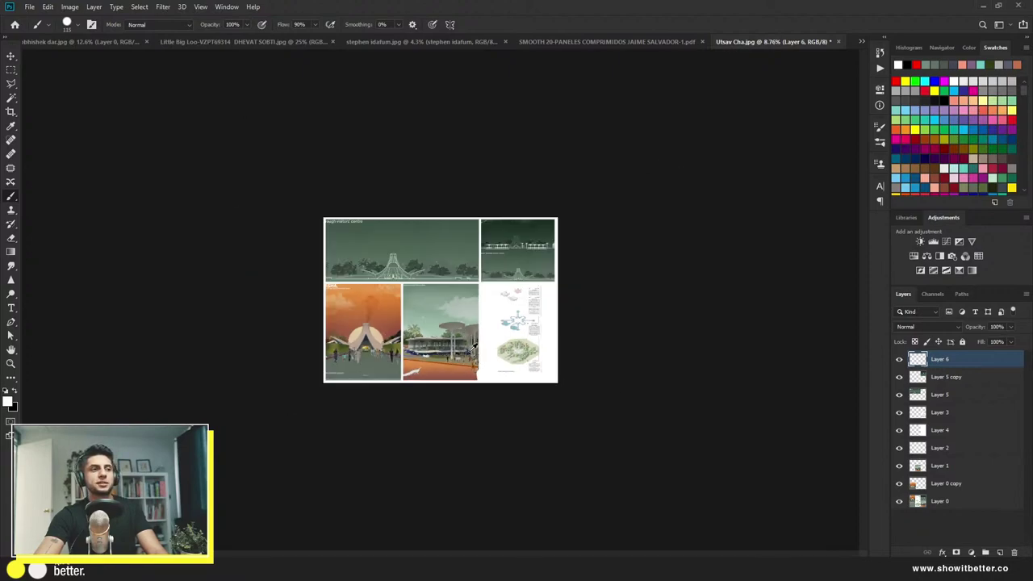
{"action": "scroll", "coordinate": [472, 355], "scroll_direction": "up", "scroll_amount": 2}
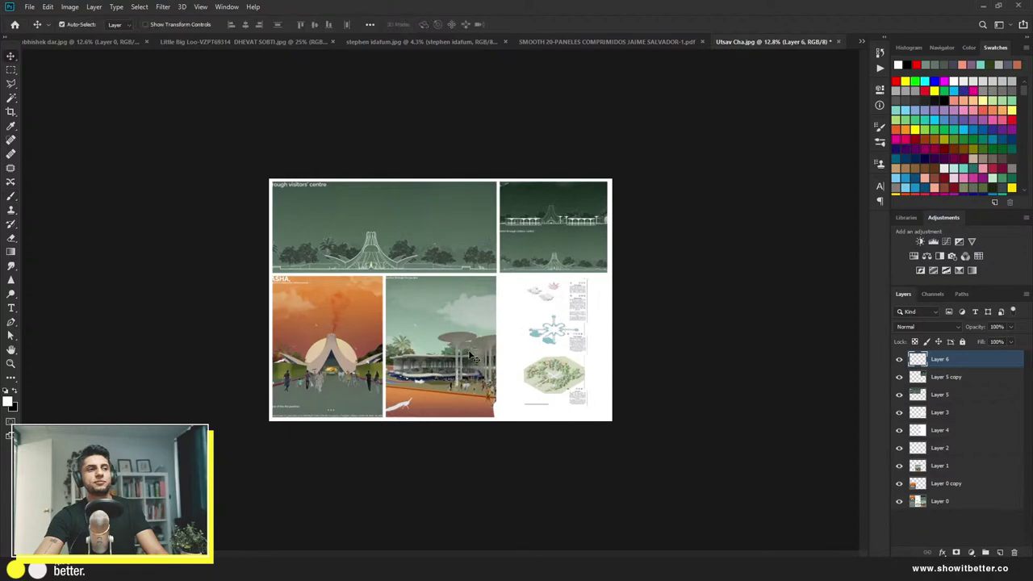
Step: Toggle Layer 0 alone on and off to compare the original layout with the collage
{"action": "left_click", "coordinate": [900, 501], "text": "alt"}
{"action": "left_click", "coordinate": [899, 501], "text": "alt"}
{"action": "left_click", "coordinate": [899, 501], "text": "alt"}
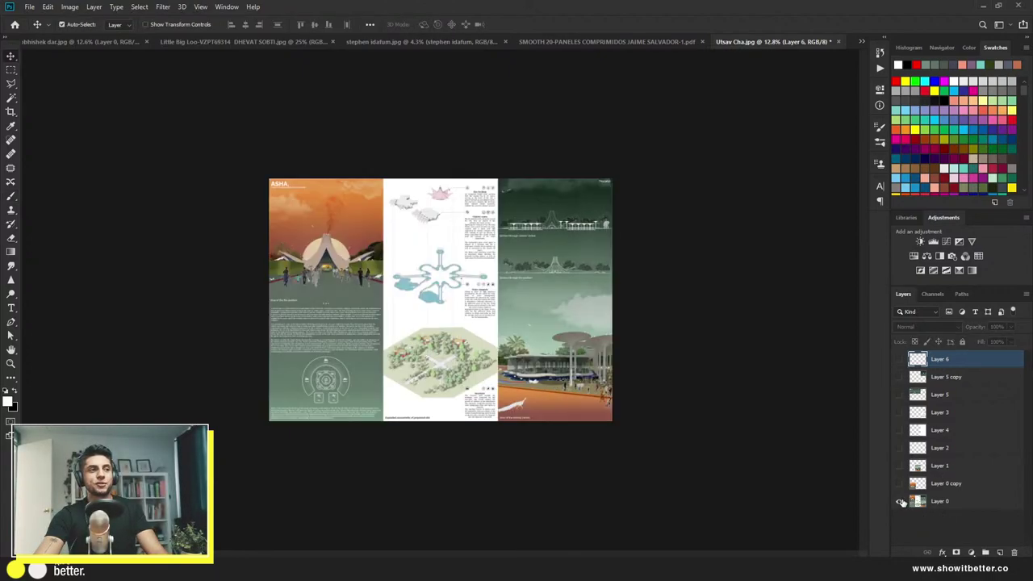
{"action": "left_click", "coordinate": [899, 501], "text": "alt"}
{"action": "left_click", "coordinate": [900, 501], "text": "alt"}
{"action": "left_click", "coordinate": [900, 501], "text": "alt"}
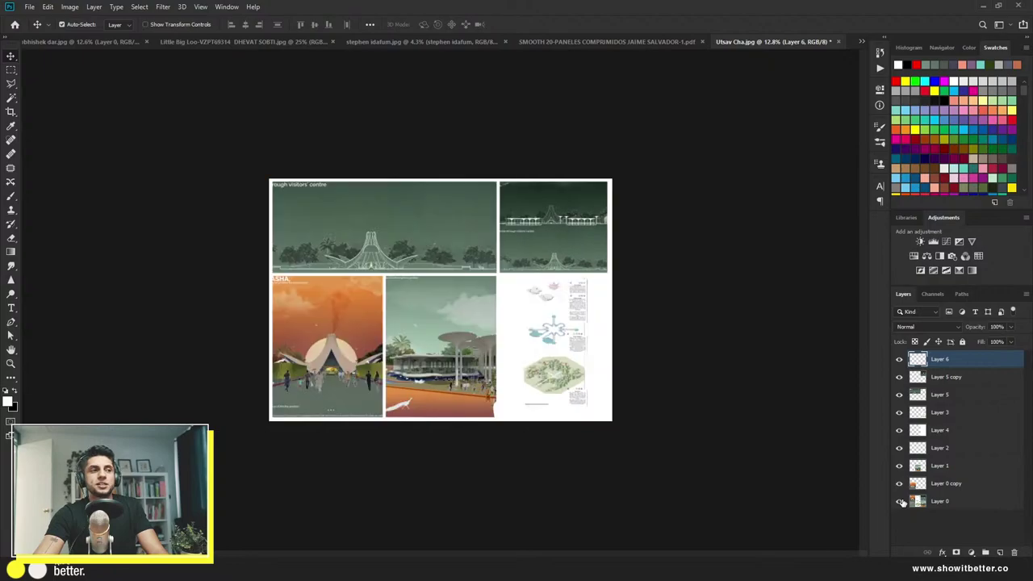
Step: Compare again, restore the full edited collage, and switch to the SMOOTH 20-PANELES document
{"action": "left_click", "coordinate": [900, 501], "text": "alt"}
{"action": "left_click", "coordinate": [899, 501], "text": "alt"}
{"action": "left_click", "coordinate": [899, 501], "text": "alt"}
{"action": "left_click", "coordinate": [900, 501], "text": "alt"}
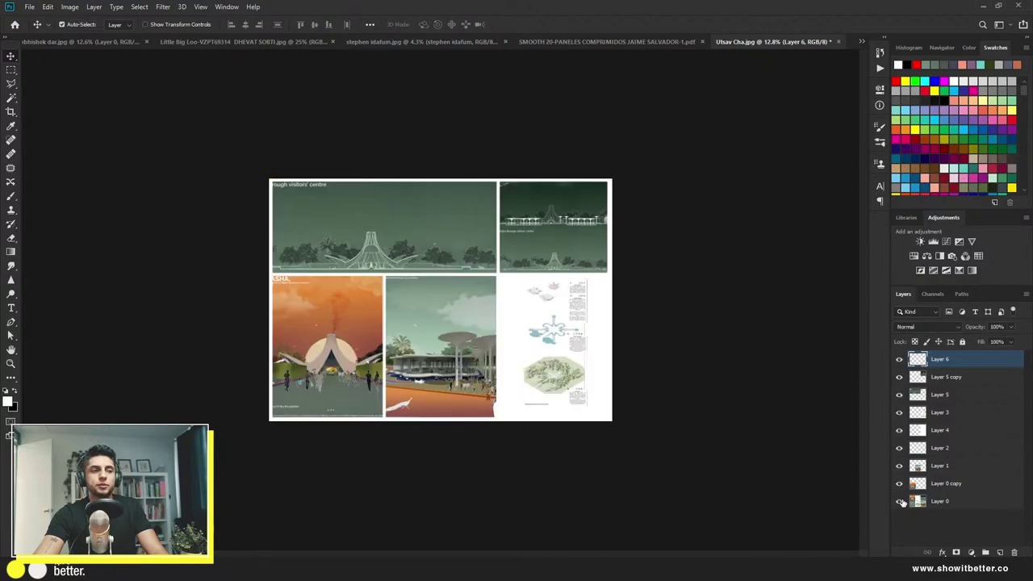
{"action": "left_click", "coordinate": [900, 501], "text": "alt"}
{"action": "left_click", "coordinate": [900, 501], "text": "alt"}
{"action": "left_click", "coordinate": [899, 501], "text": "alt"}
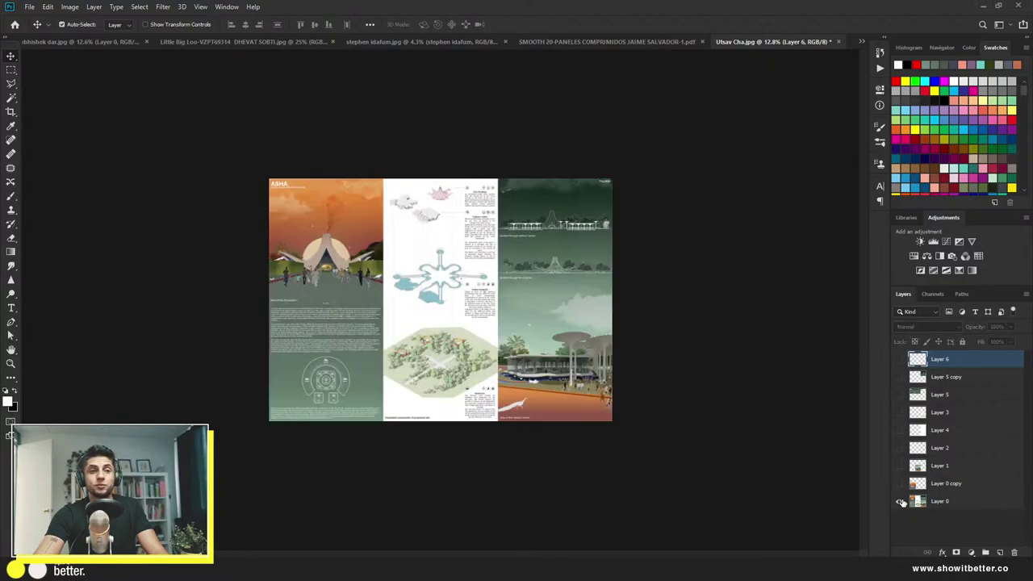
{"action": "left_click", "coordinate": [899, 500], "text": "alt"}
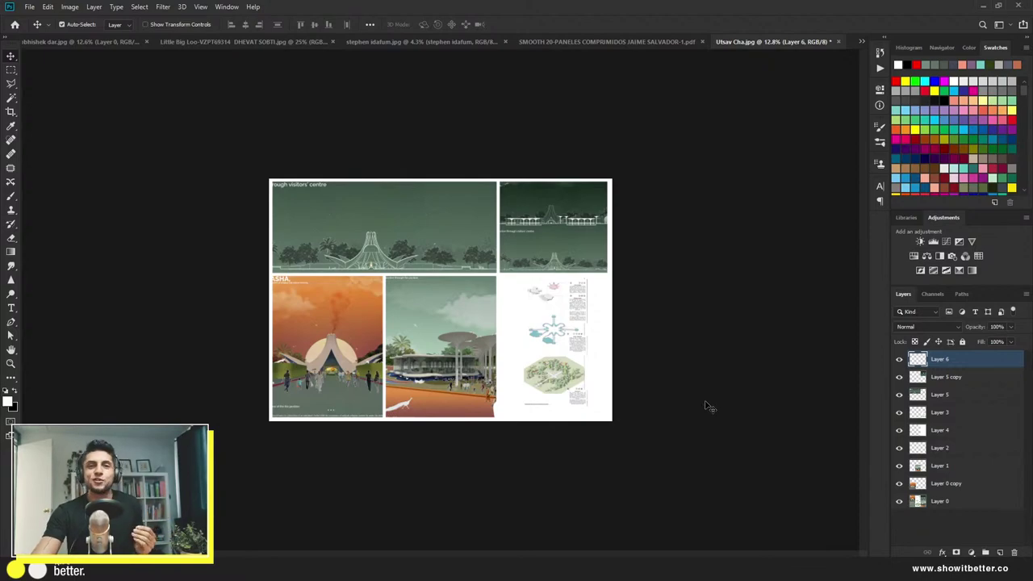
{"action": "left_click", "coordinate": [628, 39]}
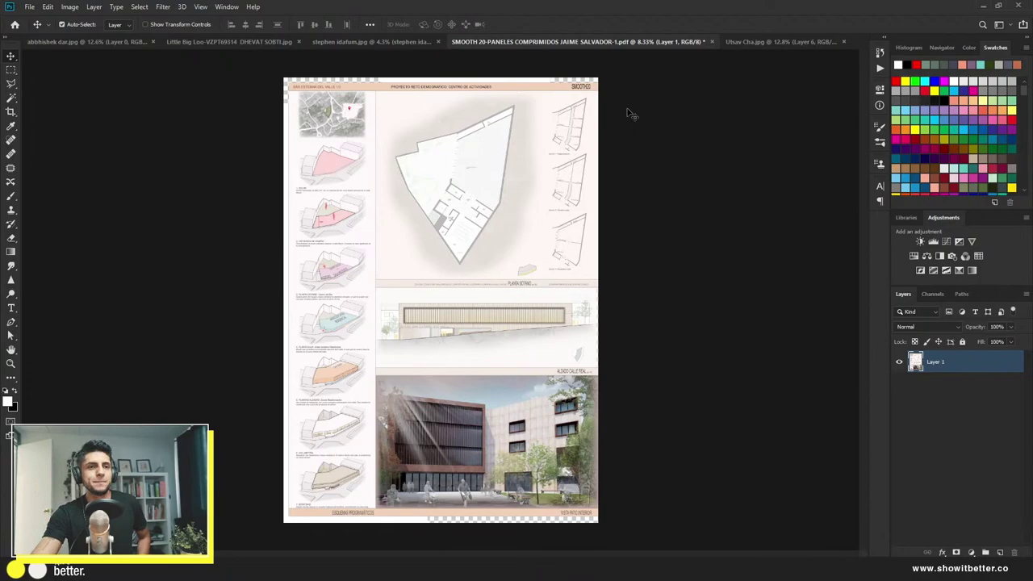
{"action": "left_click", "coordinate": [1000, 552]}
{"action": "left_click_drag", "start_coordinate": [975, 371], "coordinate": [977, 396]}
{"action": "key", "text": "g"}
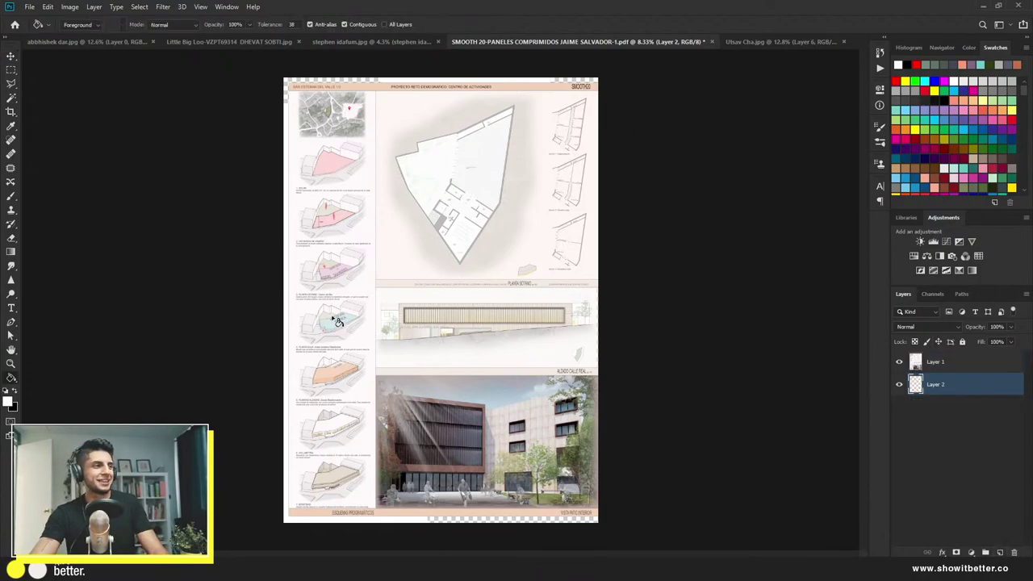
{"action": "left_click", "coordinate": [387, 296]}
{"action": "key", "text": "v"}
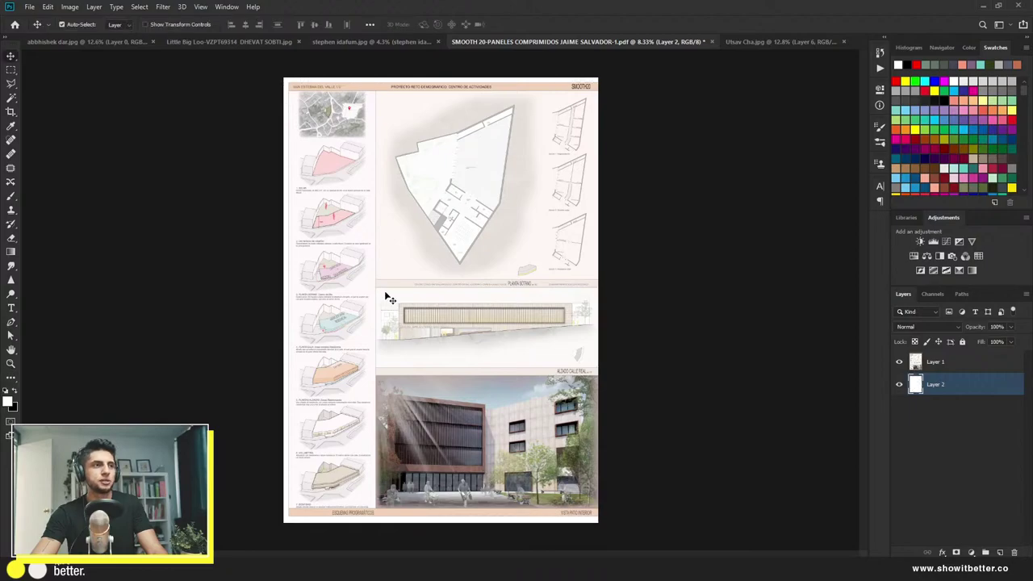
{"action": "scroll", "coordinate": [390, 298], "scroll_direction": "up", "scroll_amount": 3}
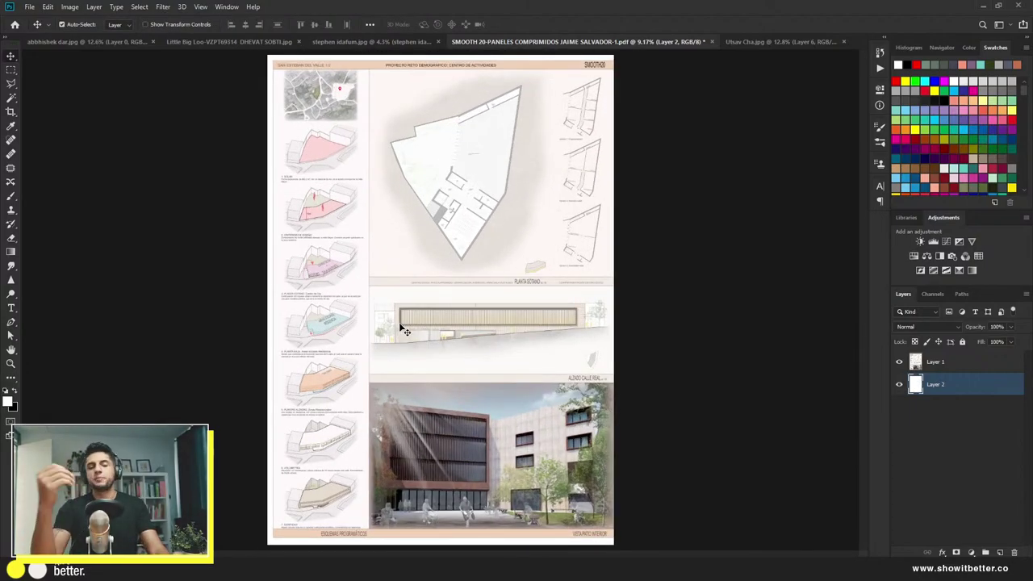
{"action": "scroll", "coordinate": [345, 345], "scroll_direction": "up", "scroll_amount": 2}
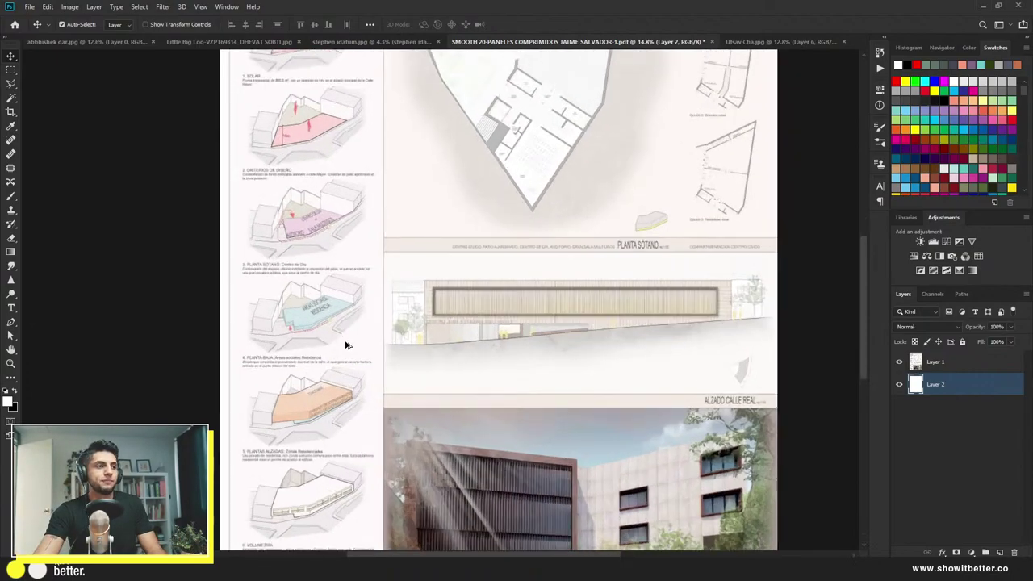
{"action": "scroll", "coordinate": [345, 345], "scroll_direction": "up", "scroll_amount": 1}
{"action": "scroll", "coordinate": [342, 346], "scroll_direction": "down", "scroll_amount": 3}
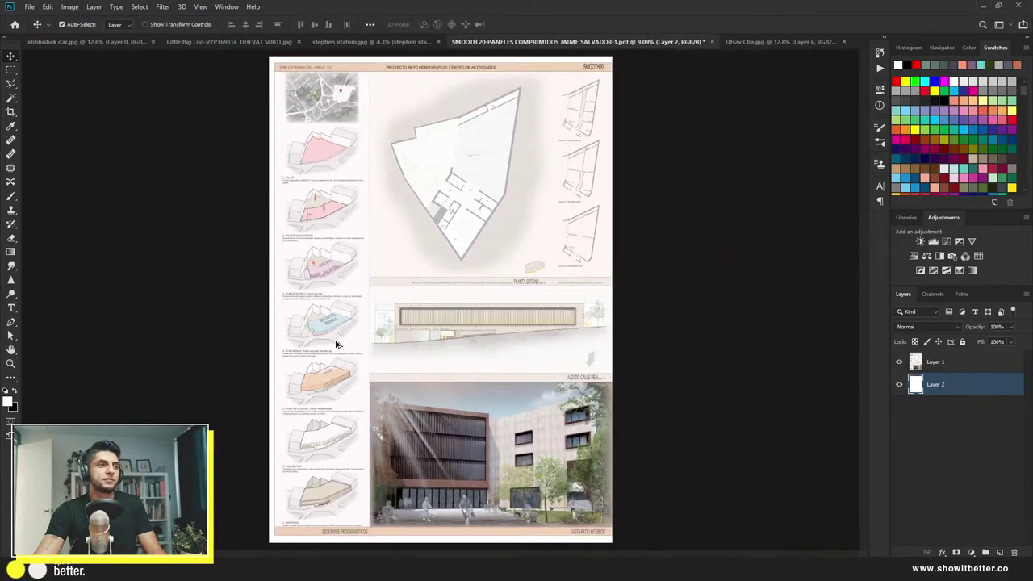
{"action": "scroll", "coordinate": [535, 163], "scroll_direction": "up", "scroll_amount": 4}
{"action": "scroll", "coordinate": [463, 409], "scroll_direction": "down", "scroll_amount": 1}
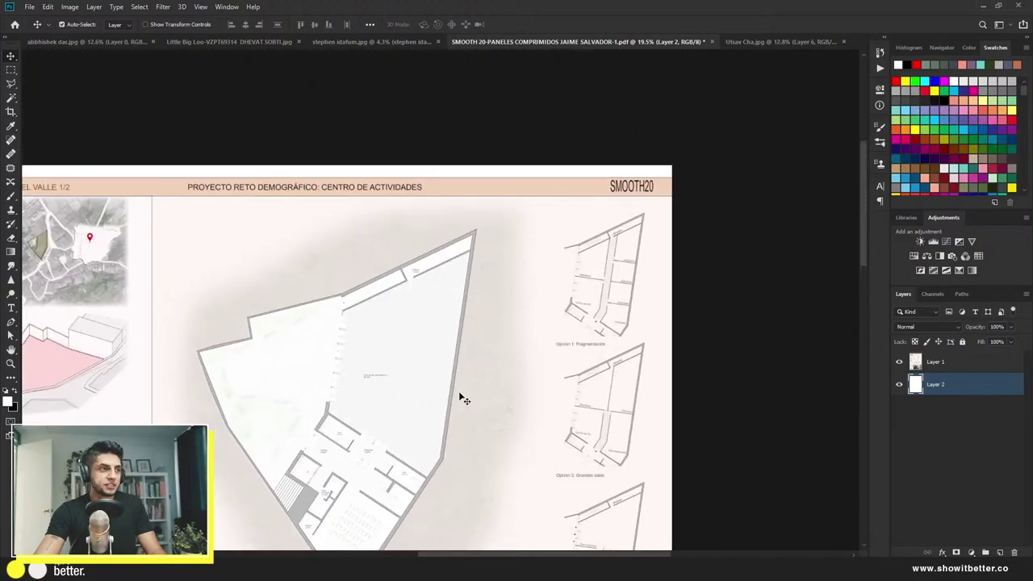
{"action": "scroll", "coordinate": [480, 302], "scroll_direction": "down", "scroll_amount": 3}
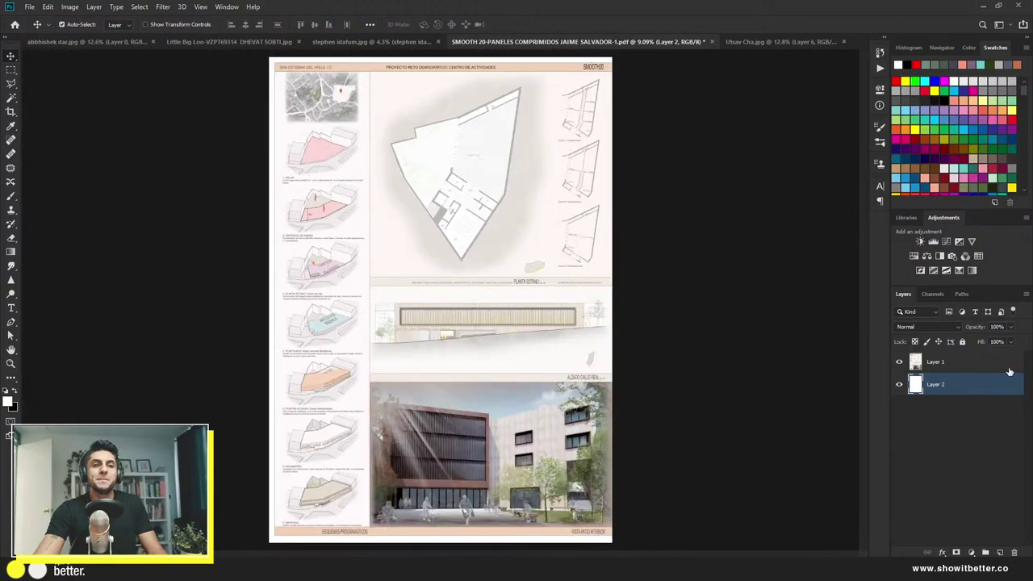
Step: Duplicate Layer 1 with Ctrl+J and add a new empty Layer 3 above the copy
{"action": "left_click", "coordinate": [986, 367]}
{"action": "key", "text": "ctrl+j"}
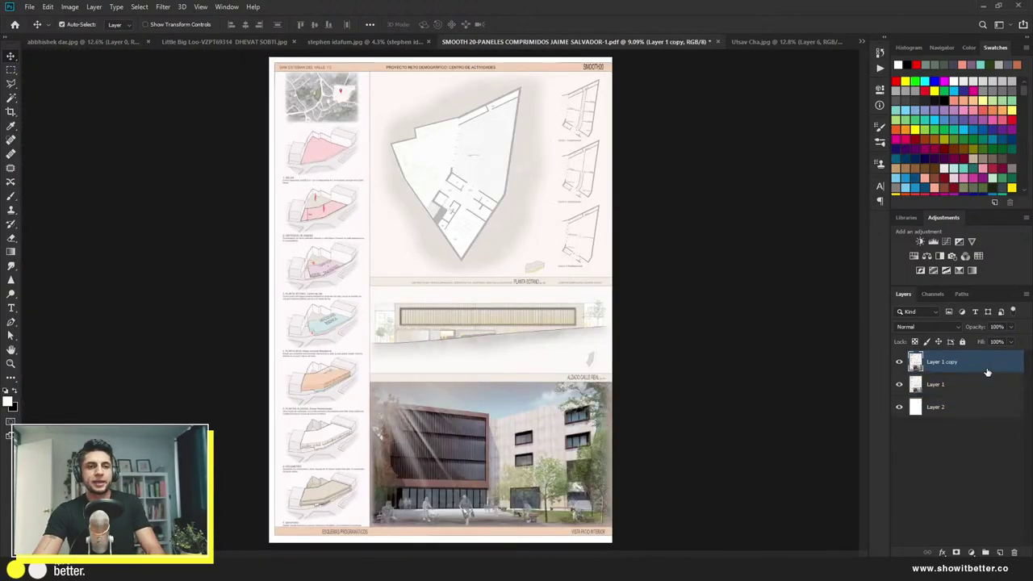
{"action": "left_click", "coordinate": [999, 552]}
{"action": "key", "text": "b"}
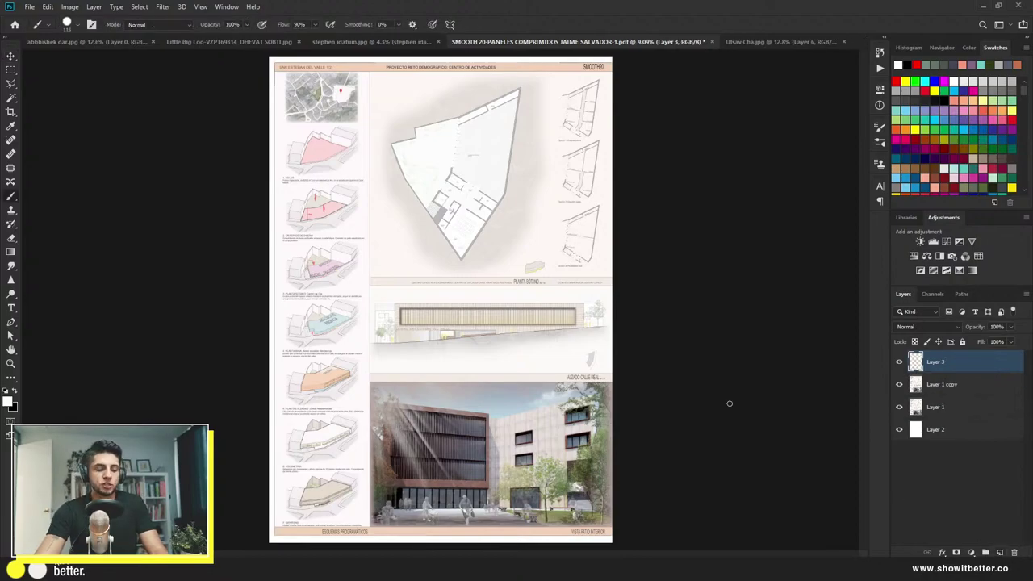
{"action": "scroll", "coordinate": [362, 233], "scroll_direction": "up", "scroll_amount": 4}
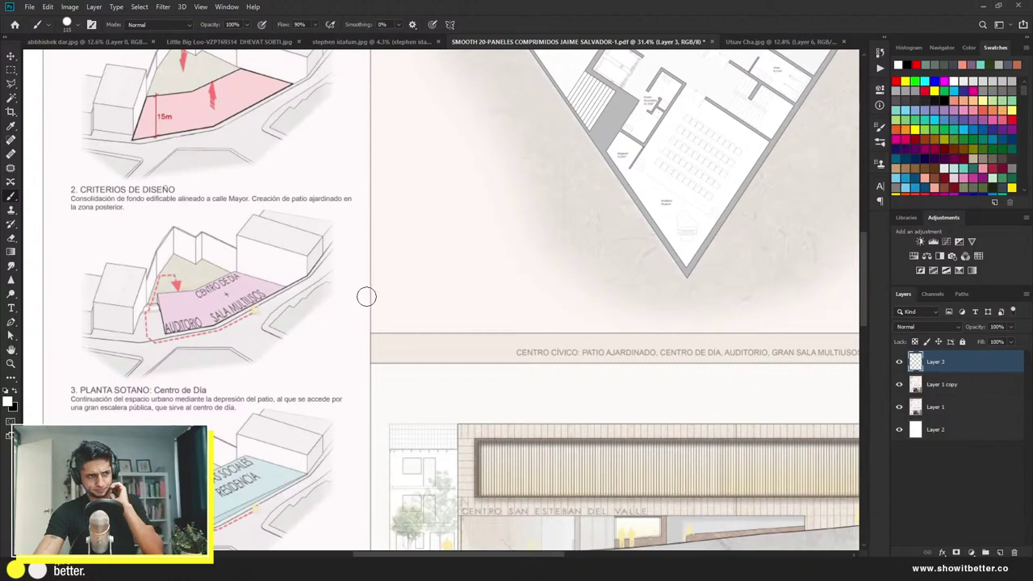
{"action": "scroll", "coordinate": [366, 296], "scroll_direction": "down", "scroll_amount": 5}
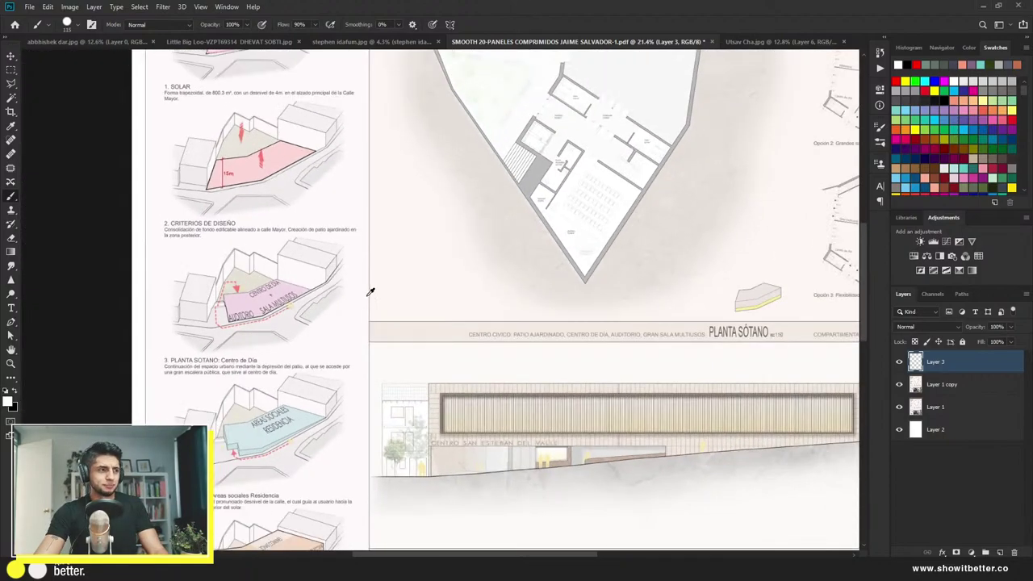
{"action": "scroll", "coordinate": [370, 292], "scroll_direction": "down", "scroll_amount": 1}
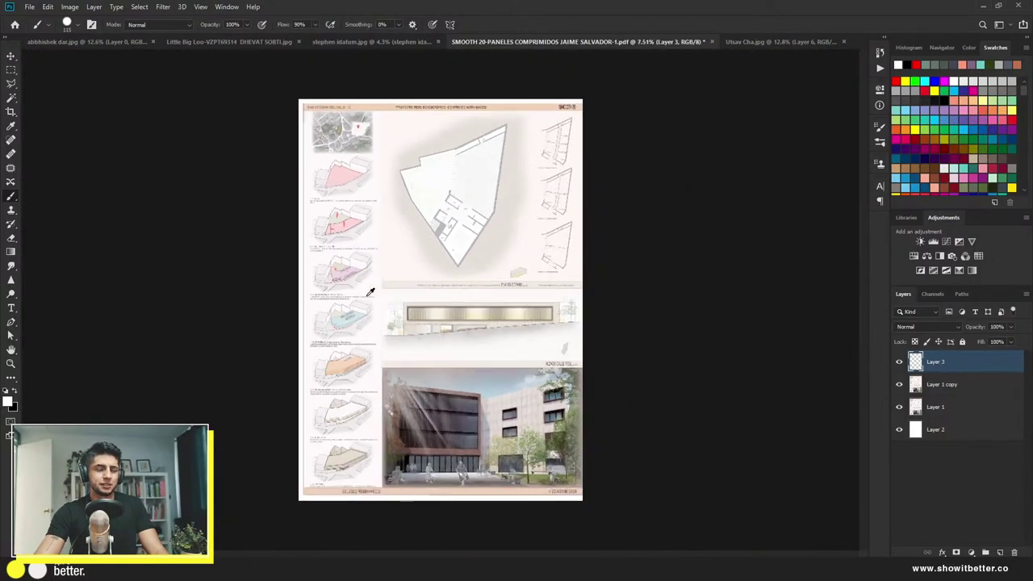
{"action": "scroll", "coordinate": [349, 396], "scroll_direction": "up", "scroll_amount": 2}
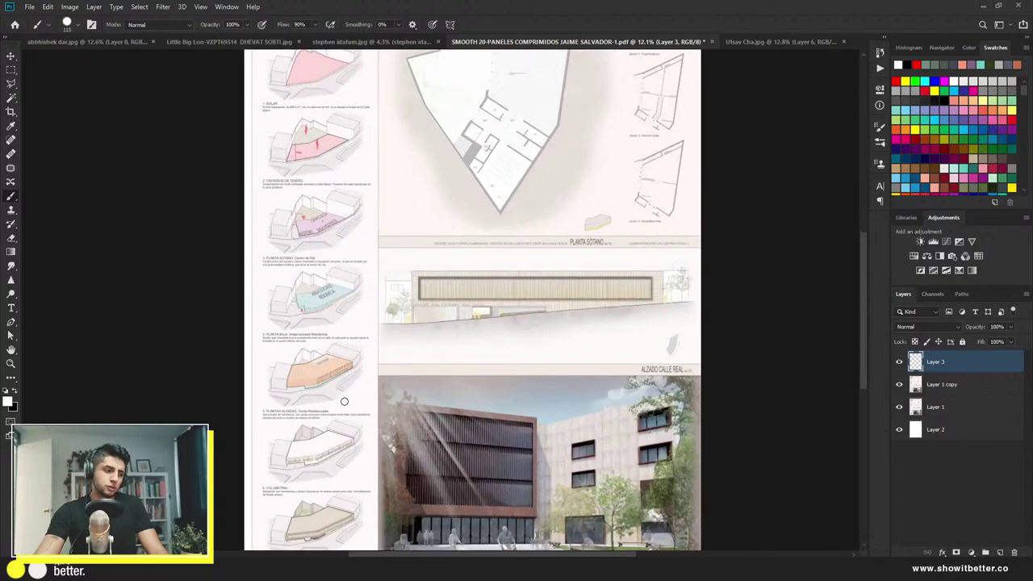
{"action": "scroll", "coordinate": [359, 361], "scroll_direction": "up", "scroll_amount": 3}
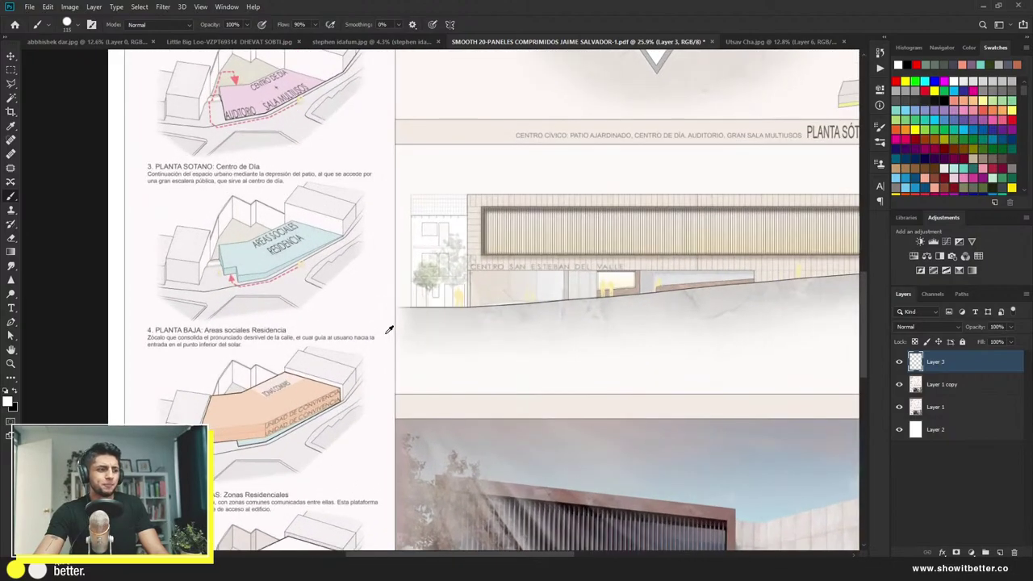
{"action": "scroll", "coordinate": [389, 322], "scroll_direction": "up", "scroll_amount": 1}
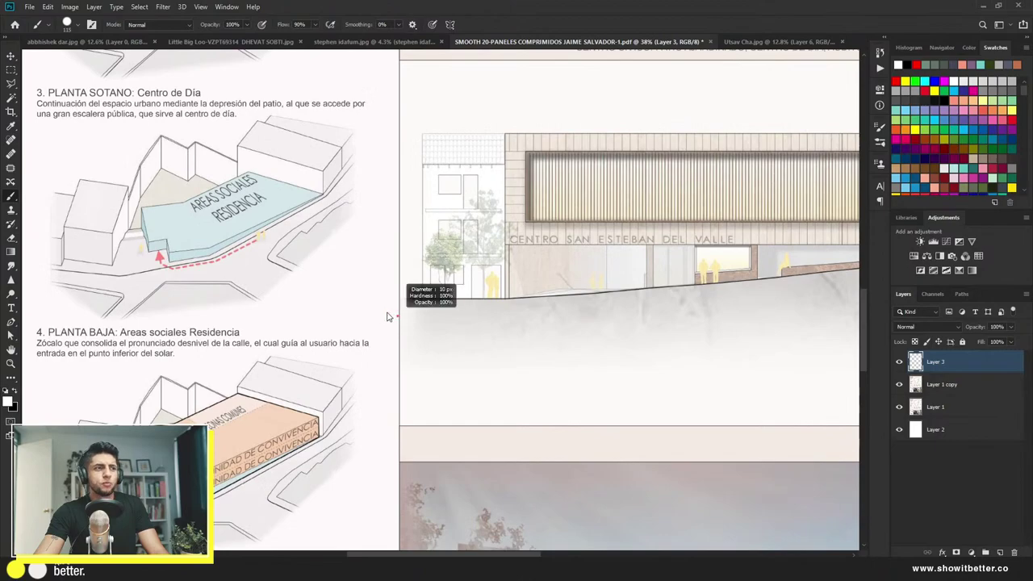
{"action": "scroll", "coordinate": [389, 315], "scroll_direction": "up", "scroll_amount": 2}
{"action": "scroll", "coordinate": [403, 303], "scroll_direction": "down", "scroll_amount": 5}
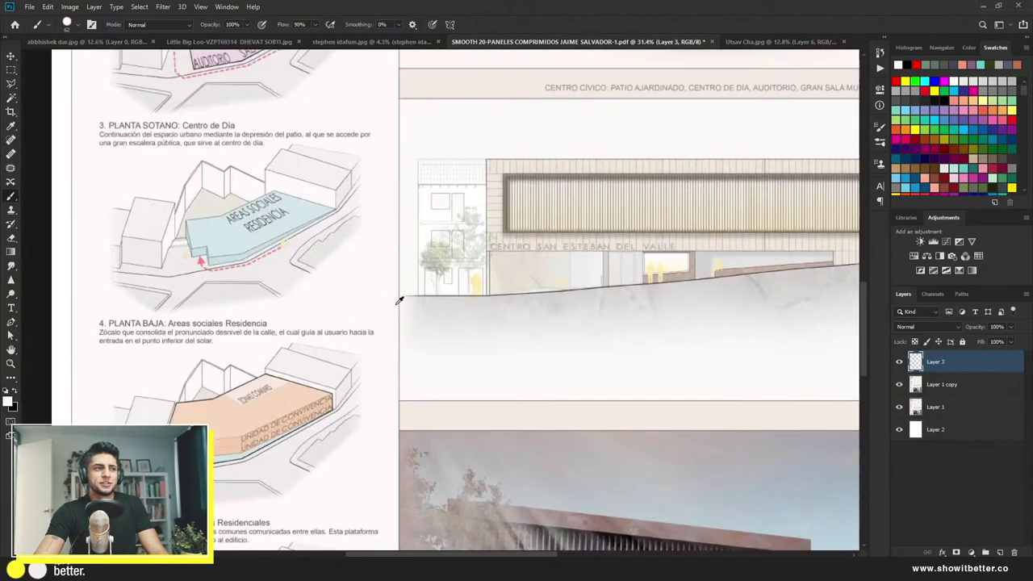
{"action": "scroll", "coordinate": [398, 301], "scroll_direction": "down", "scroll_amount": 1}
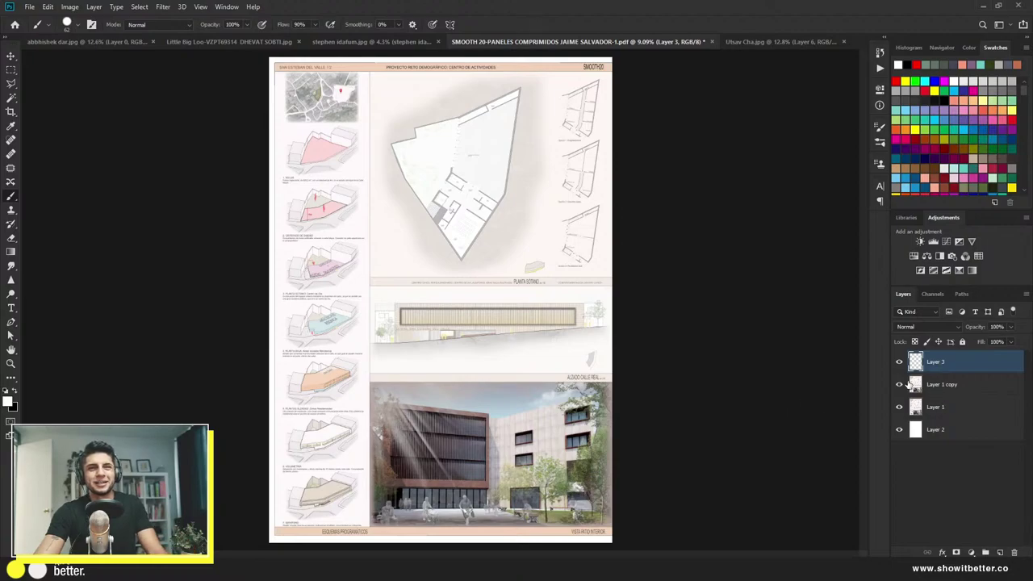
Step: Move Layer 3 below Layer 1 copy, hide both, and white out Layer 1's header strip
{"action": "left_click_drag", "start_coordinate": [934, 375], "coordinate": [945, 401]}
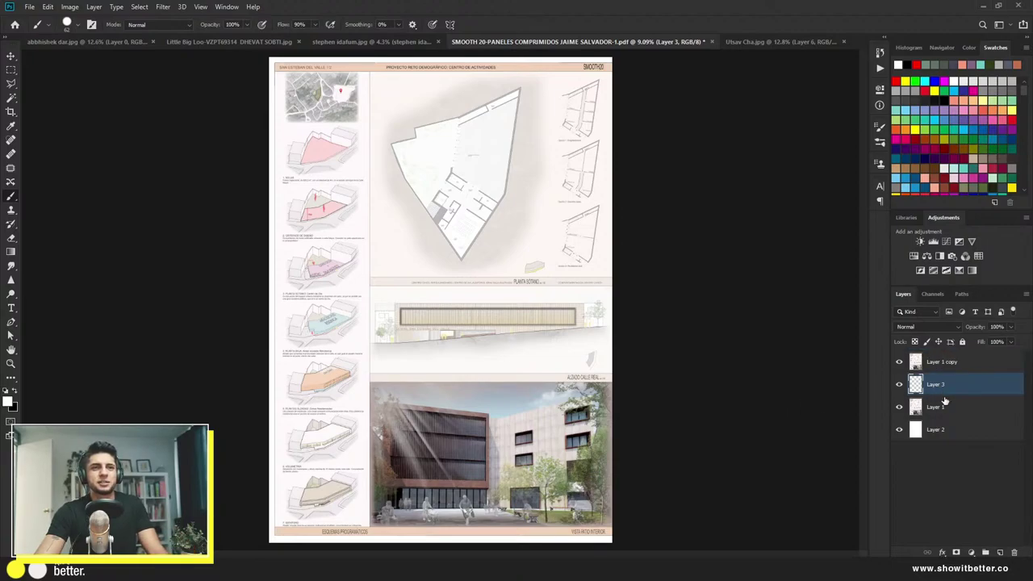
{"action": "left_click_drag", "start_coordinate": [898, 361], "coordinate": [899, 396]}
{"action": "left_click", "coordinate": [927, 407]}
{"action": "key", "text": "m"}
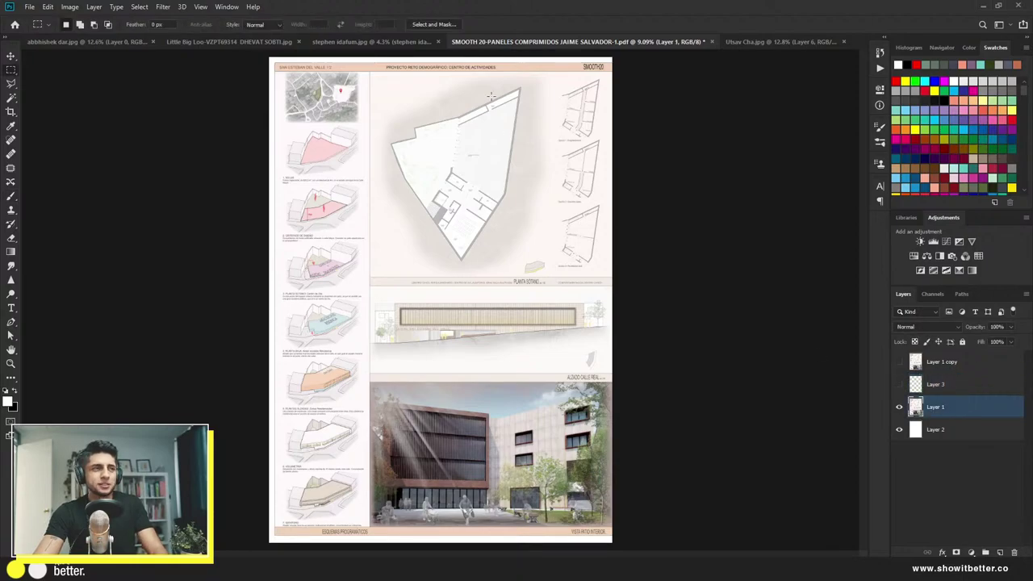
{"action": "left_click_drag", "start_coordinate": [612, 60], "coordinate": [255, 73]}
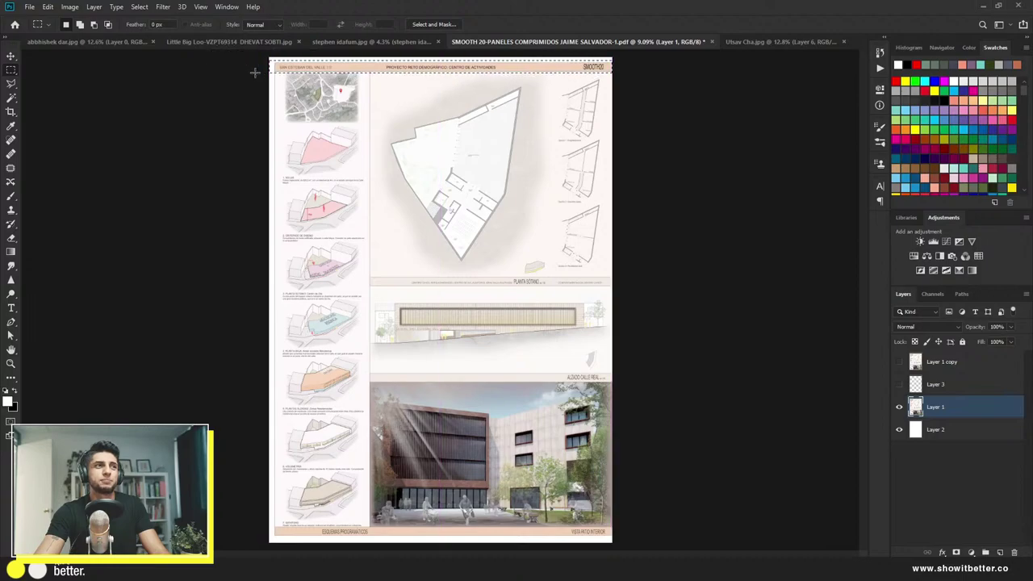
{"action": "key", "text": "Delete"}
{"action": "key", "text": "ctrl+d"}
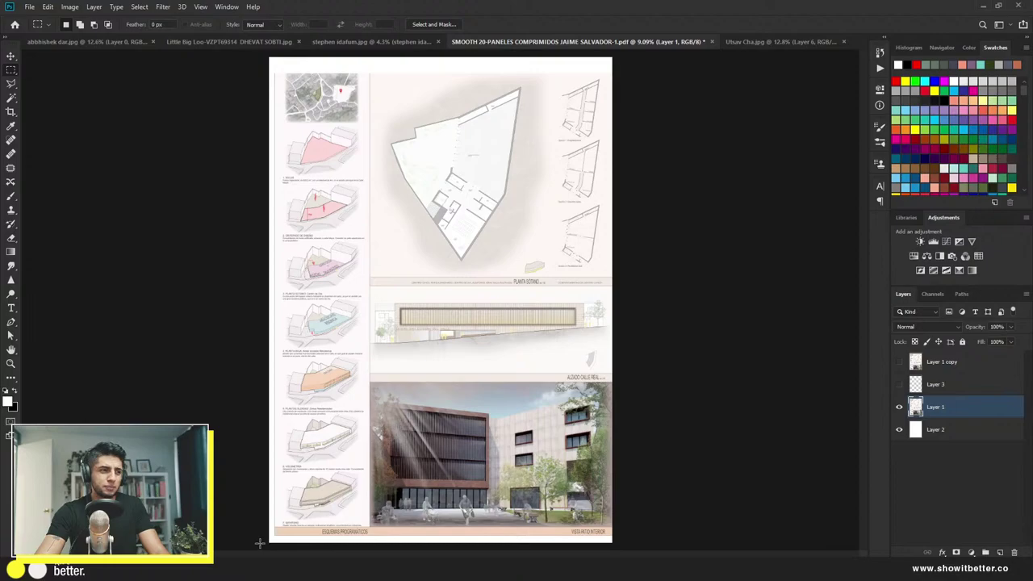
Step: White out the bottom strip and the ALZADO CALLE REAL band
{"action": "left_click_drag", "start_coordinate": [260, 543], "coordinate": [627, 526]}
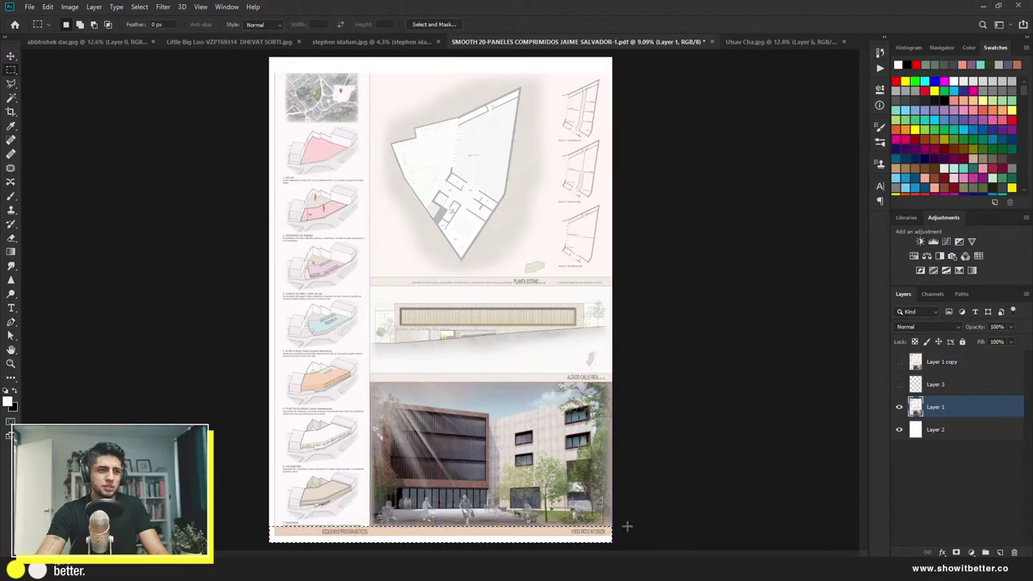
{"action": "key", "text": "Delete"}
{"action": "scroll", "coordinate": [622, 438], "scroll_direction": "up", "scroll_amount": 3}
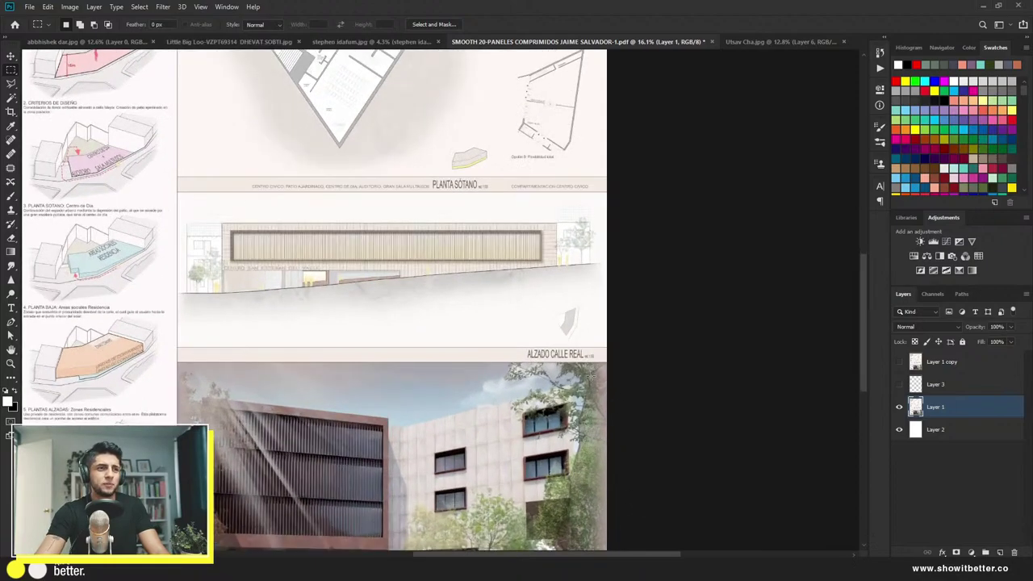
{"action": "scroll", "coordinate": [591, 376], "scroll_direction": "down", "scroll_amount": 2}
{"action": "scroll", "coordinate": [565, 383], "scroll_direction": "up", "scroll_amount": 1}
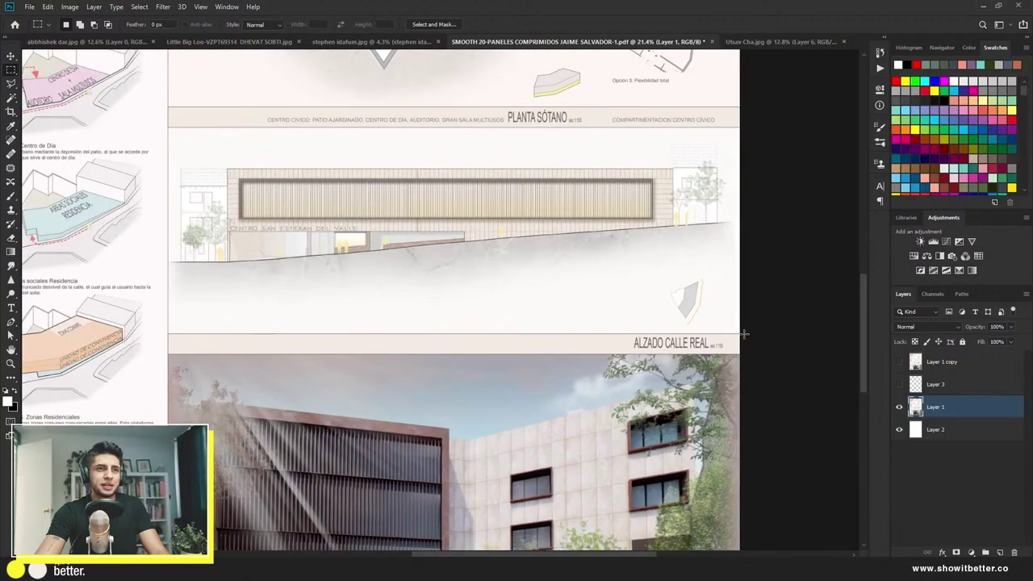
{"action": "left_click_drag", "start_coordinate": [743, 333], "coordinate": [166, 355]}
{"action": "key", "text": "Delete"}
{"action": "key", "text": "ctrl+d"}
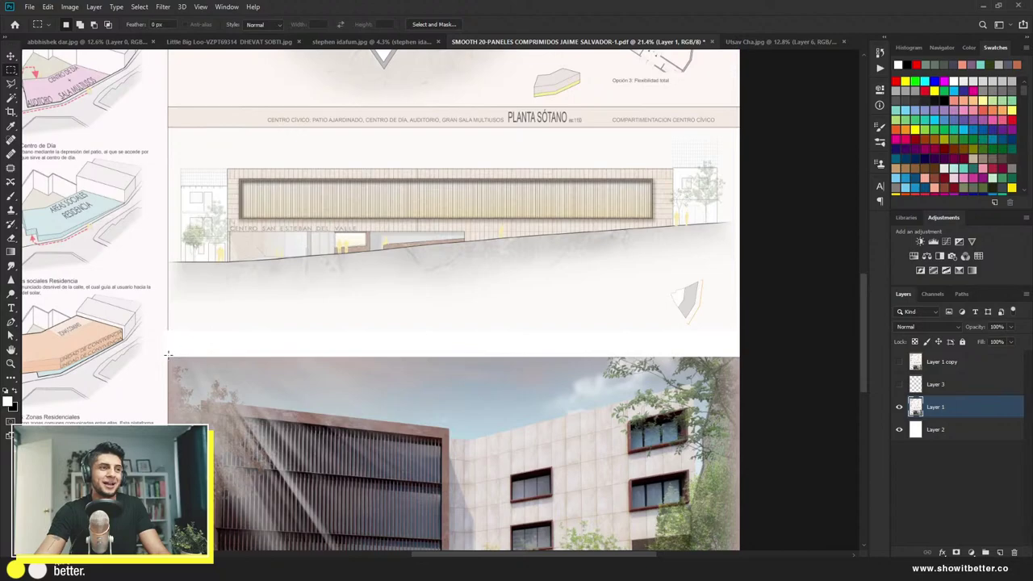
Step: White out the PLANTA SÓTANO caption band
{"action": "scroll", "coordinate": [168, 353], "scroll_direction": "down", "scroll_amount": 2}
{"action": "scroll", "coordinate": [461, 234], "scroll_direction": "up", "scroll_amount": 3}
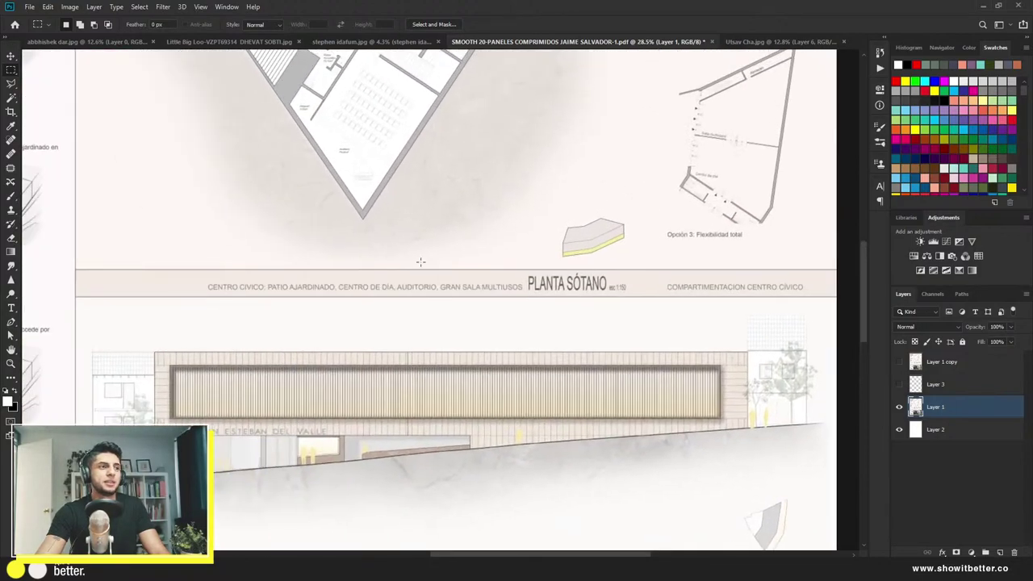
{"action": "scroll", "coordinate": [420, 261], "scroll_direction": "down", "scroll_amount": 1}
{"action": "left_click_drag", "start_coordinate": [793, 297], "coordinate": [93, 266]}
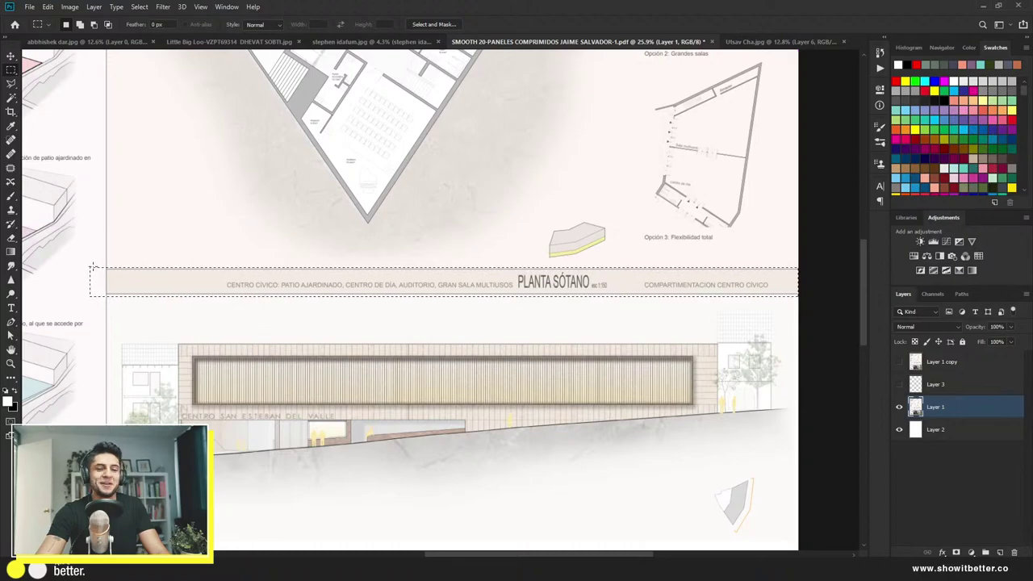
{"action": "key", "text": "Delete"}
{"action": "key", "text": "ctrl+d"}
Step: White out the thin vertical column divider and the panel's left edge line
{"action": "scroll", "coordinate": [93, 266], "scroll_direction": "down", "scroll_amount": 4}
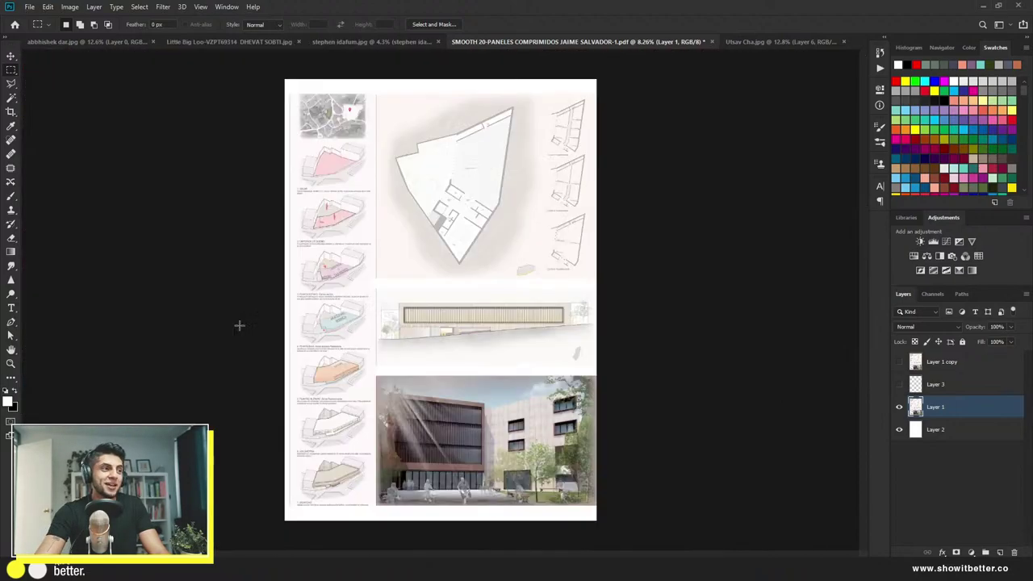
{"action": "scroll", "coordinate": [238, 325], "scroll_direction": "up", "scroll_amount": 1}
{"action": "scroll", "coordinate": [237, 325], "scroll_direction": "down", "scroll_amount": 1}
{"action": "scroll", "coordinate": [302, 100], "scroll_direction": "up", "scroll_amount": 5}
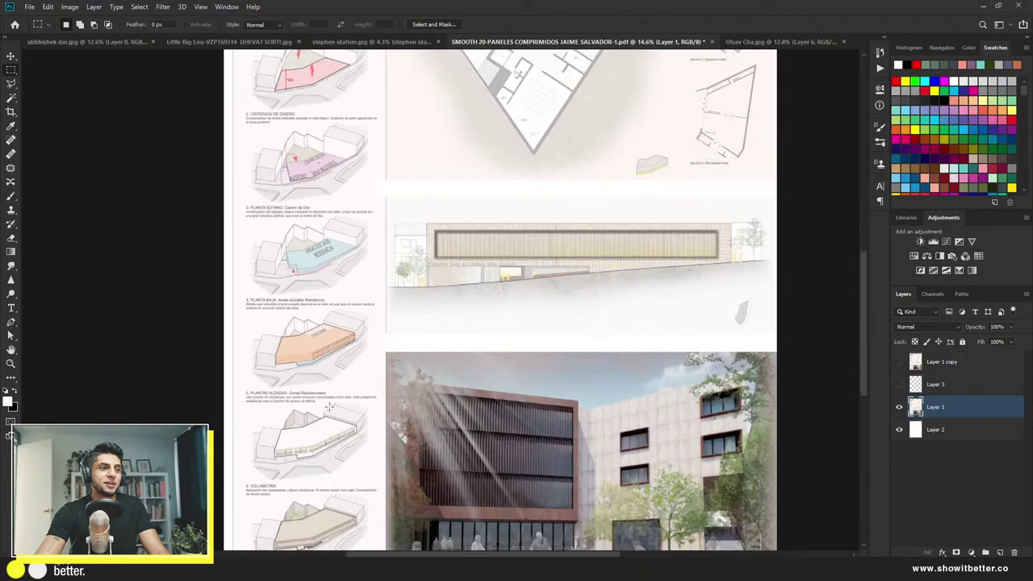
{"action": "scroll", "coordinate": [365, 438], "scroll_direction": "down", "scroll_amount": 3}
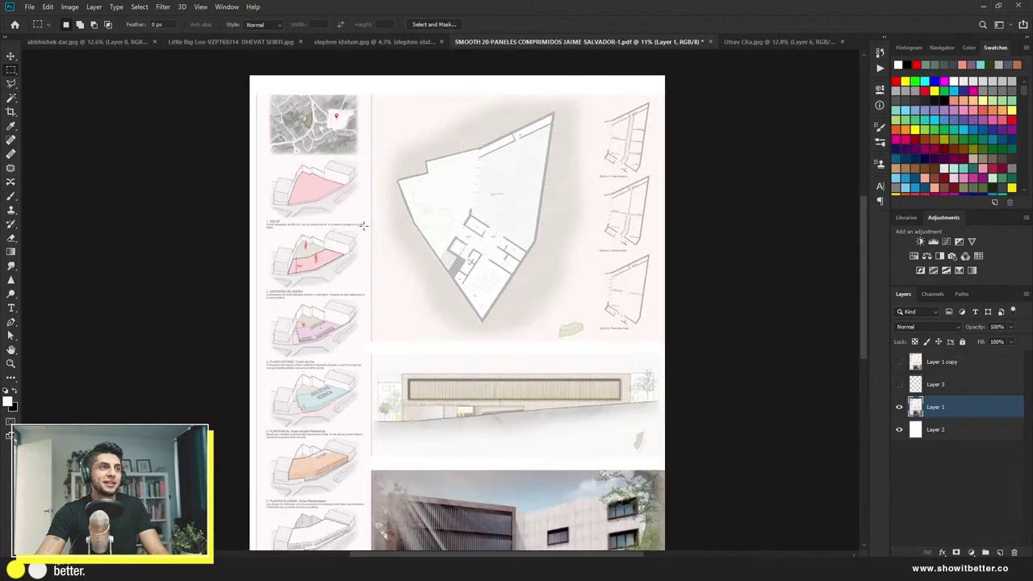
{"action": "left_click_drag", "start_coordinate": [368, 90], "coordinate": [372, 460]}
{"action": "scroll", "coordinate": [373, 460], "scroll_direction": "down", "scroll_amount": 2}
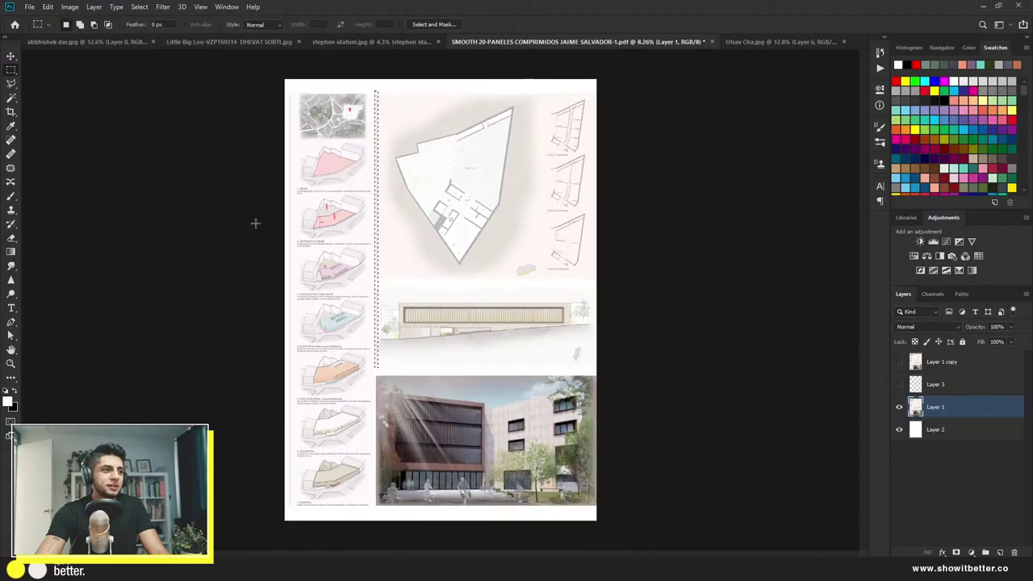
{"action": "left_click_drag", "start_coordinate": [286, 91], "coordinate": [293, 535]}
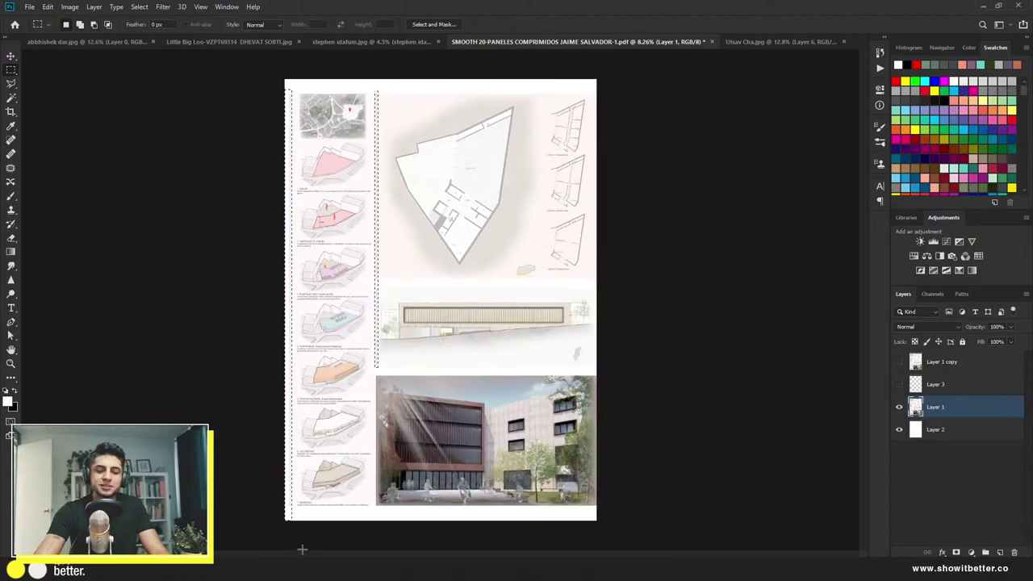
{"action": "key", "text": "Delete"}
{"action": "key", "text": "ctrl+d"}
{"action": "key", "text": "v"}
{"action": "key", "text": "ctrl+0"}
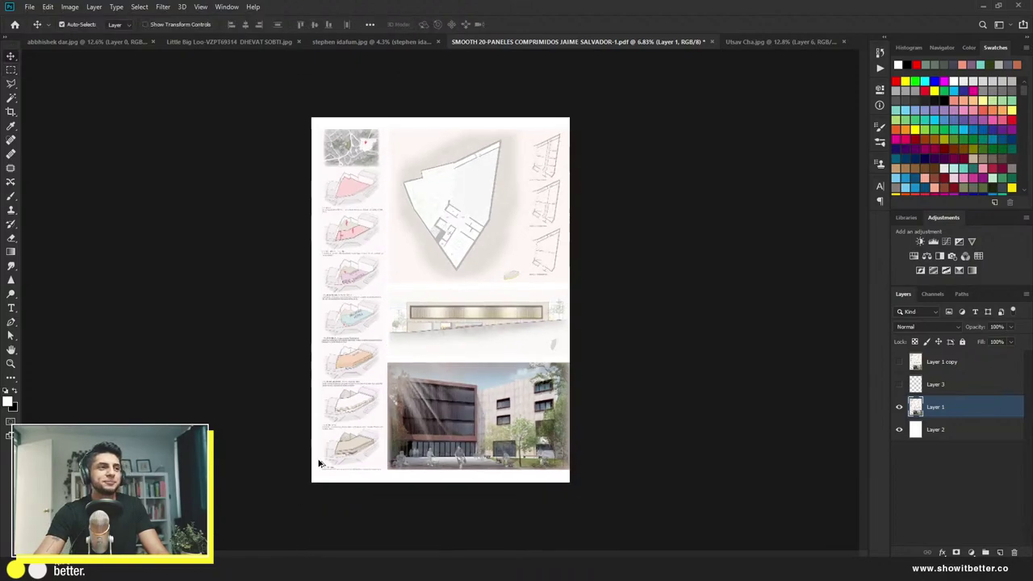
{"action": "left_click", "coordinate": [895, 363]}
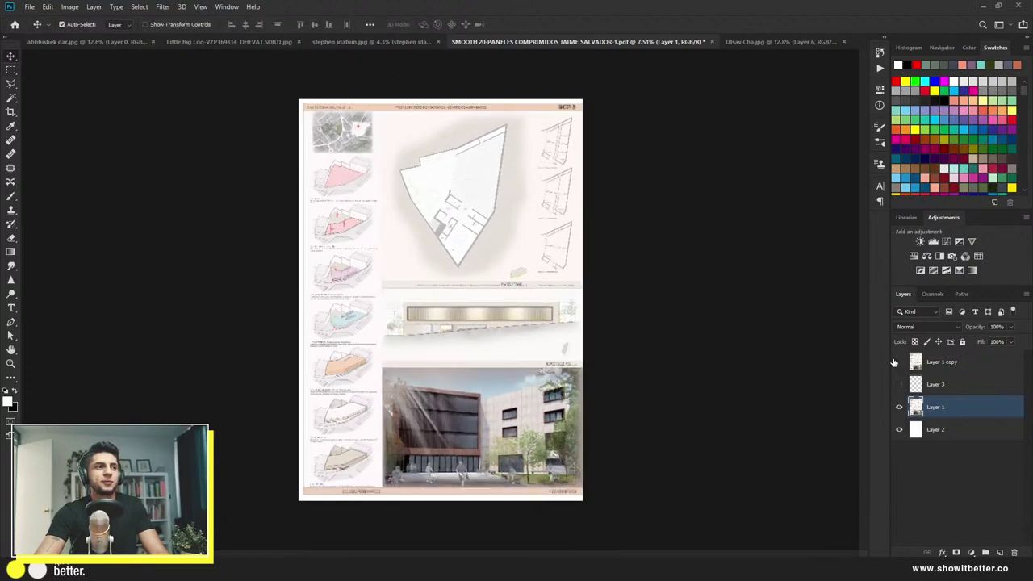
{"action": "left_click", "coordinate": [896, 362]}
{"action": "left_click", "coordinate": [896, 362]}
{"action": "left_click", "coordinate": [894, 362]}
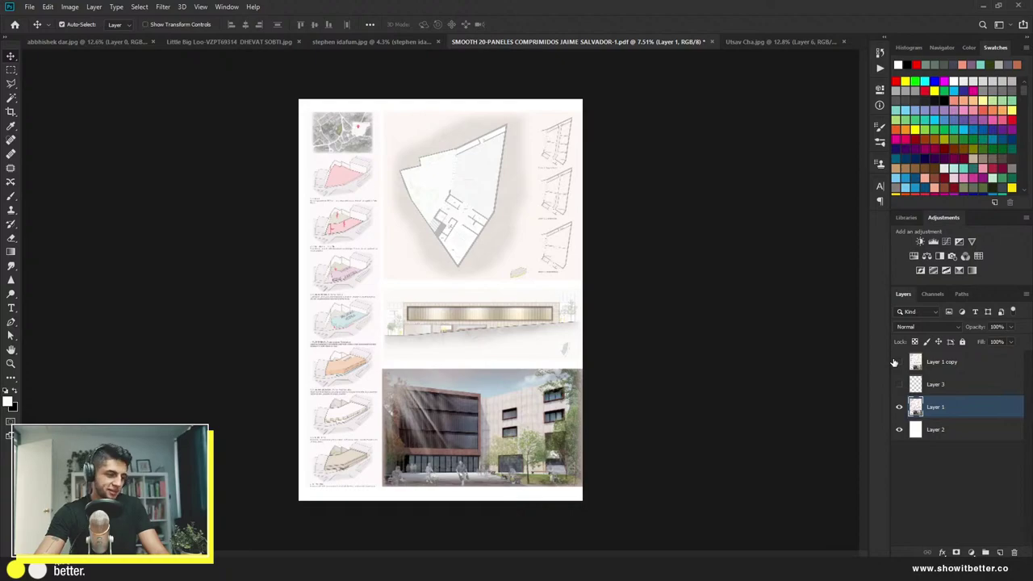
{"action": "left_click", "coordinate": [896, 362]}
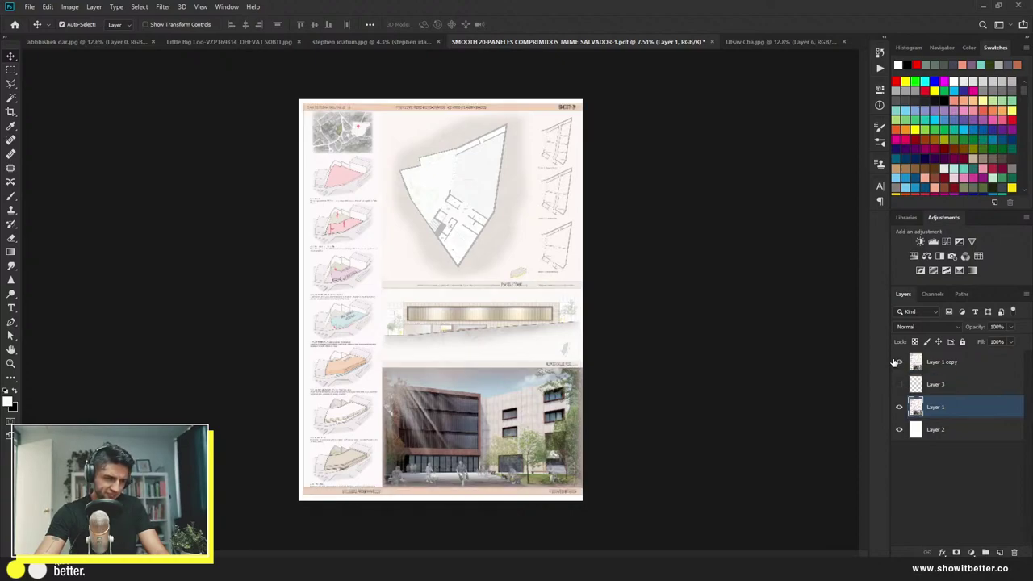
{"action": "left_click", "coordinate": [895, 362]}
{"action": "left_click", "coordinate": [895, 362]}
{"action": "left_click", "coordinate": [896, 362]}
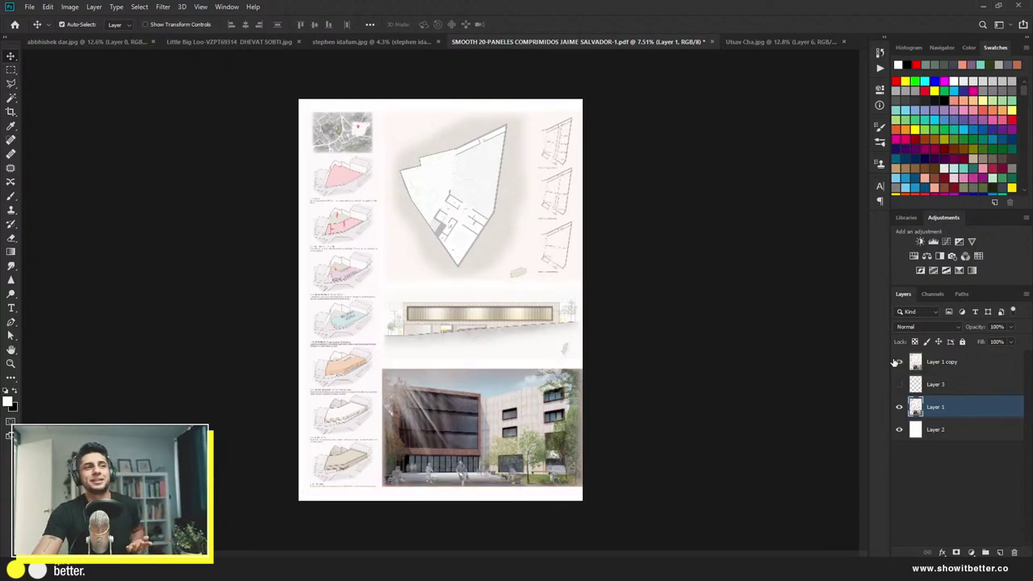
{"action": "left_click", "coordinate": [896, 362]}
{"action": "left_click", "coordinate": [894, 362]}
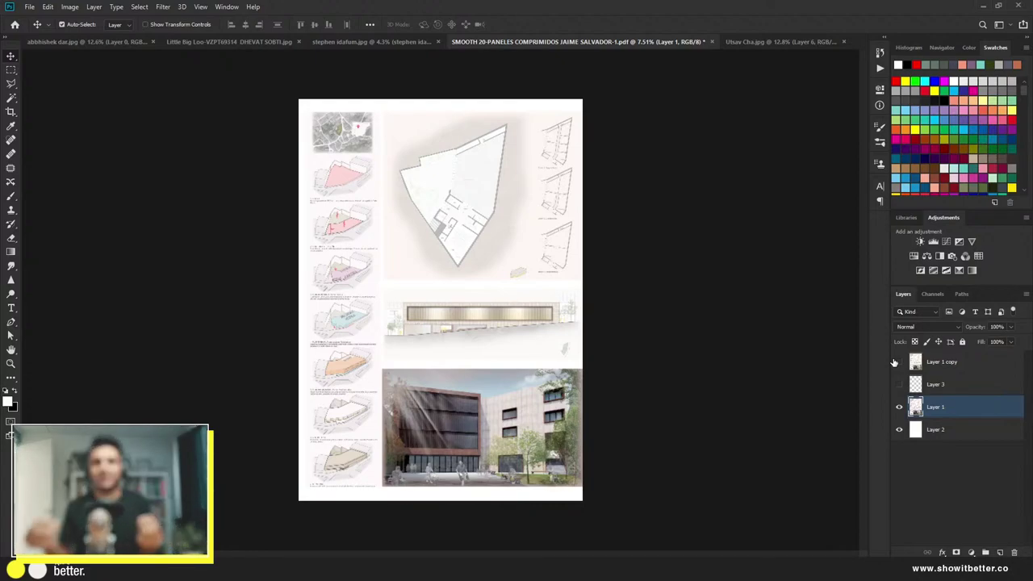
{"action": "left_click", "coordinate": [893, 362]}
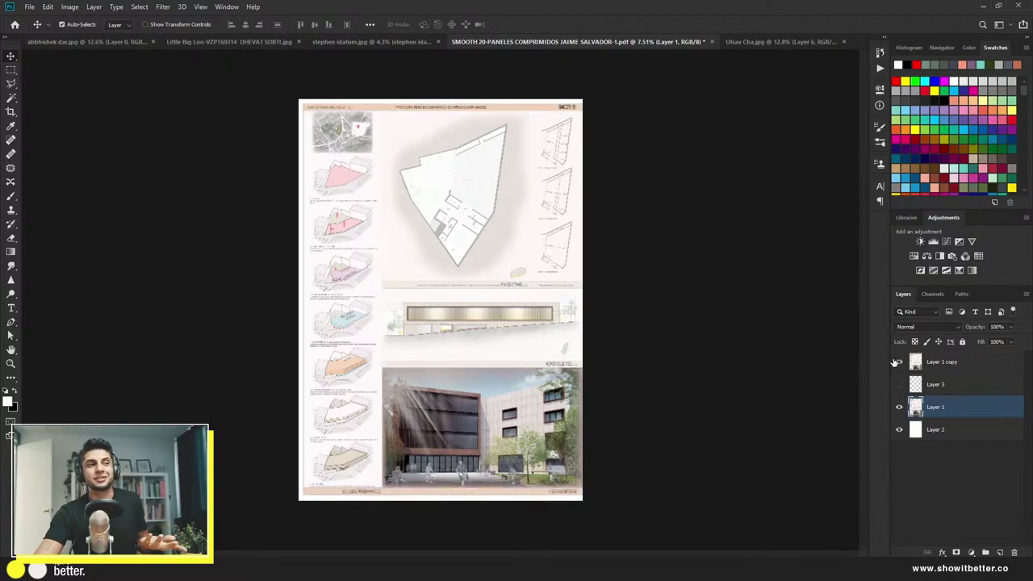
{"action": "left_click", "coordinate": [894, 362]}
{"action": "left_click", "coordinate": [894, 362]}
{"action": "left_click", "coordinate": [894, 362]}
{"action": "left_click", "coordinate": [893, 362]}
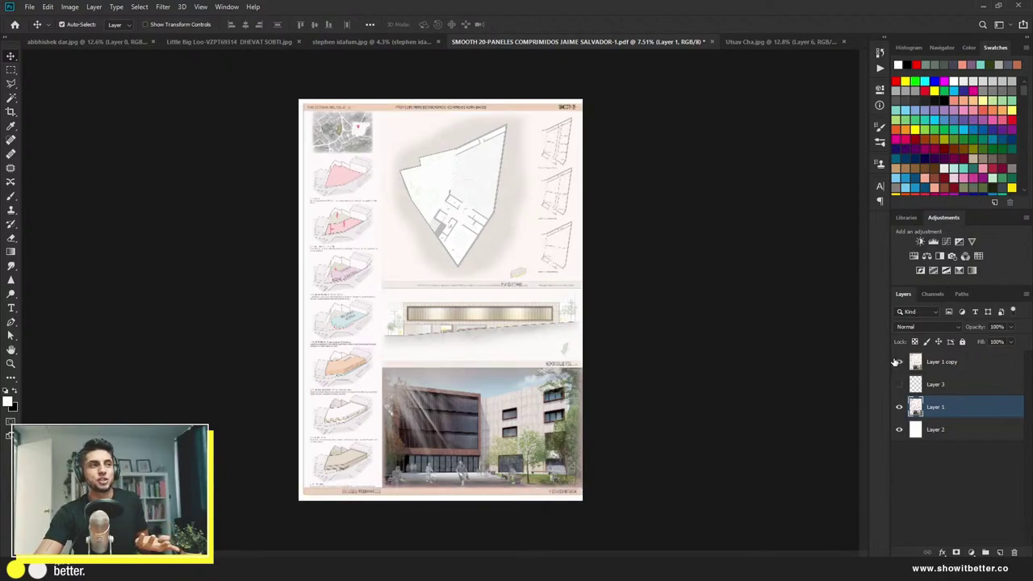
{"action": "left_click", "coordinate": [894, 362]}
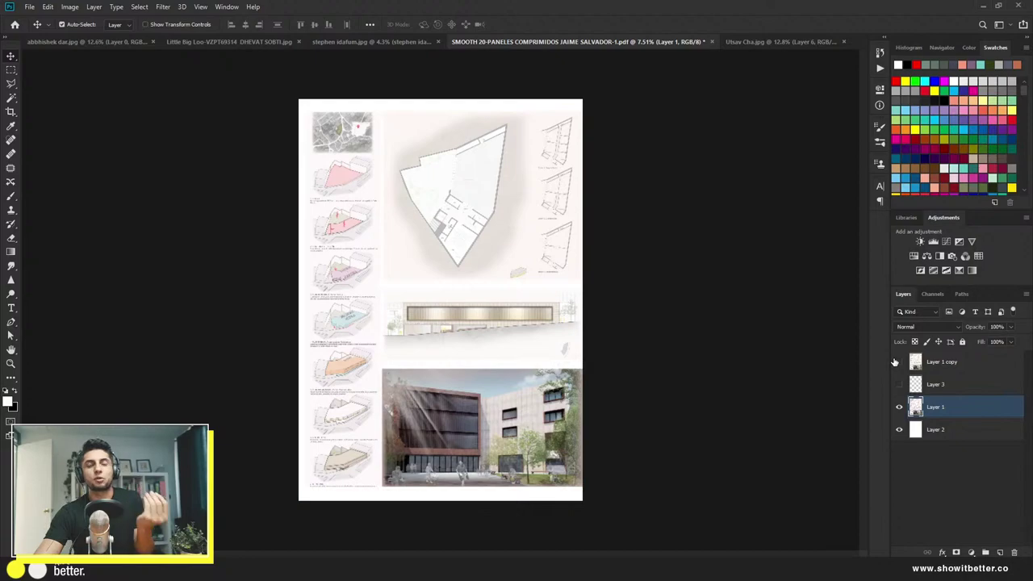
{"action": "left_click", "coordinate": [896, 362]}
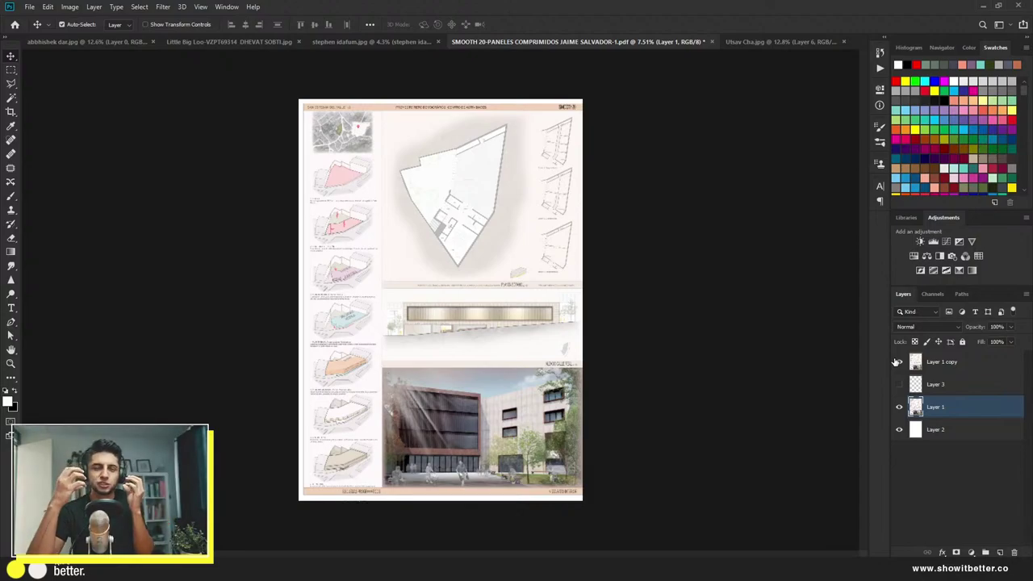
{"action": "left_click", "coordinate": [896, 362]}
{"action": "left_click", "coordinate": [896, 362]}
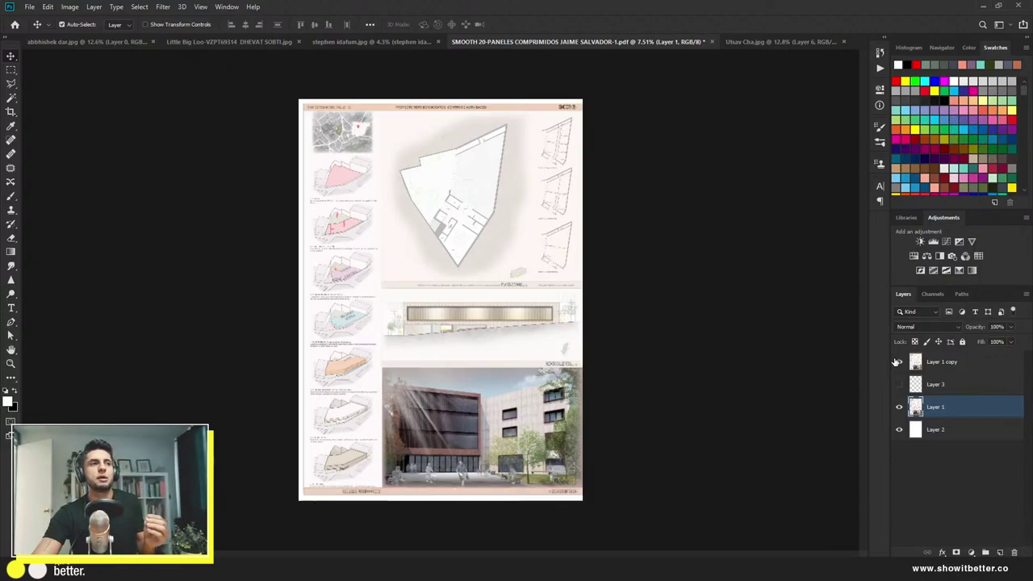
{"action": "left_click", "coordinate": [894, 362]}
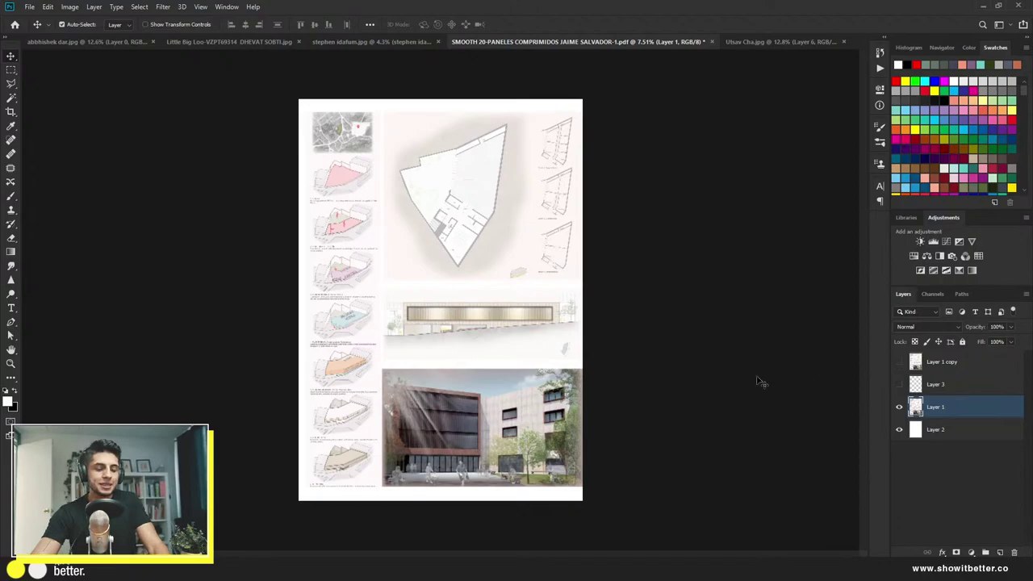
{"action": "scroll", "coordinate": [394, 283], "scroll_direction": "up", "scroll_amount": 5}
{"action": "scroll", "coordinate": [388, 236], "scroll_direction": "down", "scroll_amount": 4}
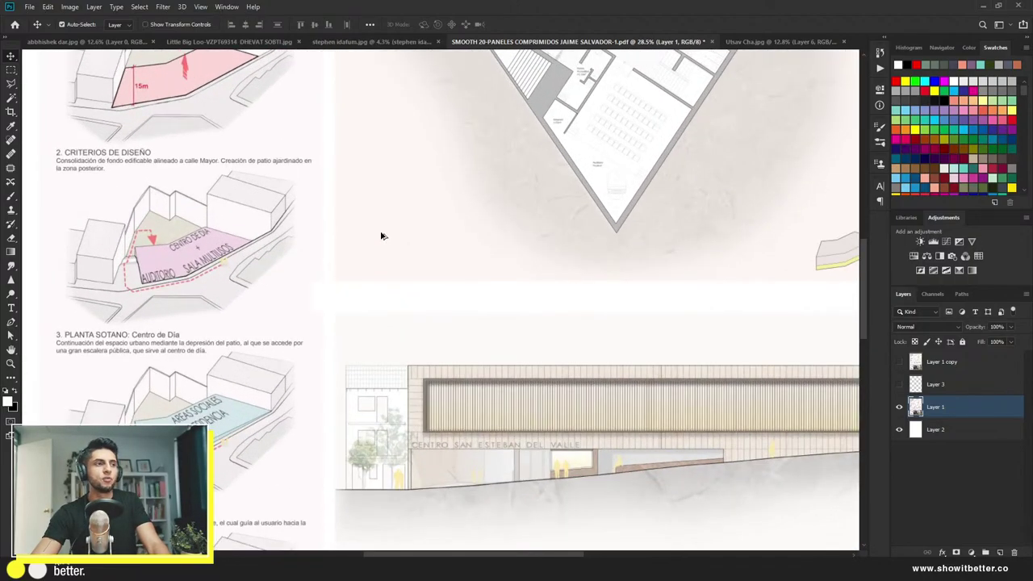
{"action": "scroll", "coordinate": [364, 228], "scroll_direction": "up", "scroll_amount": 5}
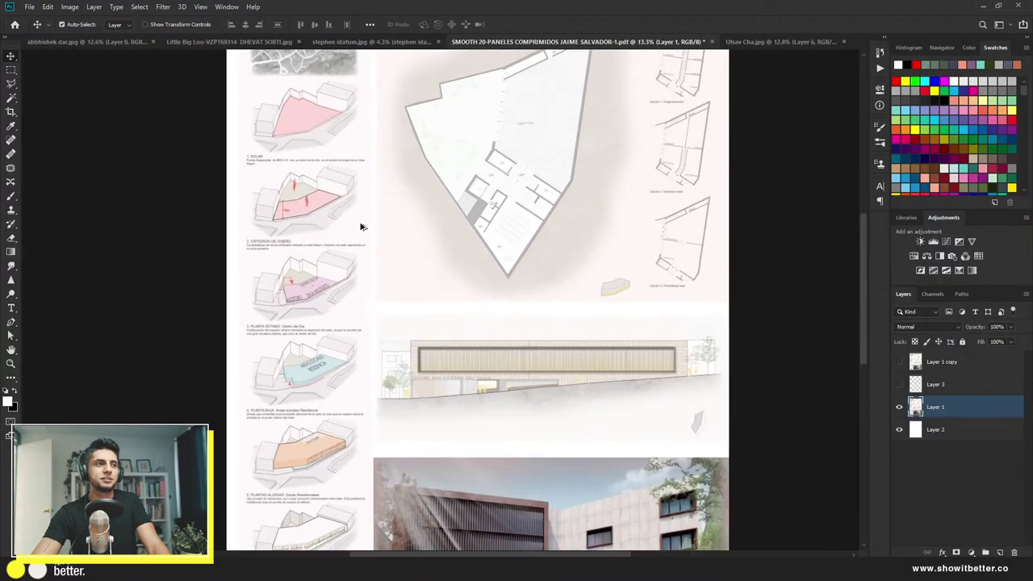
{"action": "scroll", "coordinate": [373, 339], "scroll_direction": "down", "scroll_amount": 4}
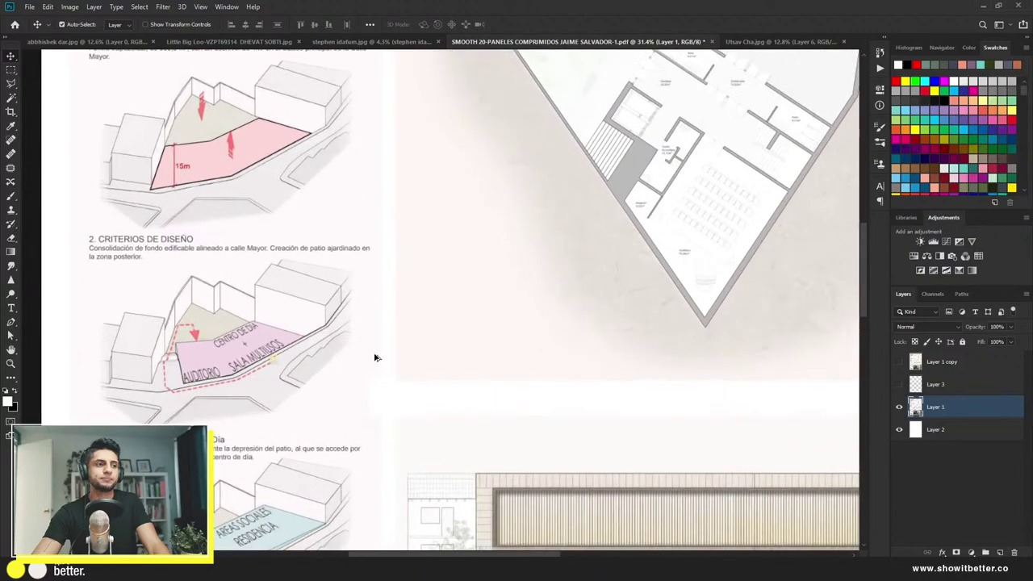
{"action": "scroll", "coordinate": [399, 314], "scroll_direction": "up", "scroll_amount": 3}
{"action": "scroll", "coordinate": [410, 320], "scroll_direction": "up", "scroll_amount": 6}
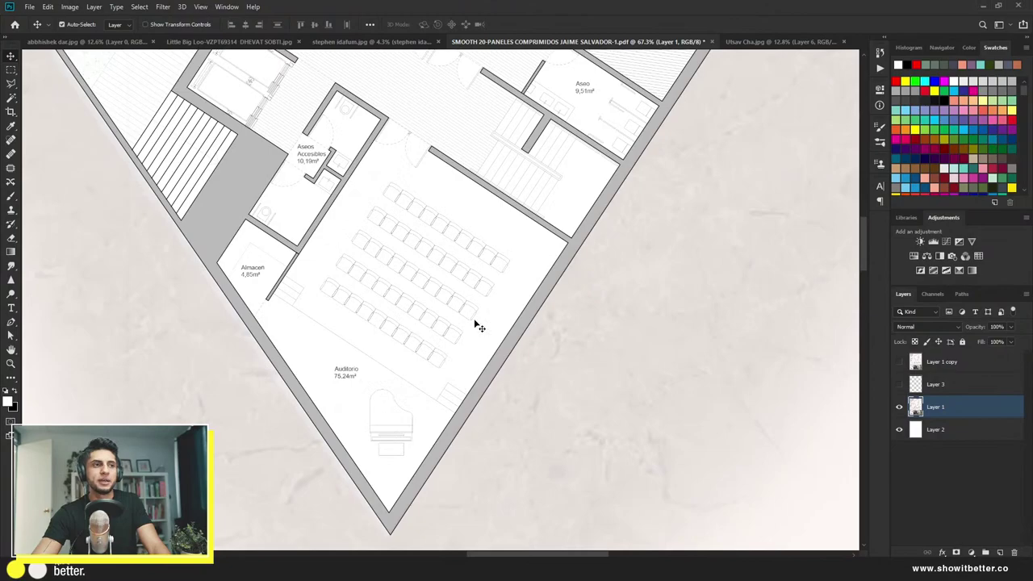
{"action": "scroll", "coordinate": [597, 353], "scroll_direction": "down", "scroll_amount": 5}
{"action": "scroll", "coordinate": [330, 394], "scroll_direction": "up", "scroll_amount": 4}
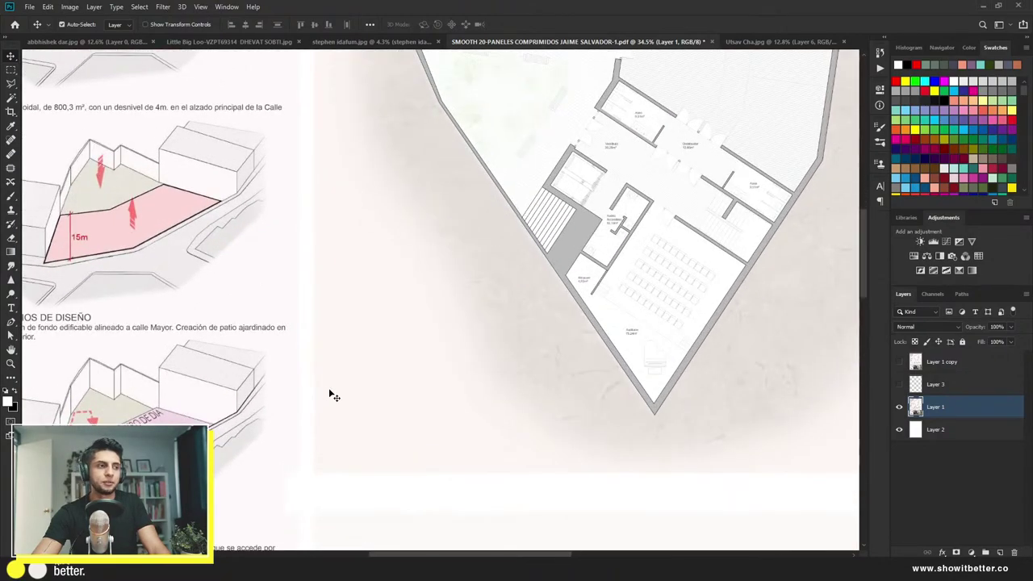
{"action": "scroll", "coordinate": [366, 461], "scroll_direction": "down", "scroll_amount": 2}
{"action": "scroll", "coordinate": [392, 417], "scroll_direction": "up", "scroll_amount": 4}
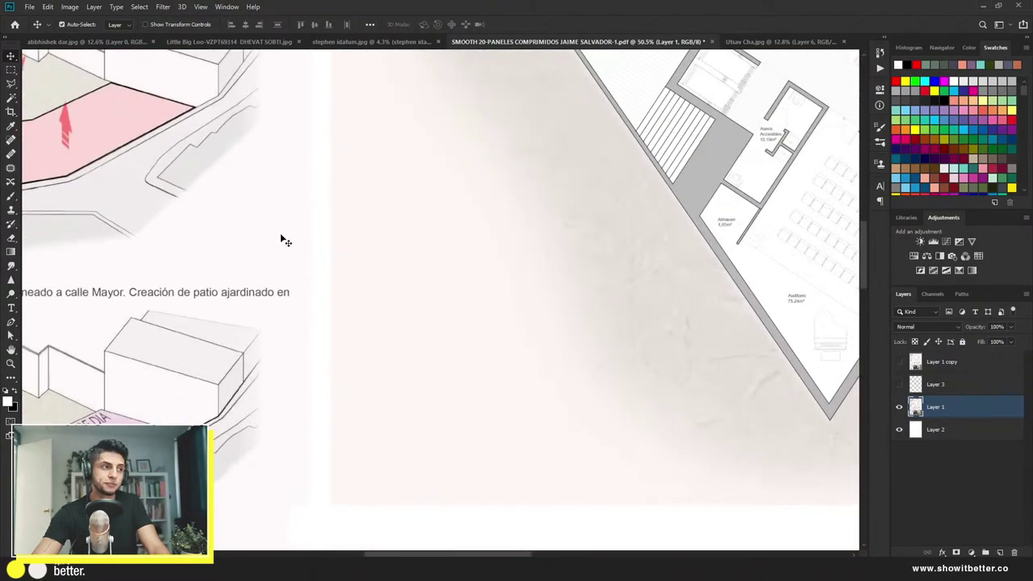
{"action": "scroll", "coordinate": [302, 267], "scroll_direction": "down", "scroll_amount": 4}
{"action": "scroll", "coordinate": [304, 271], "scroll_direction": "down", "scroll_amount": 3}
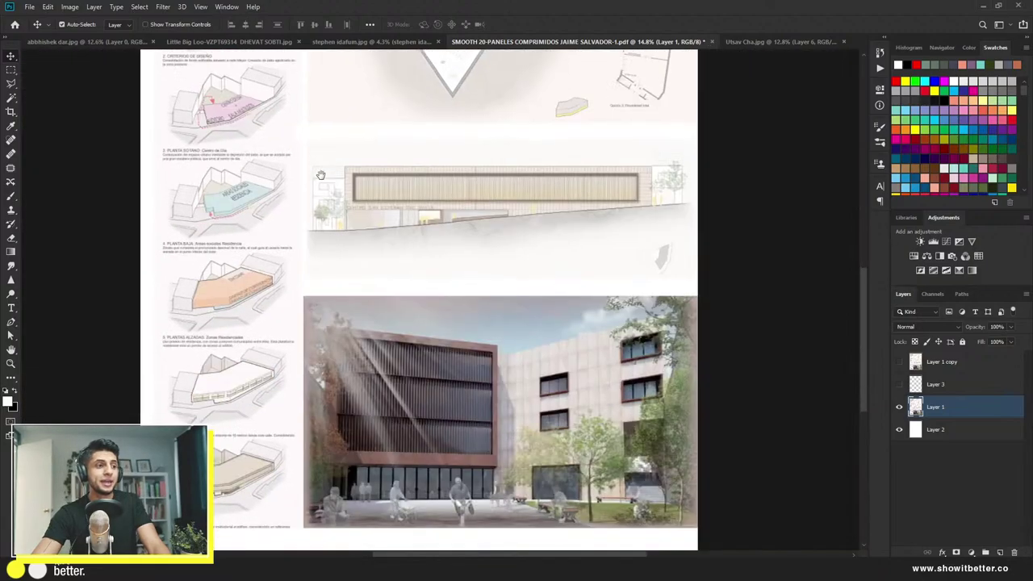
{"action": "scroll", "coordinate": [305, 278], "scroll_direction": "down", "scroll_amount": 4}
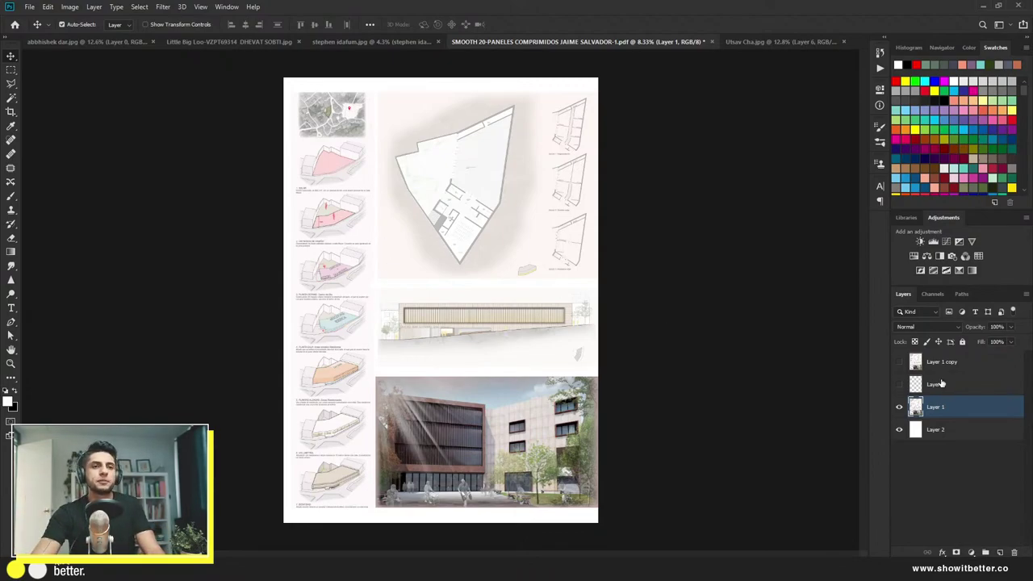
Step: Add a Levels adjustment with the white input point at 223, then check it off and on
{"action": "left_click", "coordinate": [931, 241]}
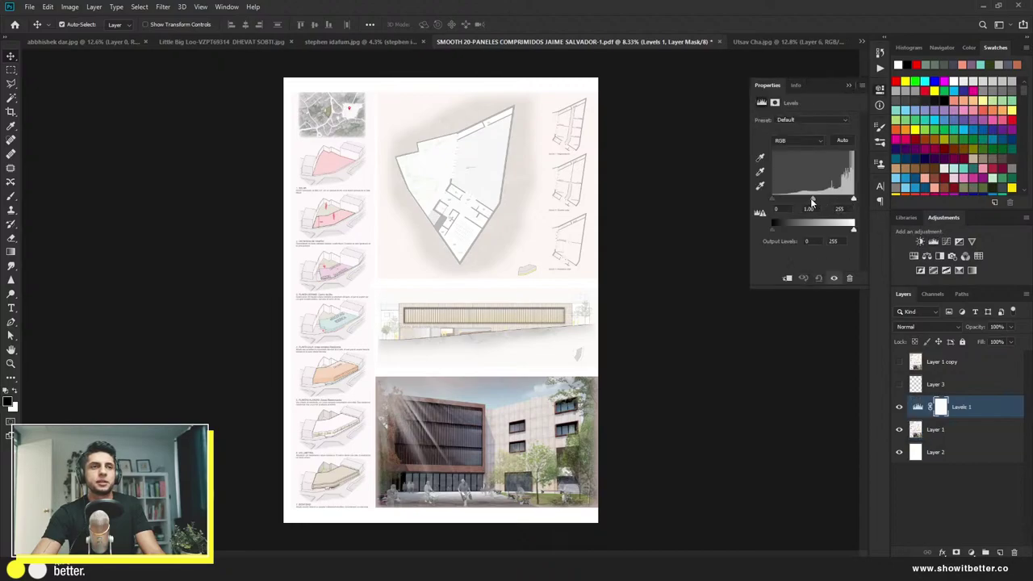
{"action": "left_click_drag", "start_coordinate": [852, 199], "coordinate": [843, 200]}
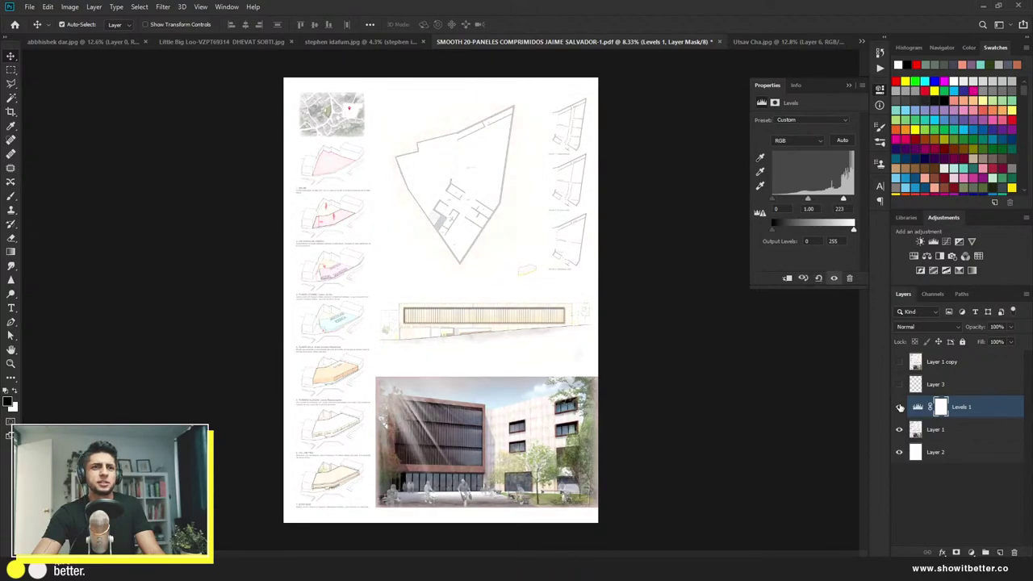
{"action": "left_click", "coordinate": [900, 408]}
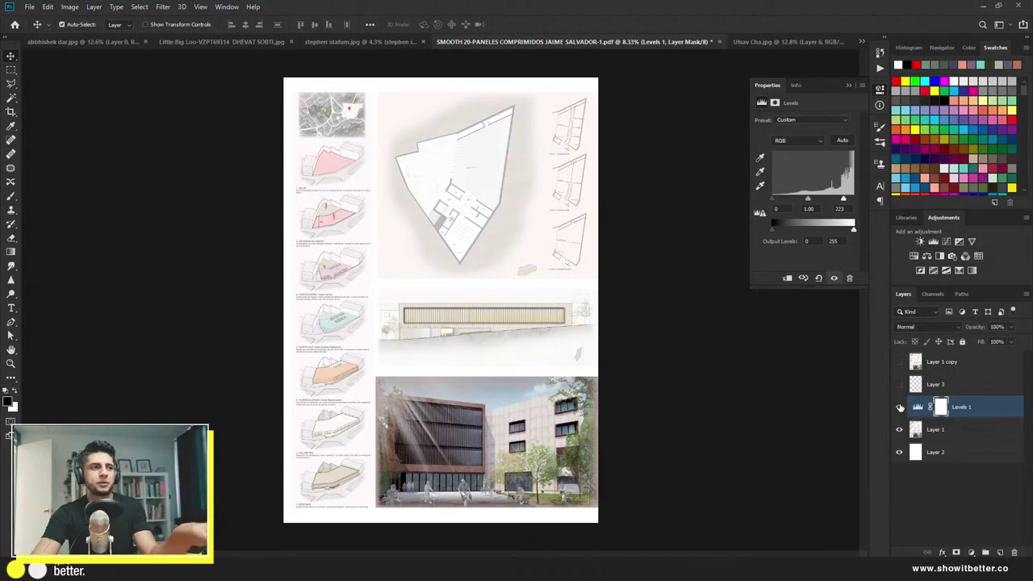
{"action": "left_click", "coordinate": [900, 408]}
Step: Toggle Levels 1 repeatedly to compare, leaving the brightening switched on
{"action": "left_click", "coordinate": [901, 408]}
{"action": "left_click", "coordinate": [900, 407]}
{"action": "left_click", "coordinate": [901, 407]}
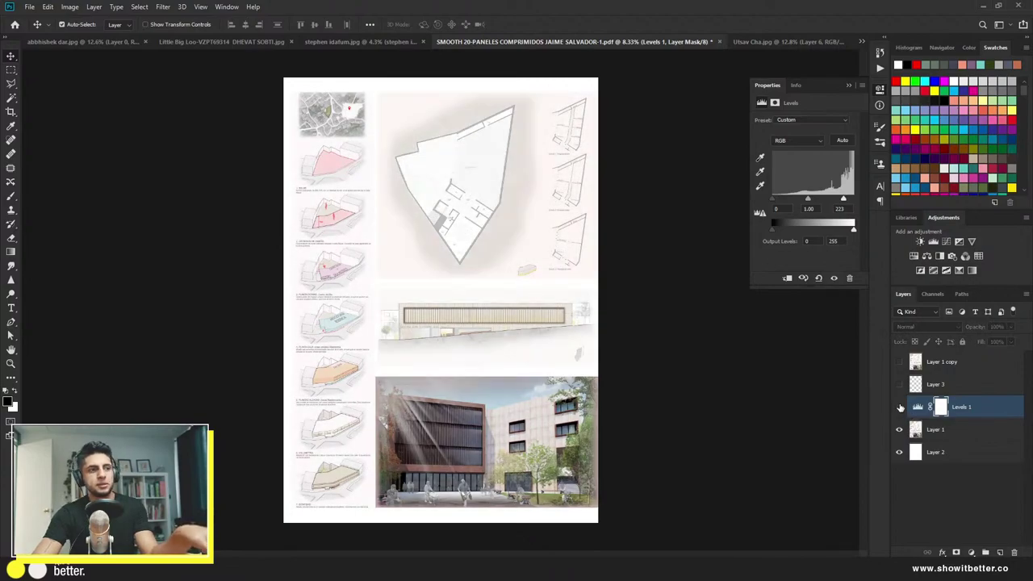
{"action": "left_click", "coordinate": [900, 407]}
{"action": "left_click", "coordinate": [900, 408]}
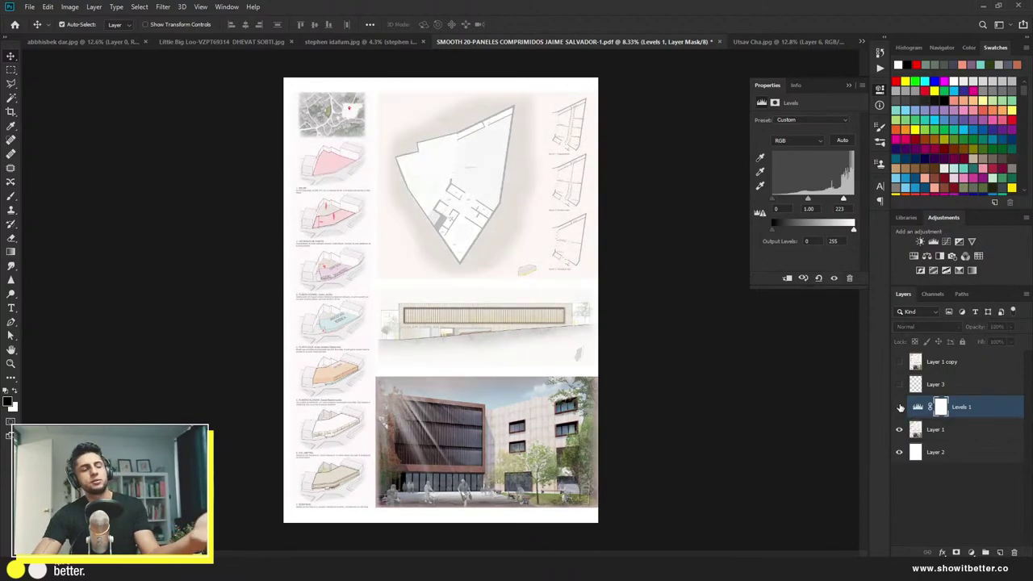
{"action": "left_click", "coordinate": [900, 407]}
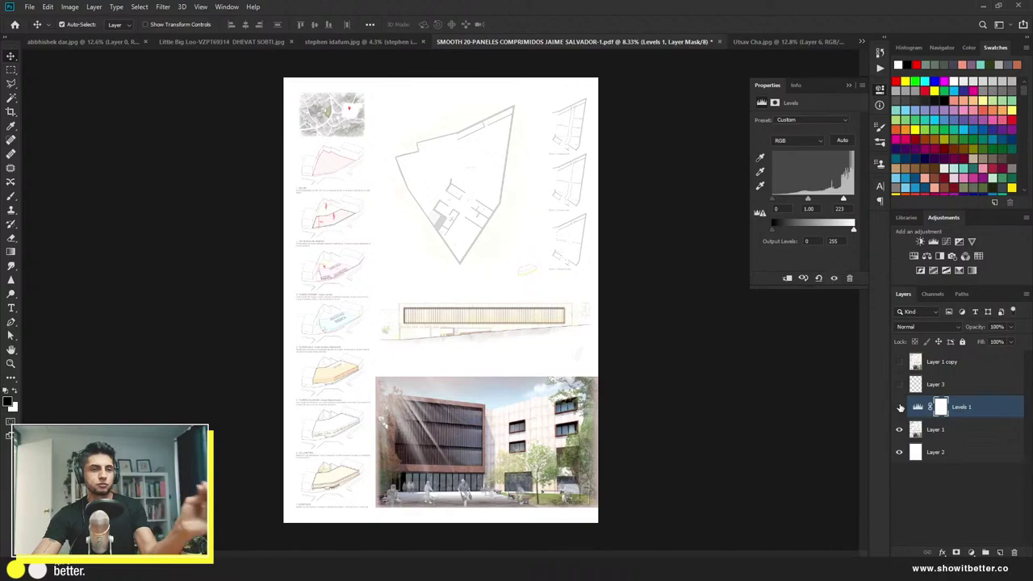
{"action": "left_click", "coordinate": [900, 408]}
{"action": "left_click", "coordinate": [900, 407]}
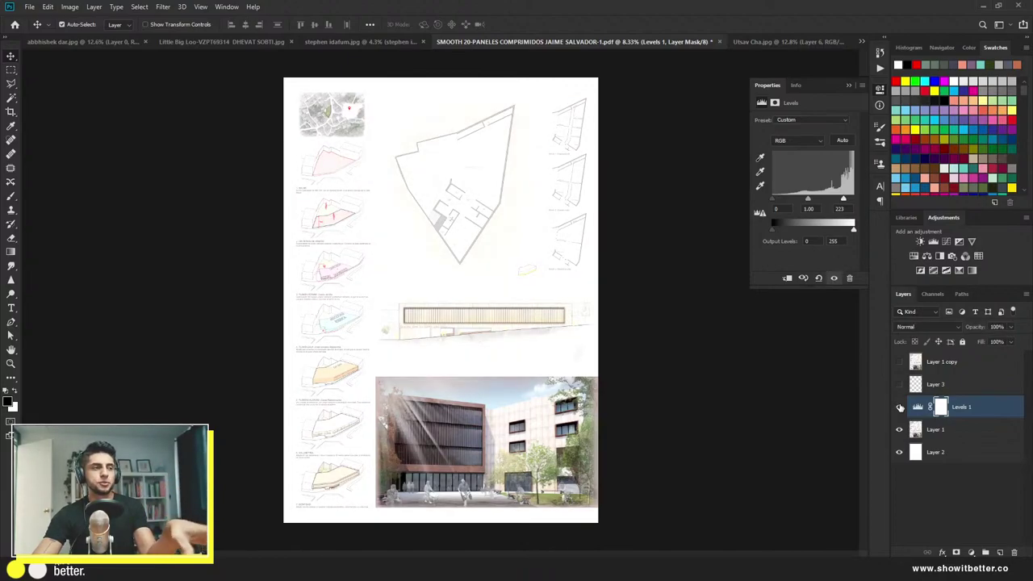
{"action": "left_click", "coordinate": [901, 407]}
{"action": "left_click", "coordinate": [900, 407]}
{"action": "left_click", "coordinate": [900, 408]}
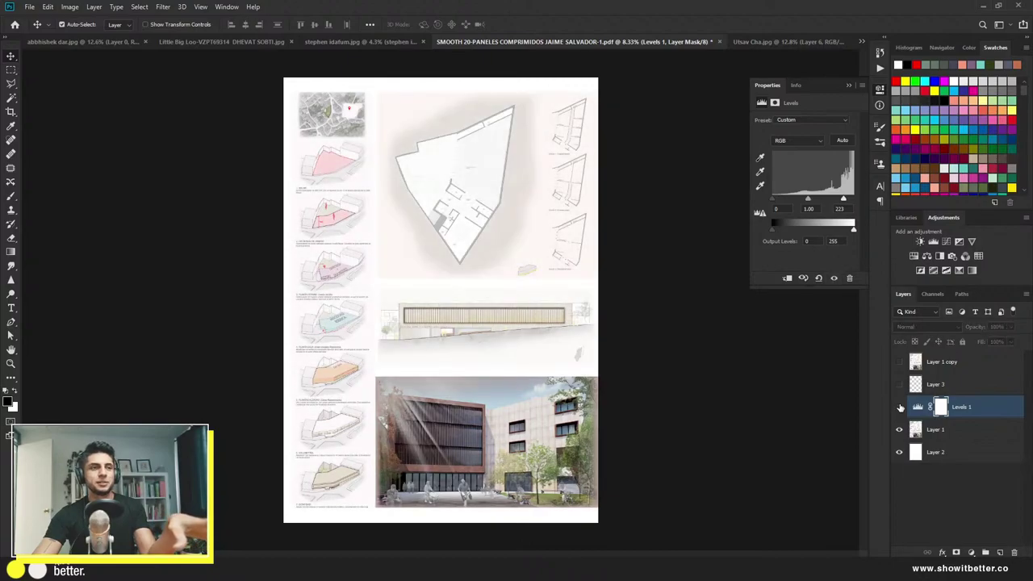
{"action": "left_click", "coordinate": [901, 407]}
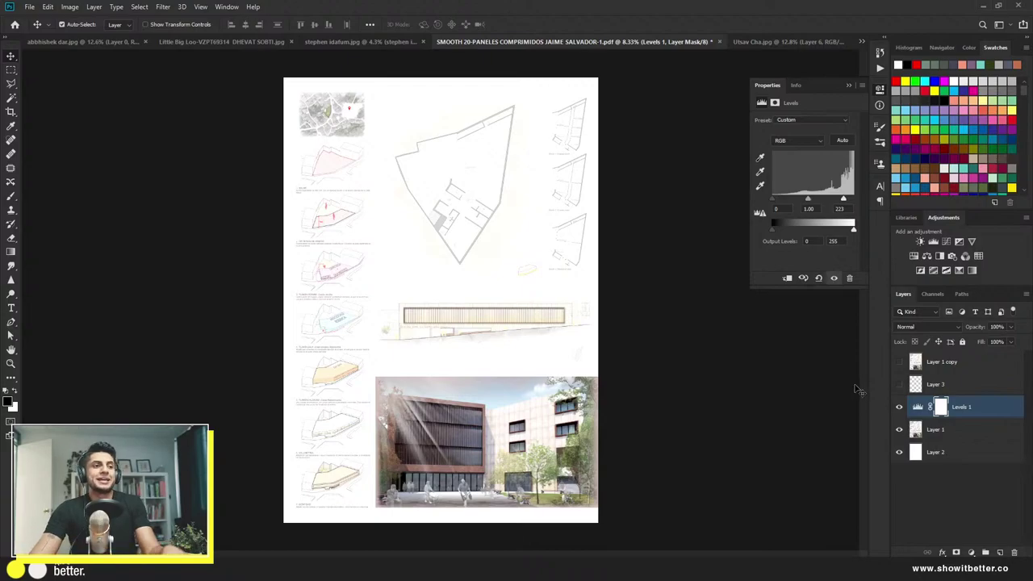
{"action": "scroll", "coordinate": [428, 457], "scroll_direction": "up", "scroll_amount": 2}
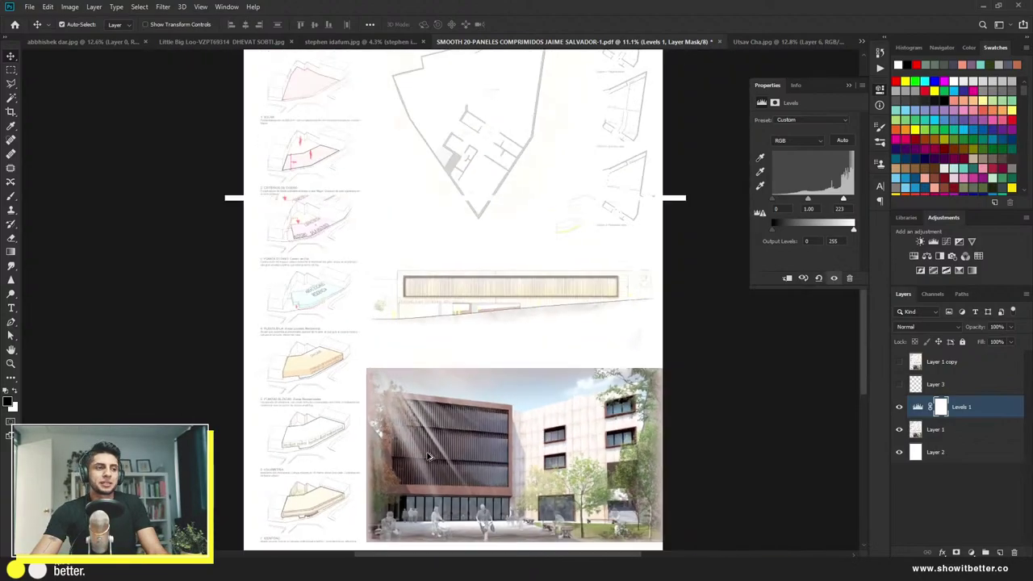
{"action": "scroll", "coordinate": [428, 457], "scroll_direction": "up", "scroll_amount": 3}
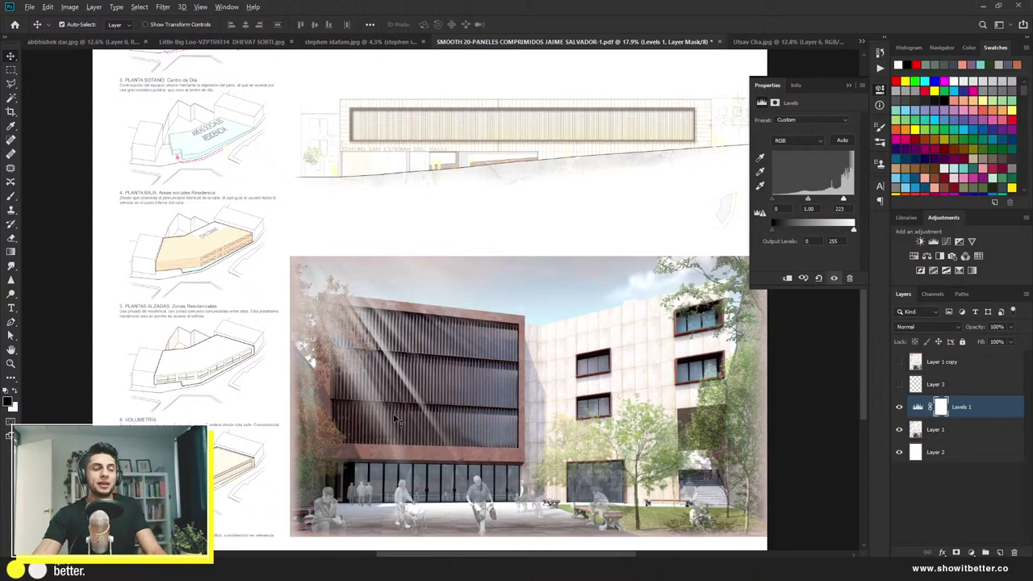
{"action": "scroll", "coordinate": [395, 420], "scroll_direction": "down", "scroll_amount": 4}
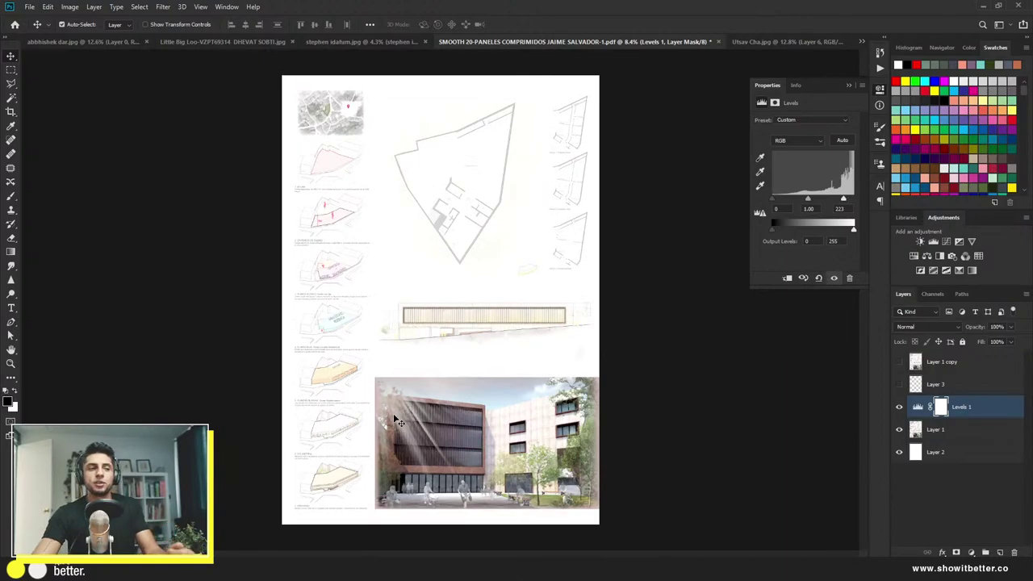
{"action": "scroll", "coordinate": [329, 417], "scroll_direction": "up", "scroll_amount": 5}
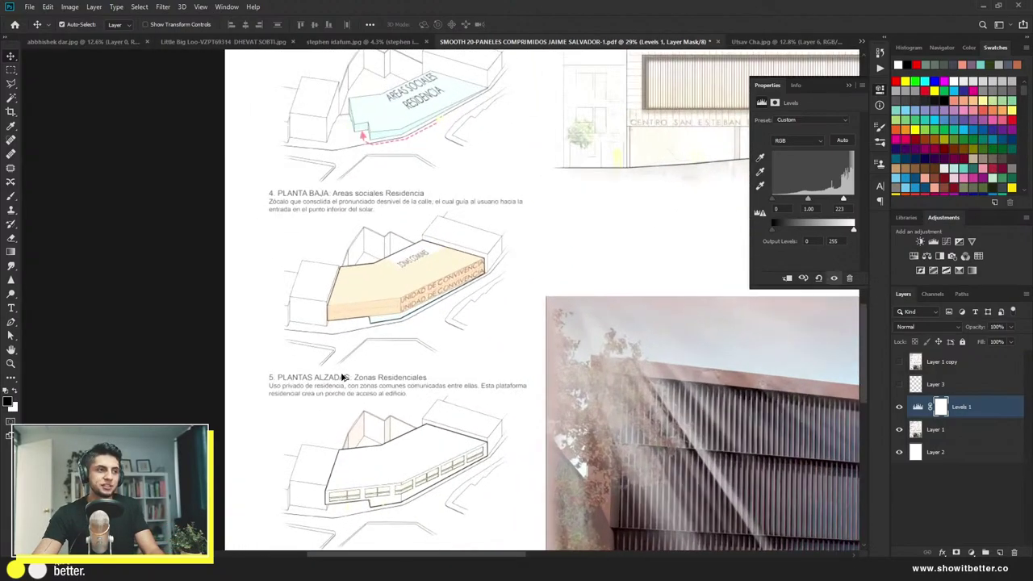
{"action": "left_click_drag", "start_coordinate": [342, 377], "coordinate": [283, 546]}
{"action": "scroll", "coordinate": [338, 511], "scroll_direction": "up", "scroll_amount": 1}
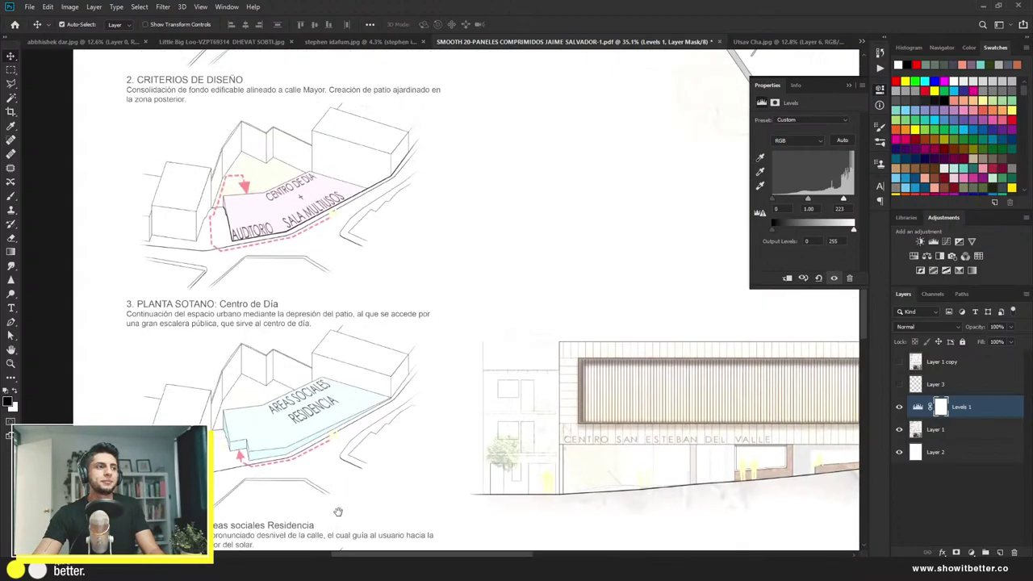
{"action": "scroll", "coordinate": [338, 511], "scroll_direction": "down", "scroll_amount": 3}
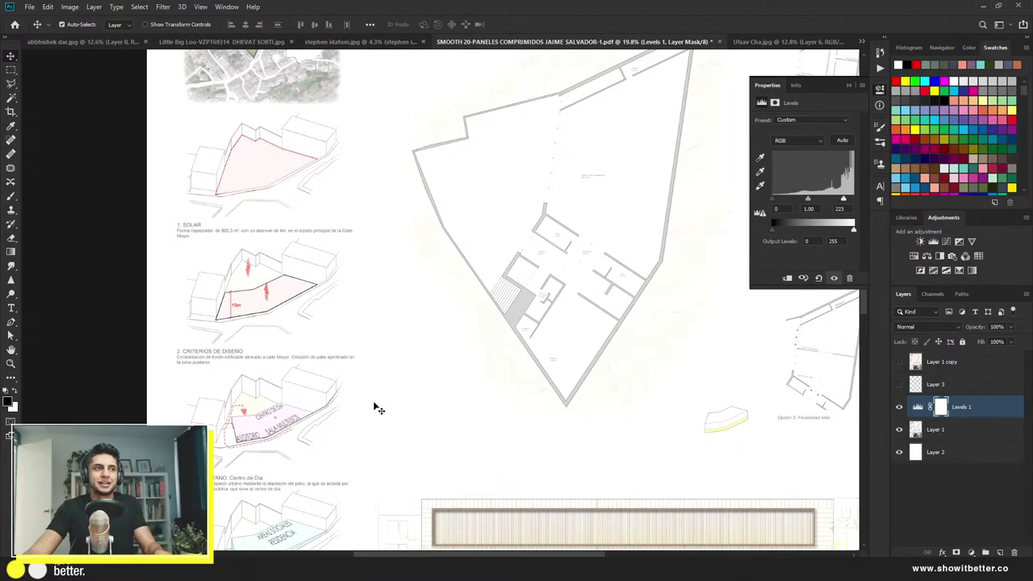
{"action": "scroll", "coordinate": [376, 406], "scroll_direction": "down", "scroll_amount": 2}
{"action": "scroll", "coordinate": [403, 306], "scroll_direction": "up", "scroll_amount": 4}
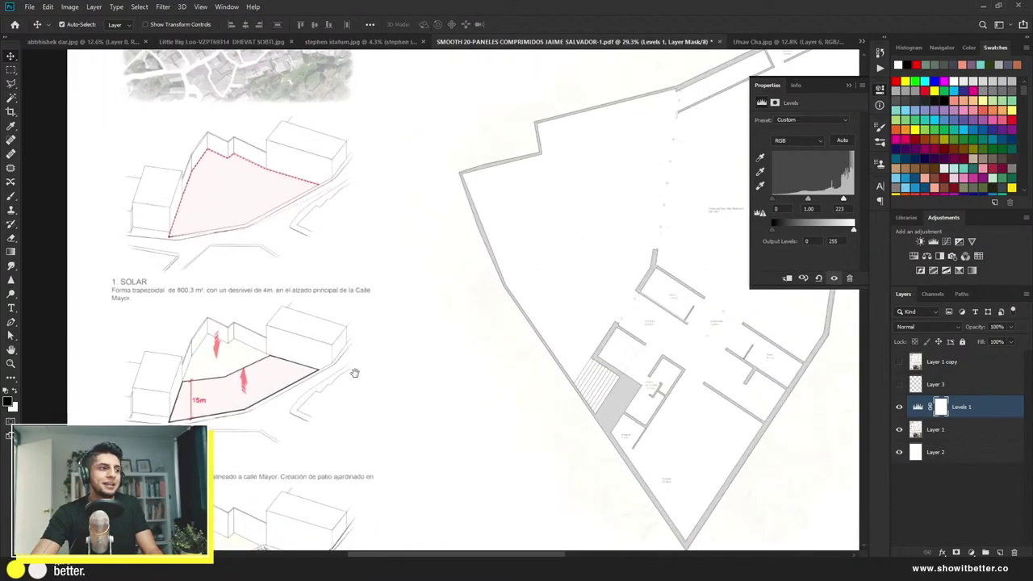
{"action": "left_click_drag", "start_coordinate": [354, 373], "coordinate": [393, 161]}
{"action": "scroll", "coordinate": [254, 384], "scroll_direction": "up", "scroll_amount": 3}
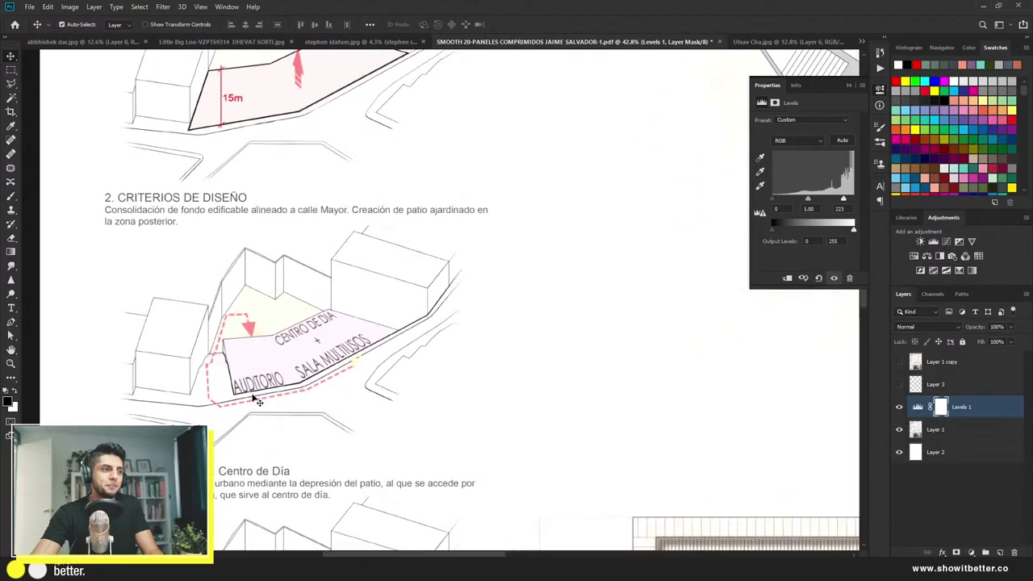
{"action": "scroll", "coordinate": [296, 260], "scroll_direction": "down", "scroll_amount": 3}
{"action": "scroll", "coordinate": [296, 260], "scroll_direction": "down", "scroll_amount": 2}
{"action": "scroll", "coordinate": [348, 396], "scroll_direction": "up", "scroll_amount": 2}
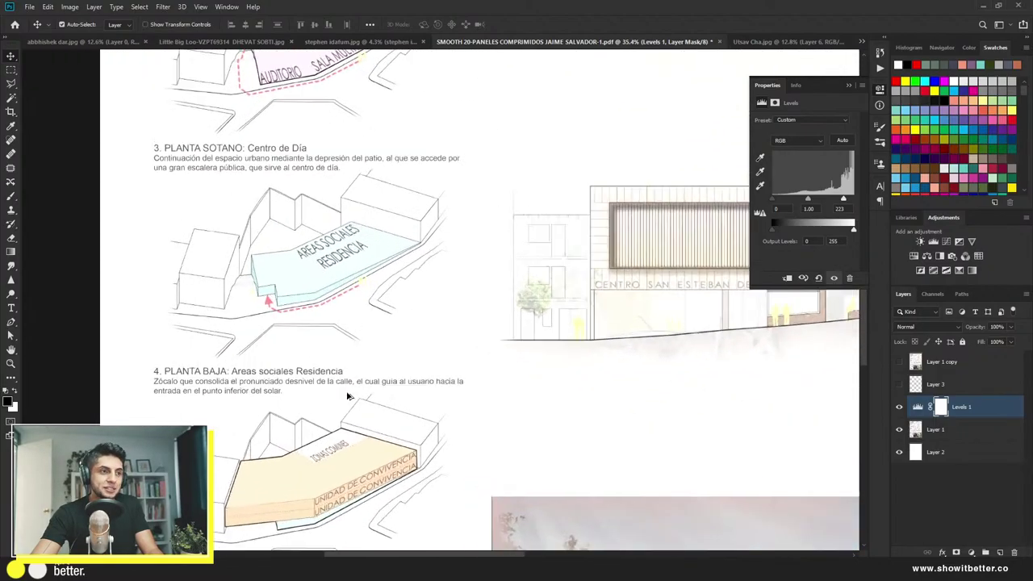
{"action": "left_click_drag", "start_coordinate": [348, 395], "coordinate": [282, 226]}
{"action": "scroll", "coordinate": [281, 231], "scroll_direction": "down", "scroll_amount": 3}
{"action": "scroll", "coordinate": [599, 485], "scroll_direction": "up", "scroll_amount": 2}
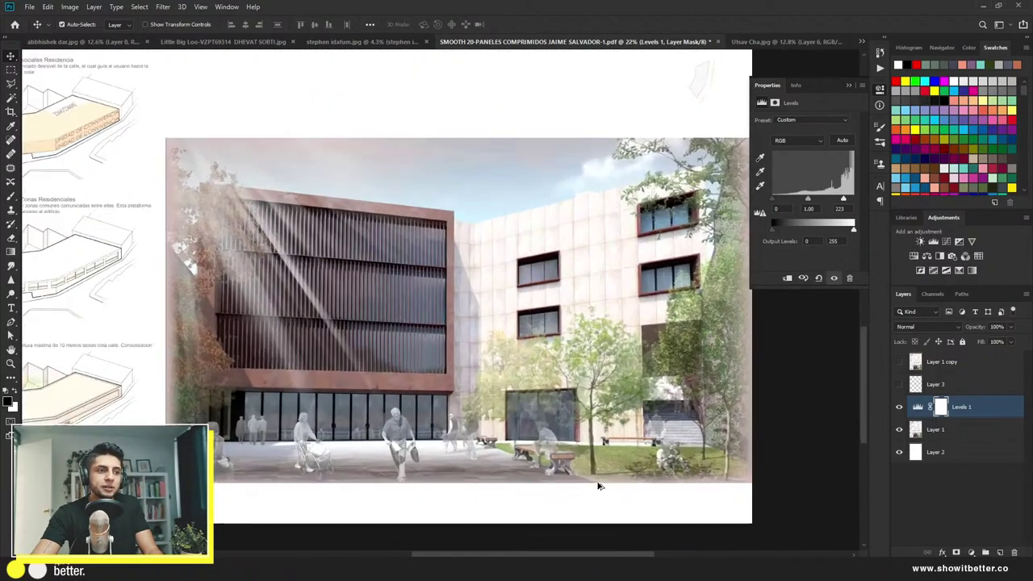
{"action": "scroll", "coordinate": [520, 426], "scroll_direction": "up", "scroll_amount": 2}
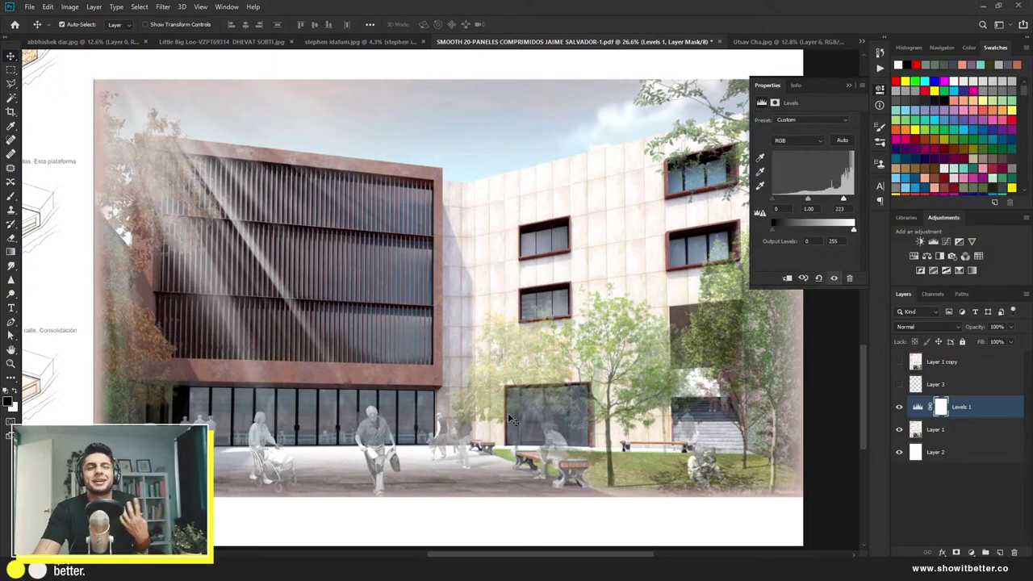
{"action": "scroll", "coordinate": [502, 423], "scroll_direction": "down", "scroll_amount": 1}
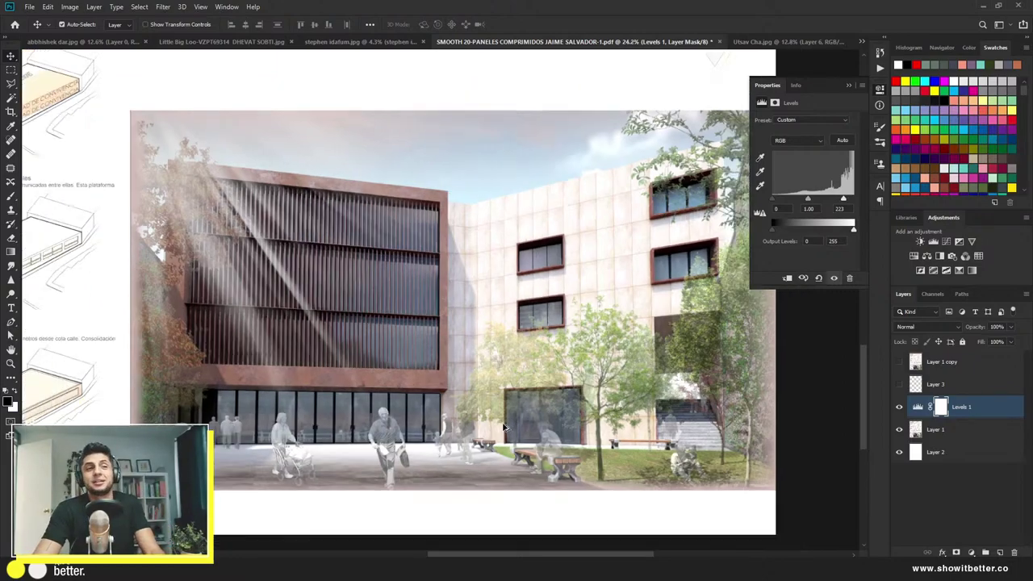
{"action": "scroll", "coordinate": [502, 426], "scroll_direction": "down", "scroll_amount": 1}
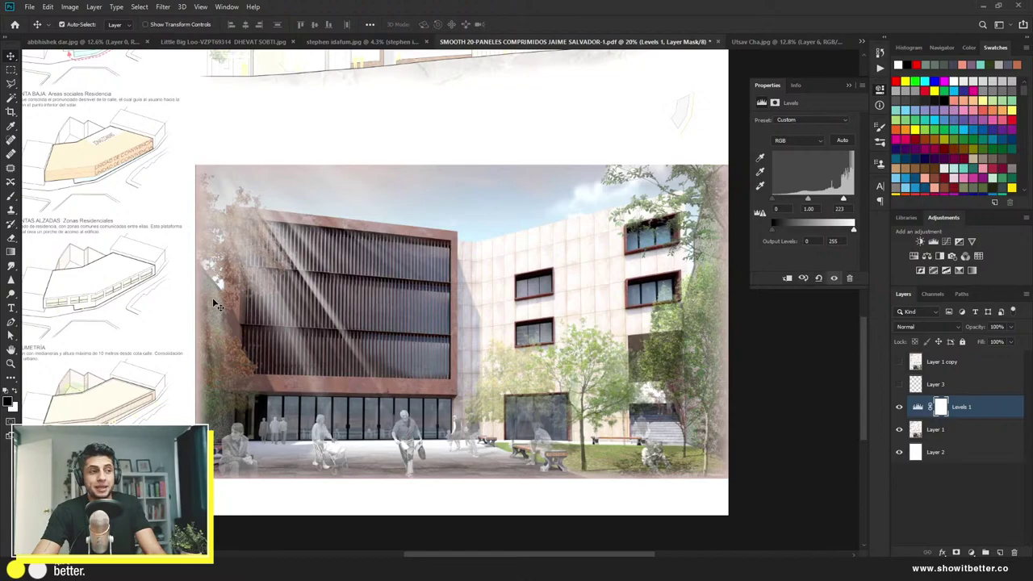
{"action": "scroll", "coordinate": [215, 305], "scroll_direction": "up", "scroll_amount": 2}
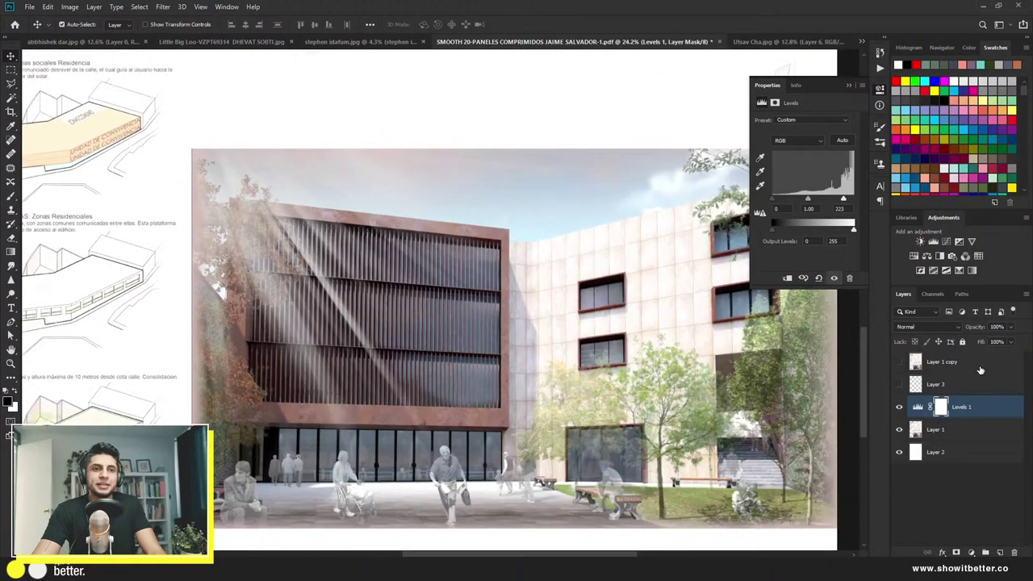
Step: Add a new empty Layer 4 above Layer 1 copy and pick red for the brush
{"action": "left_click", "coordinate": [980, 369]}
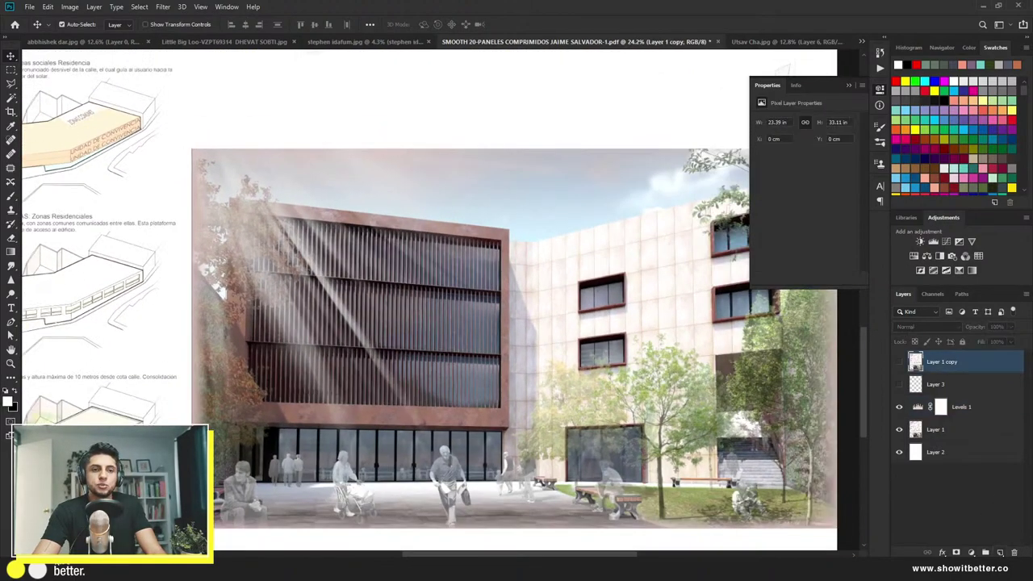
{"action": "key", "text": "ctrl+shift+alt+n"}
{"action": "key", "text": "b"}
{"action": "left_click", "coordinate": [916, 64]}
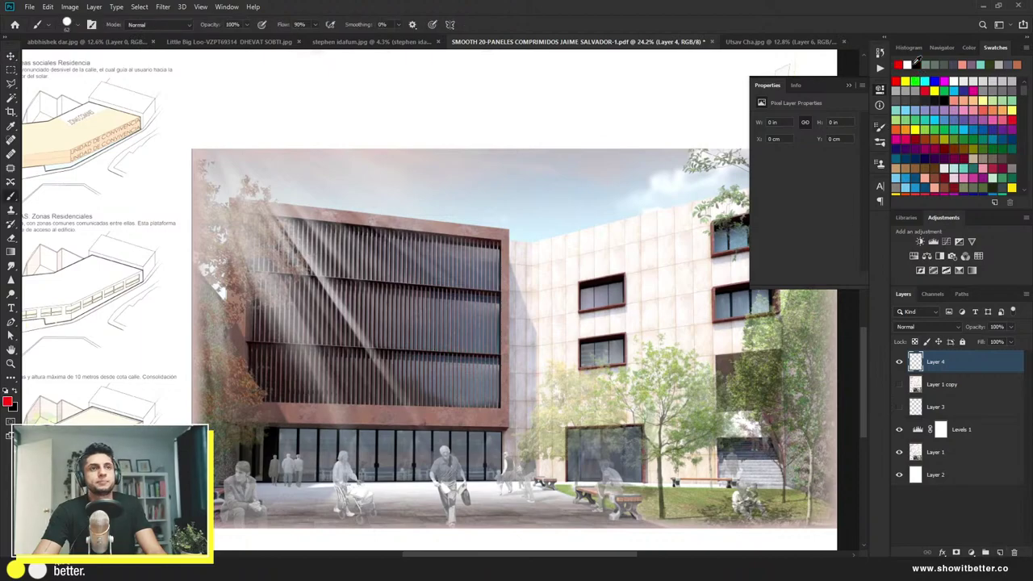
Step: Paint red diagonal light-ray strokes and two vertical lines on the building render
{"action": "mouse_move", "coordinate": [224, 179]}
{"action": "left_mouse_down"}
{"action": "mouse_move", "coordinate": [327, 399]}
{"action": "mouse_move", "coordinate": [343, 460]}
{"action": "left_mouse_up"}
{"action": "left_click_drag", "start_coordinate": [259, 201], "coordinate": [396, 407]}
{"action": "left_click_drag", "start_coordinate": [256, 155], "coordinate": [372, 274]}
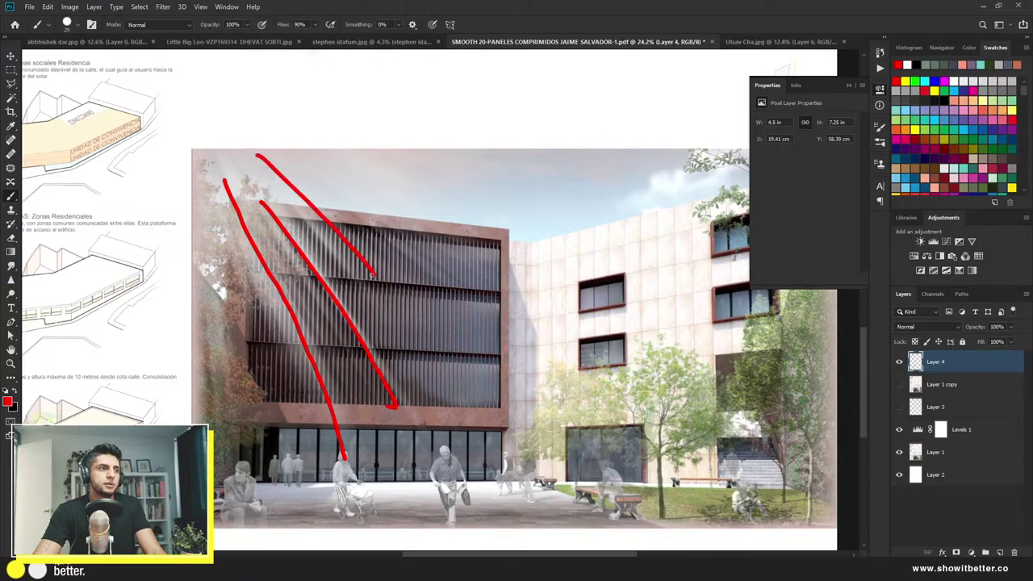
{"action": "left_click_drag", "start_coordinate": [301, 174], "coordinate": [399, 276]}
{"action": "left_click_drag", "start_coordinate": [202, 212], "coordinate": [215, 468]}
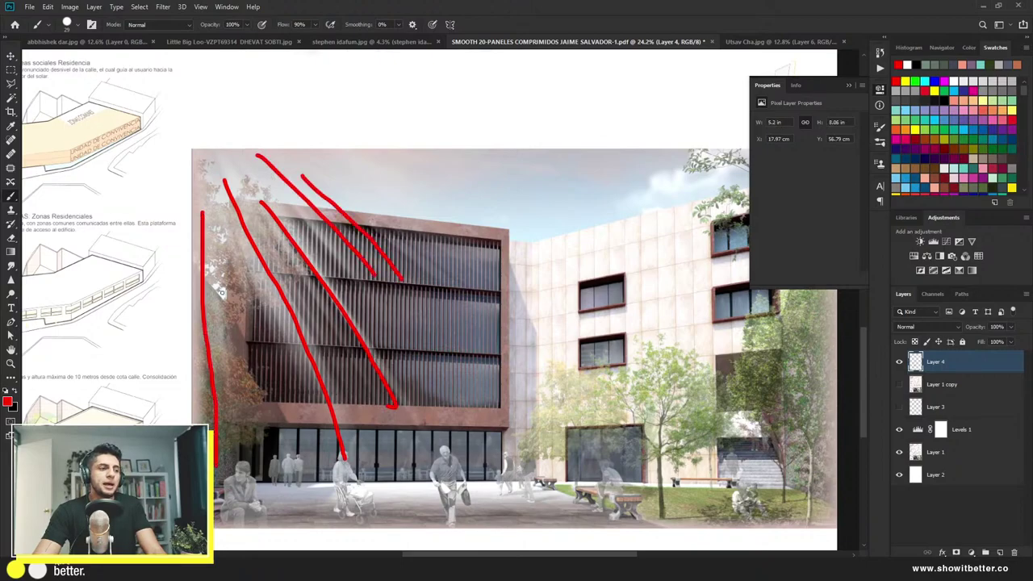
{"action": "left_click_drag", "start_coordinate": [223, 276], "coordinate": [232, 400]}
{"action": "scroll", "coordinate": [230, 400], "scroll_direction": "down", "scroll_amount": 3}
{"action": "scroll", "coordinate": [231, 400], "scroll_direction": "up", "scroll_amount": 1}
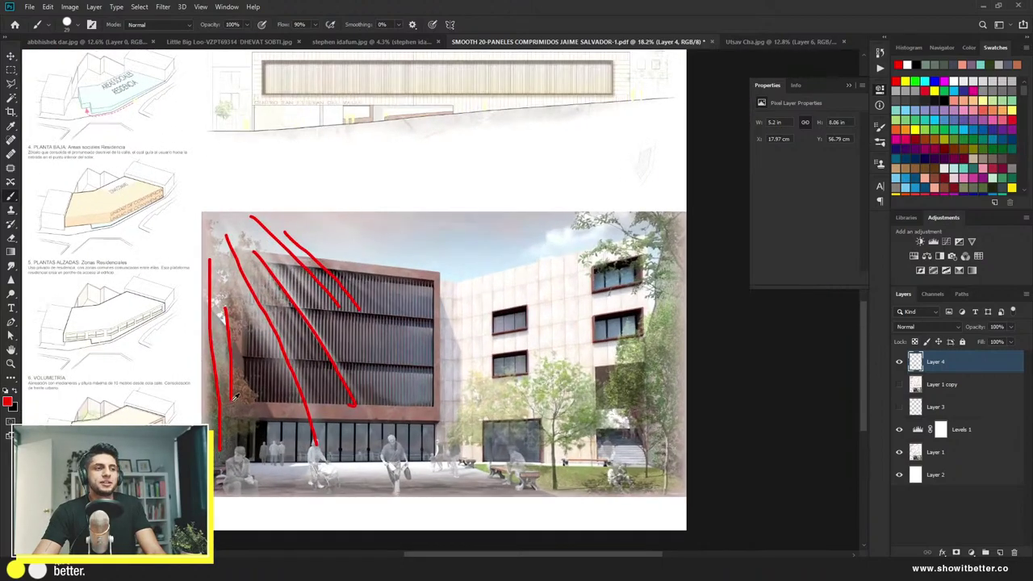
Step: Undo the red strokes and sketch a red mark along the walking man's belt
{"action": "key", "text": "ctrl+z"}
{"action": "key", "text": "ctrl+z"}
{"action": "key", "text": "ctrl+z"}
{"action": "key", "text": "ctrl+z"}
{"action": "key", "text": "ctrl+z"}
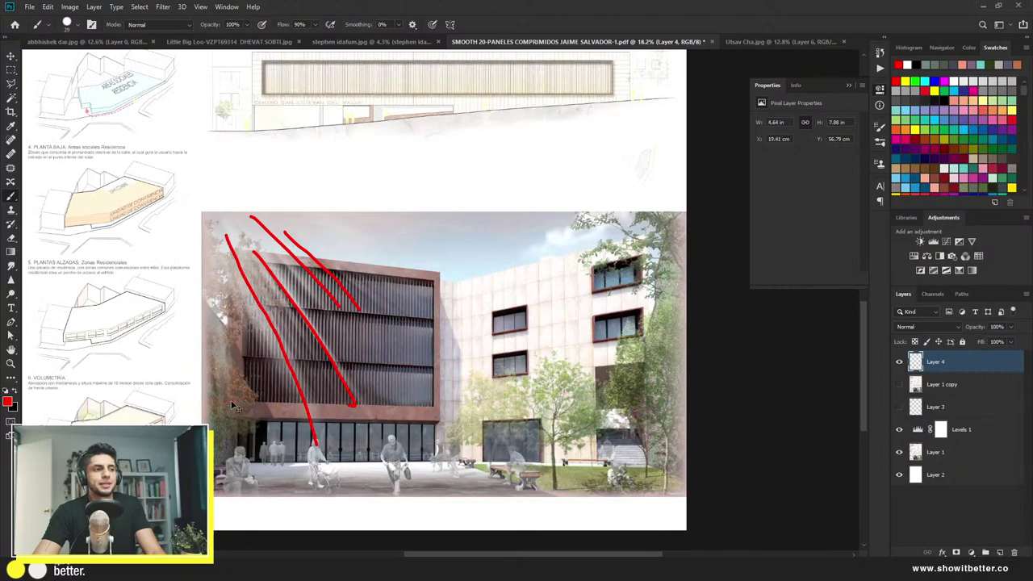
{"action": "key", "text": "ctrl+z"}
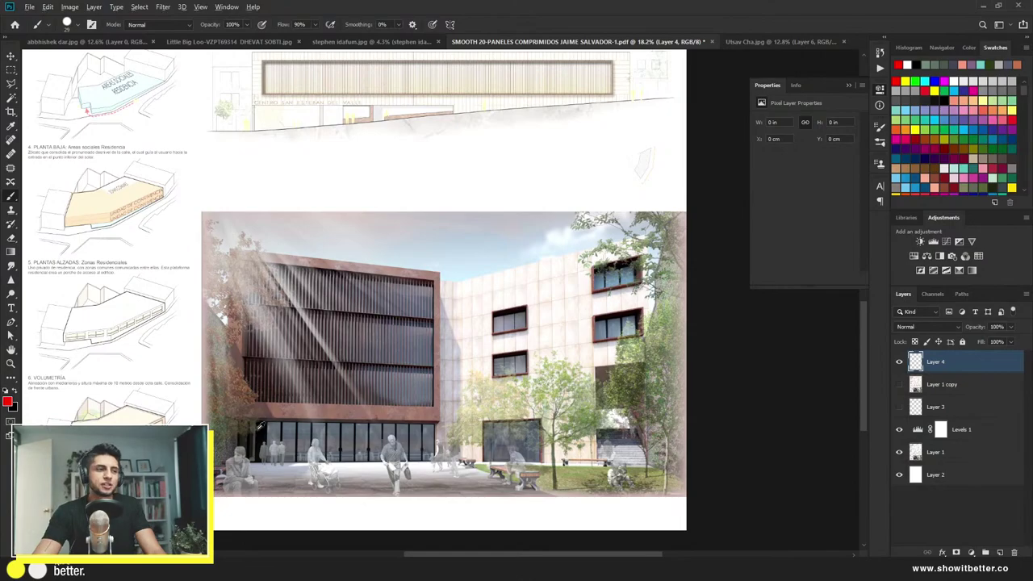
{"action": "scroll", "coordinate": [324, 416], "scroll_direction": "up", "scroll_amount": 5}
{"action": "scroll", "coordinate": [323, 415], "scroll_direction": "up", "scroll_amount": 4}
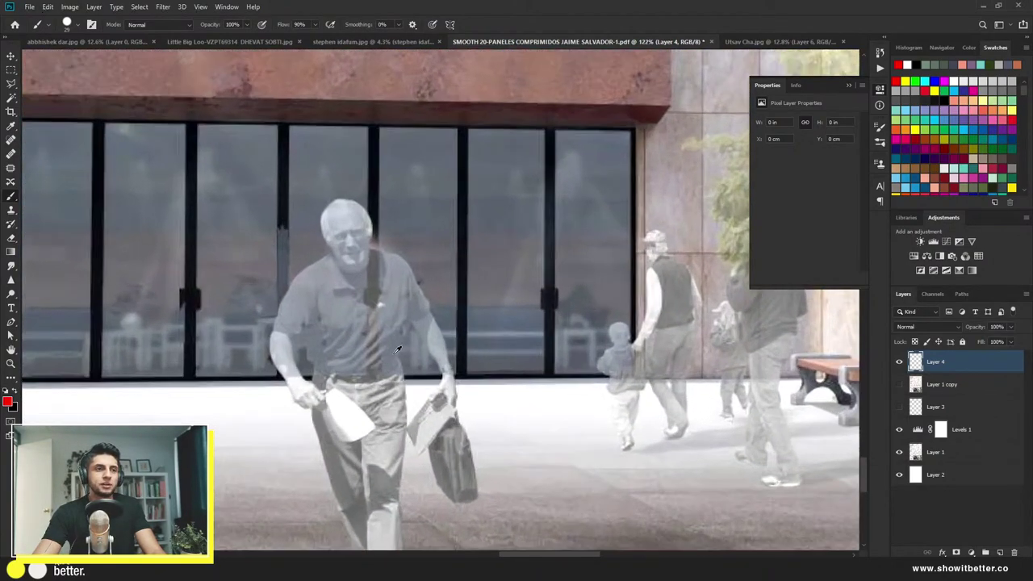
{"action": "scroll", "coordinate": [382, 353], "scroll_direction": "up", "scroll_amount": 1}
{"action": "mouse_move", "coordinate": [304, 375]}
{"action": "left_mouse_down"}
{"action": "mouse_move", "coordinate": [420, 383]}
{"action": "mouse_move", "coordinate": [336, 383]}
{"action": "mouse_move", "coordinate": [367, 391]}
{"action": "left_mouse_up"}
{"action": "scroll", "coordinate": [366, 388], "scroll_direction": "down", "scroll_amount": 2}
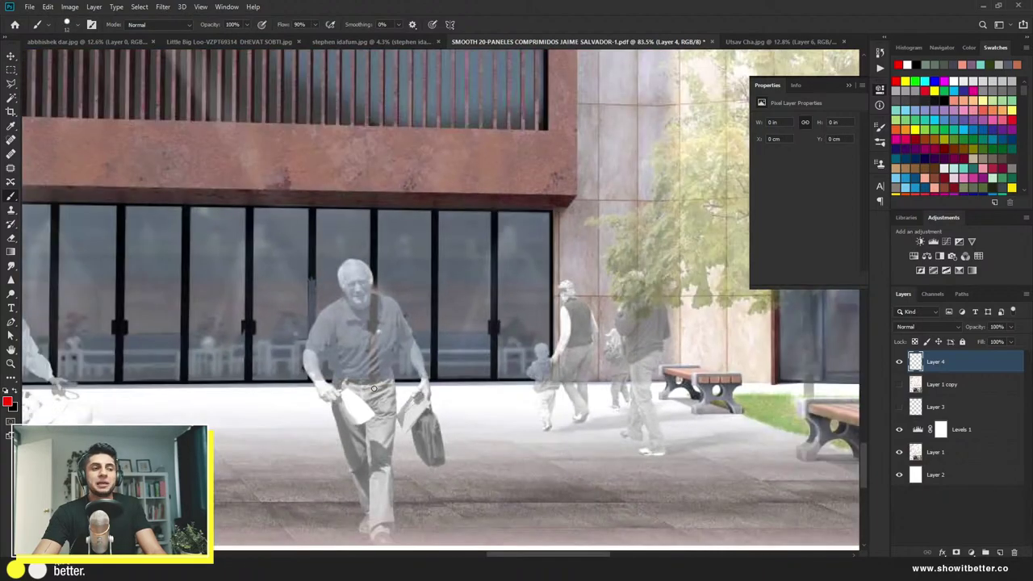
{"action": "scroll", "coordinate": [685, 378], "scroll_direction": "up", "scroll_amount": 1}
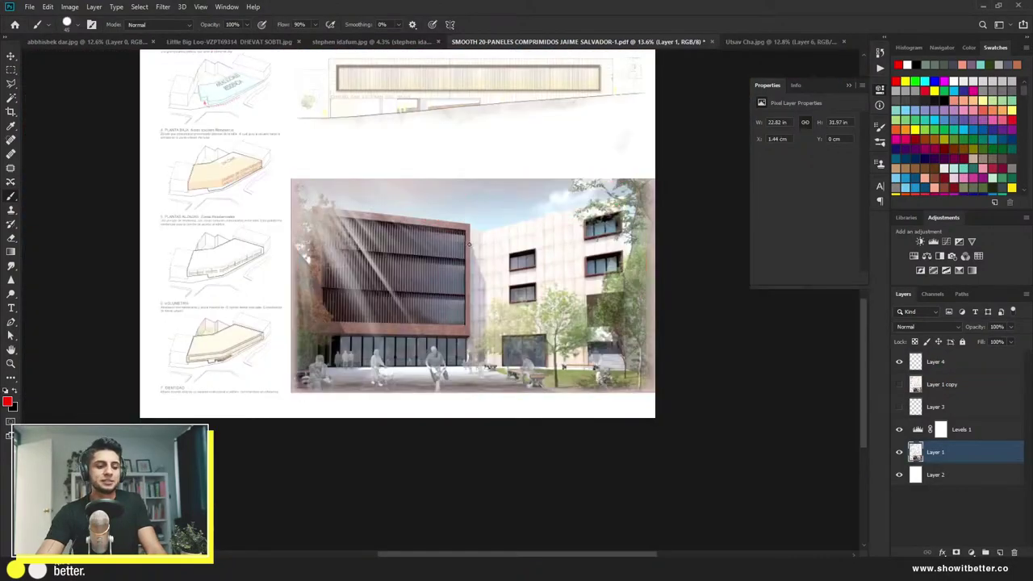
Step: Hide Layer 4 and Levels 1, then briefly toggle Layer 1 off and on
{"action": "key", "text": "m"}
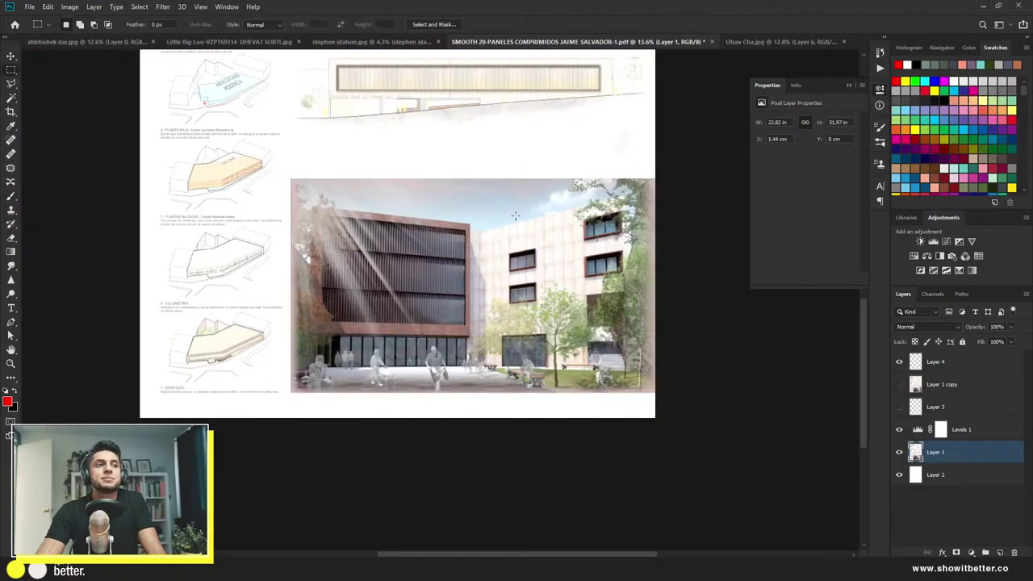
{"action": "scroll", "coordinate": [471, 244], "scroll_direction": "down", "scroll_amount": 3}
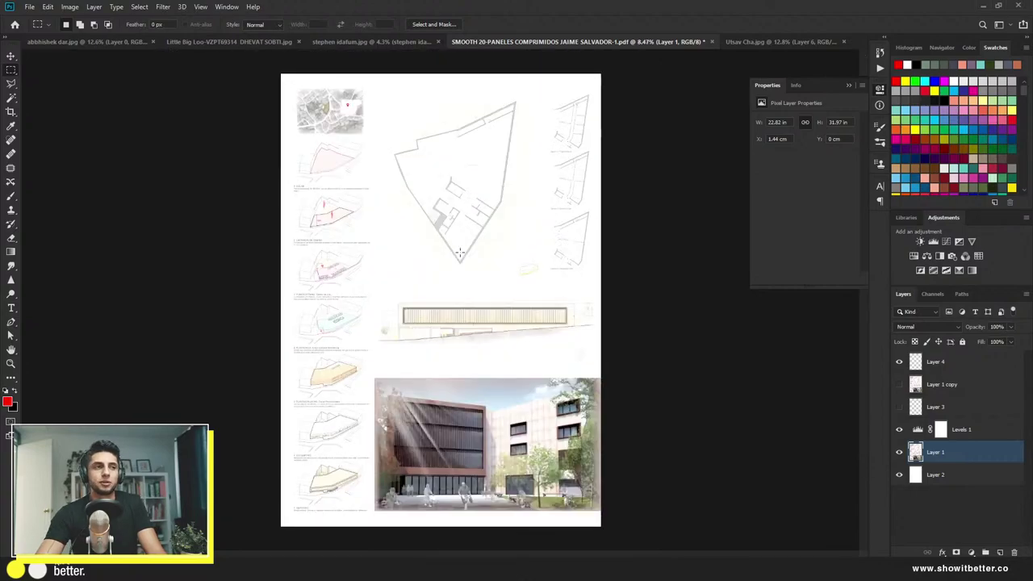
{"action": "left_click", "coordinate": [899, 361]}
{"action": "left_click", "coordinate": [899, 429]}
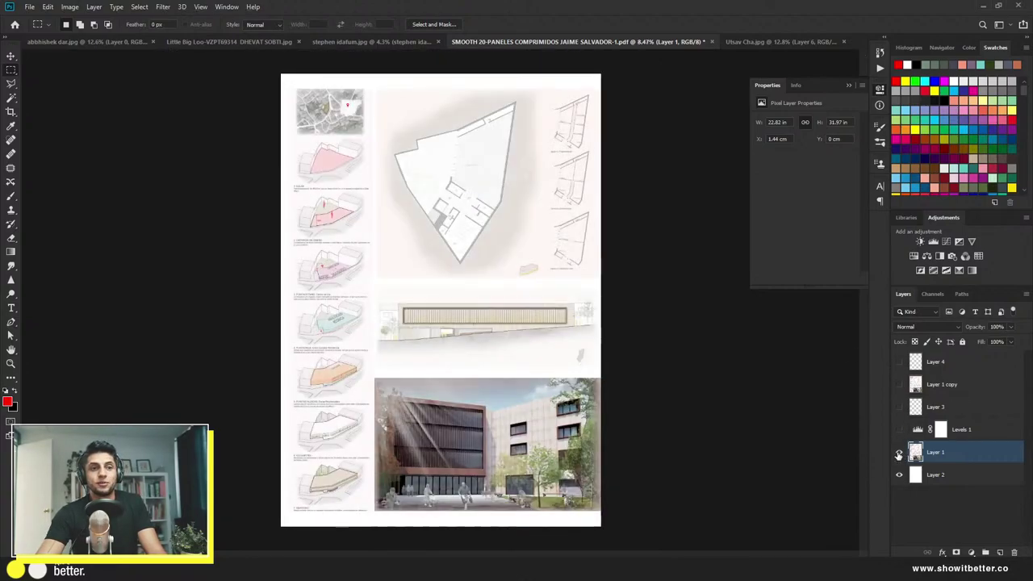
{"action": "left_click", "coordinate": [898, 451]}
{"action": "left_click", "coordinate": [899, 451]}
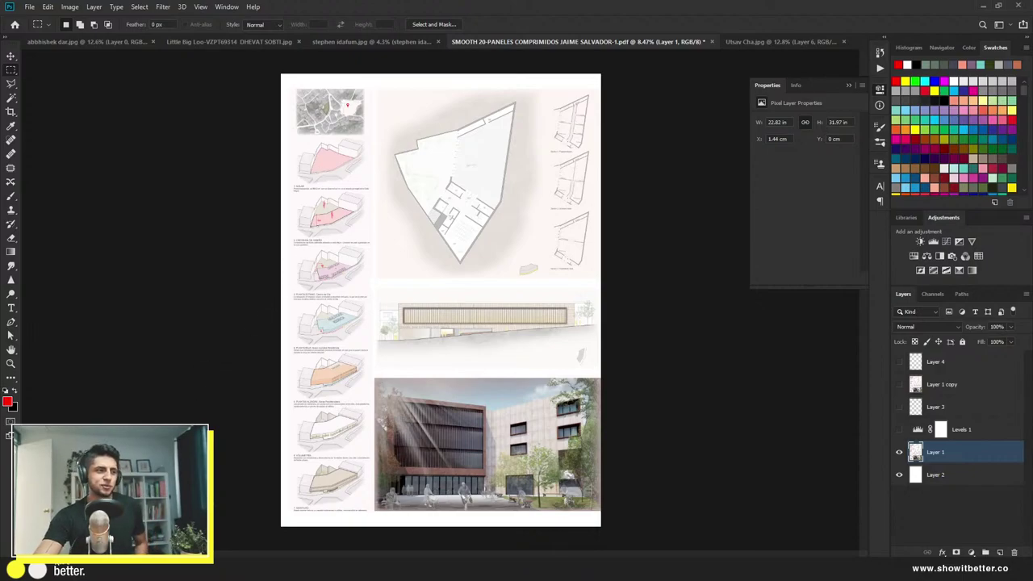
{"action": "key", "text": "alt+Tab"}
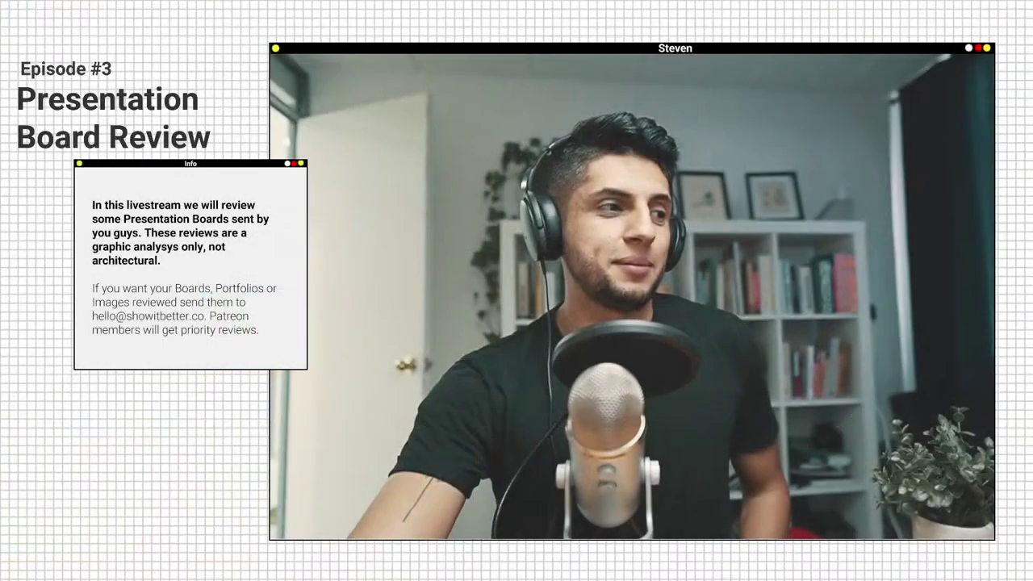